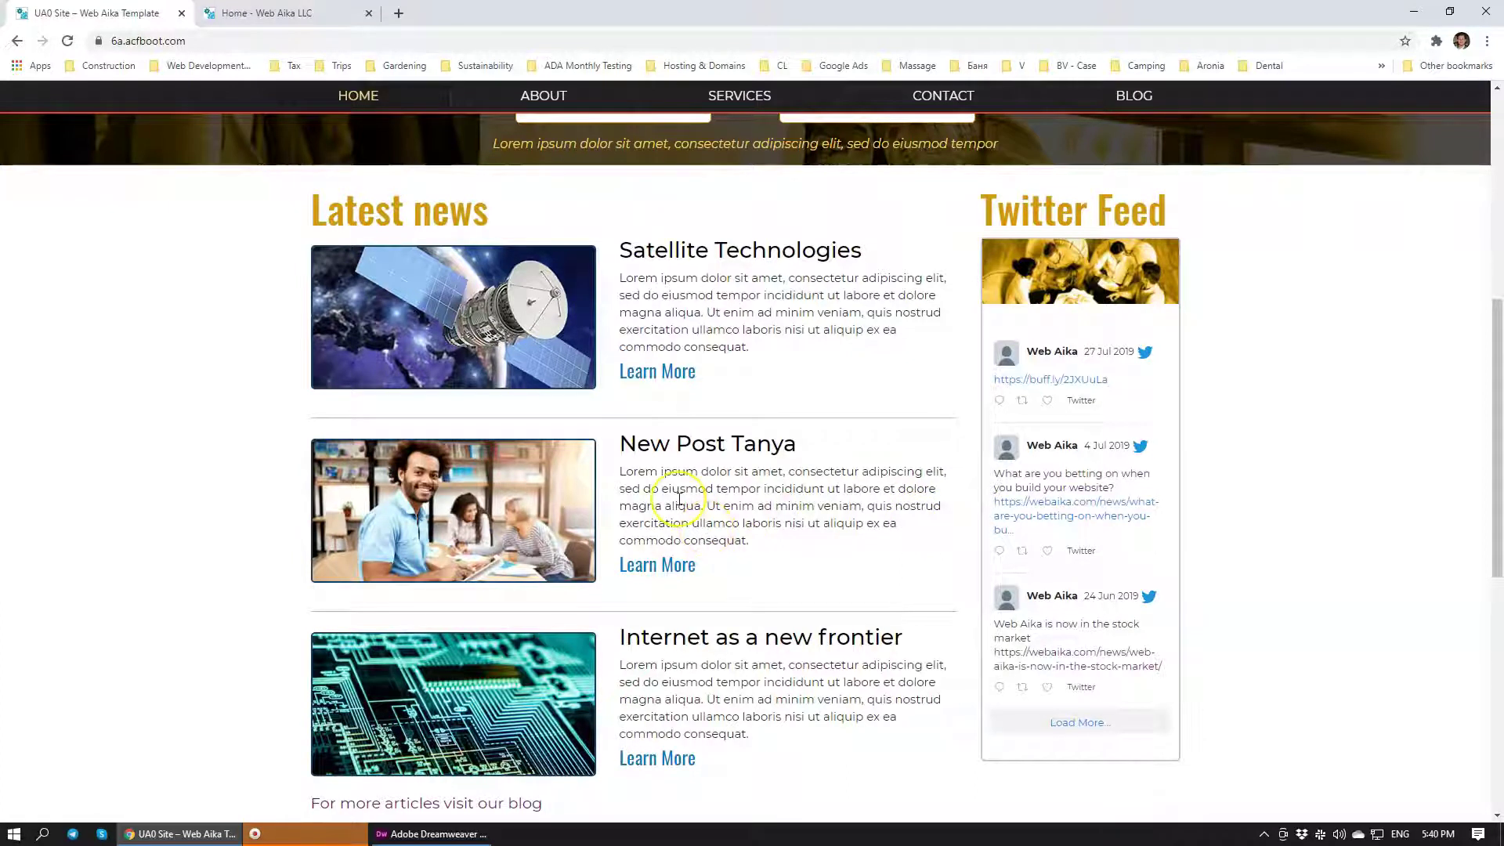
Step: Open tanyasmassagetherapy.com in a new browser tab and look over its home page from the banner to the therapists section
scroll(680, 499, "up", 1)
scroll(679, 499, "down", 1)
left_click(400, 13)
type("w")
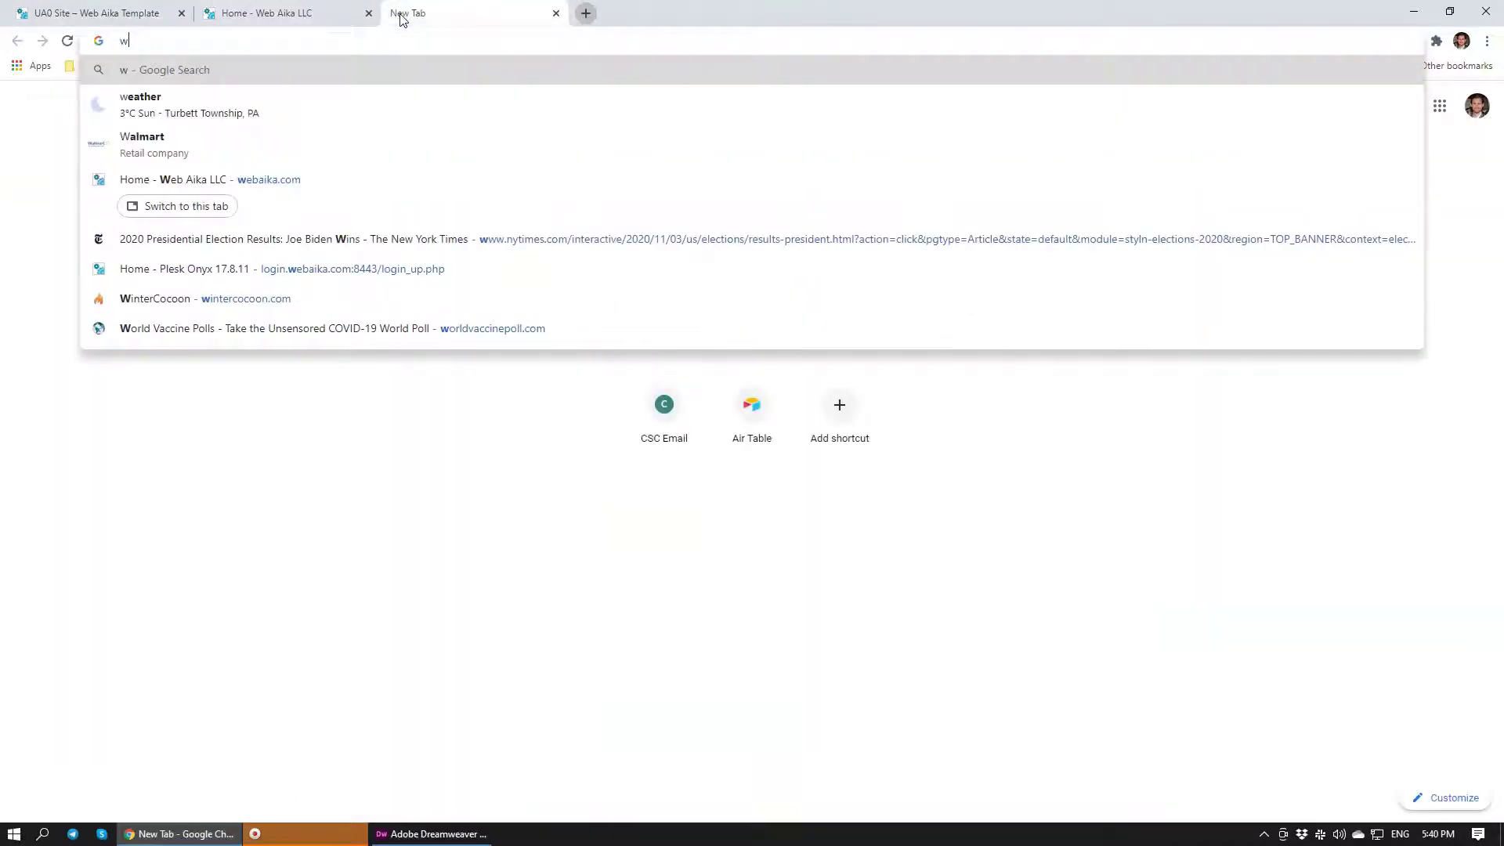
type("ta")
key("Return")
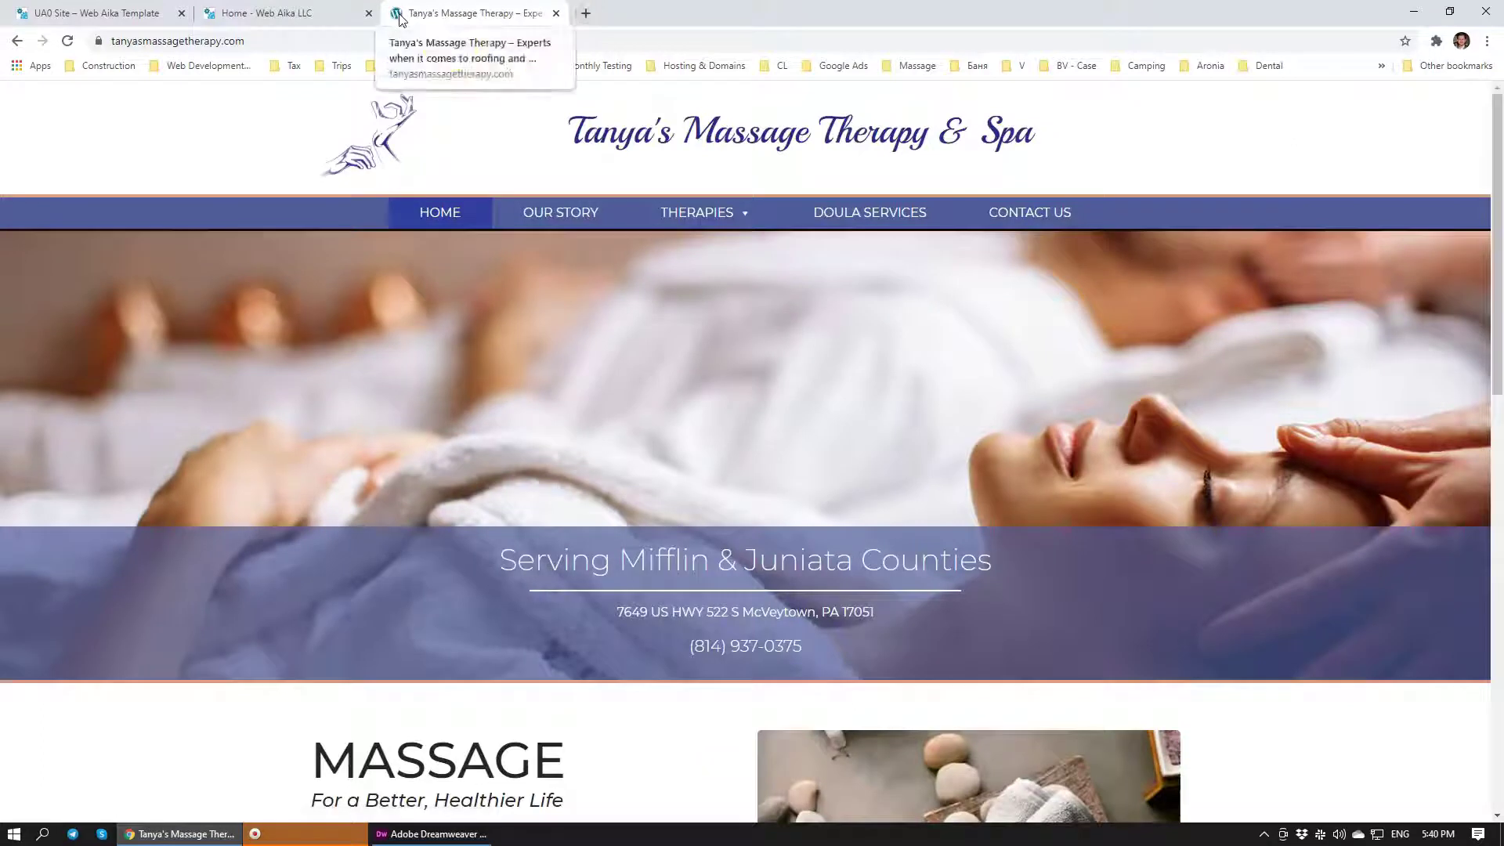
scroll(786, 415, "down", 6)
scroll(787, 416, "down", 6)
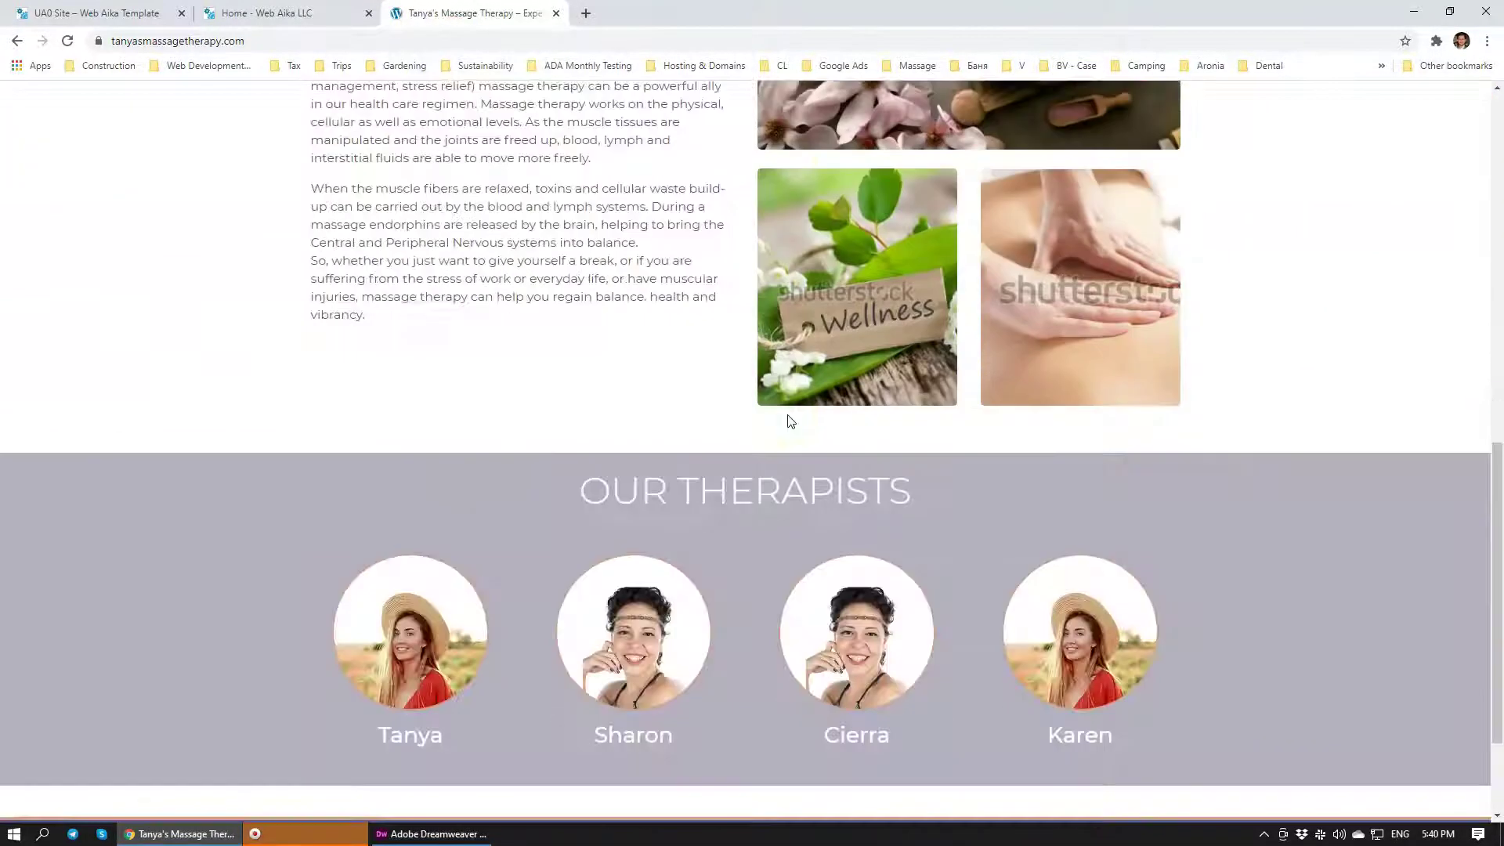
scroll(788, 415, "up", 5)
scroll(783, 420, "up", 4)
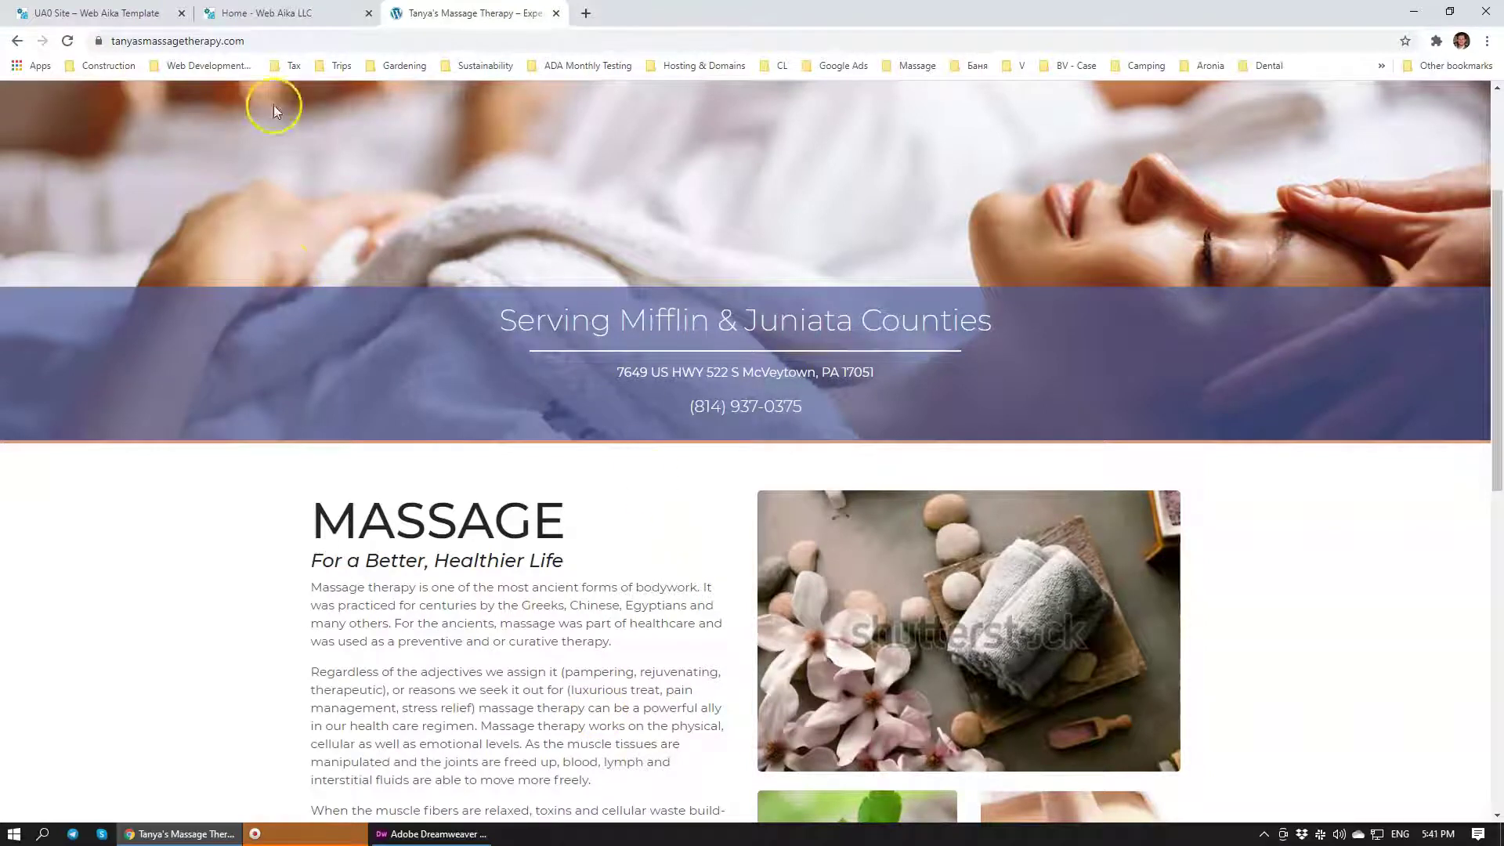
left_click(287, 41)
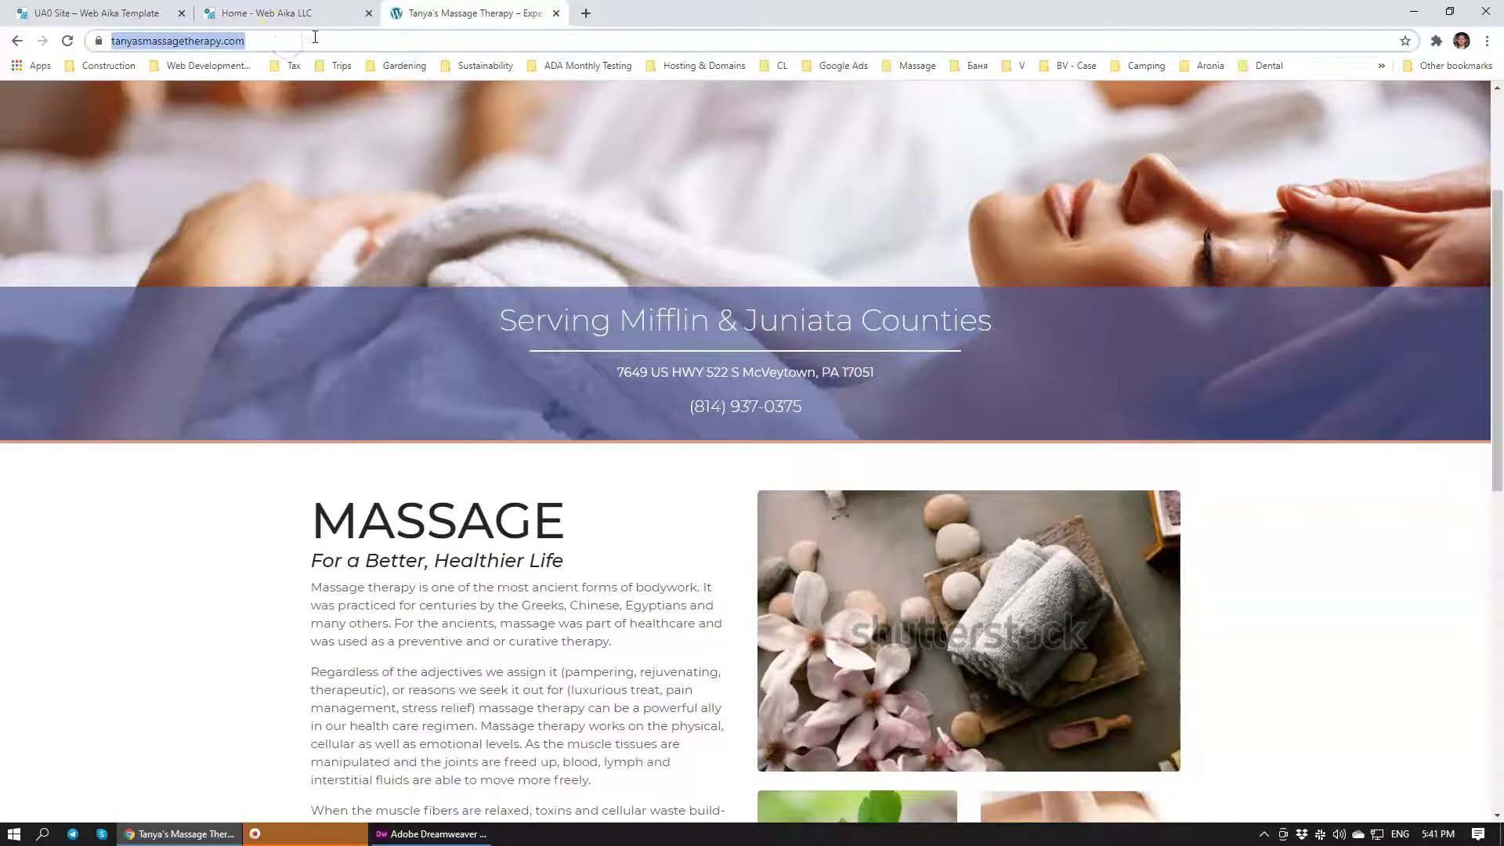
Step: Open the acfboot.com home page in another new browser tab
left_click(586, 13)
type("w")
key("BackSpace")
key("BackSpace")
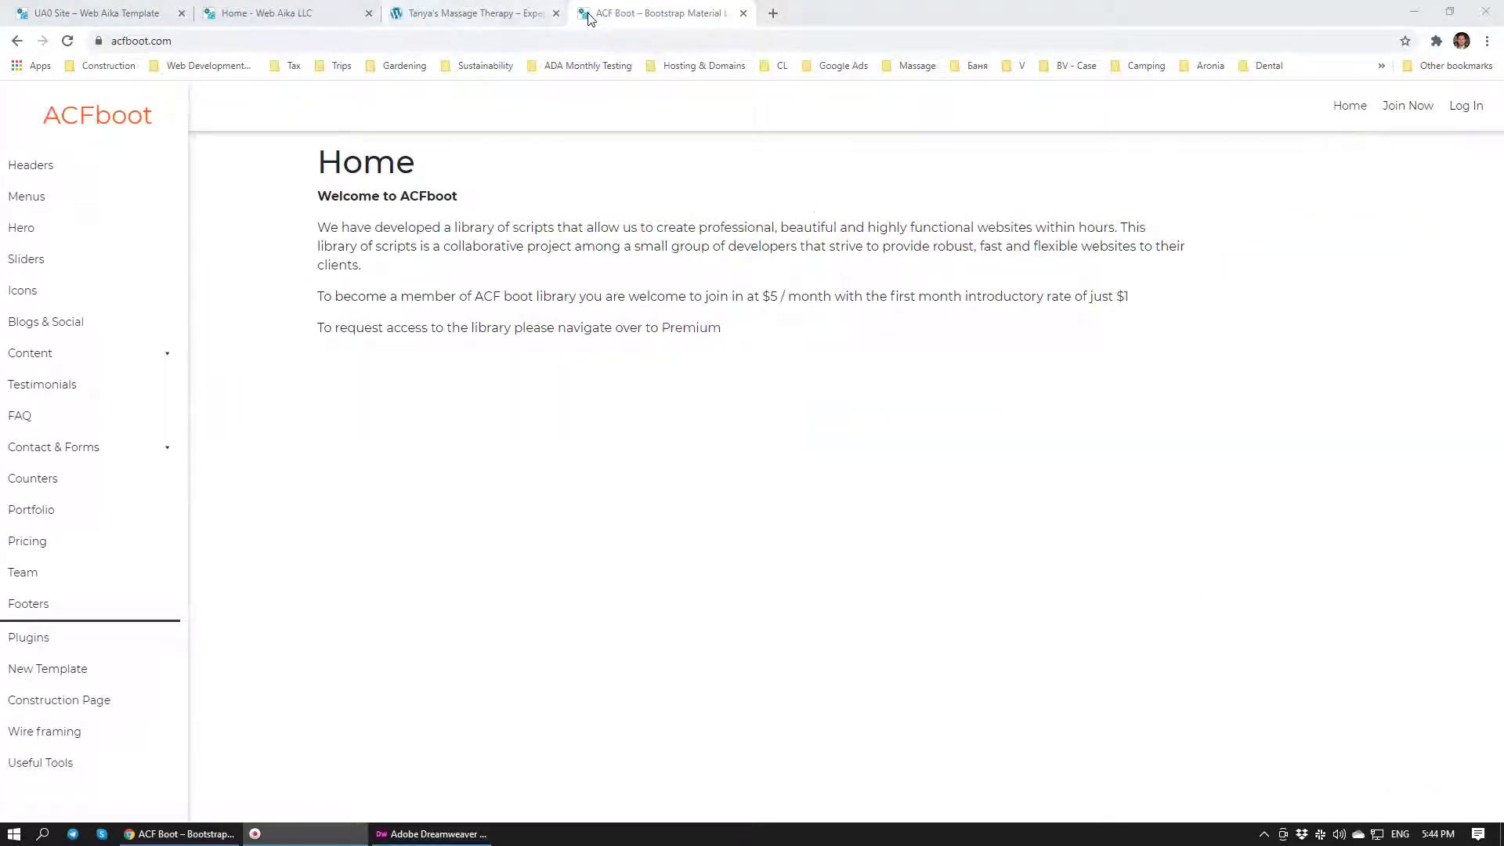
left_click(589, 16)
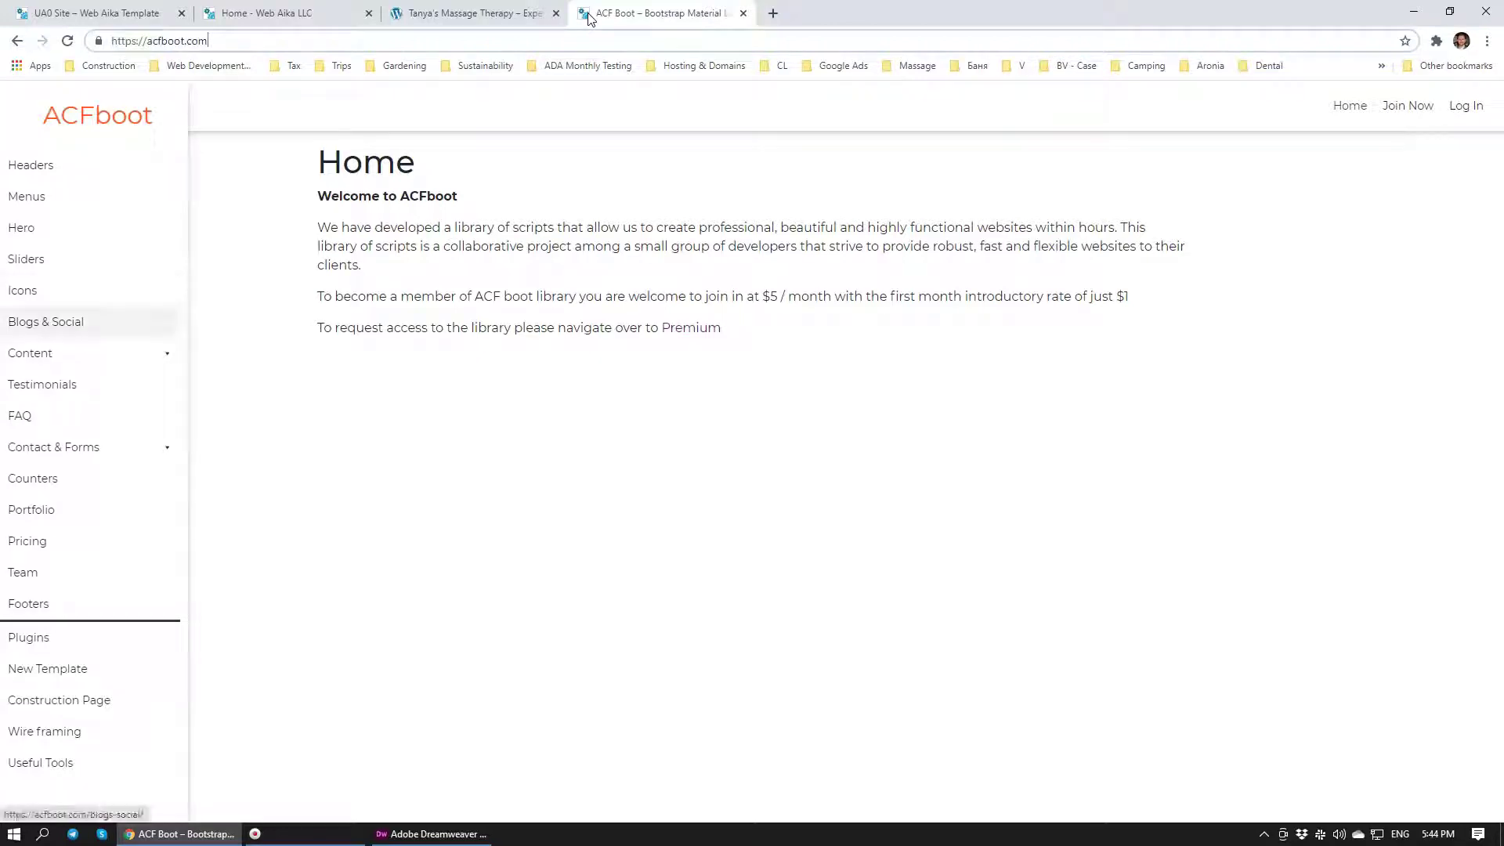
Step: View the Blogs & Social library page and the Premium membership terms on the Join Now page
left_click(67, 321)
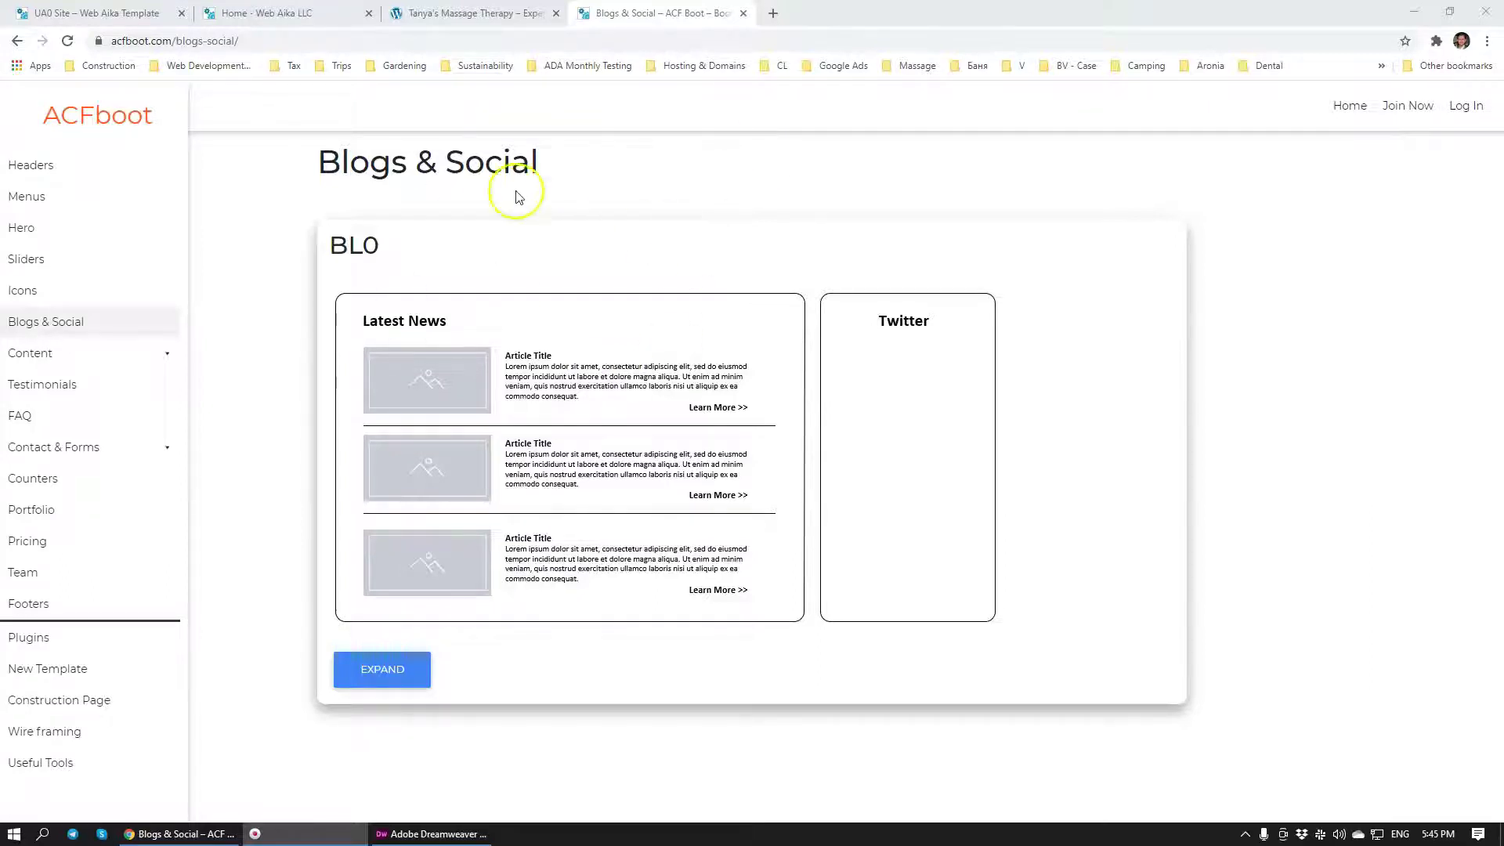
left_click(1409, 126)
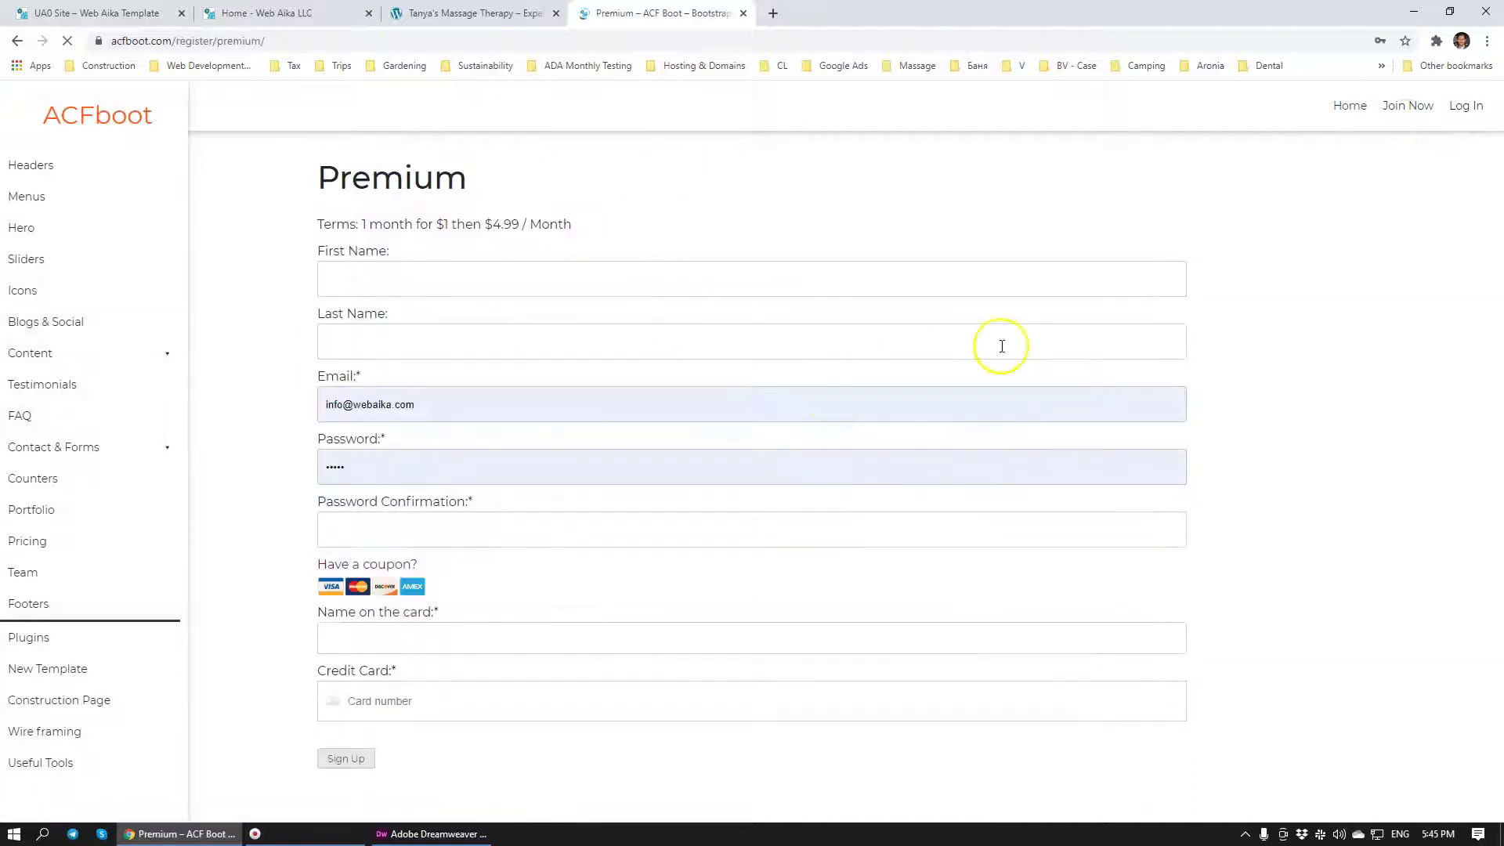
left_click_drag(434, 224, 478, 227)
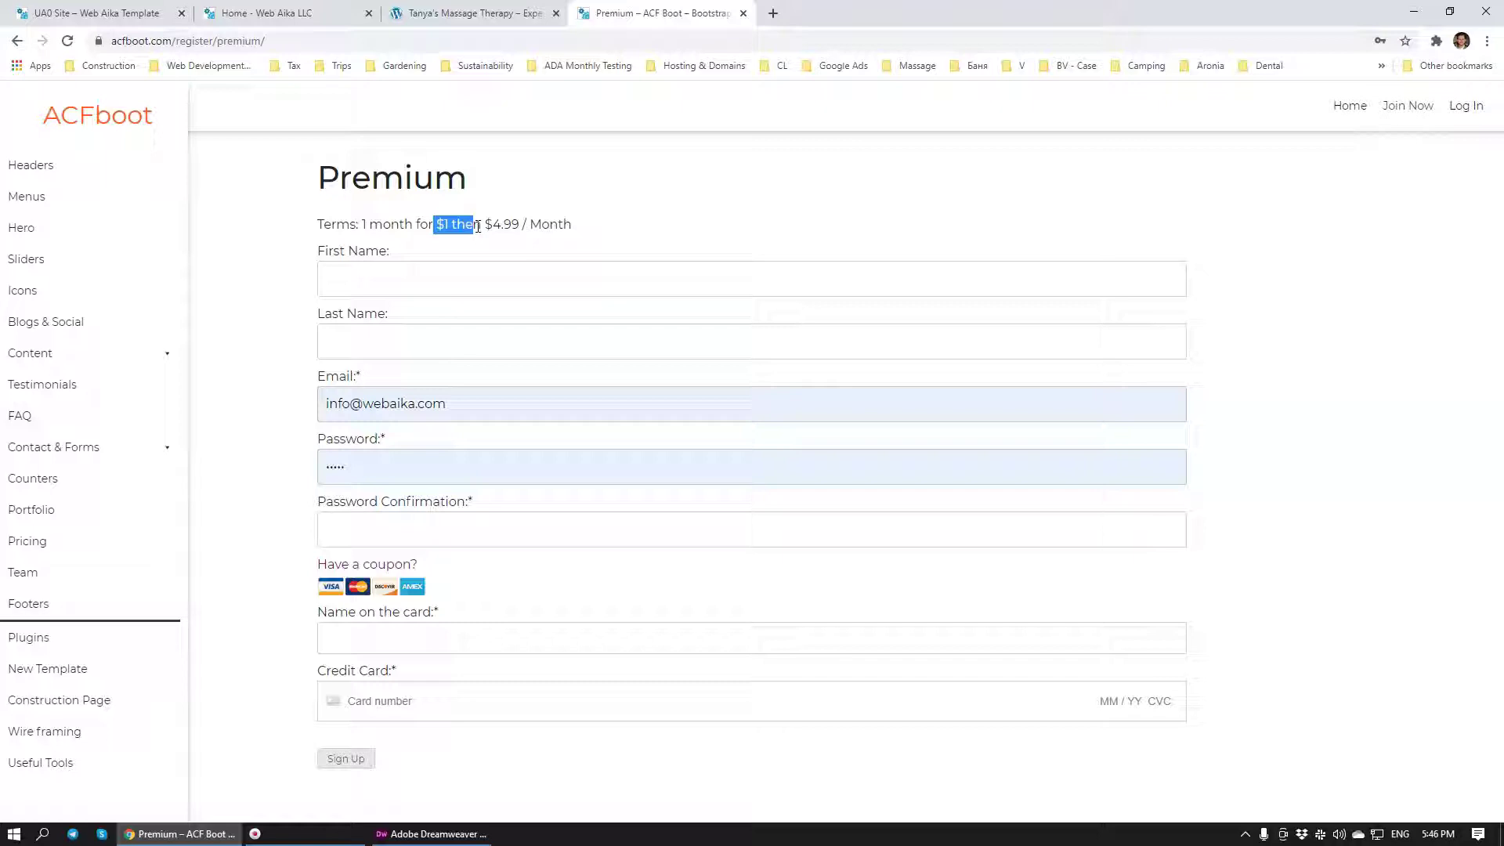
Step: Browse the available designs on the Content Blocks (BC) page of the library
left_click(67, 358)
left_click(61, 409)
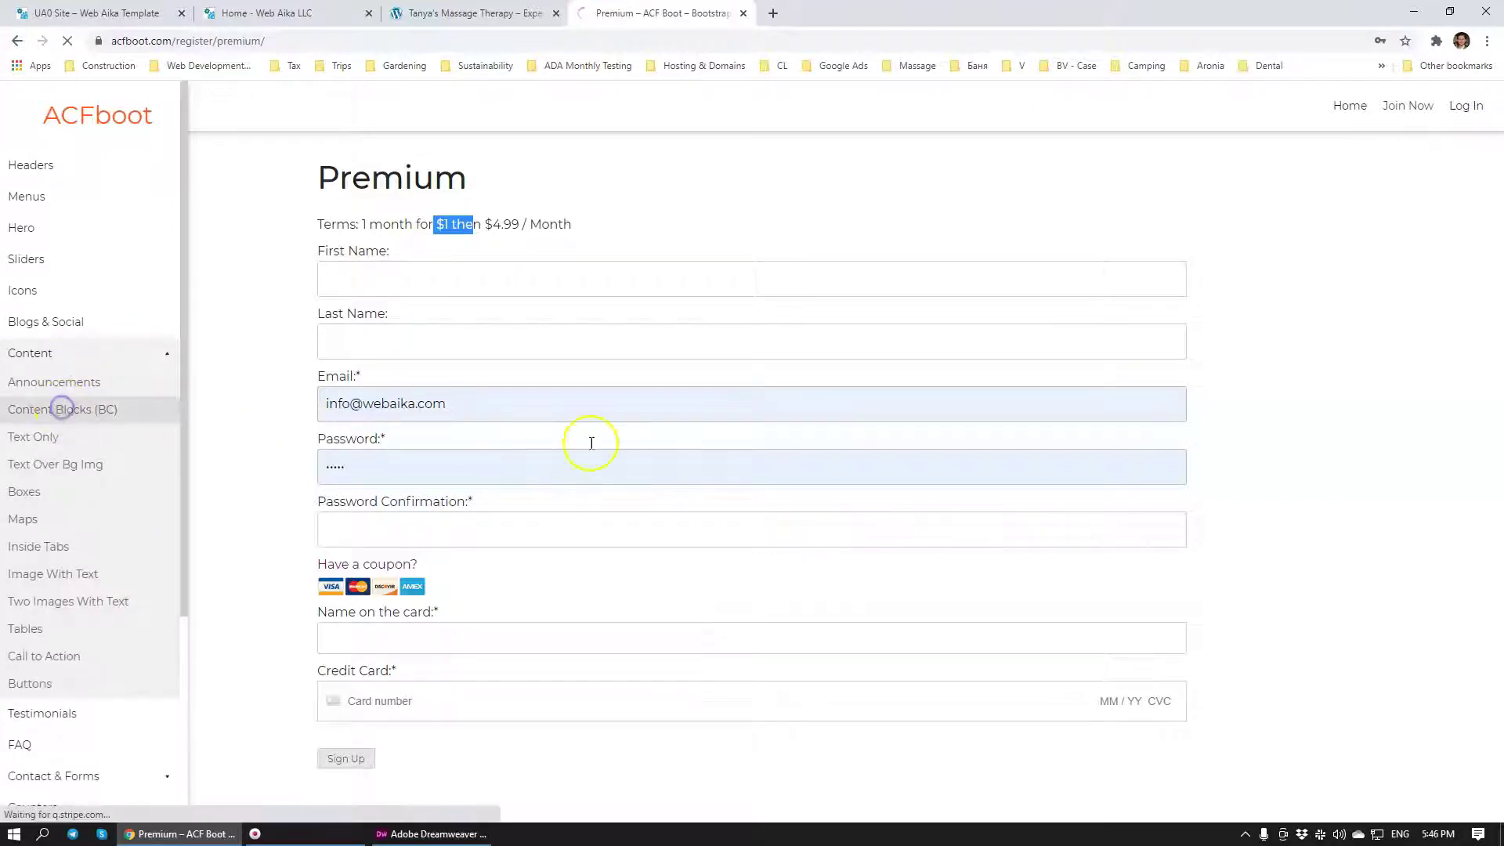
scroll(688, 510, "down", 15)
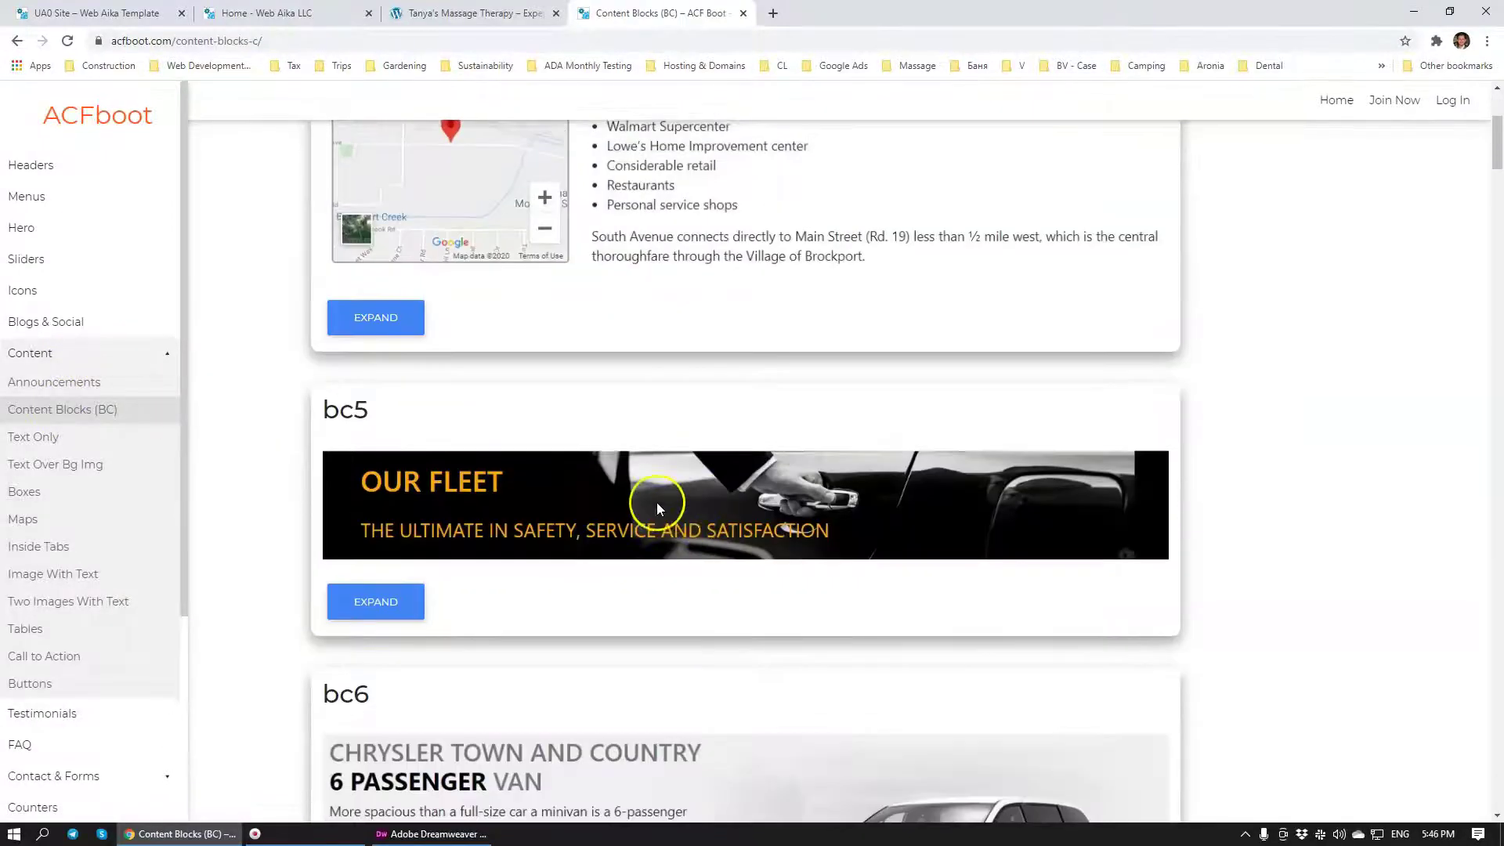
scroll(658, 508, "down", 20)
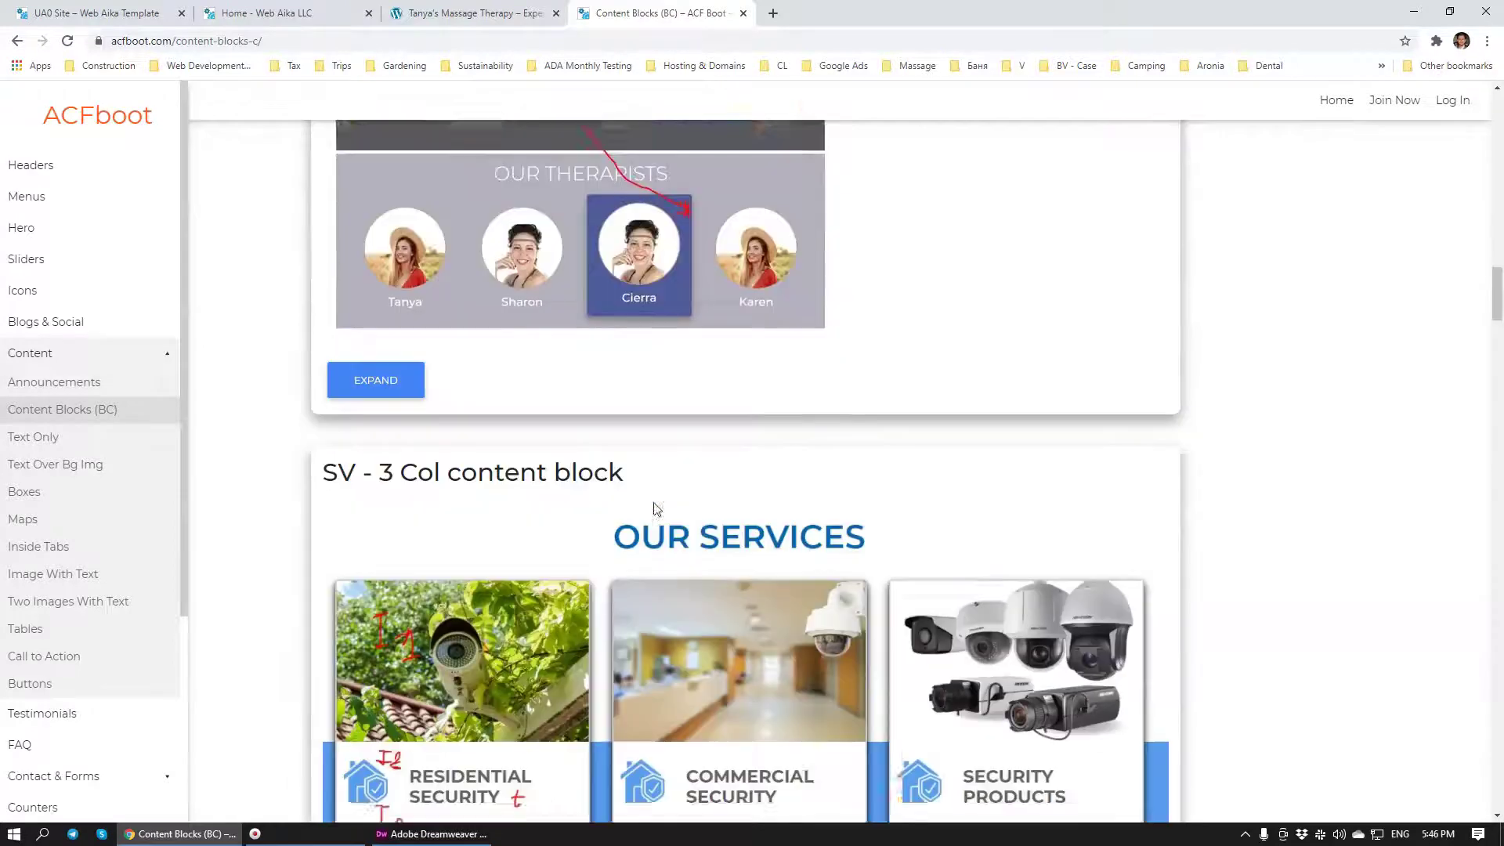
scroll(656, 509, "down", 20)
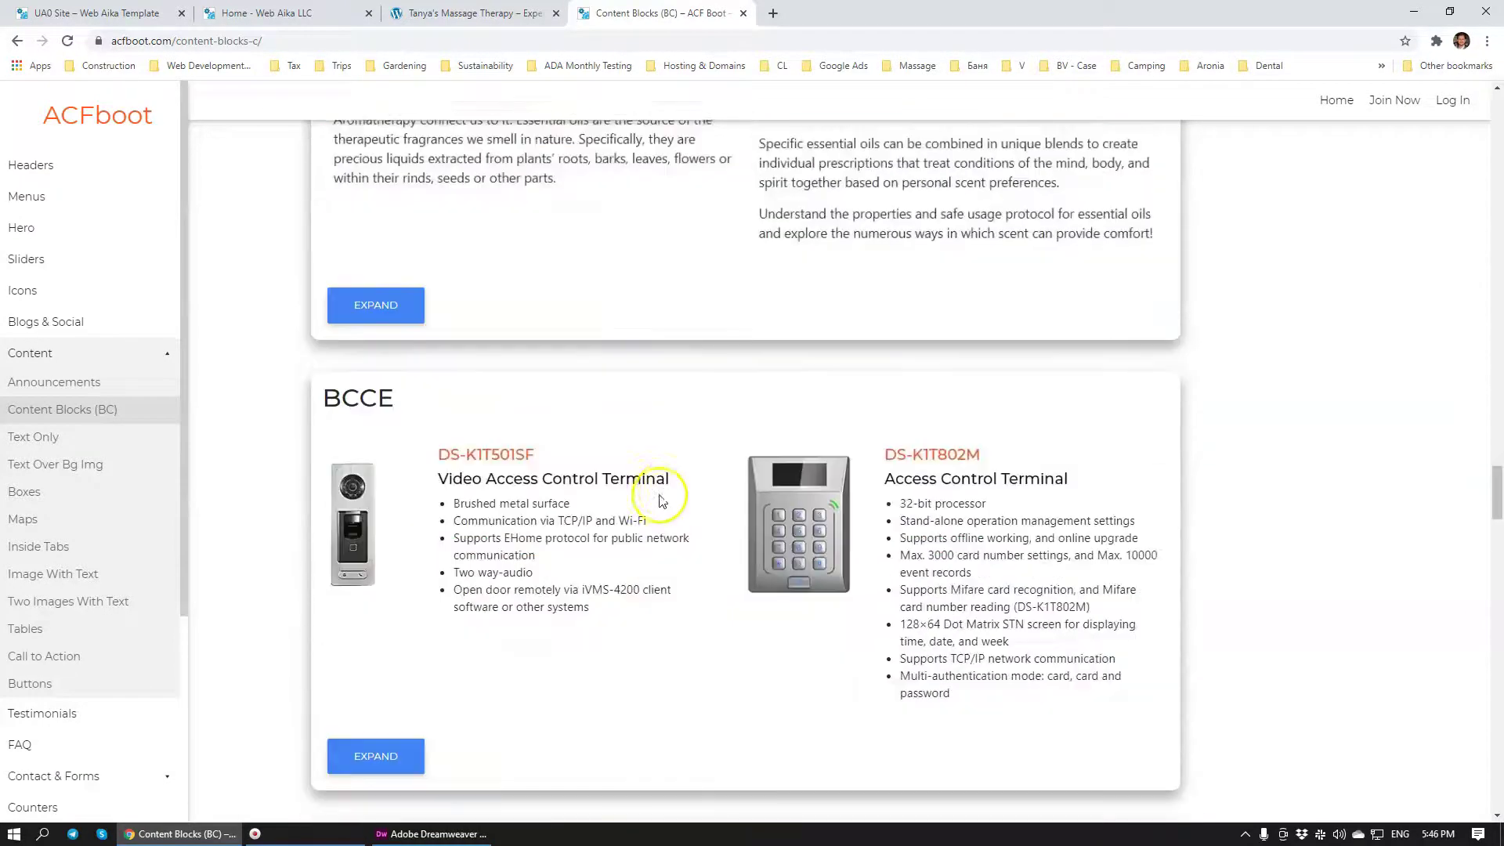
scroll(569, 523, "down", 20)
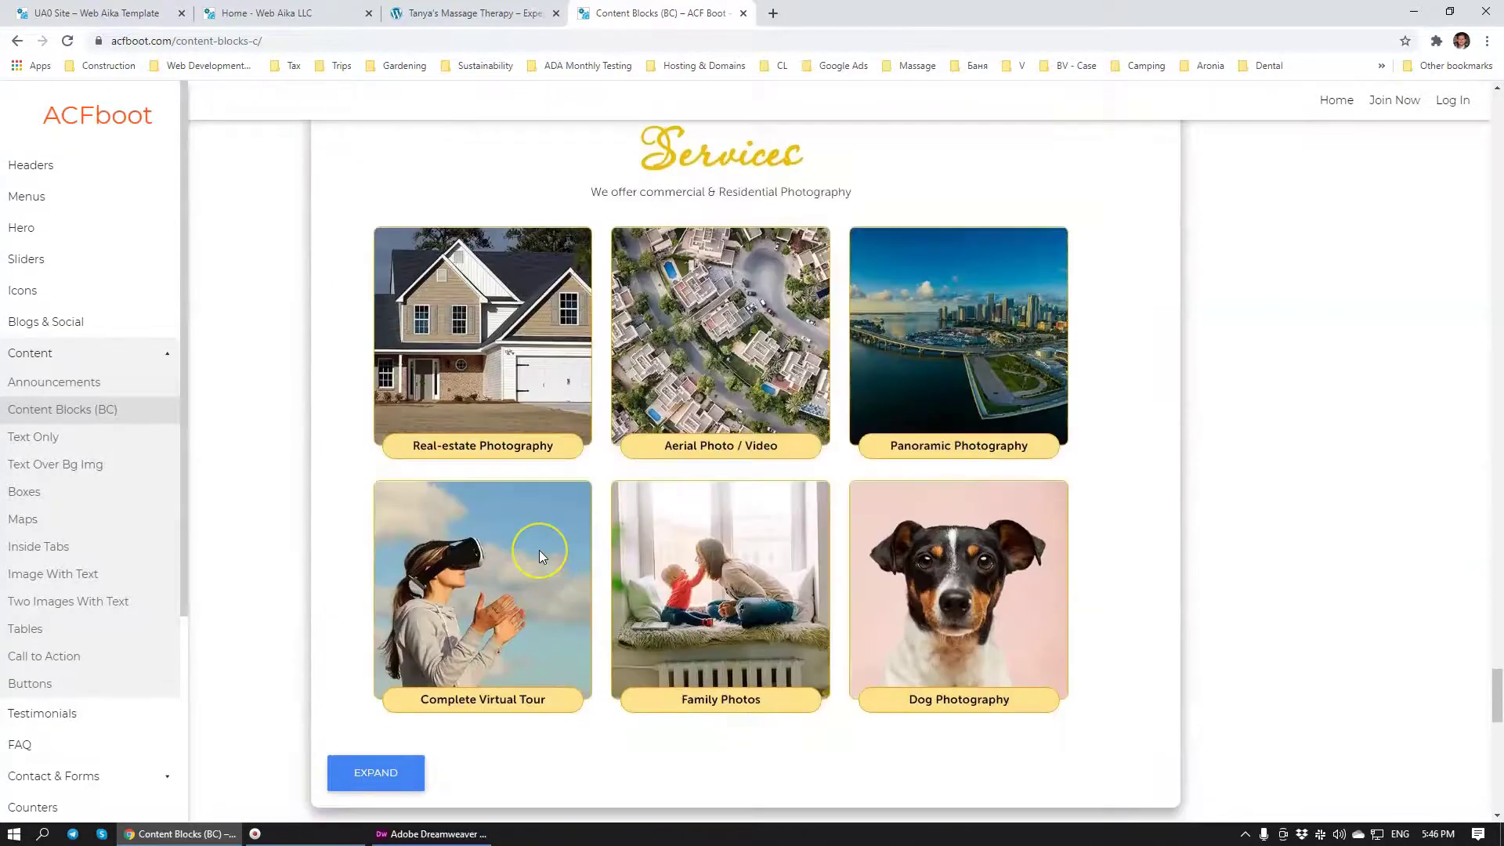
scroll(539, 556, "down", 10)
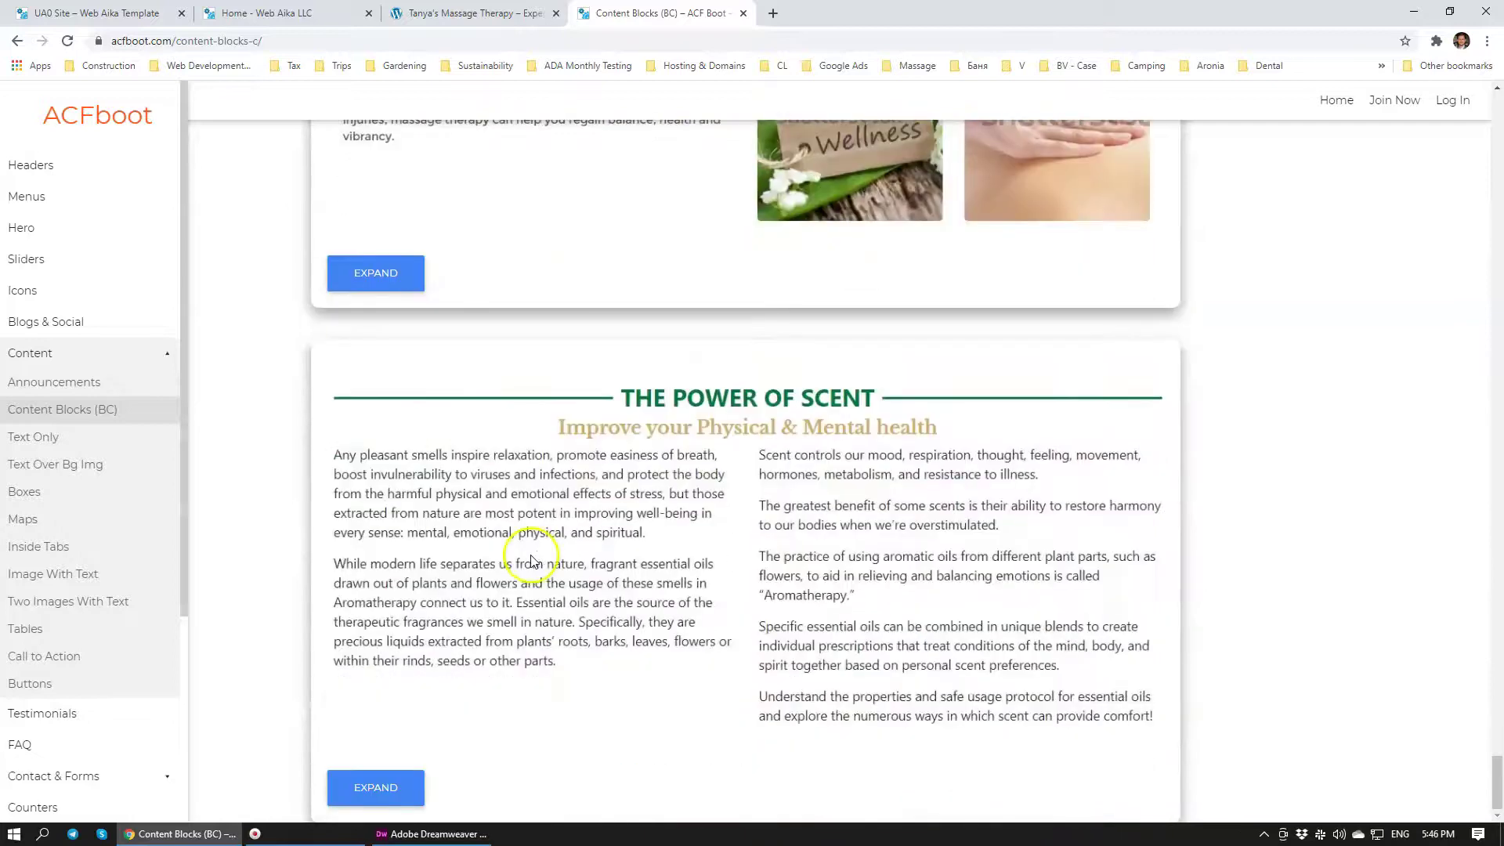
scroll(537, 549, "up", 20)
scroll(542, 524, "down", 20)
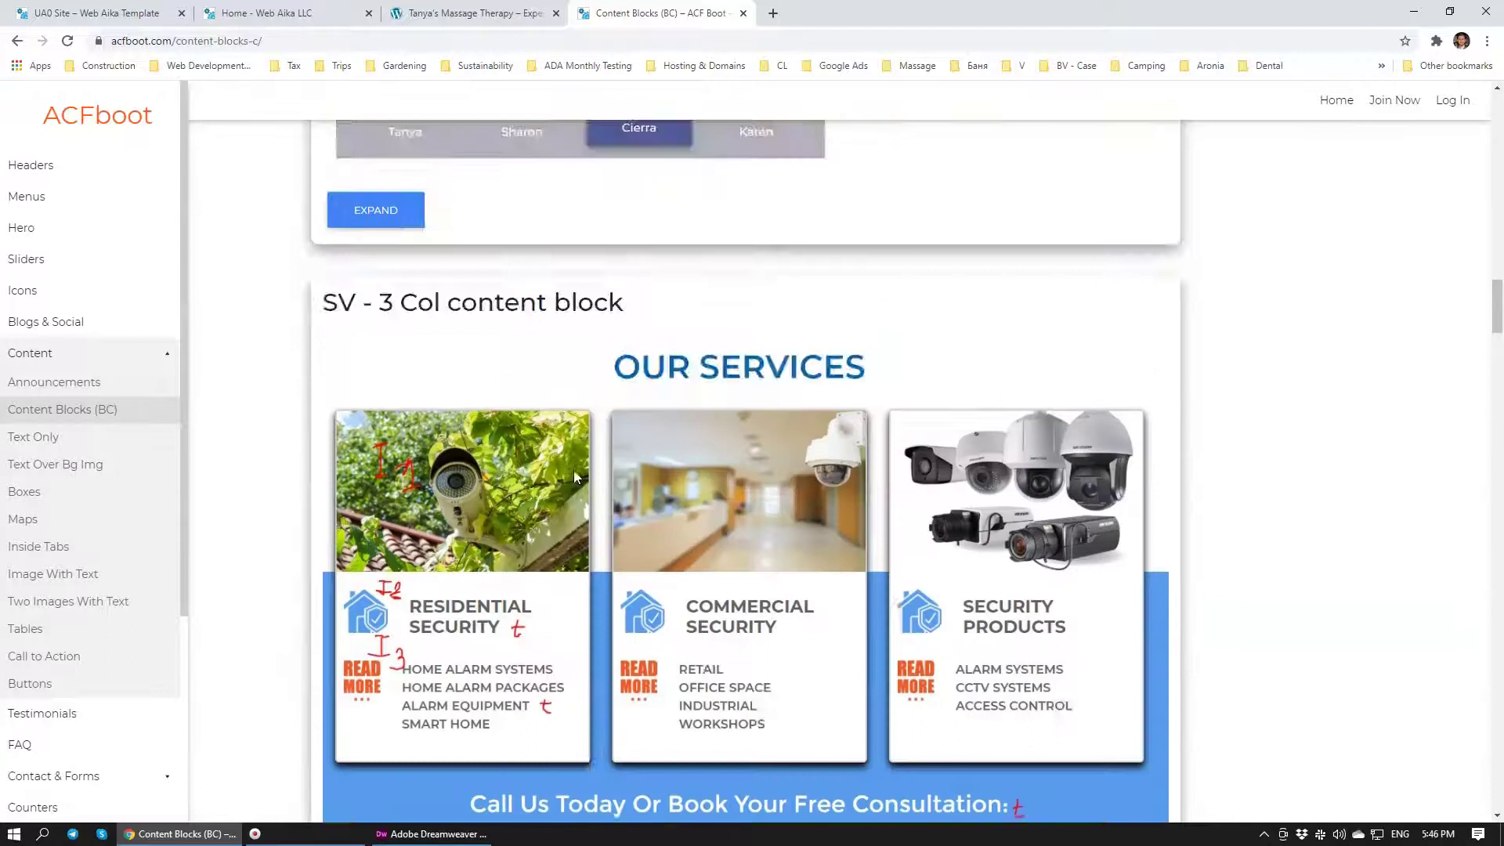
scroll(576, 477, "up", 20)
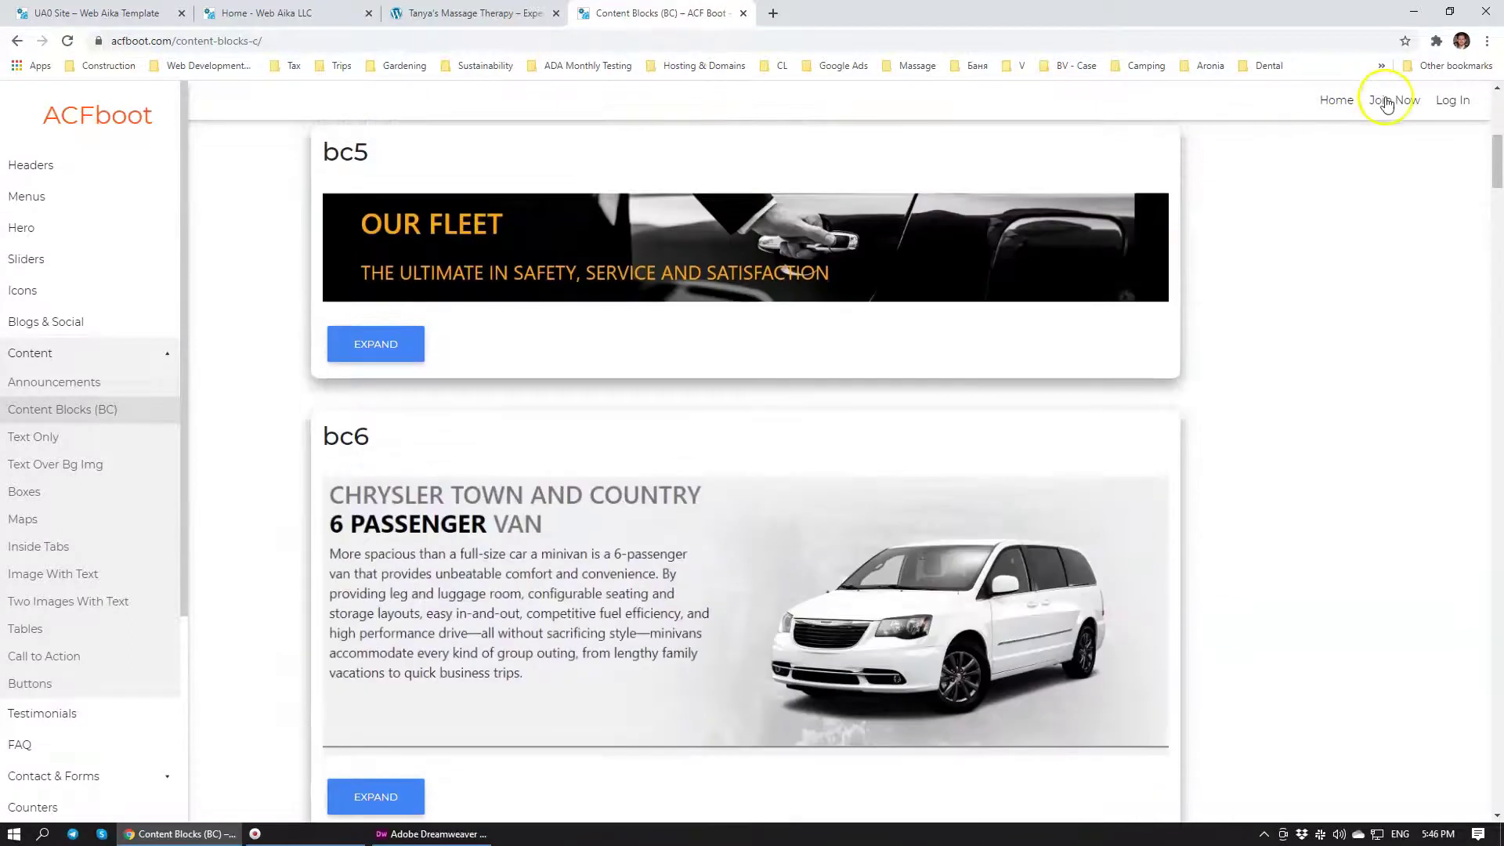
Step: Log in to the ACFboot site and expand the BL0 block on the Blogs & Social page to show its code
left_click(1457, 102)
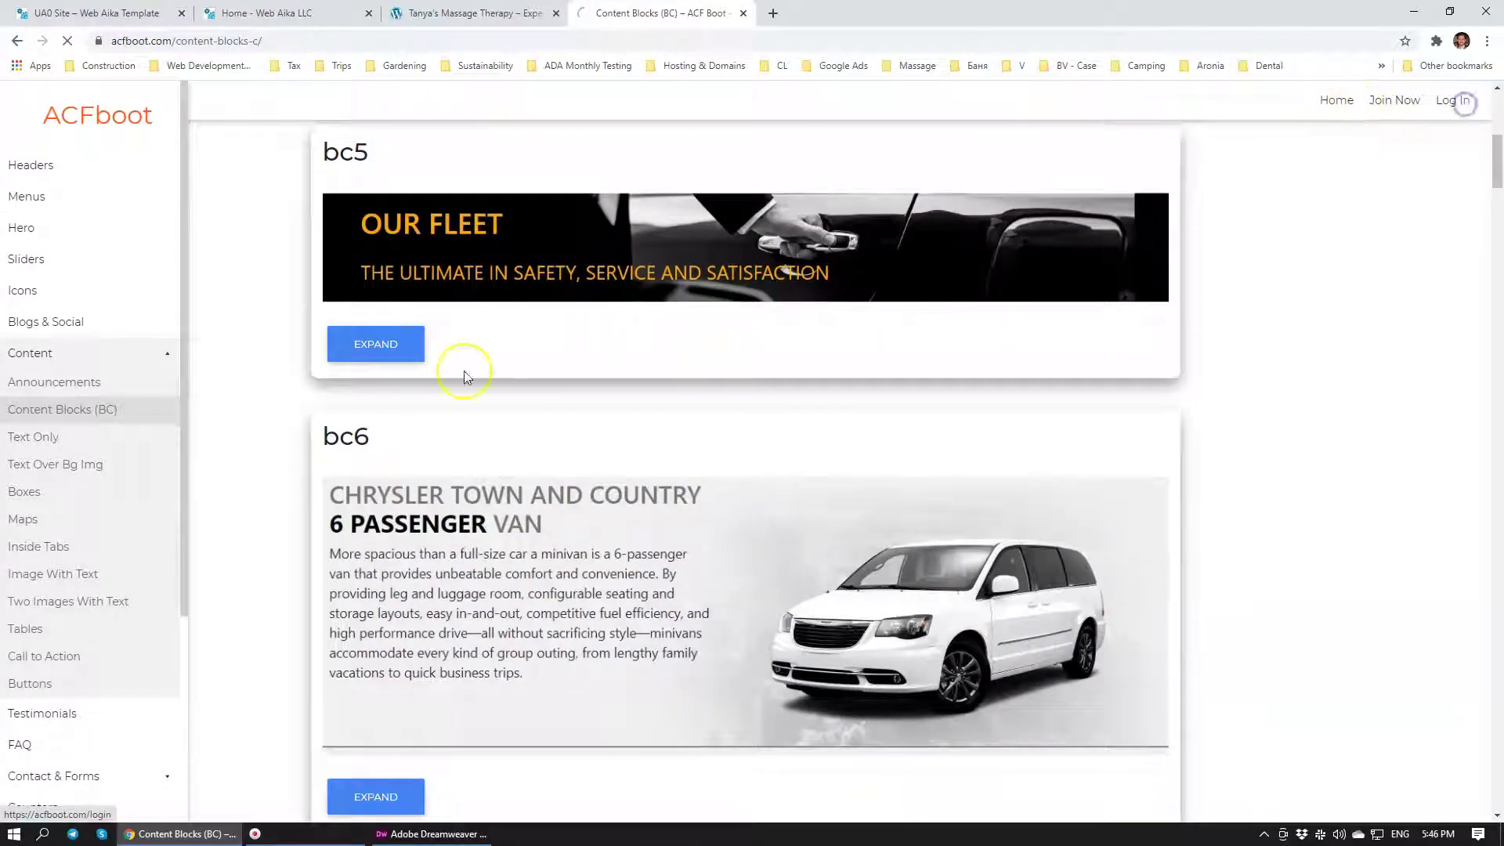
left_click(333, 397)
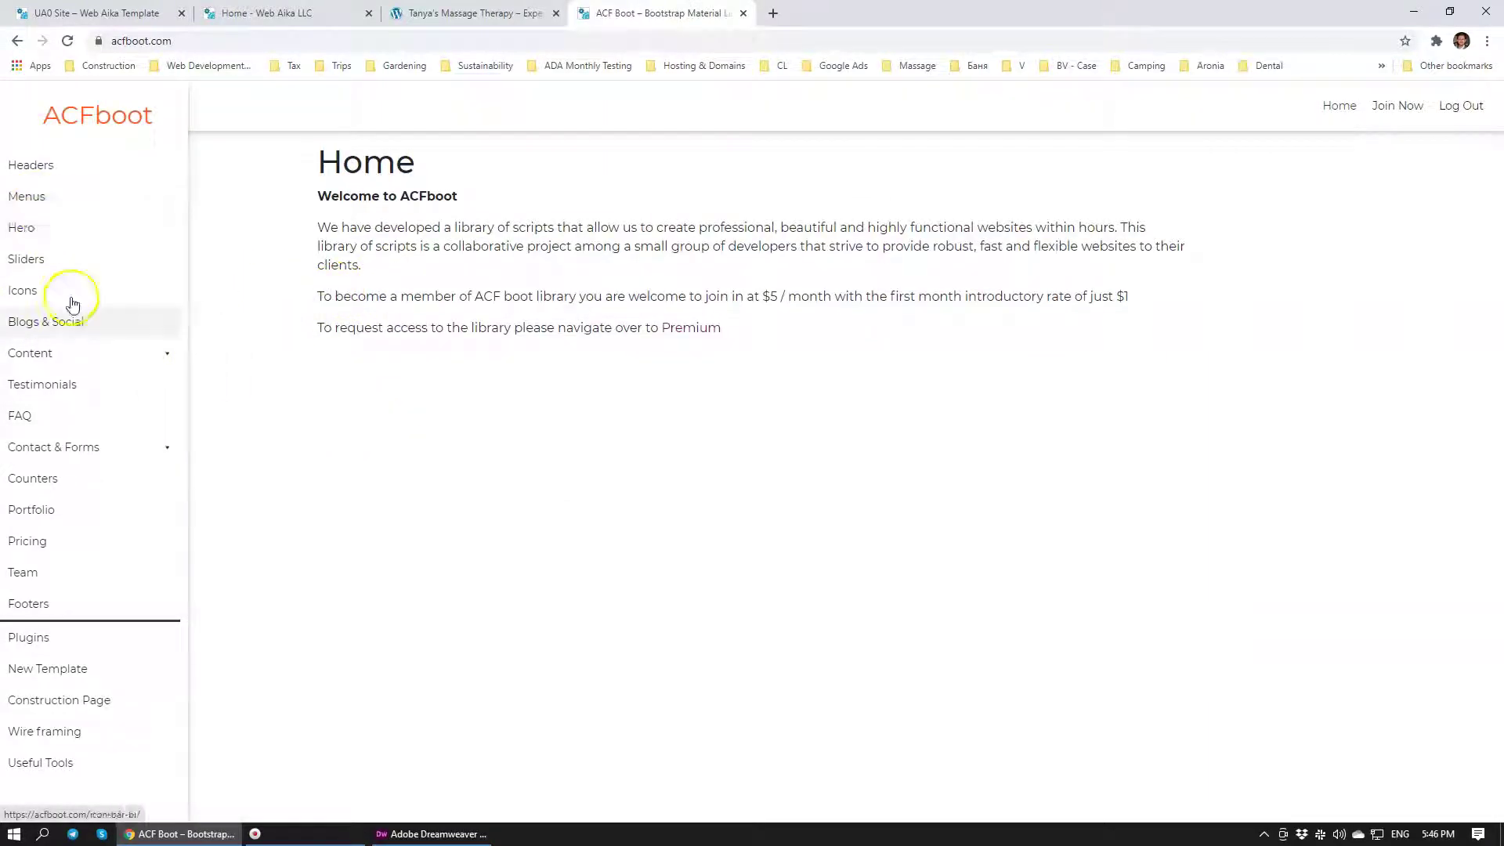
left_click(94, 321)
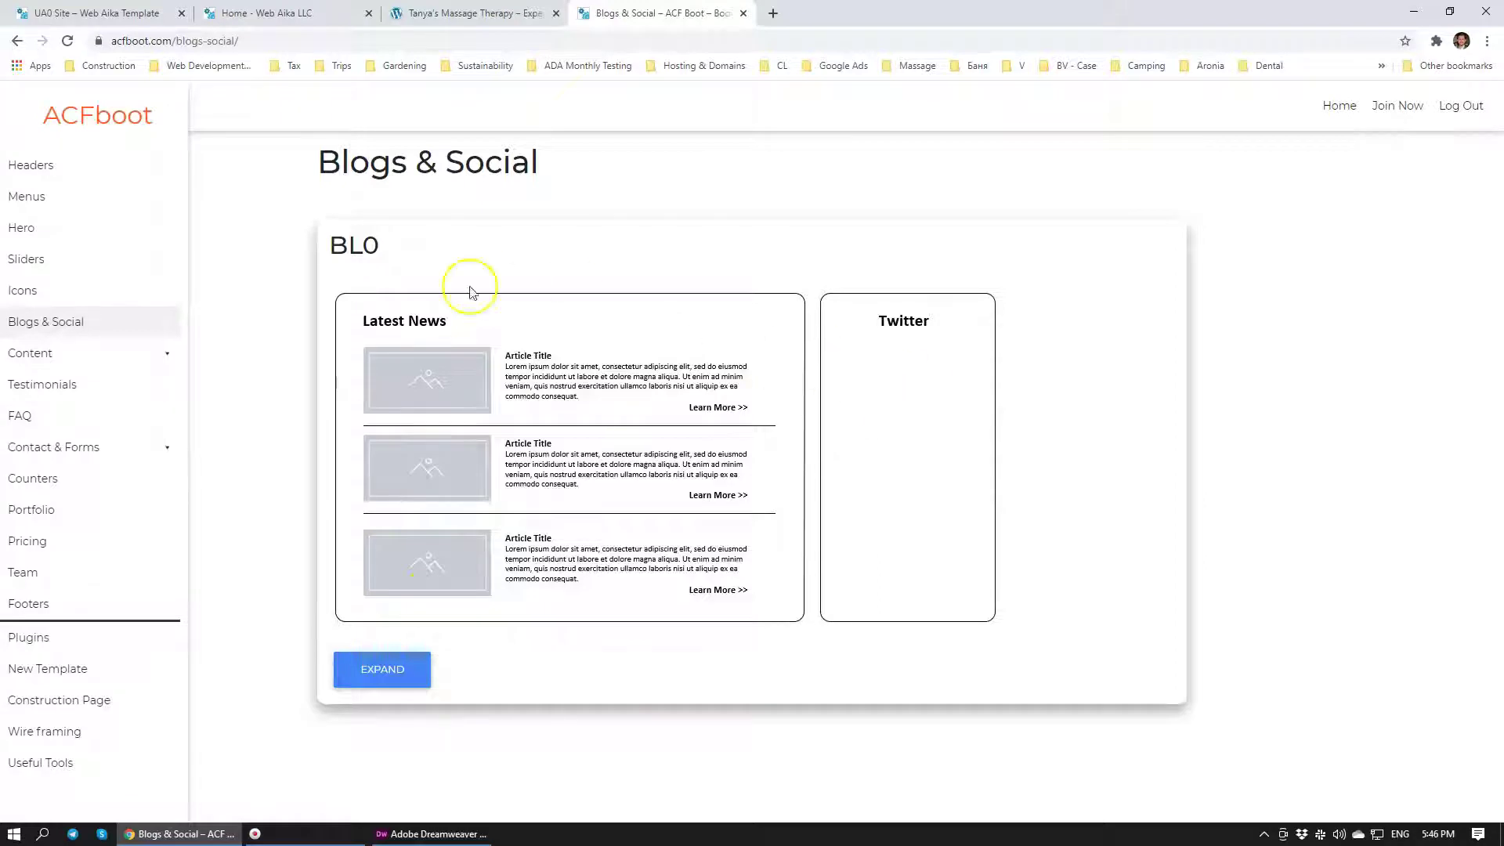
left_click(364, 686)
scroll(520, 525, "down", 5)
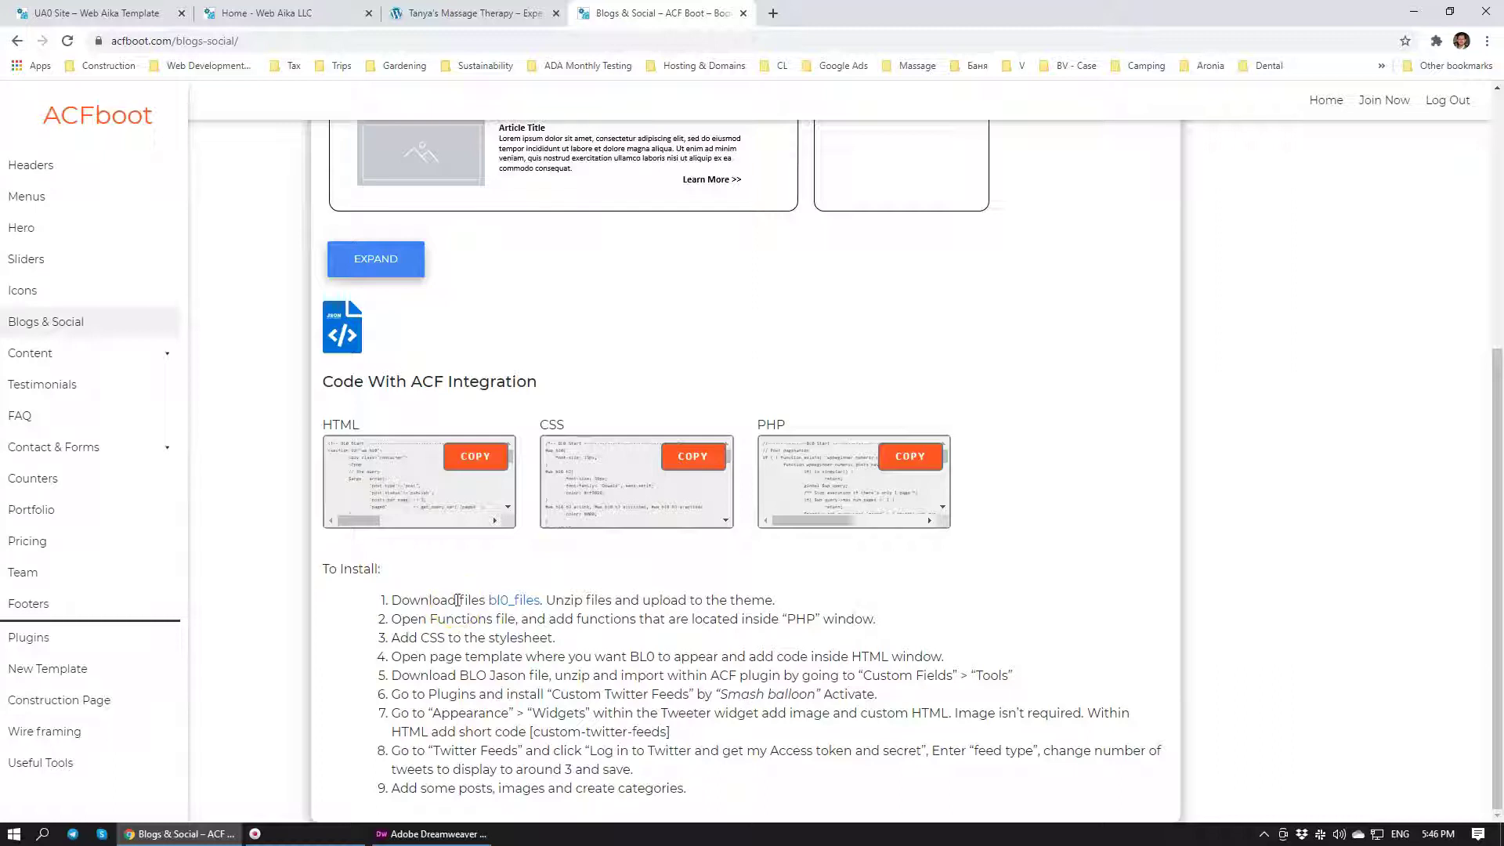
Step: Download the bl0_files archive from the BL0 install instructions and extract its bl0_files folder to the desktop
left_click(511, 600)
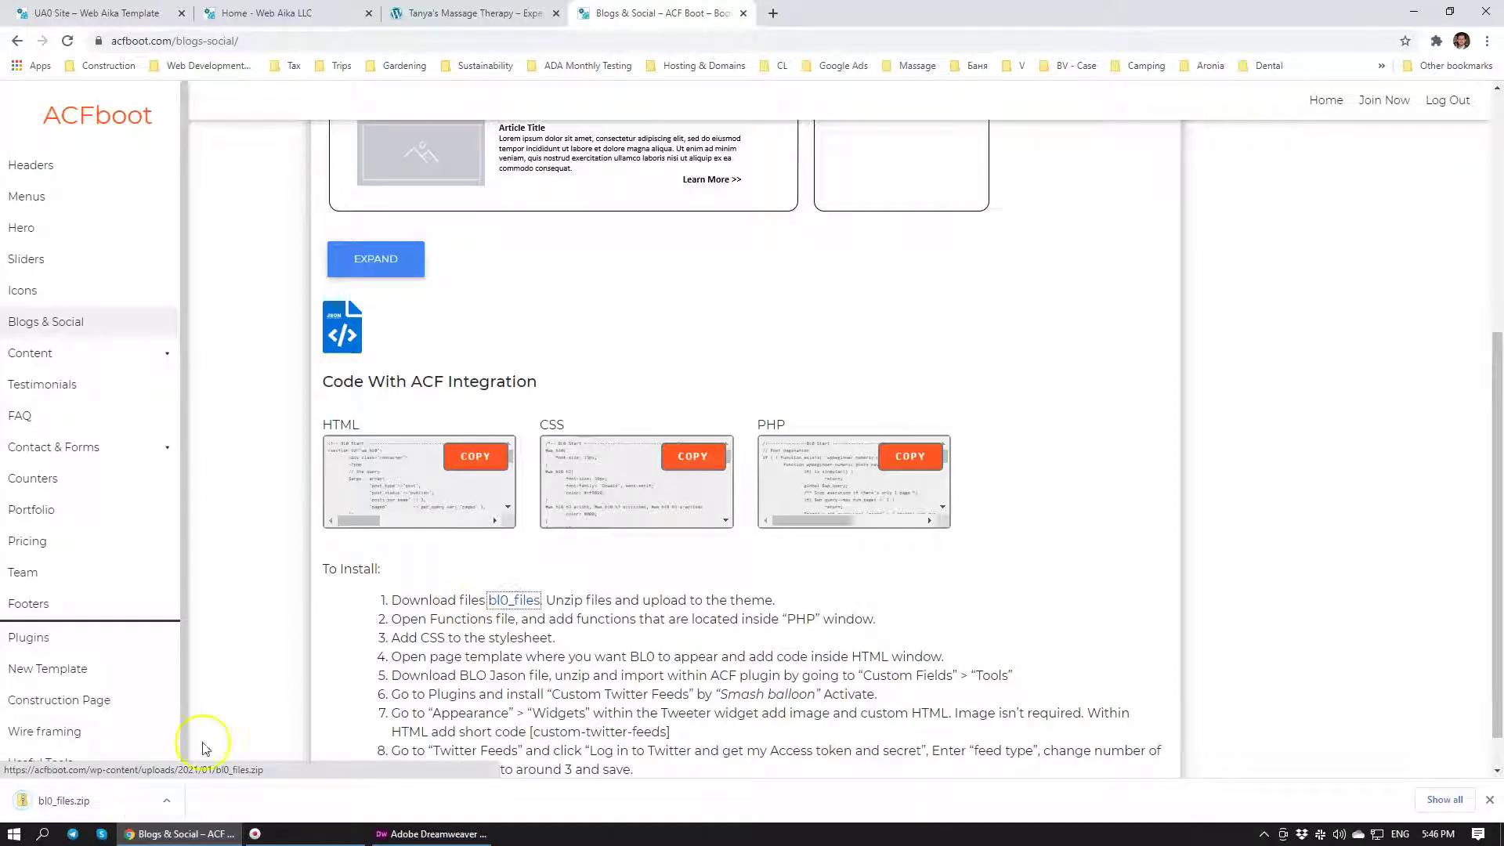
left_click(107, 804)
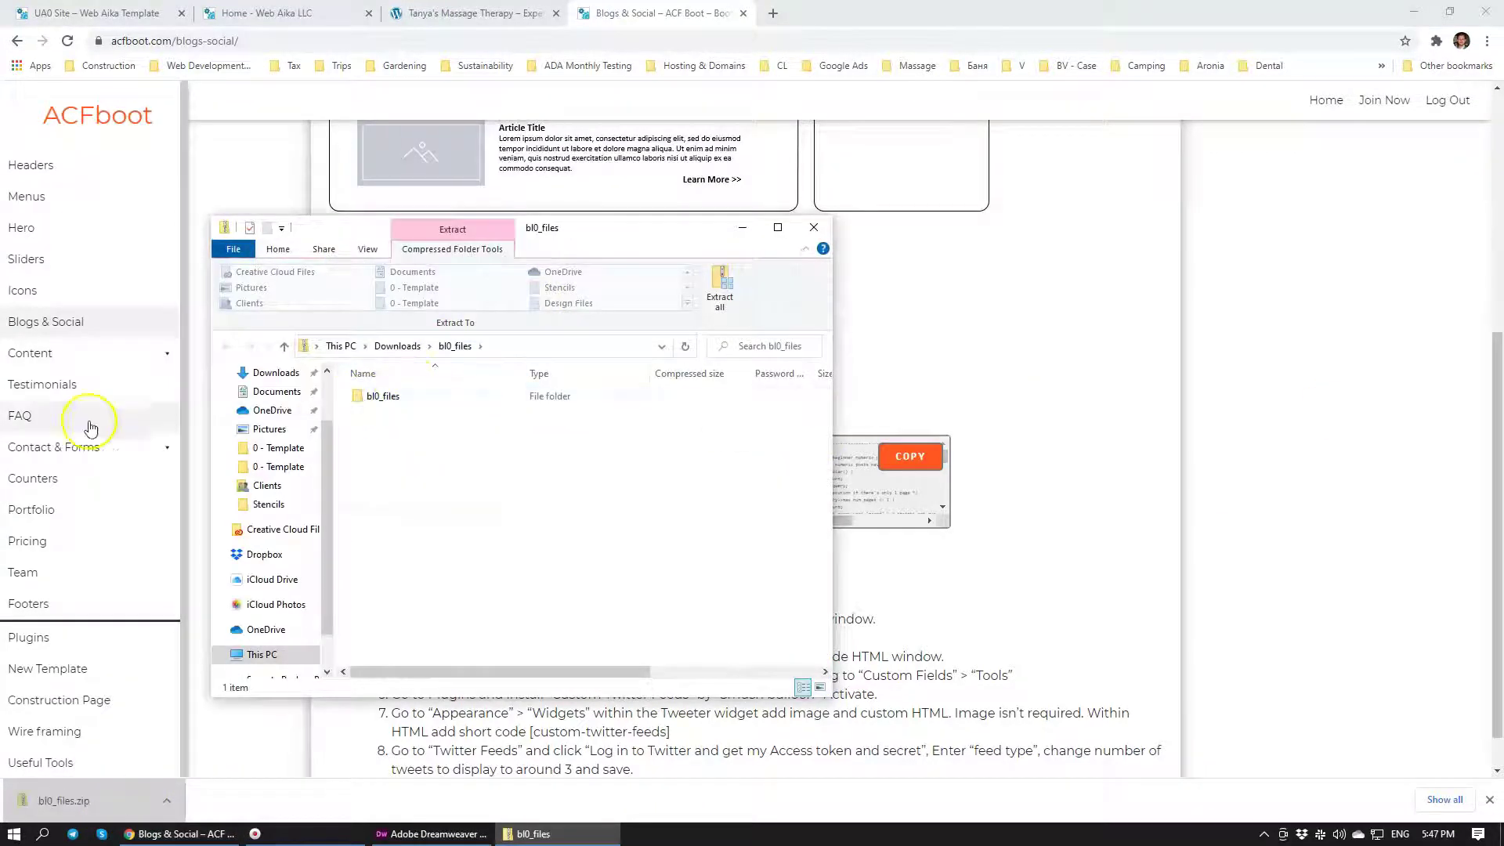
left_click(407, 405)
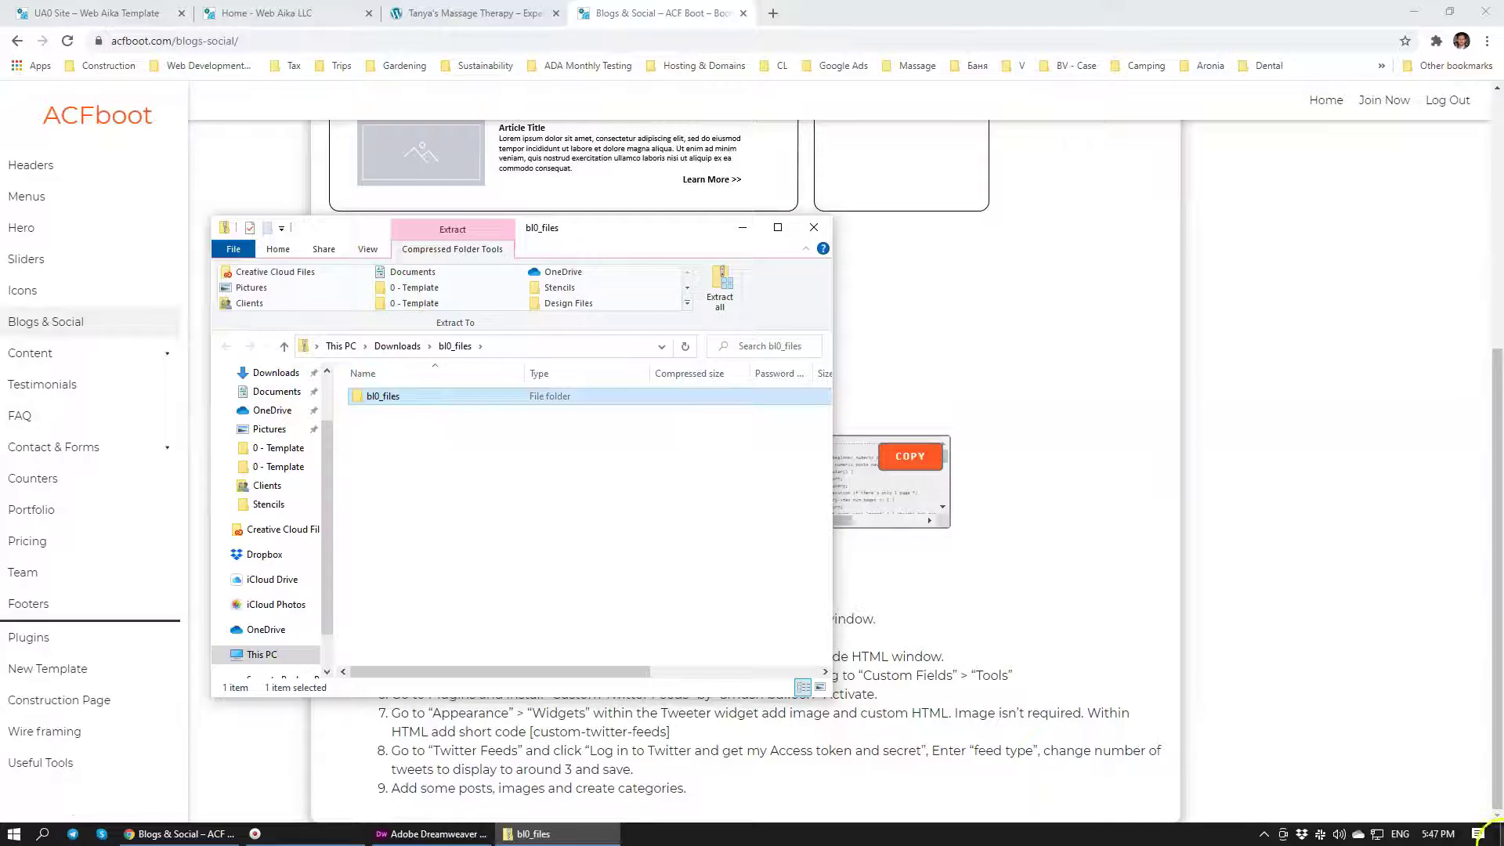
left_click(1501, 834)
left_click(532, 834)
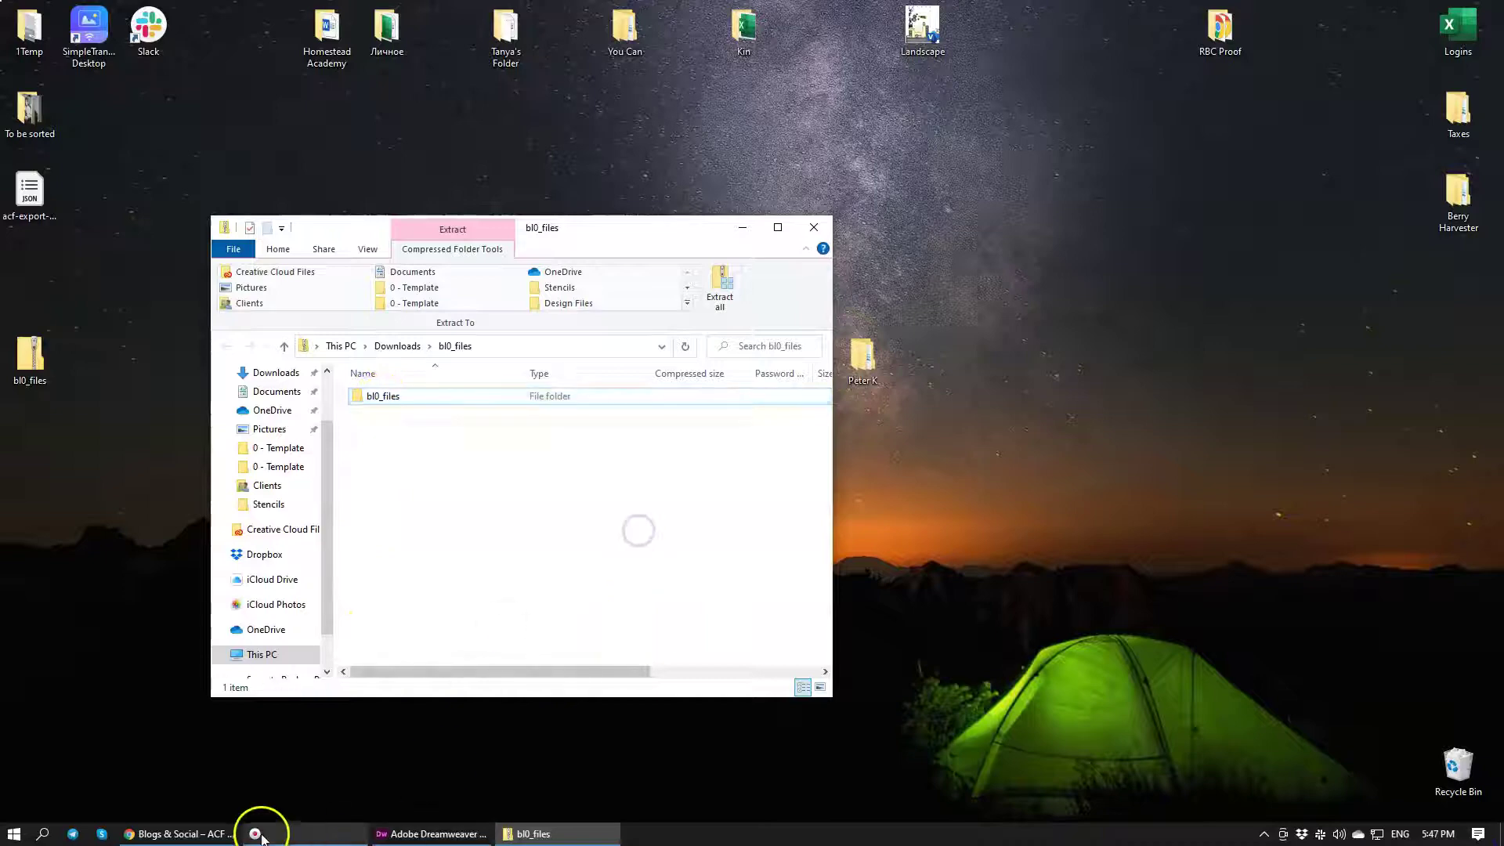
Step: Return to Chrome and read the BL0 install instruction about adding the PHP code to the functions file
left_click(218, 833)
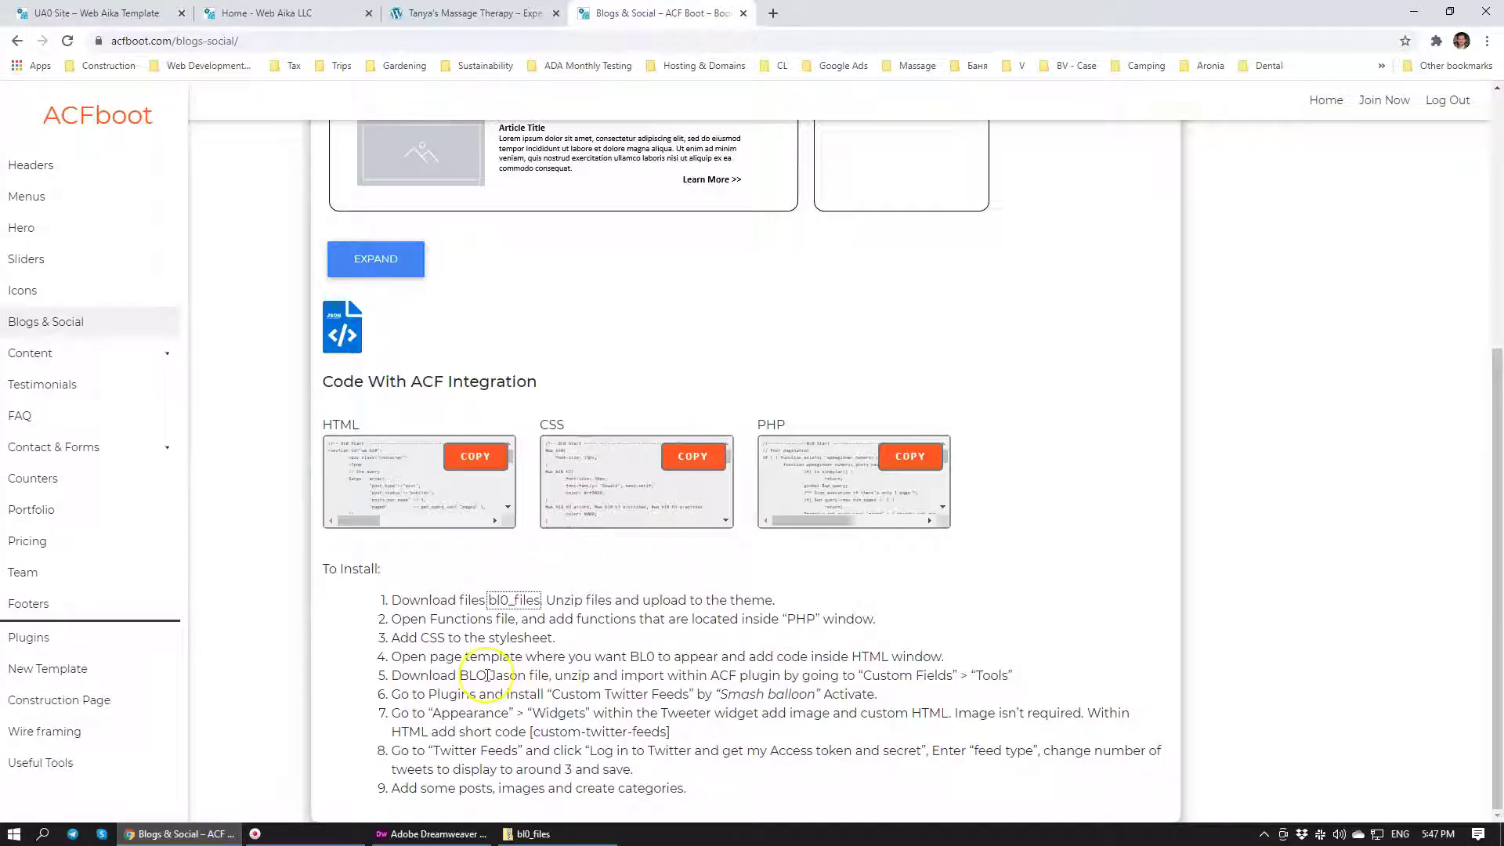
left_click_drag(429, 619, 458, 621)
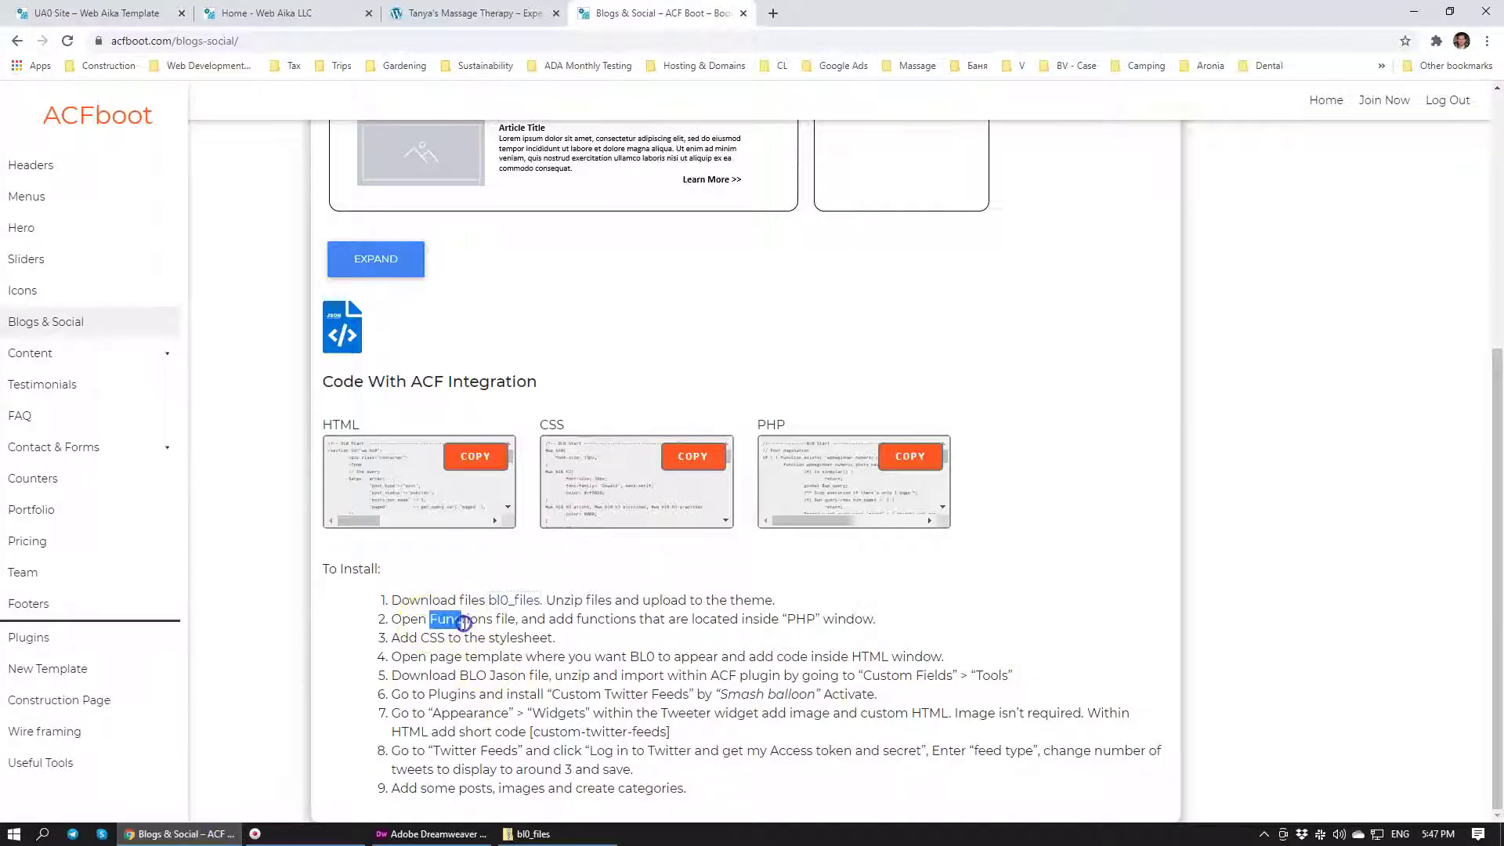
left_click(471, 625)
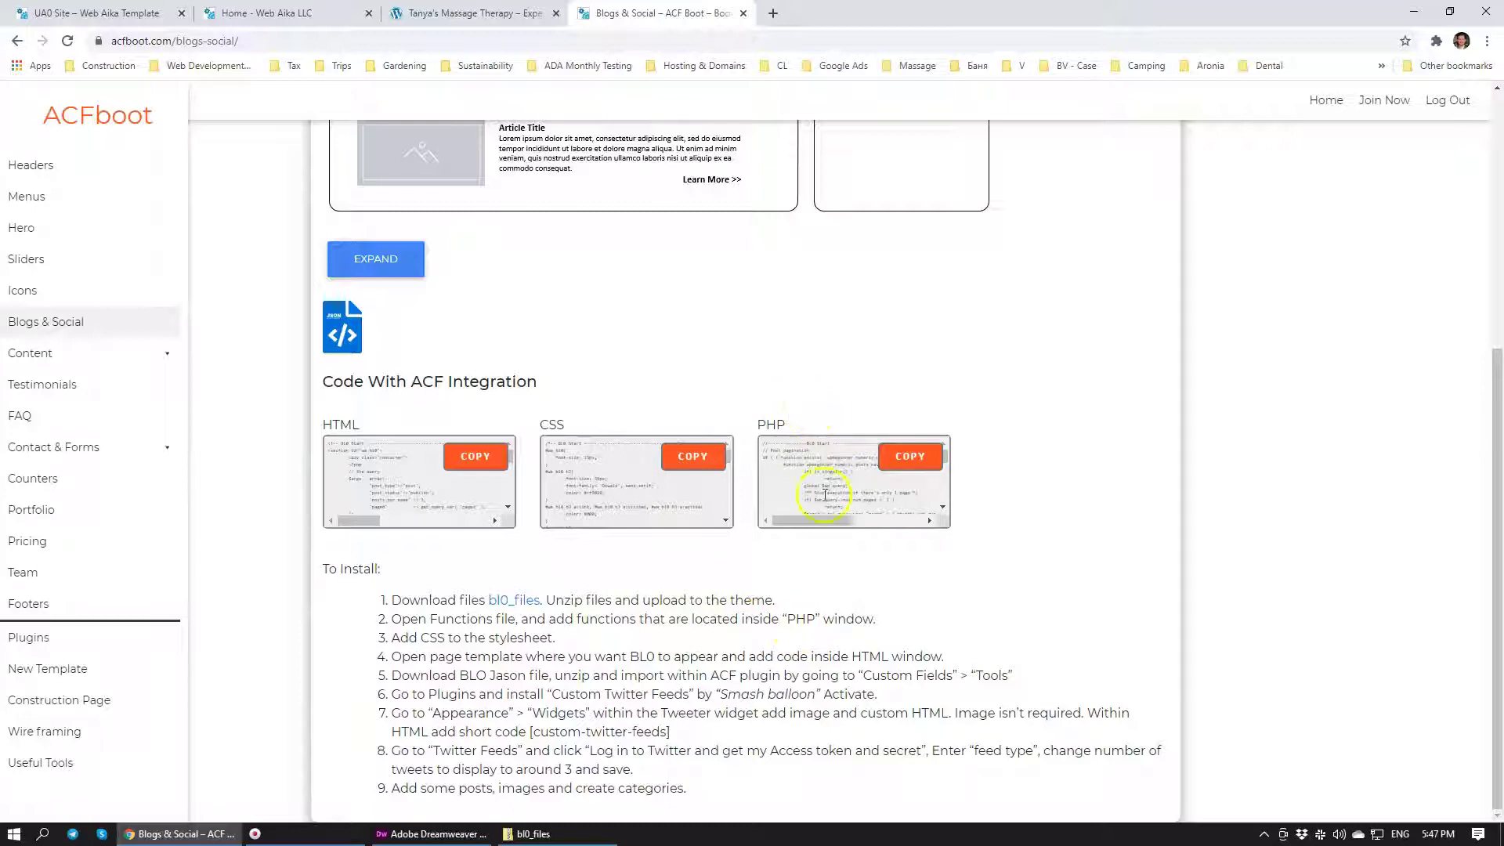
Step: Switch to Dreamweaver, select the tanyasmassagetherapy.com site, open its functions.php, and dismiss the testing server notice
left_click(480, 837)
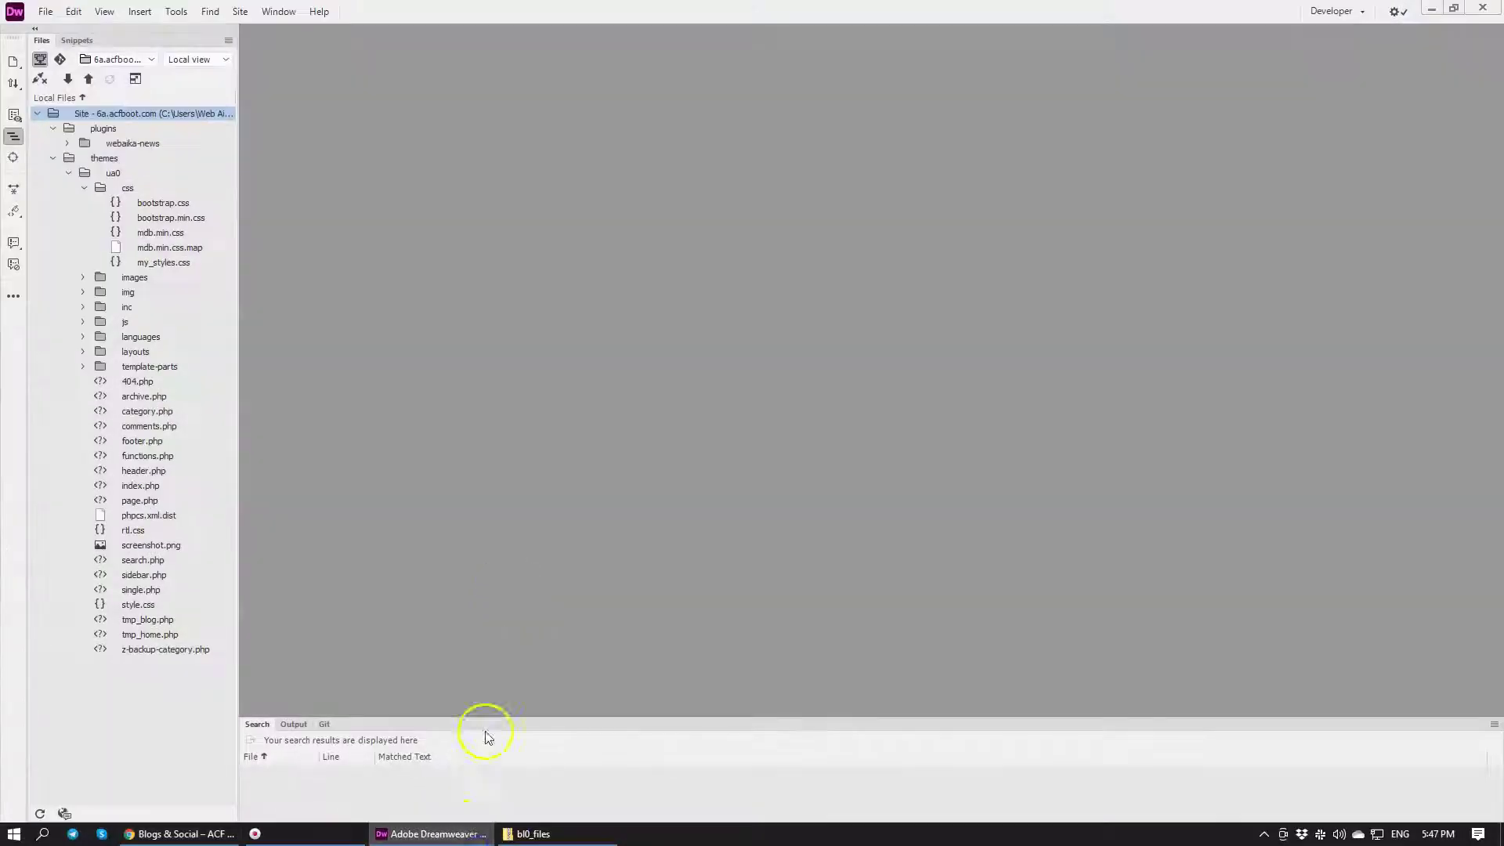
left_click(145, 60)
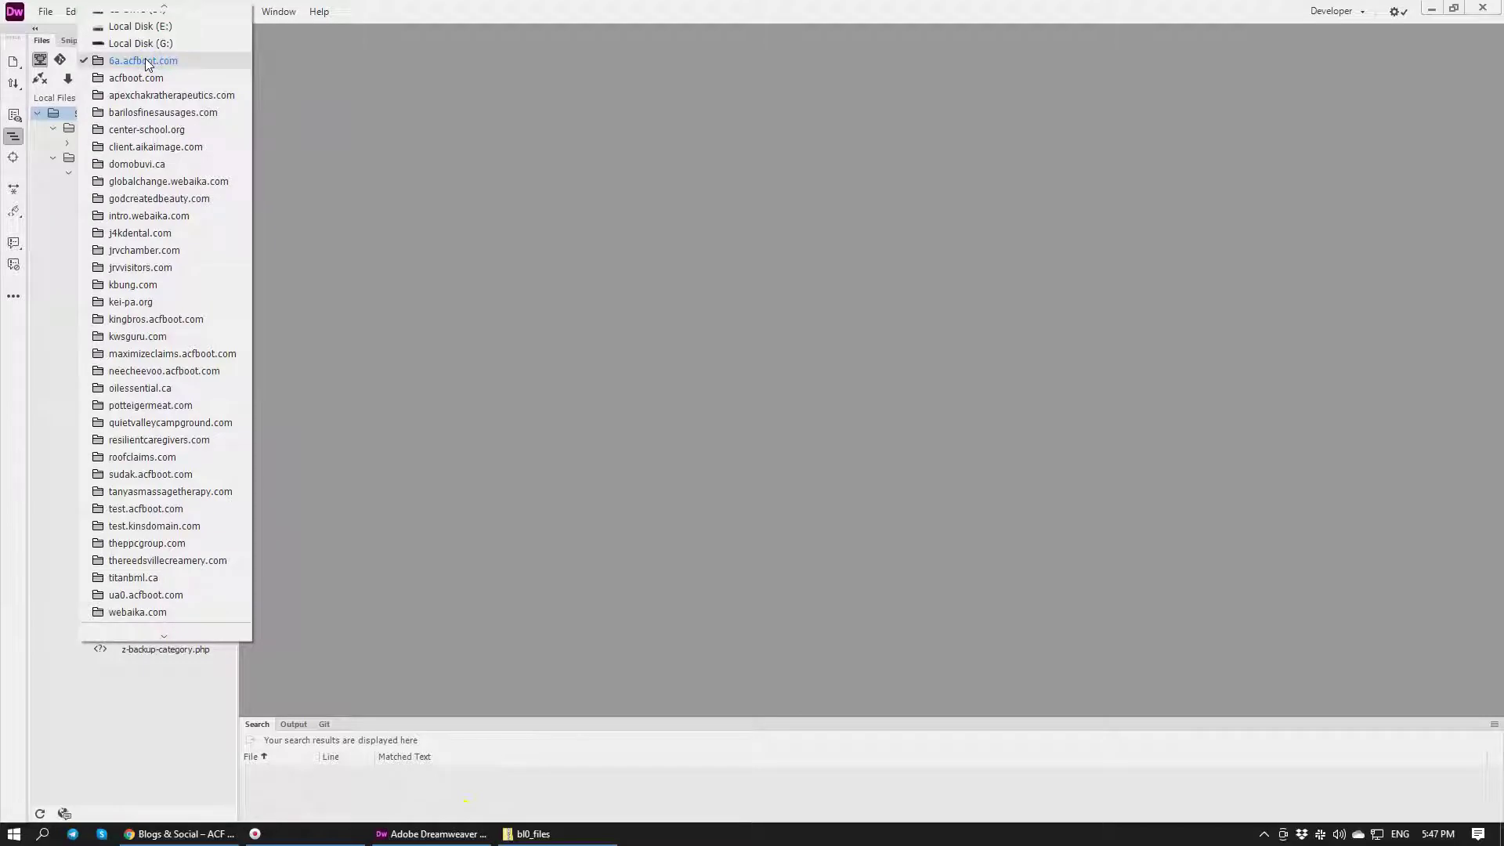
left_click(112, 492)
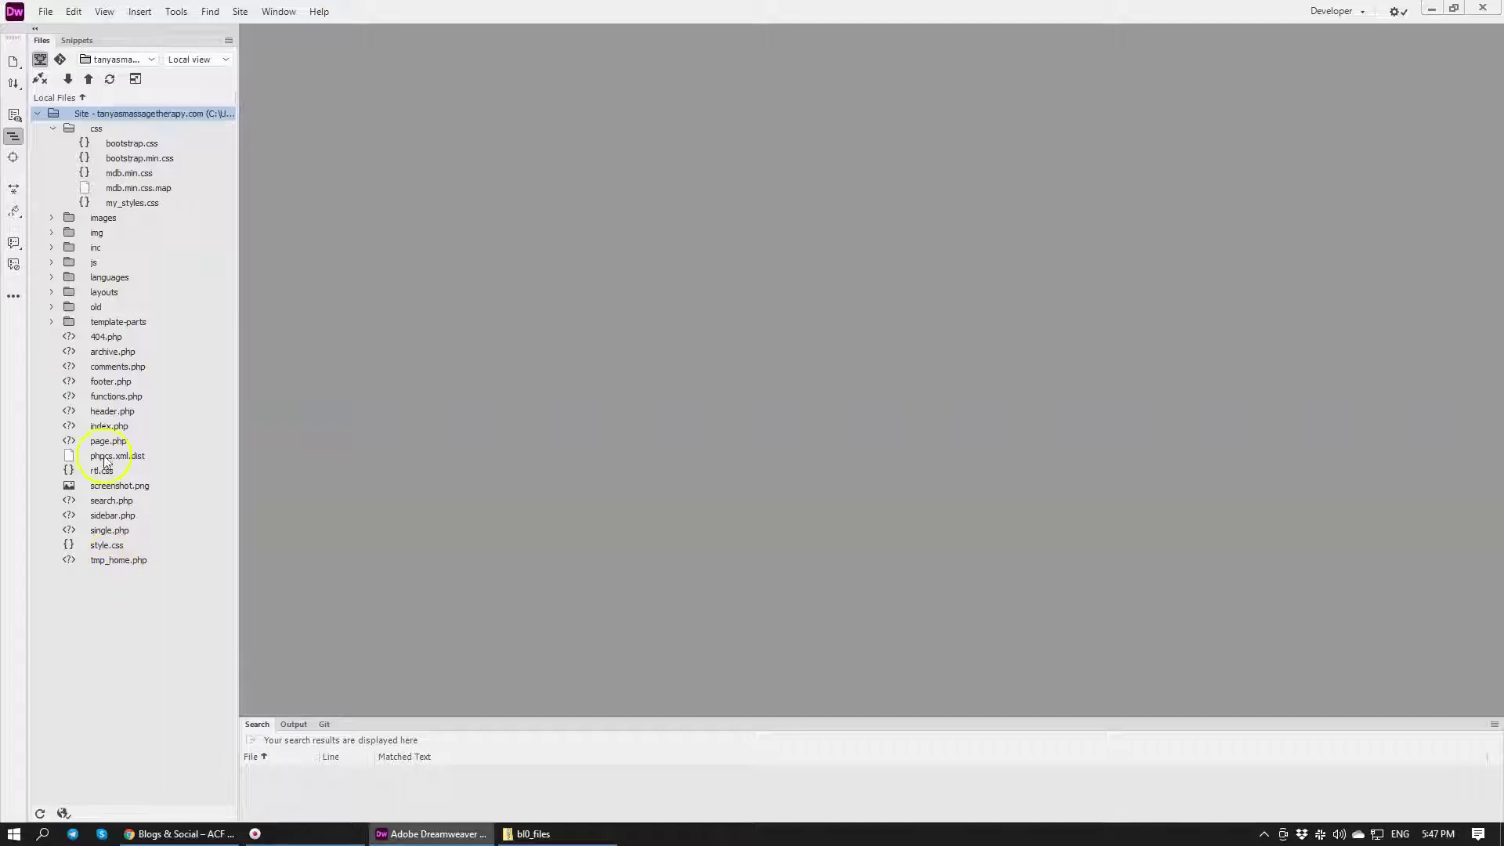
double_click(115, 397)
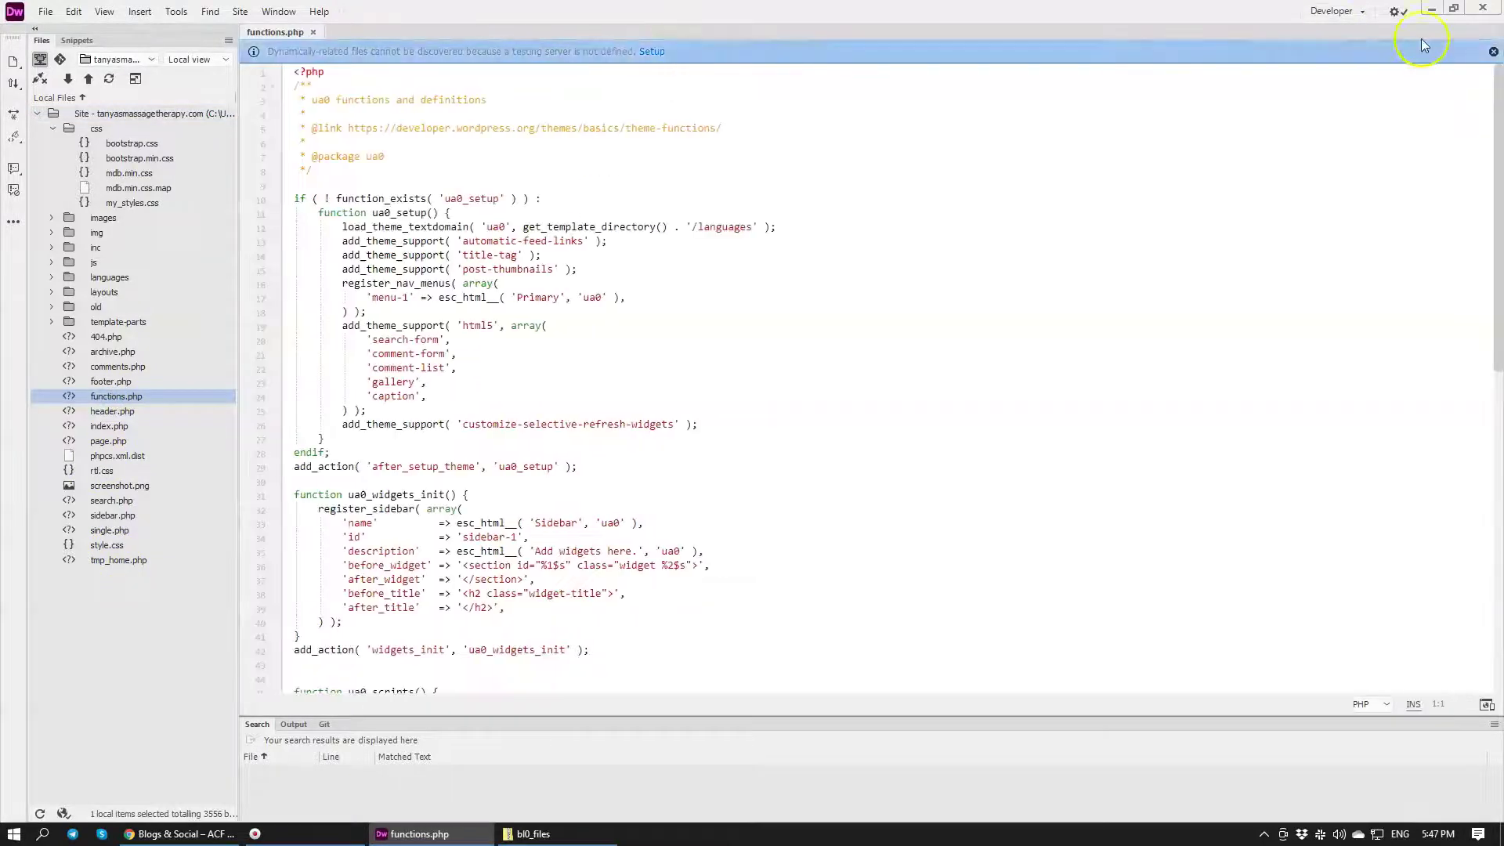
left_click(1492, 53)
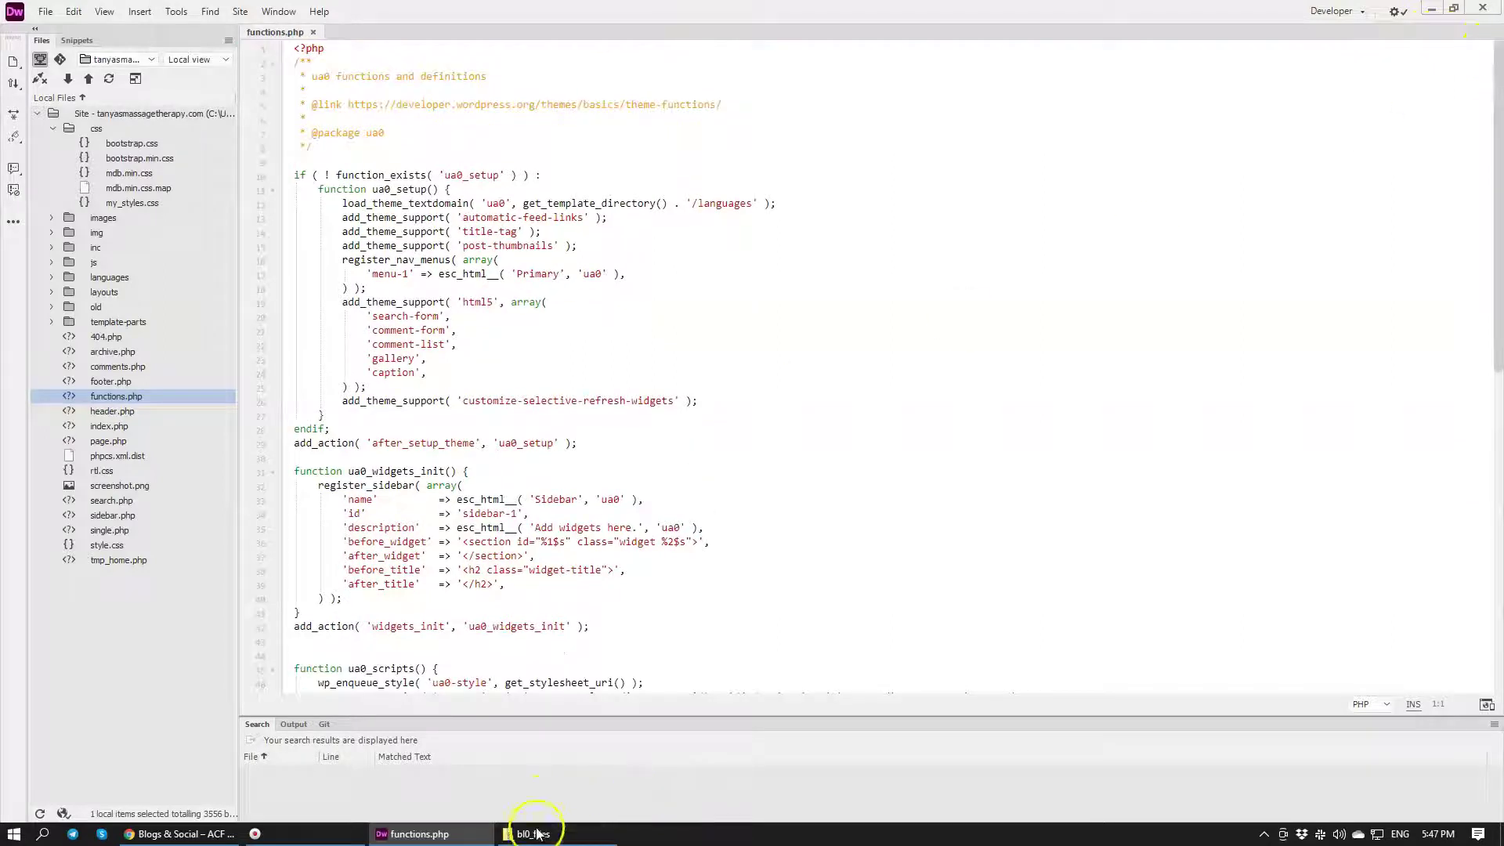
Step: Copy the BL0 PHP code from the ACFboot page in Chrome and paste it at the end of functions.php in Dreamweaver
left_click(180, 834)
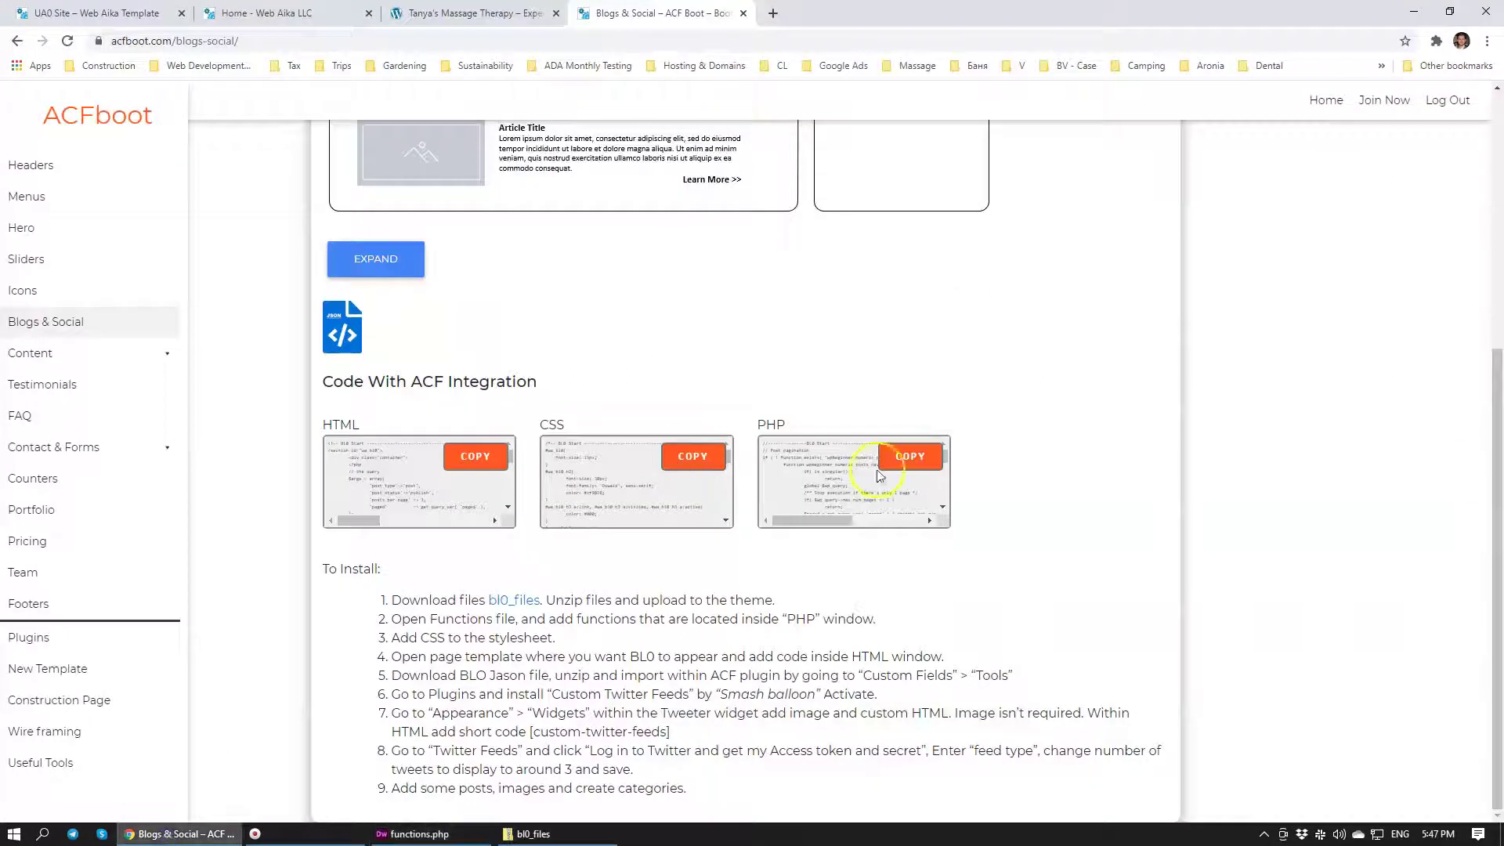
left_click(415, 834)
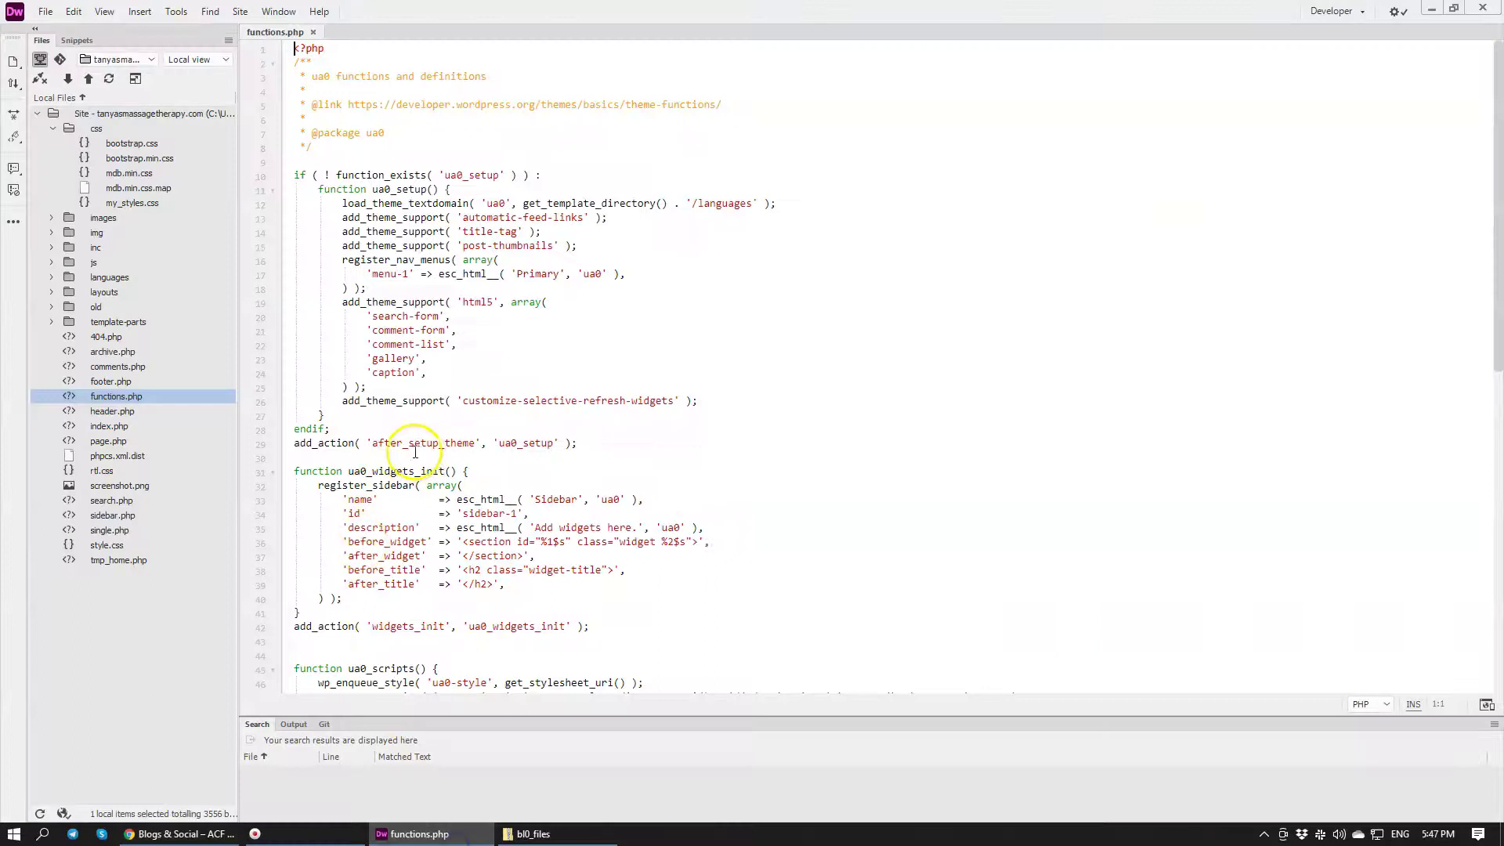
scroll(561, 476, "down", 7)
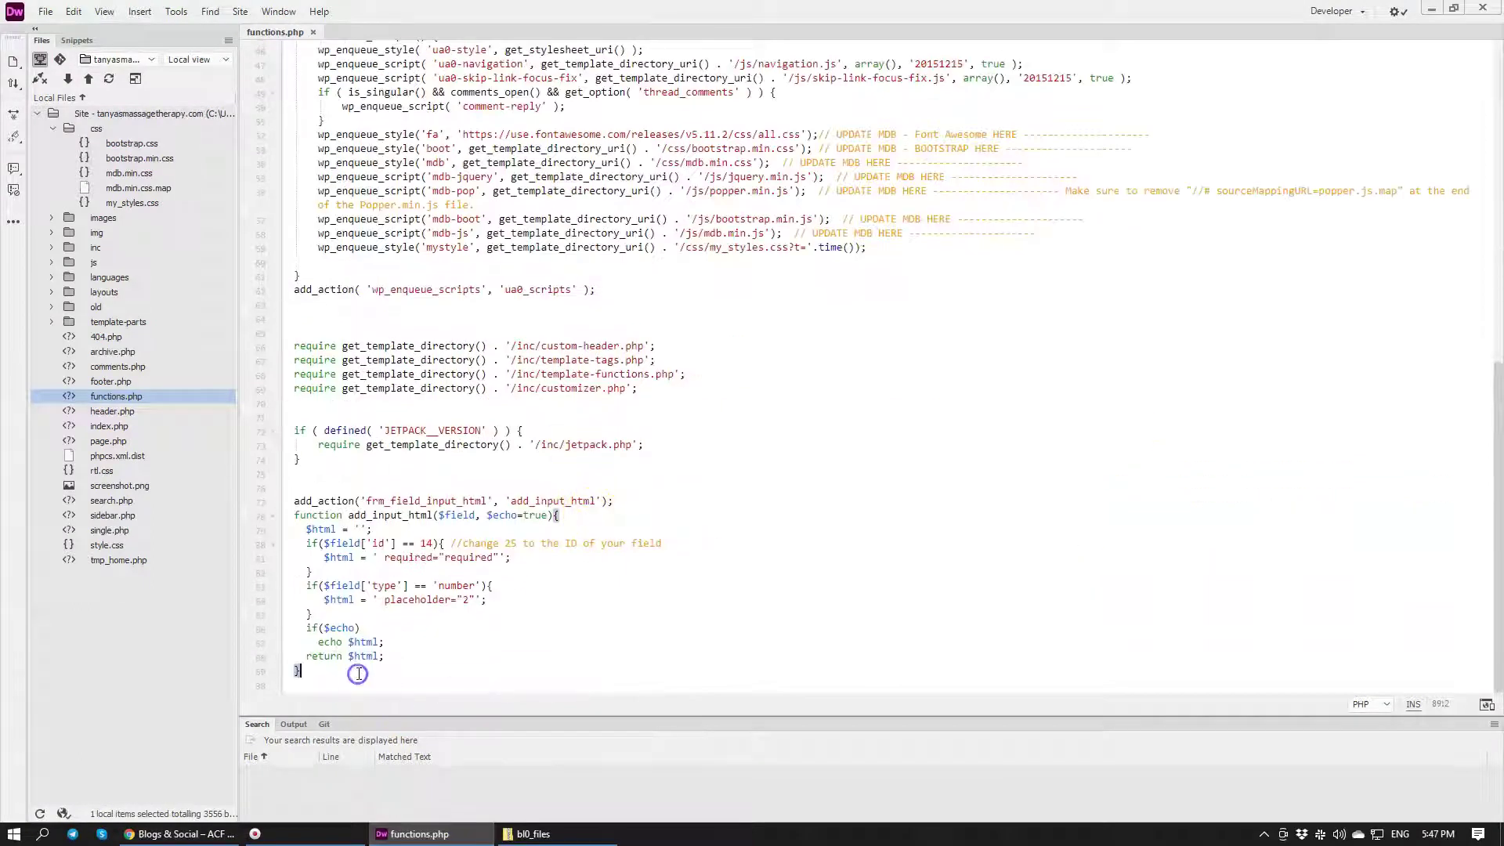
key("Return")
key("Return")
key("ctrl+v")
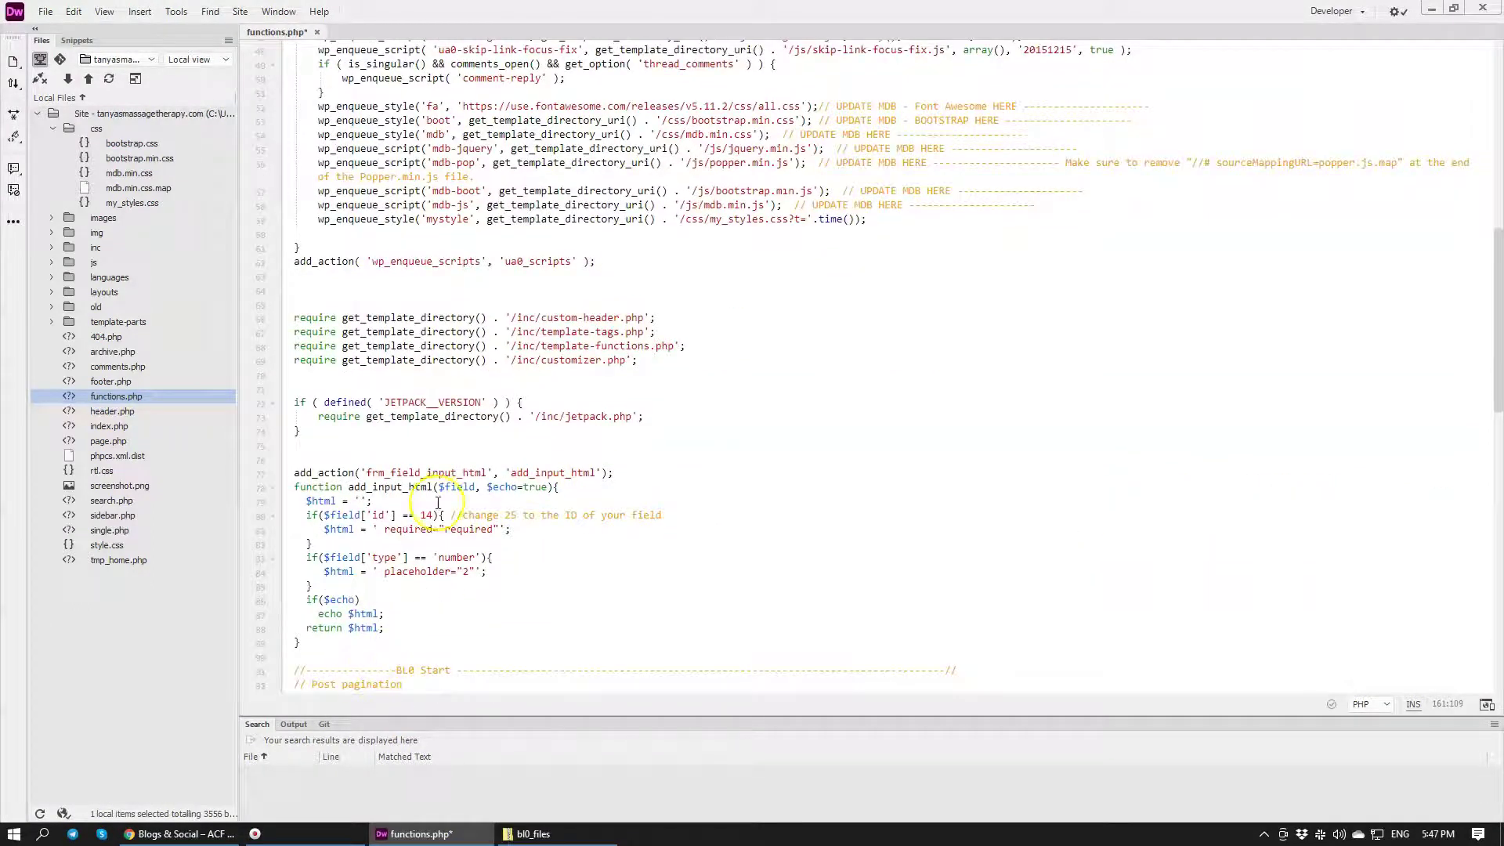
scroll(438, 478, "down", 14)
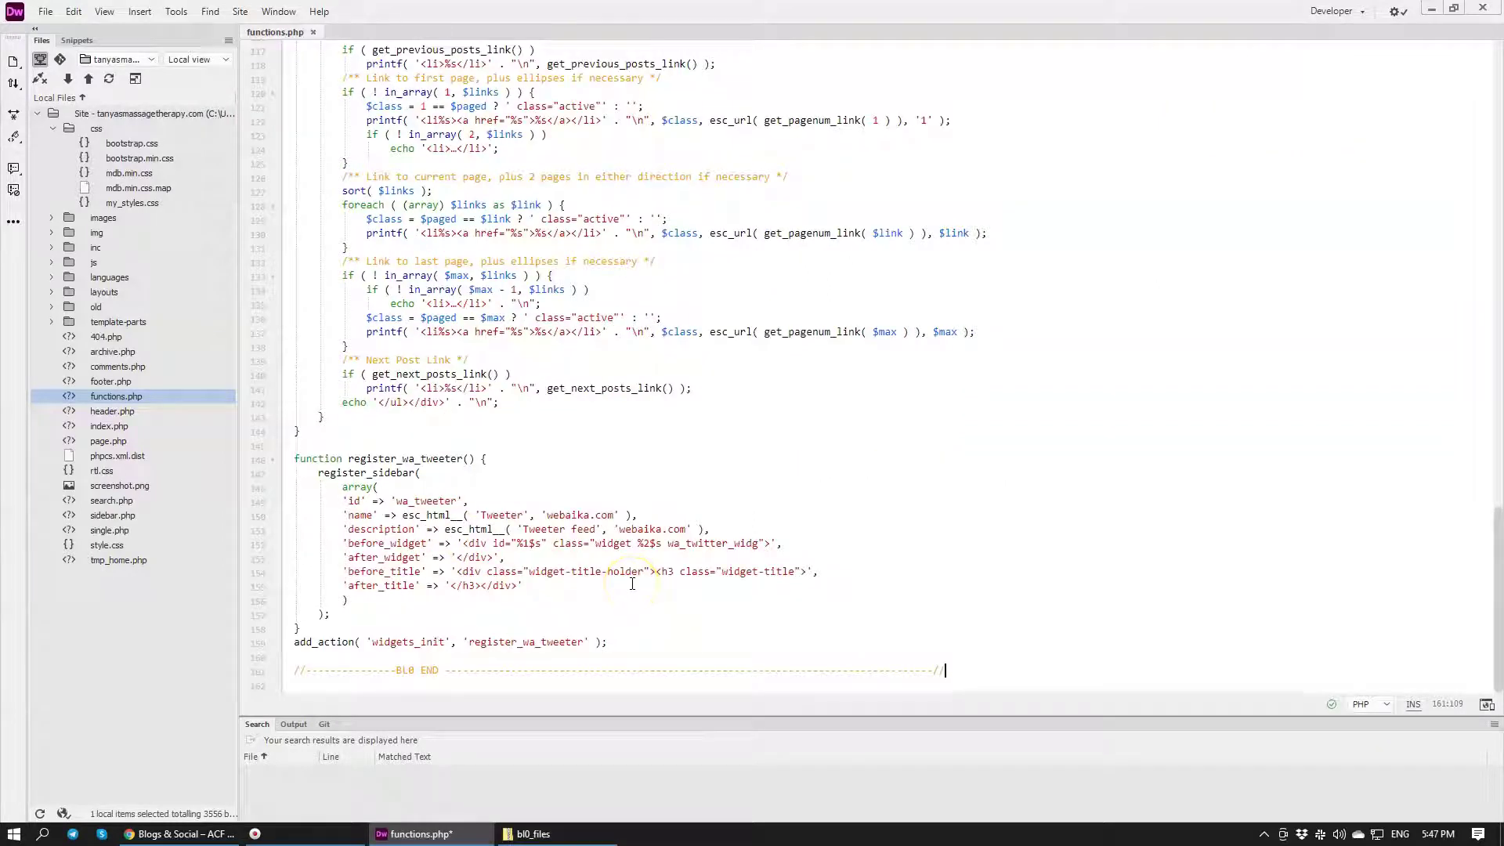
Step: Switch to Chrome, reload the tanyasmassagetherapy.com home page, and check that it still renders properly
left_click(183, 837)
left_click(408, 13)
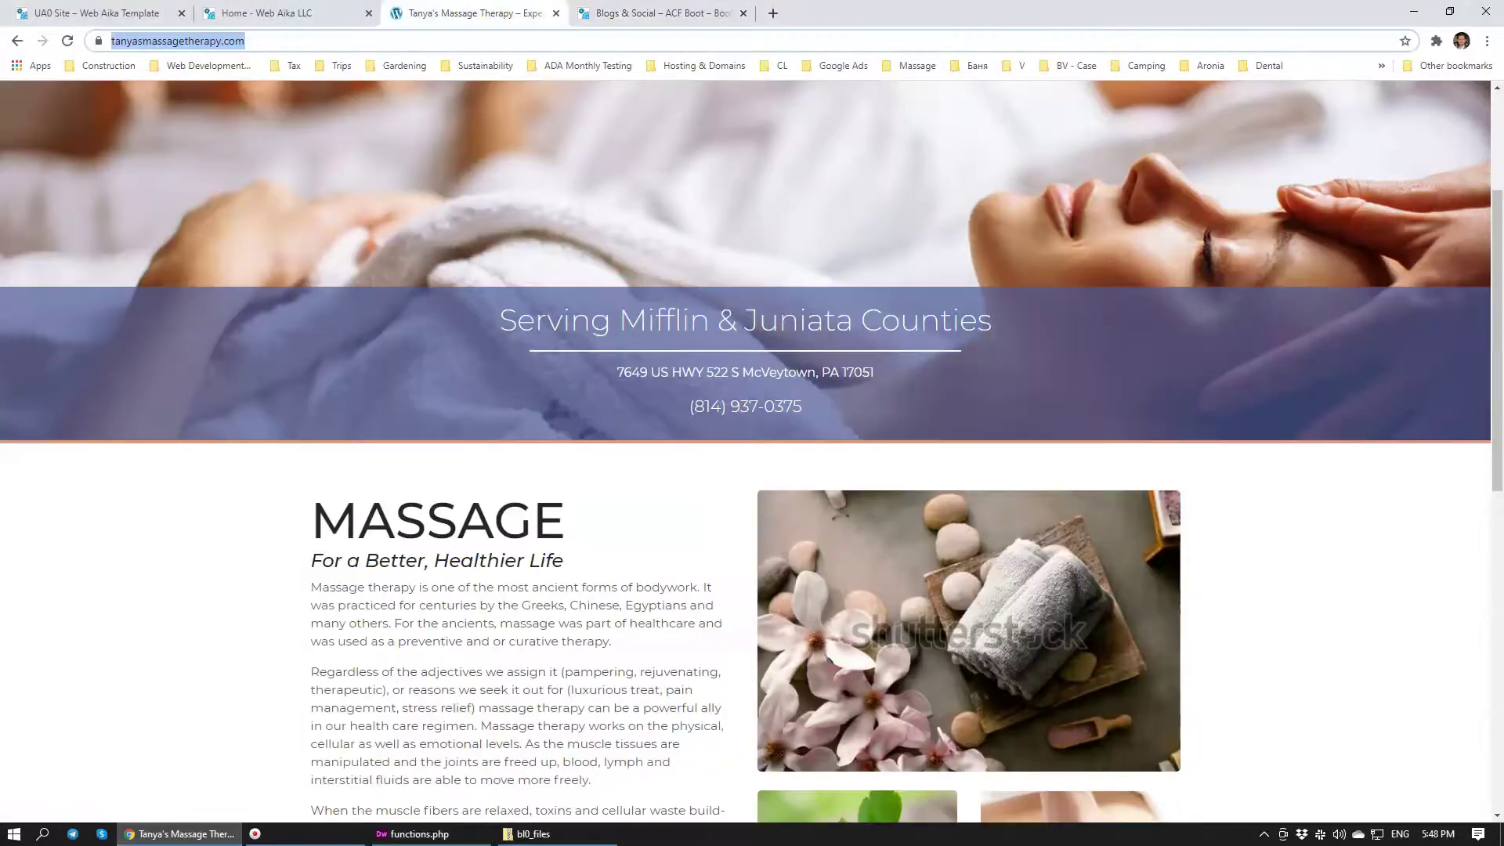
left_click(67, 41)
scroll(624, 373, "down", 11)
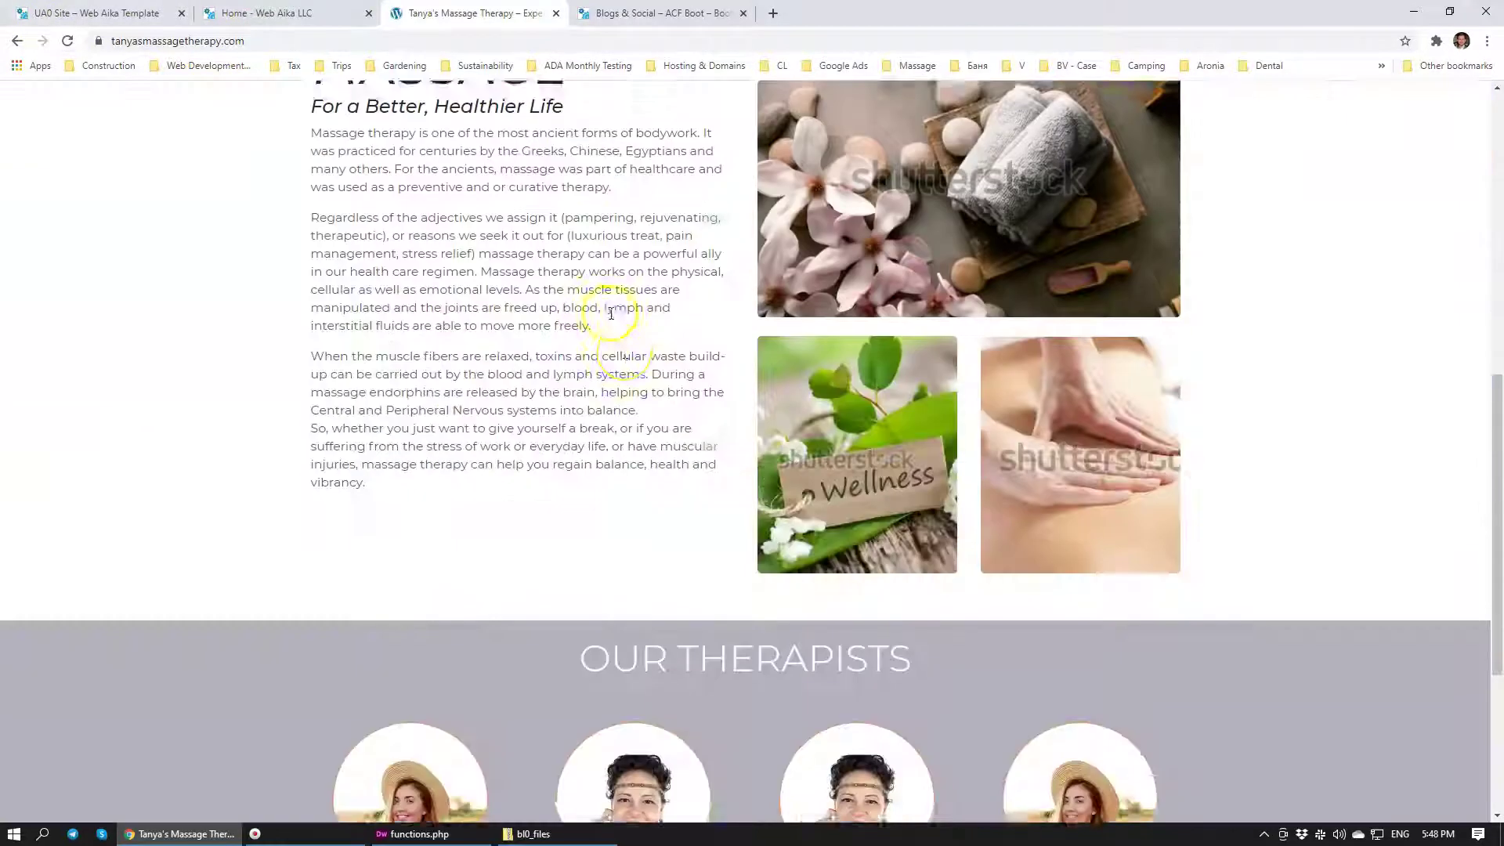
scroll(627, 364, "up", 15)
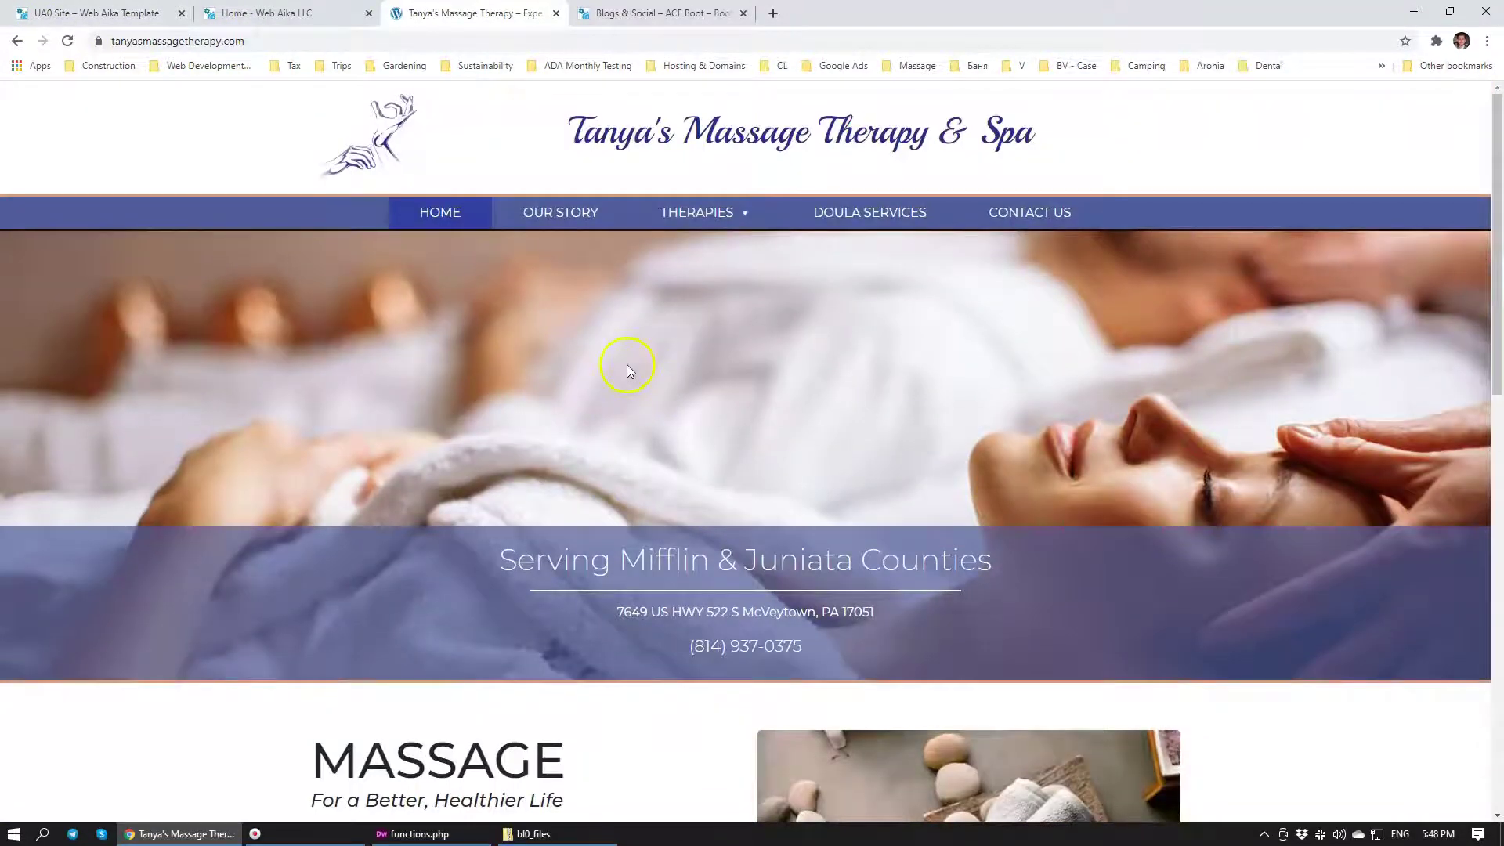
Step: Return to the ACFboot Blogs & Social page, read the stylesheet install instruction, and copy the BL0 CSS code
key("ctrl+Tab")
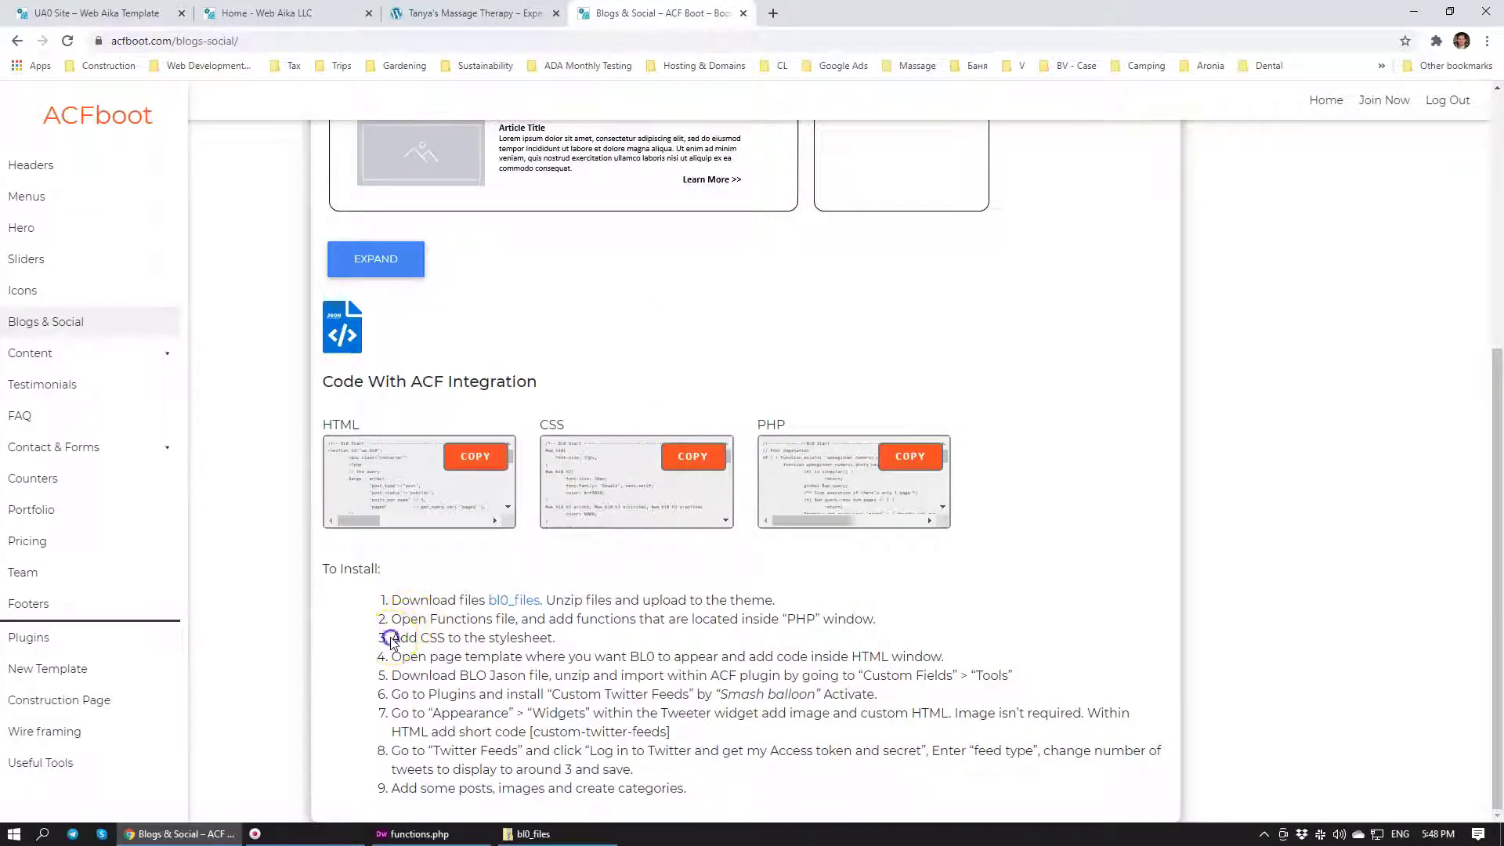
left_click_drag(394, 639, 541, 638)
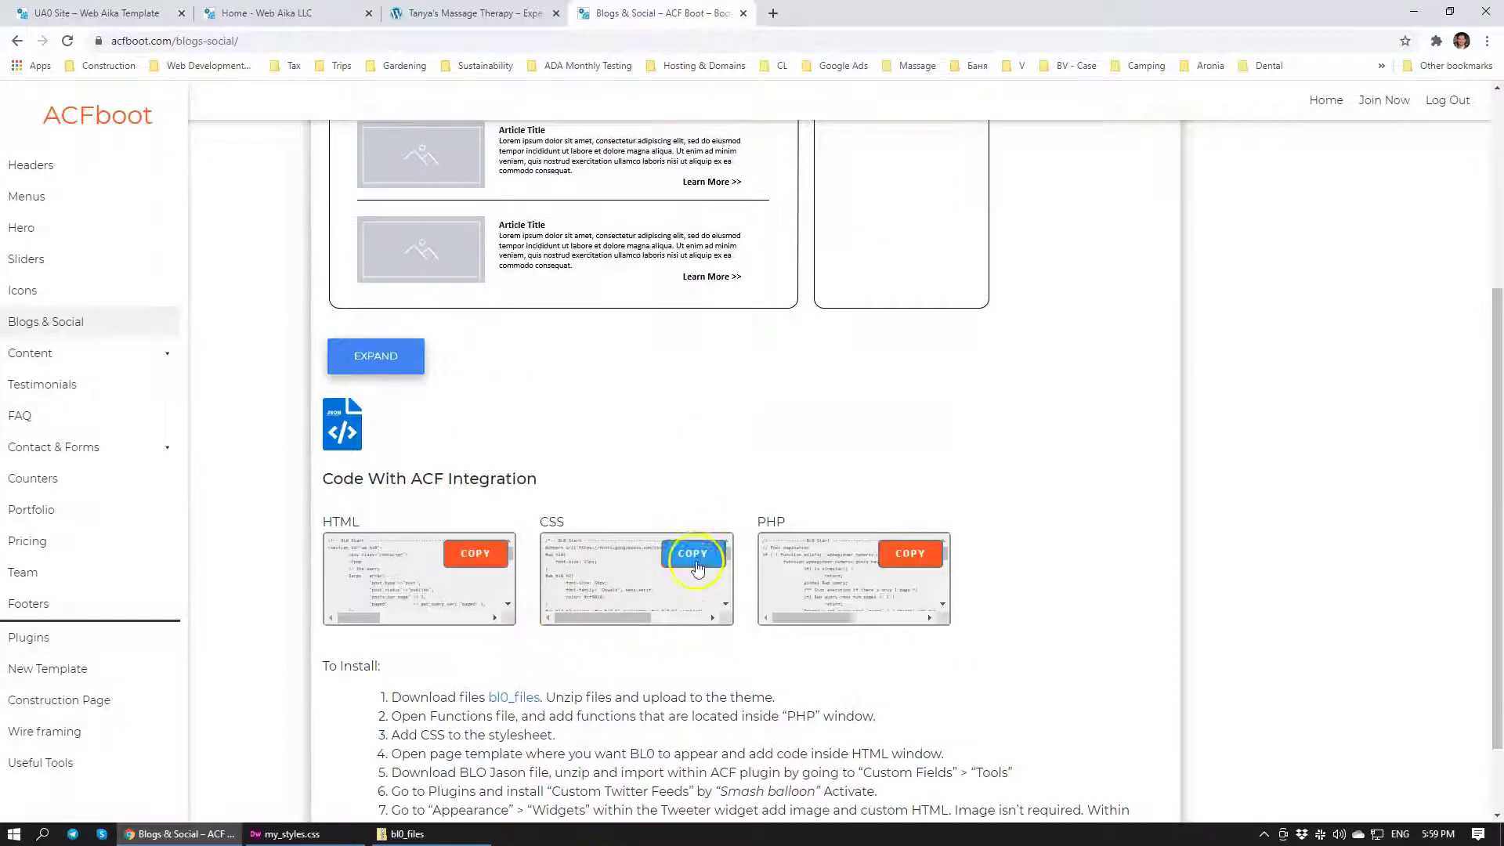
left_click(695, 553)
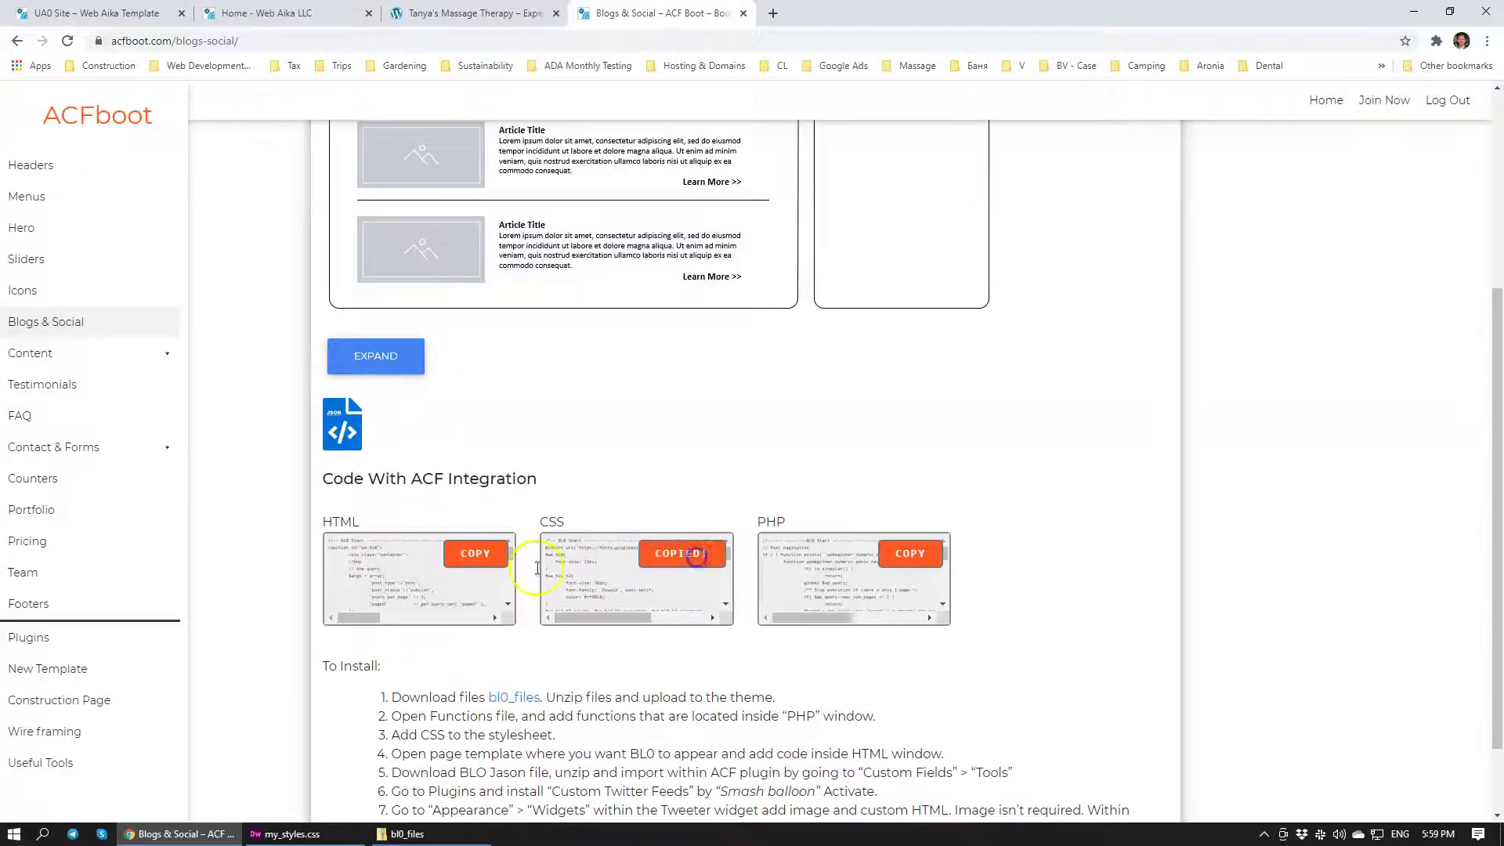
Step: Switch to Dreamweaver and paste the BL0 CSS code into my_styles.css below the .wa_f2_sbft rule
left_click(313, 833)
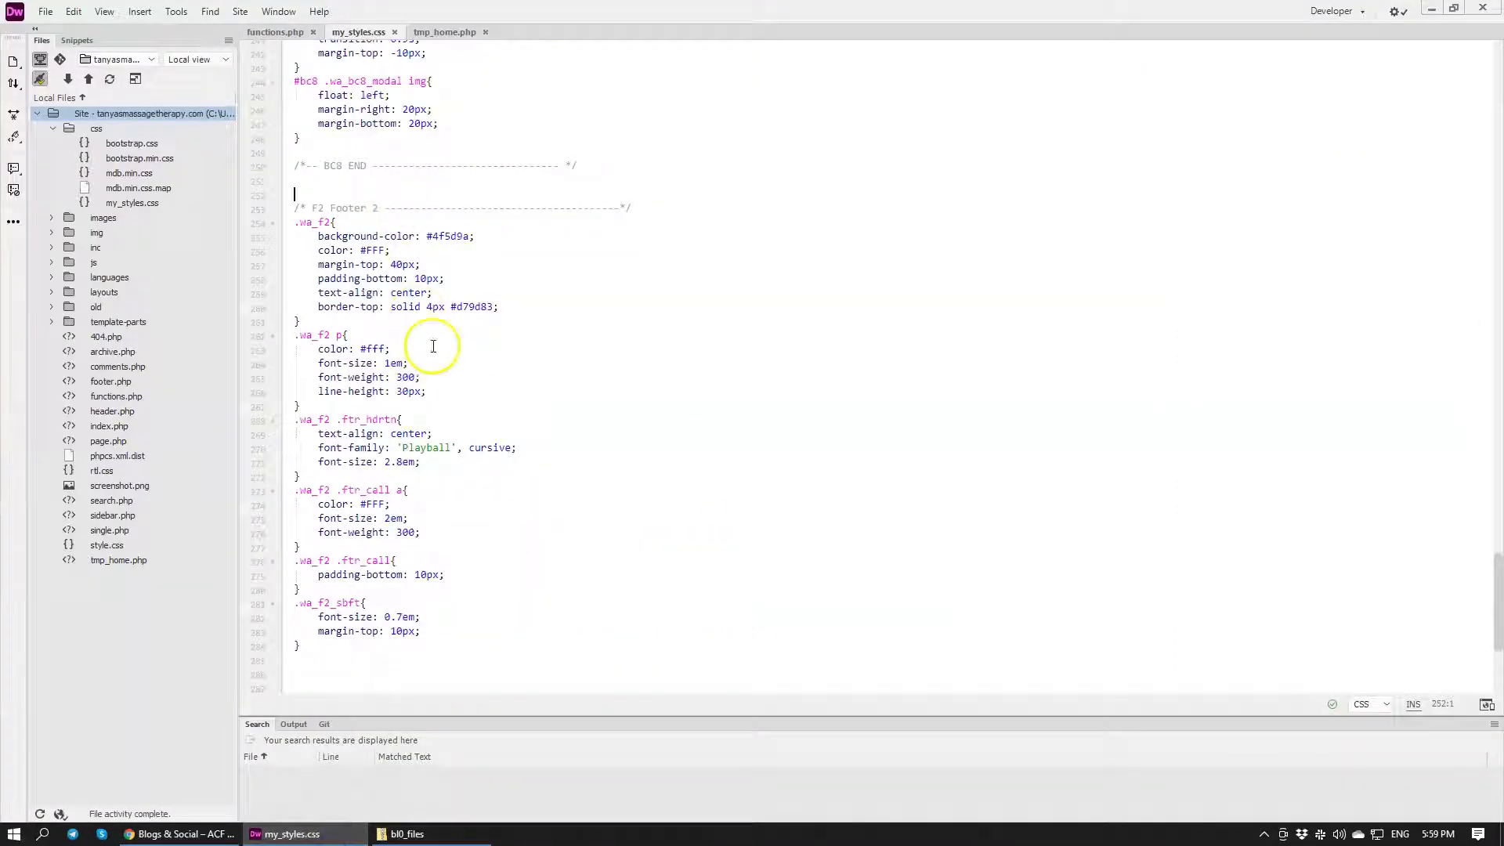
scroll(446, 346, "up", 4)
scroll(493, 379, "down", 9)
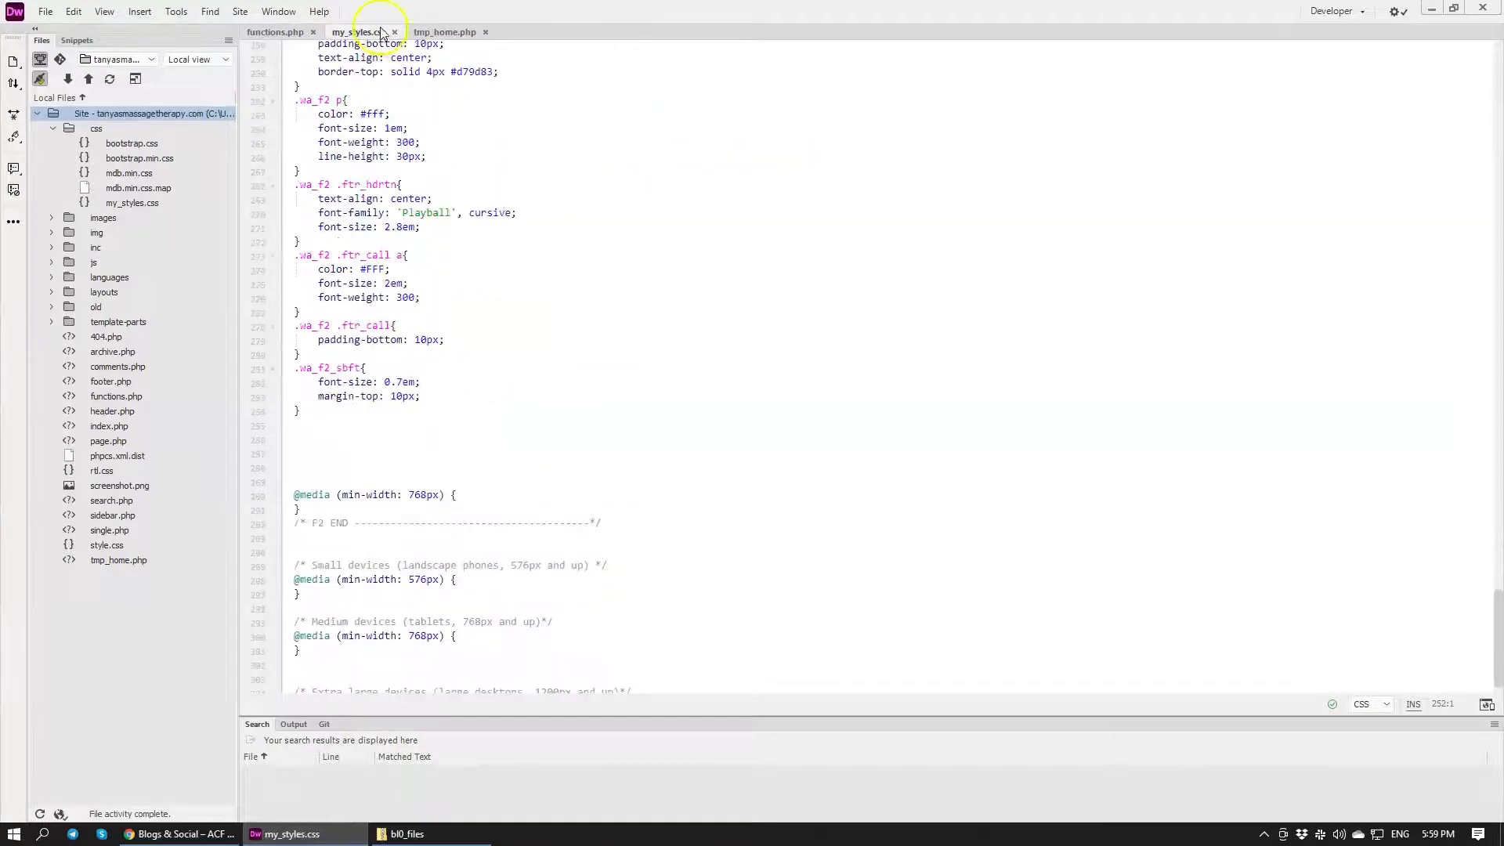
left_click(141, 204)
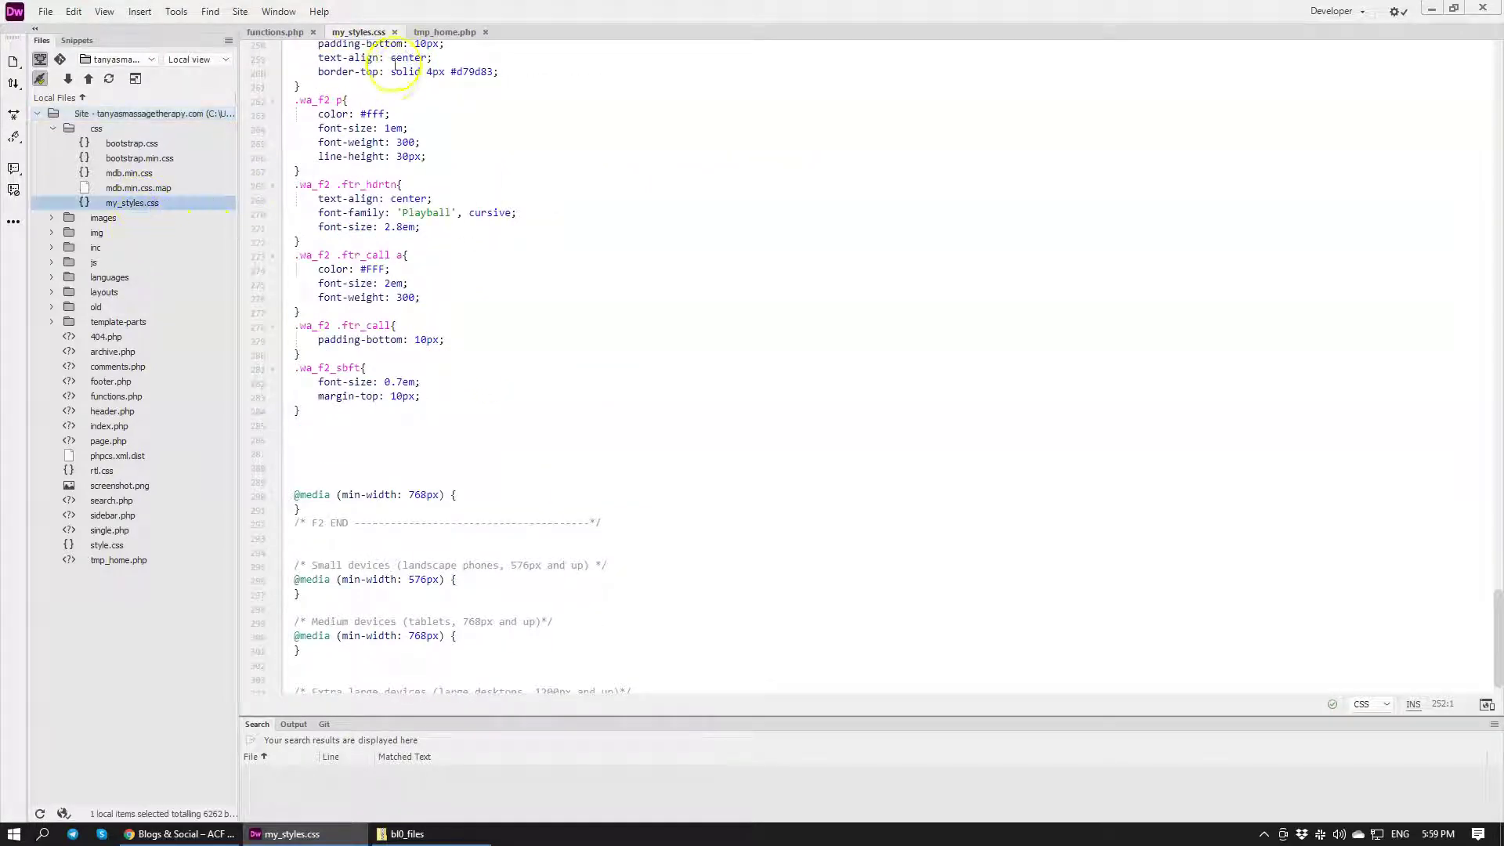
scroll(468, 306, "down", 1)
left_click(420, 408)
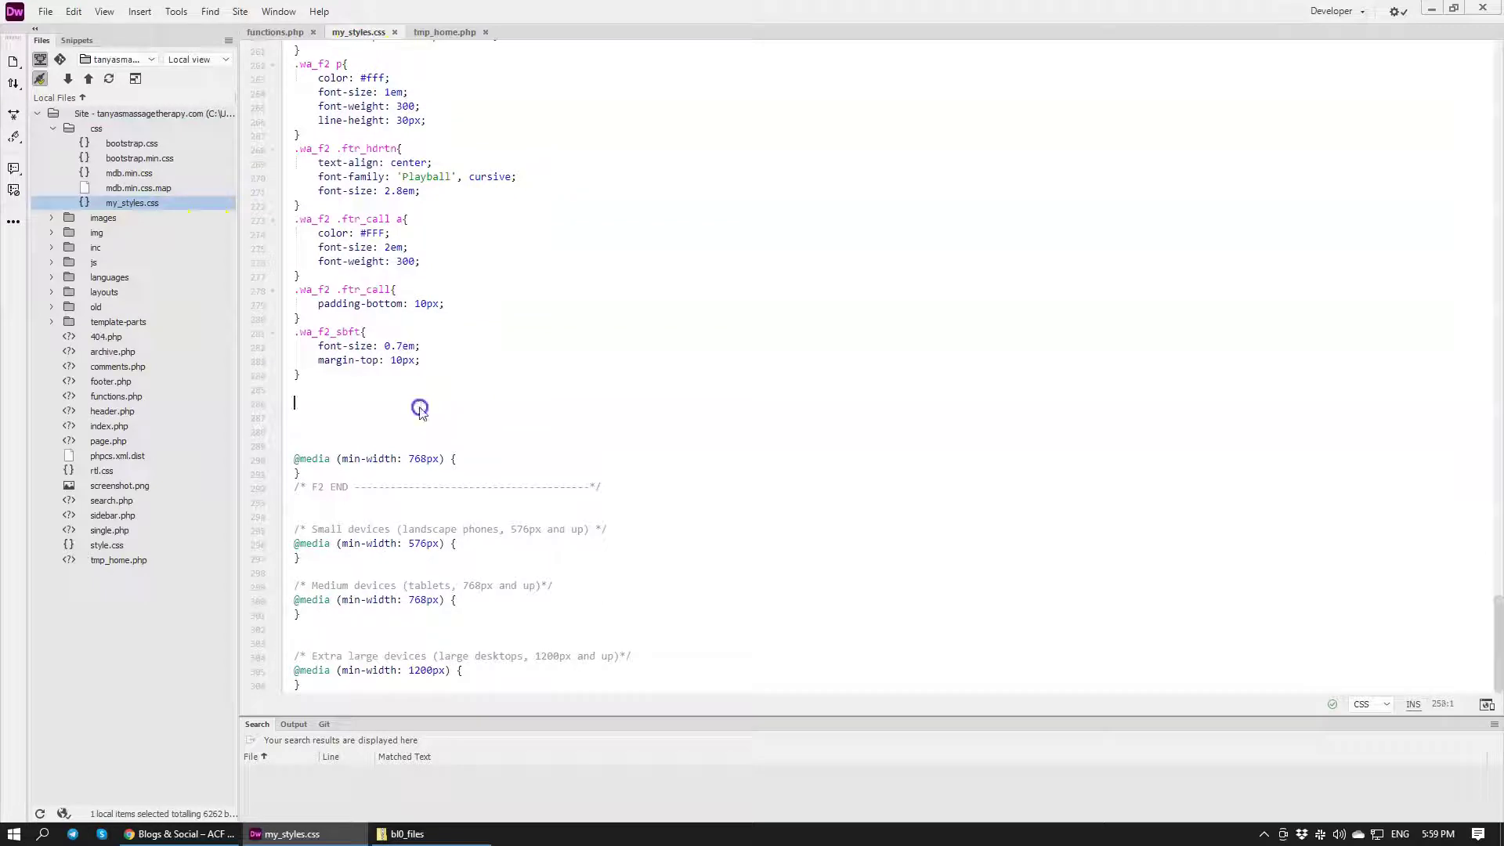
scroll(460, 416, "up", 4)
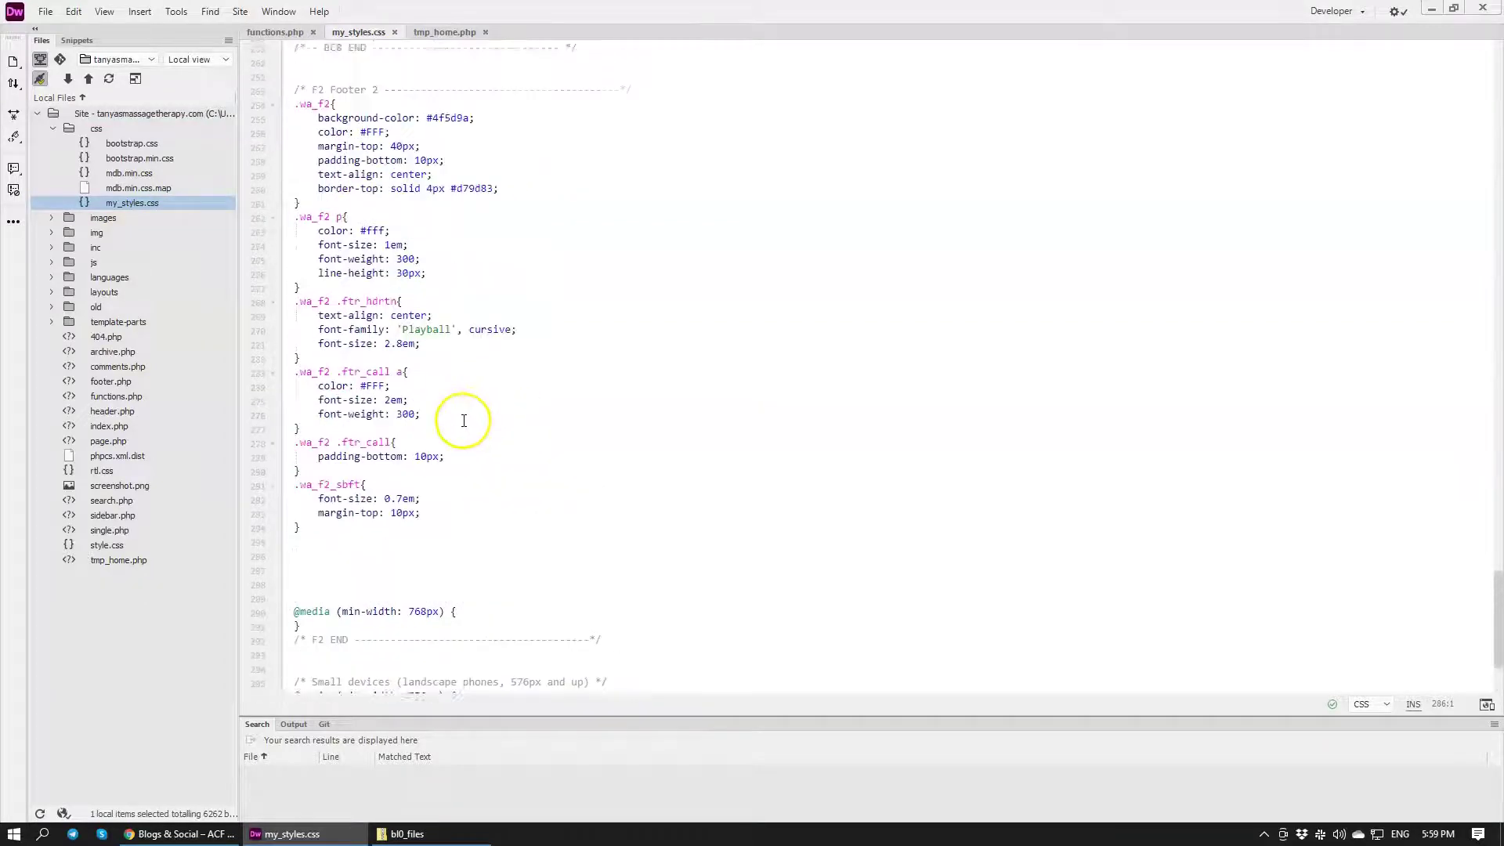
scroll(464, 468, "down", 4)
key("Return")
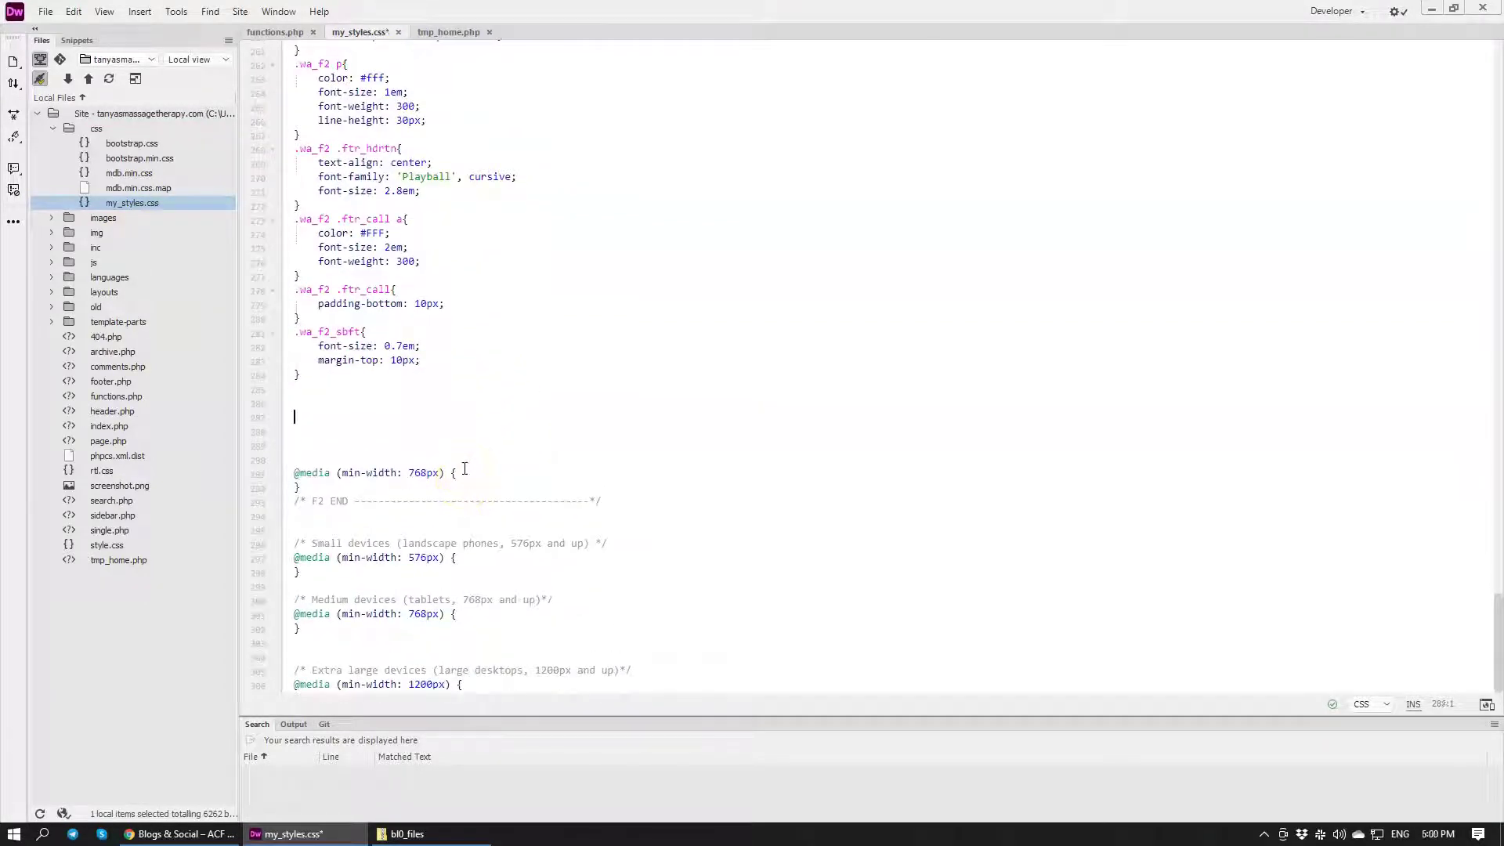
key("ctrl+v")
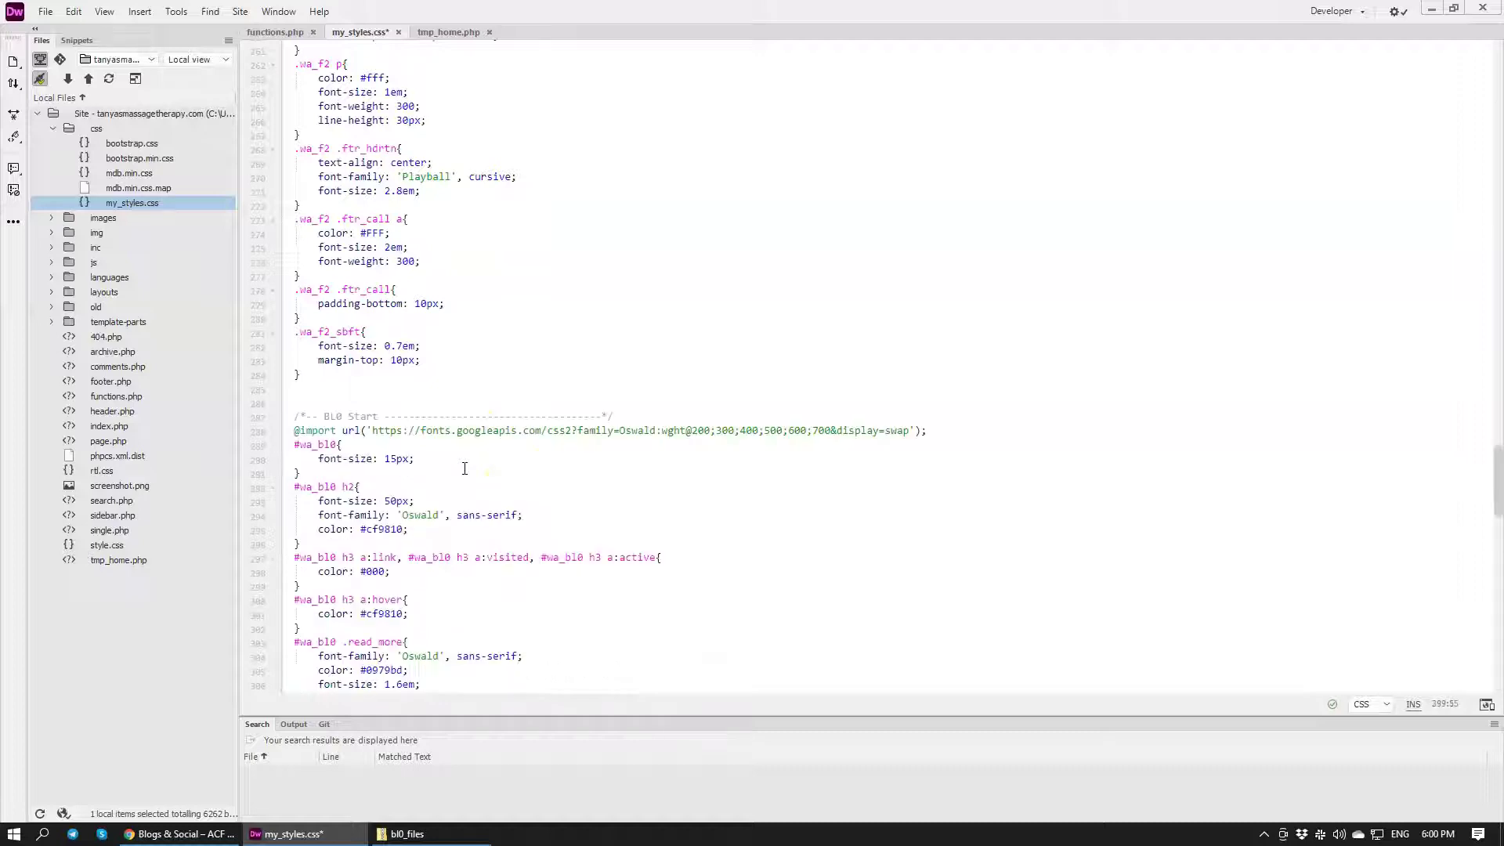
scroll(454, 453, "down", 2)
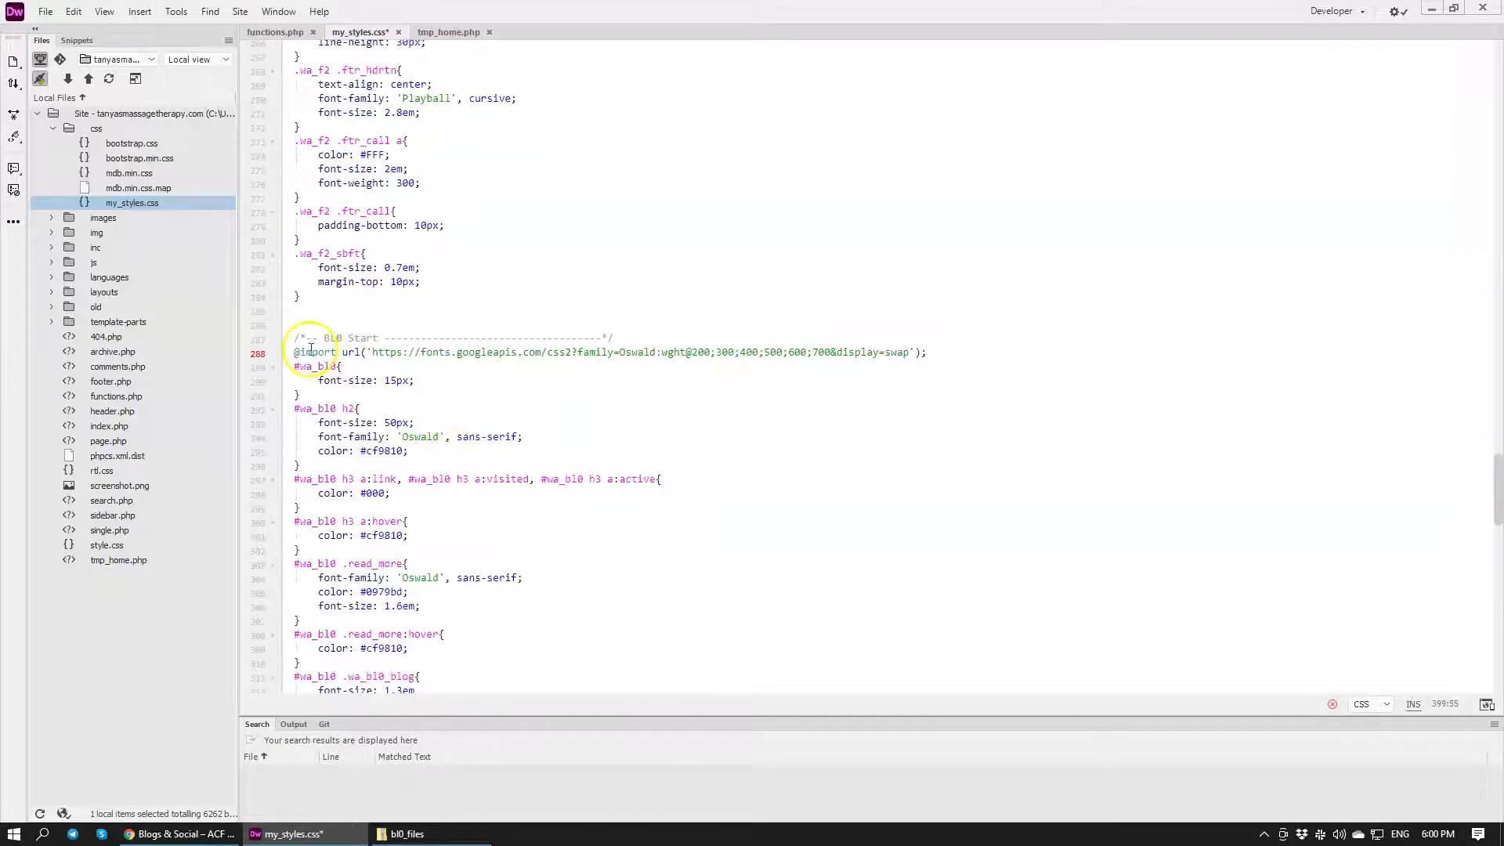
mouse_move(264, 359)
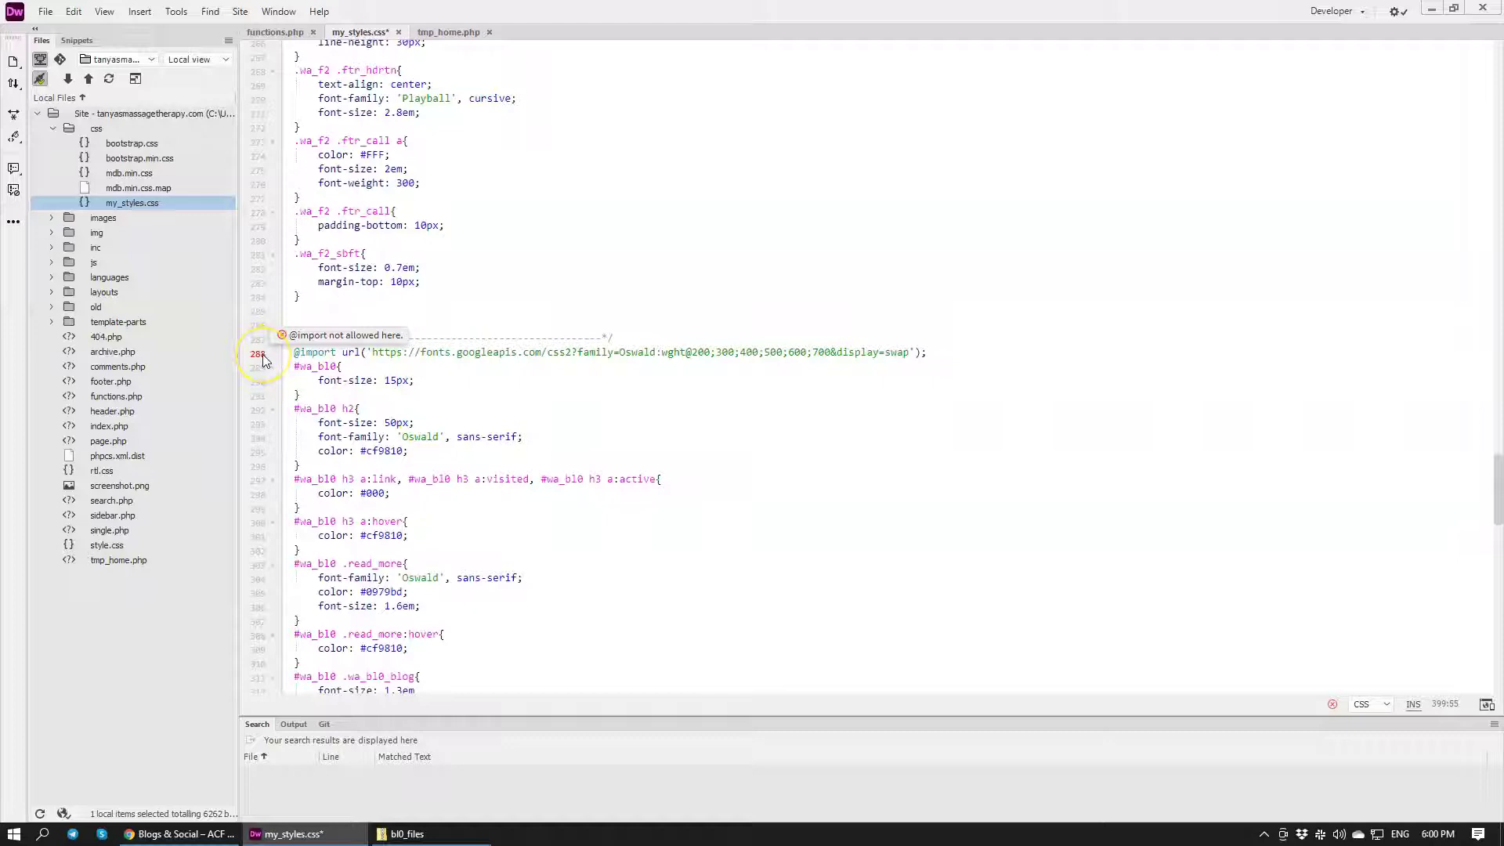
left_click_drag(933, 352, 289, 357)
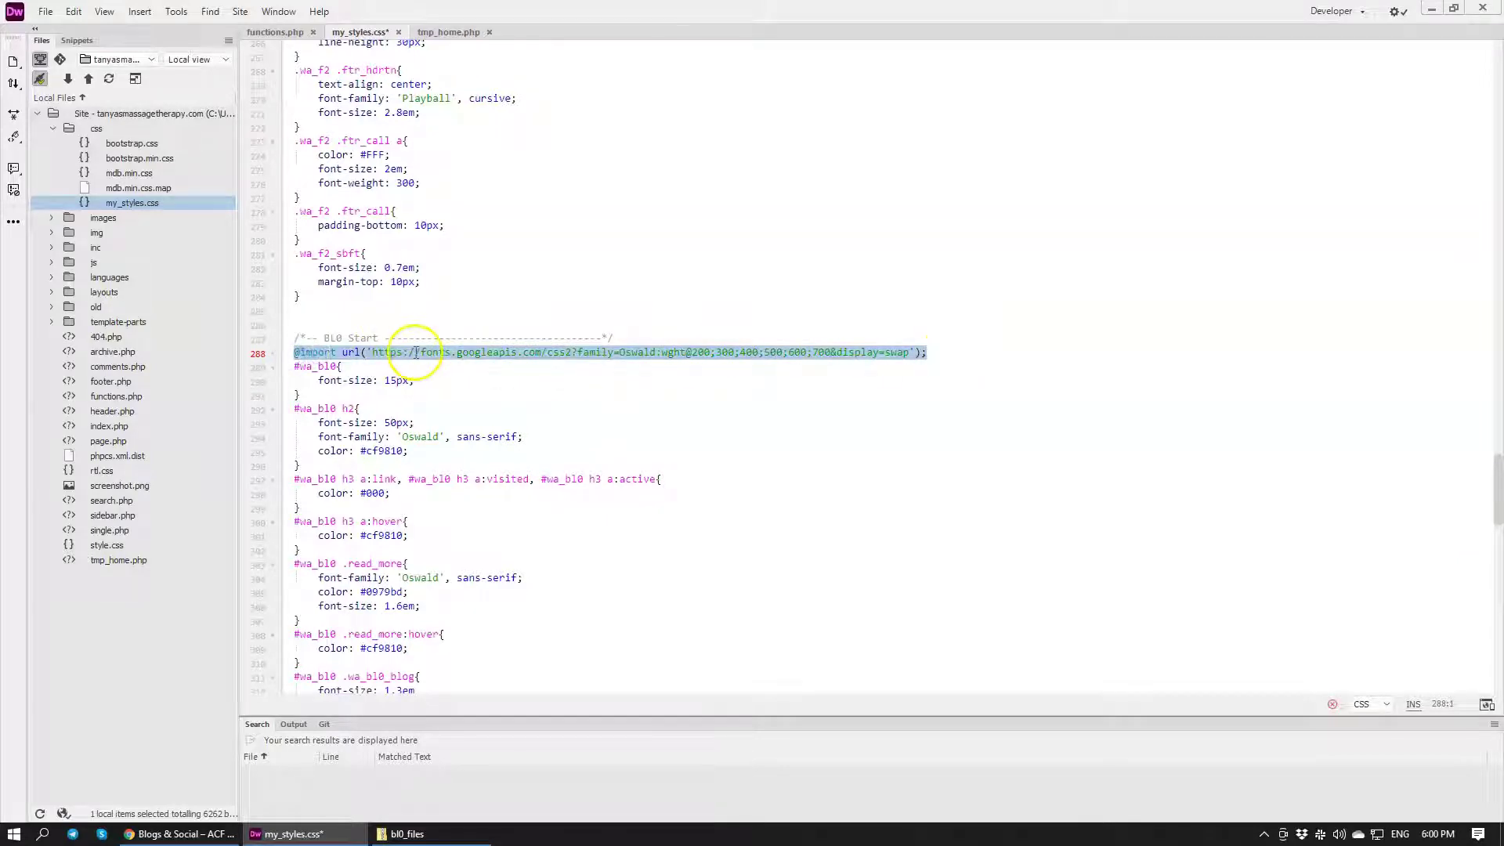
key("BackSpace")
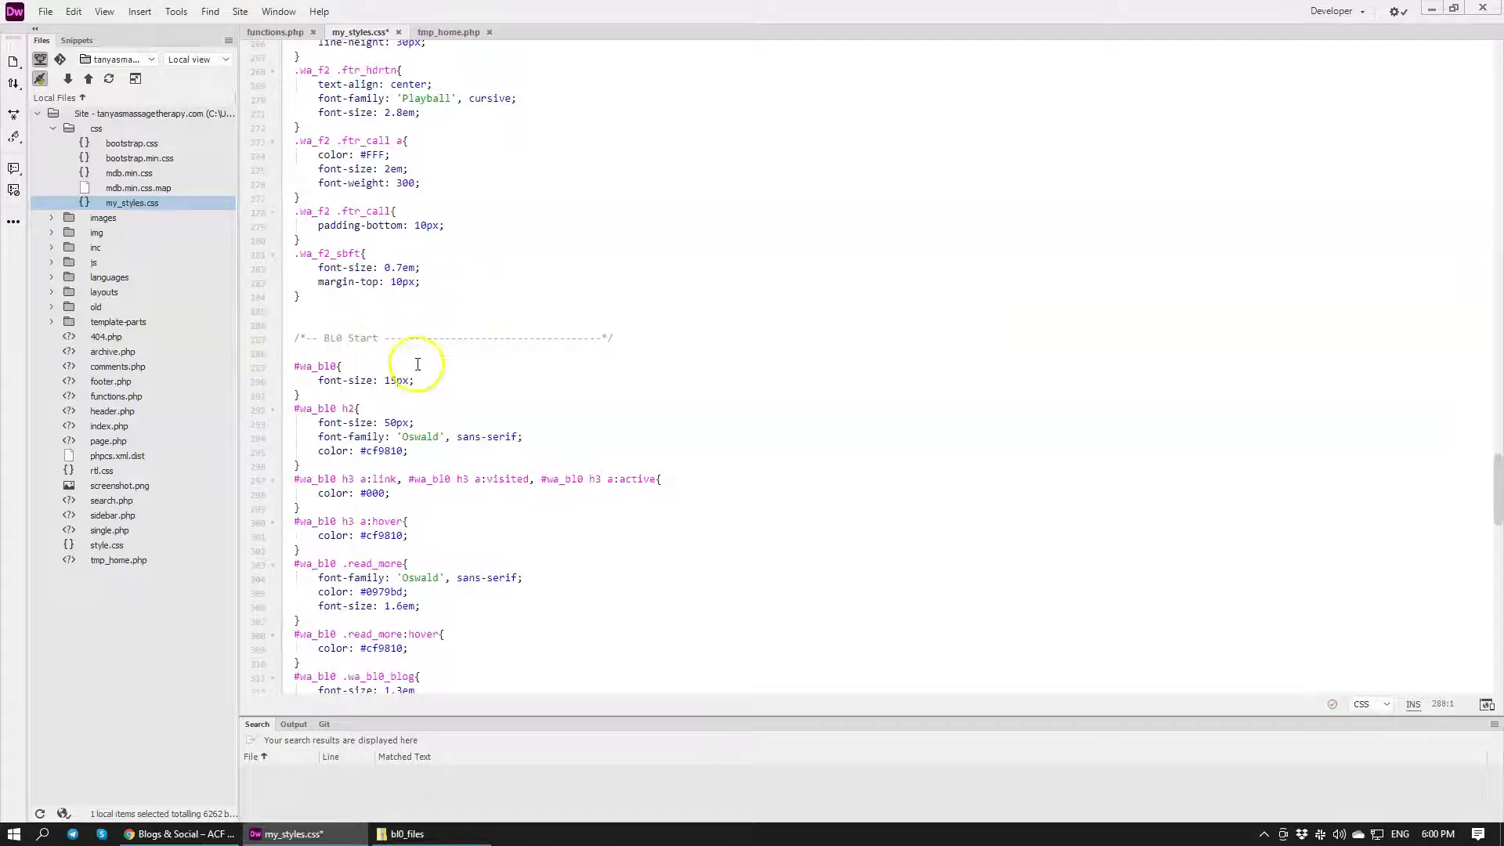
scroll(374, 368, "up", 2)
scroll(374, 368, "down", 2)
scroll(374, 368, "up", 20)
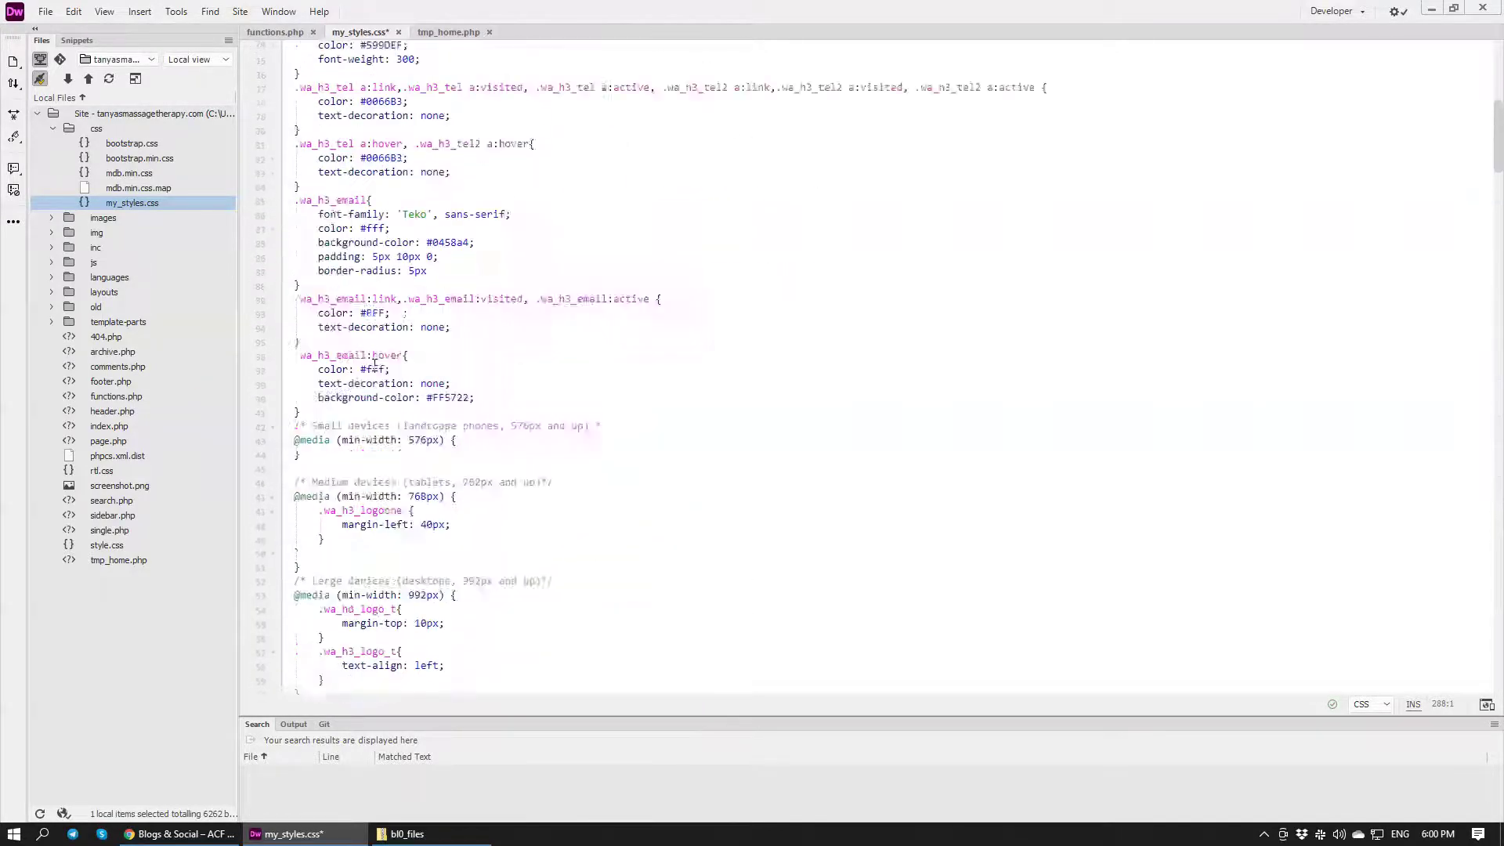
scroll(373, 364, "up", 13)
left_click(801, 95)
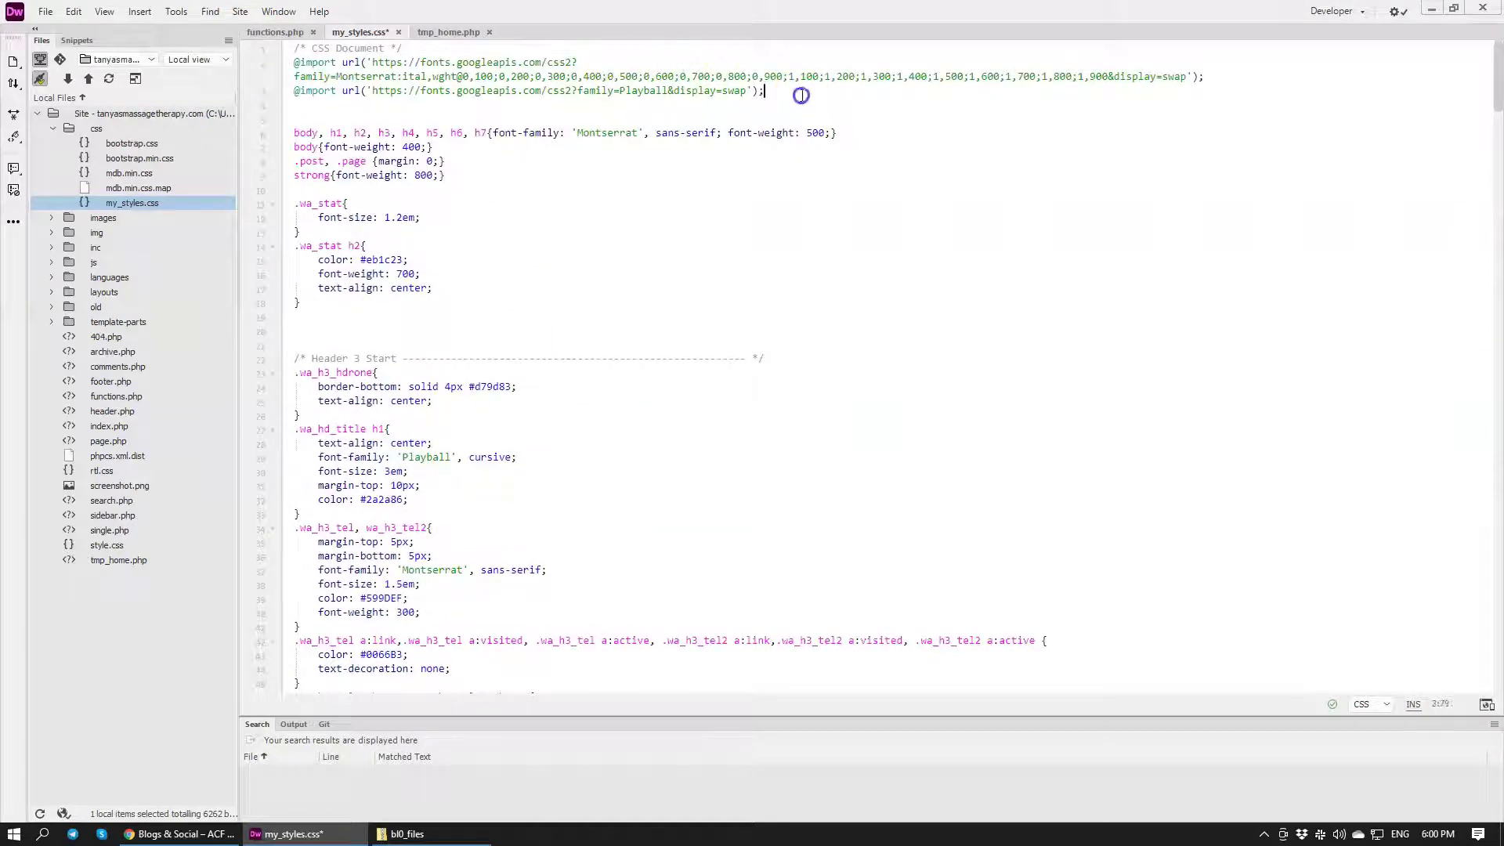
key("Return")
key("ctrl+v")
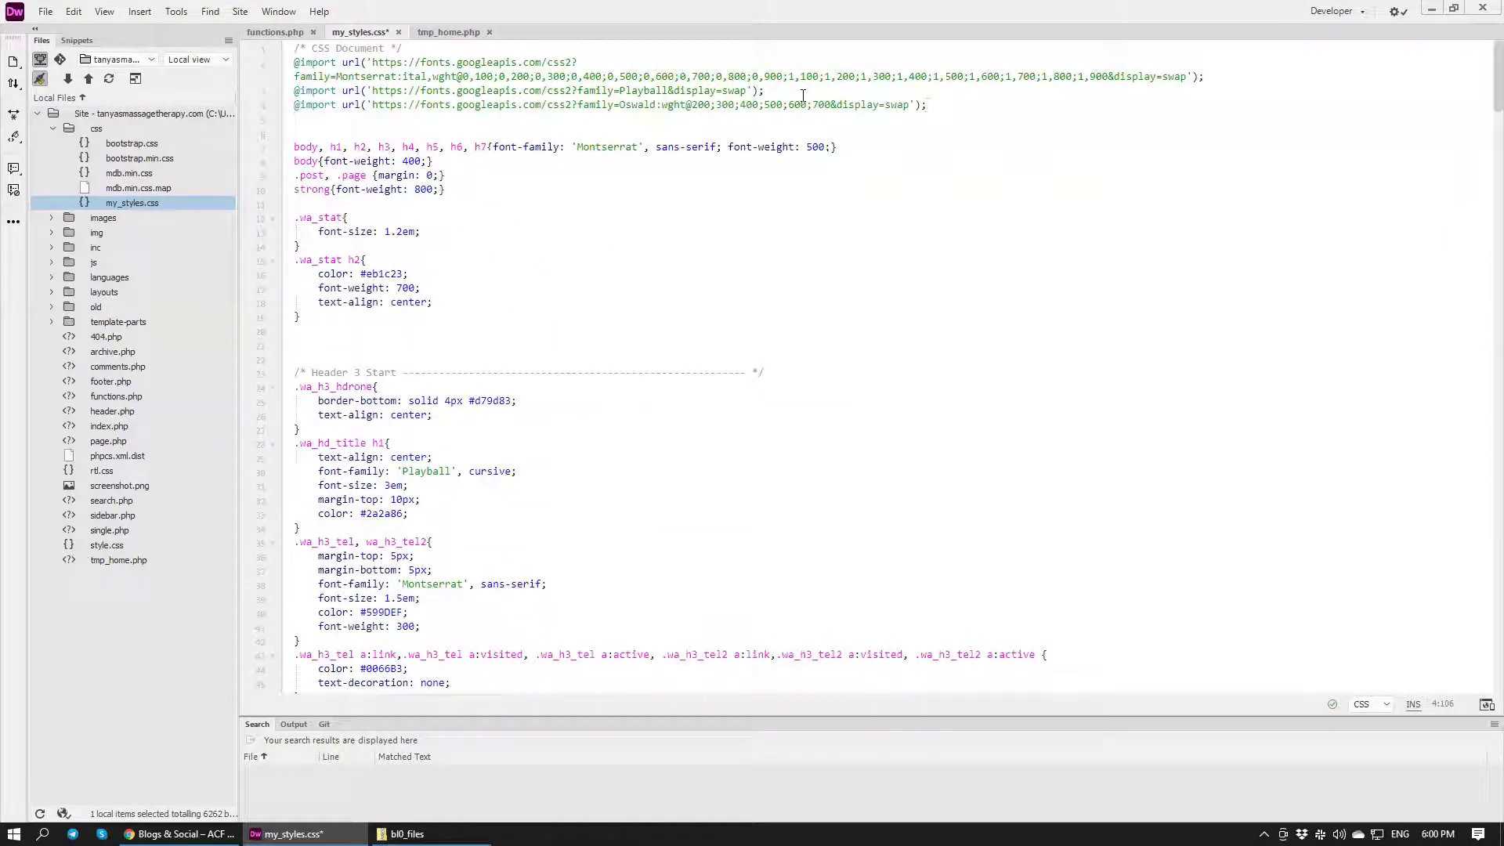
Step: Review my_styles.css from the font imports through the BC8 and F2 footer sections to the BL0 block
left_click_drag(655, 91, 659, 104)
left_click(974, 137)
scroll(702, 514, "down", 20)
scroll(665, 536, "down", 20)
scroll(658, 545, "down", 4)
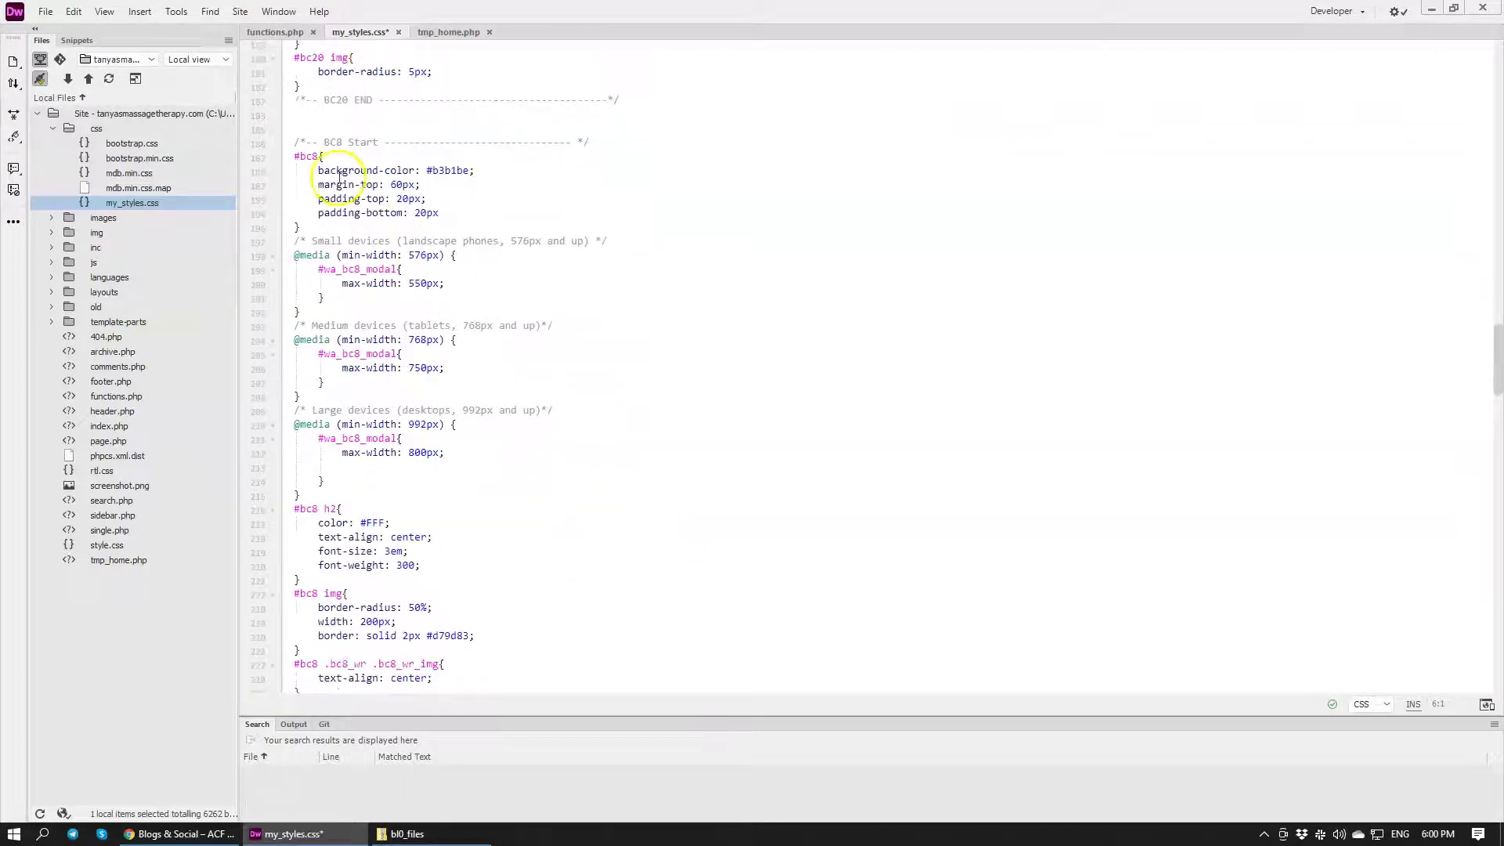
left_click_drag(310, 133, 302, 227)
scroll(400, 368, "down", 6)
scroll(403, 369, "down", 9)
scroll(405, 370, "down", 15)
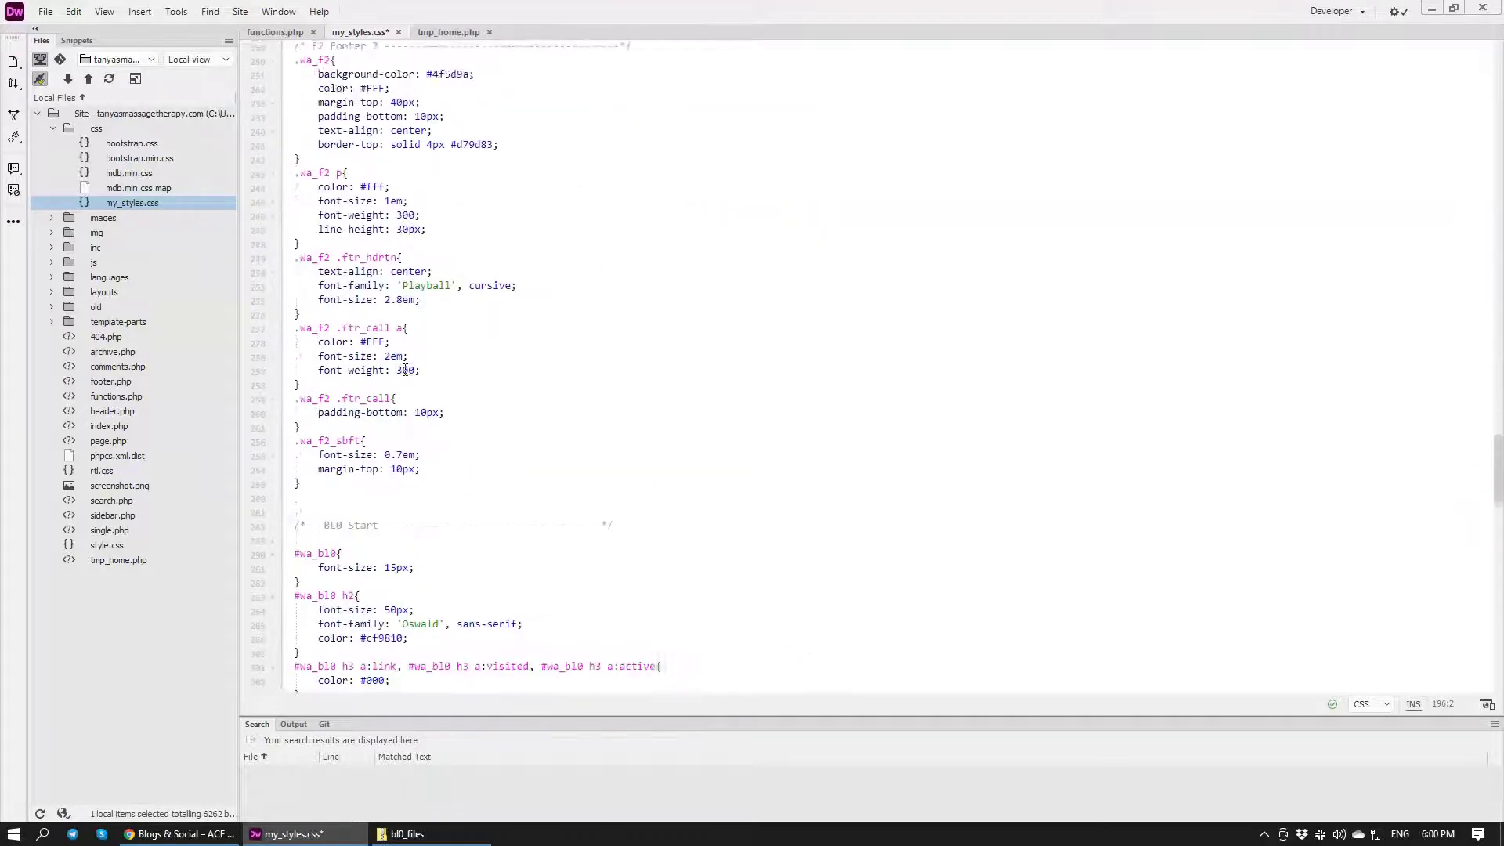
left_click(335, 282)
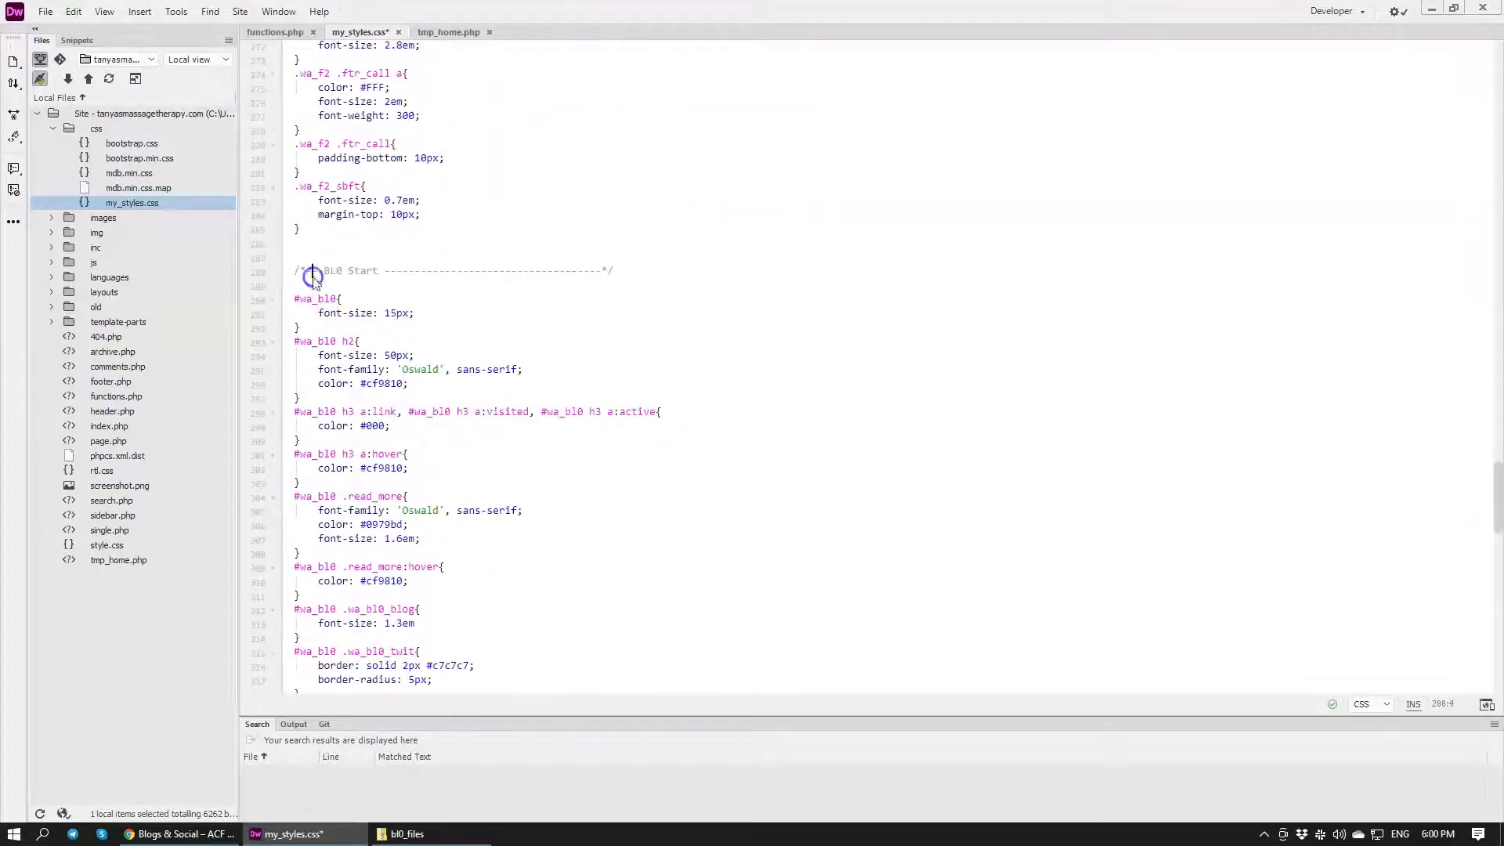
scroll(337, 345, "down", 16)
scroll(350, 375, "down", 18)
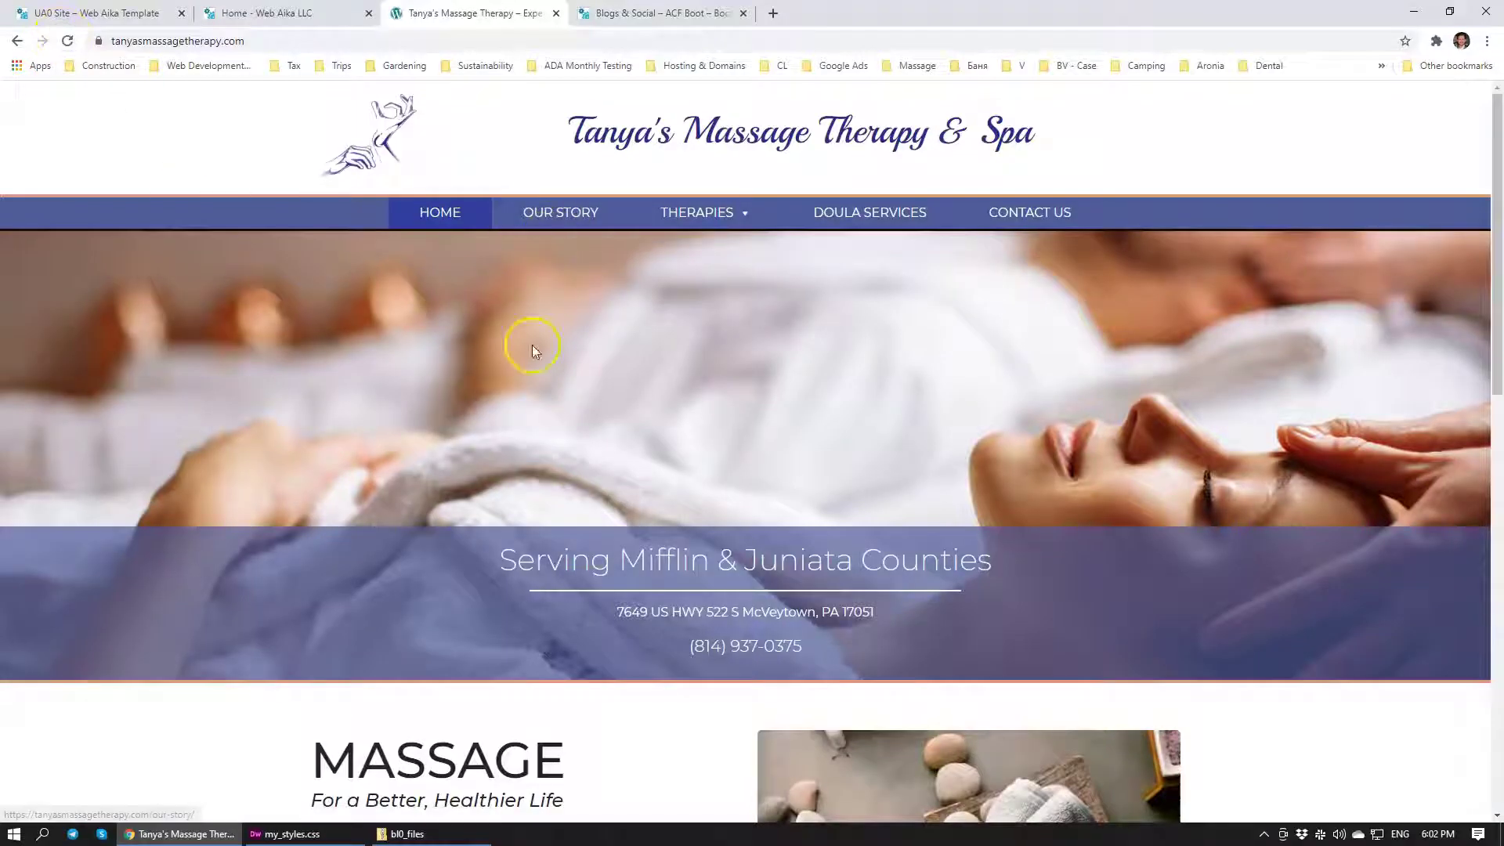
Step: Look over the massage therapy home page in Chrome, and examine the BL0 selectors in my_styles.css in Dreamweaver
scroll(597, 364, "down", 10)
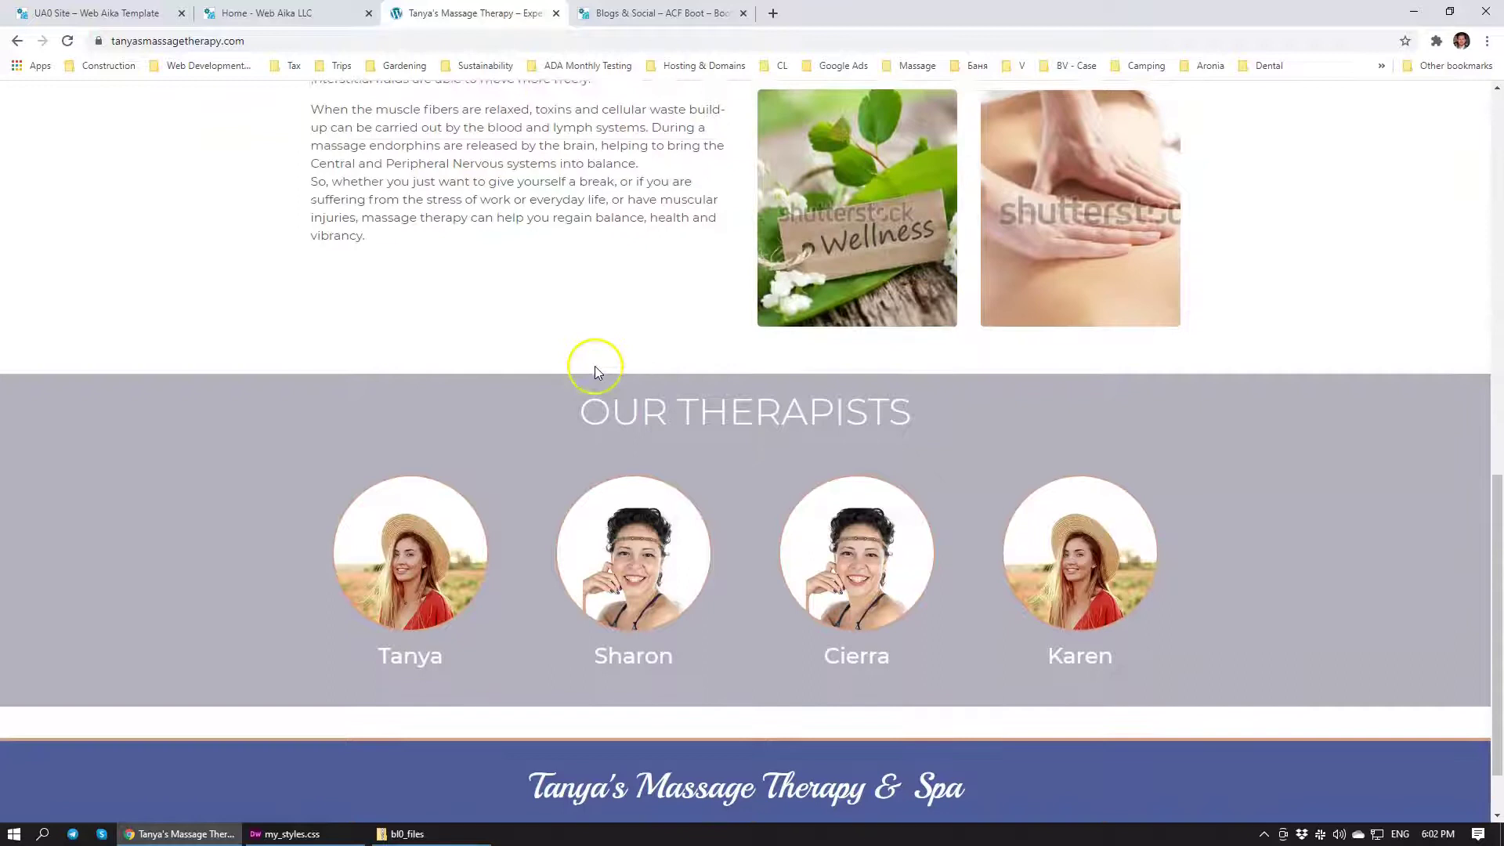
scroll(595, 365, "up", 10)
left_click(294, 835)
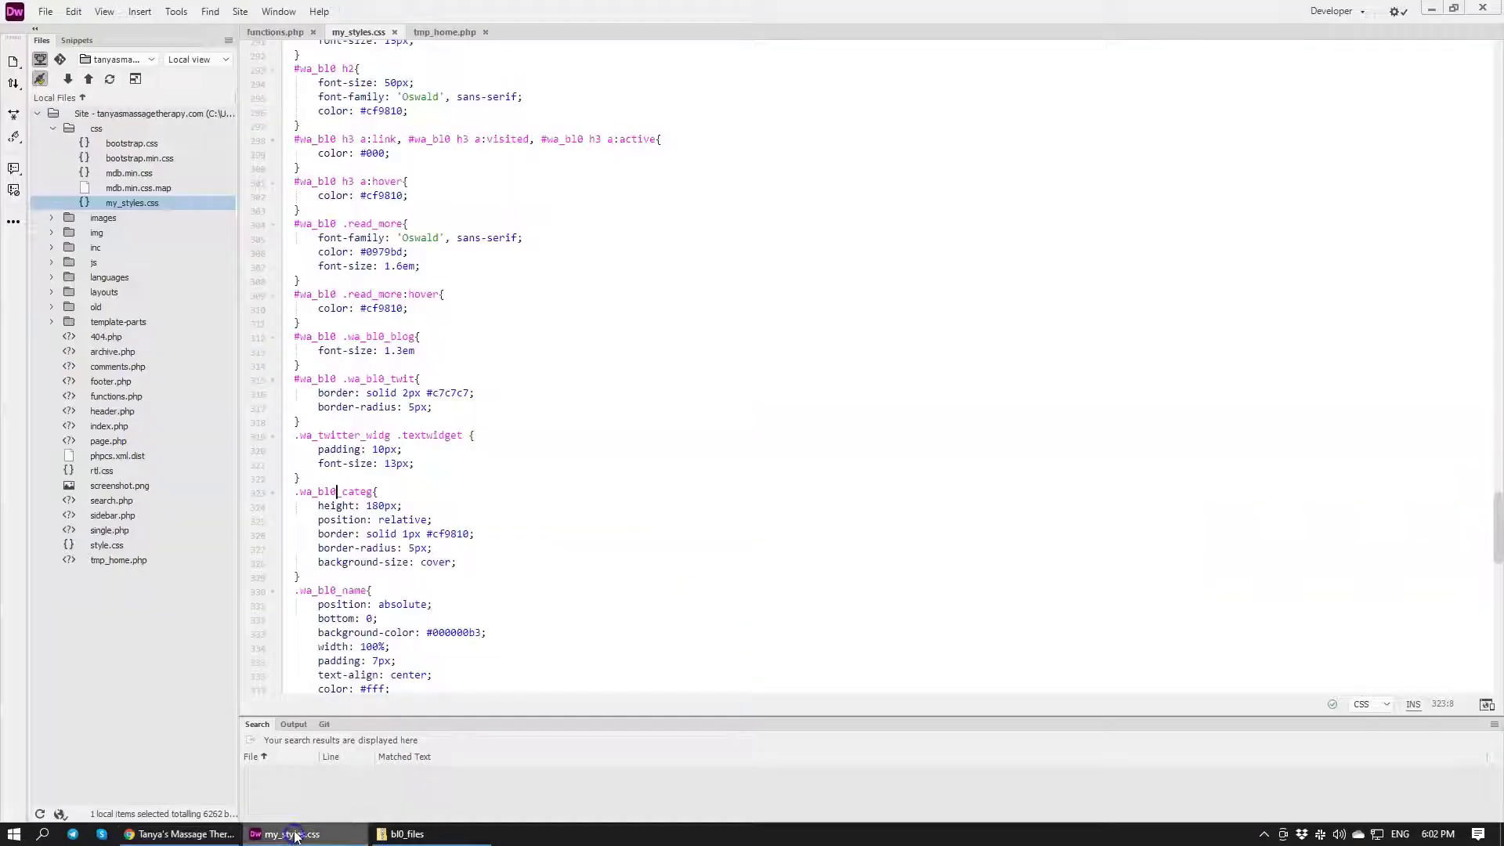
scroll(544, 342, "up", 5)
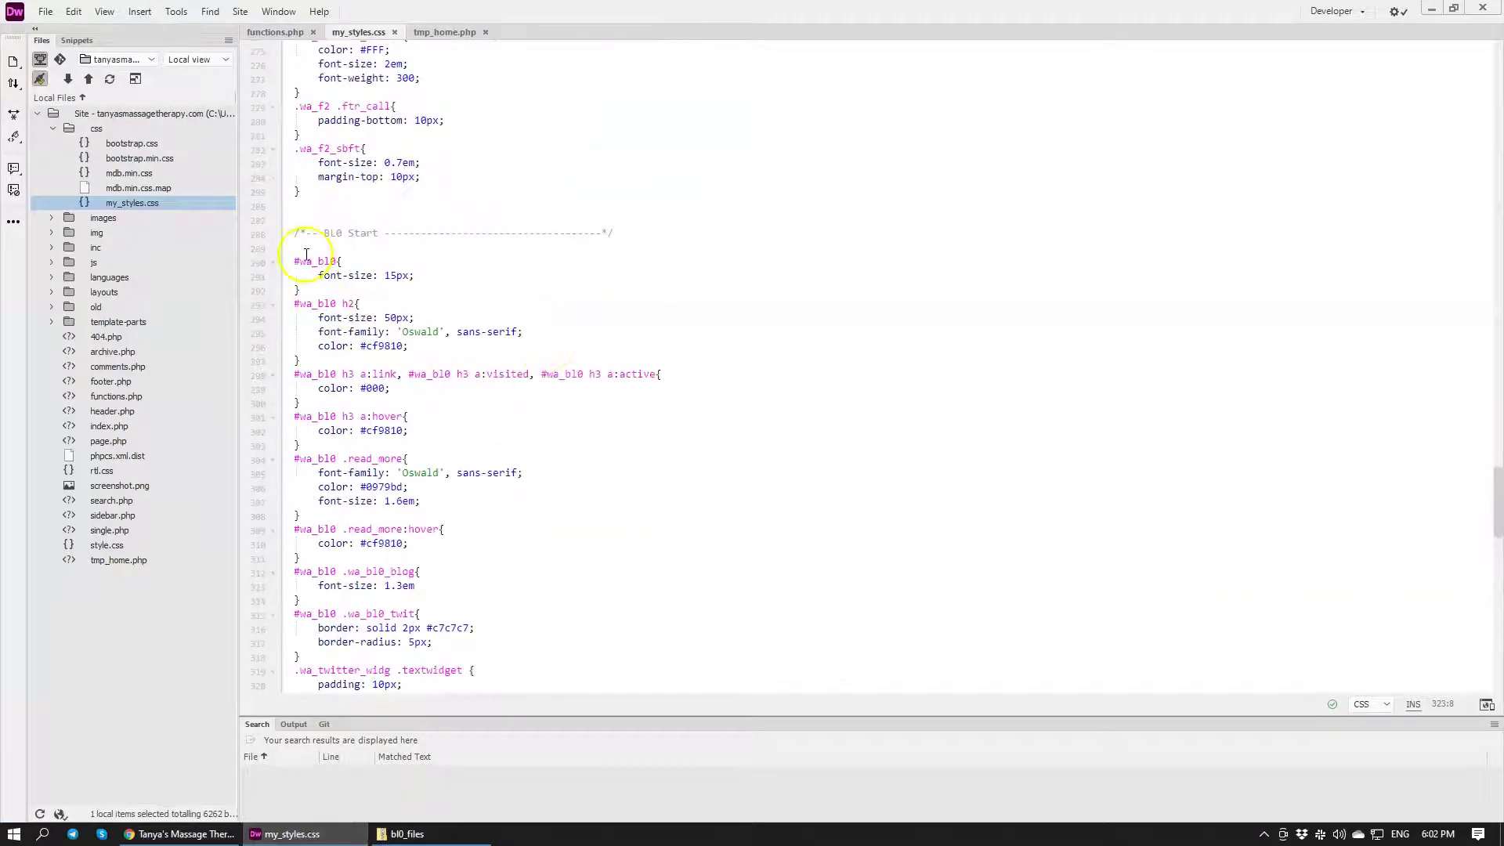
triple_click(308, 261)
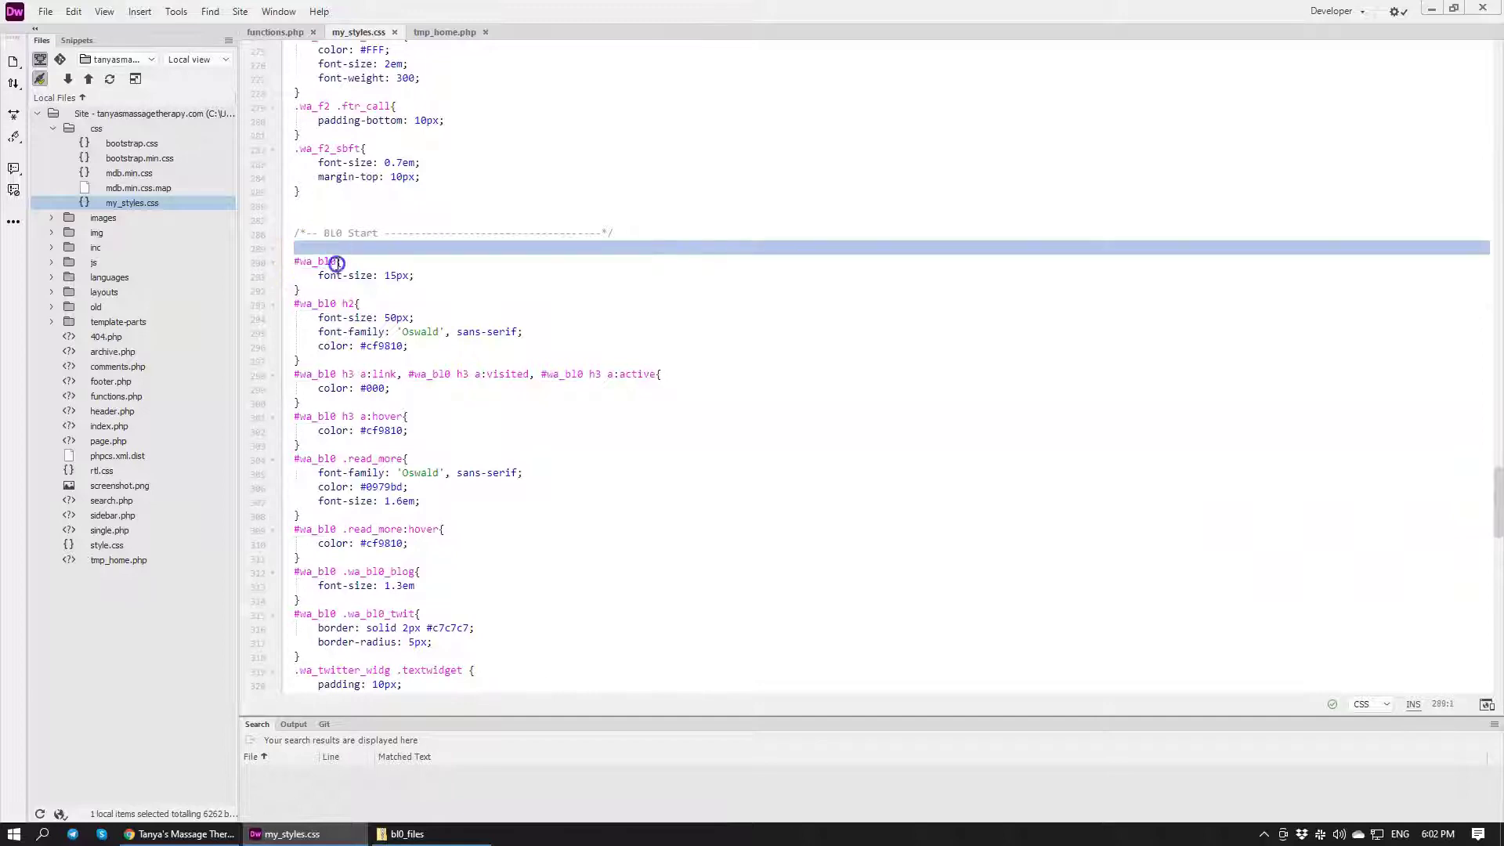
left_click(339, 262)
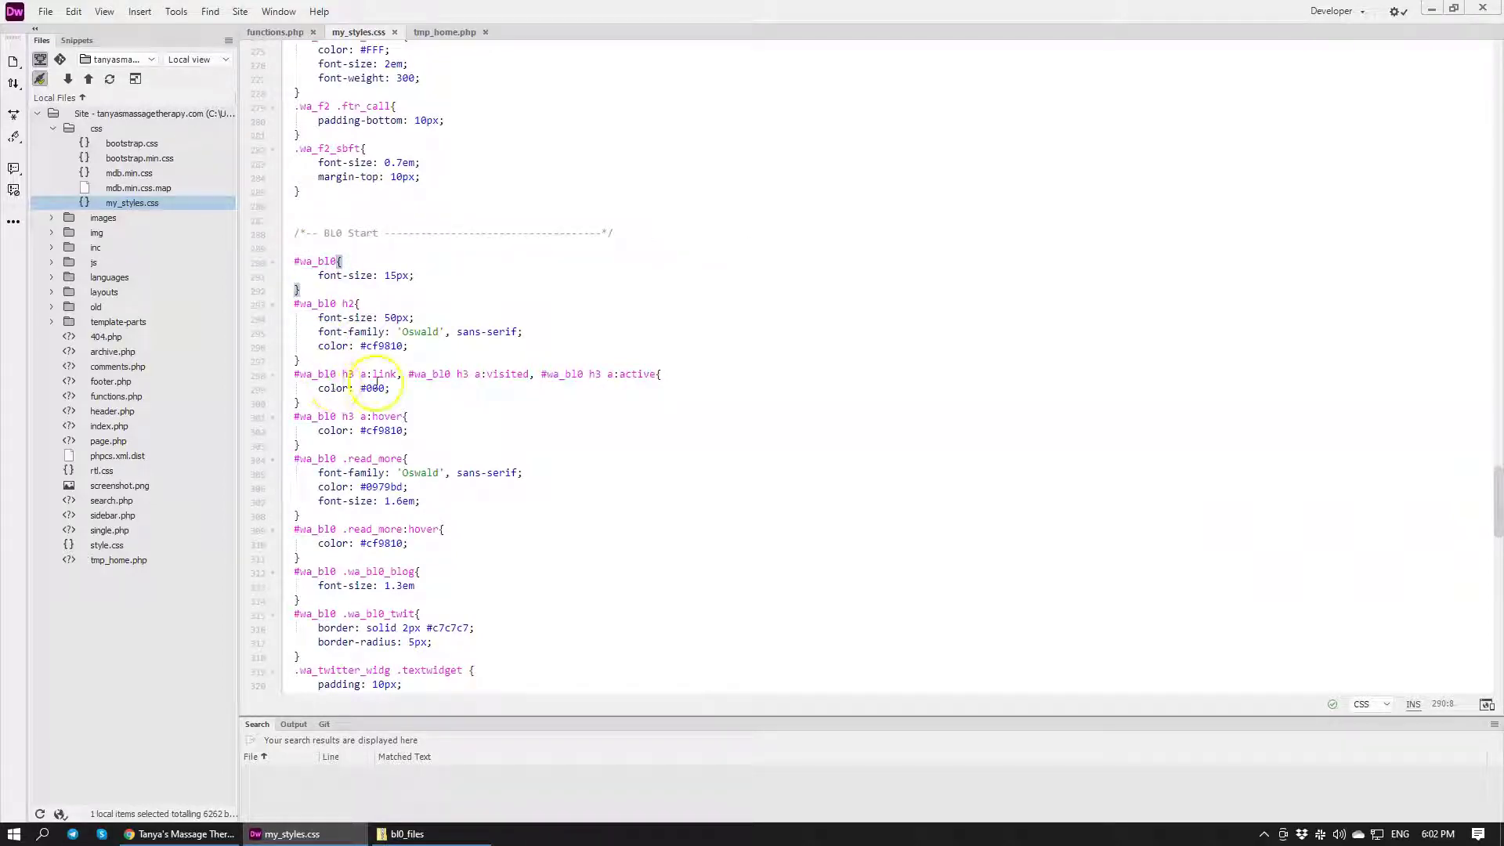
left_click_drag(406, 416, 301, 416)
left_click(343, 416)
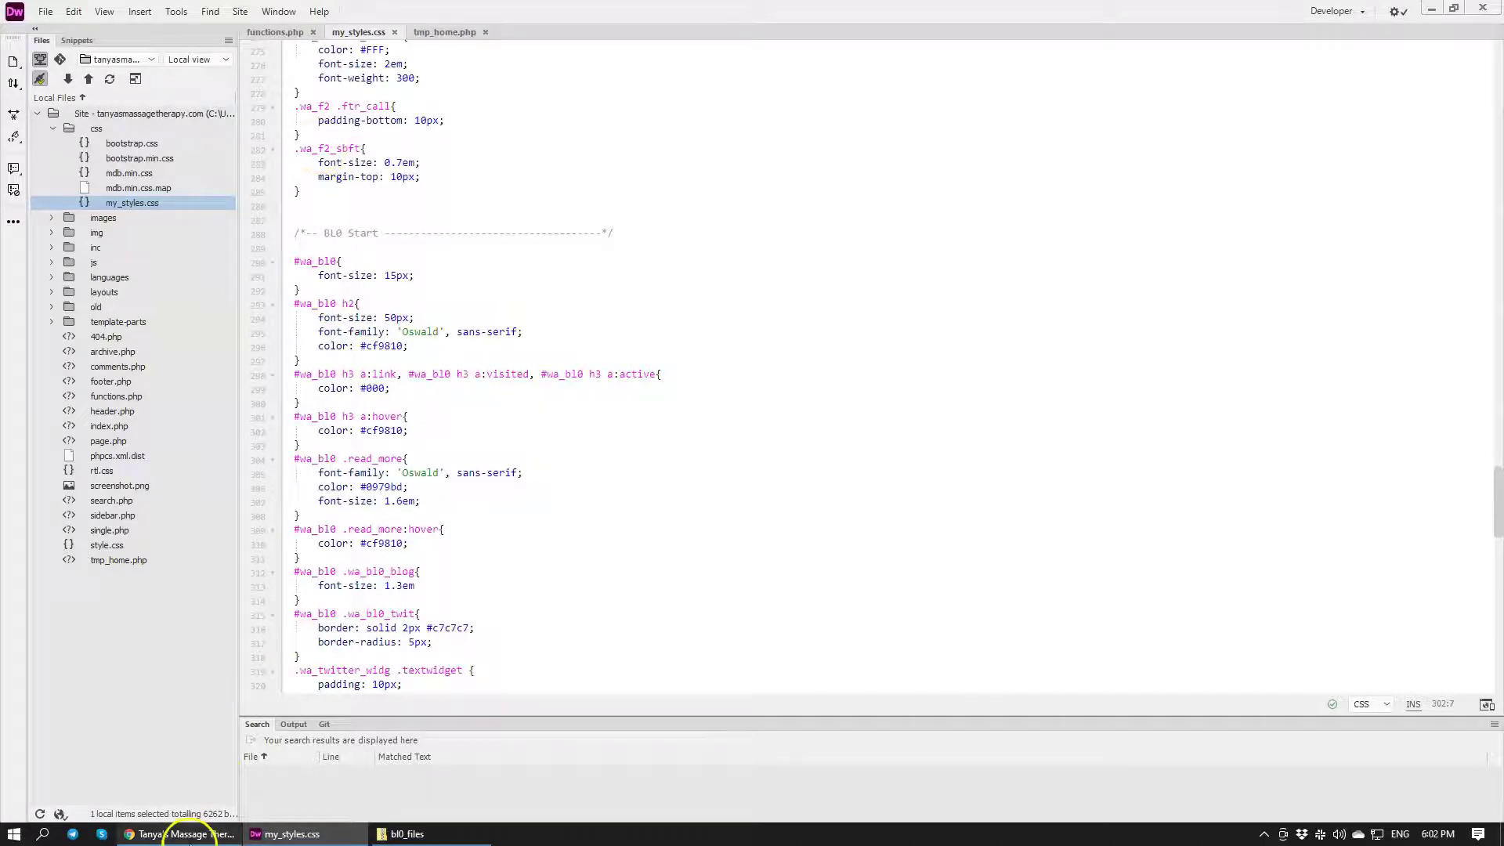
Step: Switch to Chrome, review the page template instruction on the ACFboot Blogs & Social page, and copy the BL0 HTML code
left_click(186, 835)
left_click(627, 10)
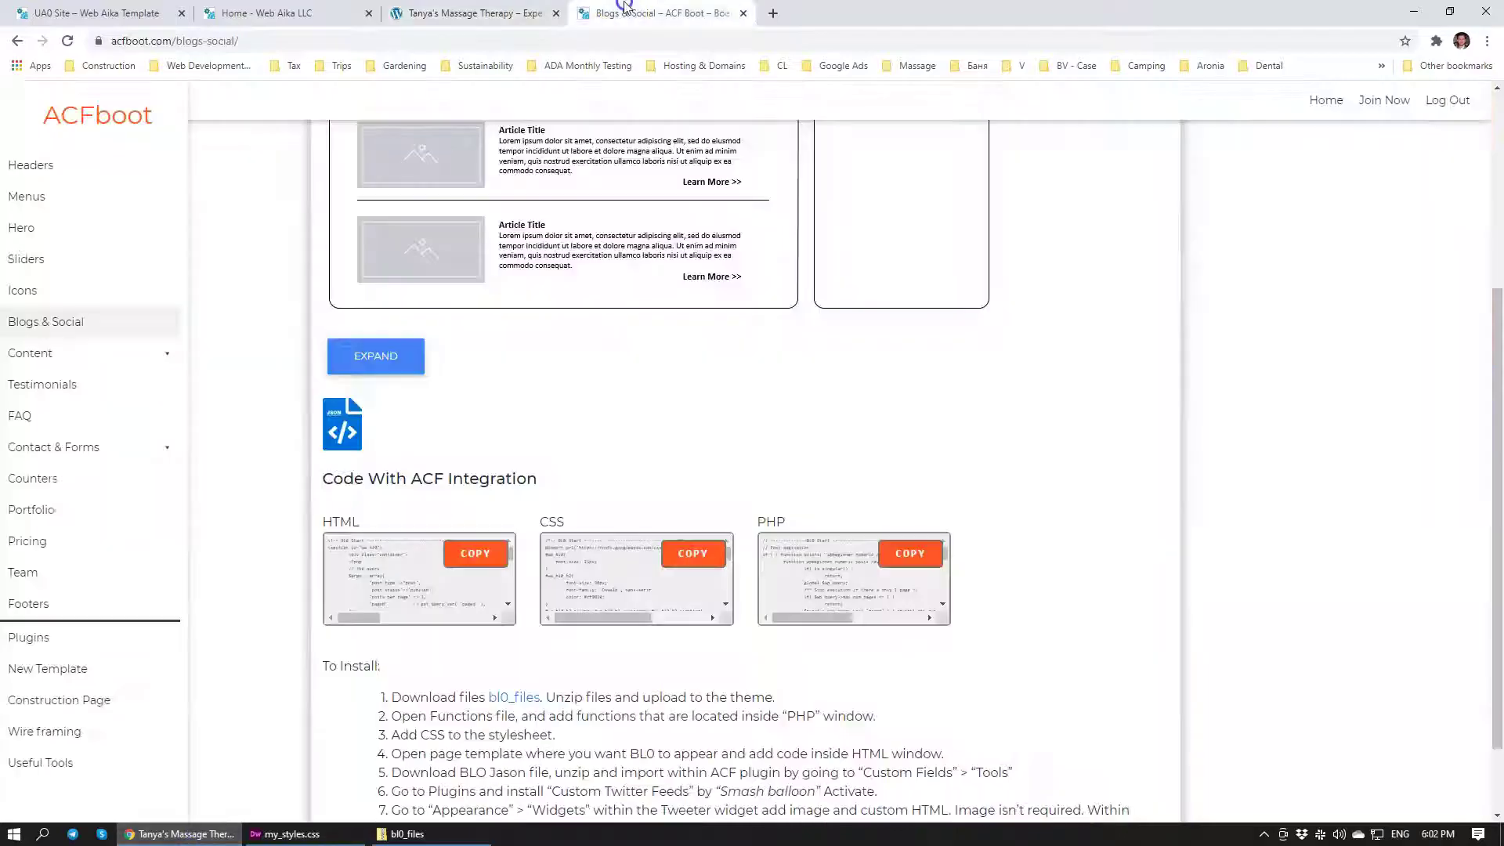
scroll(603, 400, "down", 1)
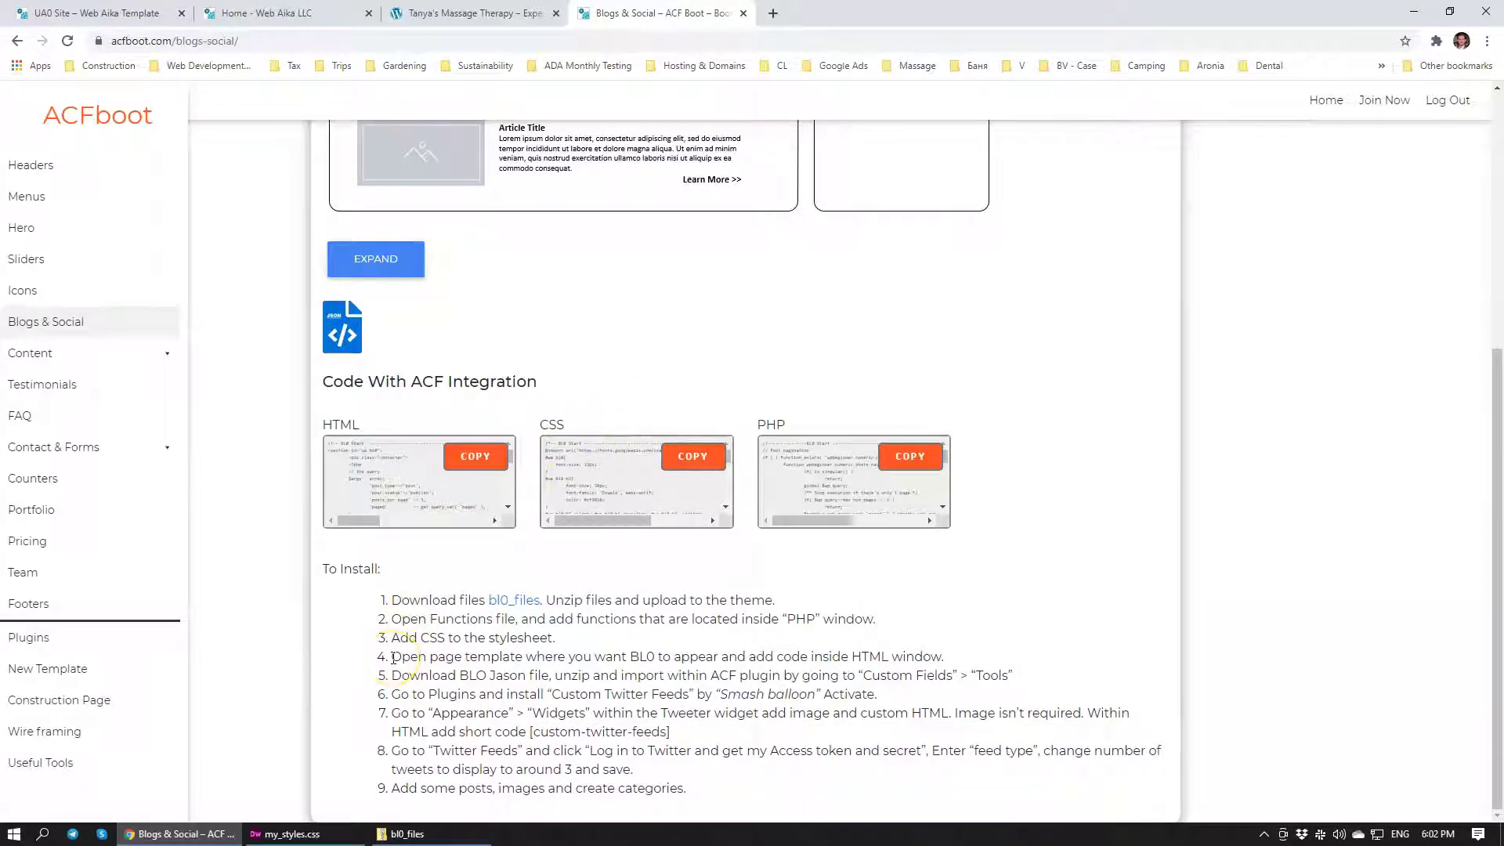
left_click_drag(403, 658, 648, 657)
left_click(710, 660)
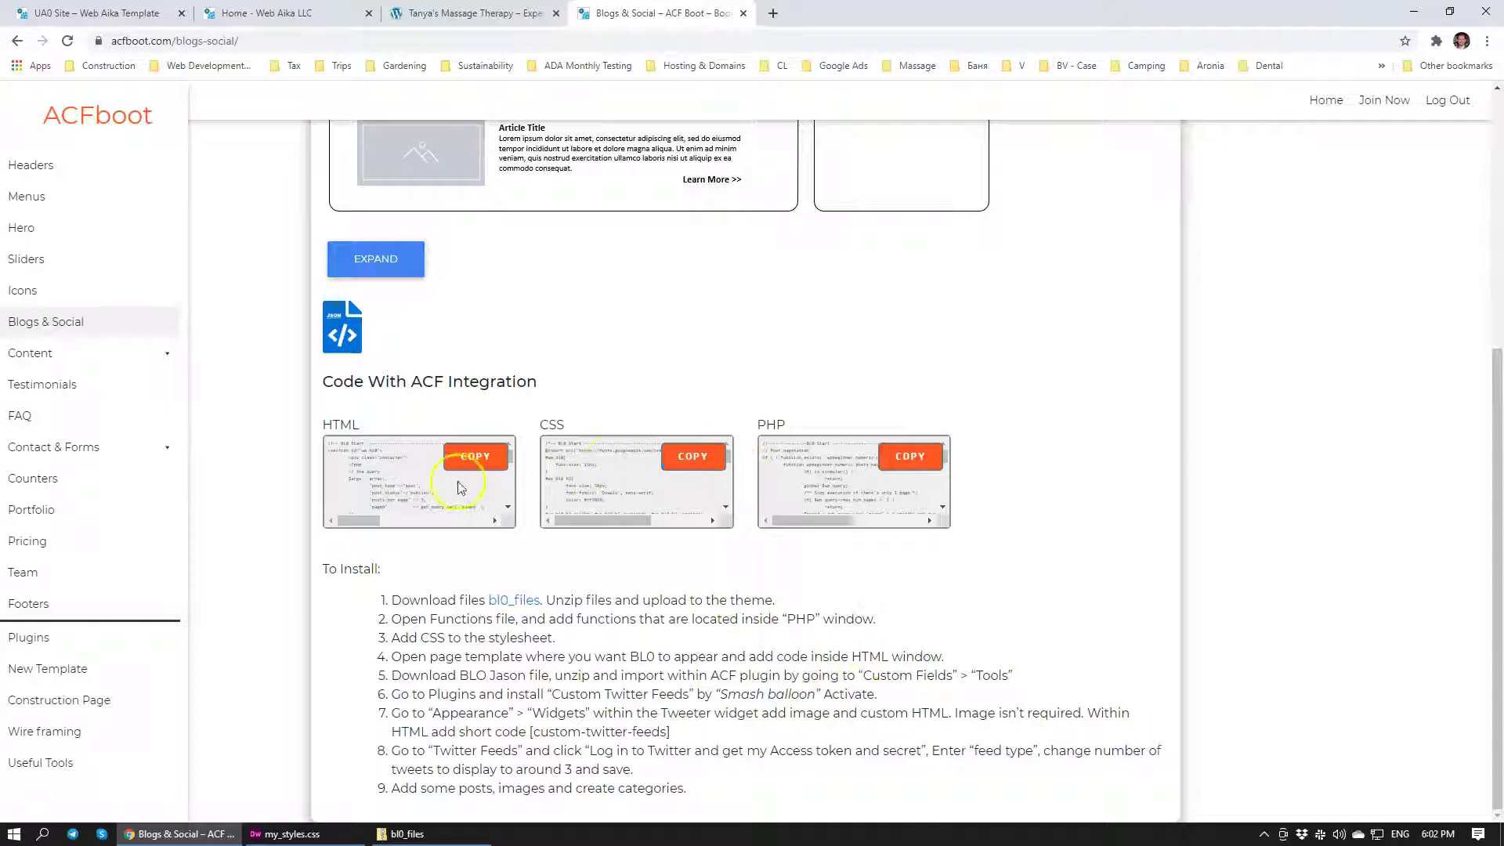
left_click(470, 456)
Step: Compare the SA, BC20 and BC8 sections of tmp_home.php in Dreamweaver with the massage therapy home page in Chrome to find the BL0 block's place
left_click(304, 840)
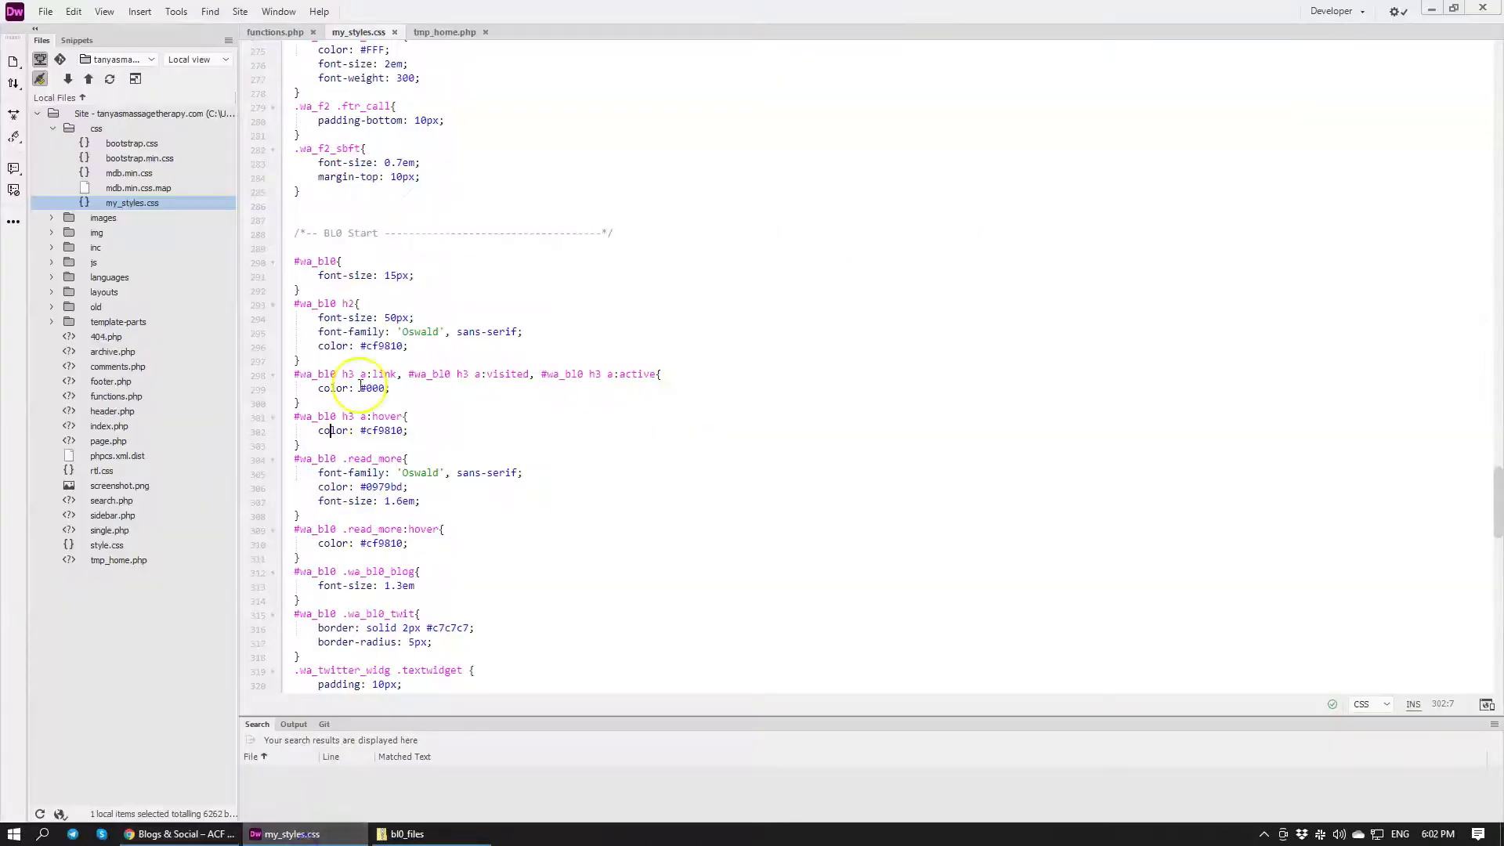
left_click(451, 32)
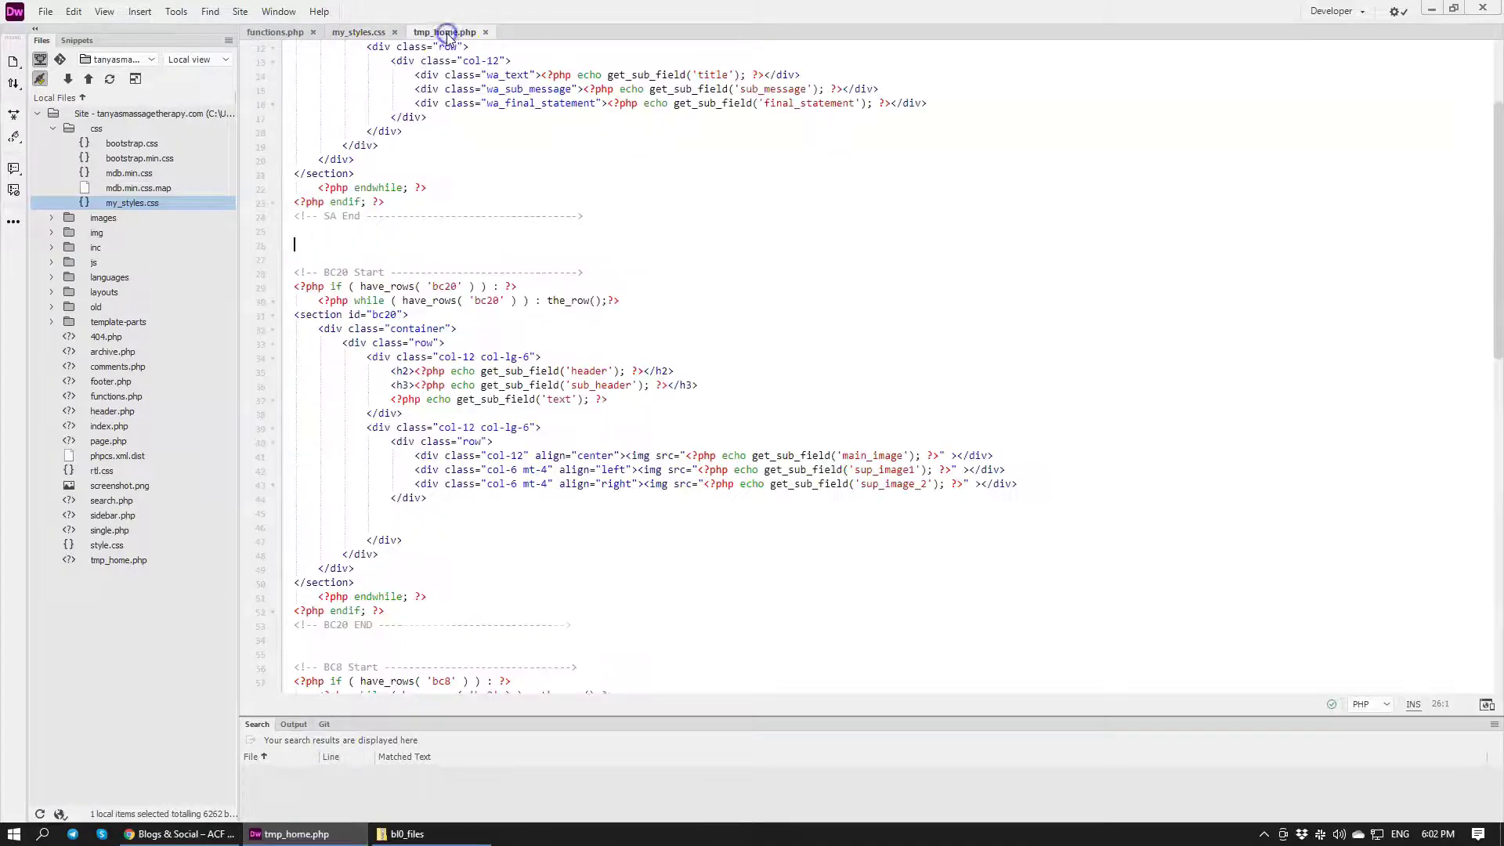
scroll(483, 431, "down", 6)
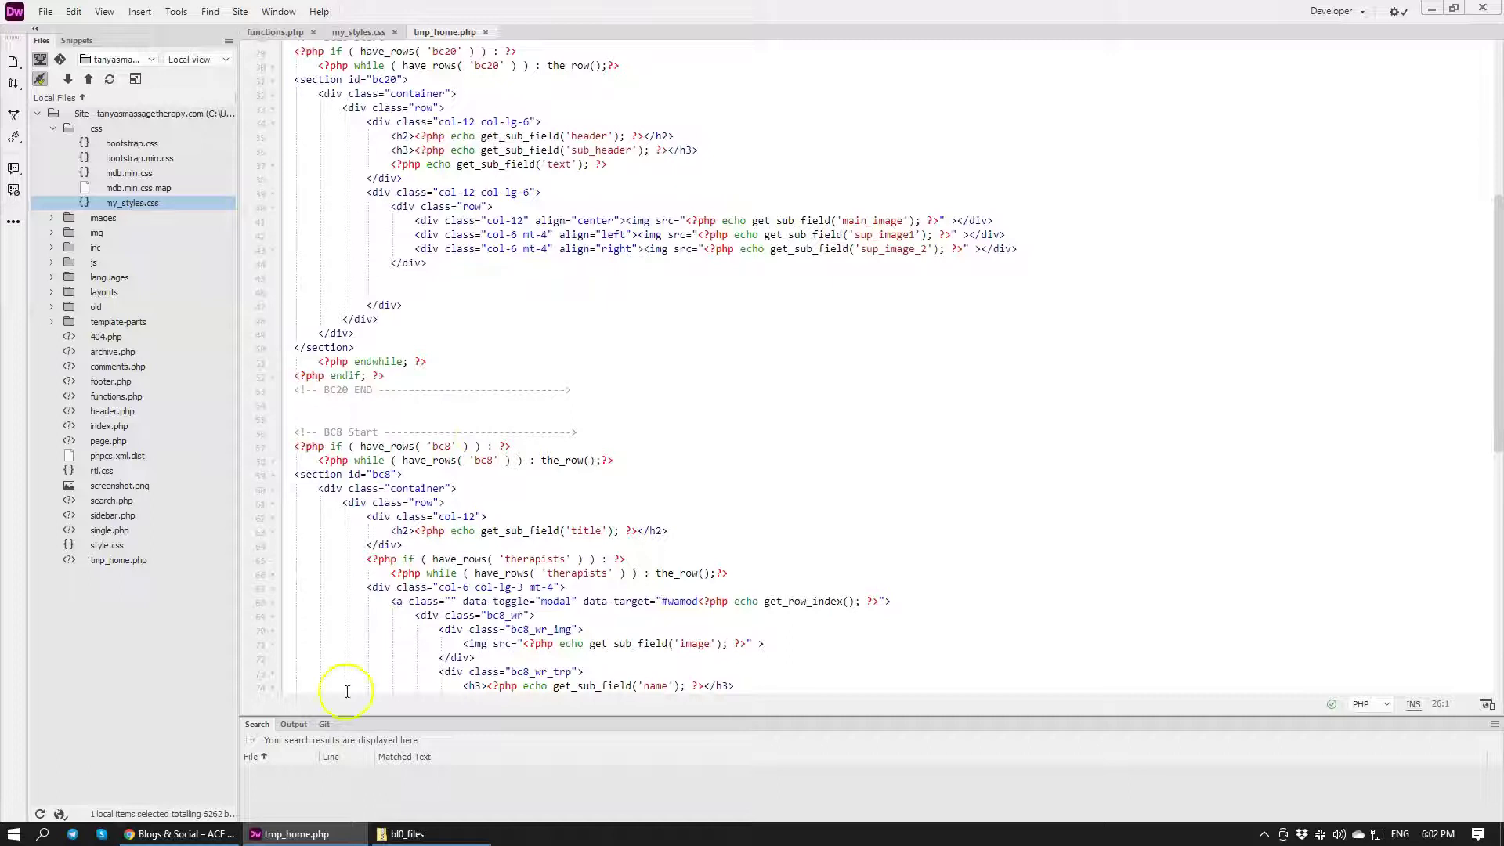
left_click(180, 834)
left_click(462, 14)
scroll(715, 396, "down", 9)
scroll(721, 403, "up", 2)
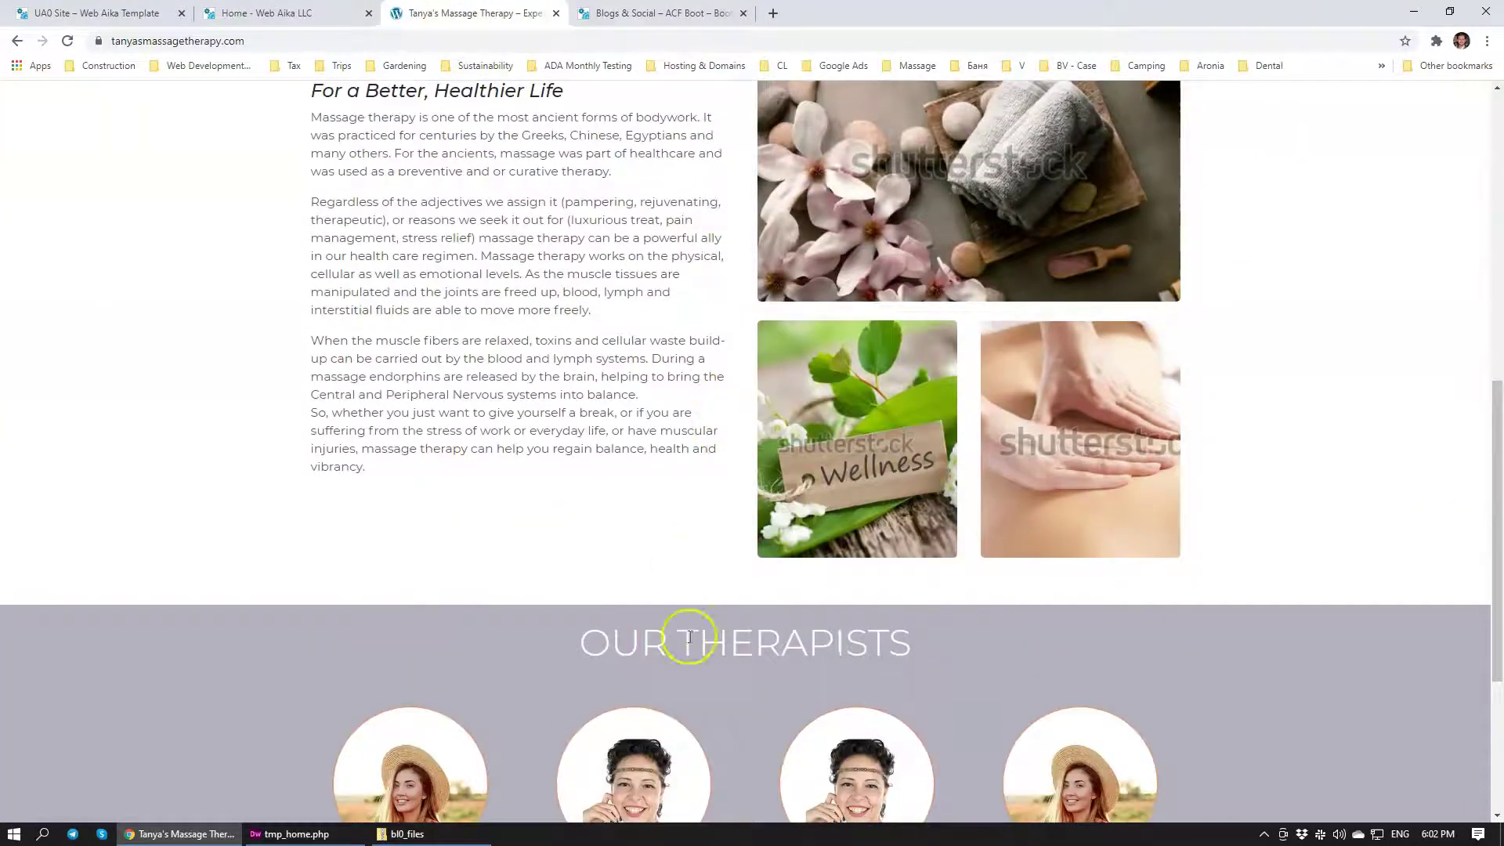
scroll(764, 402, "up", 3)
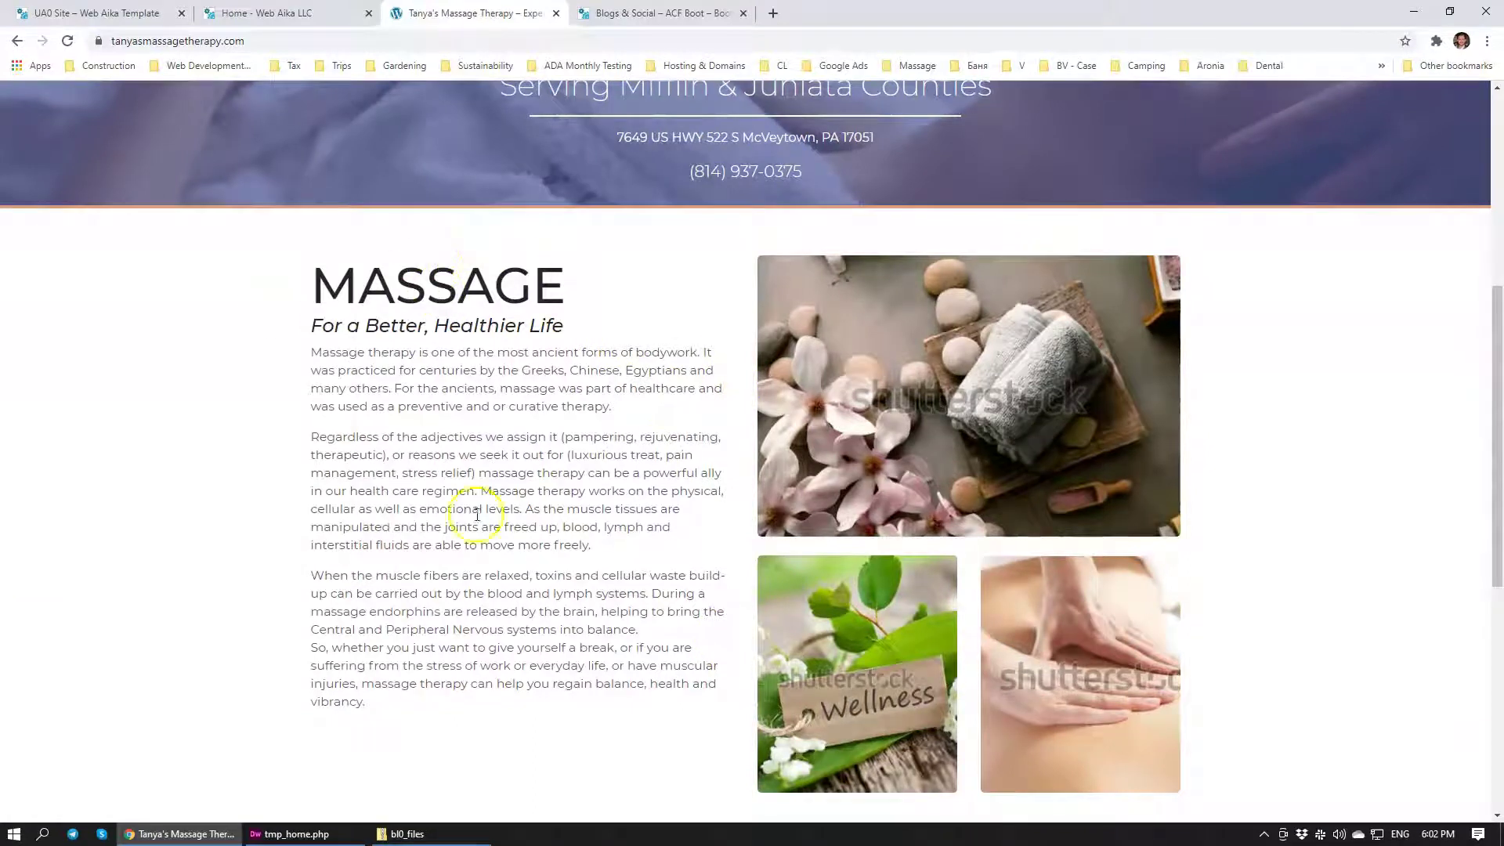
left_click(290, 835)
scroll(666, 437, "down", 1)
scroll(665, 437, "down", 10)
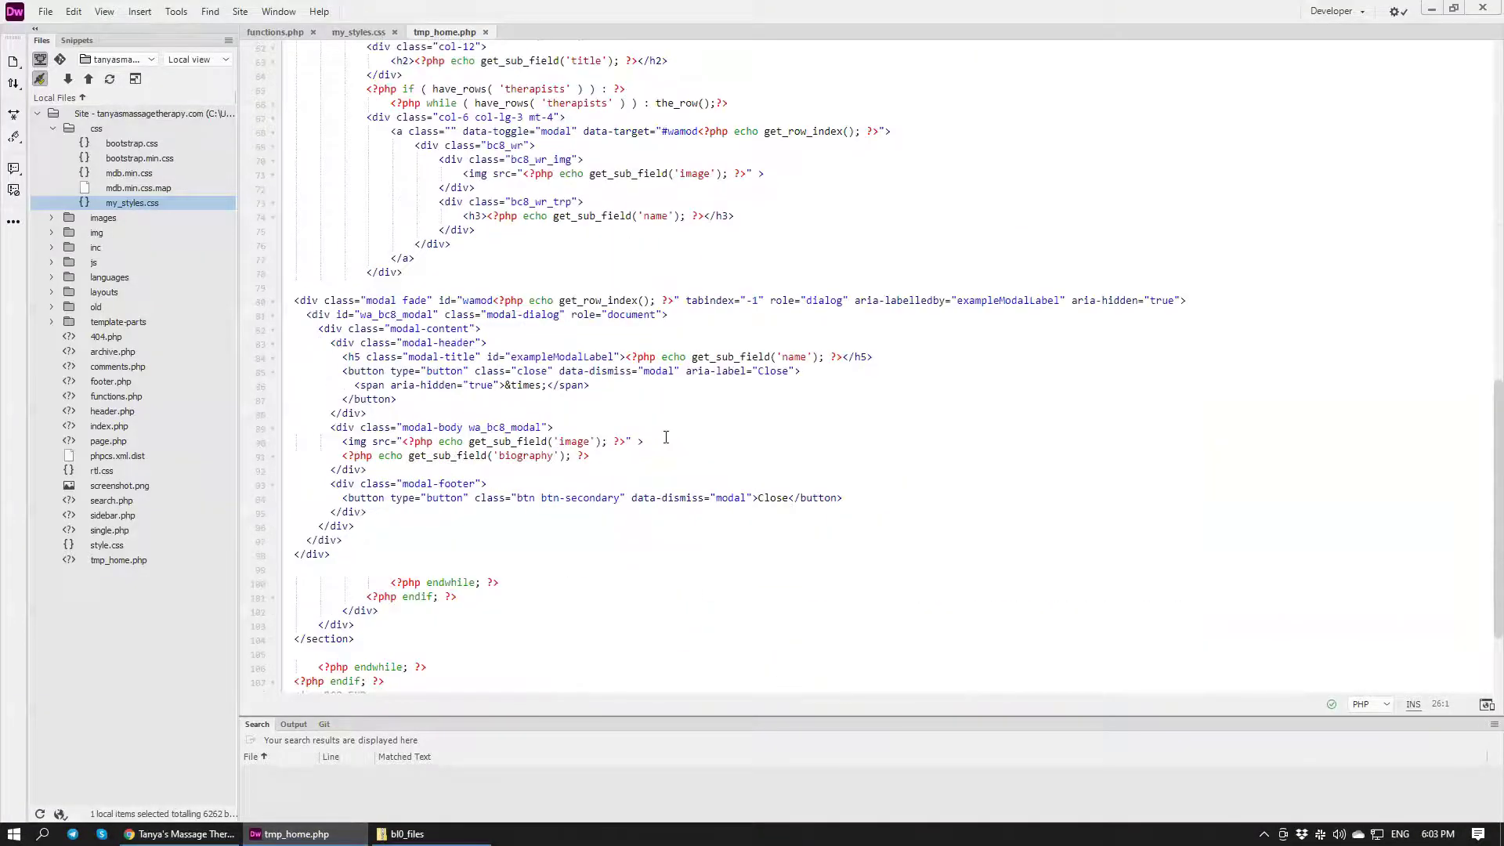
scroll(665, 438, "up", 7)
scroll(620, 397, "up", 9)
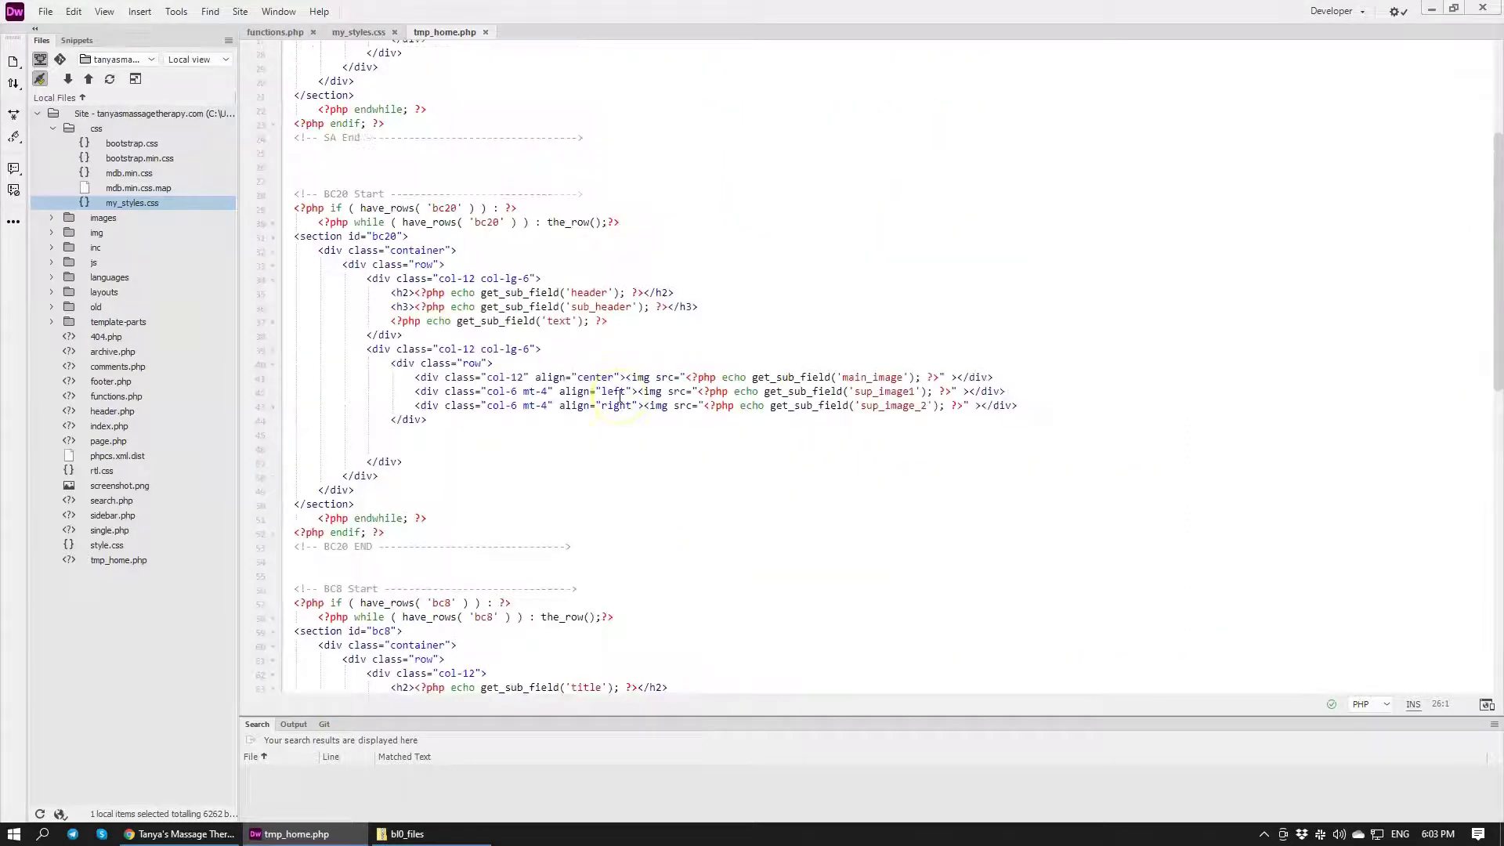
scroll(620, 398, "up", 4)
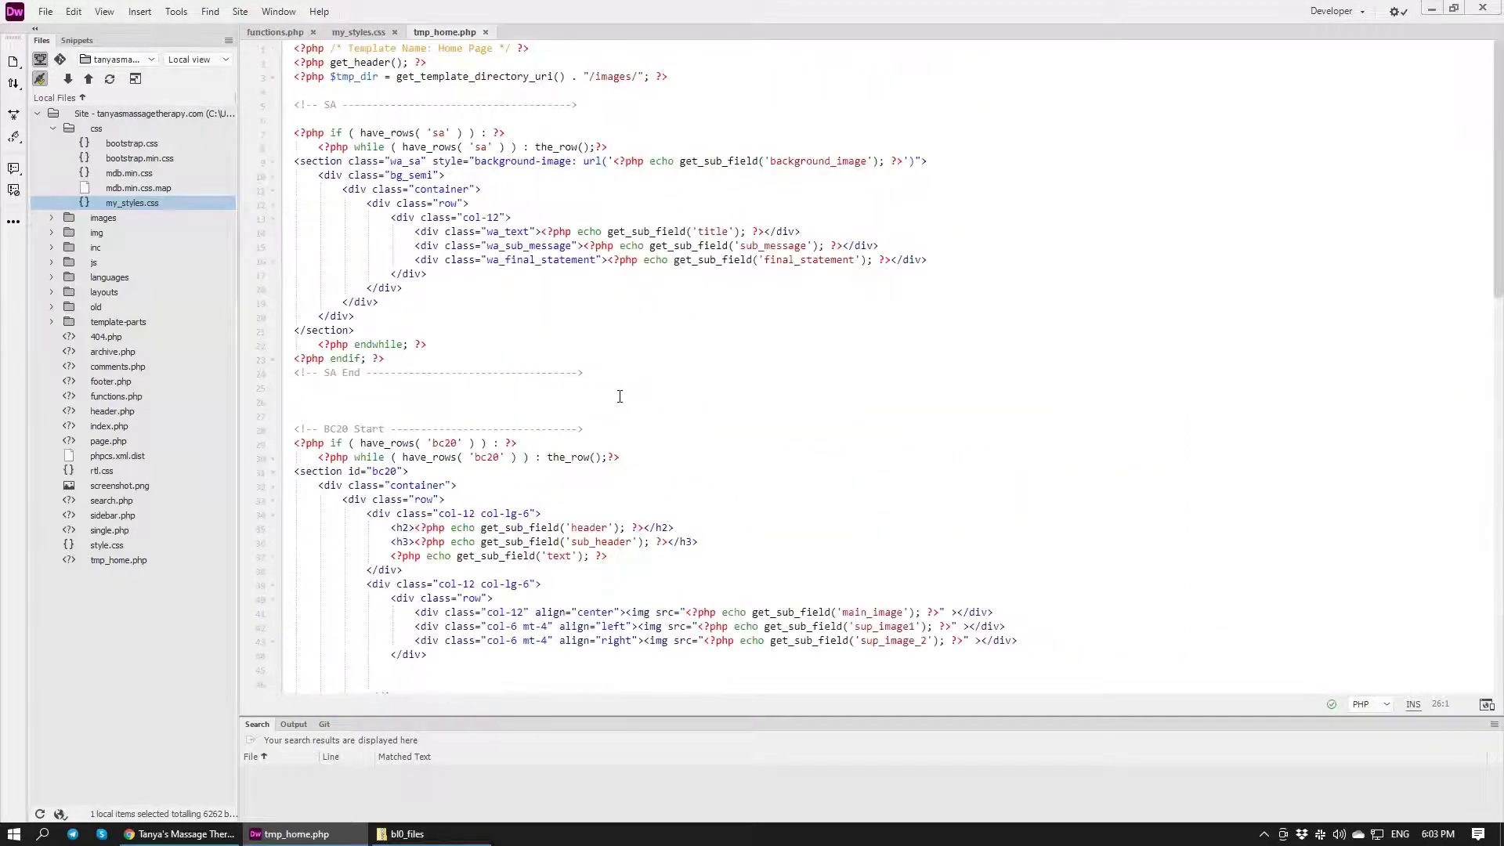
Step: Paste the BL0 HTML code into tmp_home.php between the SA End and BC20 Start comments, and check the pasted block
left_click(460, 419)
left_click(372, 405)
key("ctrl+v")
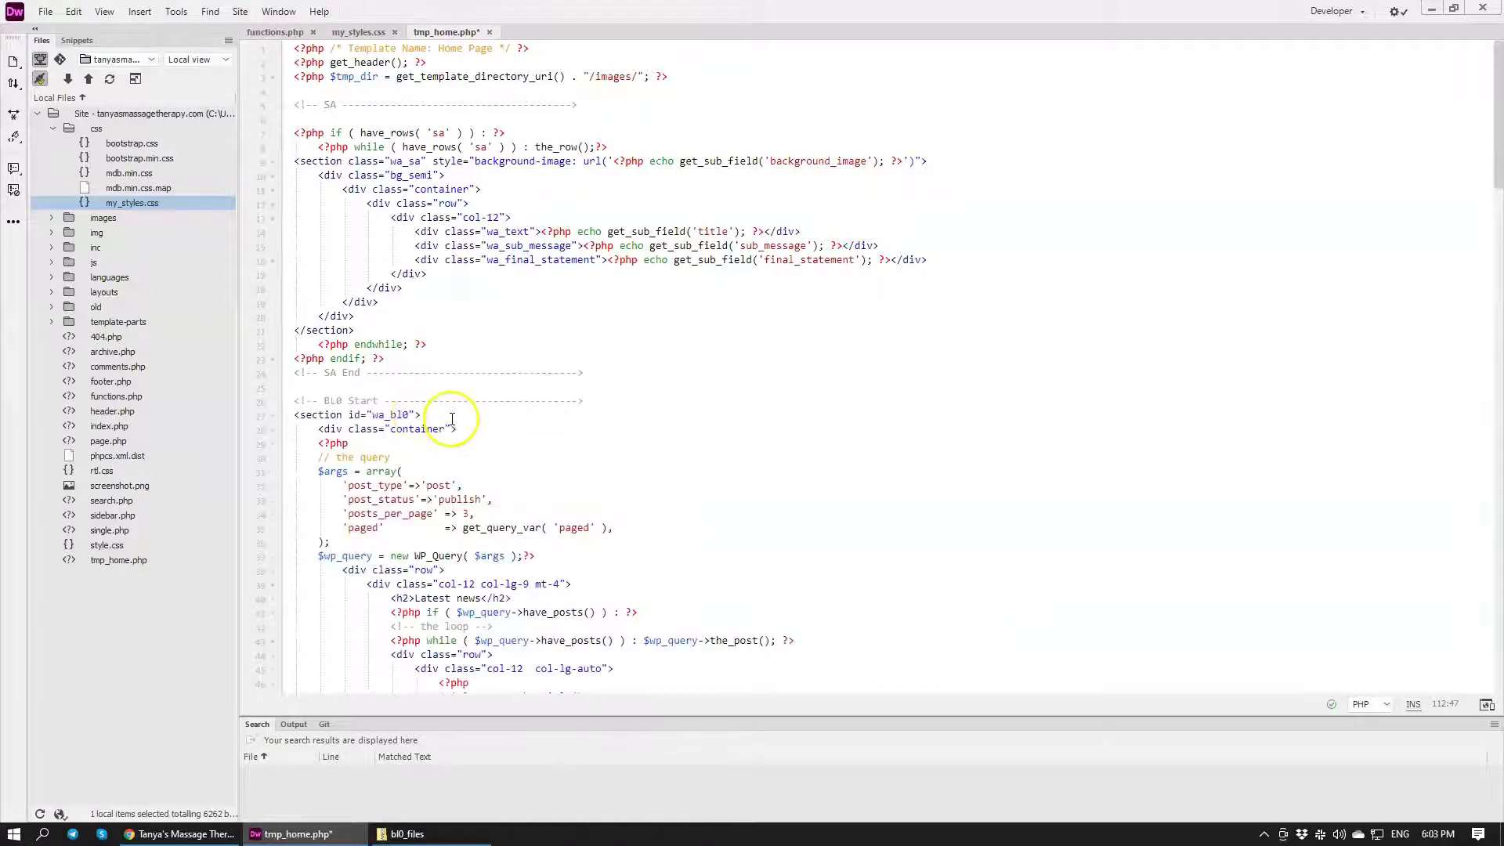
scroll(452, 419, "down", 16)
scroll(465, 429, "down", 7)
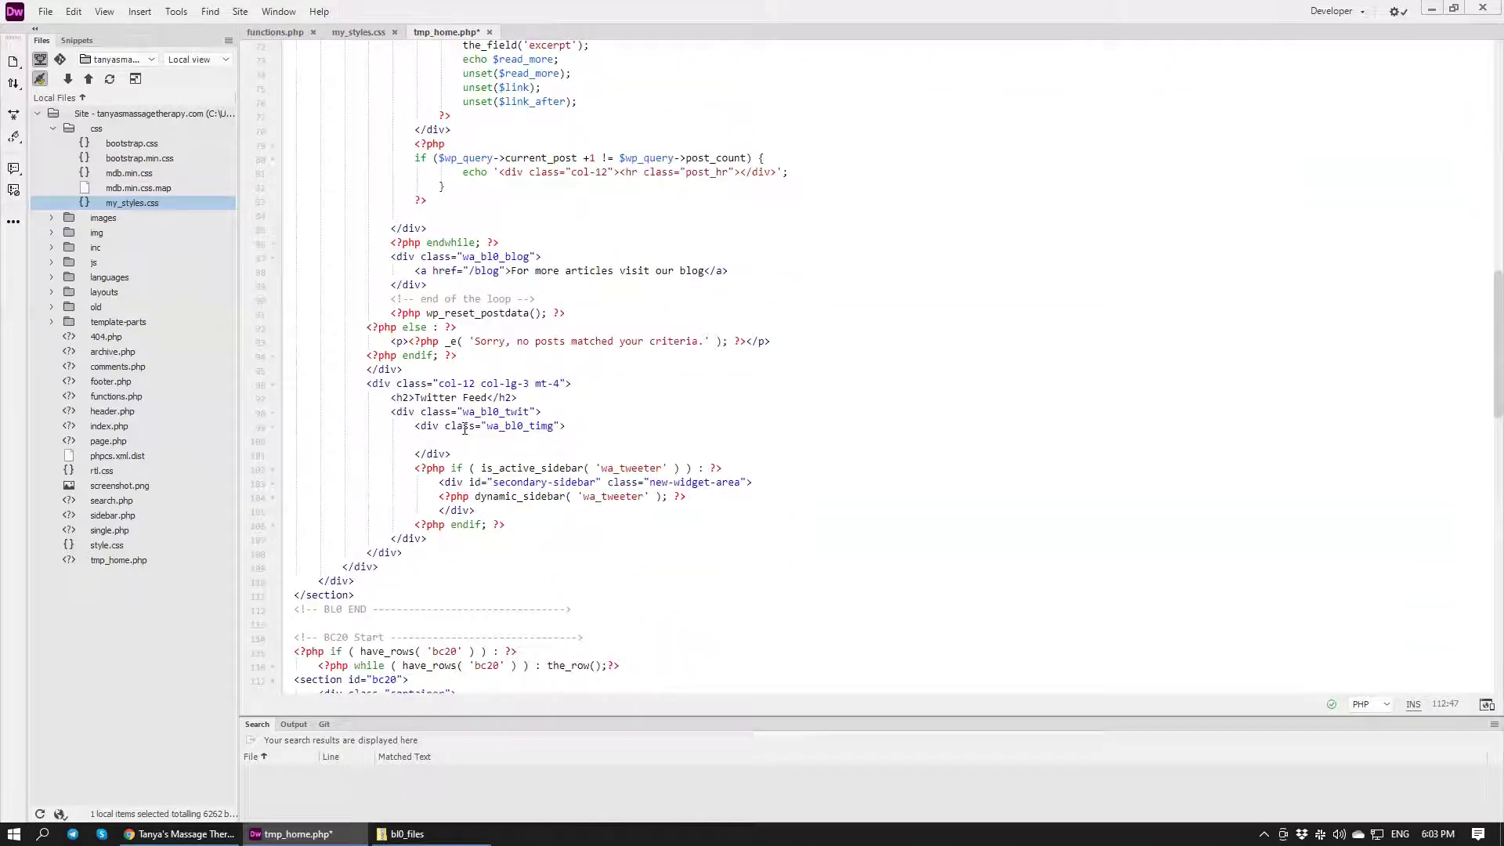
Step: Save and upload tmp_home.php to the server, and undo the duplicated BL0 END comment line
key("ctrl+d")
key("ctrl+s")
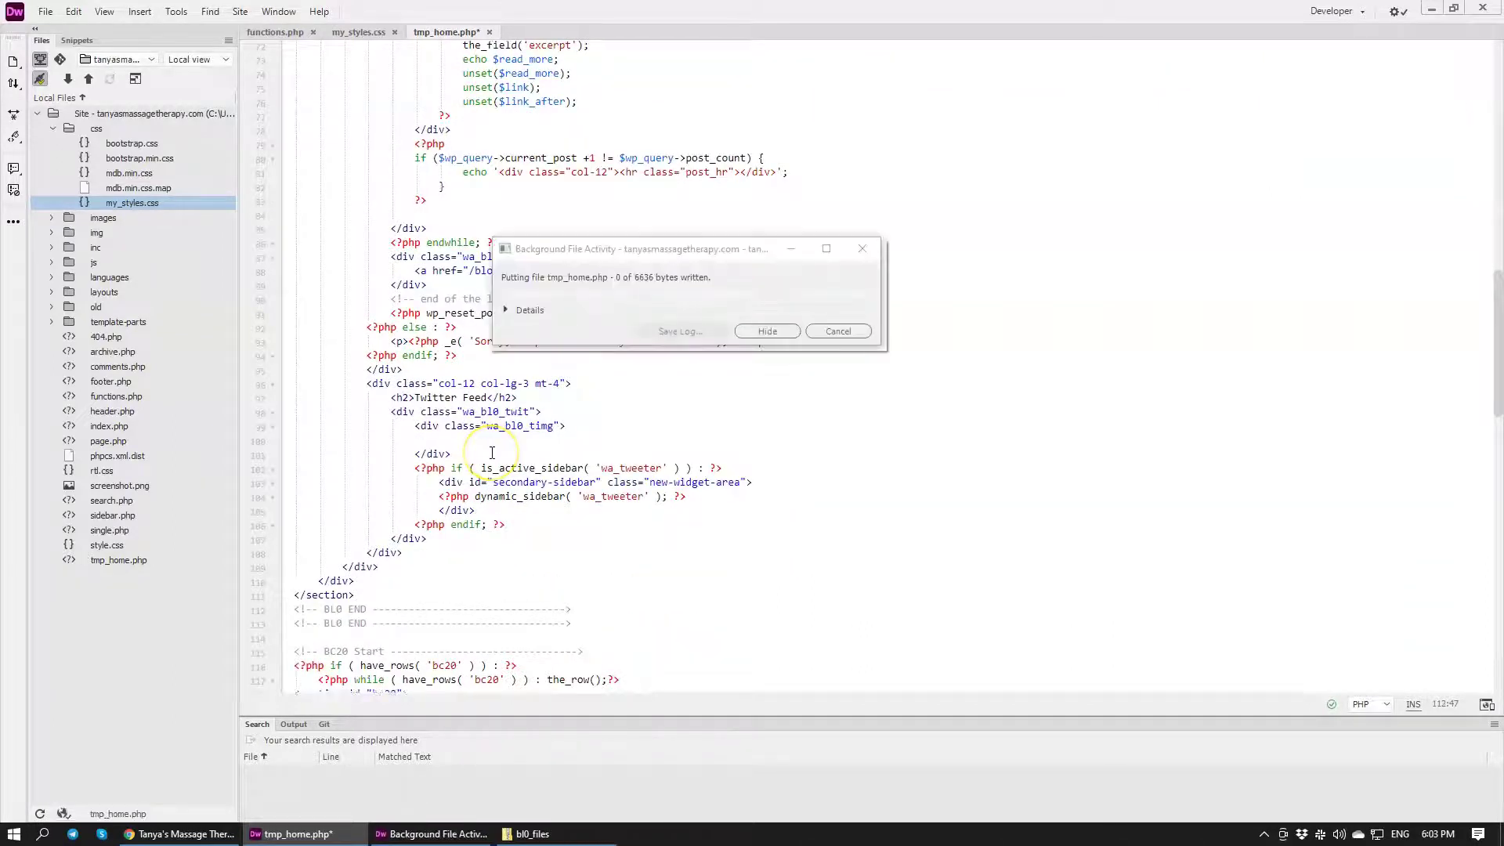
key("ctrl+z")
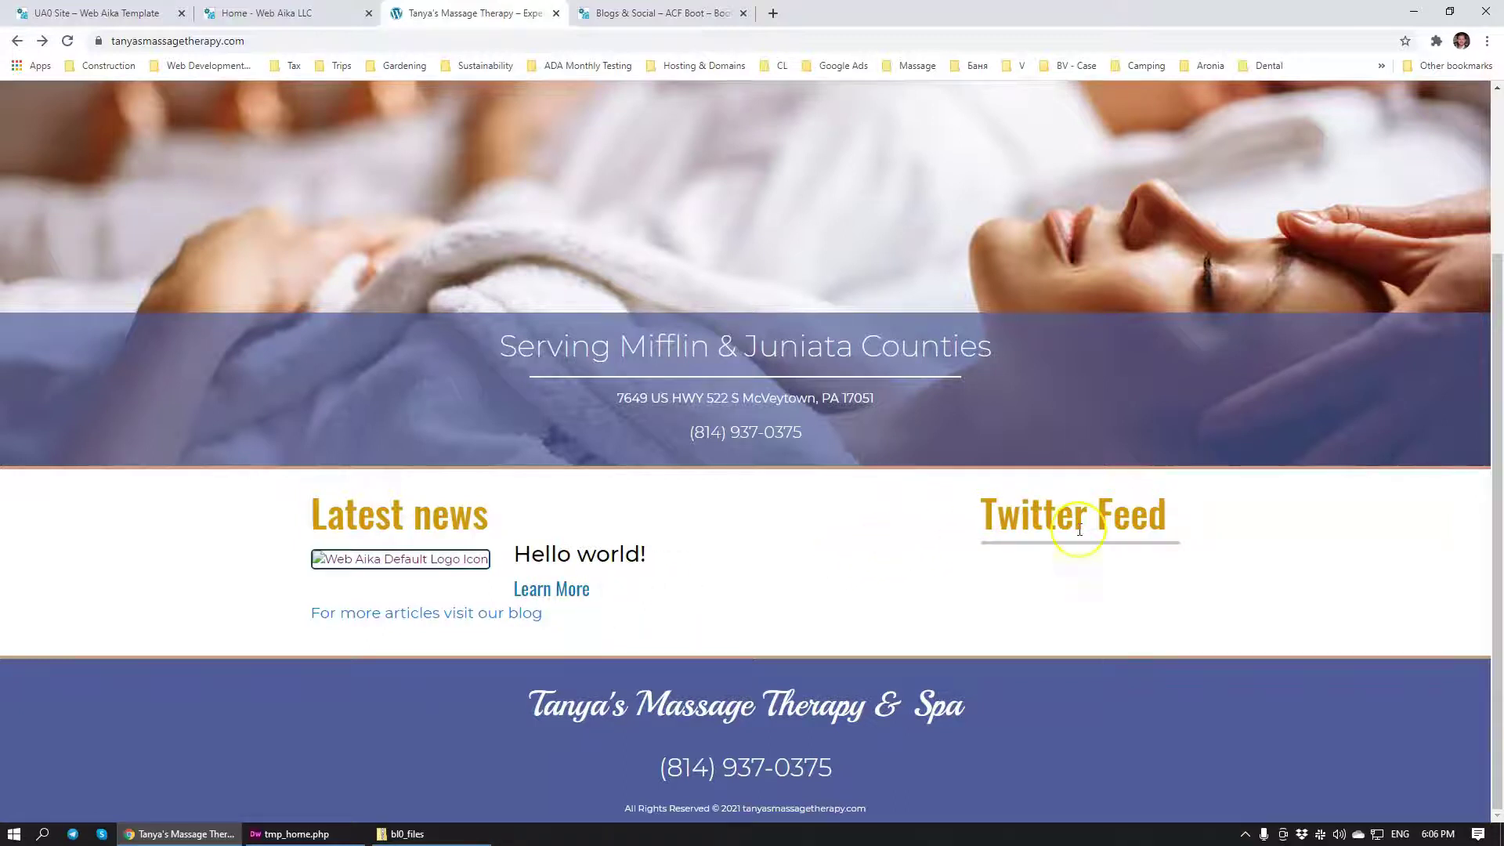
Step: Close the Web Aika home page and return to the ACFboot Blogs & Social page in Chrome
left_click(267, 13)
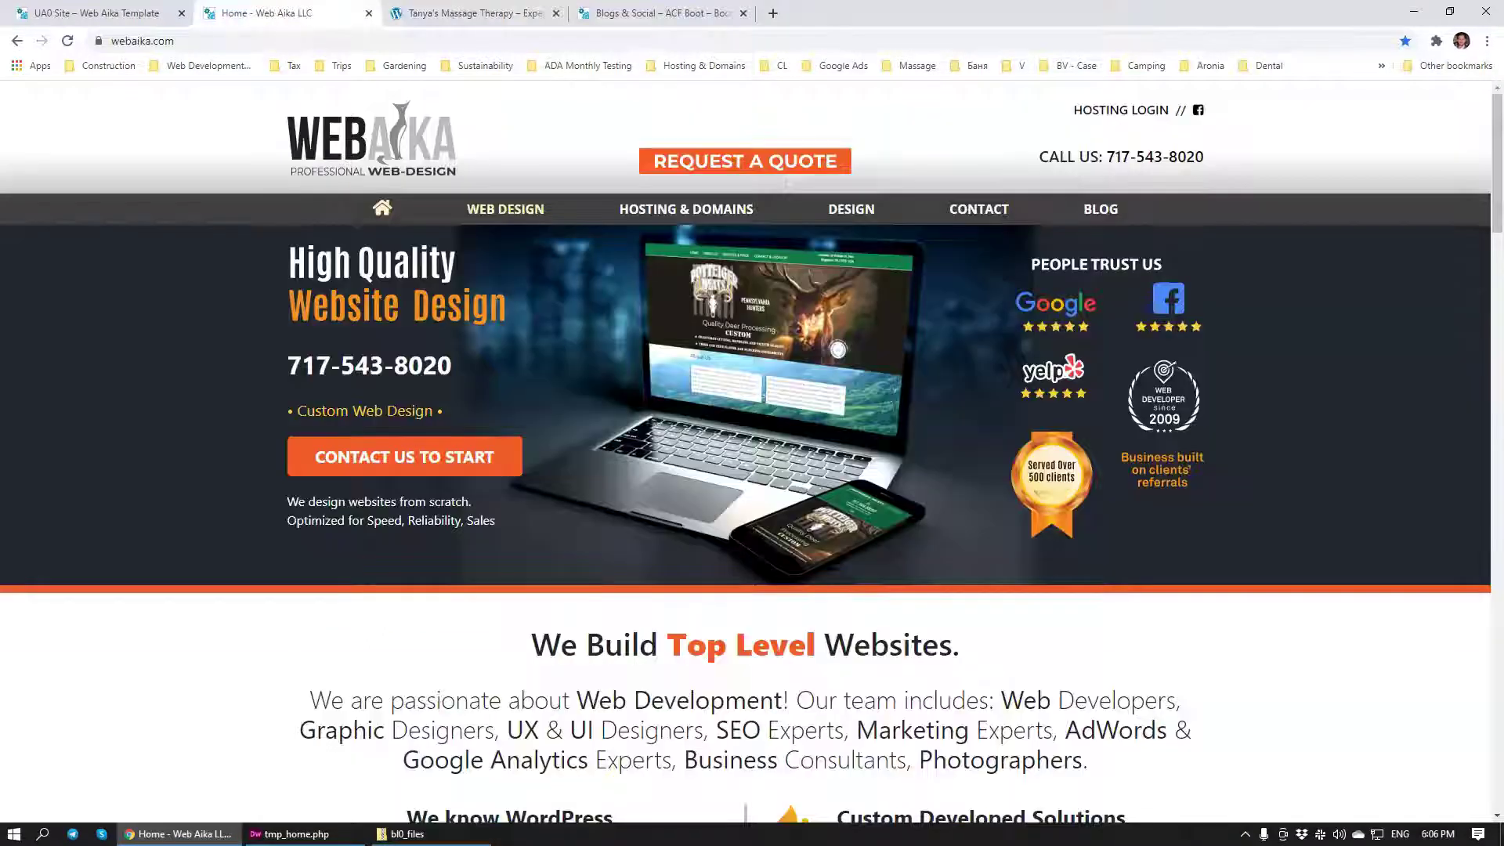
left_click(369, 14)
left_click(407, 14)
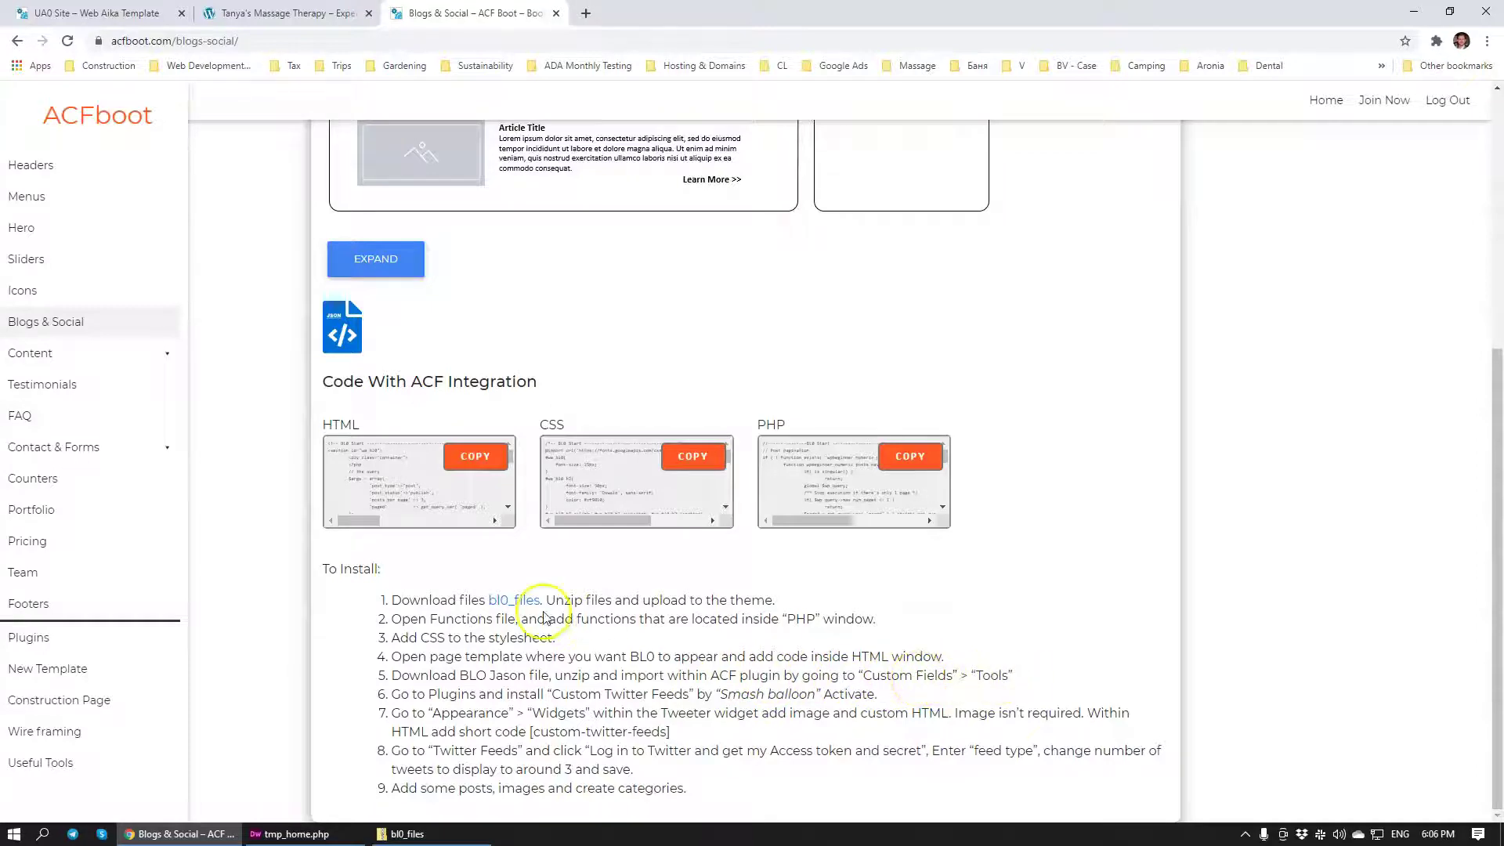
Step: Download the BL0 JSON archive from the ACFboot page and open the bl0_jason file inside it
scroll(541, 616, "up", 3)
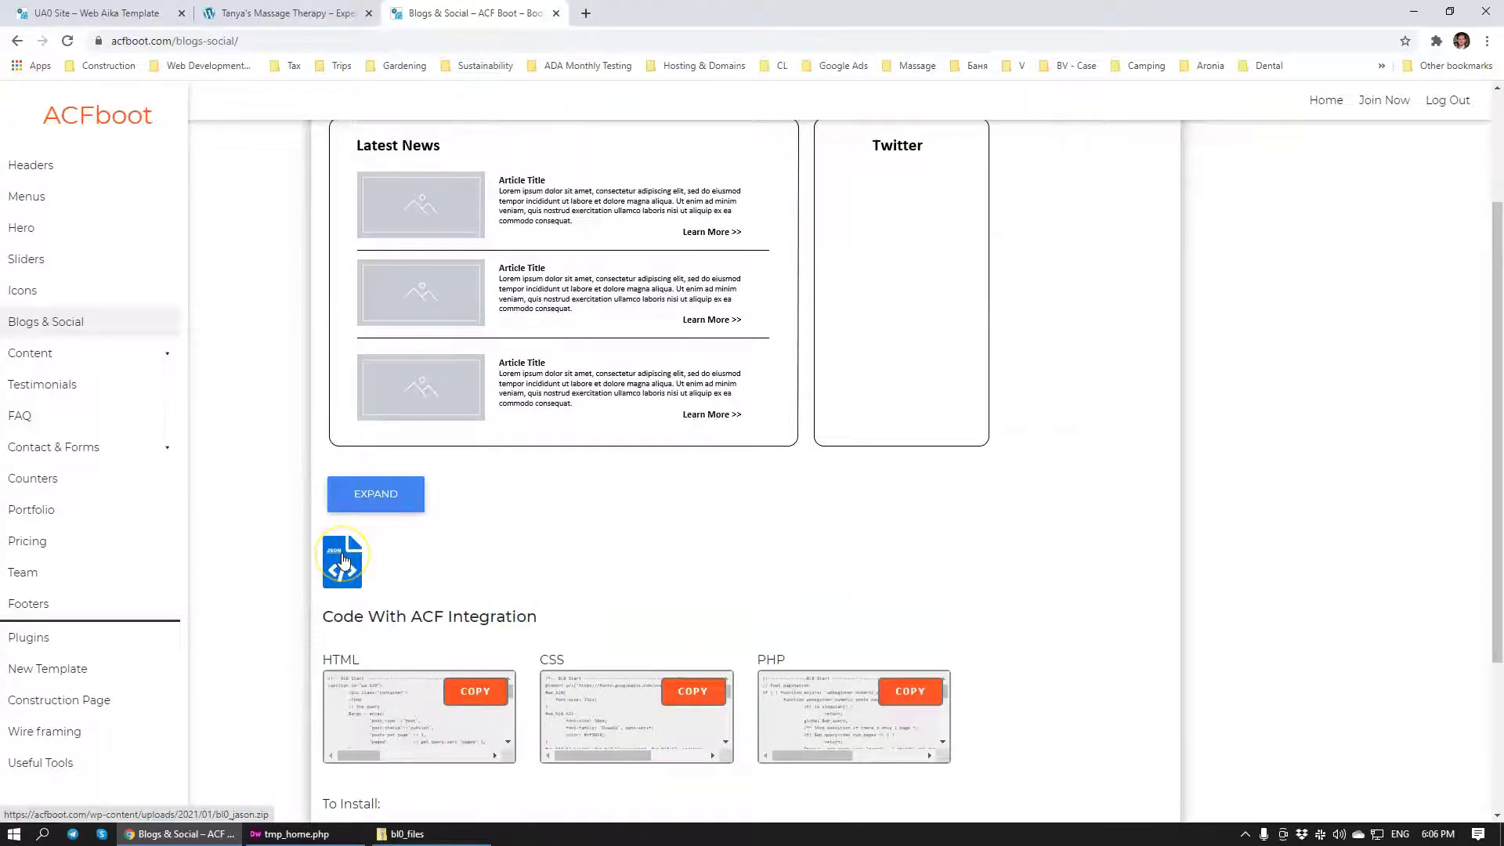
left_click(343, 561)
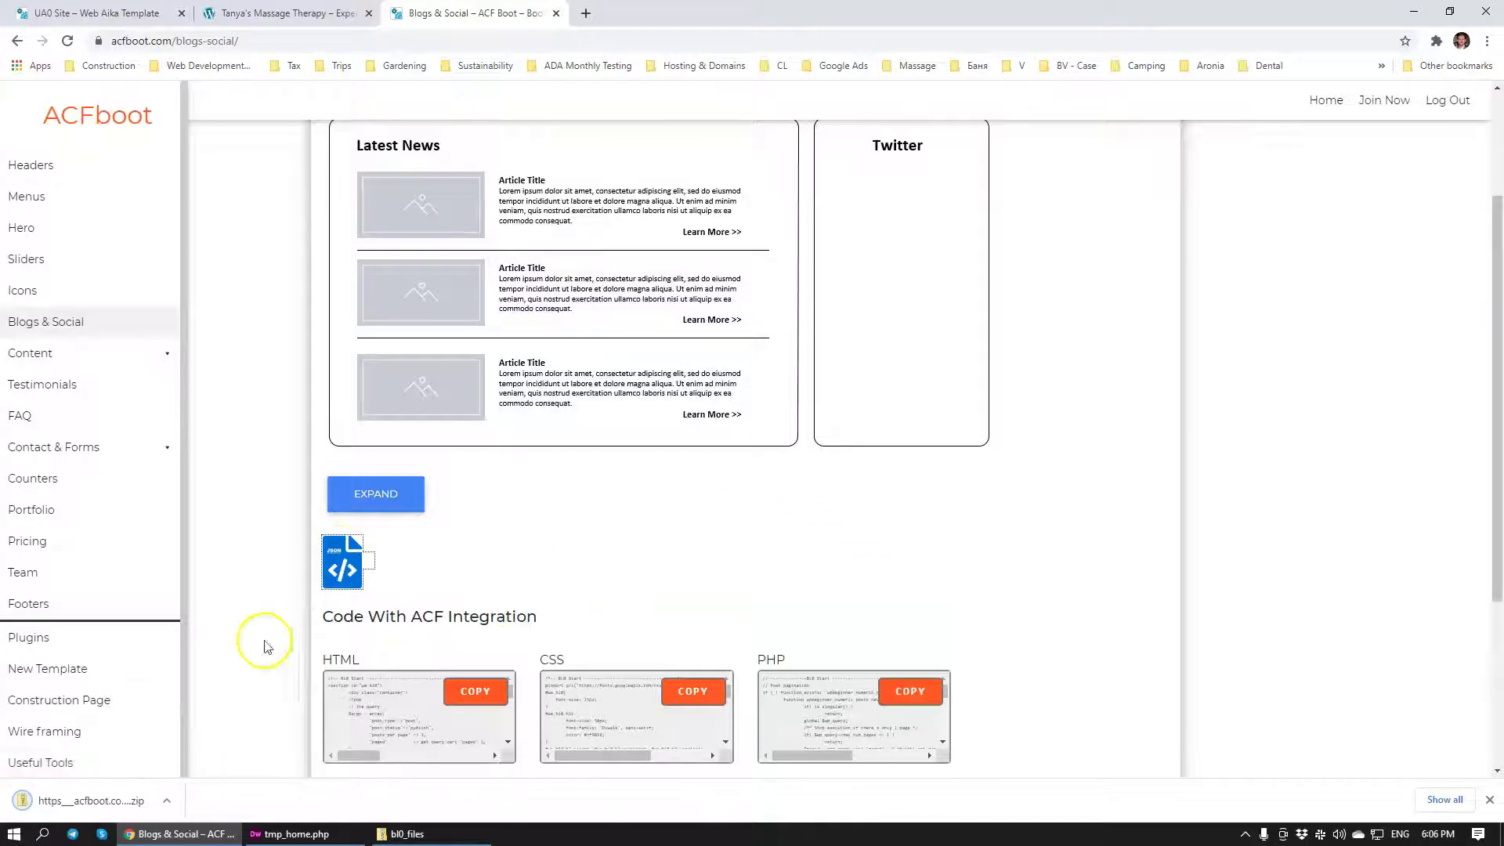
left_click(116, 802)
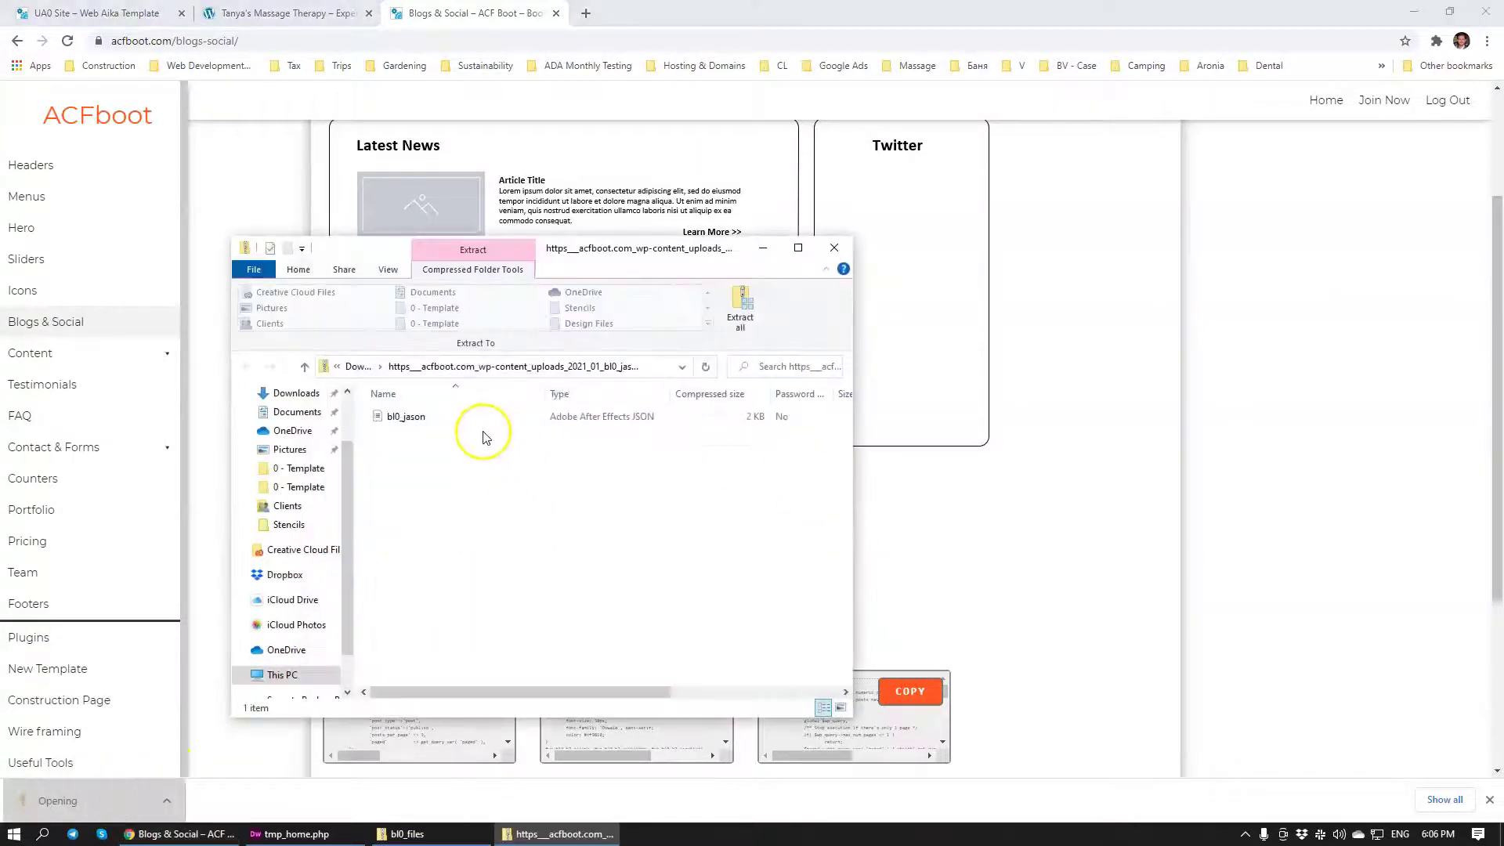
left_click(429, 416)
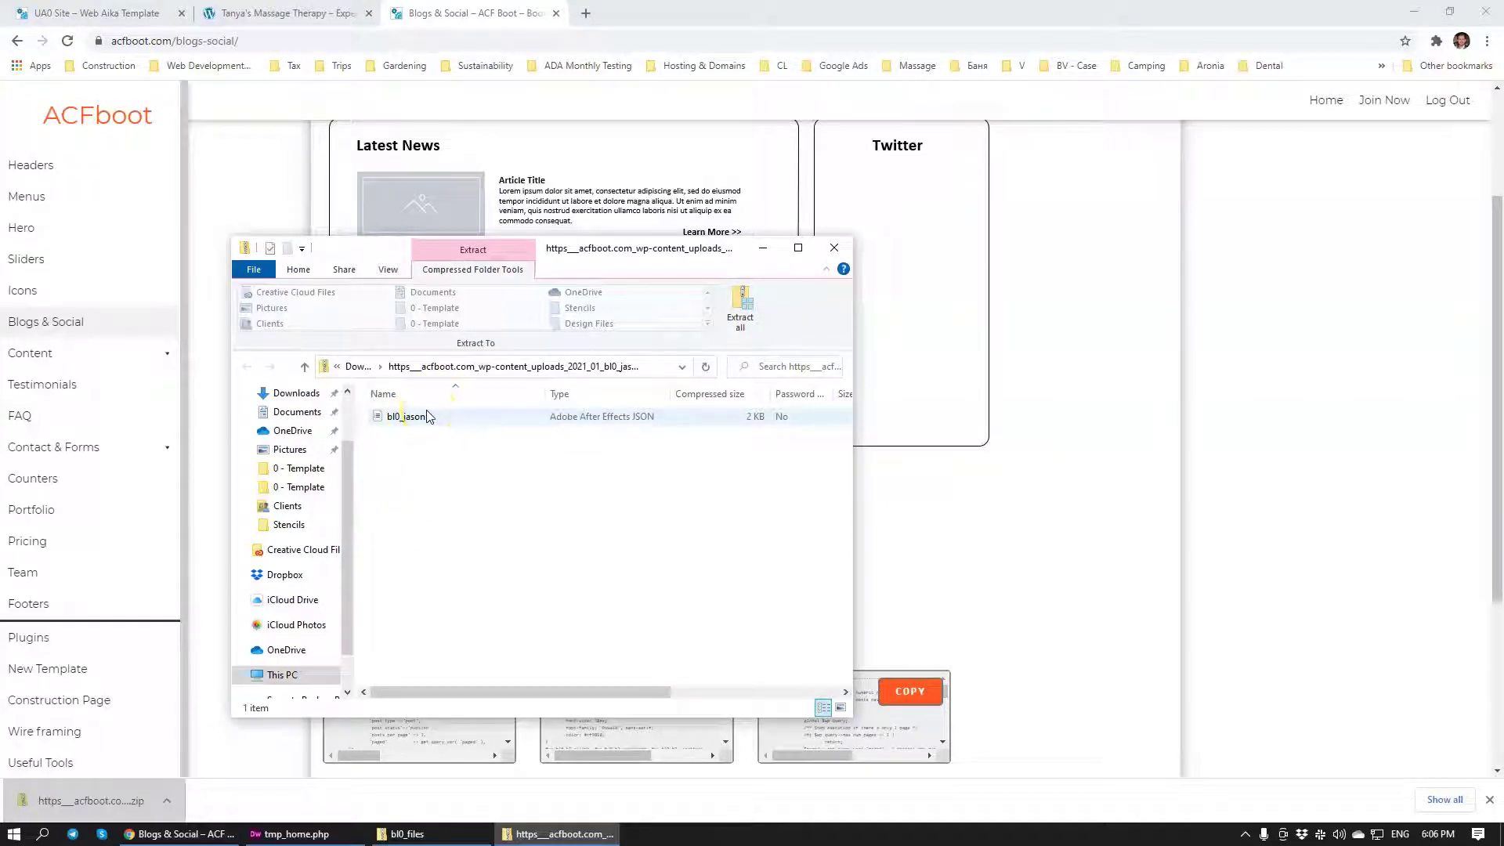
double_click(430, 416)
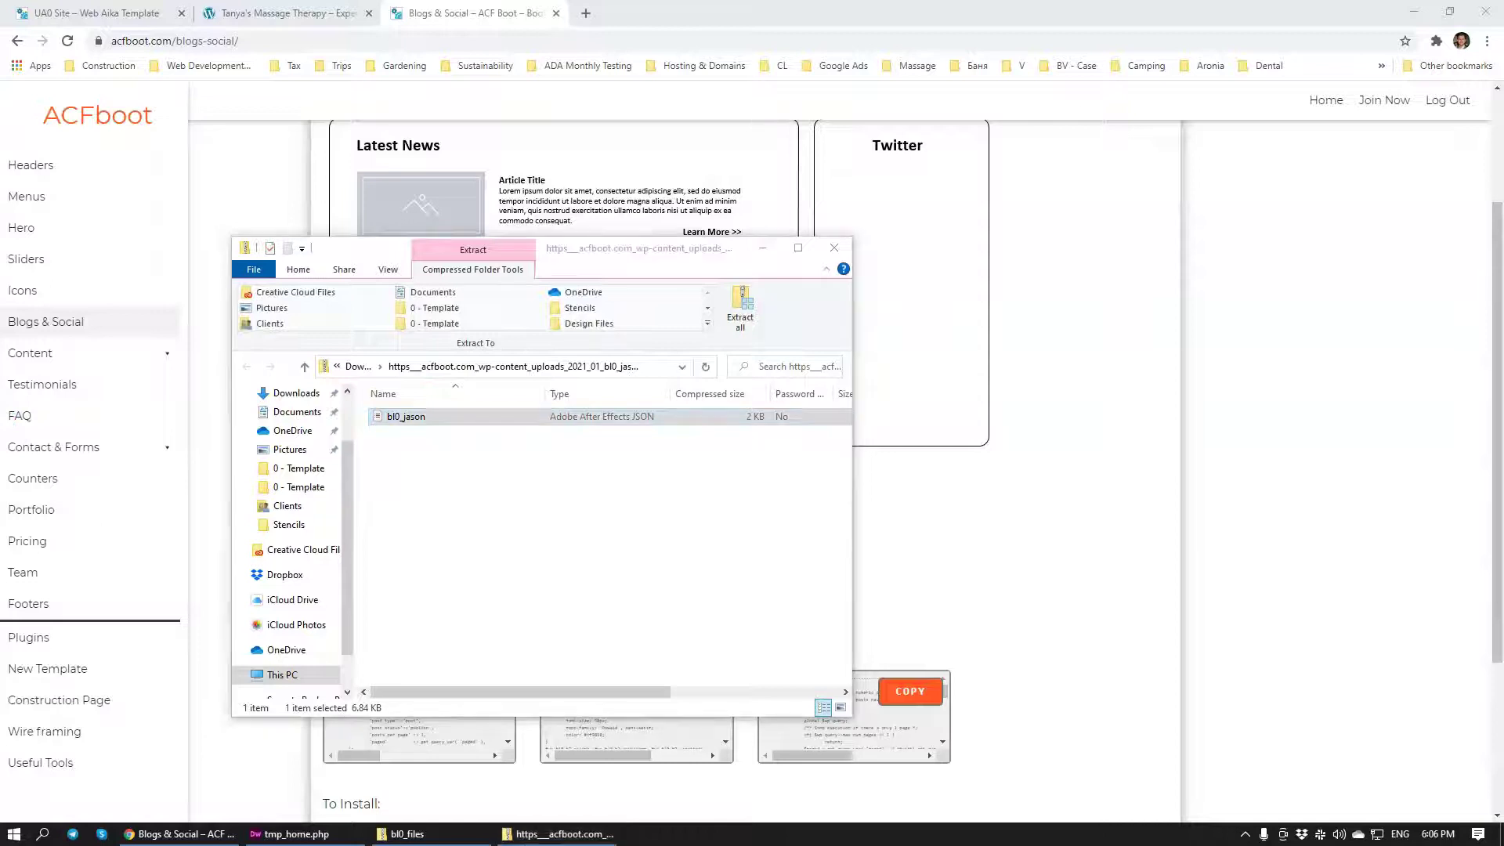
left_click(834, 249)
Step: Close the UA0 Site demo page and return to the massage therapy home page
left_click(298, 16)
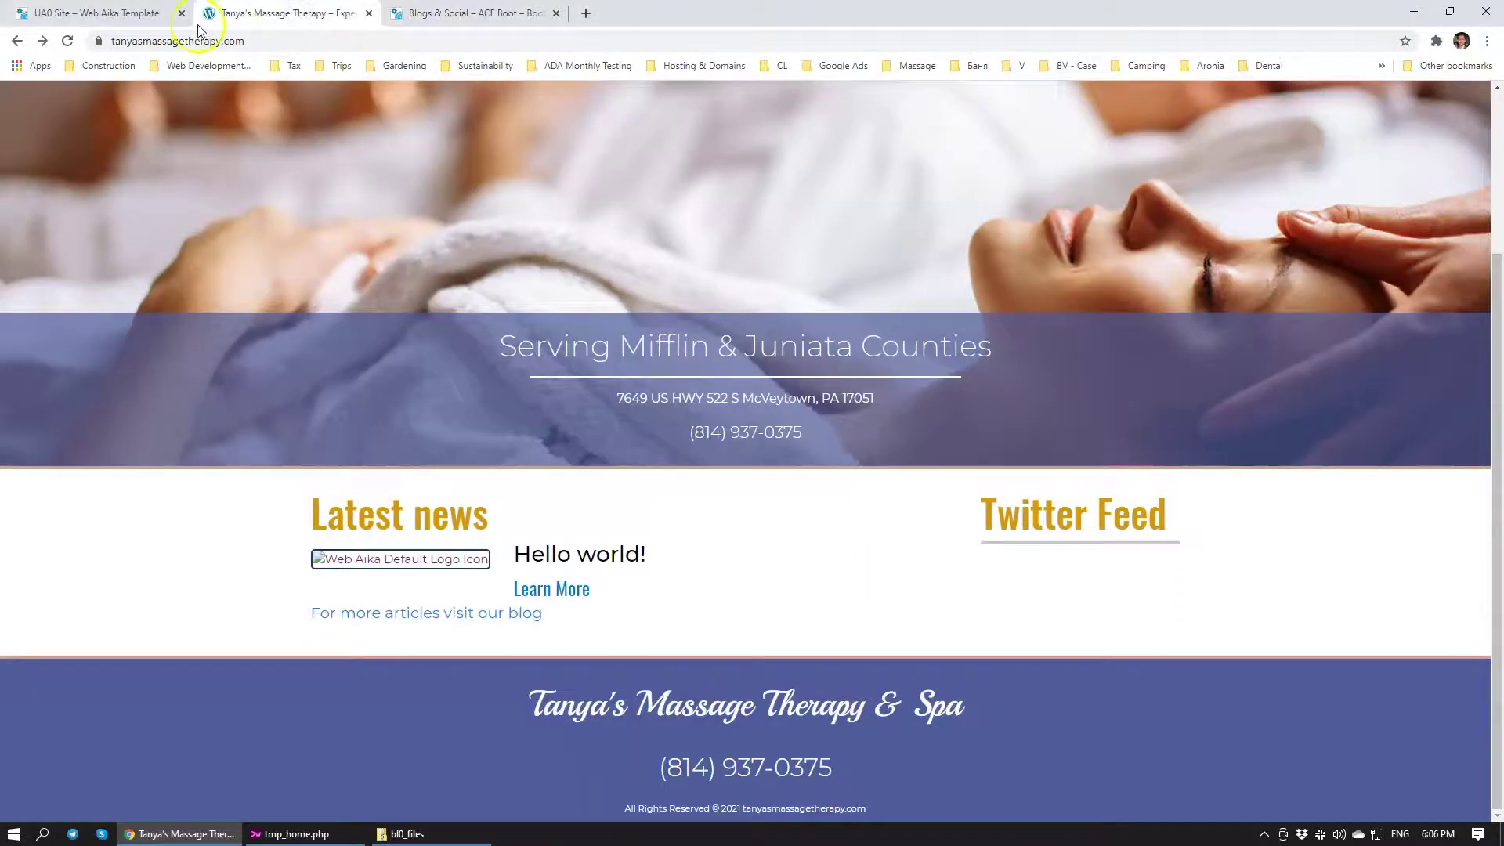
left_click(125, 16)
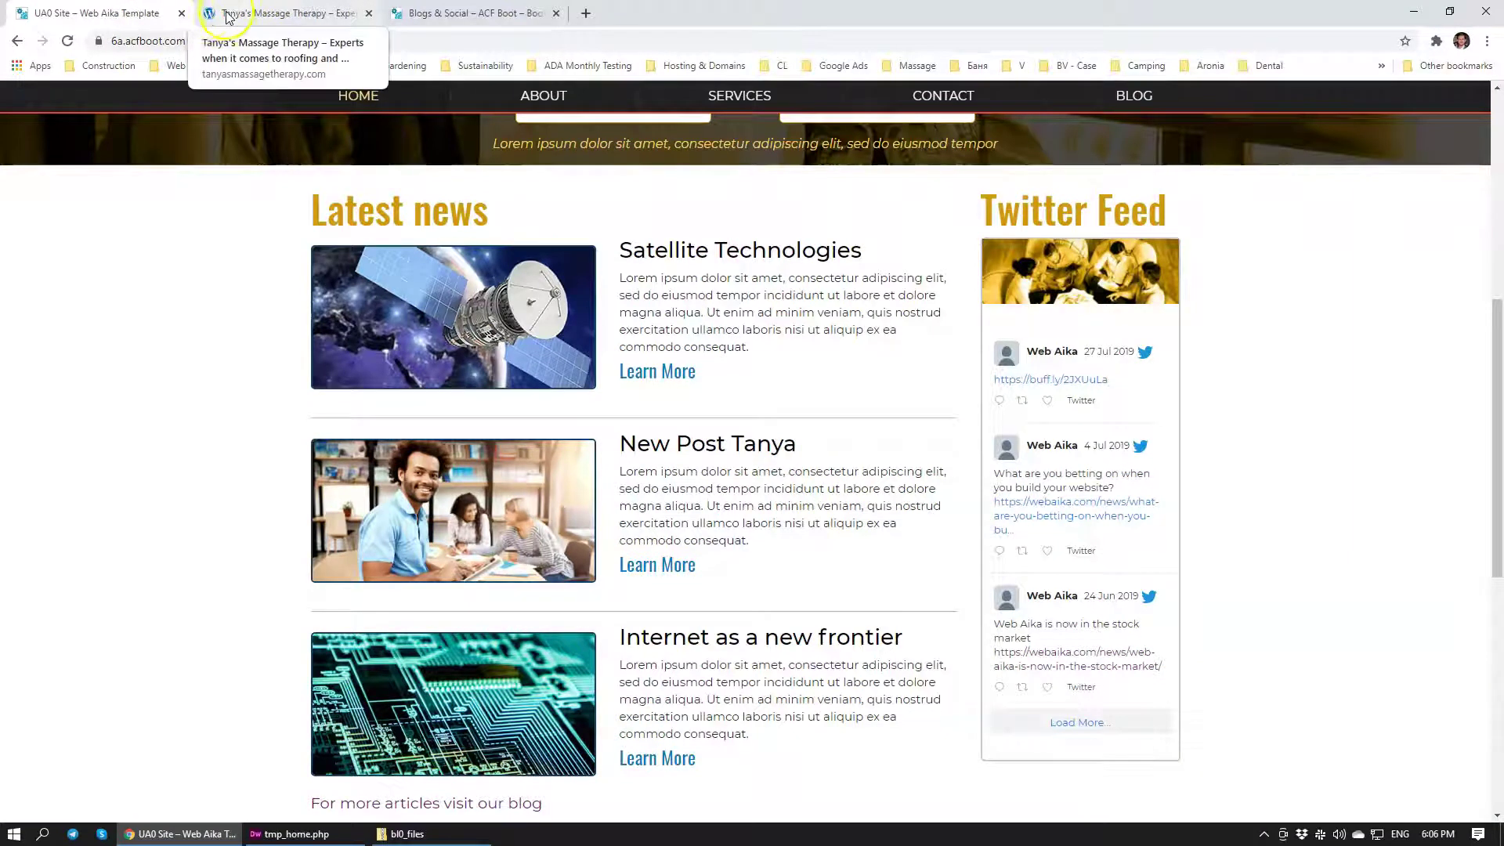
left_click(182, 13)
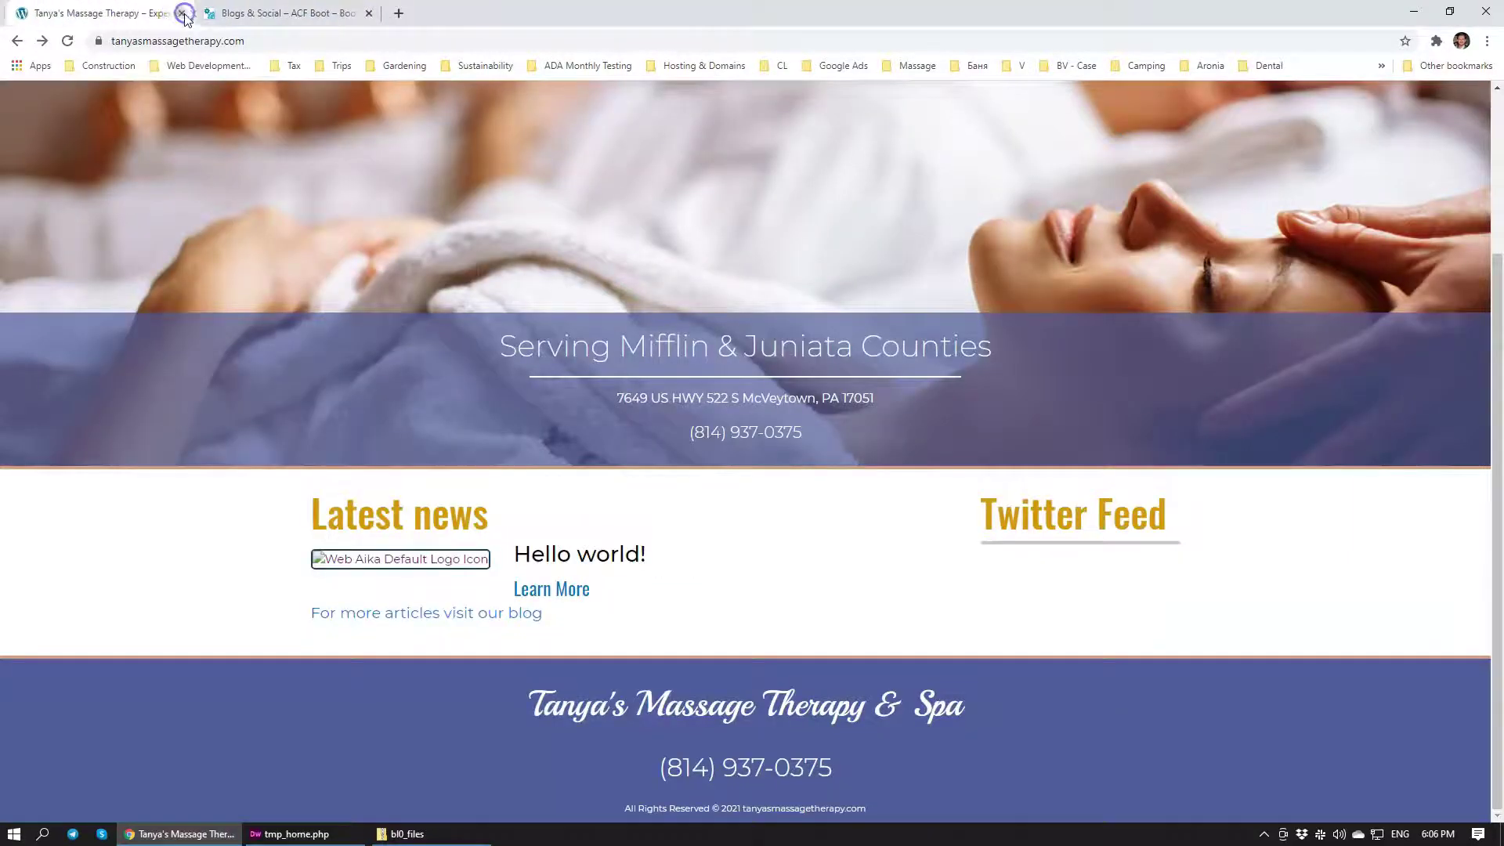
Step: Go to the site's /wp-admin address and log in to WordPress with the prefilled credentials
left_click(286, 40)
left_click(324, 41)
type("/wp-admin")
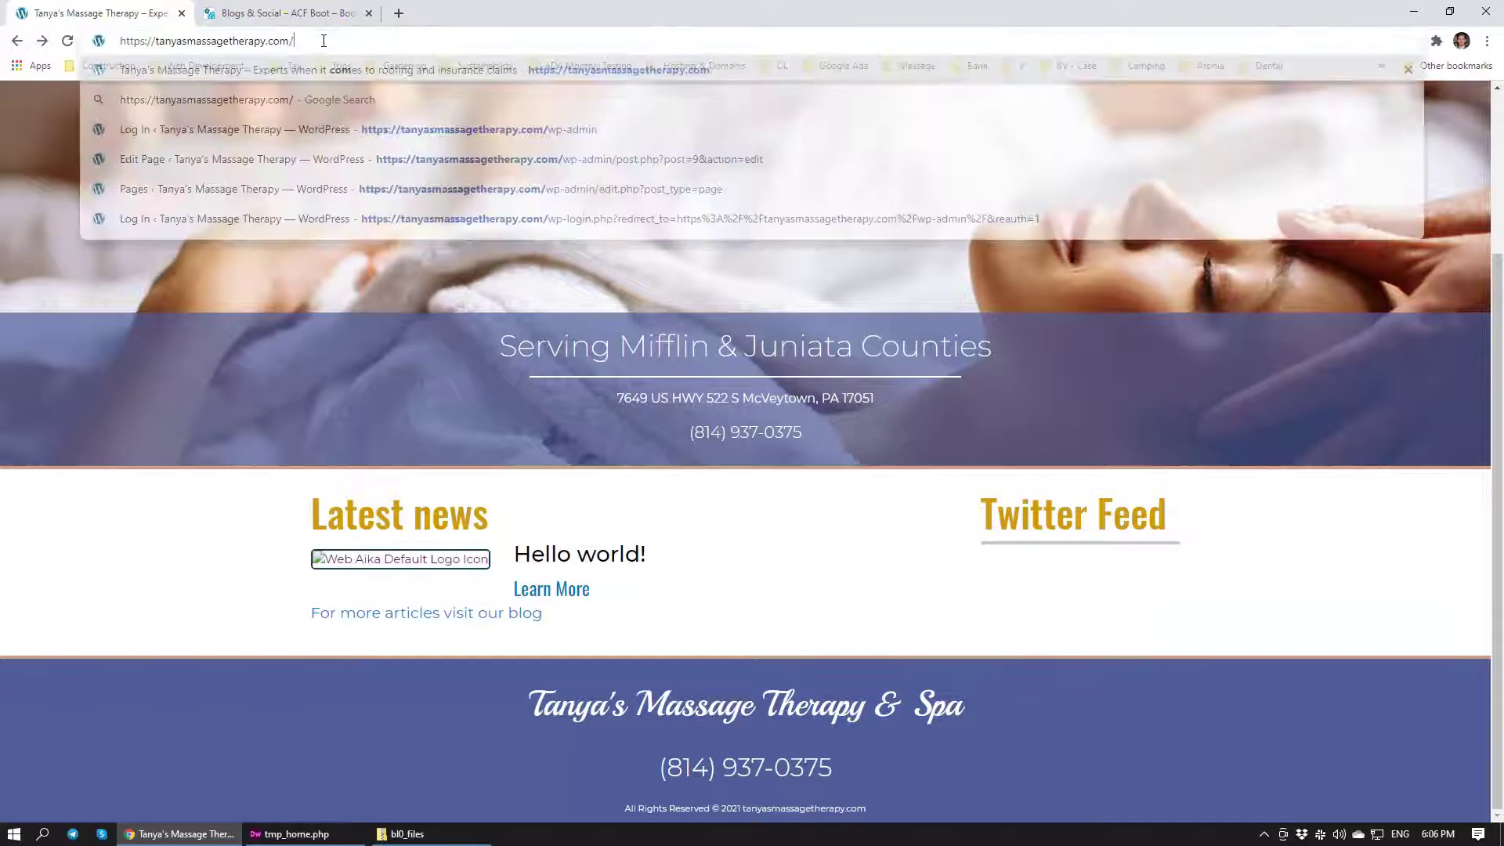
key("Return")
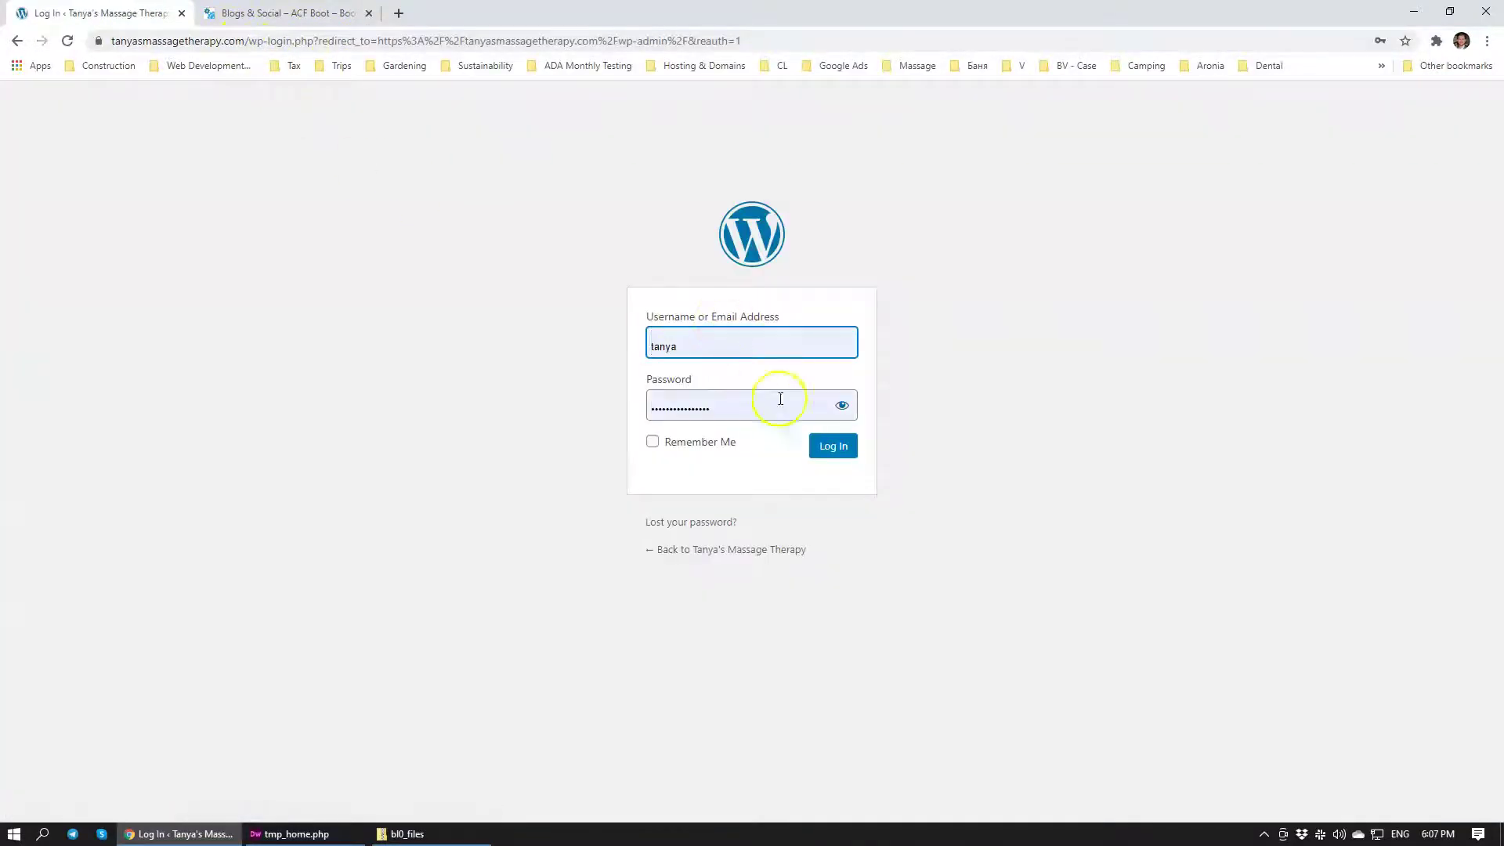
left_click(833, 448)
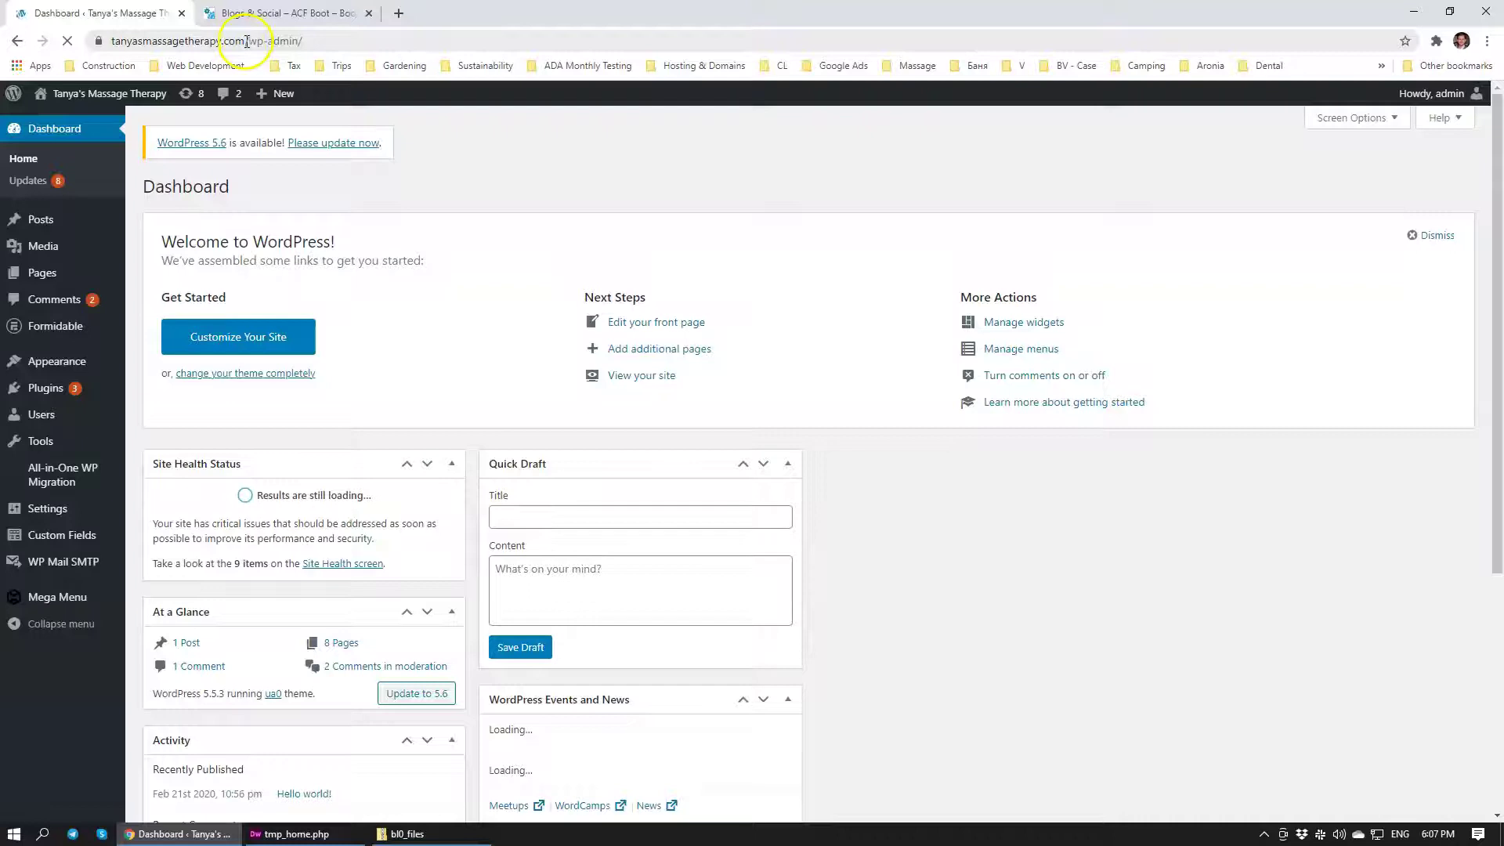
Step: Open the Custom Fields Tools page in WordPress, and check the JSON import instruction on the ACFboot page
mouse_move(84, 533)
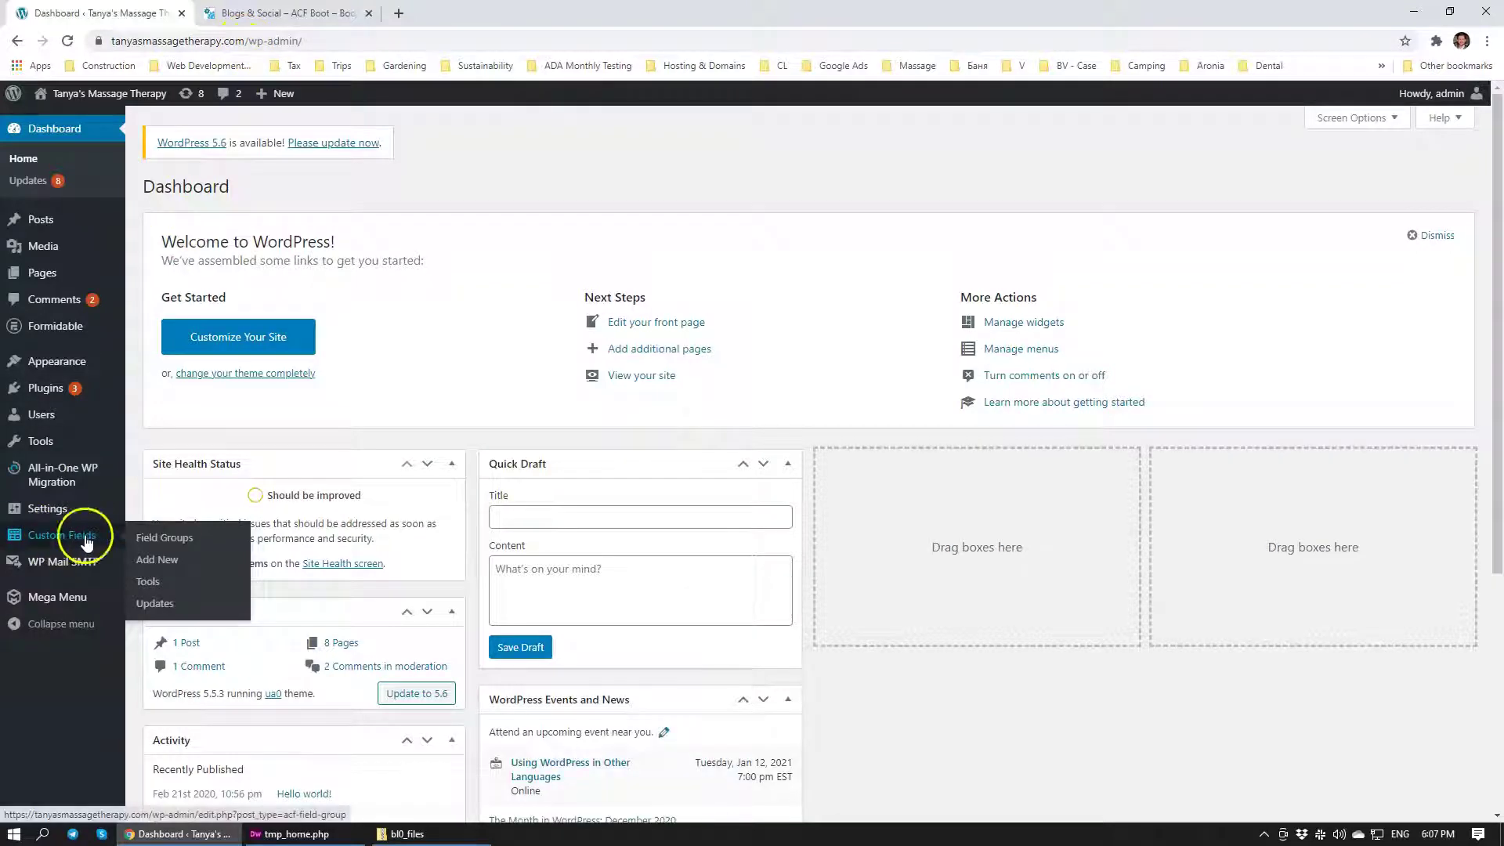
left_click(151, 583)
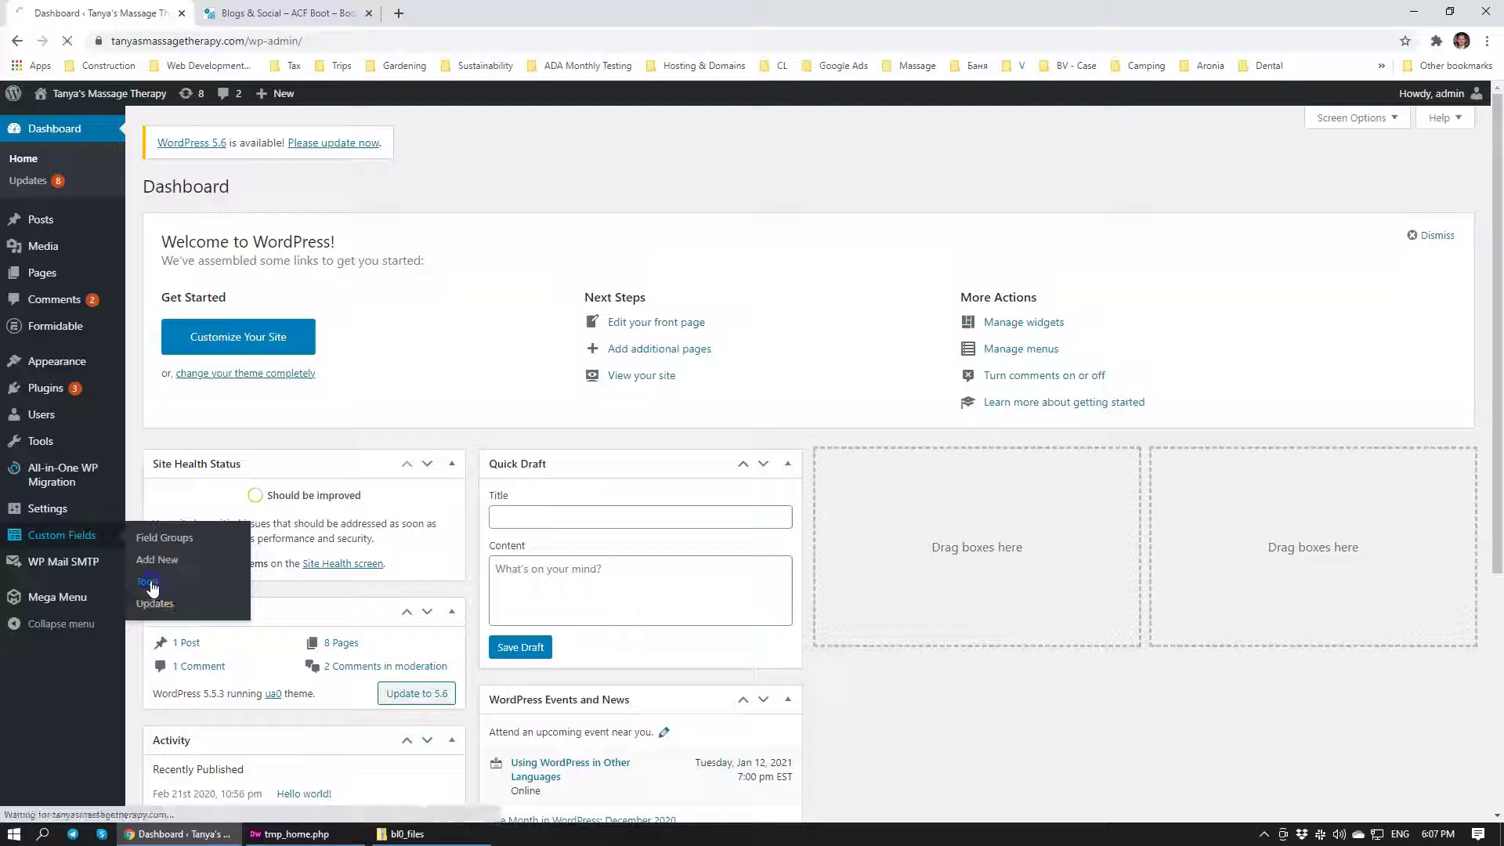
left_click(282, 14)
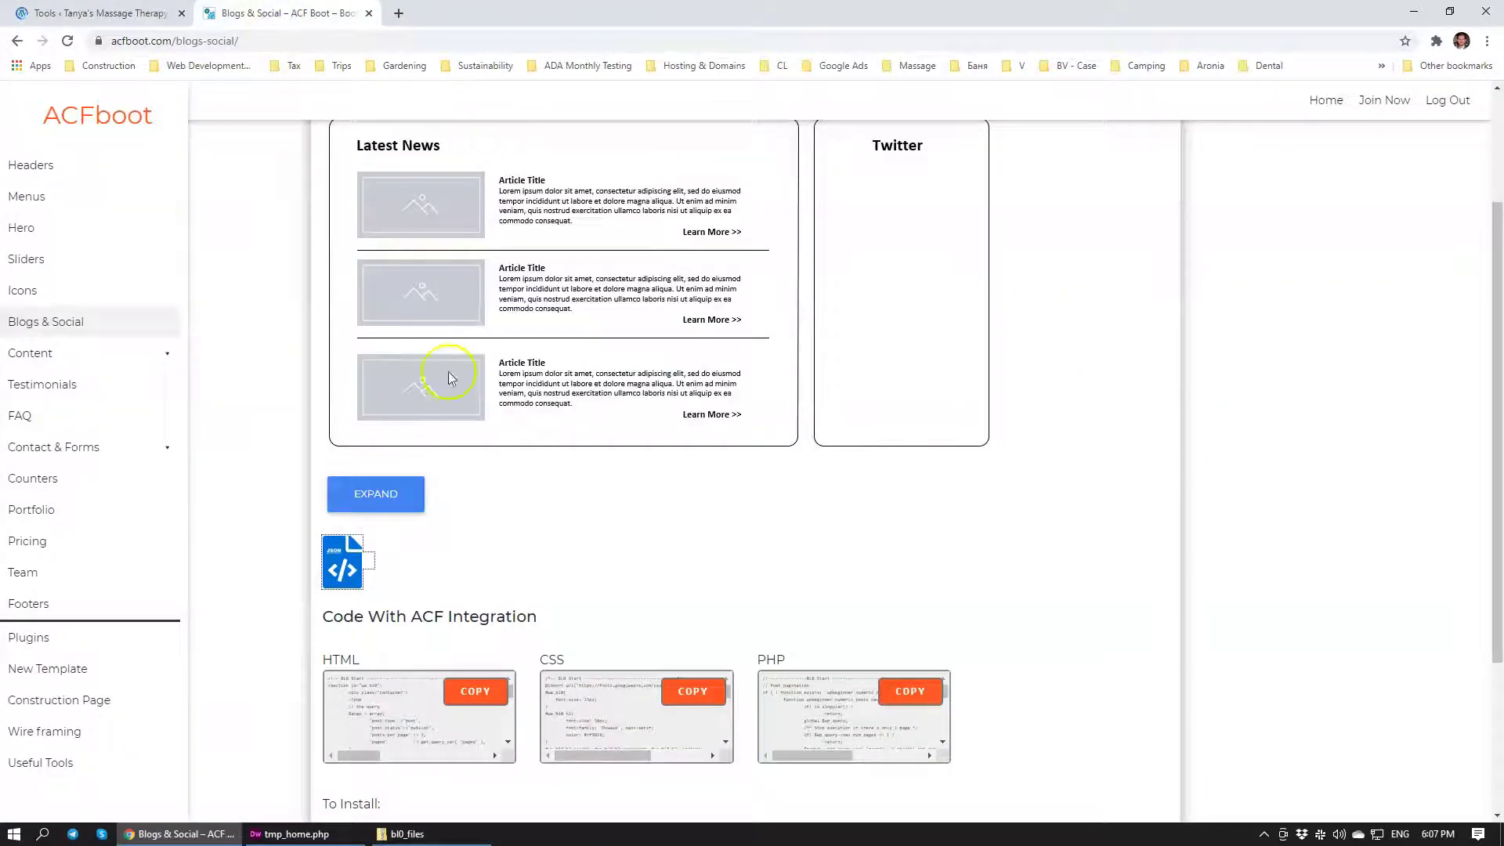
scroll(476, 413, "down", 3)
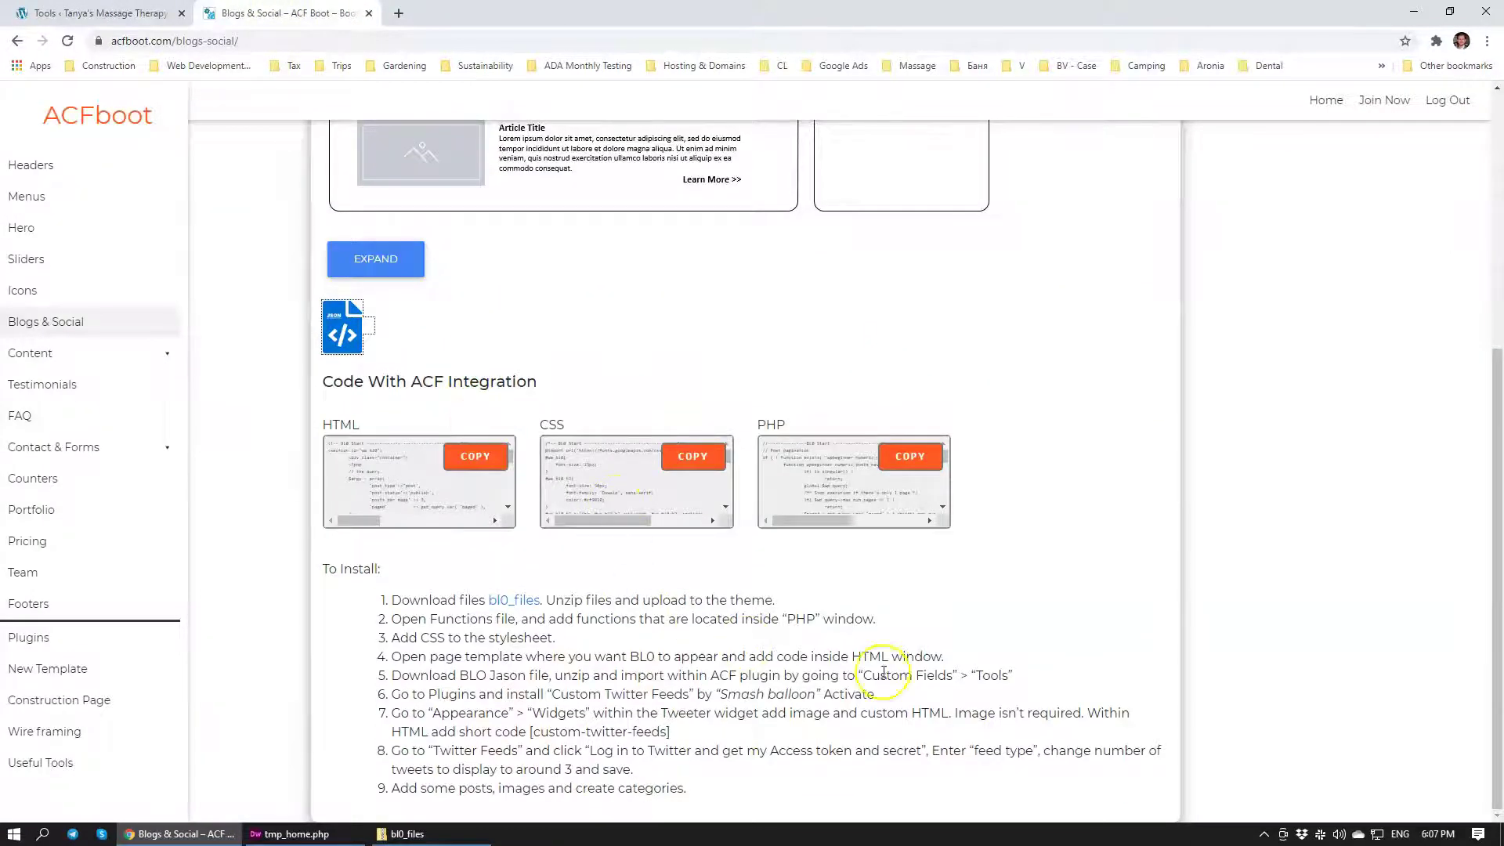
left_click(102, 13)
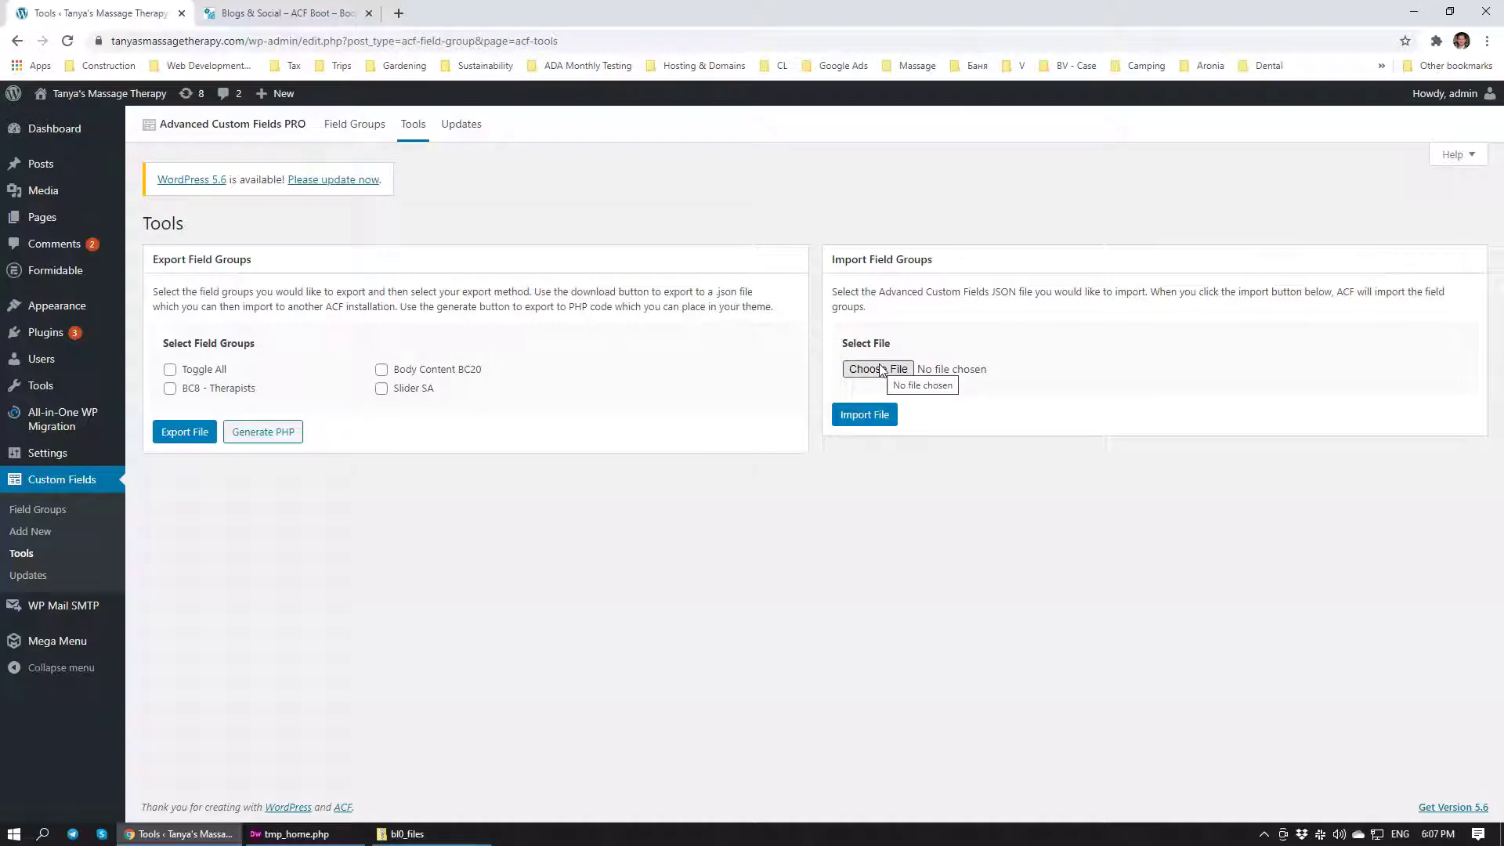
Step: Import the bl0_jason file from the Desktop into Advanced Custom Fields as field groups
left_click(880, 369)
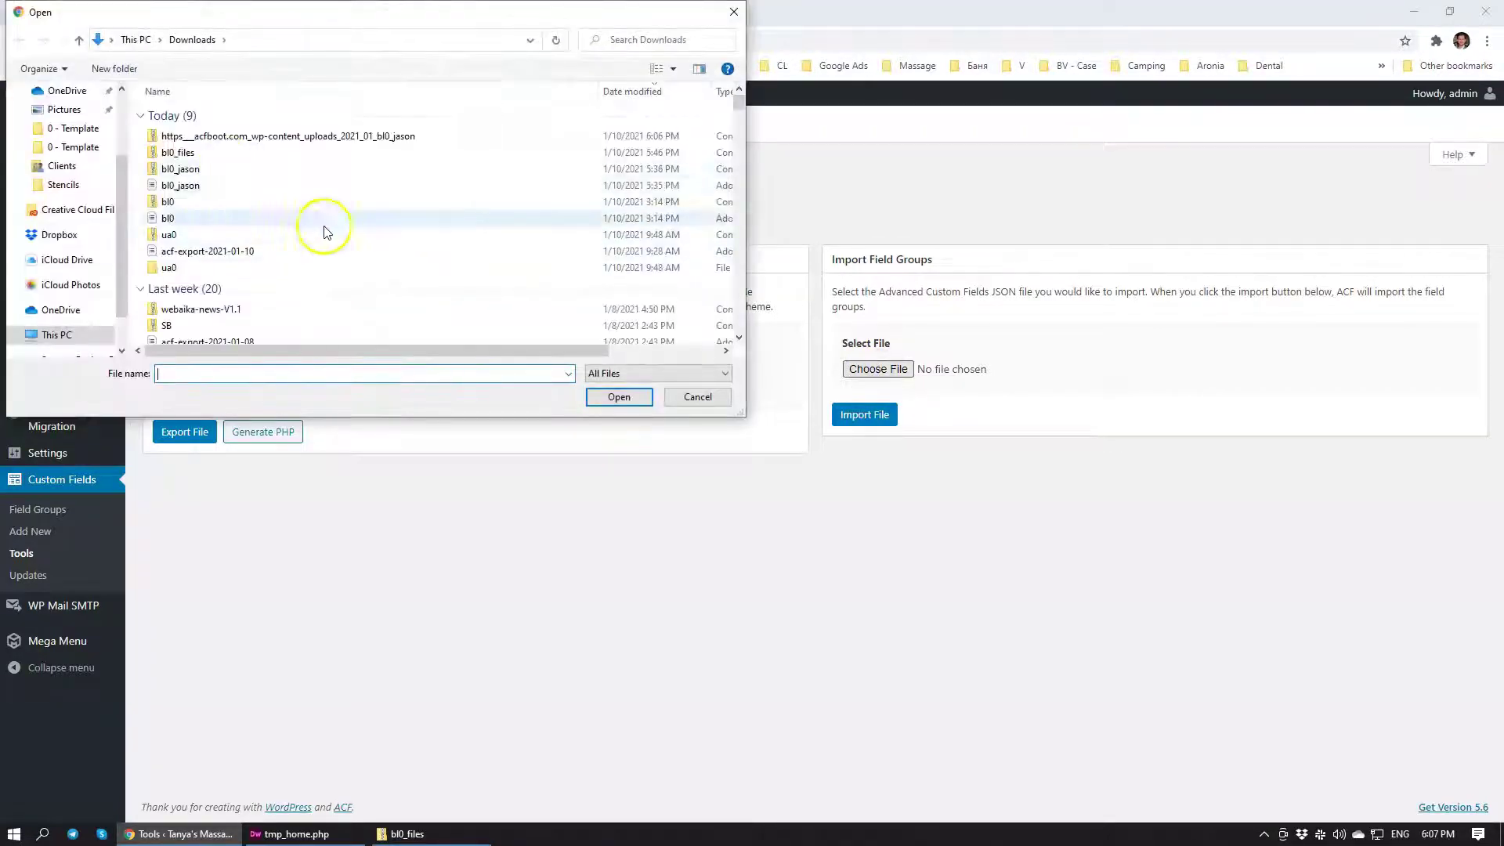
scroll(66, 117, "up", 3)
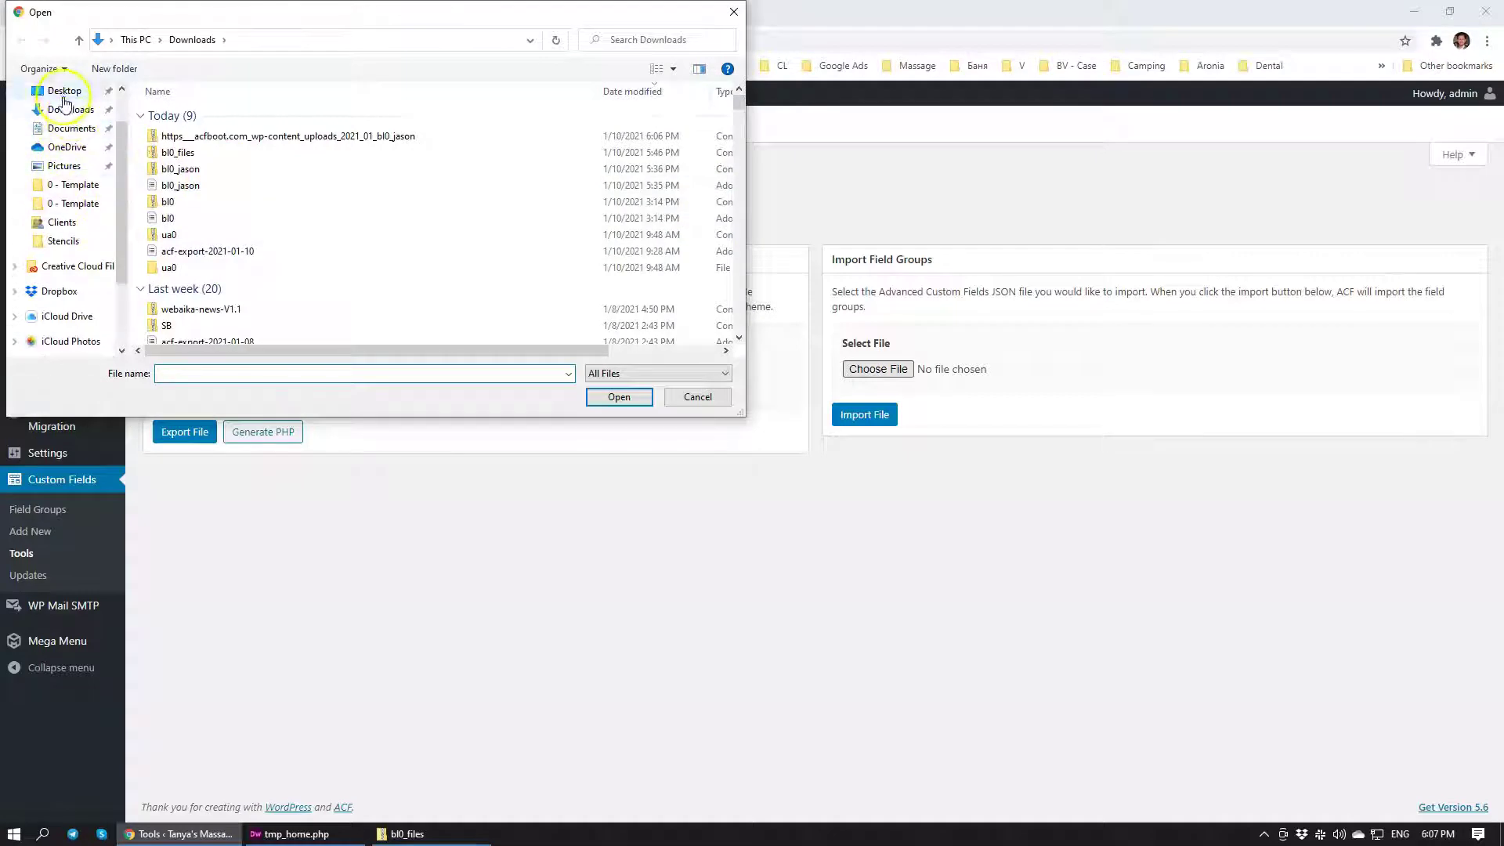
left_click(64, 92)
scroll(259, 200, "down", 5)
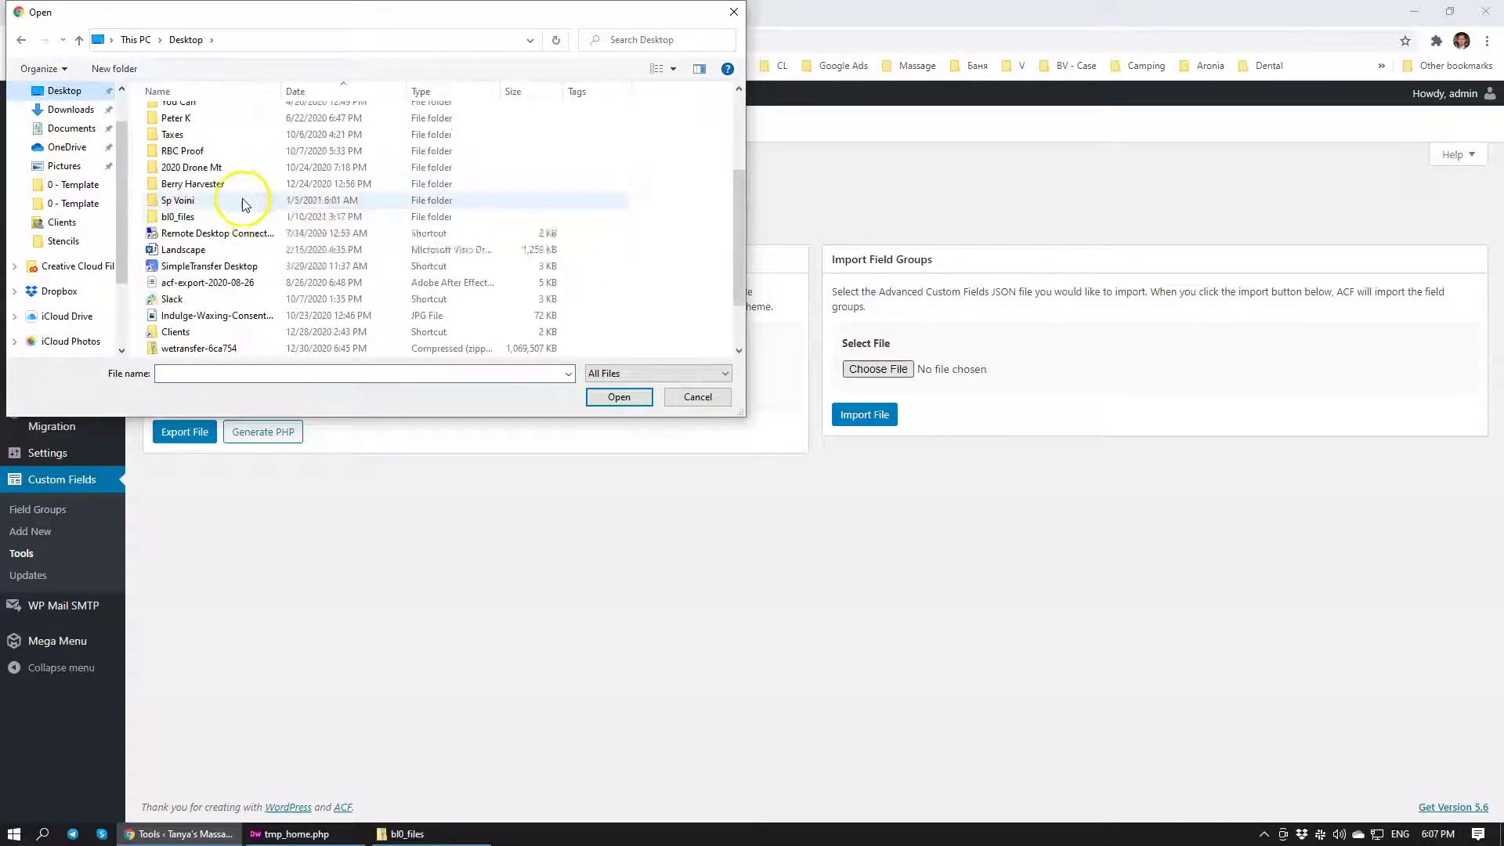
scroll(245, 203, "down", 1)
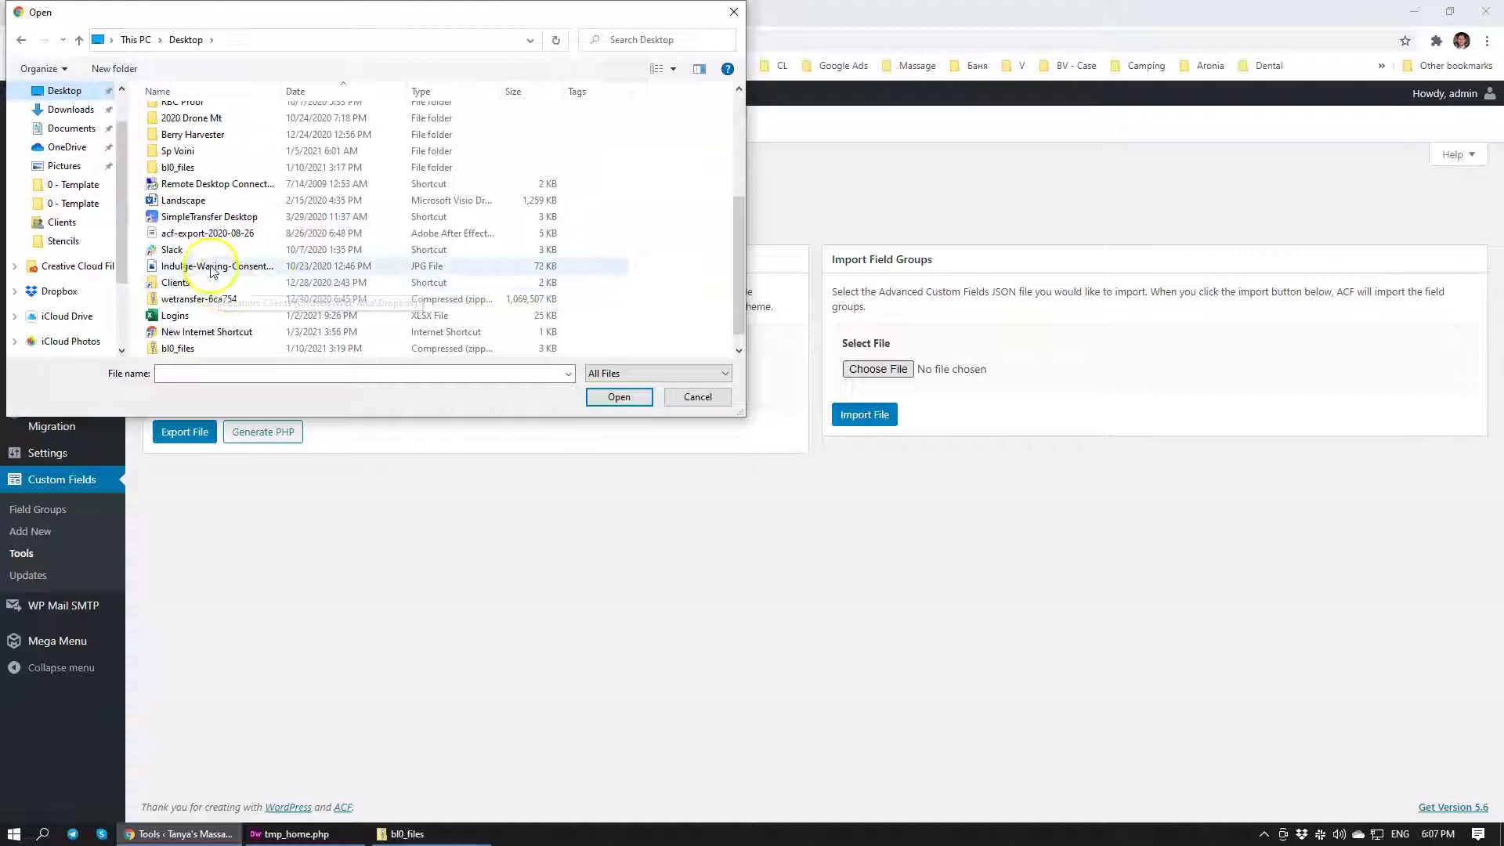
left_click(217, 235)
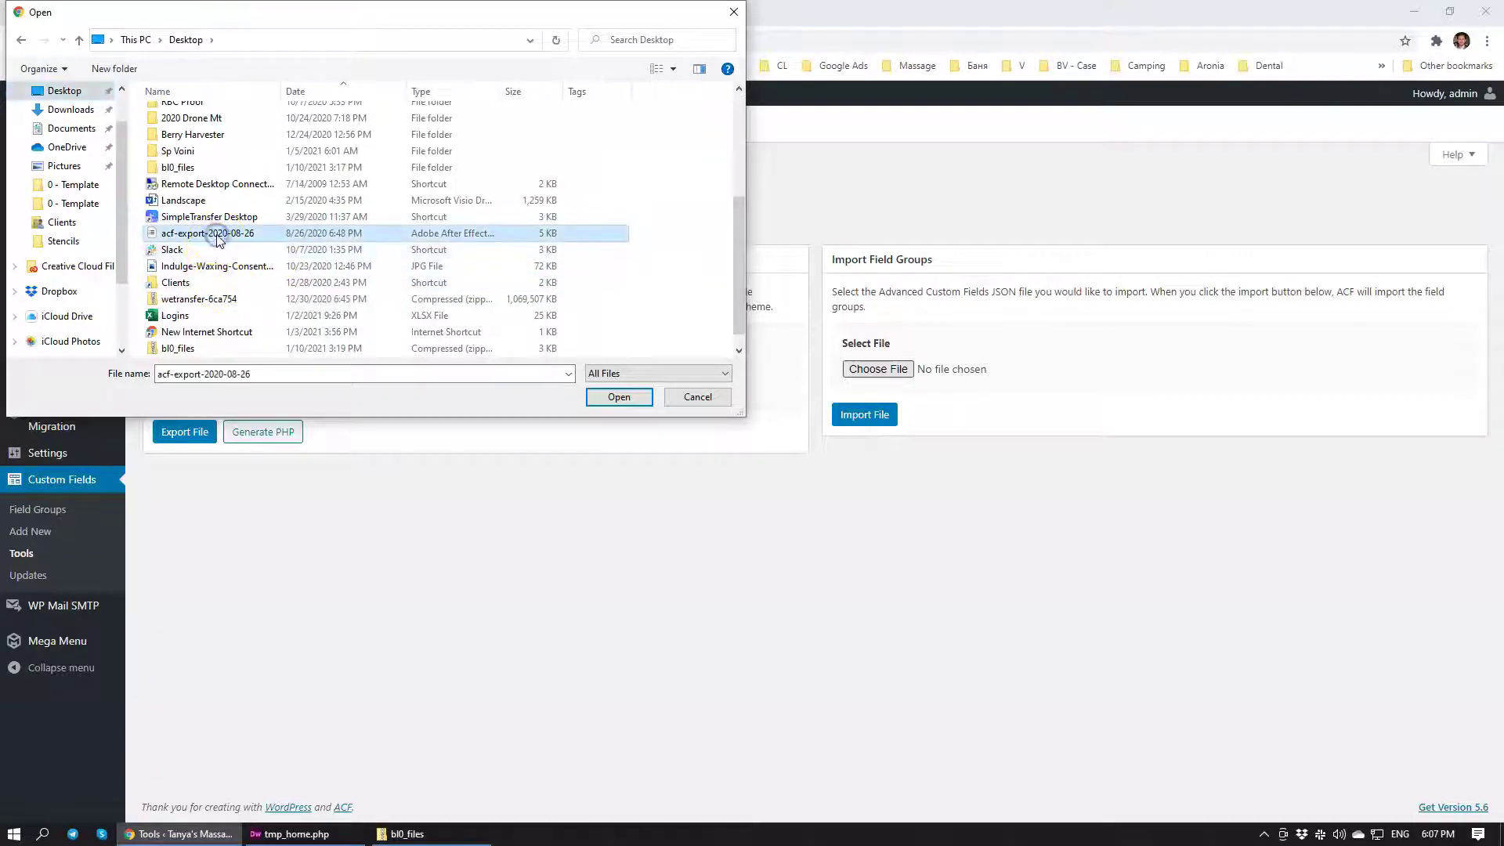
scroll(218, 245, "down", 1)
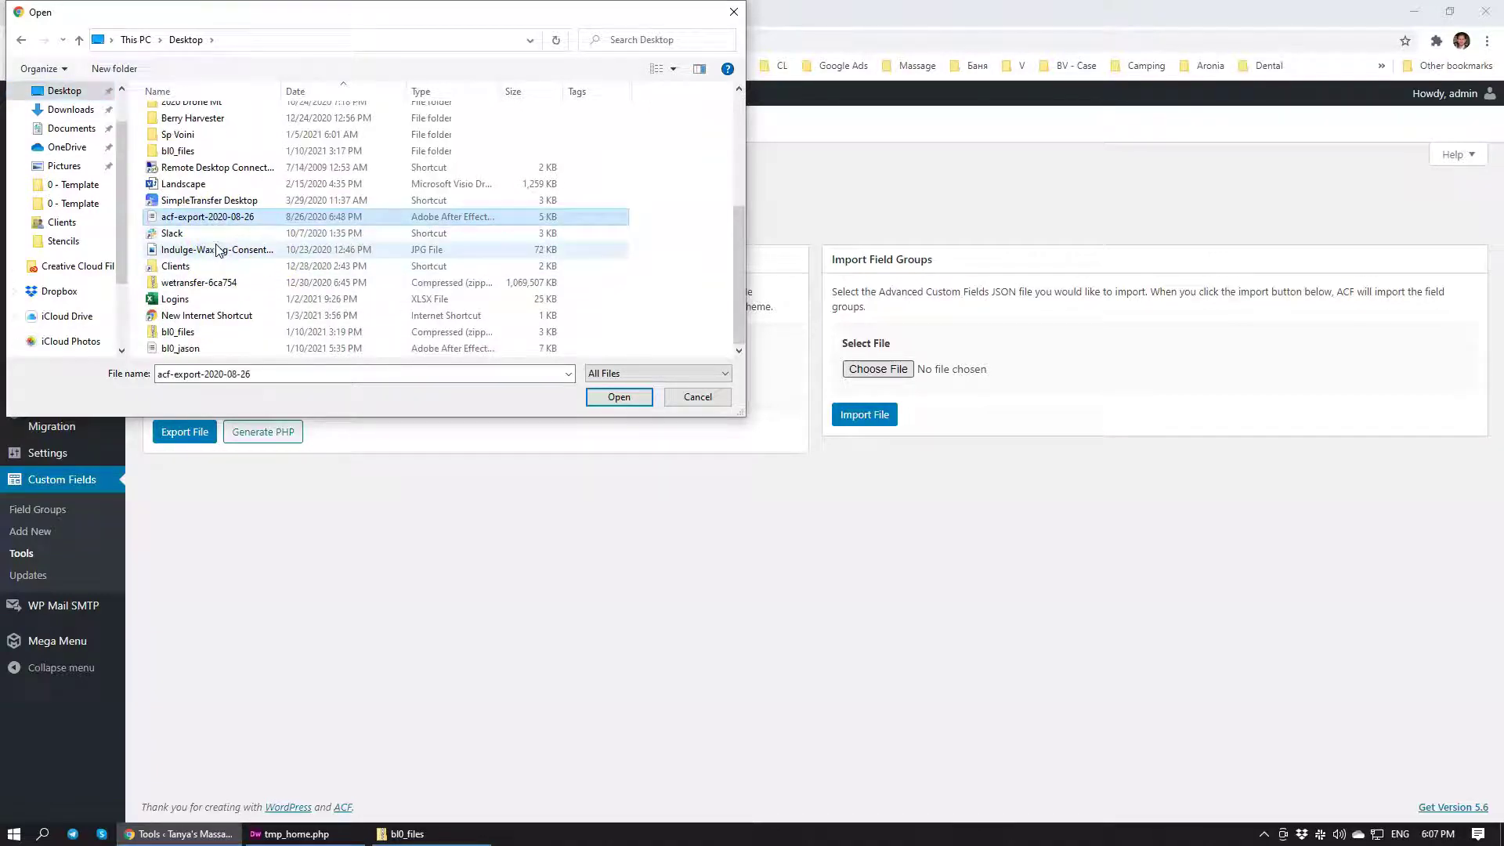
left_click(188, 347)
left_click(619, 397)
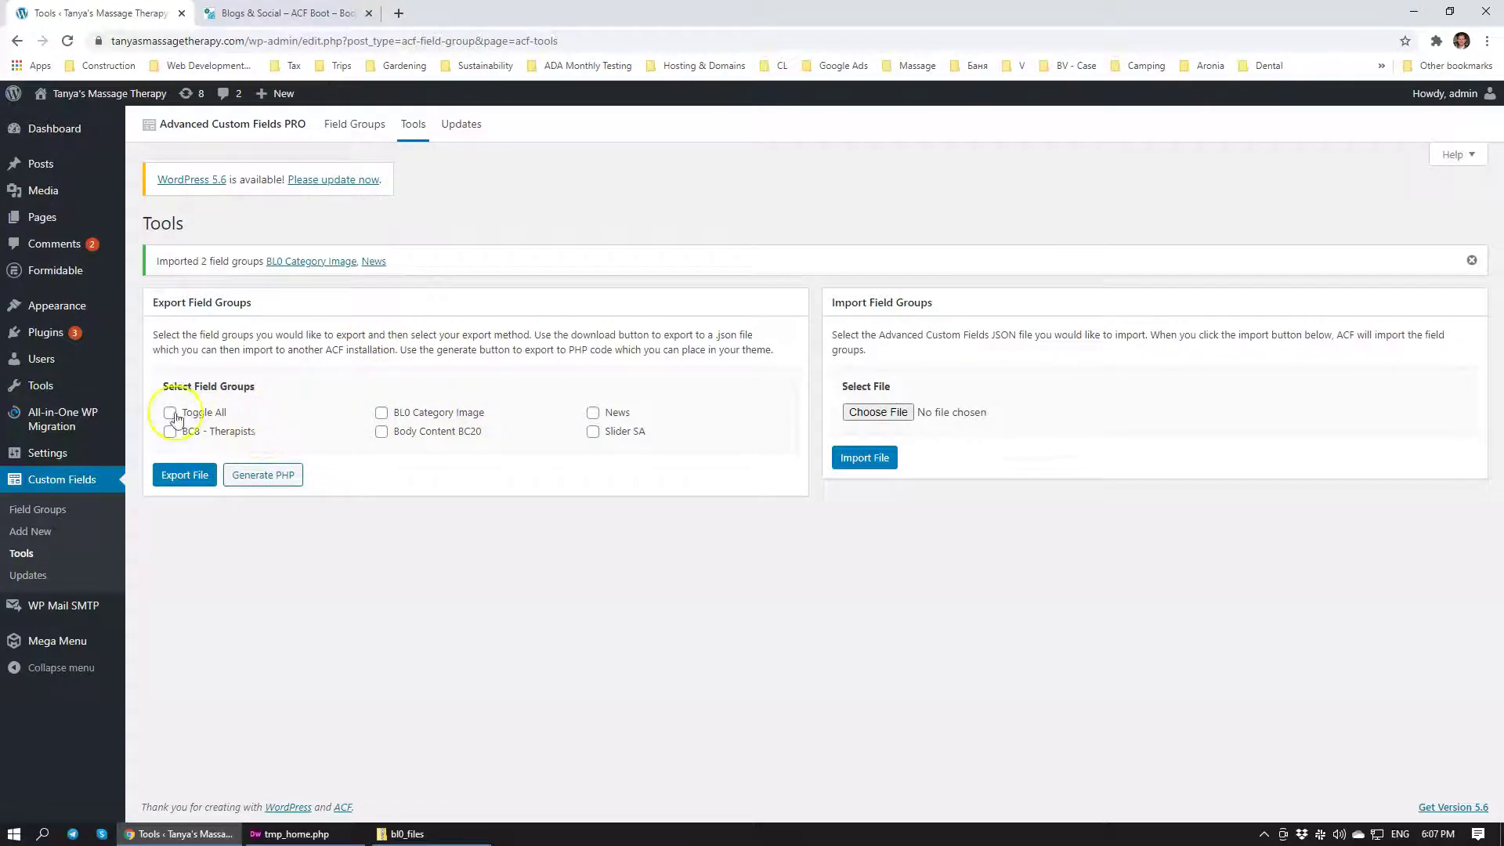
Step: Open the News field group from the Field Groups list and review its fields, location rule and Hide on screen settings
left_click(31, 509)
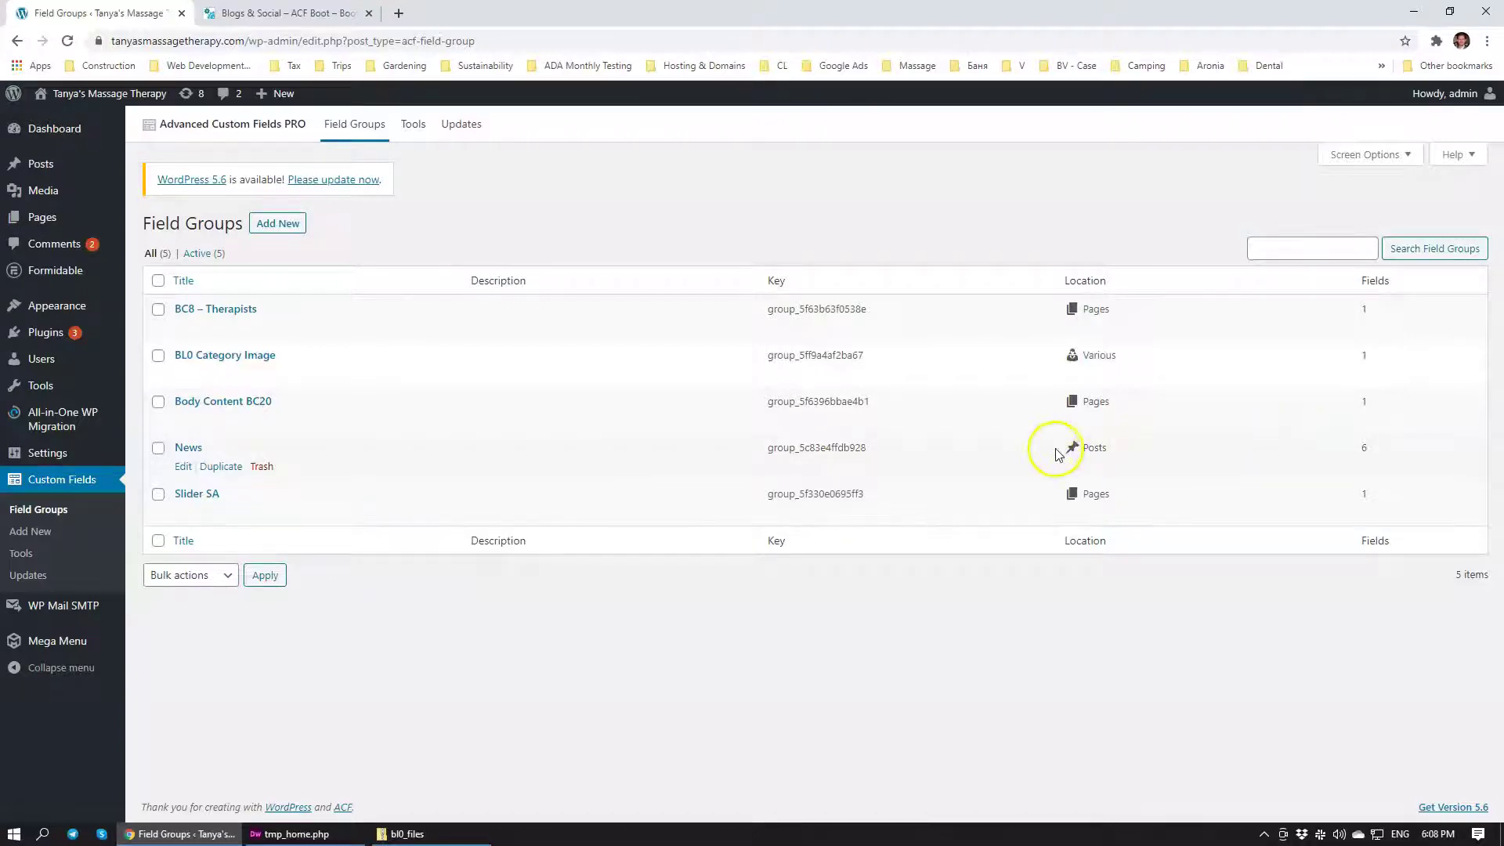
left_click(189, 449)
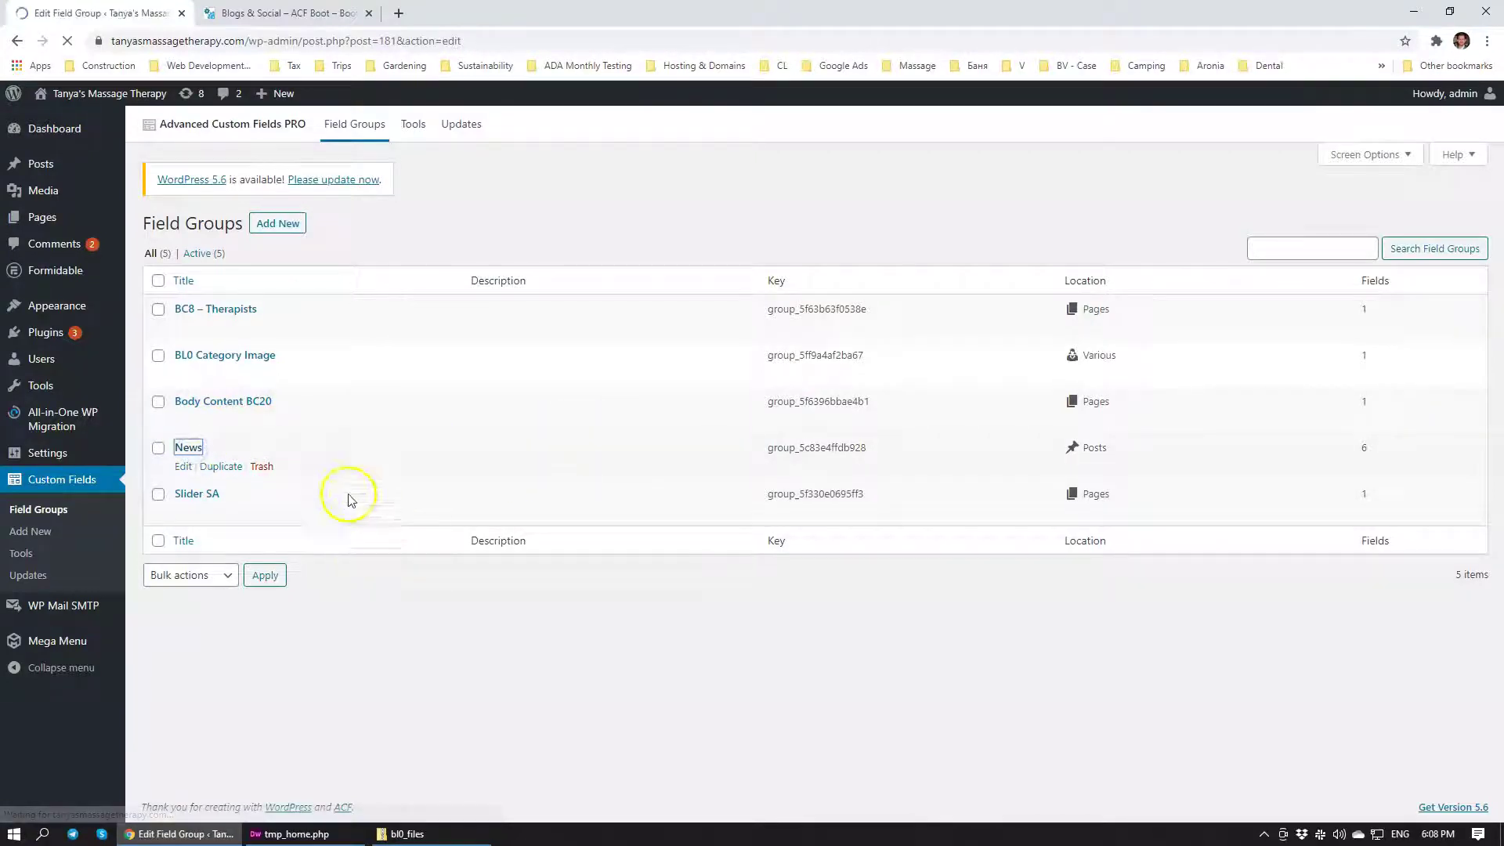
scroll(390, 525, "down", 9)
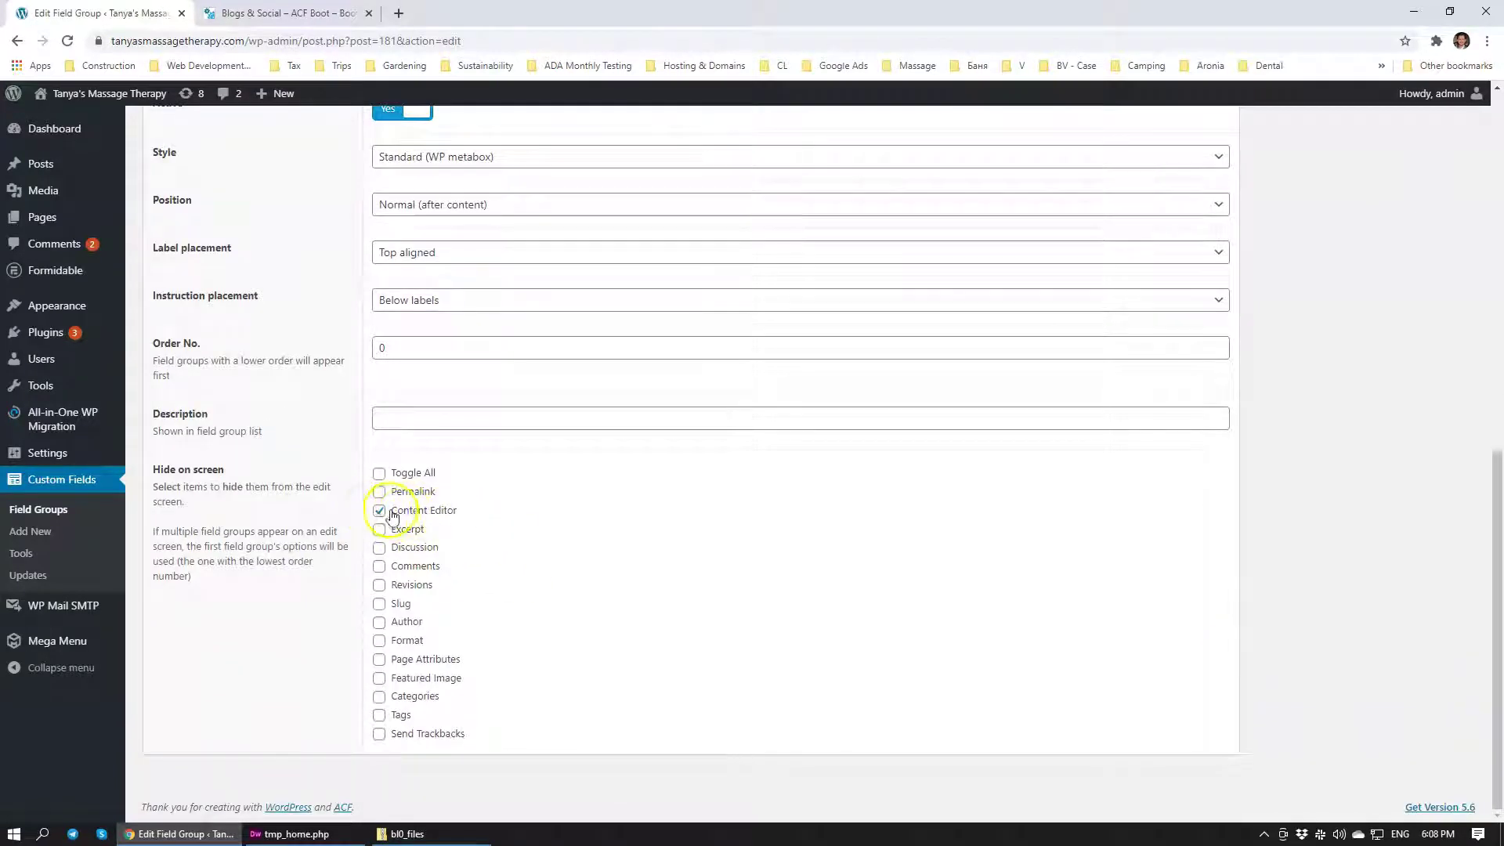
scroll(887, 534, "up", 3)
scroll(887, 534, "up", 6)
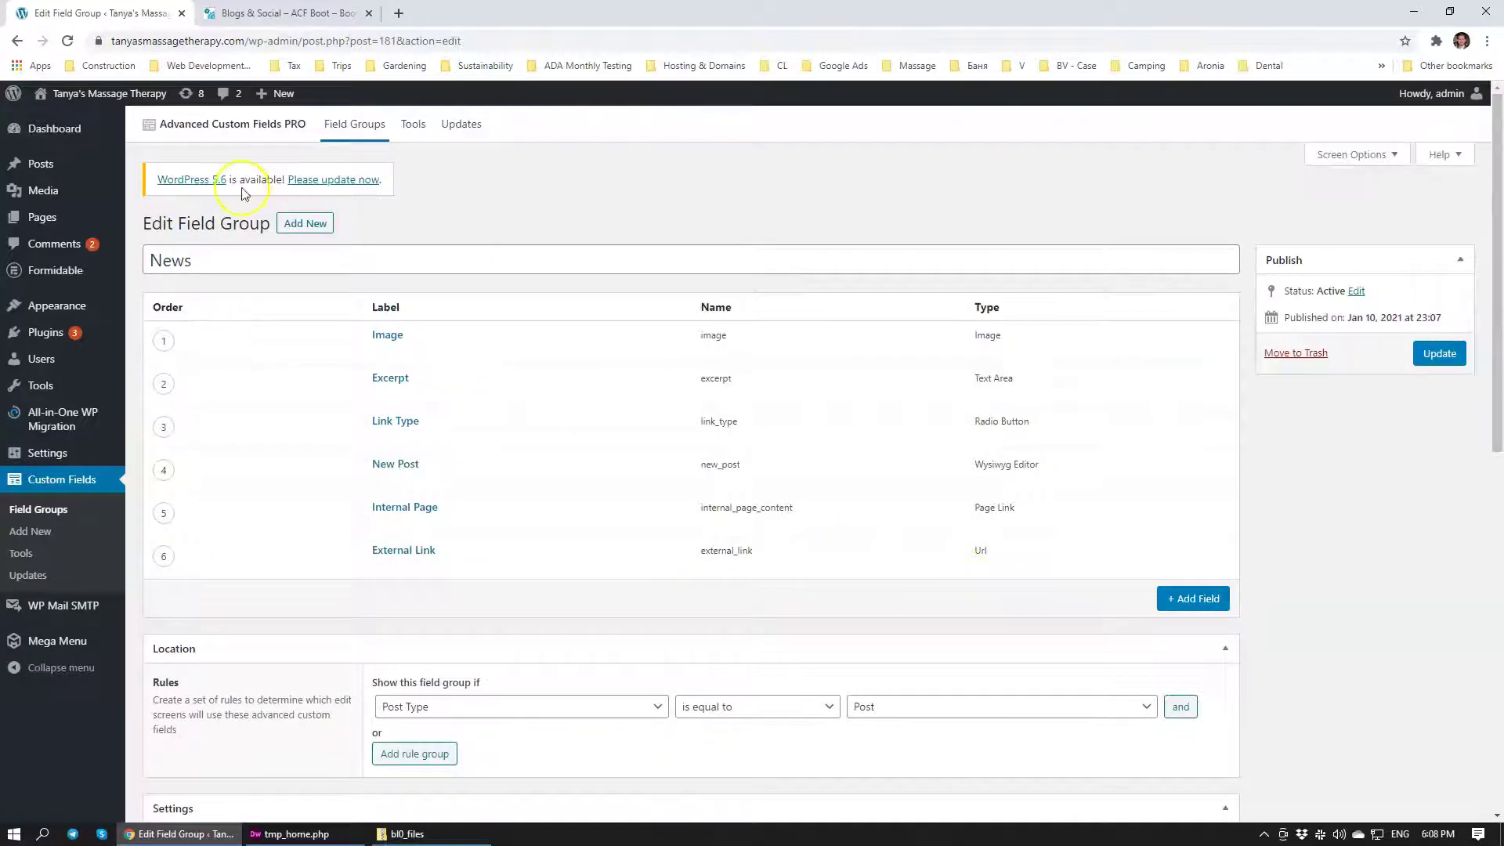
Step: Copy the plugin name "Custom Twitter Feeds" from the ACFboot install instructions and return to the WordPress admin
left_click(252, 12)
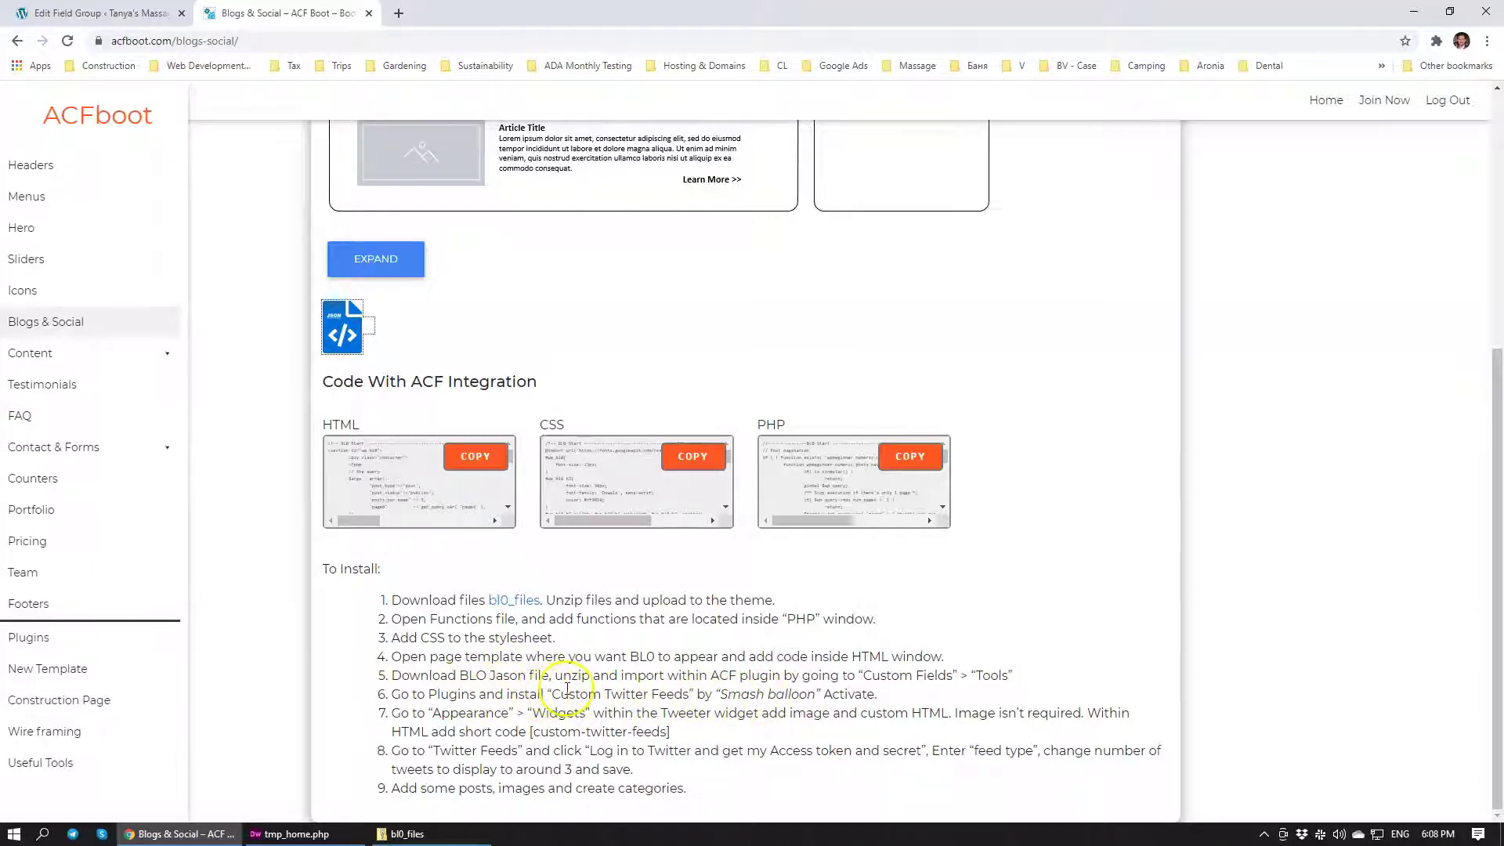
left_click_drag(551, 692, 682, 698)
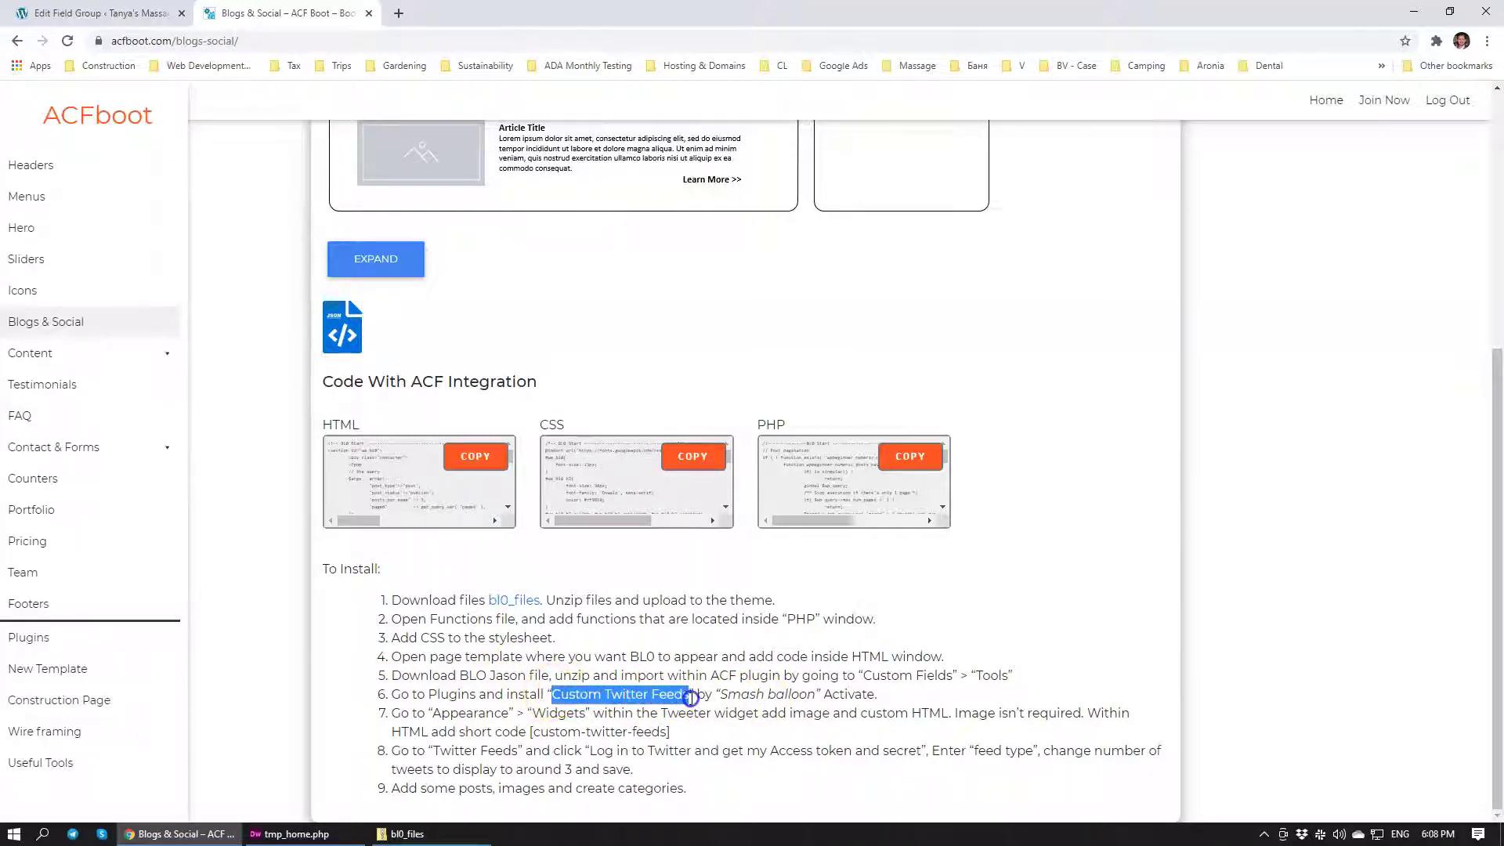
left_click(102, 14)
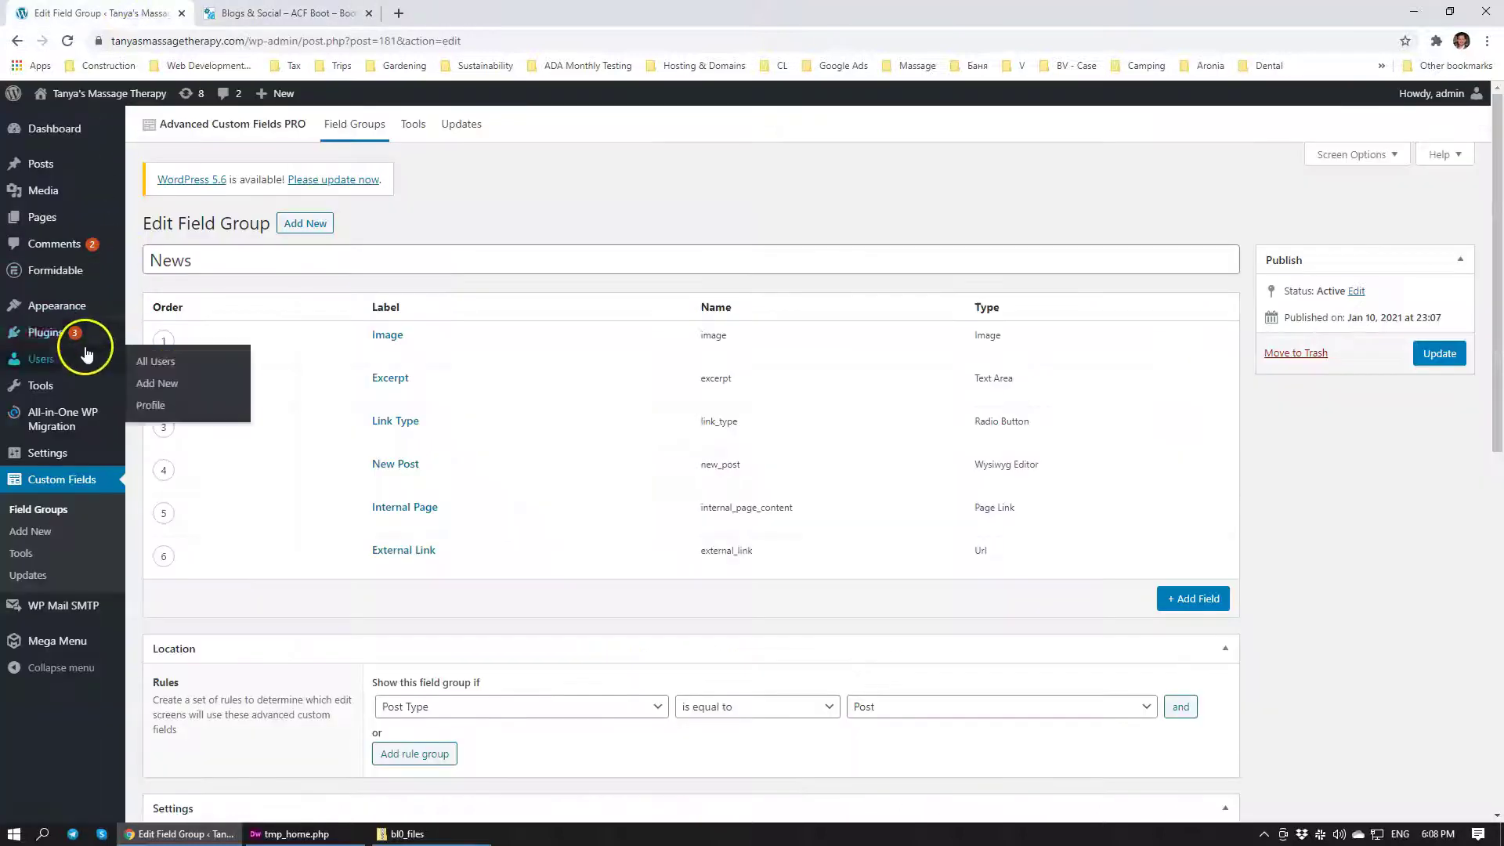
Step: Search the plugins to add for "Custom Twitter Feeds", then install and activate Custom Twitter Feeds (Tweets Widget) by Smash Balloon
mouse_move(47, 332)
left_click(170, 357)
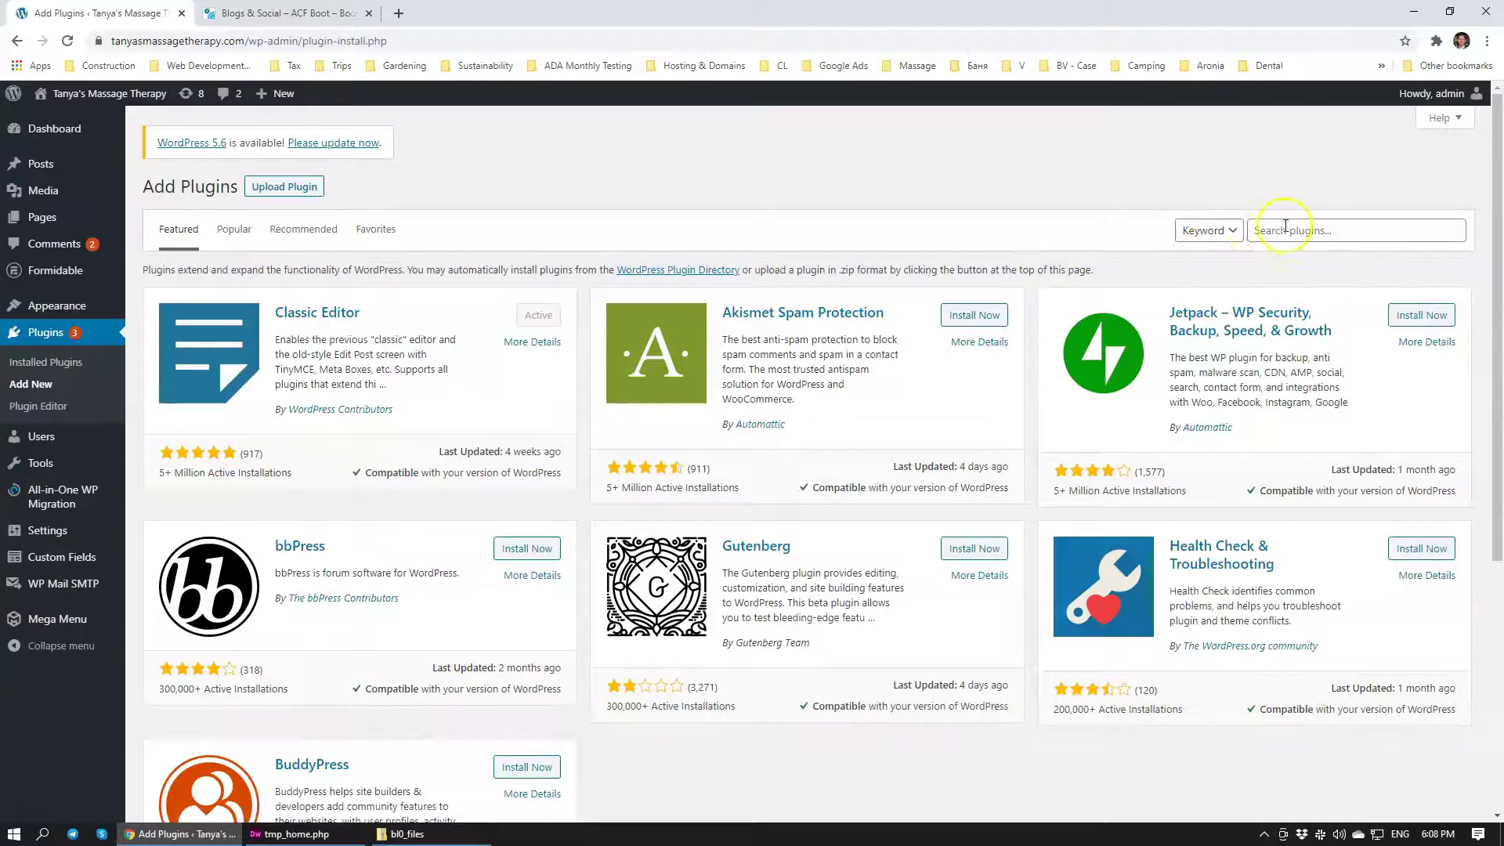
left_click(1287, 228)
type("Custom Twitter Feeds")
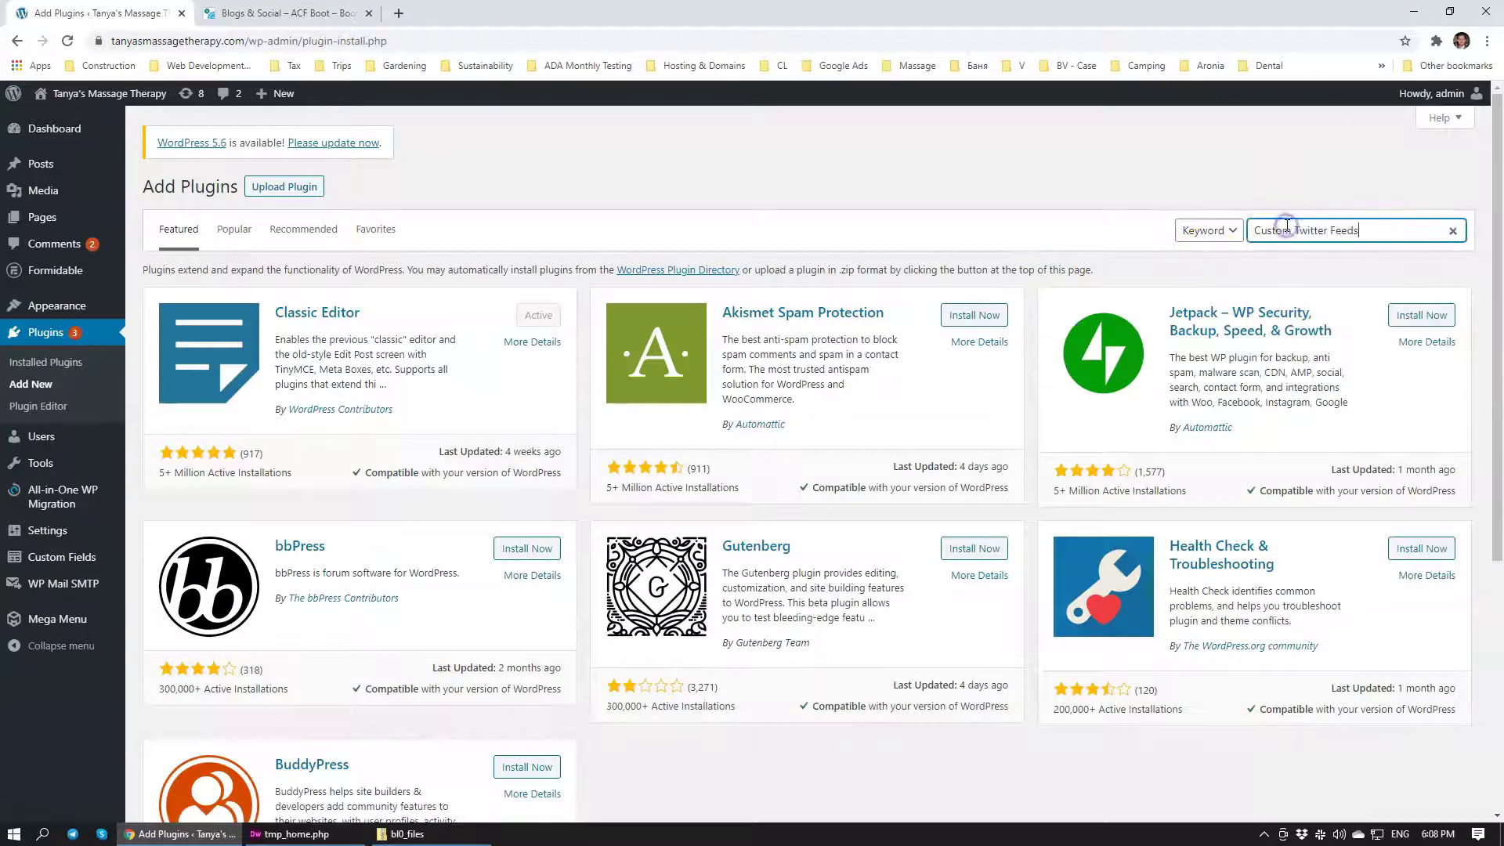
key("Return")
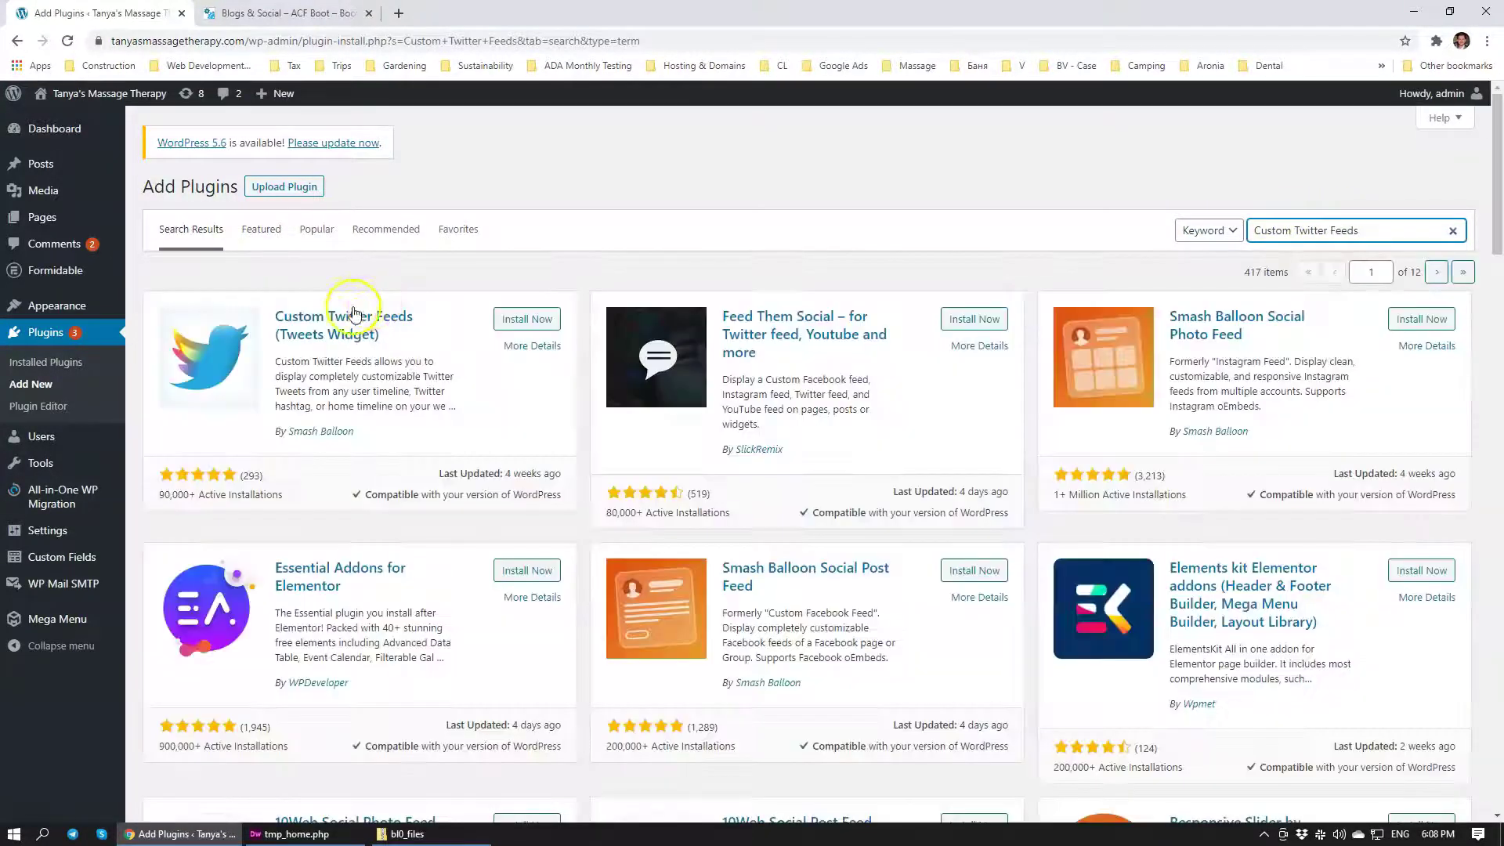
left_click(521, 317)
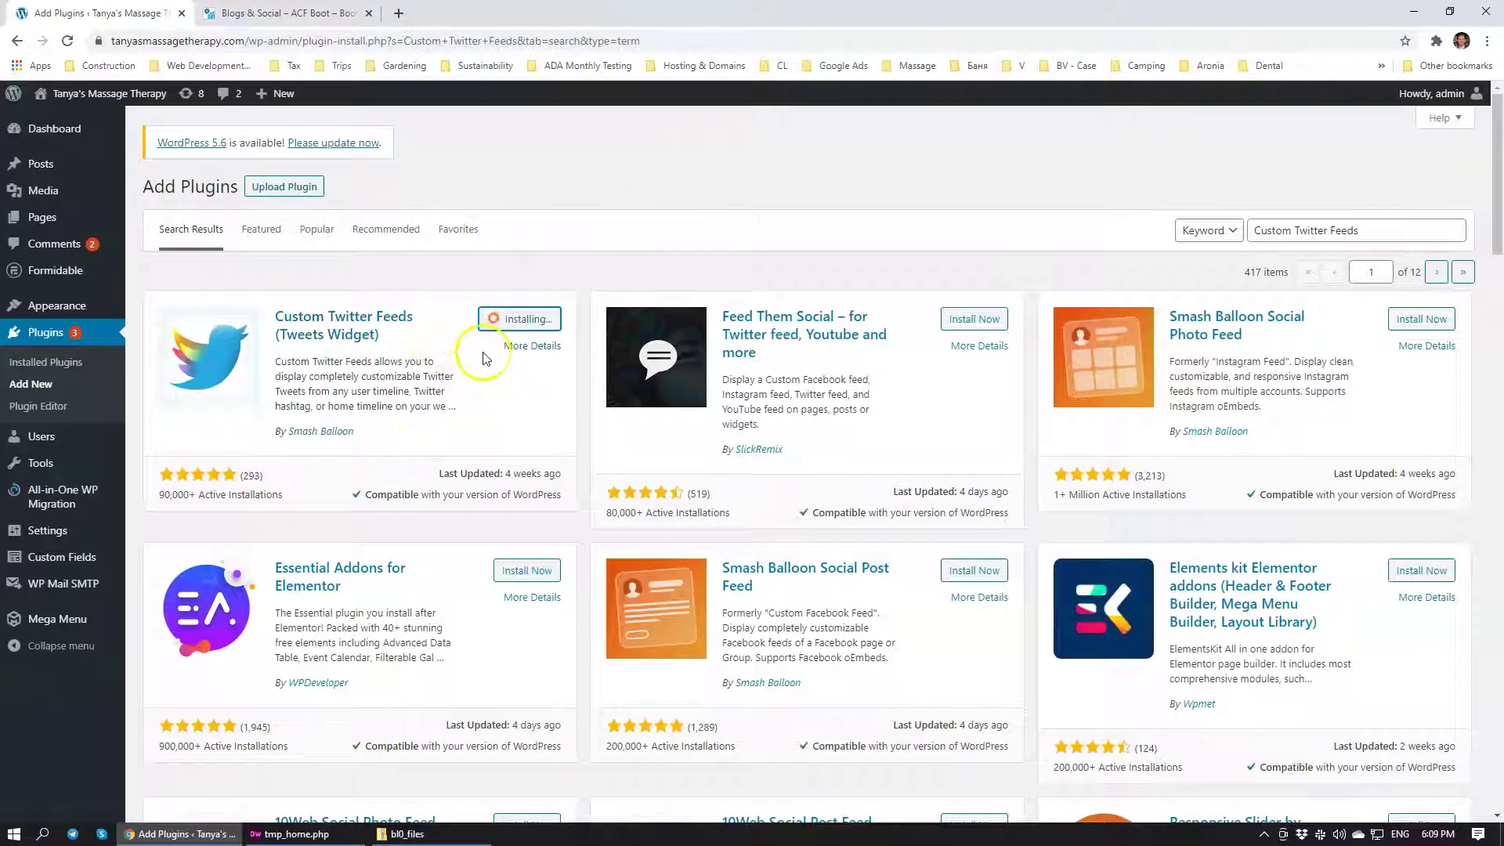
left_click(526, 319)
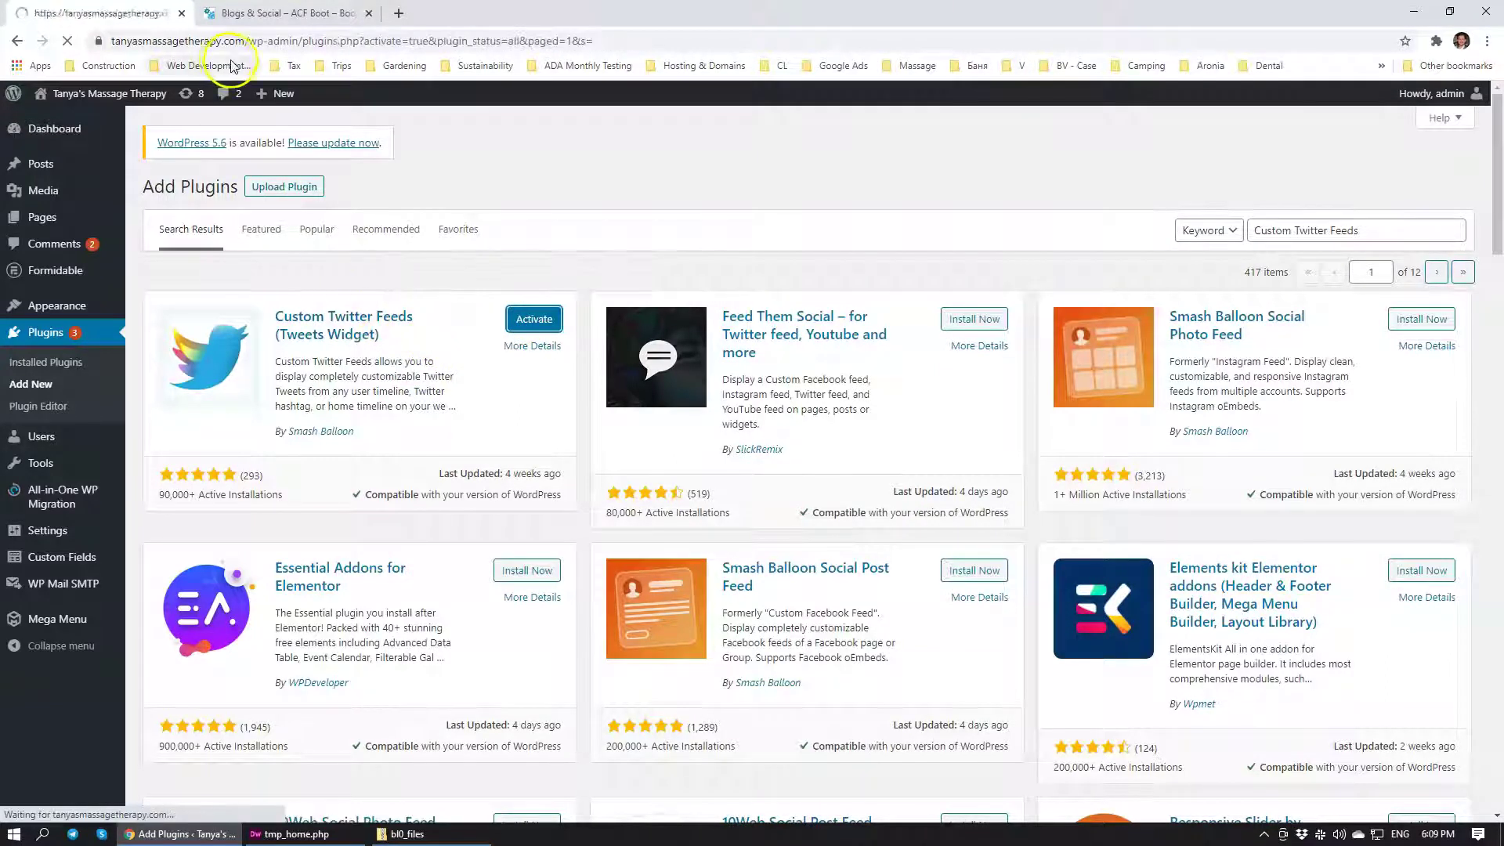
Step: Check the Twitter Feed section on the 6a.acfboot.com demo site and the widget instruction on the ACFboot page
left_click(247, 11)
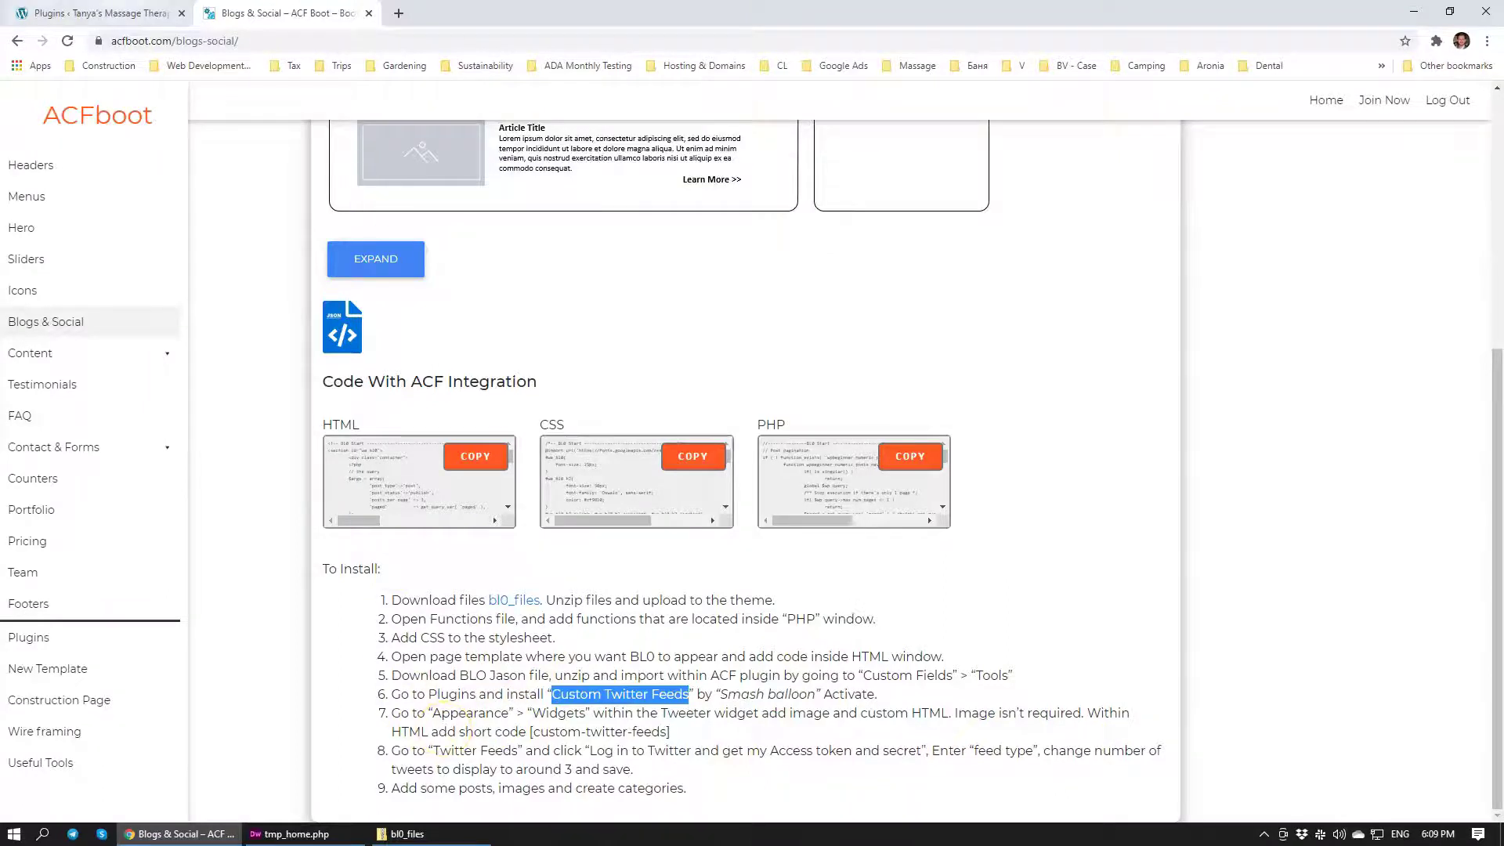
left_click(399, 13)
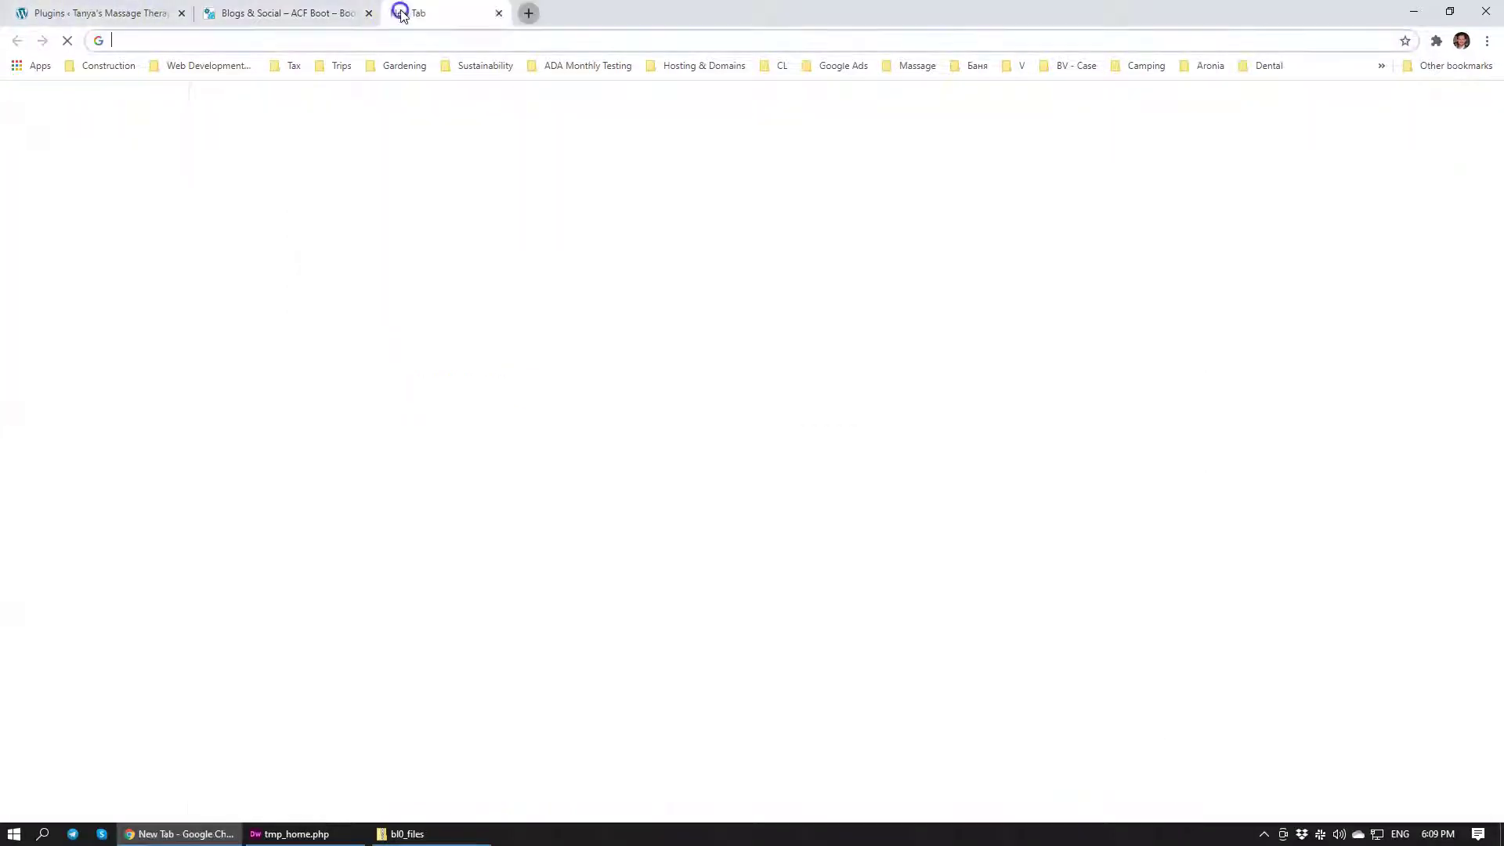
type("6a")
key("Return")
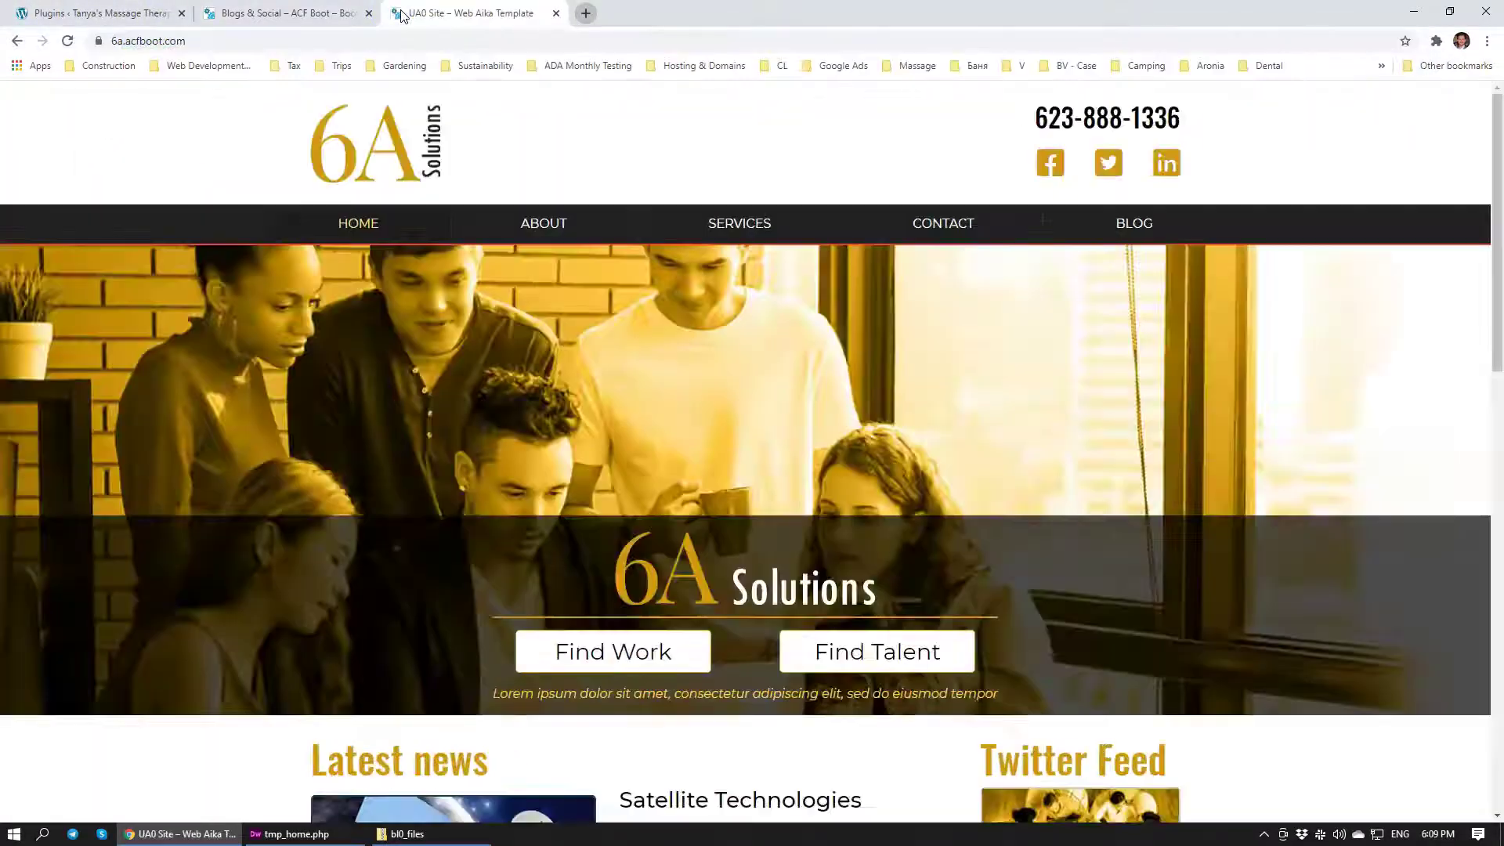
scroll(1019, 408, "down", 5)
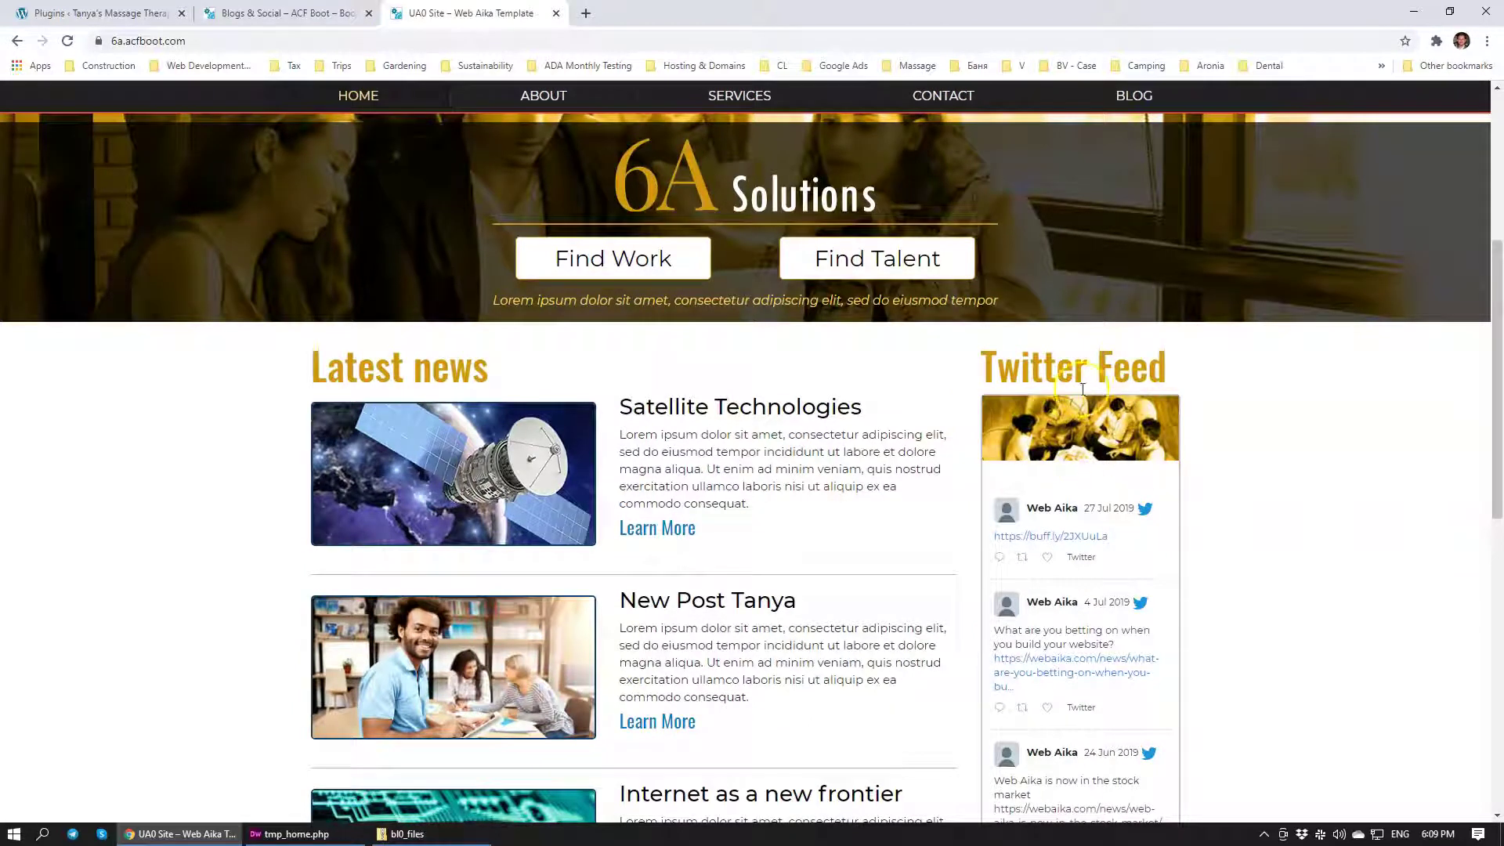
key("ctrl+shift+Tab")
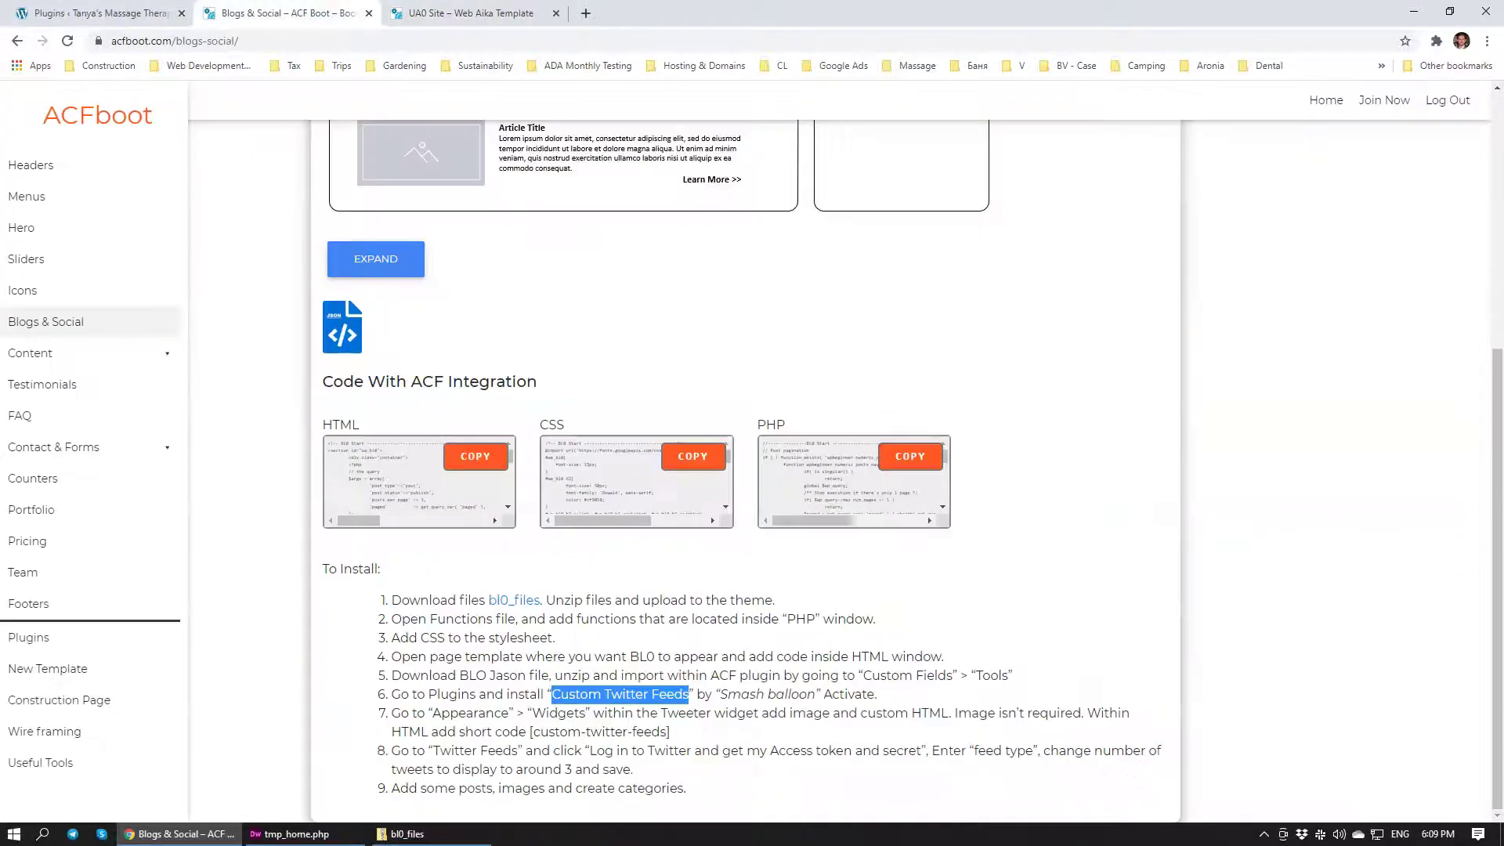
left_click(734, 680)
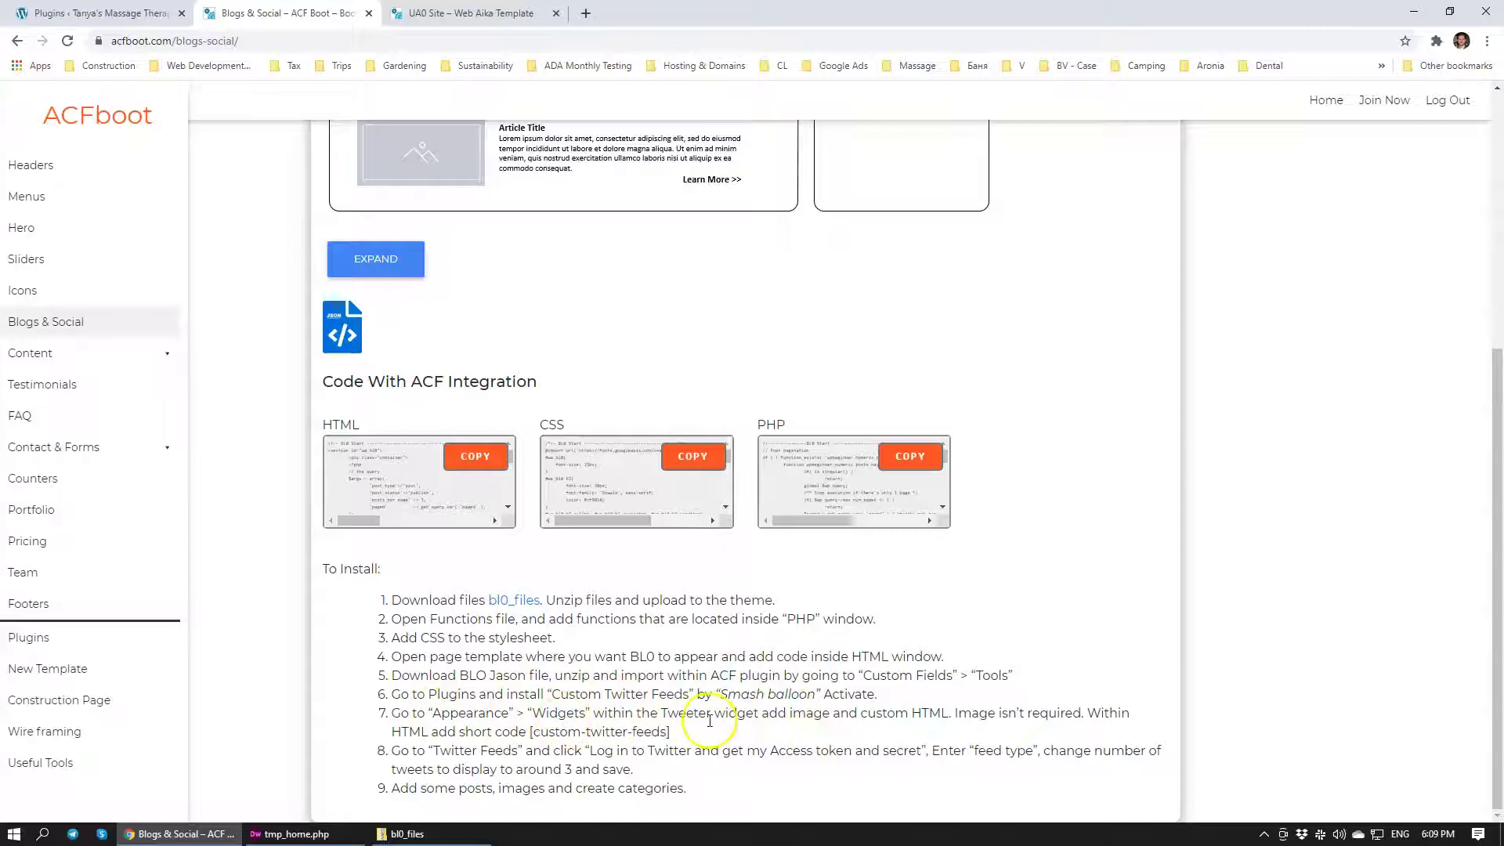
Step: Open the Widgets page in the massage therapy site's WordPress admin
left_click(102, 13)
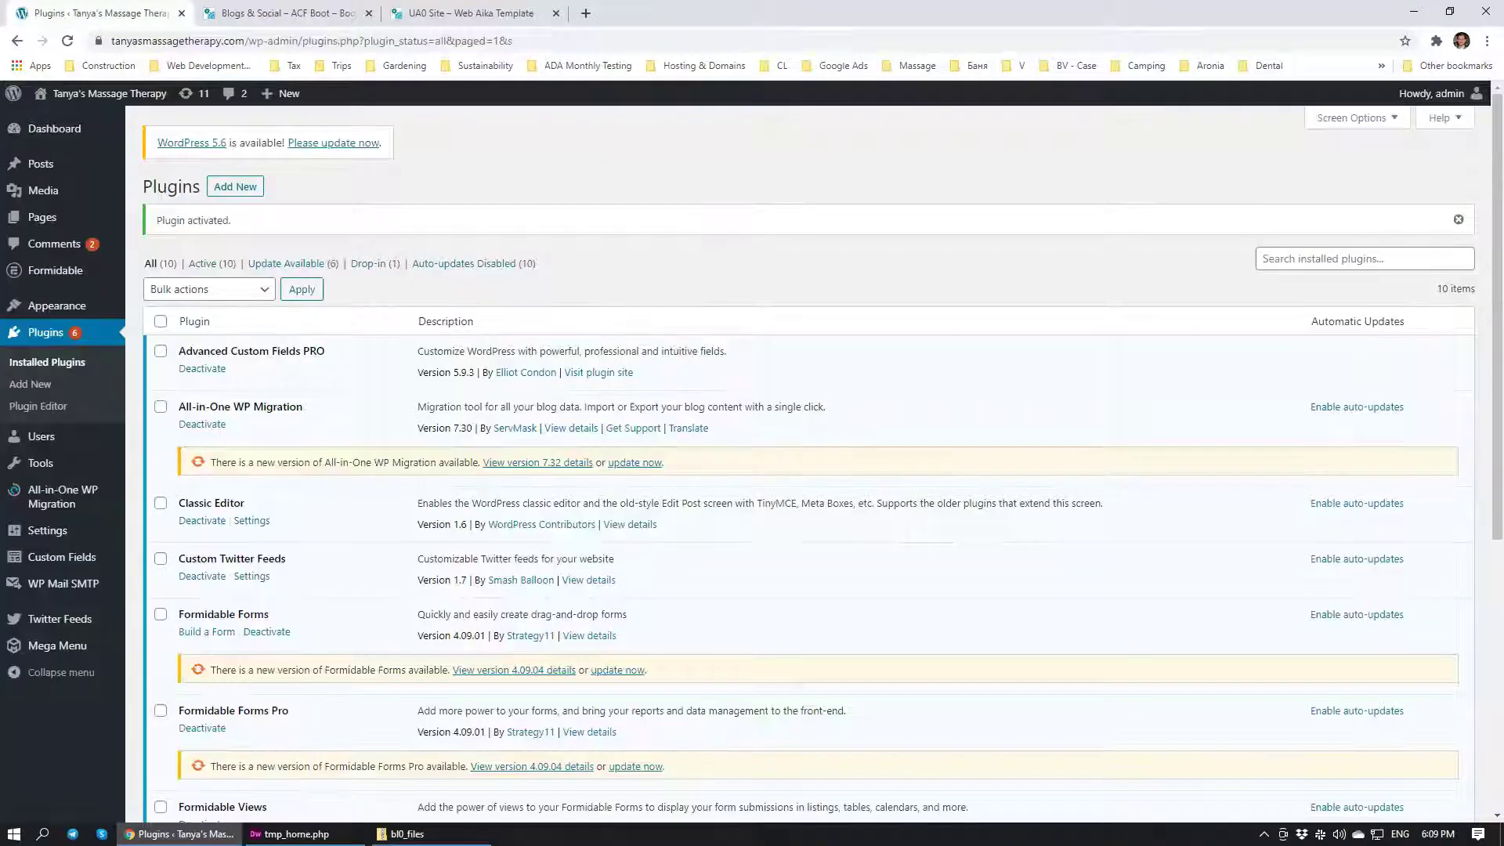
mouse_move(74, 533)
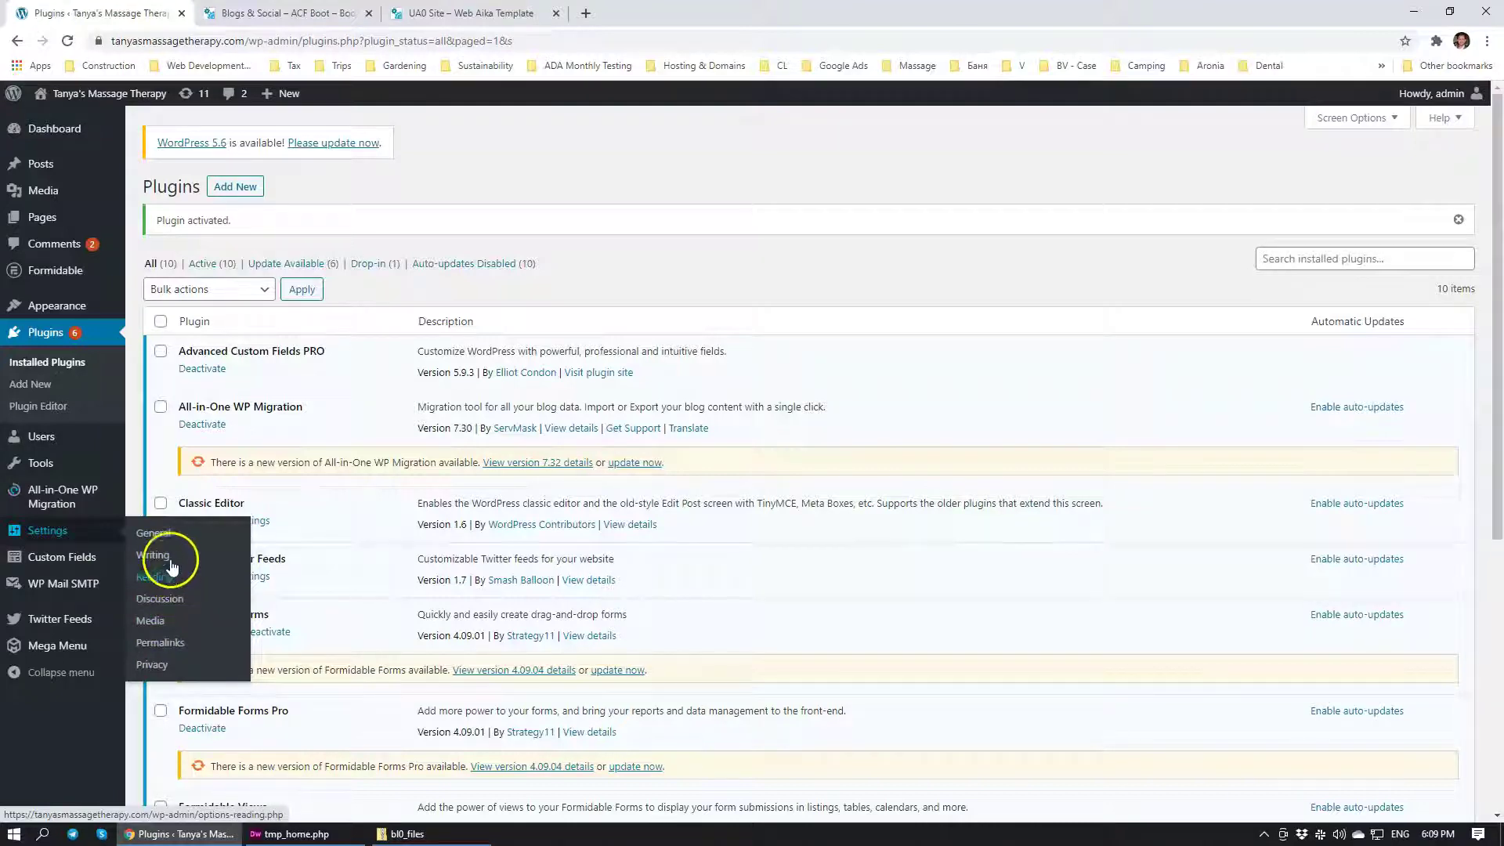
mouse_move(55, 303)
left_click(163, 354)
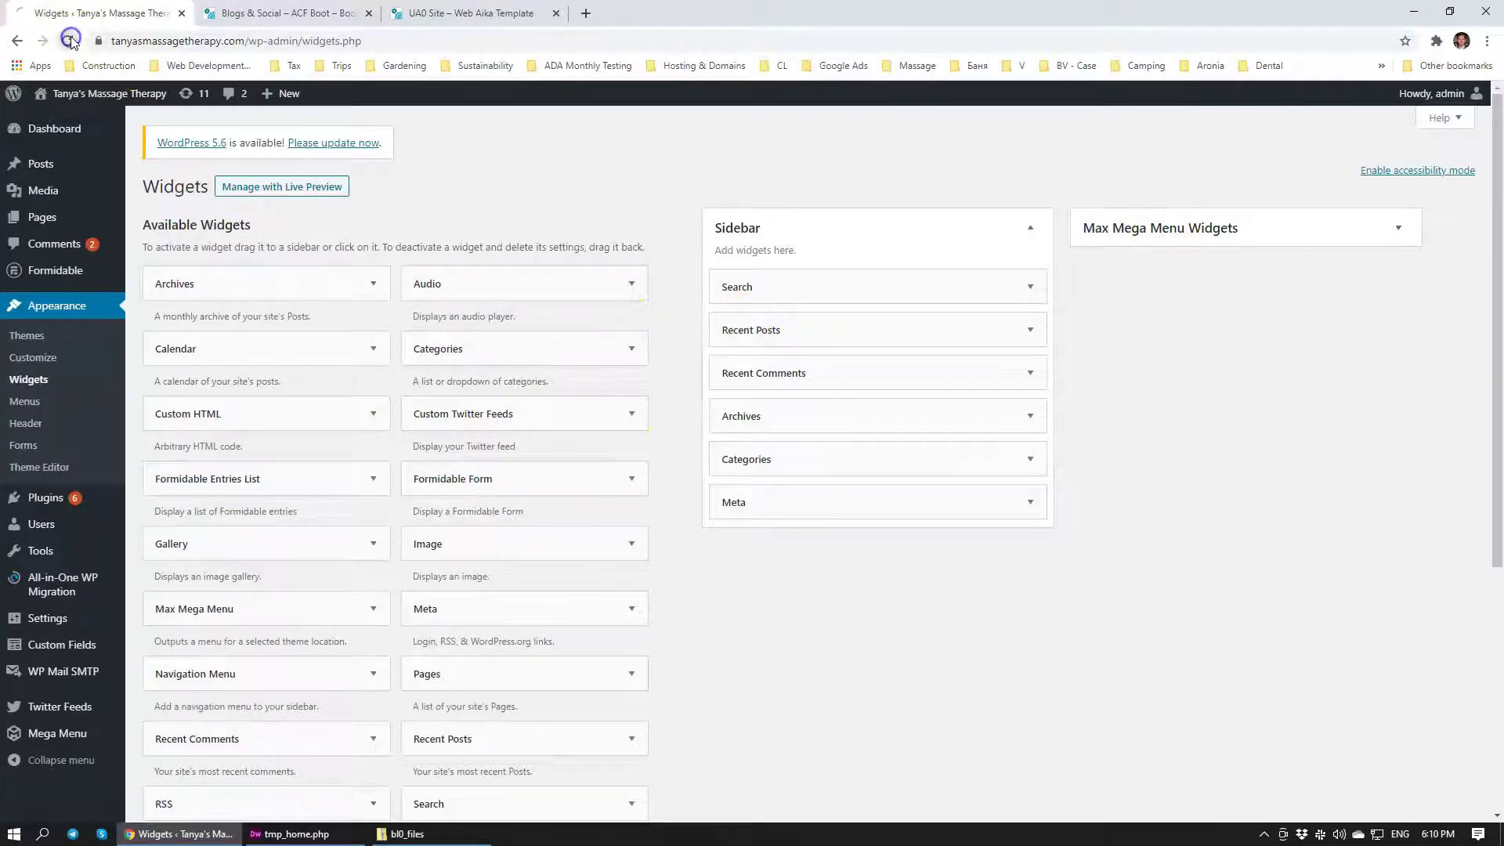
Step: Switch to Dreamweaver and upload functions.php to the remote server, overwriting the remote copy
left_click(296, 834)
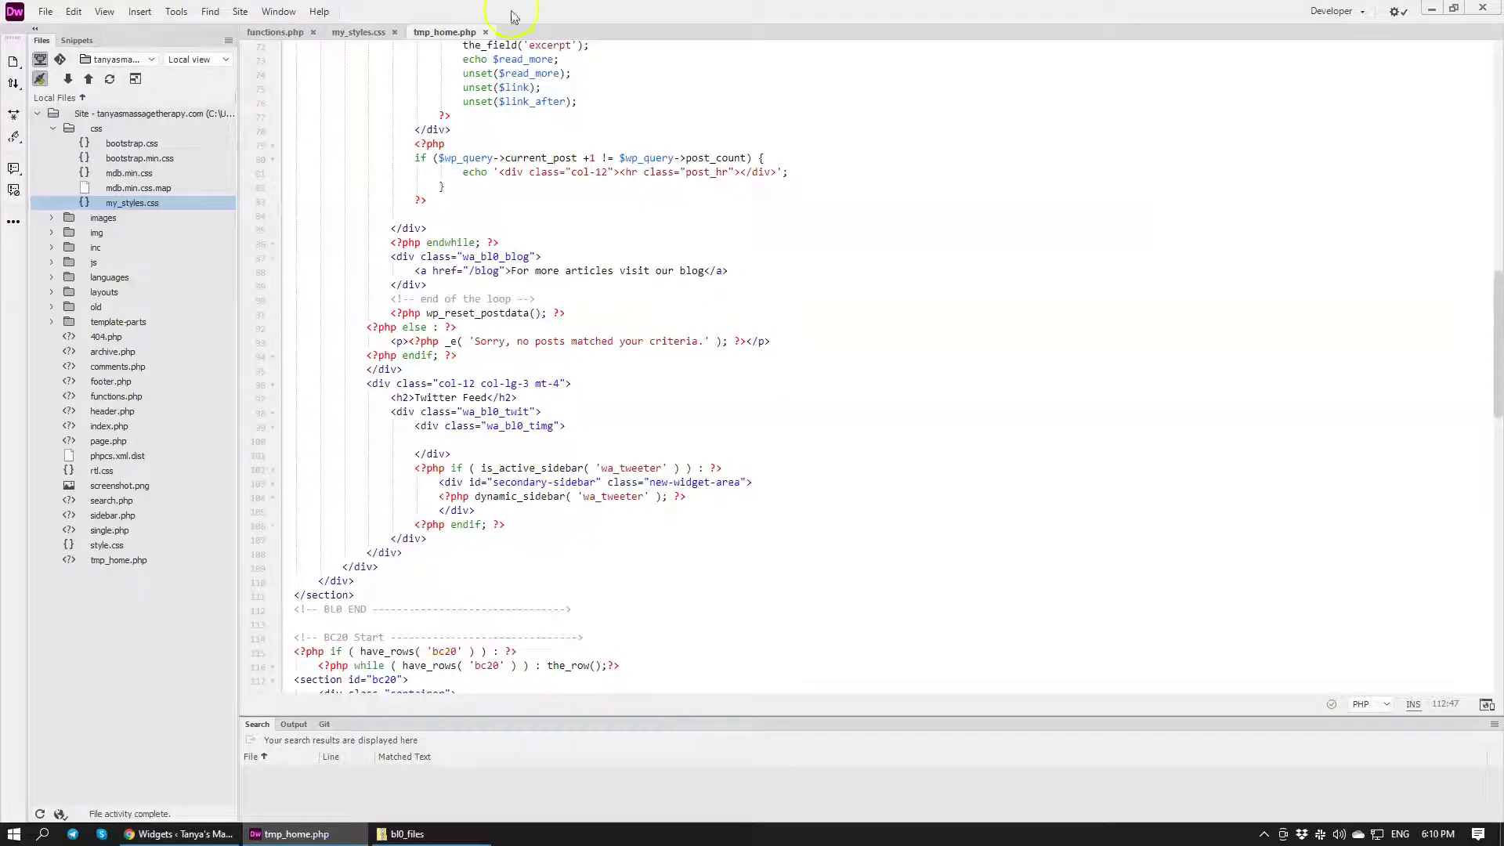
left_click(275, 32)
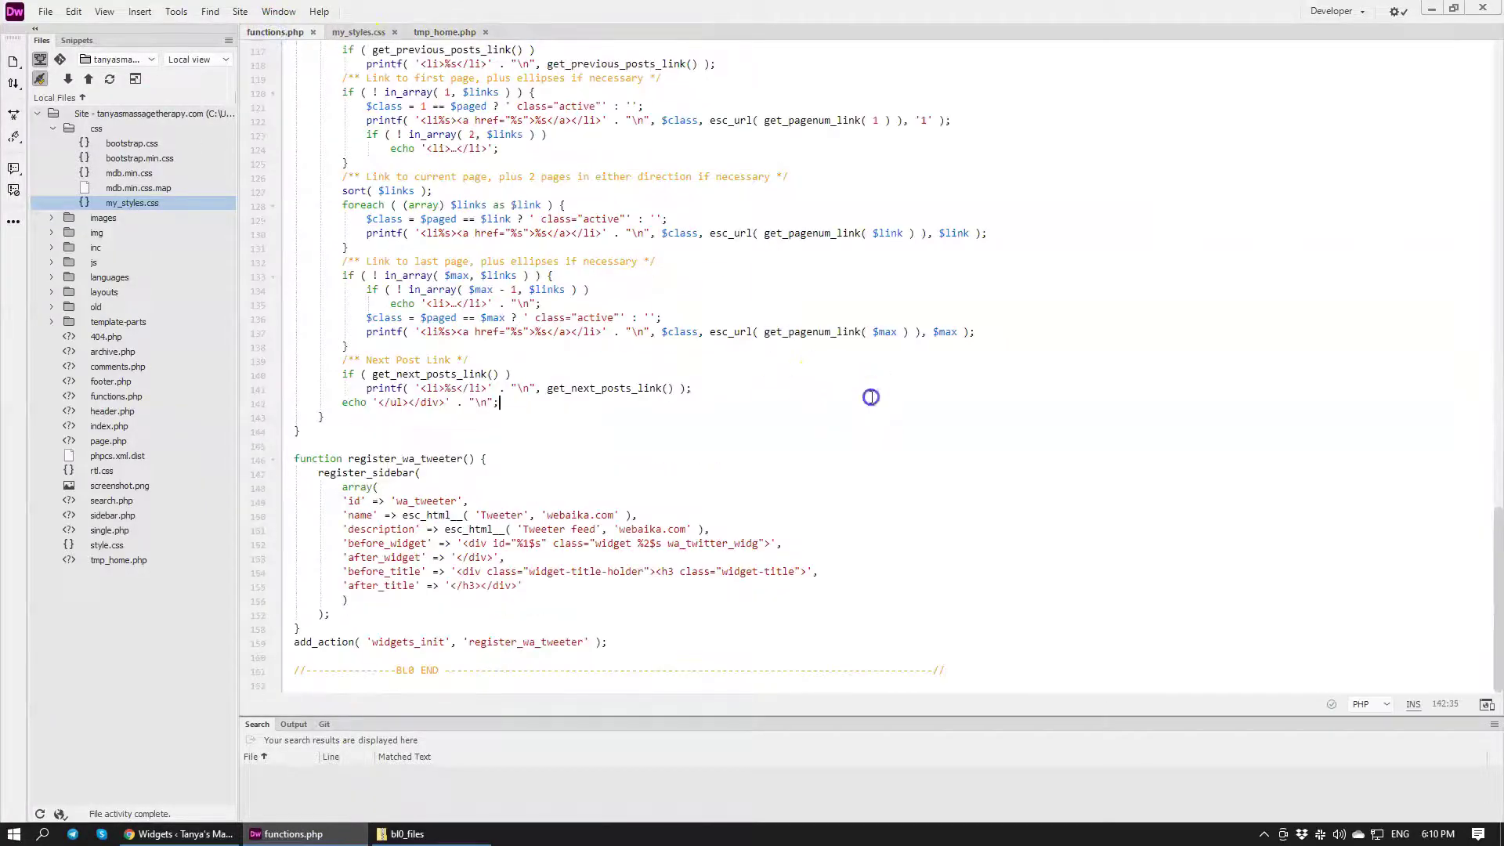
key("ctrl+shift+u")
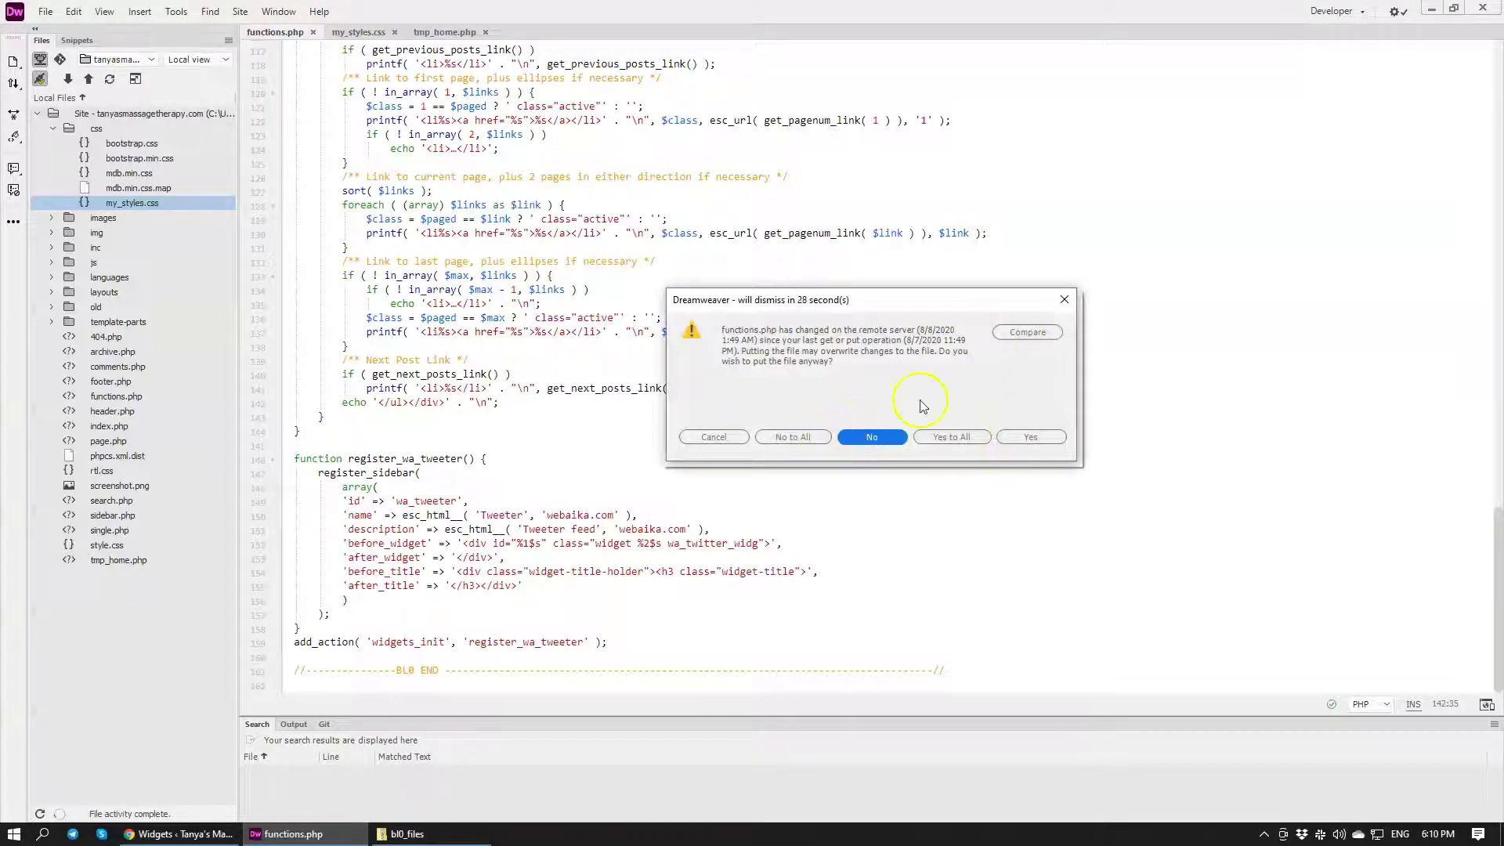
left_click(1030, 436)
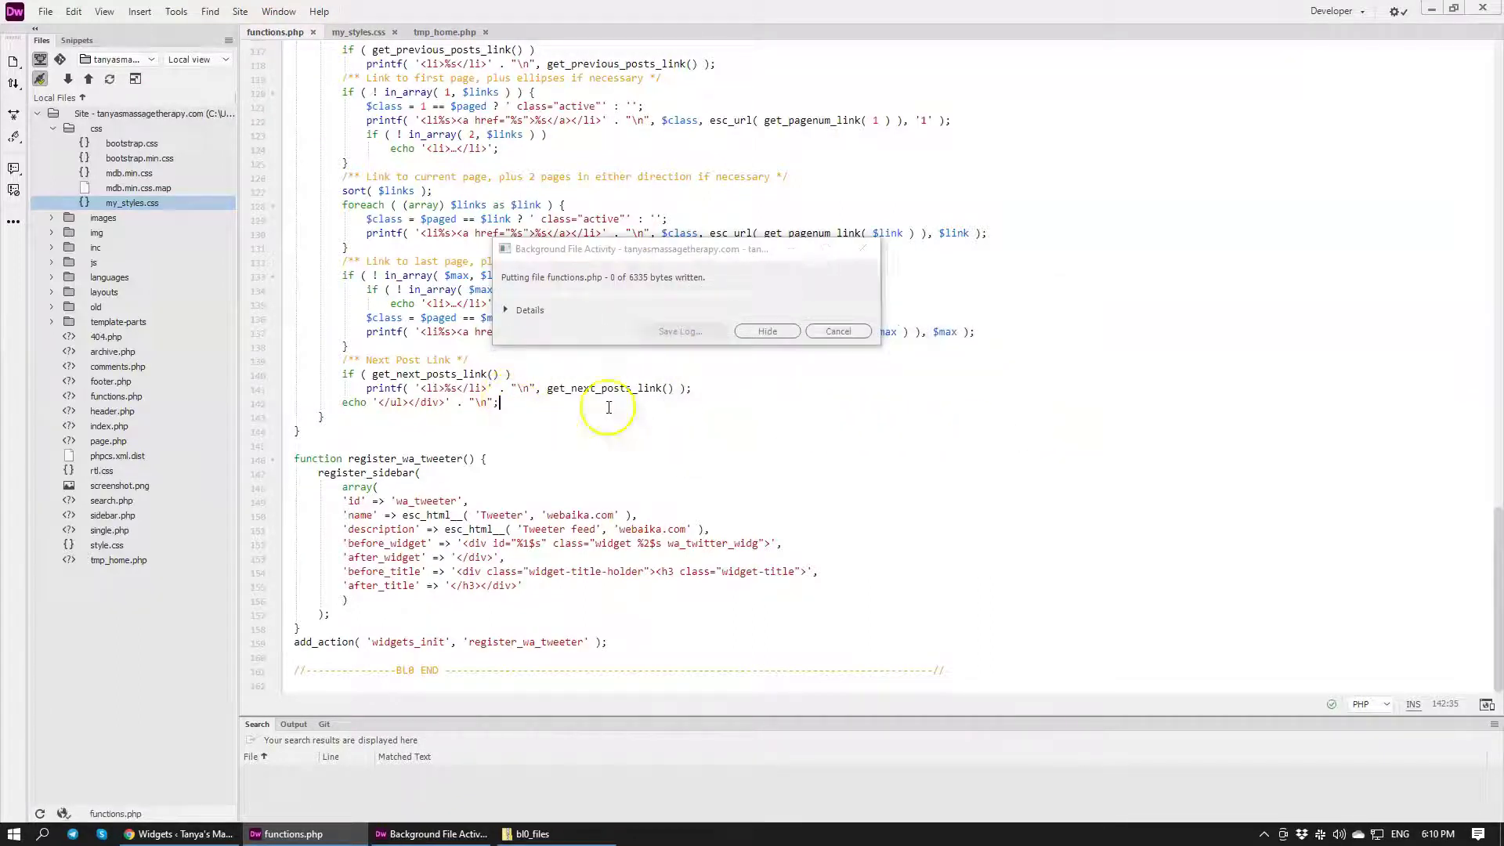
Step: Return to Chrome, reload the WordPress Widgets page and expand the Tweeter widget area
left_click(179, 833)
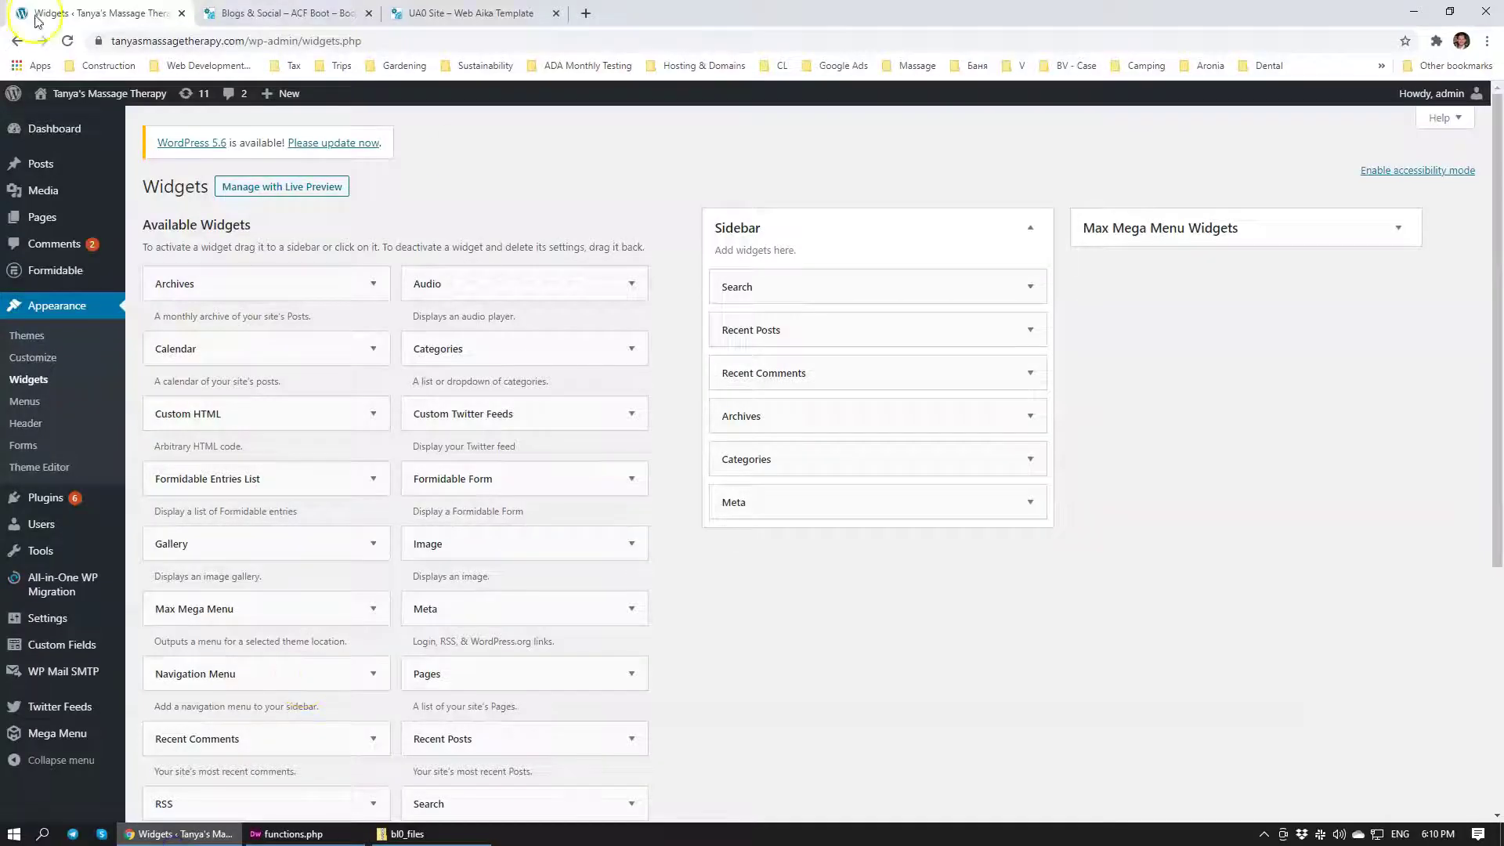
left_click(67, 41)
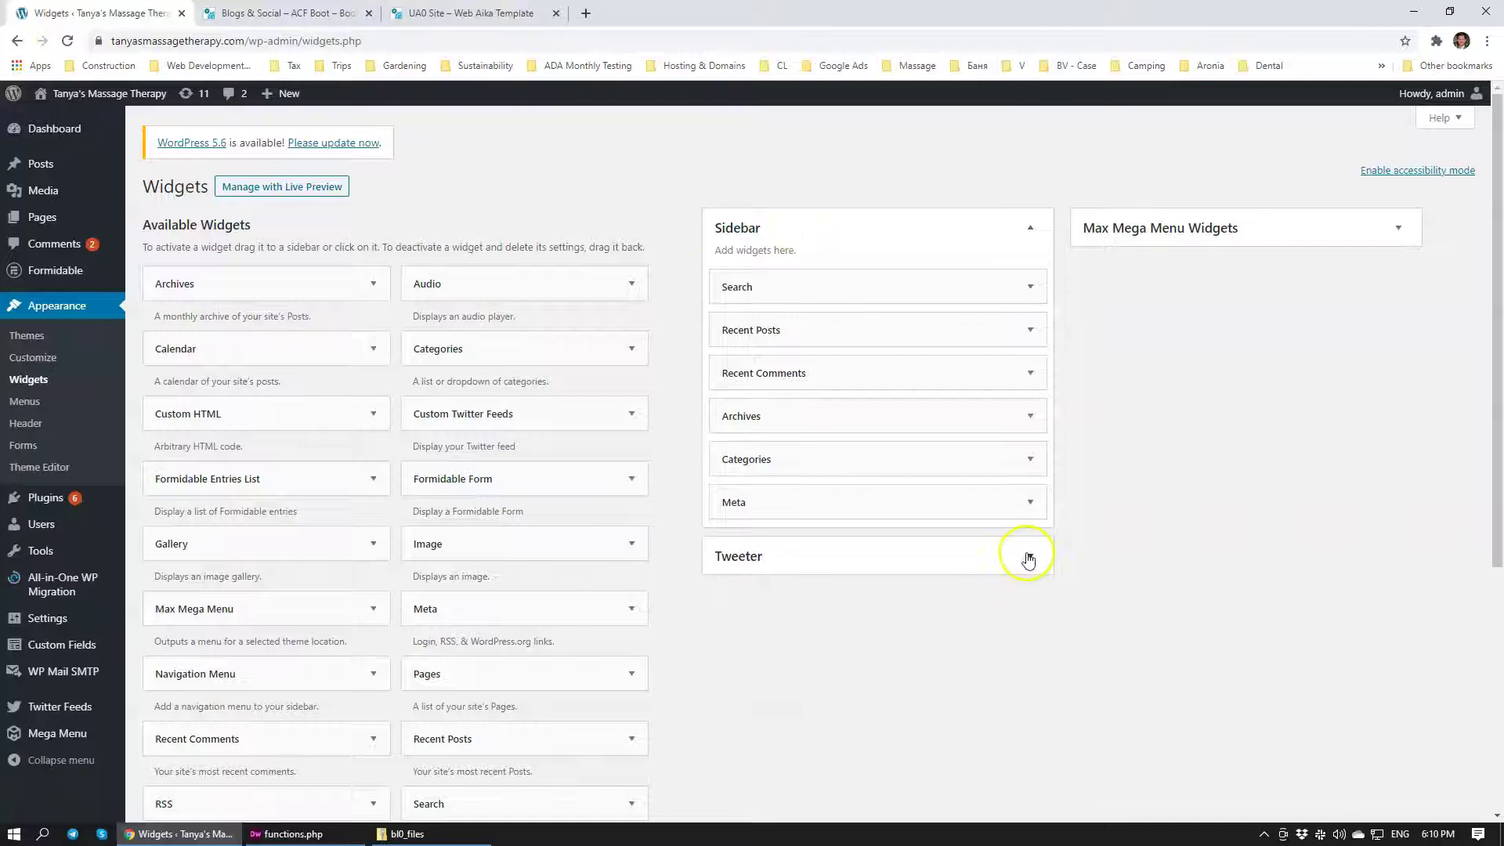
left_click(1029, 558)
scroll(580, 450, "down", 3)
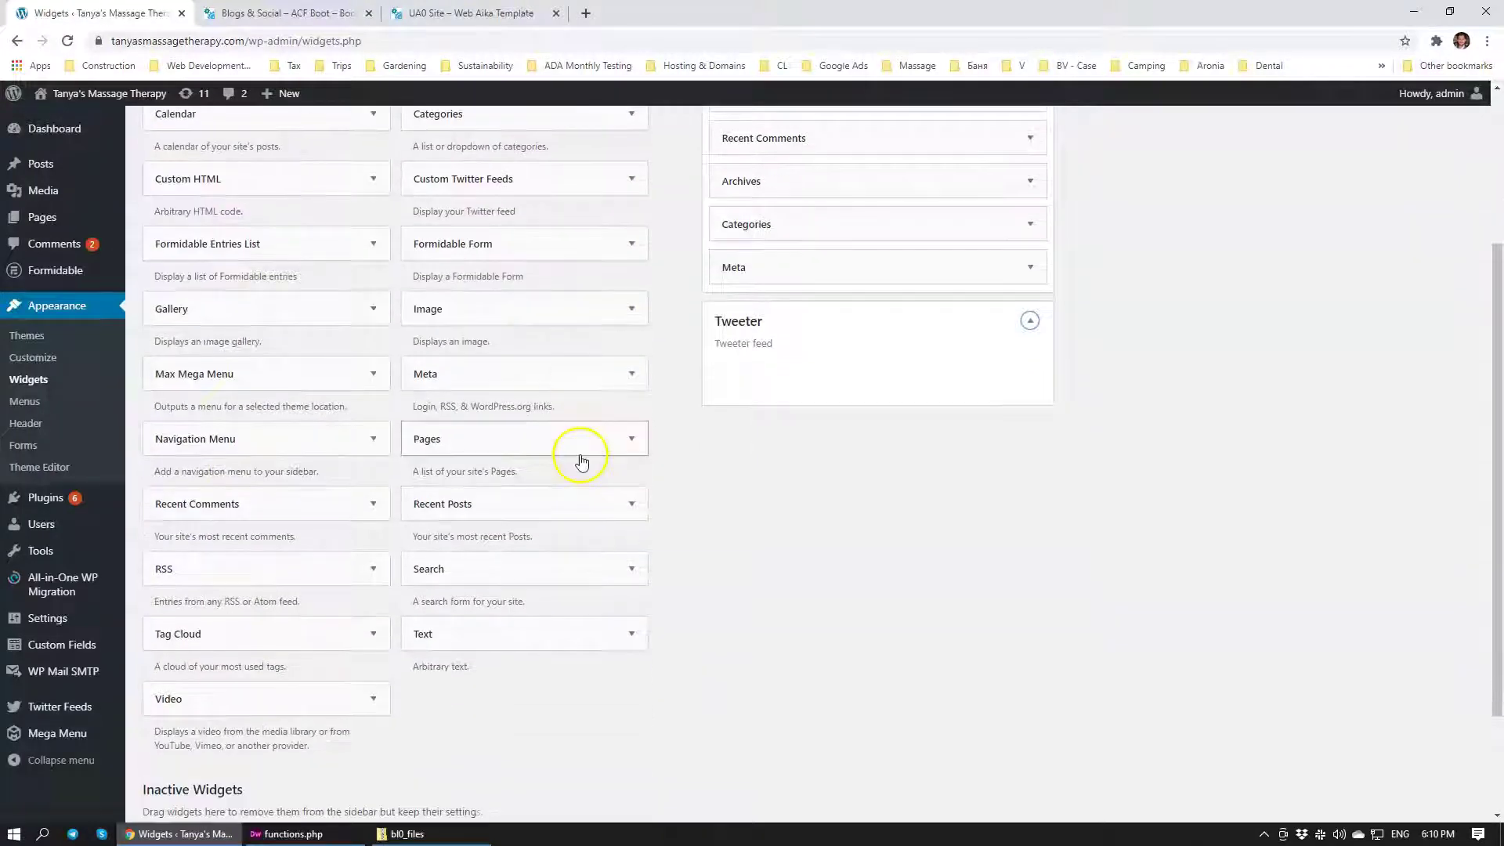
Step: Check the Tweeter widget instruction on the ACFboot page and return to the massage therapy site's Widgets page
left_click(282, 13)
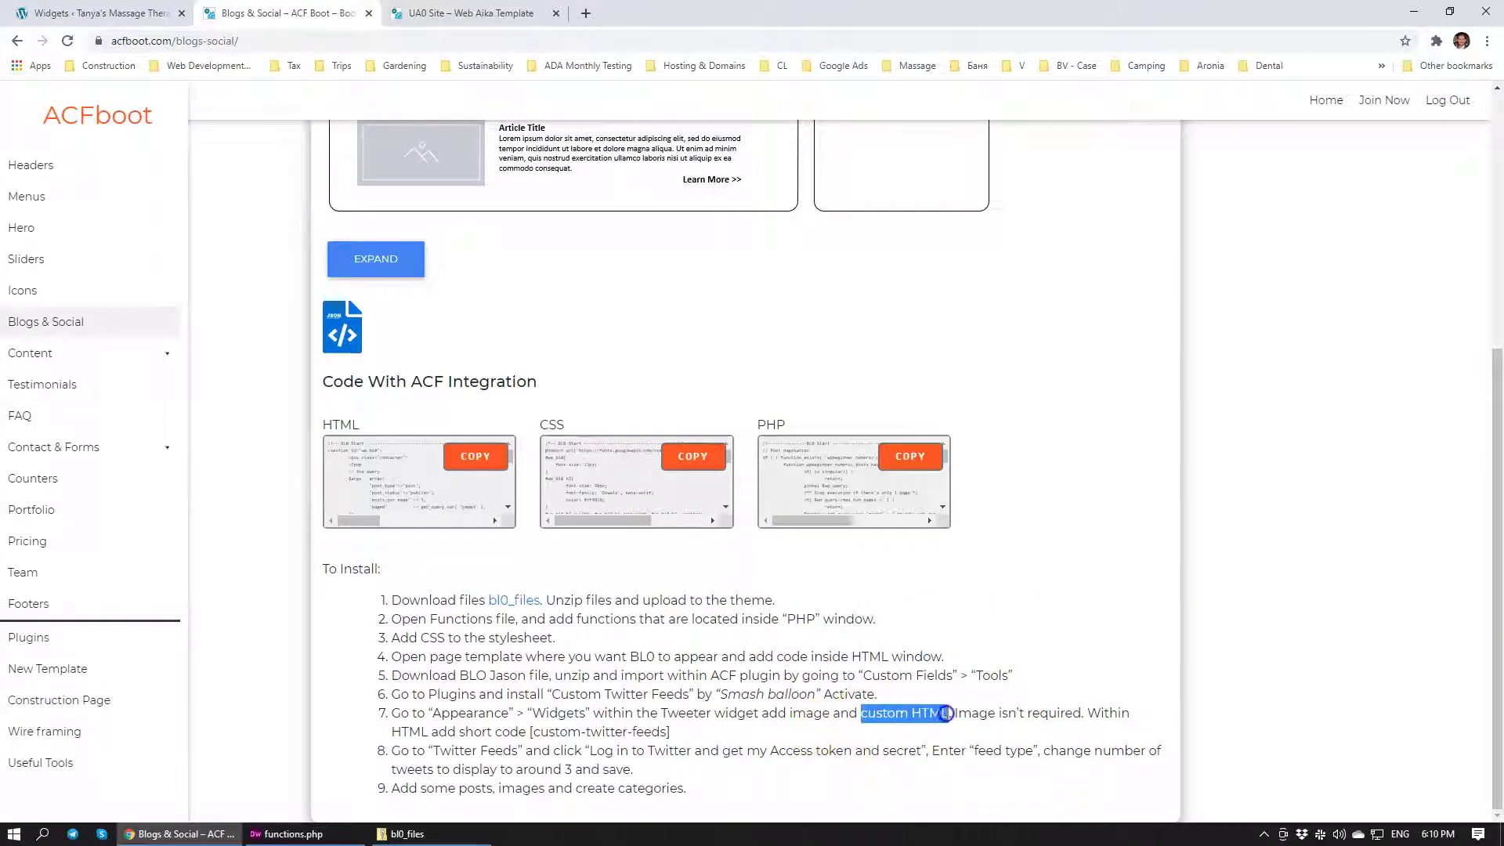
left_click(423, 14)
left_click(274, 13)
left_click(94, 13)
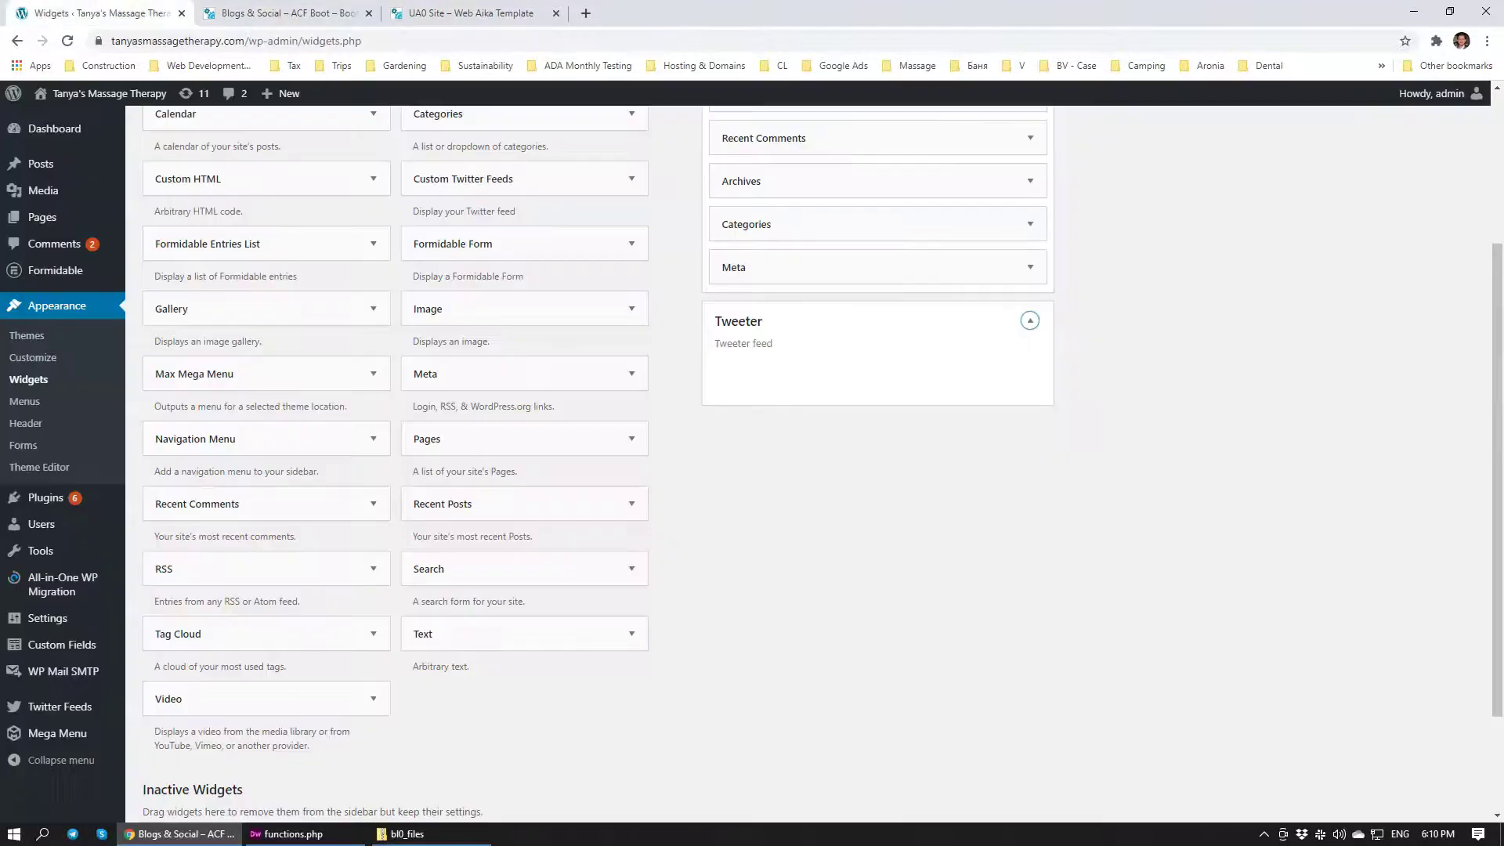
Step: Add a Custom HTML widget to the Tweeter widget area and place the cursor in its content
scroll(506, 470, "up", 3)
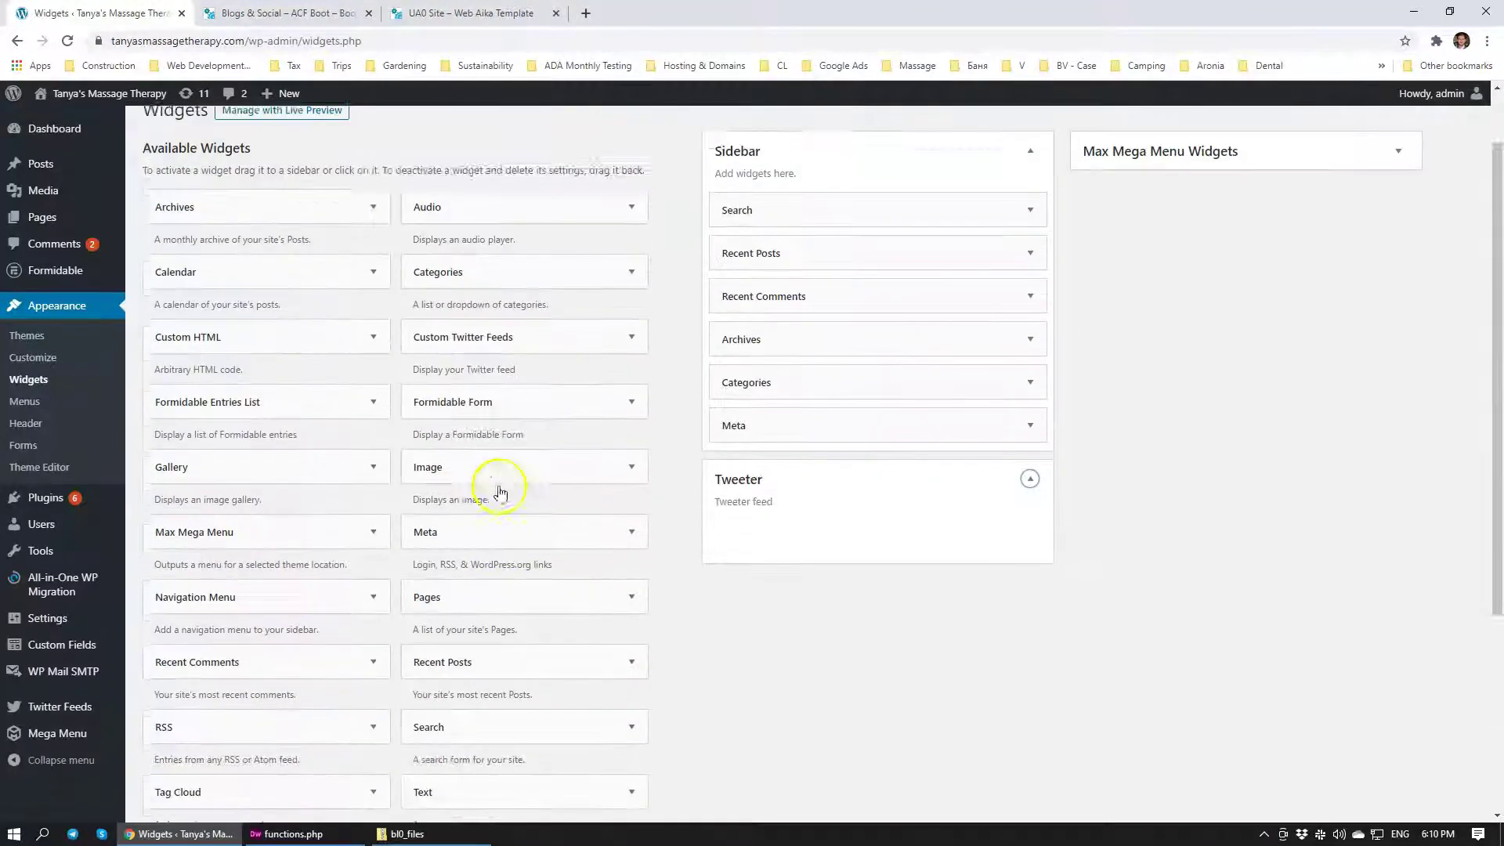
left_click_drag(336, 420, 865, 626)
scroll(866, 675, "down", 4)
left_click(825, 470)
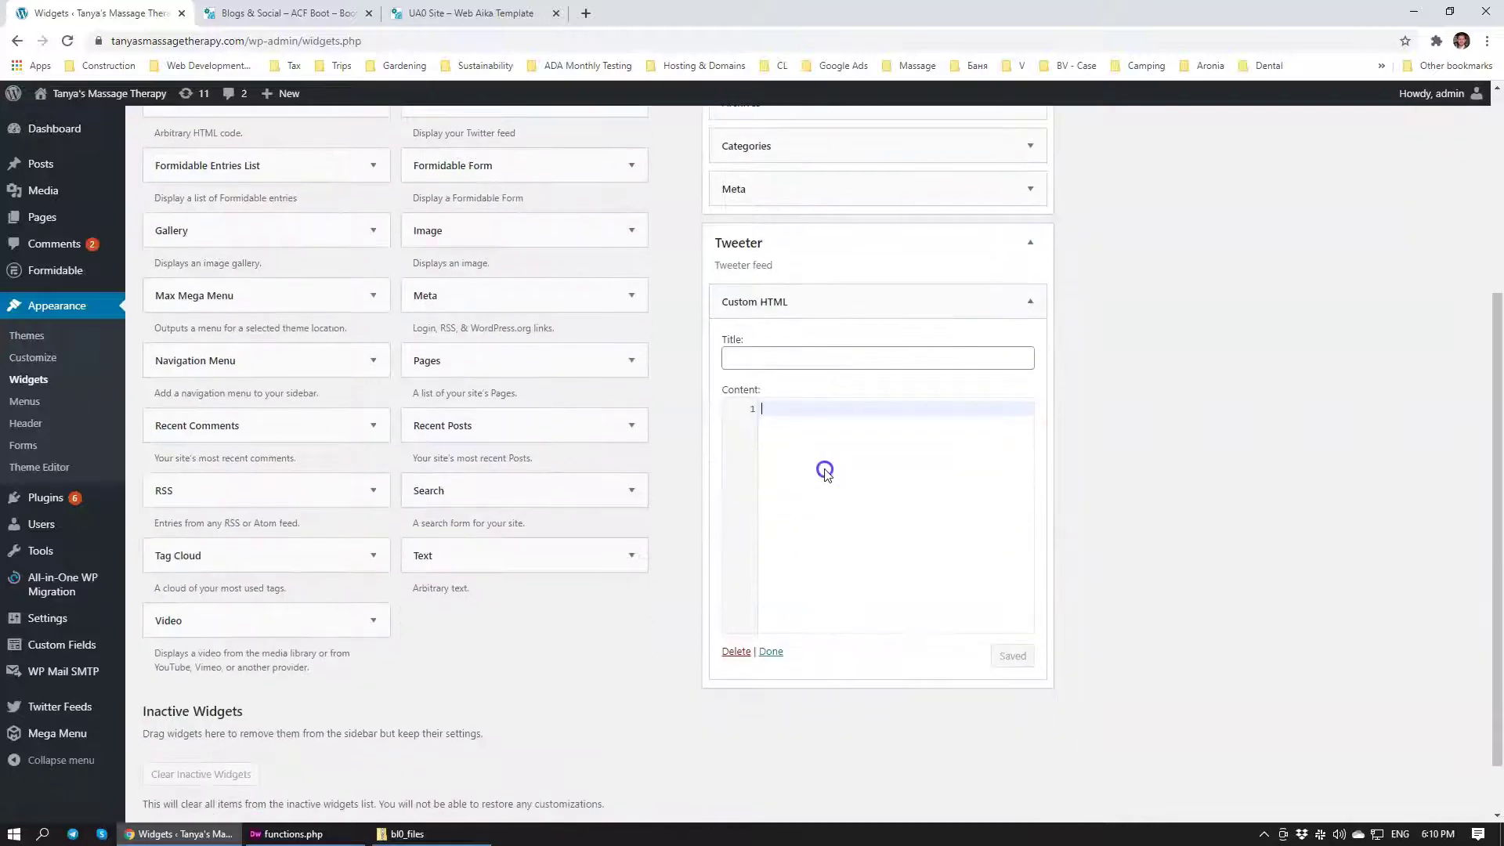
Step: Copy the shortcode [custom-twitter-feeds] from the ACFboot instructions into the Custom HTML widget's content and save the widget
left_click(320, 10)
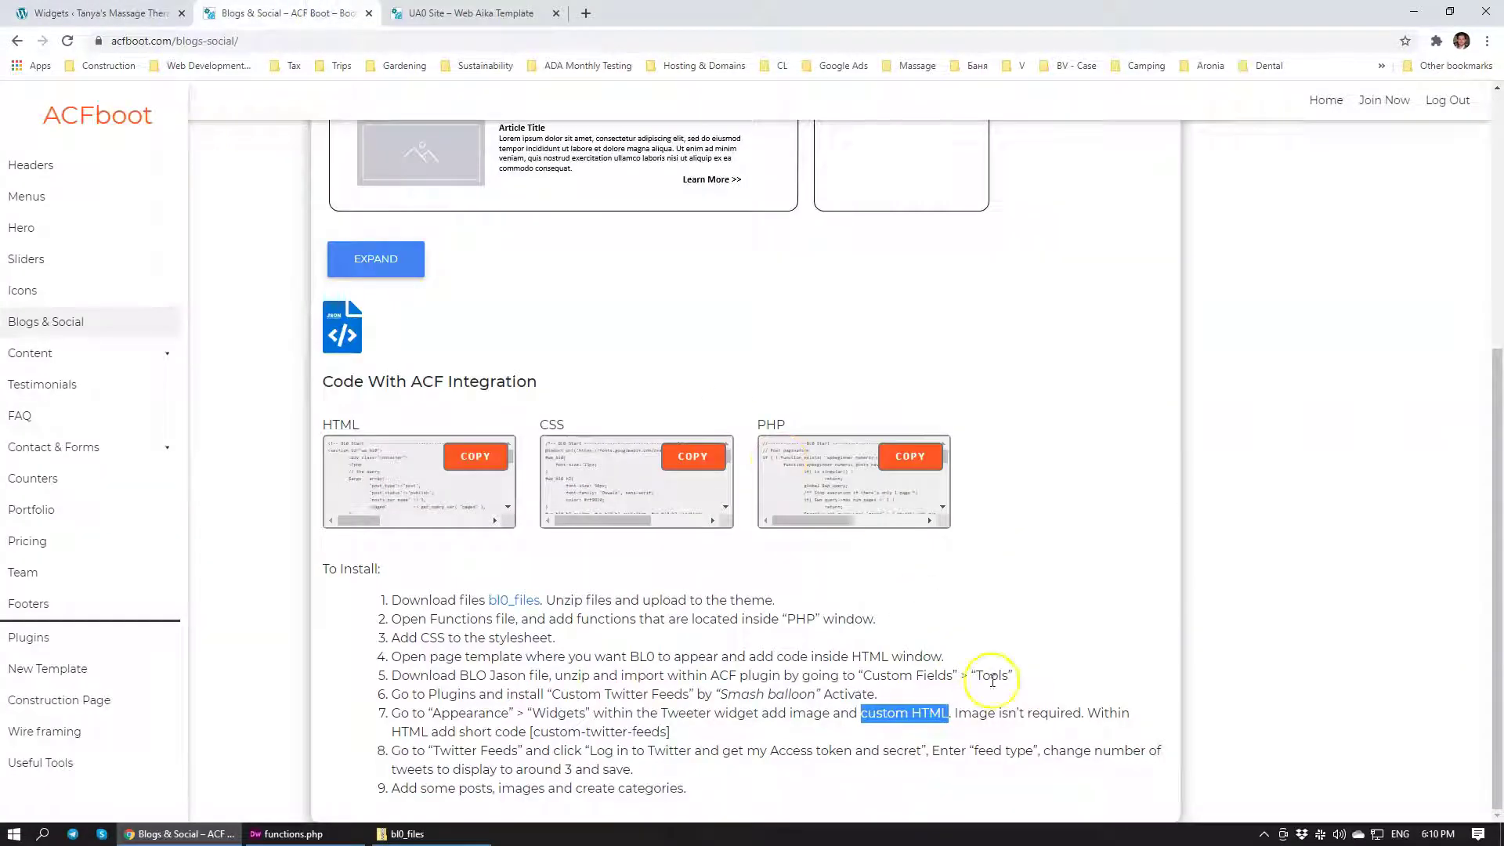
left_click_drag(671, 732, 533, 732)
key("ctrl+c")
left_click(125, 11)
left_click(884, 442)
key("ctrl+v")
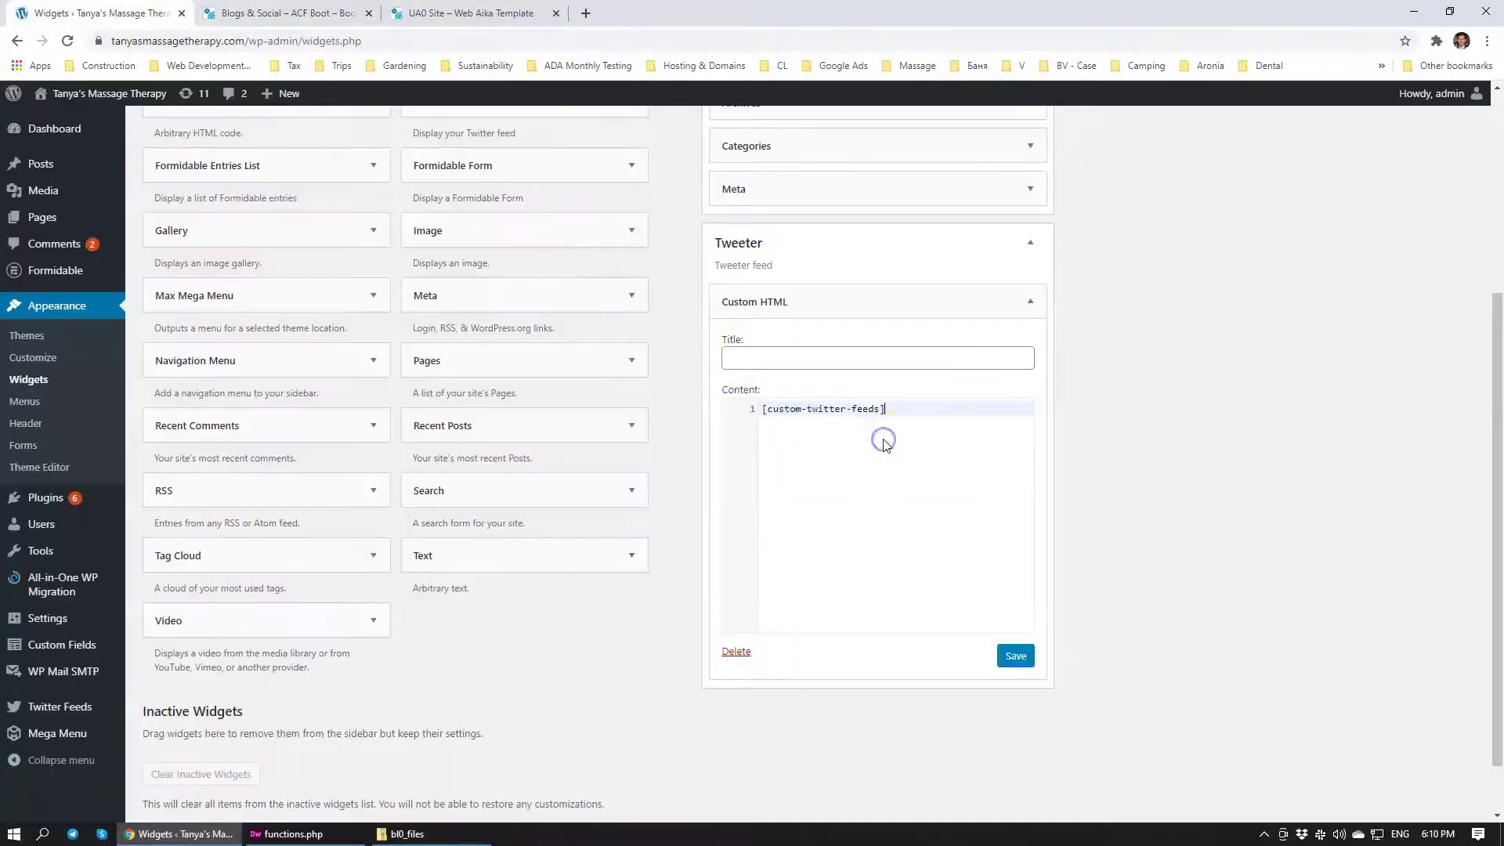
left_click(1015, 656)
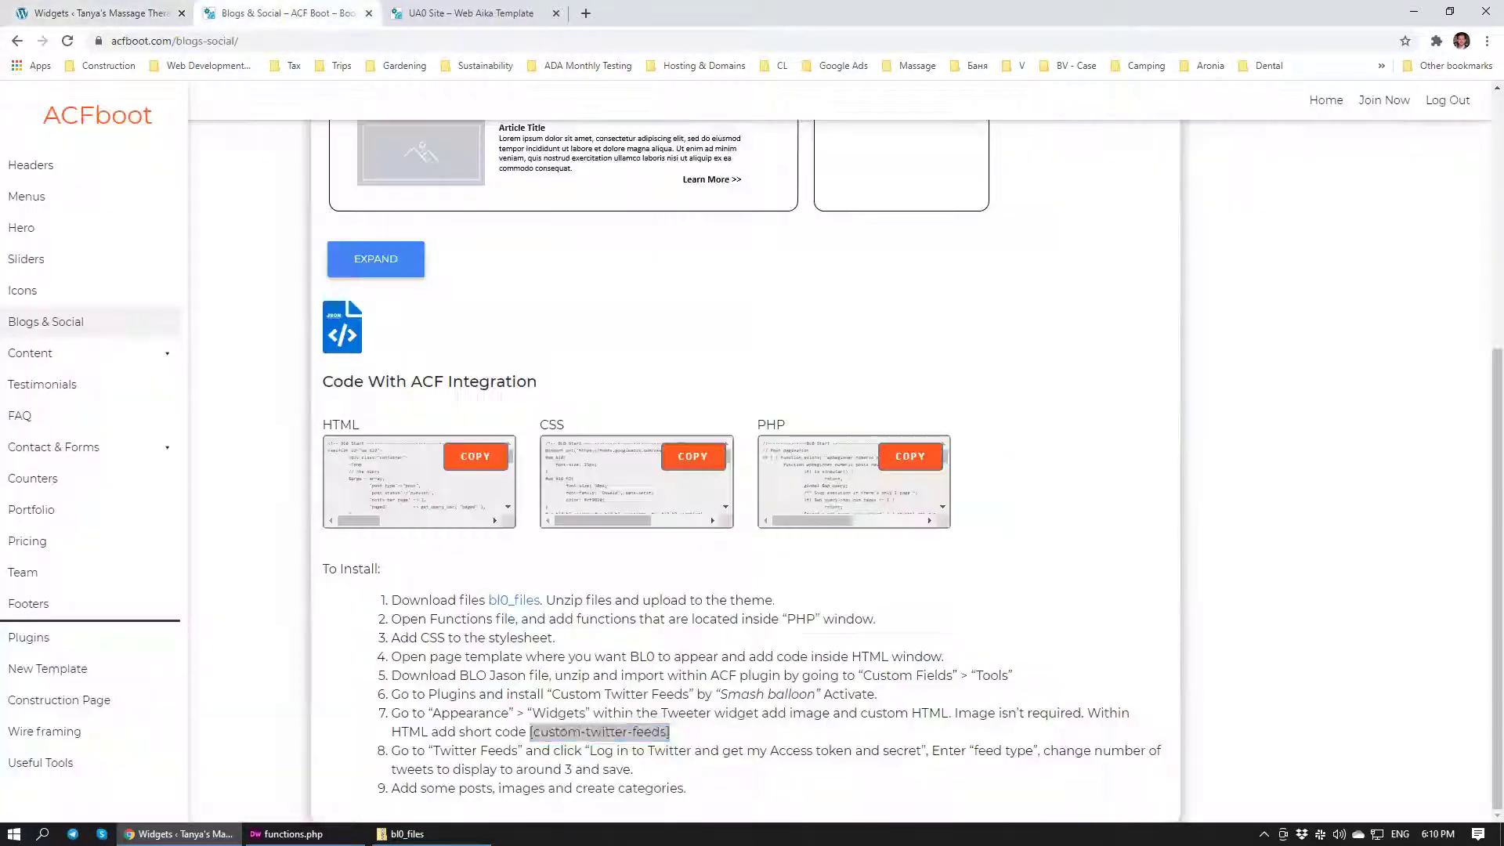
Step: Following the ACFboot instructions, open the Twitter Feeds settings in WordPress and authorize Smash Balloon Twitter Feed to access the Twitter account
left_click(266, 14)
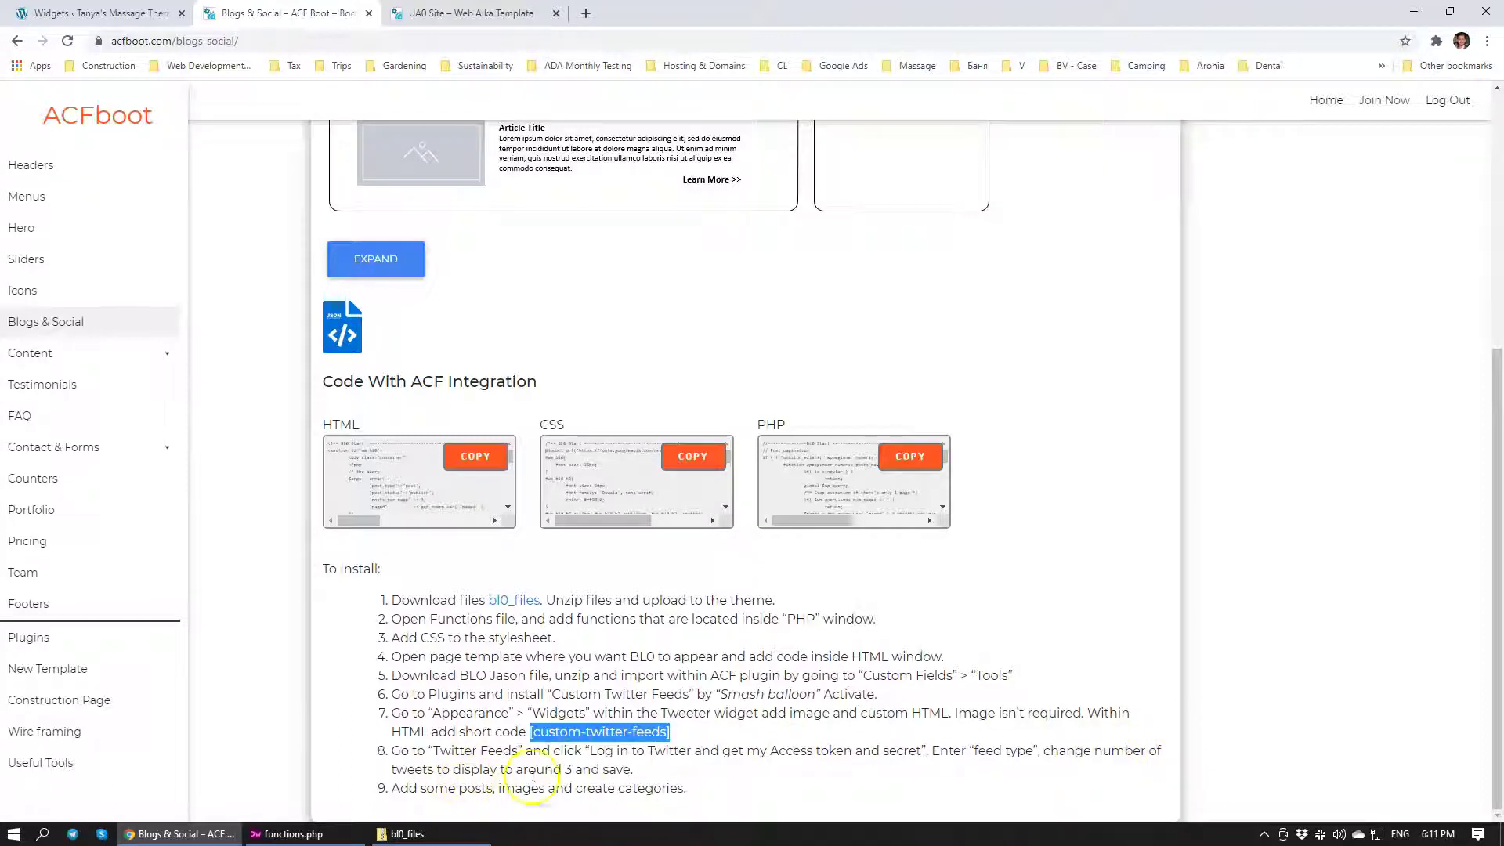
left_click(132, 11)
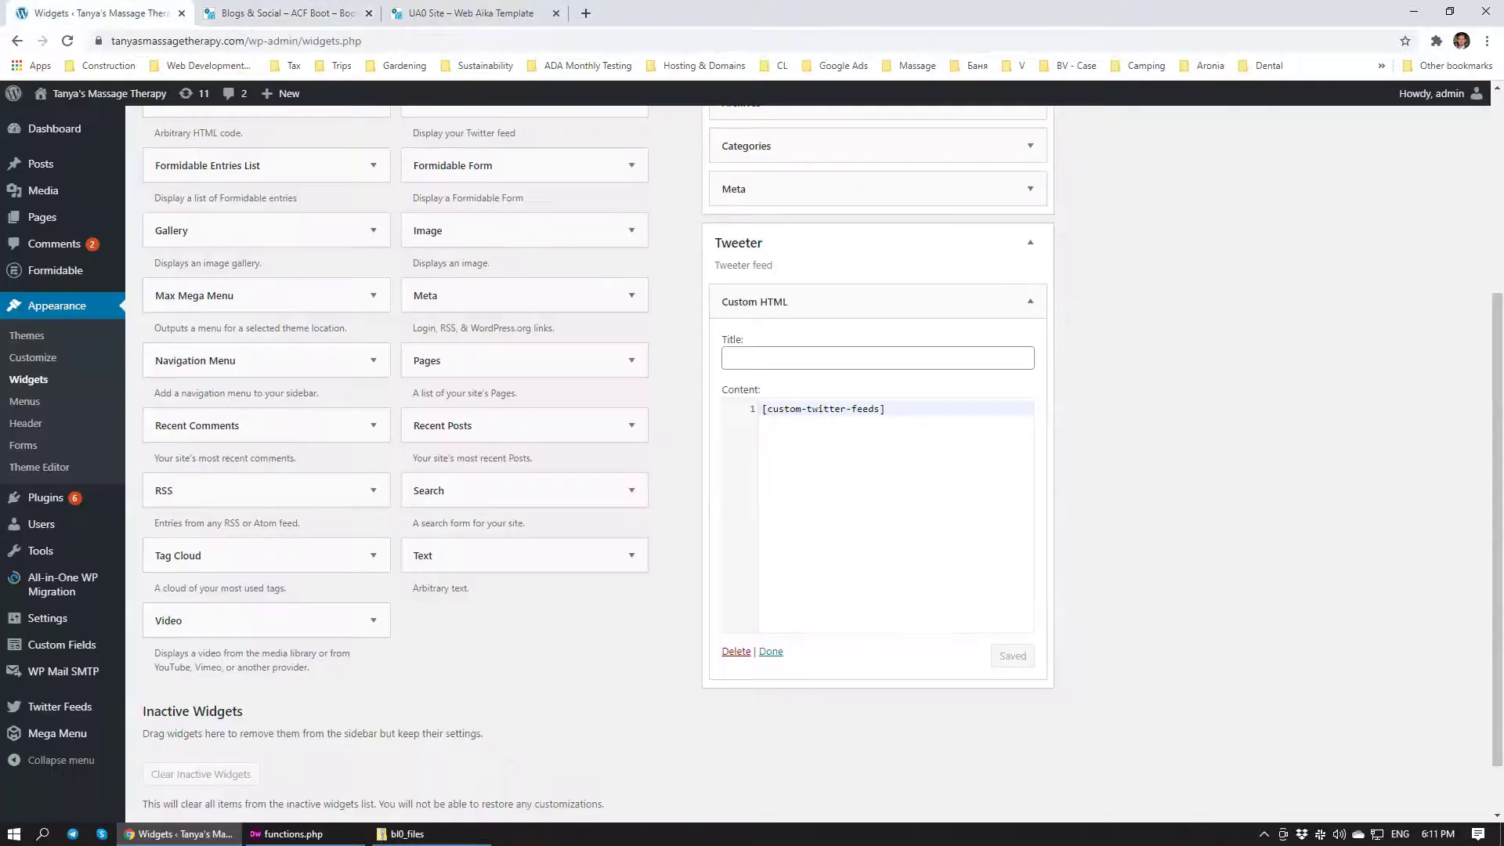
mouse_move(87, 588)
left_click(59, 707)
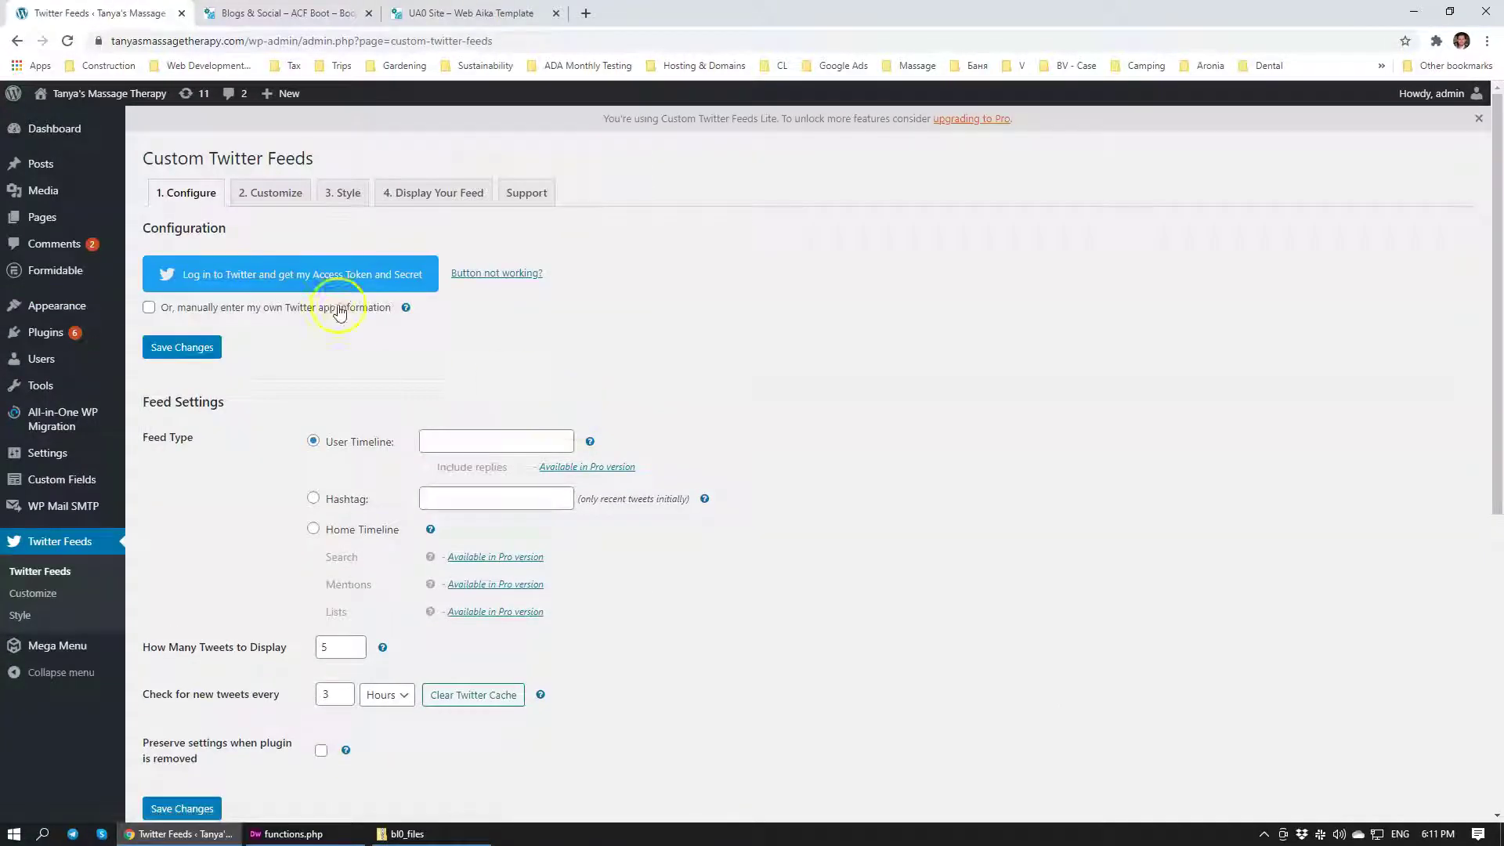
left_click(261, 272)
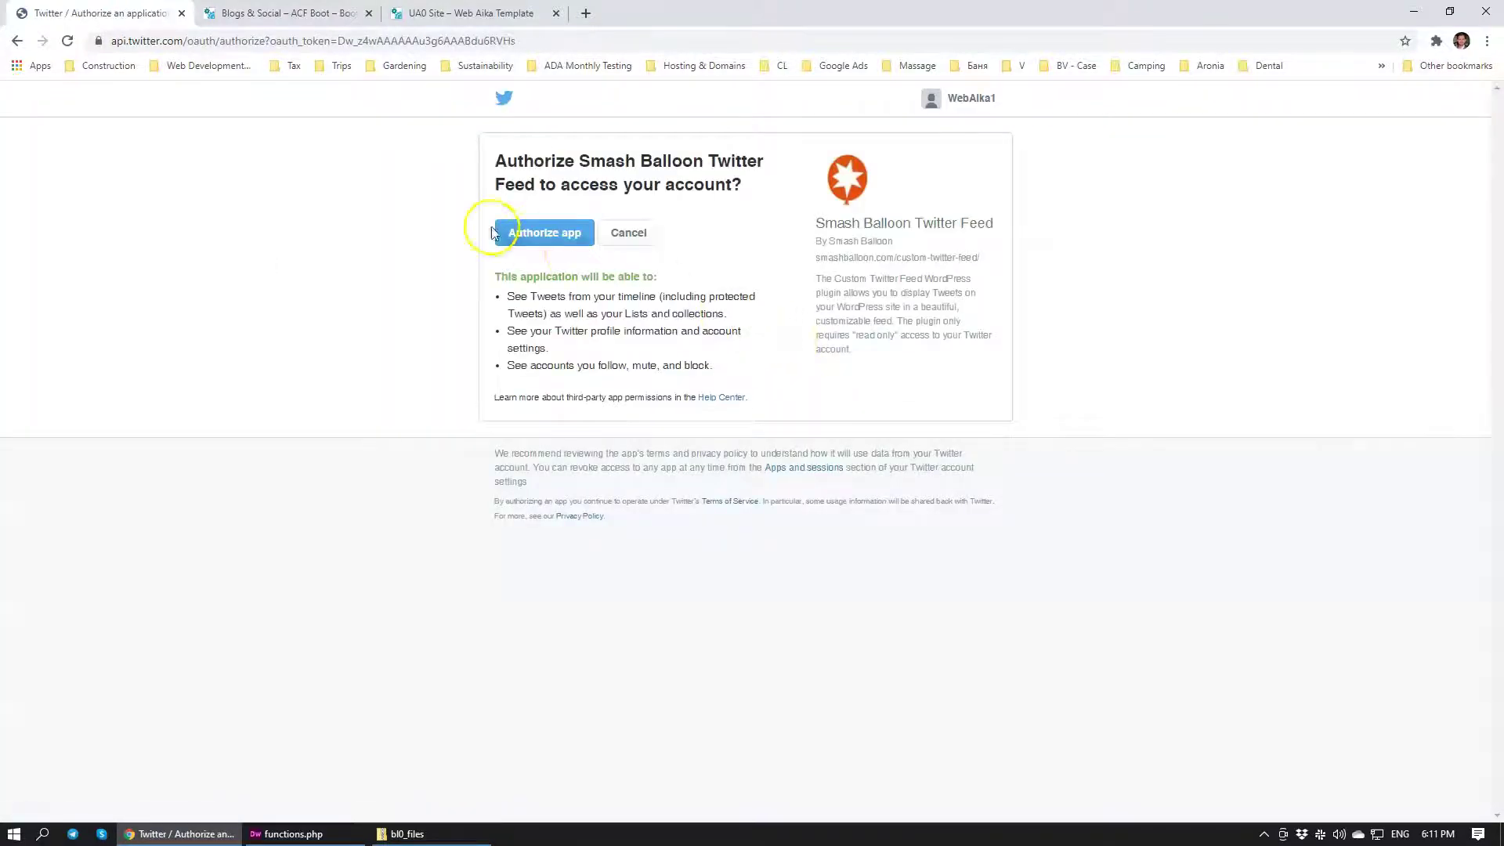
left_click(527, 232)
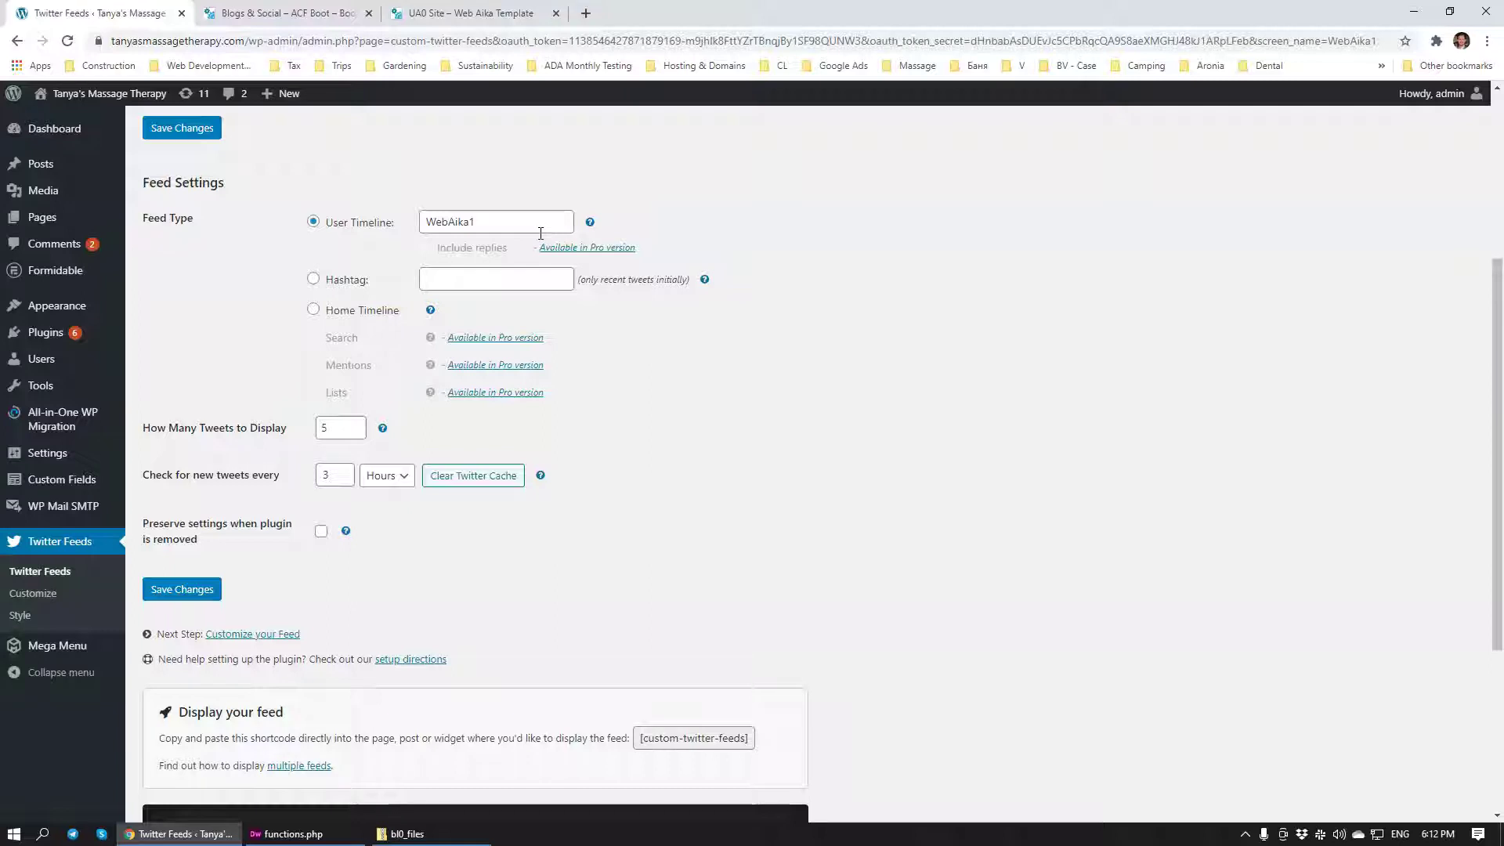
Step: Check the User Timeline feed type and compare the Twitter Feeds settings with step 8 of the ACFboot instructions
left_click(531, 213)
left_click(623, 222)
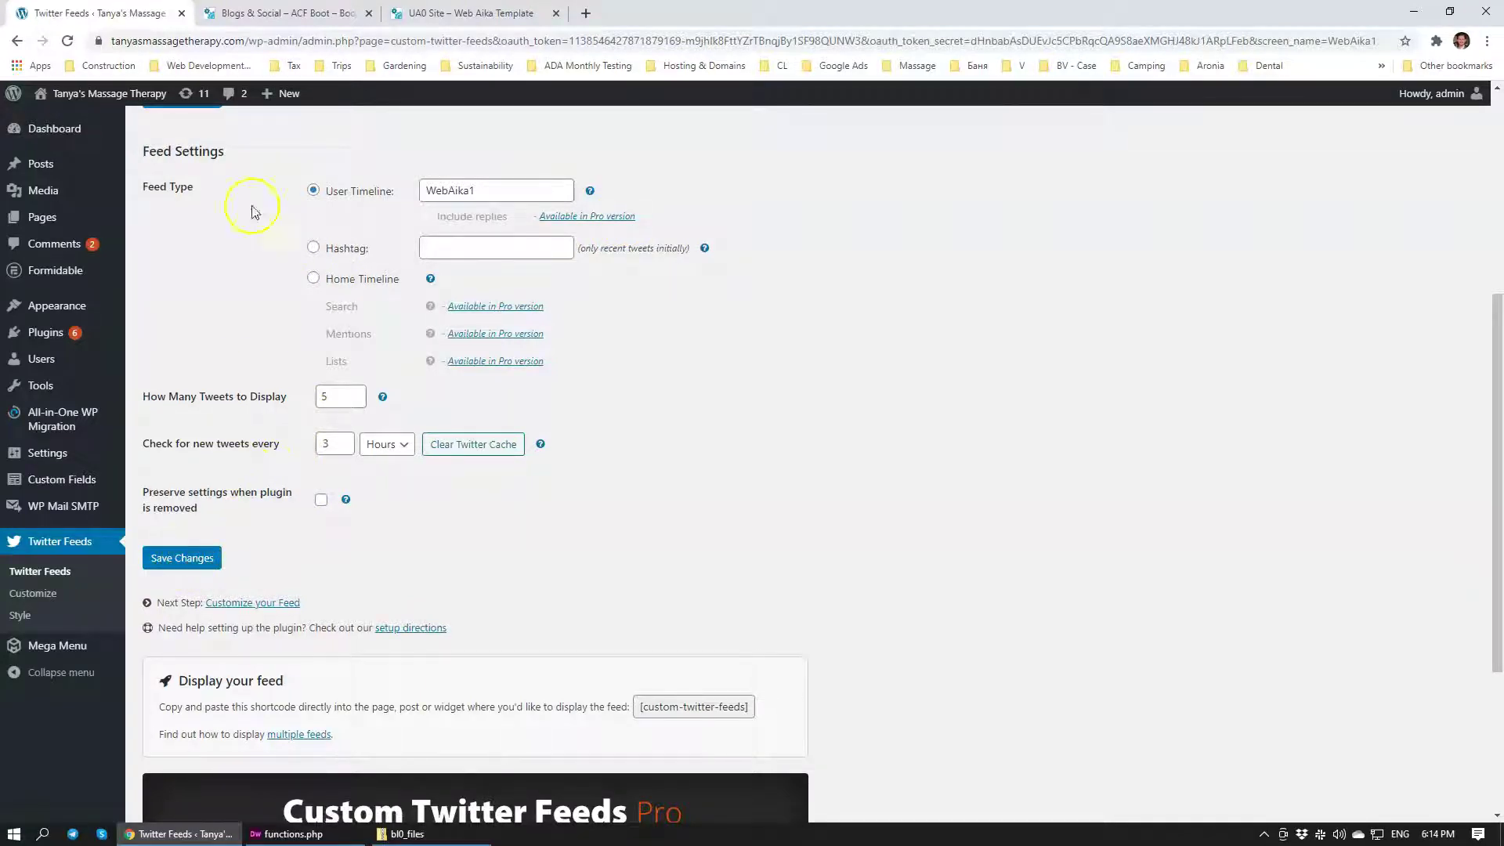
left_click(282, 13)
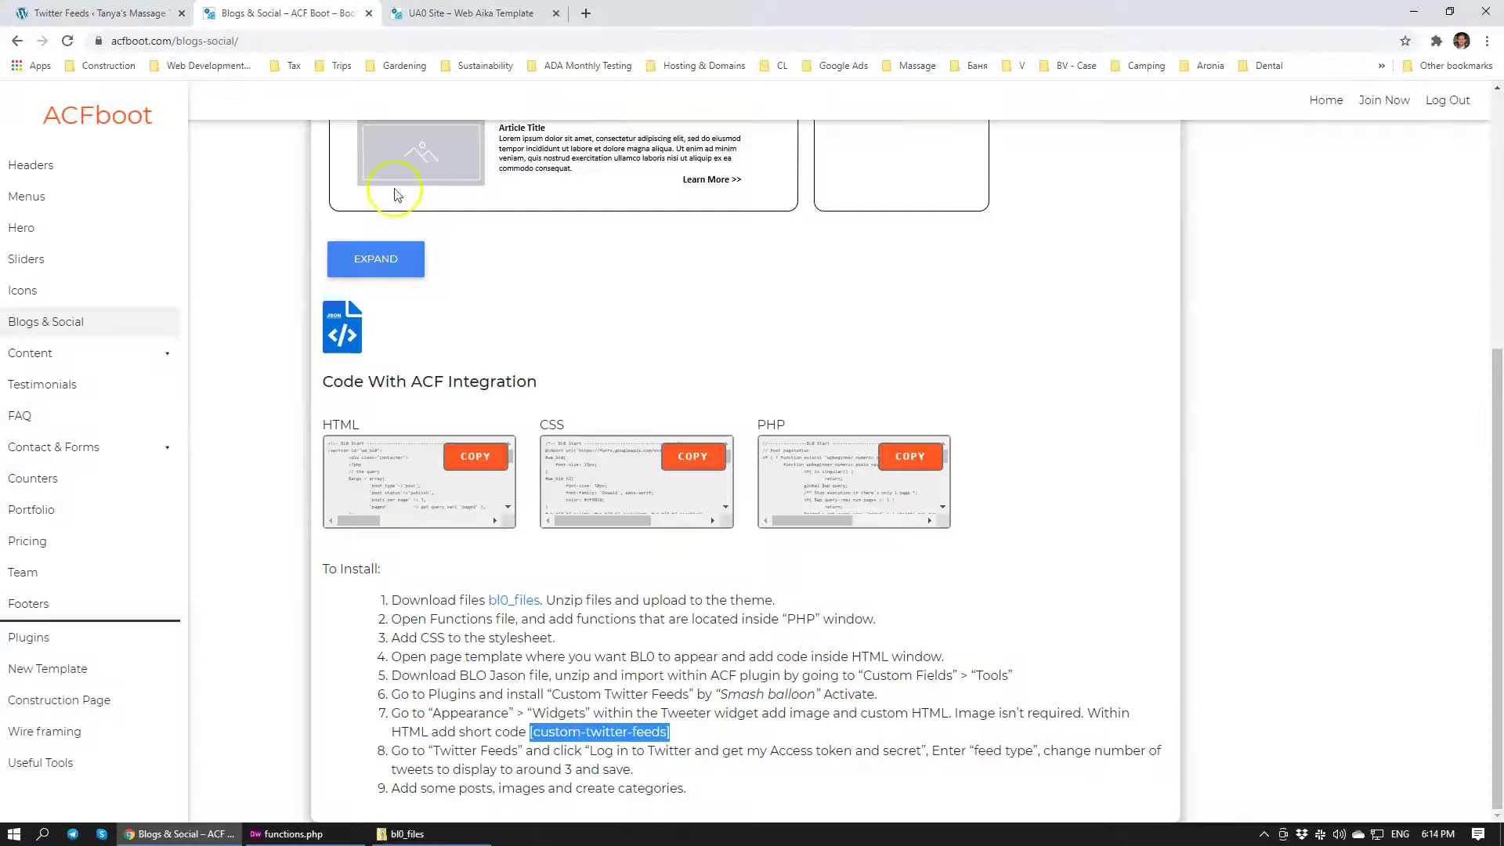
scroll(778, 494, "down", 5)
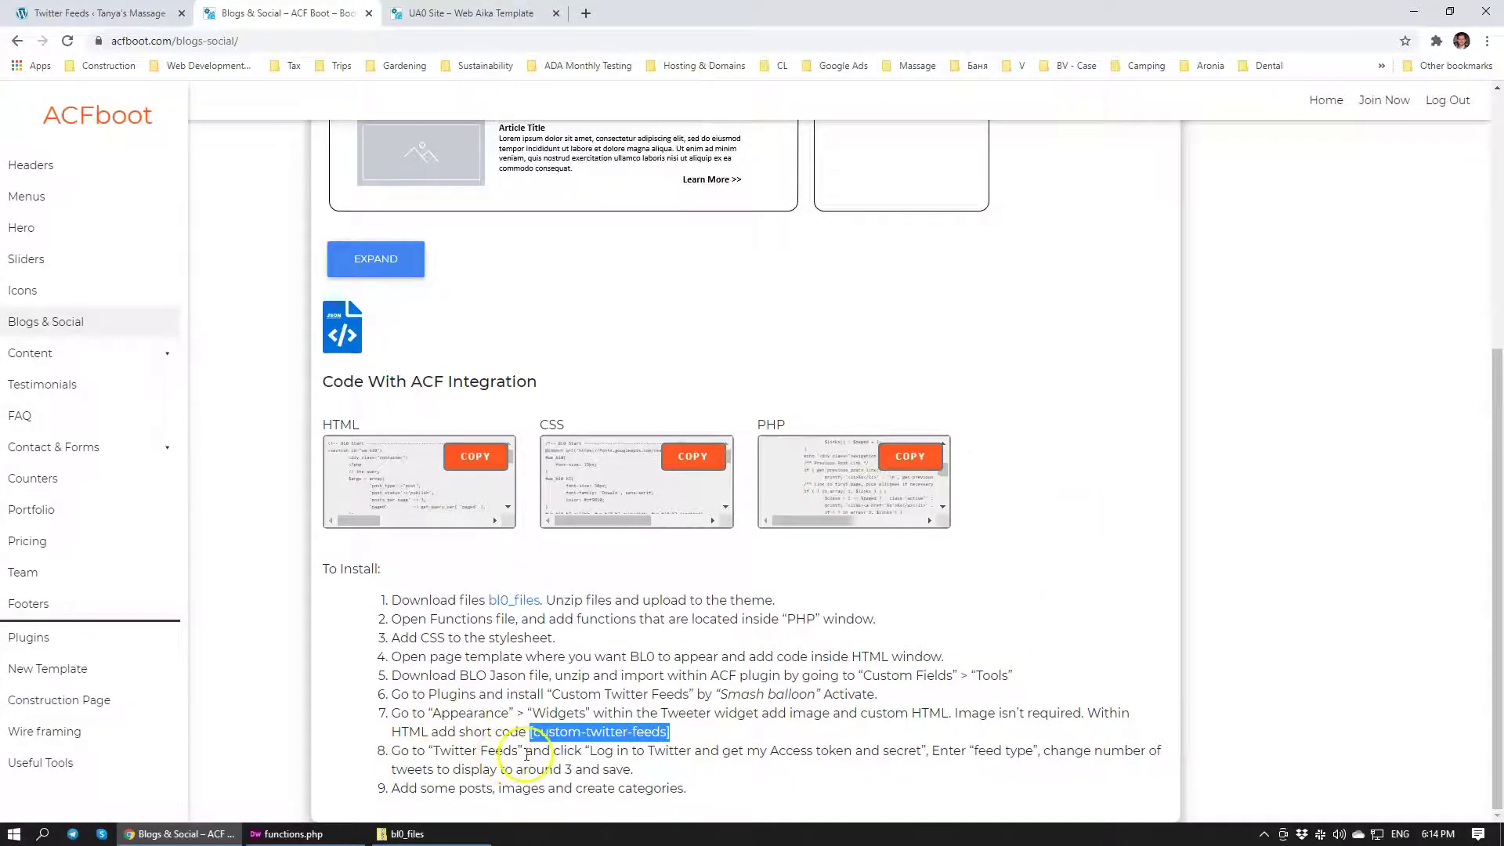
left_click(1150, 748)
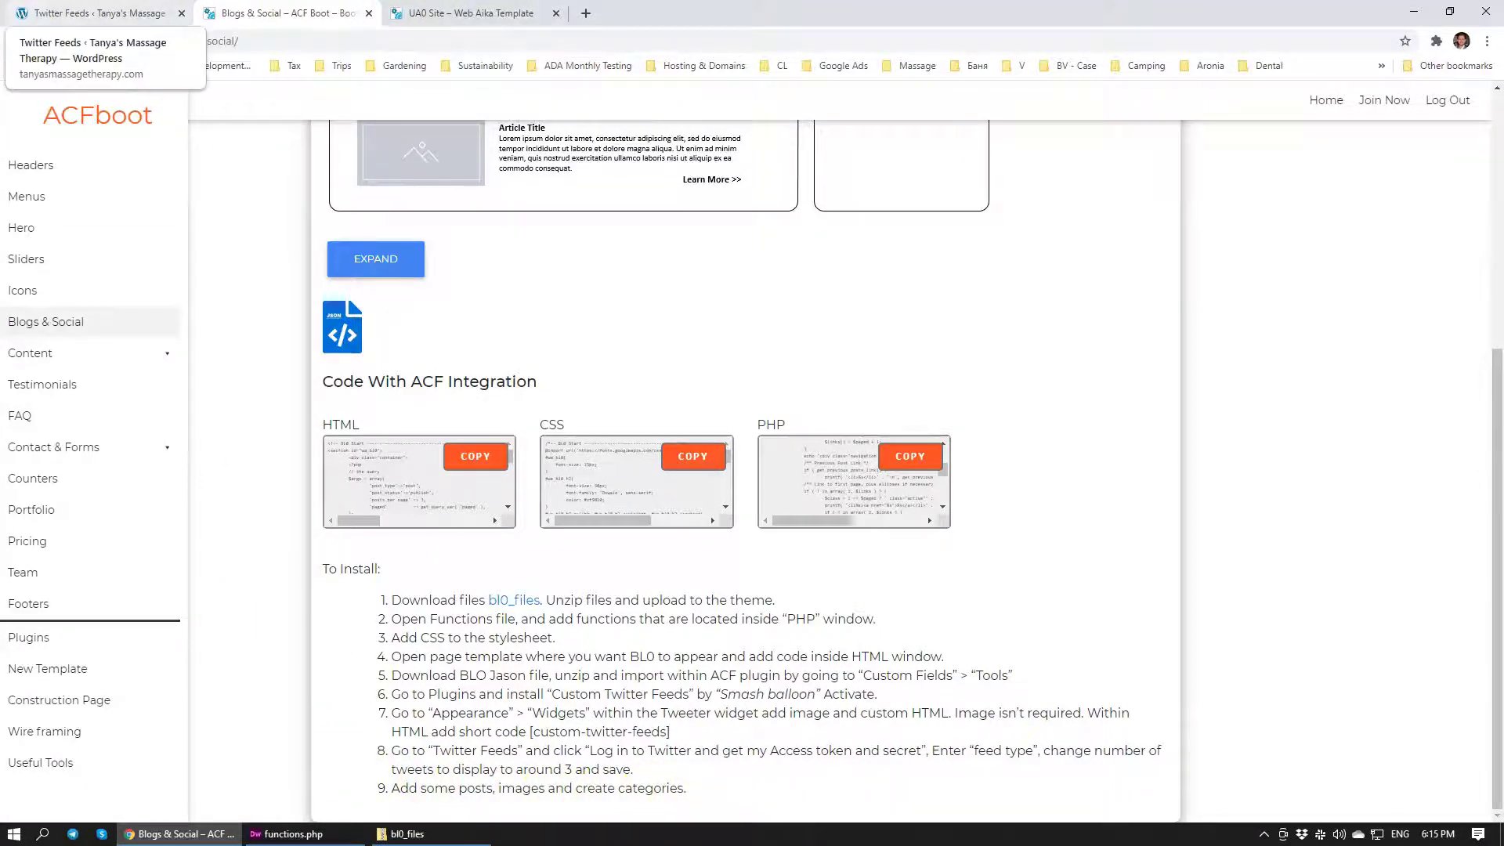
left_click(94, 13)
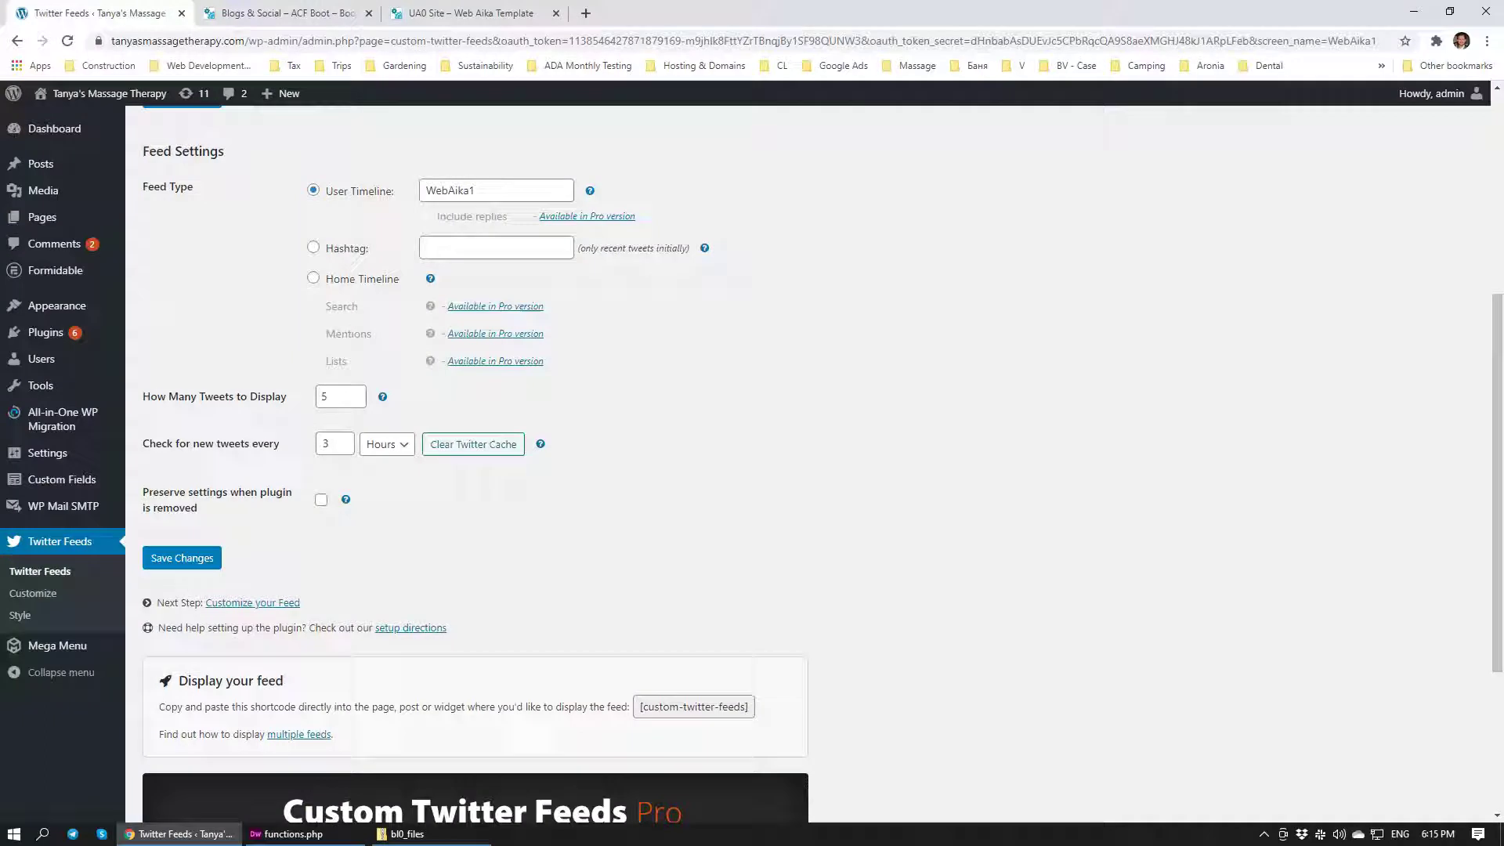
Step: Open the WordPress dashboard, load tanyasmassagetherapy.com in a new incognito window and examine its Twitter Feed section
left_click(50, 139)
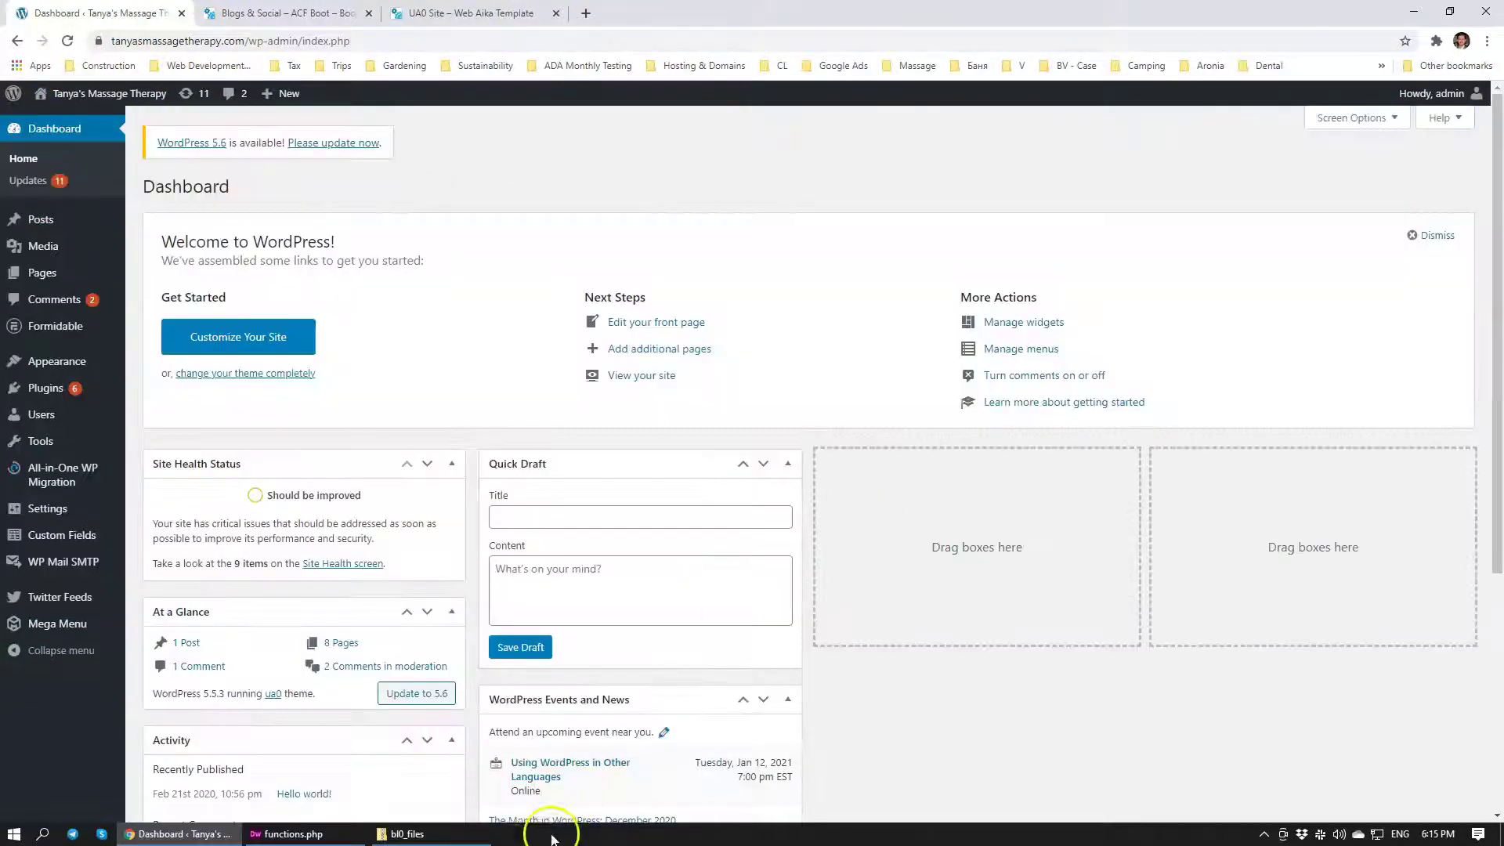
left_click(1488, 41)
left_click(1431, 100)
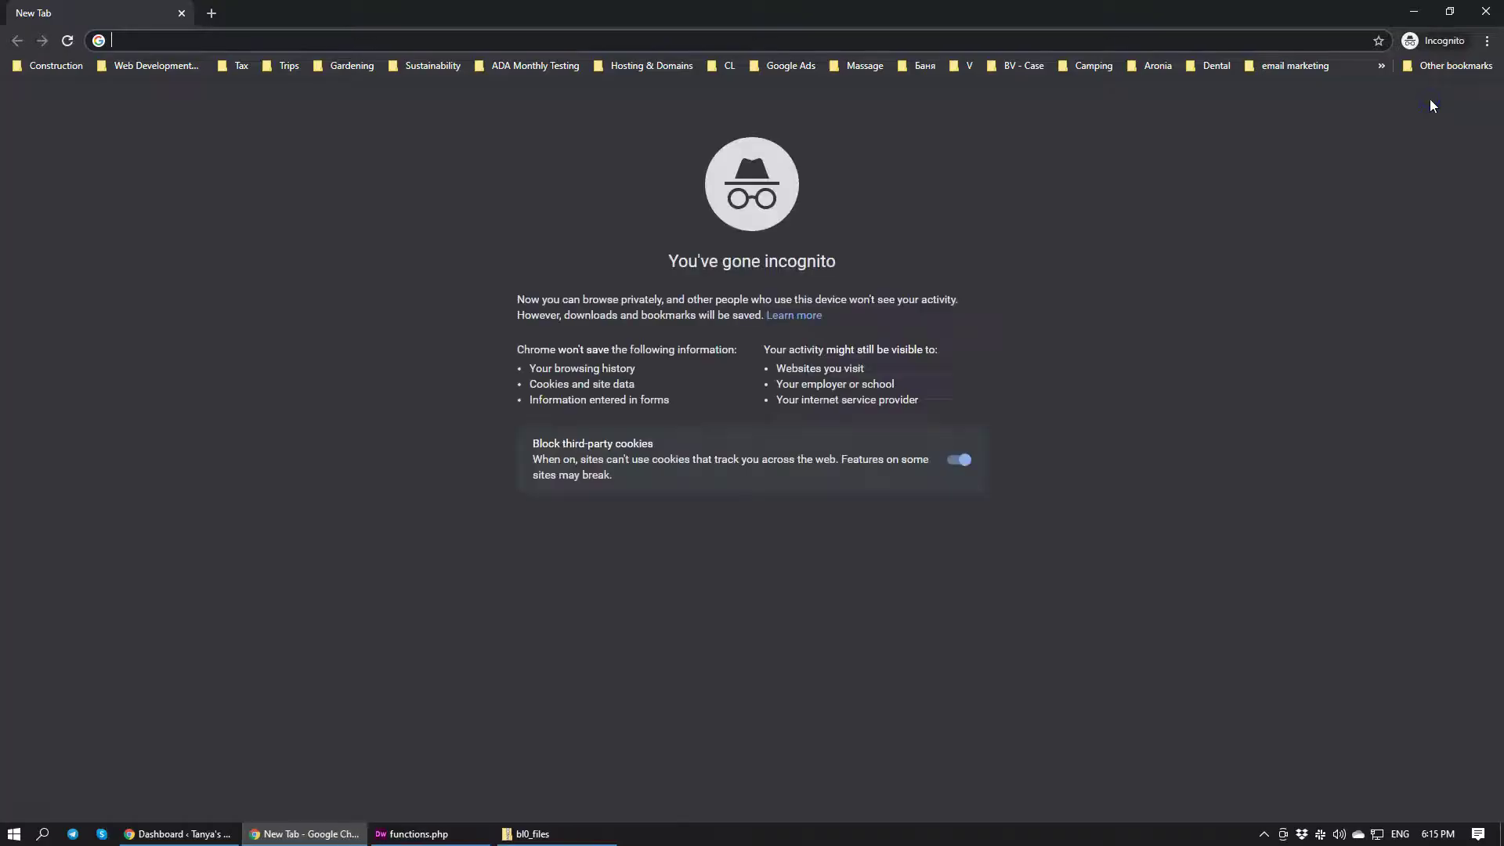
type("ta")
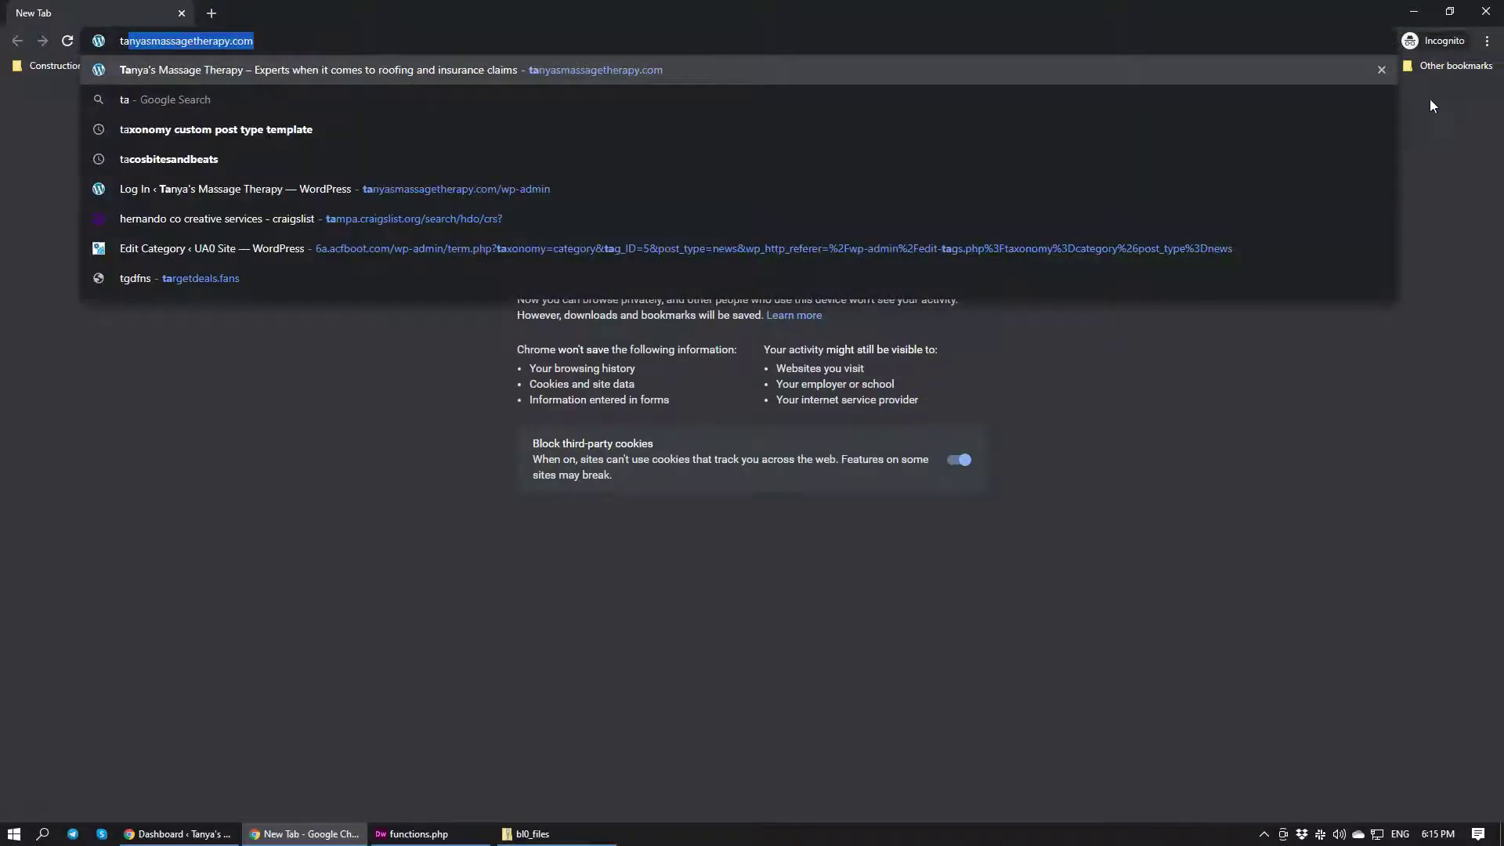
key("Return")
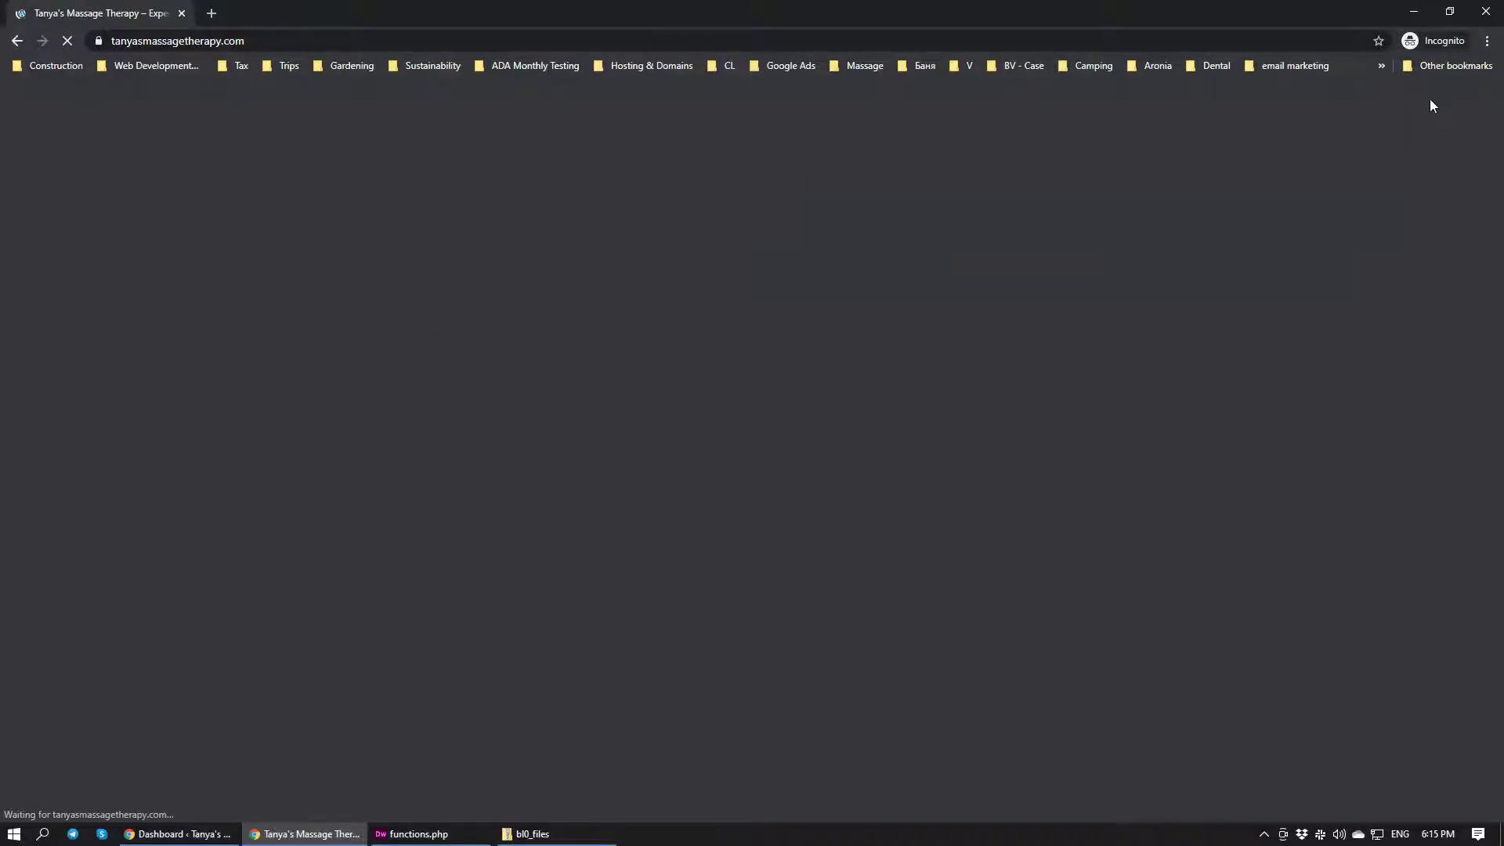
scroll(906, 457, "down", 3)
scroll(907, 457, "down", 3)
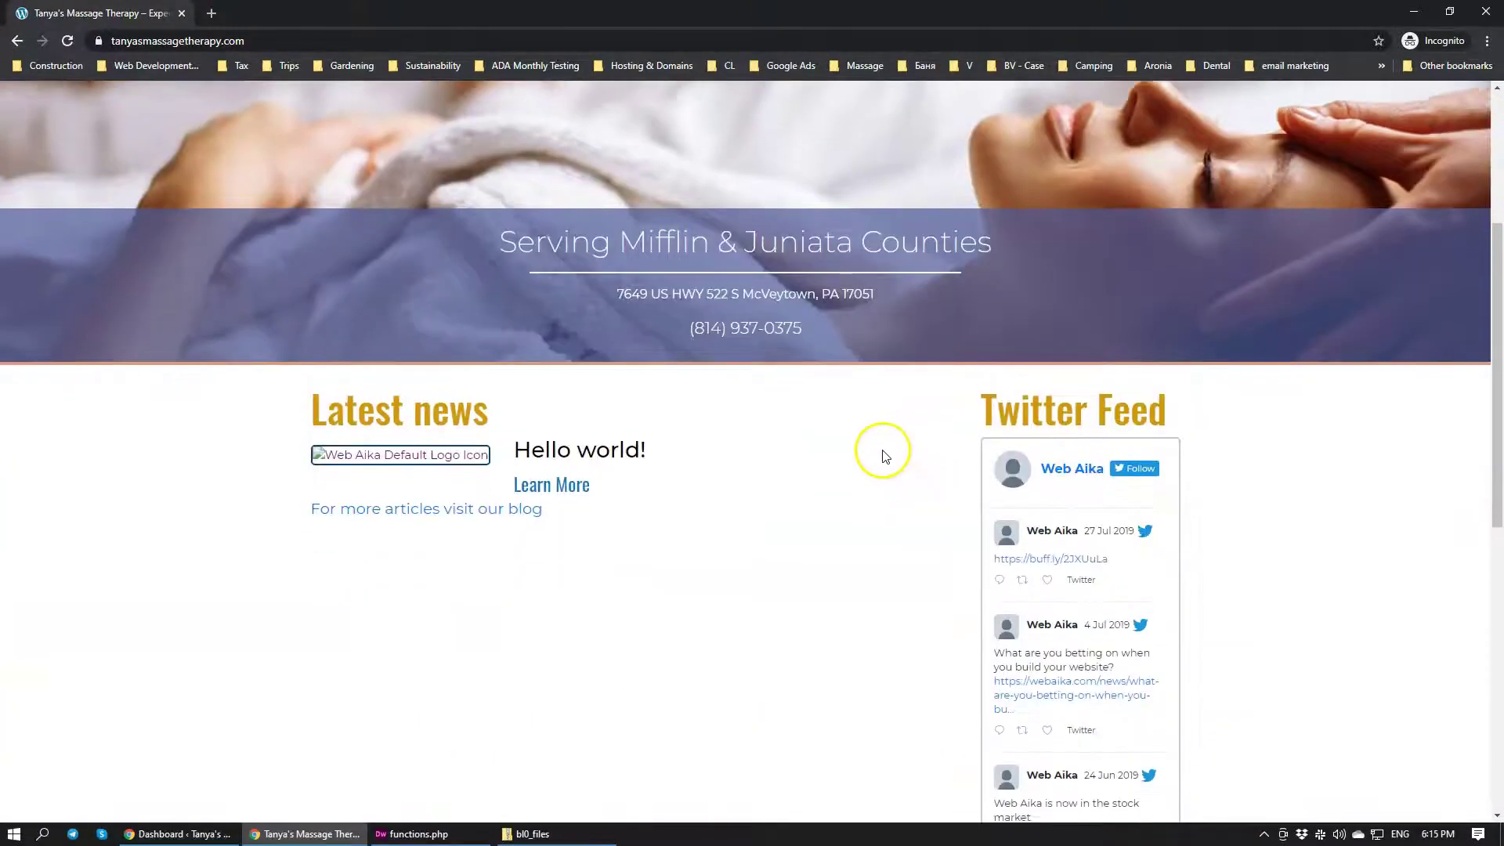
scroll(1047, 319, "down", 2)
scroll(1226, 614, "down", 5)
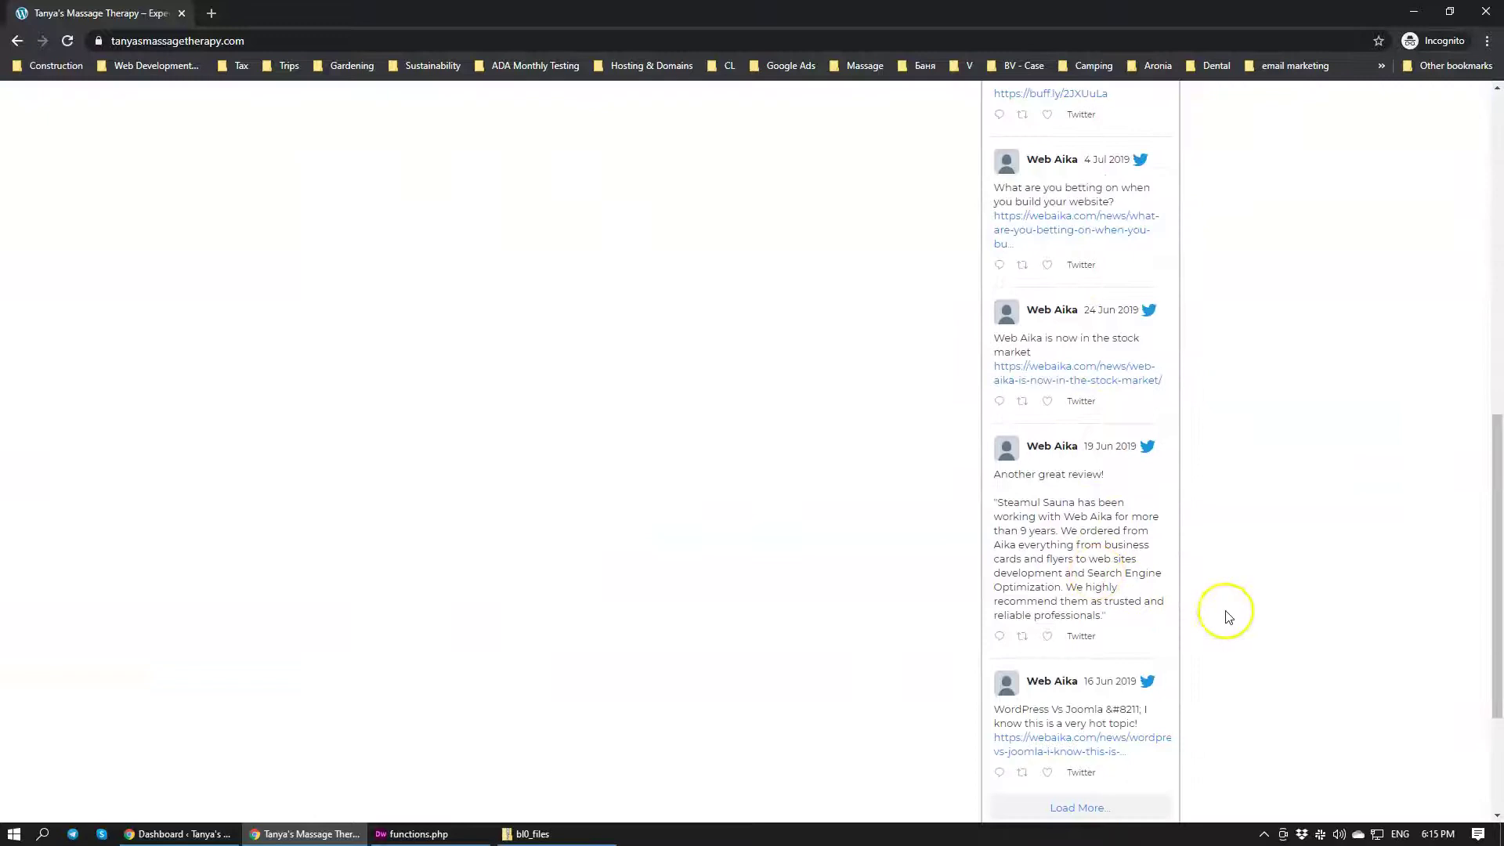
scroll(1108, 557, "up", 3)
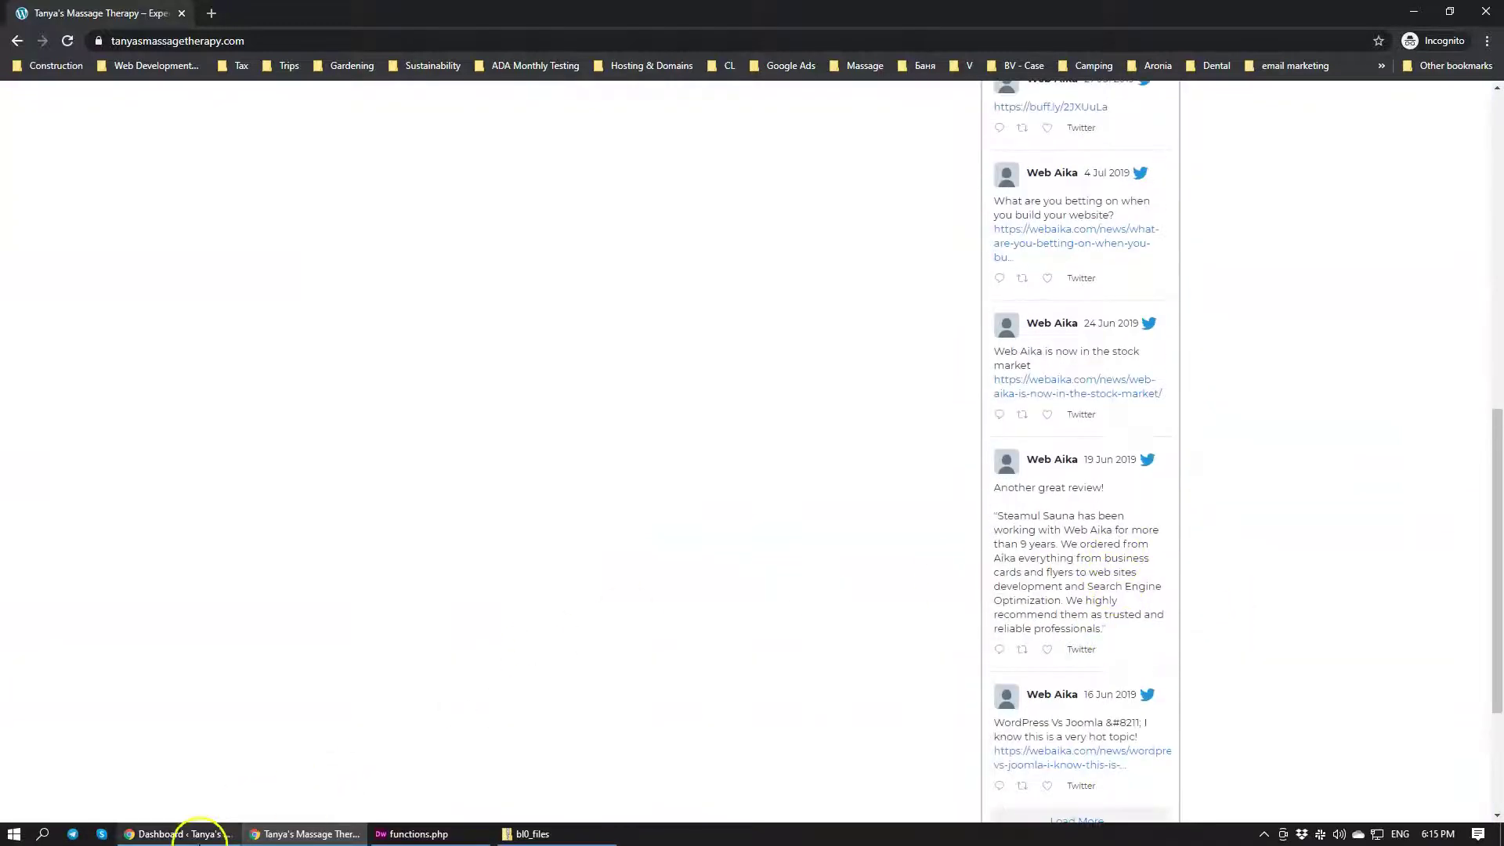
Step: Return to the WordPress admin, set the number of tweets to display to 3 in Twitter Feeds and save the changes
left_click(188, 833)
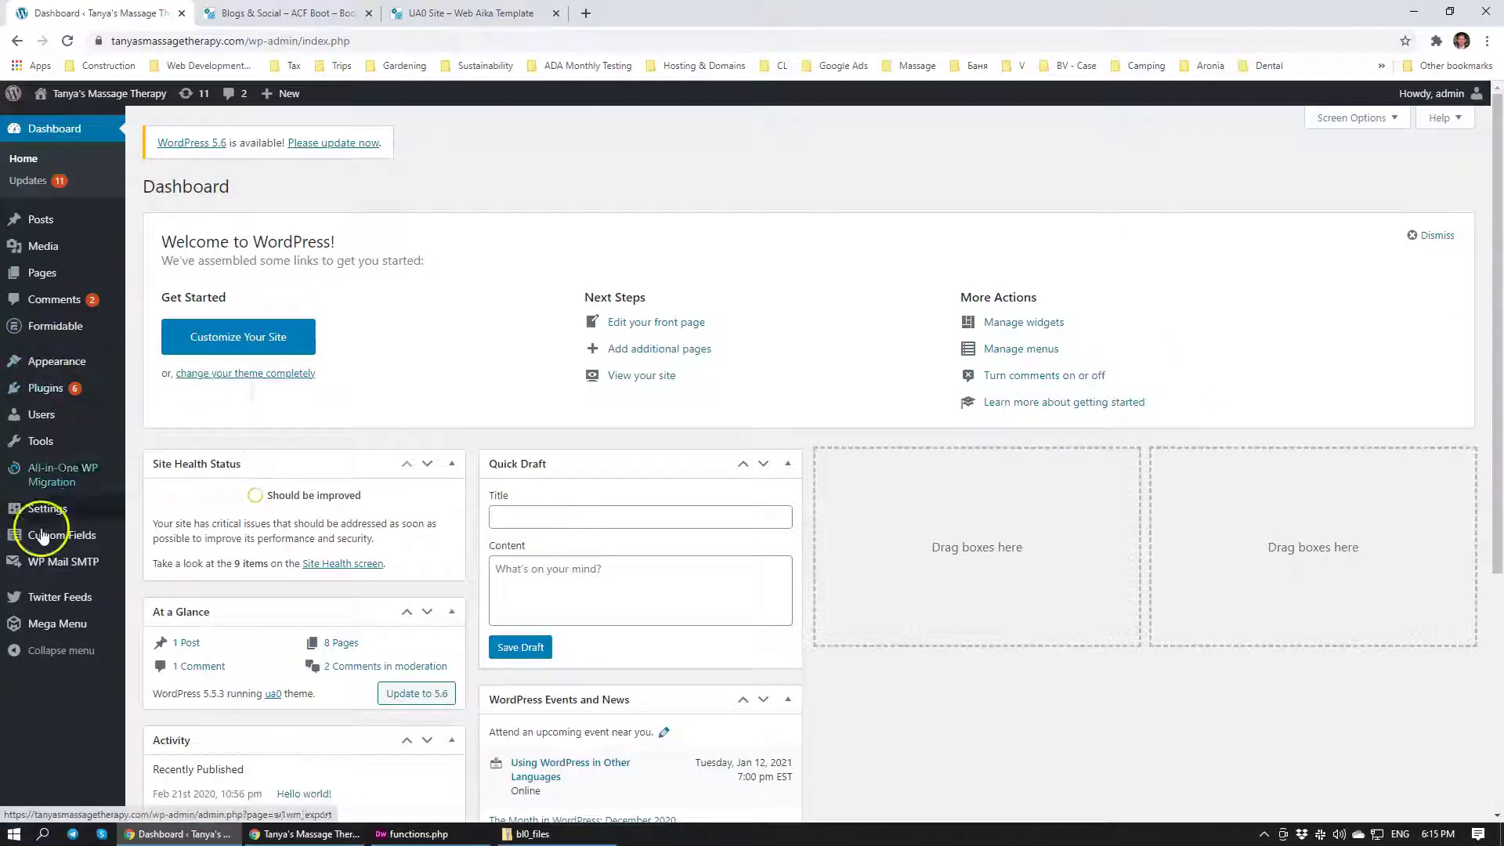
mouse_move(69, 605)
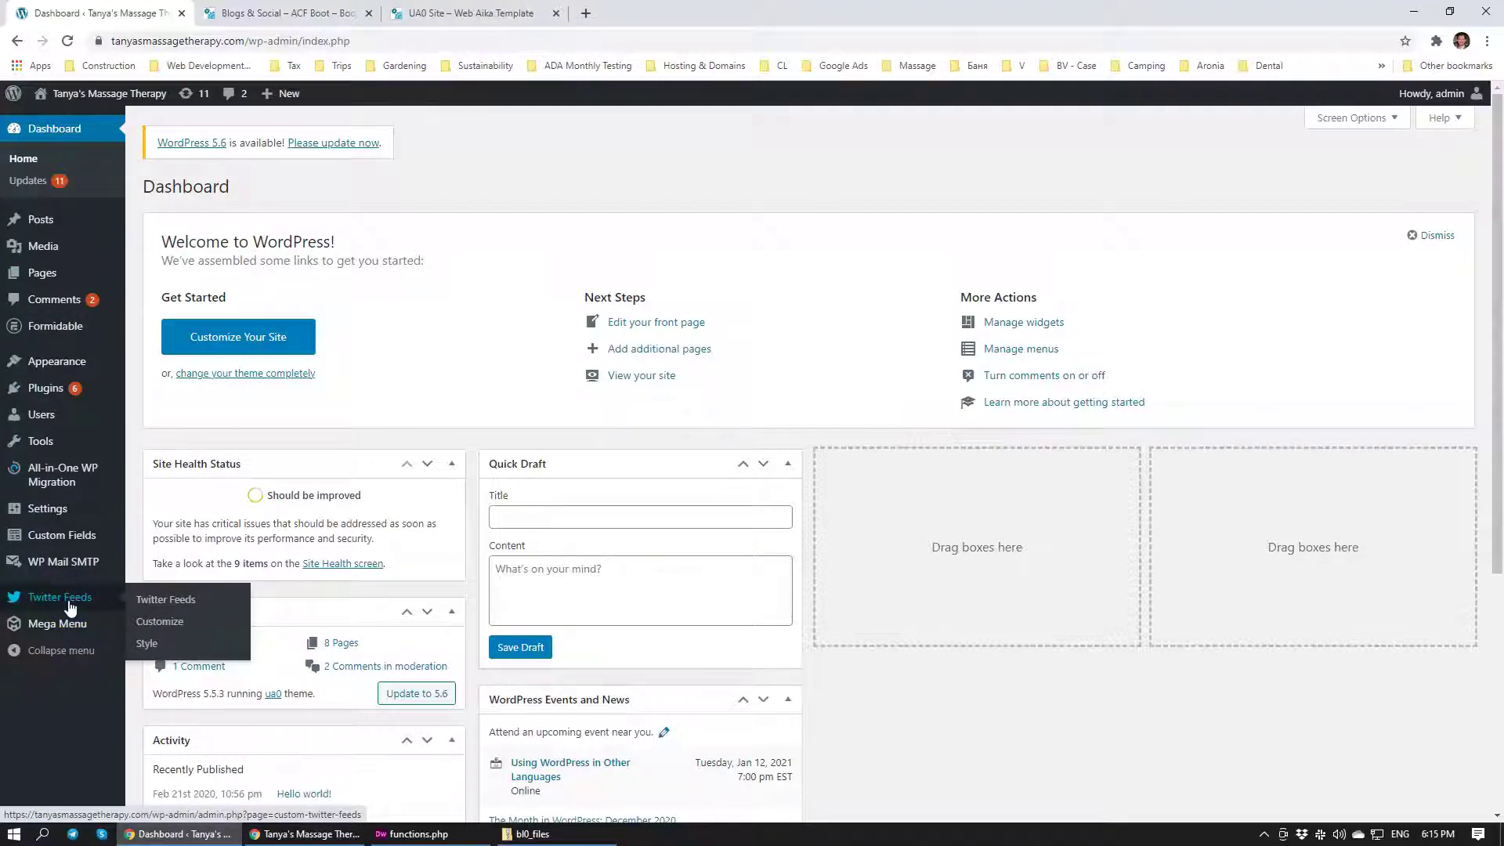
left_click(69, 606)
scroll(71, 608, "down", 3)
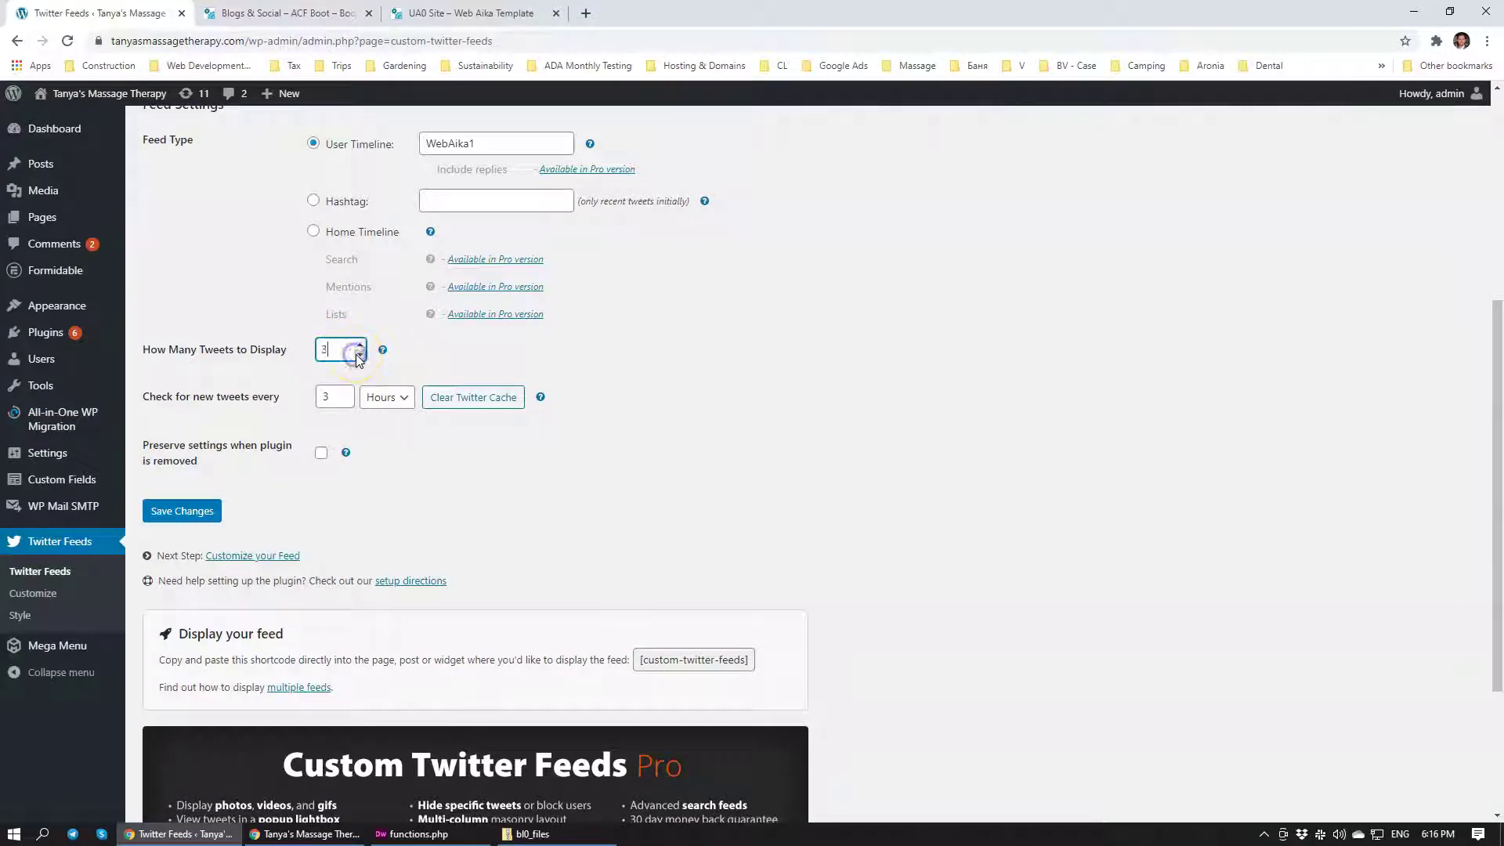
left_click(188, 513)
Step: Check the news and Twitter Feed layout on the 6a.acfboot.com demo site, close its tab and return to the ACFboot instructions
key("ctrl+3")
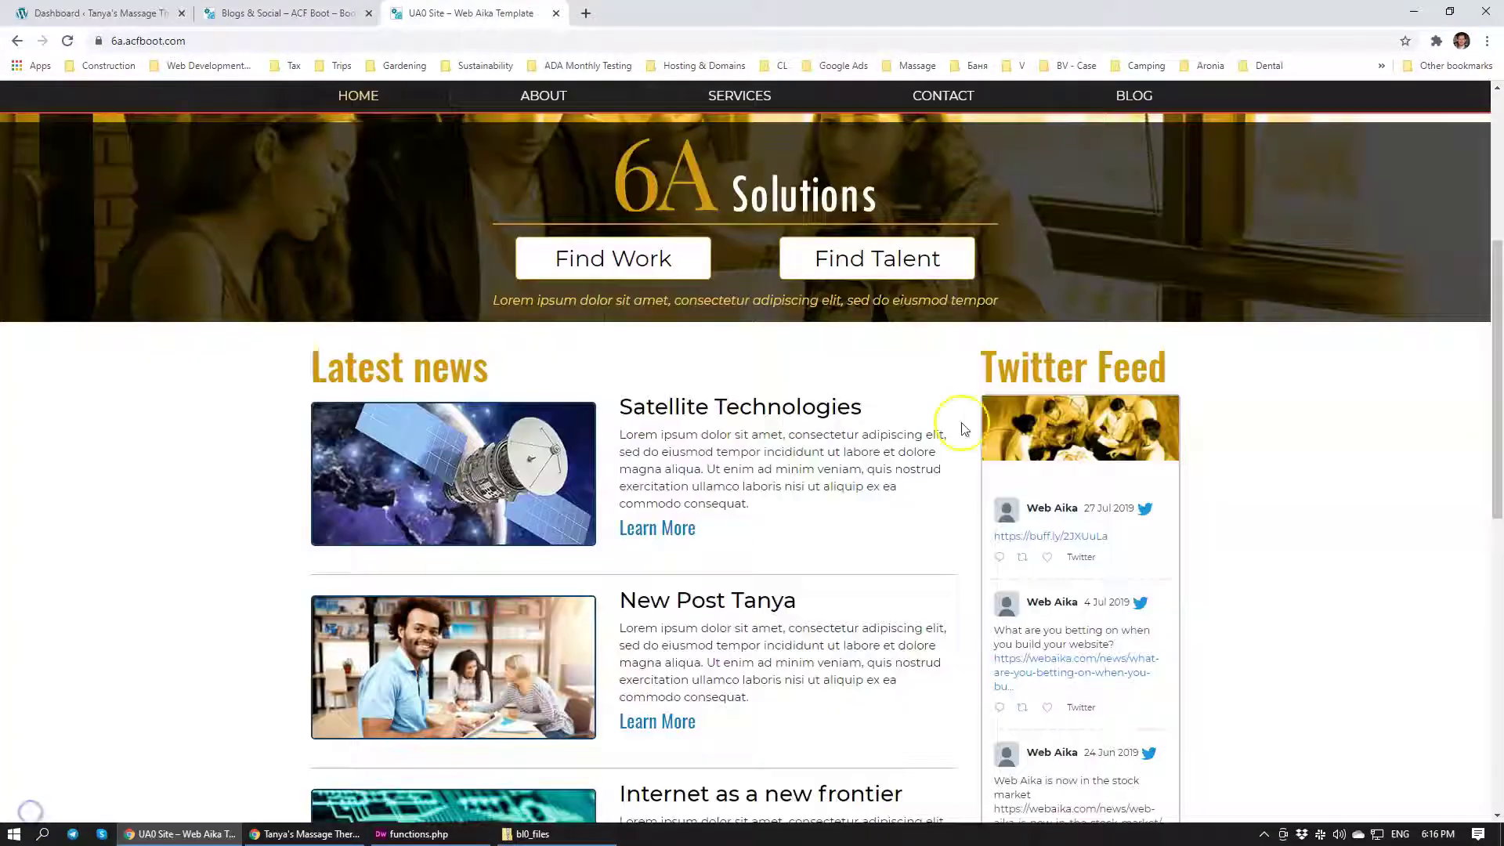
scroll(941, 587, "down", 6)
scroll(906, 527, "up", 5)
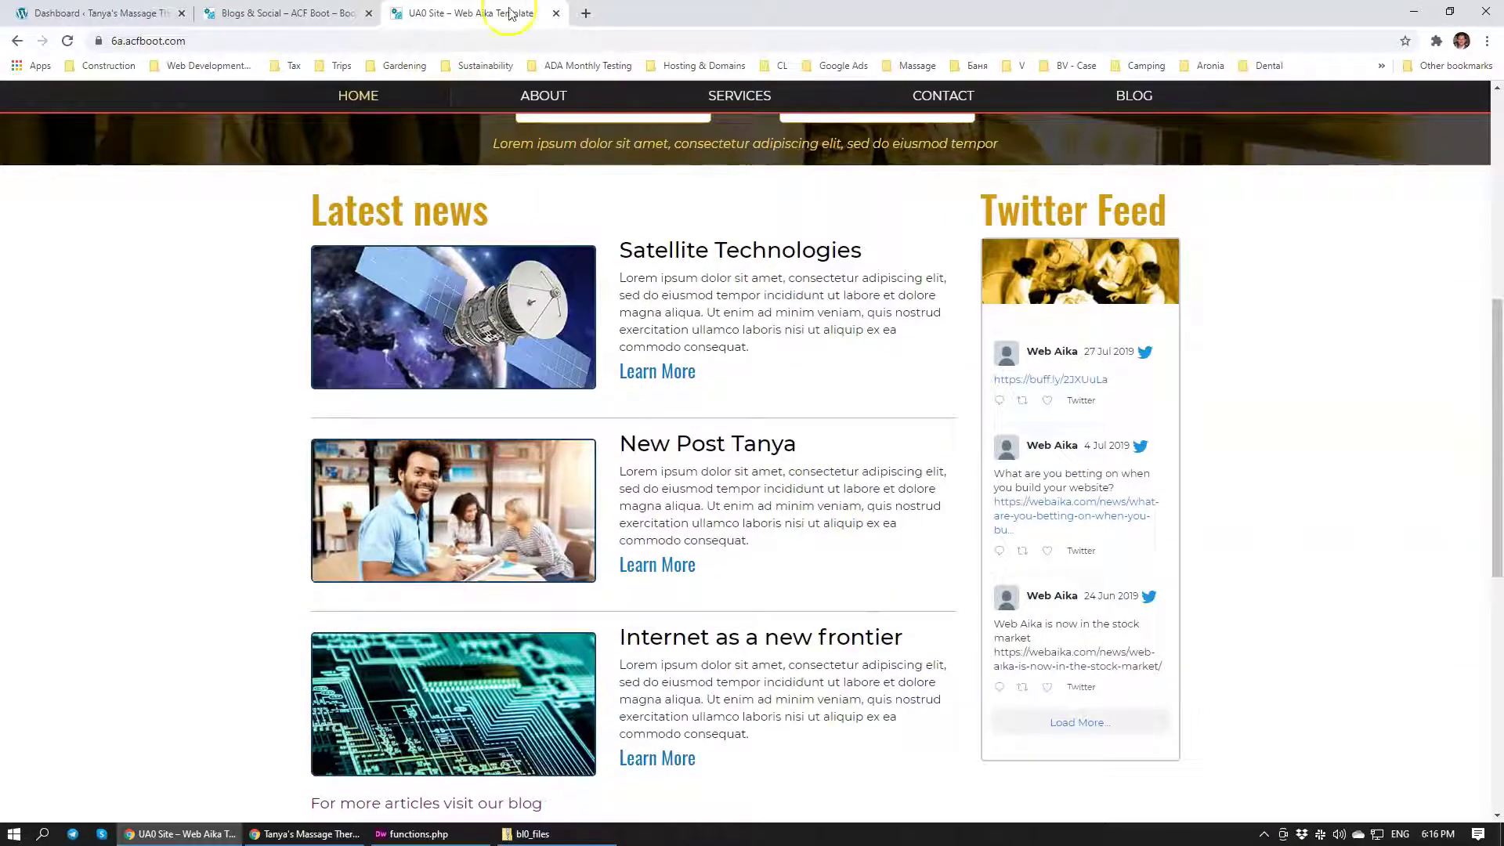
left_click(556, 14)
left_click(118, 13)
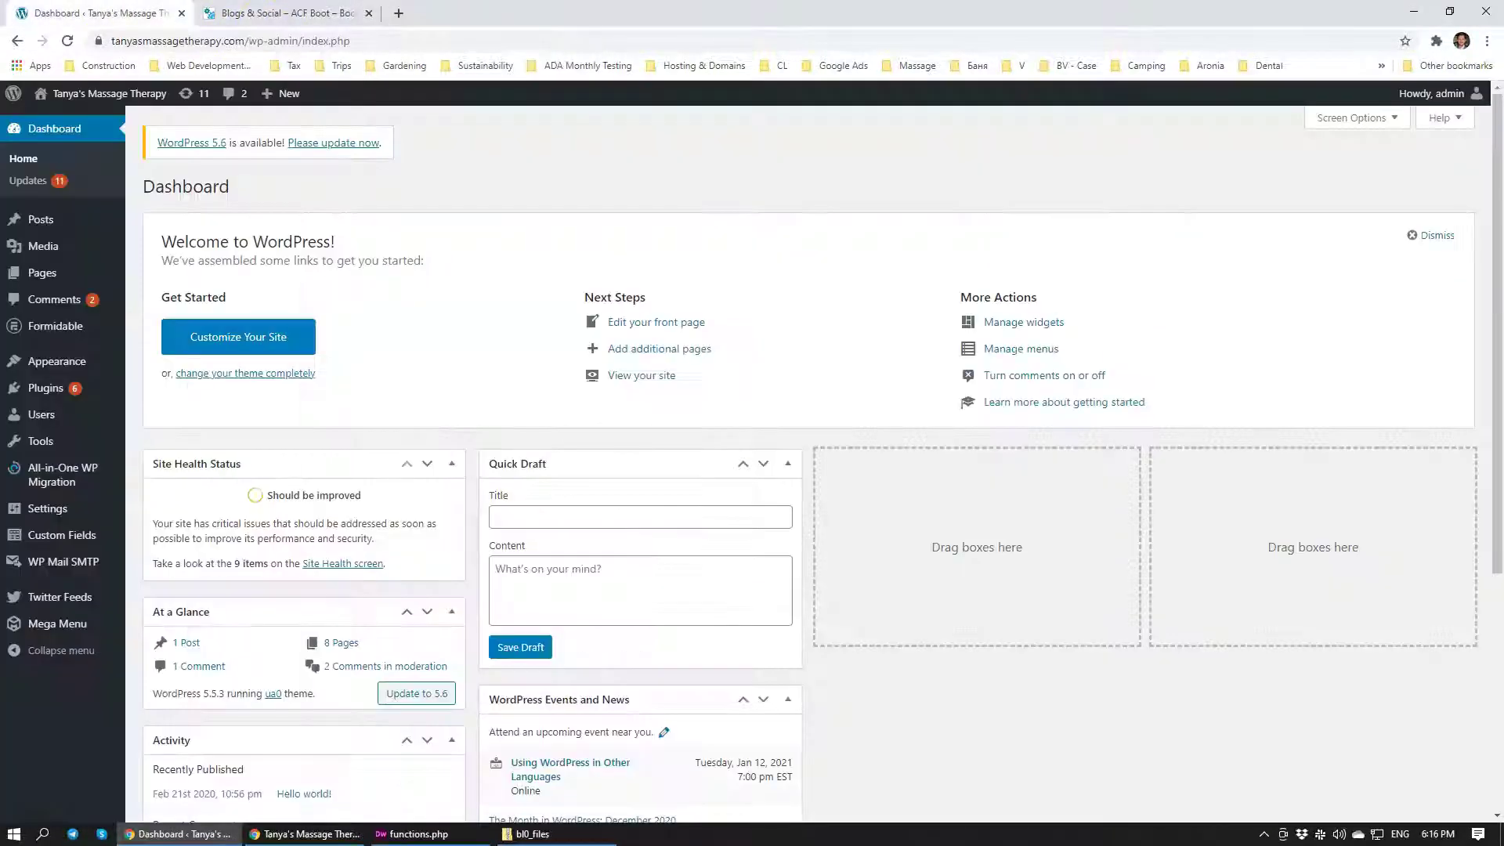
key("ctrl+Tab")
Step: Reload the massage therapy home page in the incognito window and check its Latest news and Twitter Feed sections
left_click(274, 832)
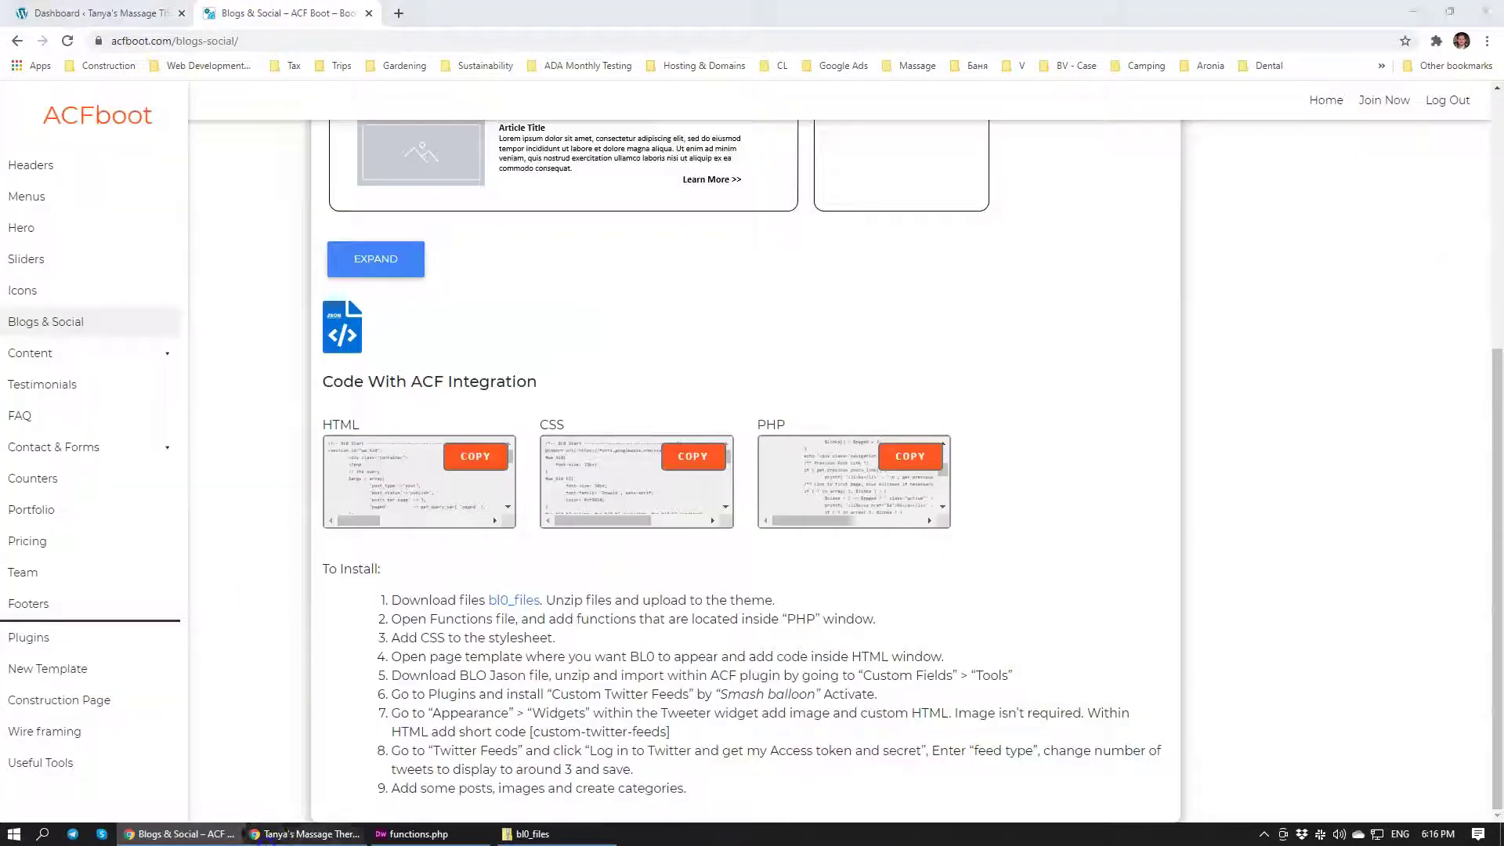
scroll(812, 562, "down", 3)
scroll(812, 562, "up", 9)
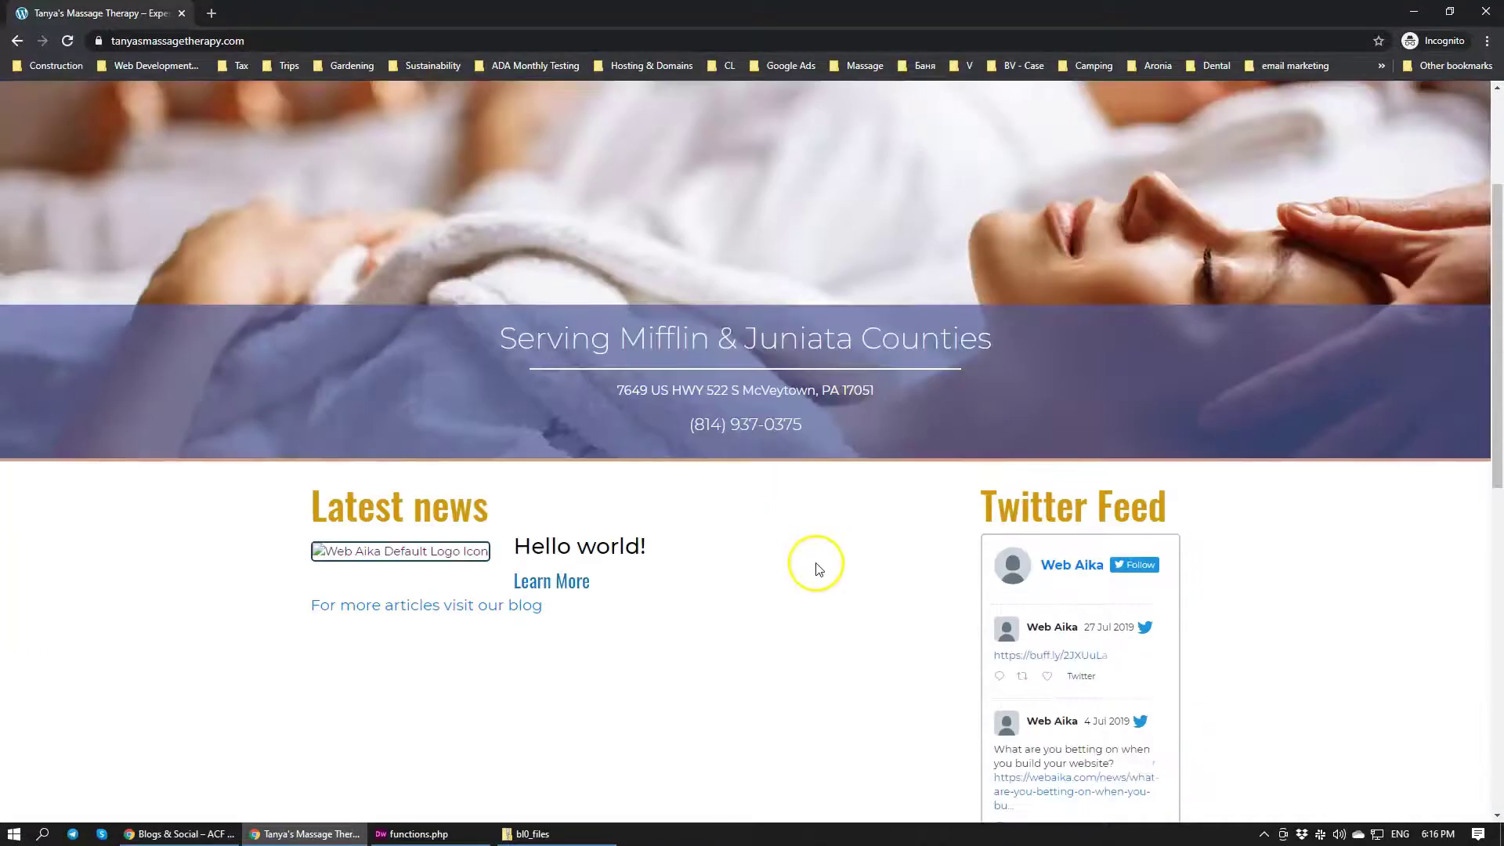
scroll(527, 386, "down", 2)
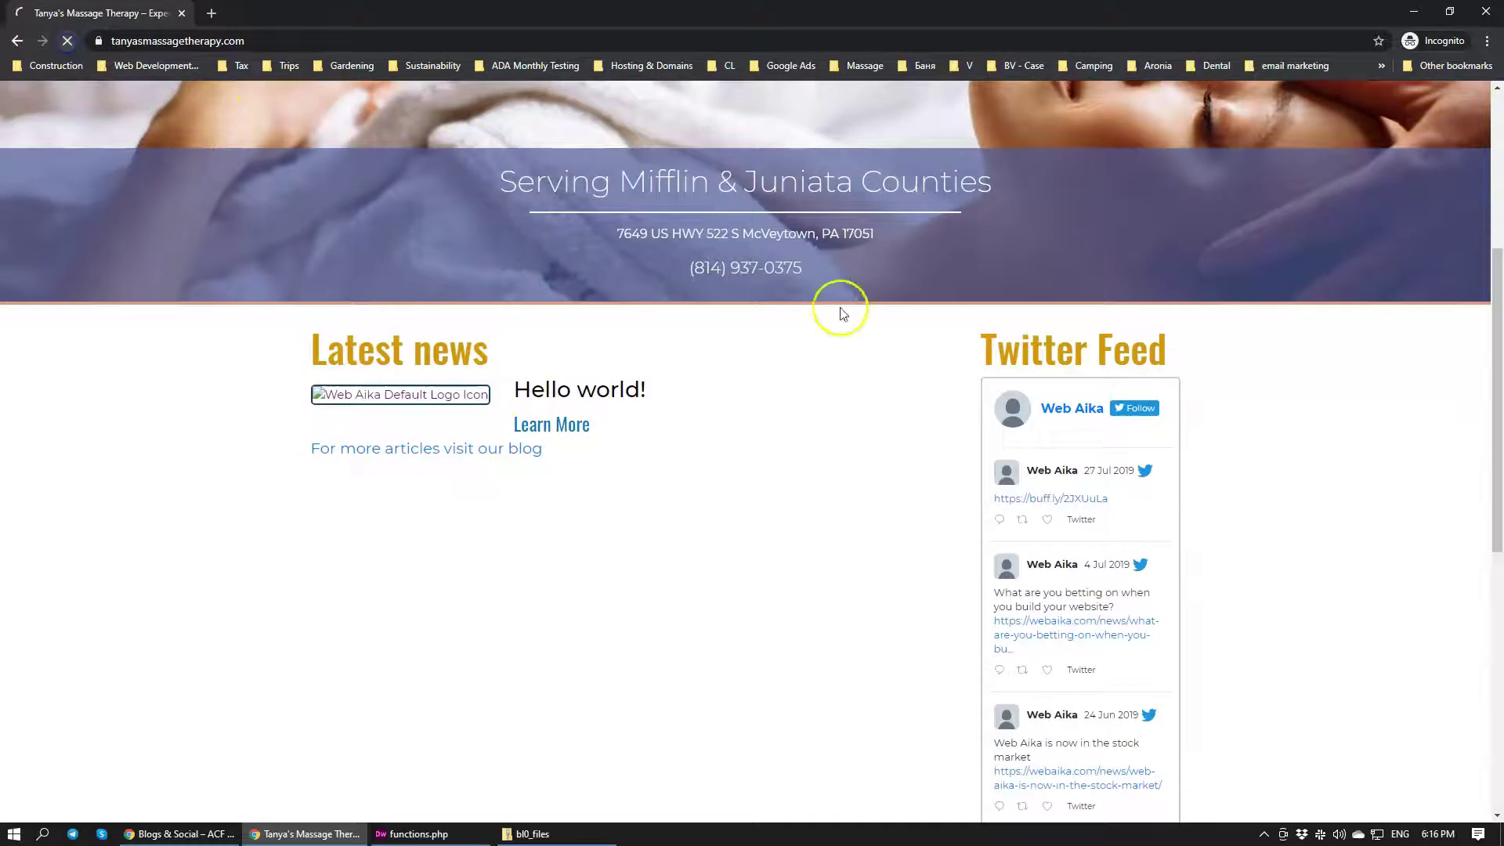
scroll(1107, 494, "down", 3)
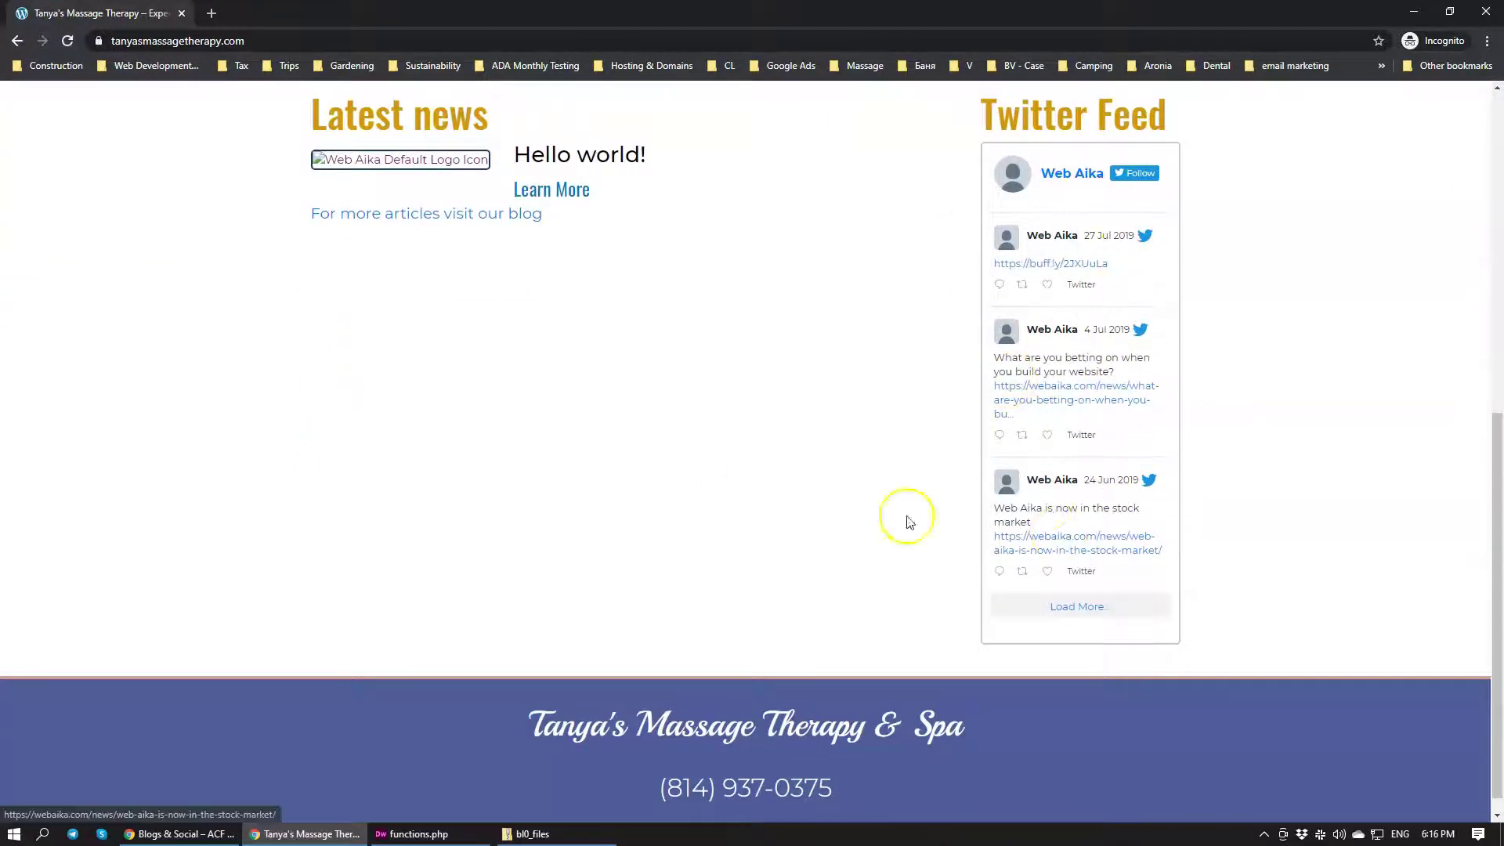
scroll(423, 427, "up", 2)
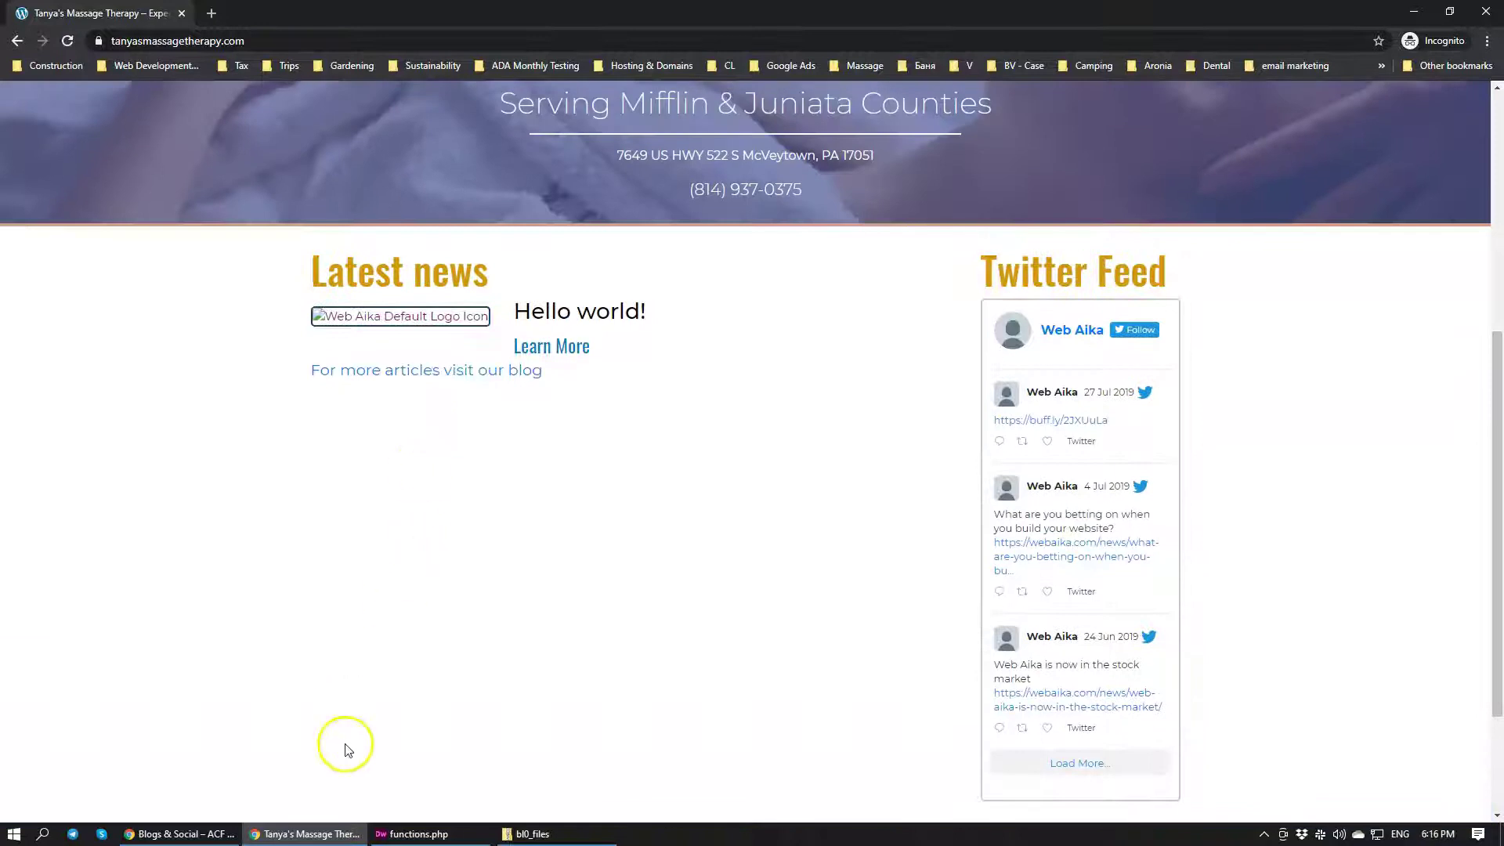
Step: Return to the WordPress admin, open the posts list and move the "Hello world!" post to the trash
left_click(185, 837)
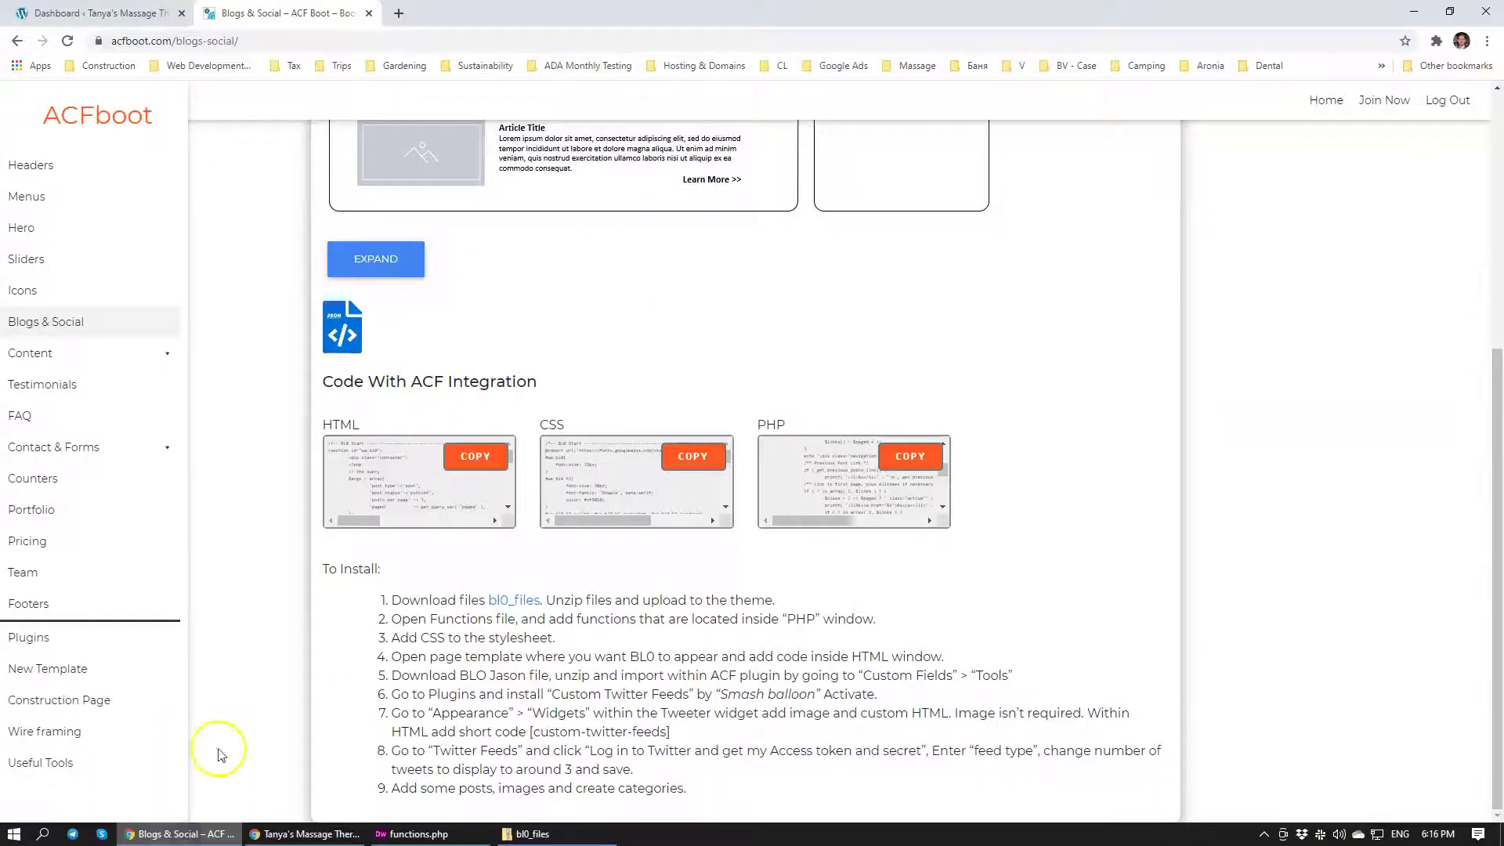
key("ctrl+shift+Tab")
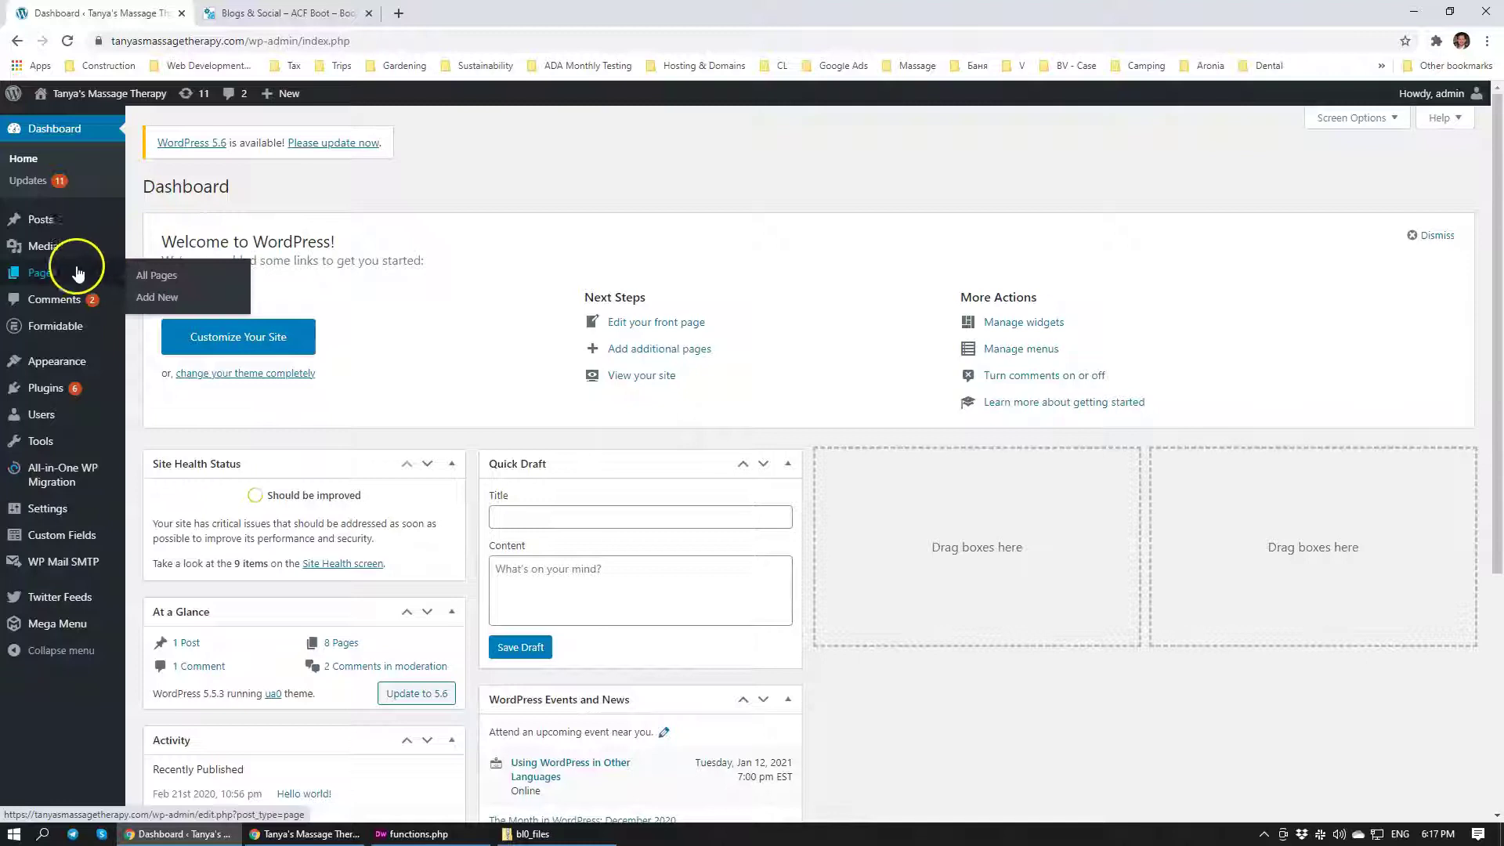
left_click(43, 234)
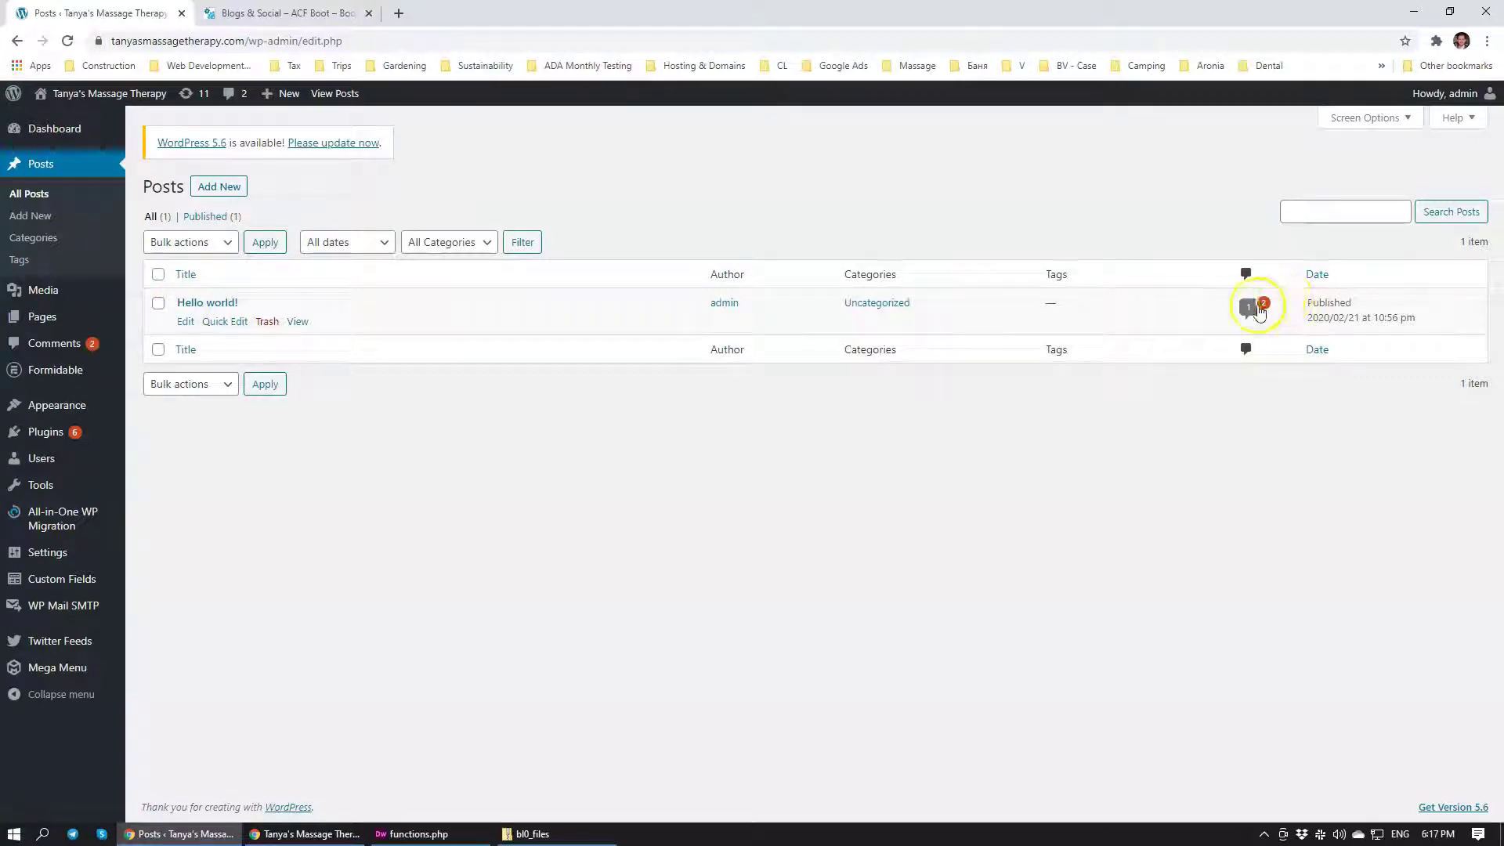
left_click(1252, 313)
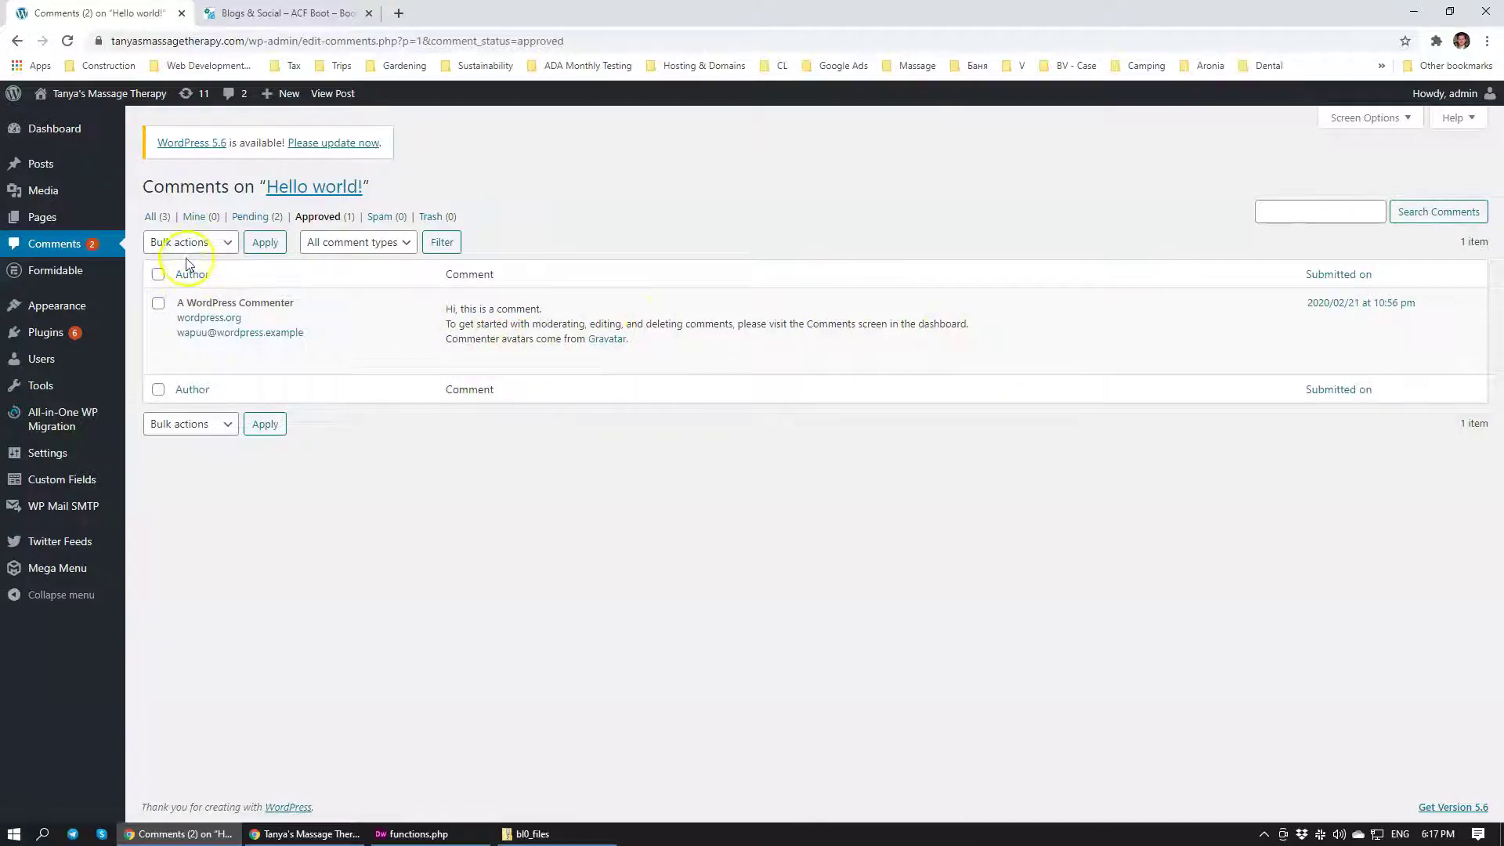
key("alt+Left")
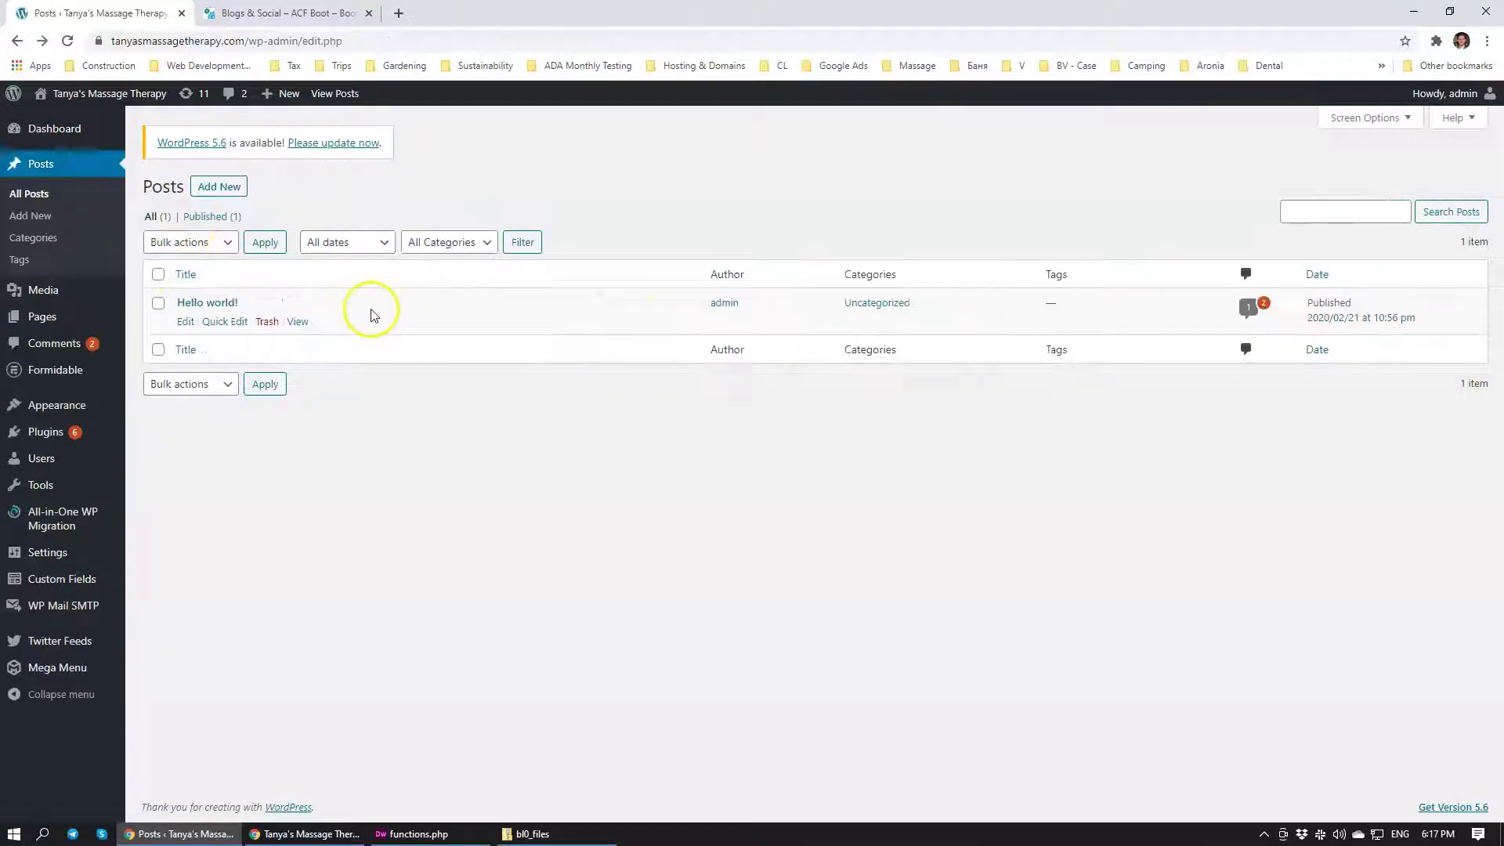
left_click(265, 322)
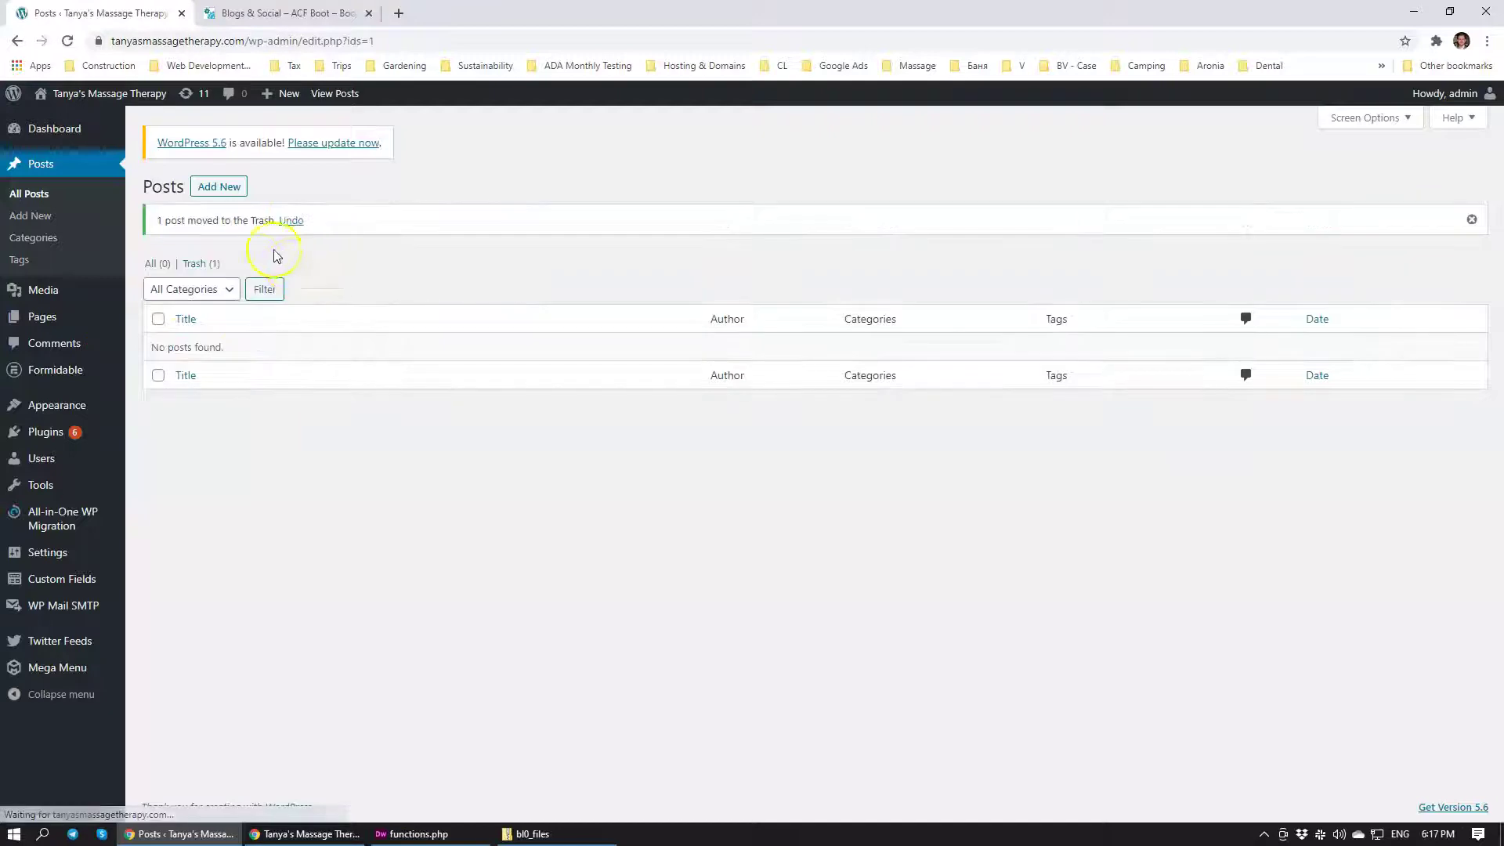
Step: Start a new post and examine its News image field, including the media library picker and the recommended image size
left_click(216, 189)
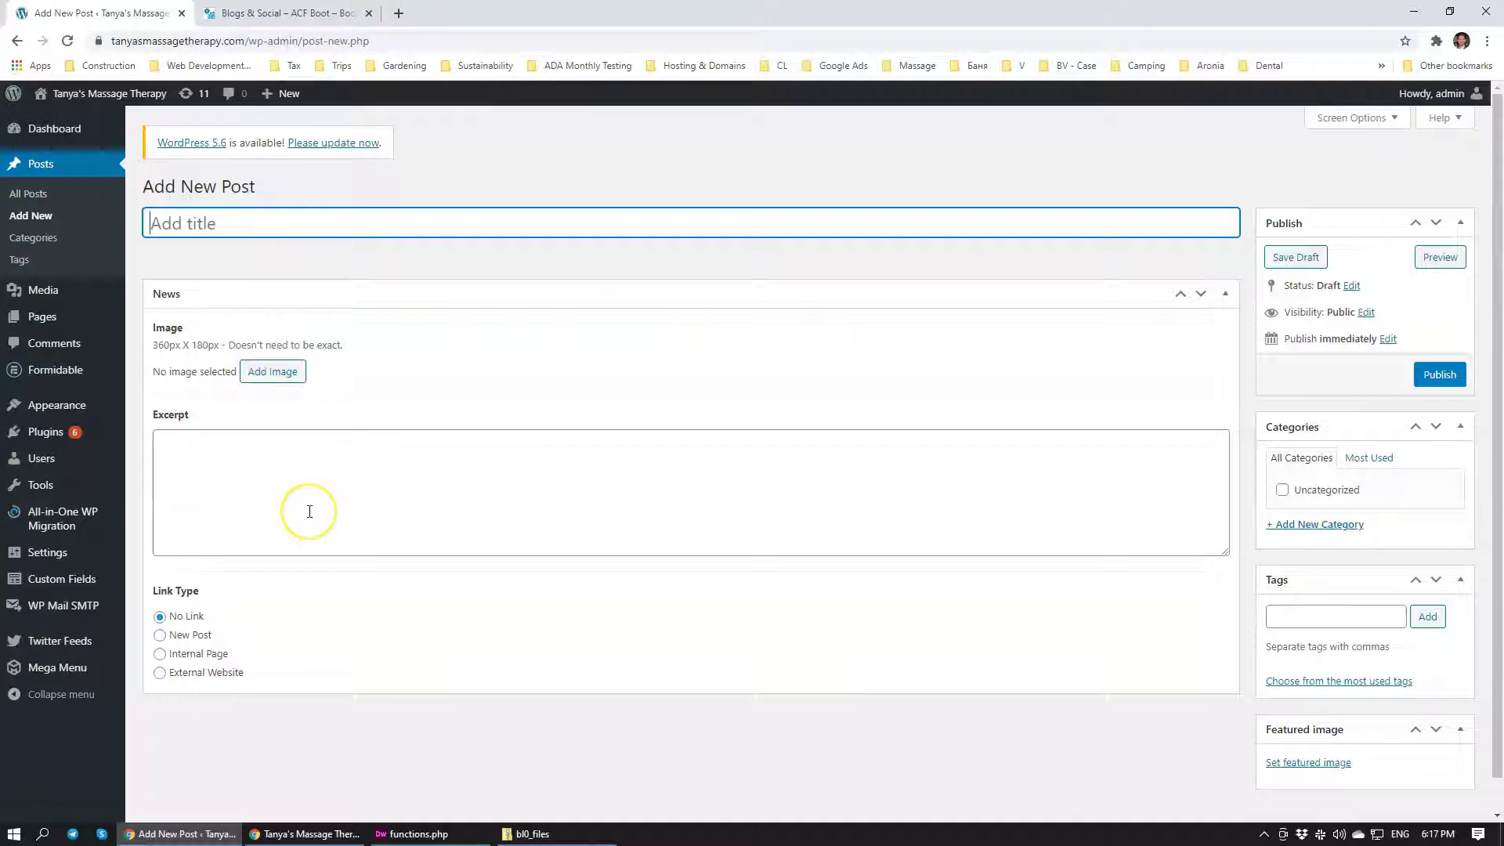
left_click(285, 384)
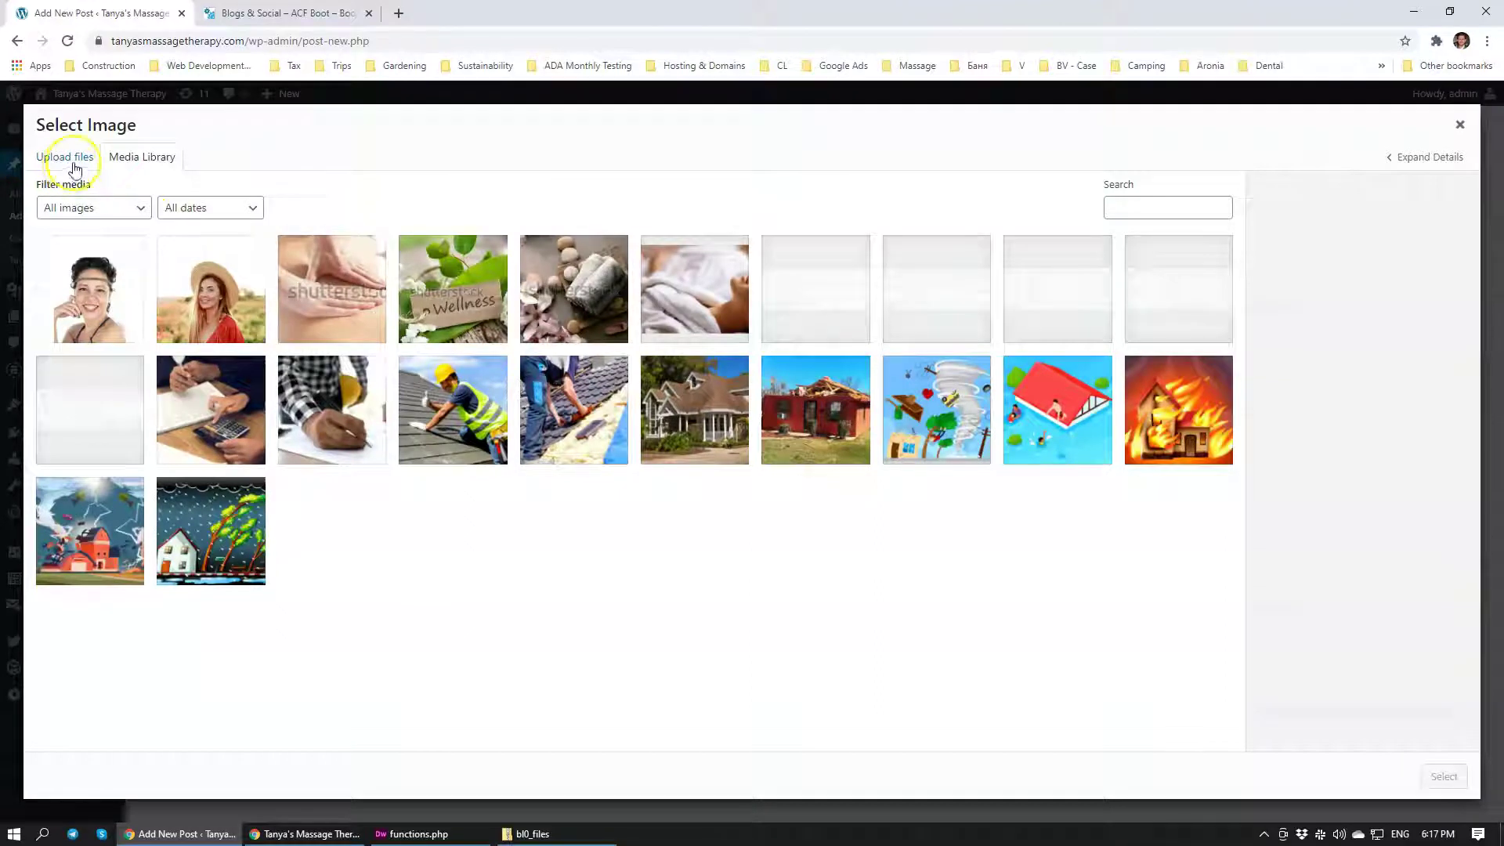
left_click(1458, 124)
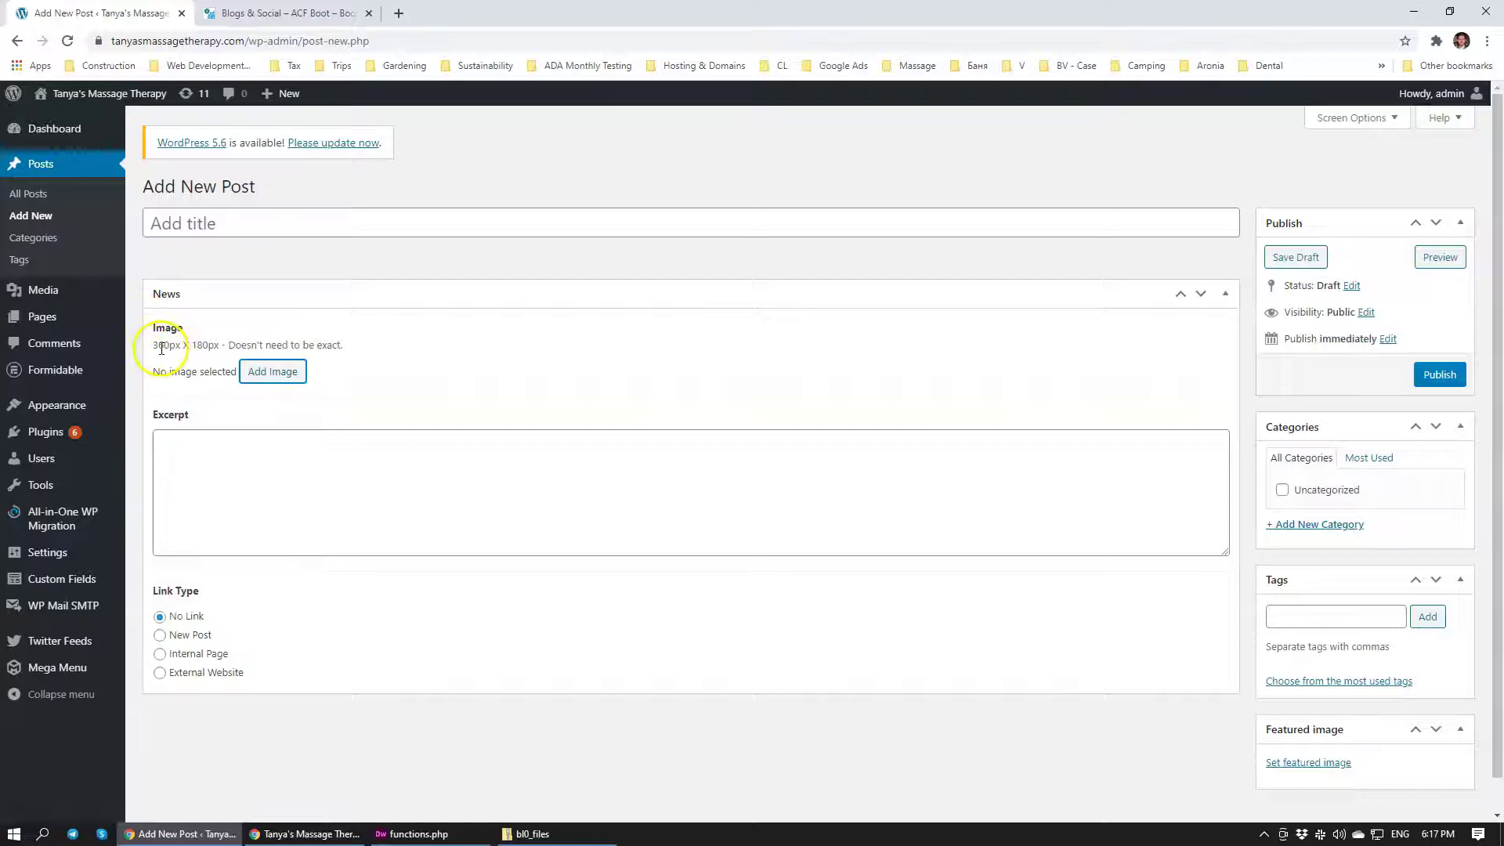
left_click_drag(156, 350, 191, 343)
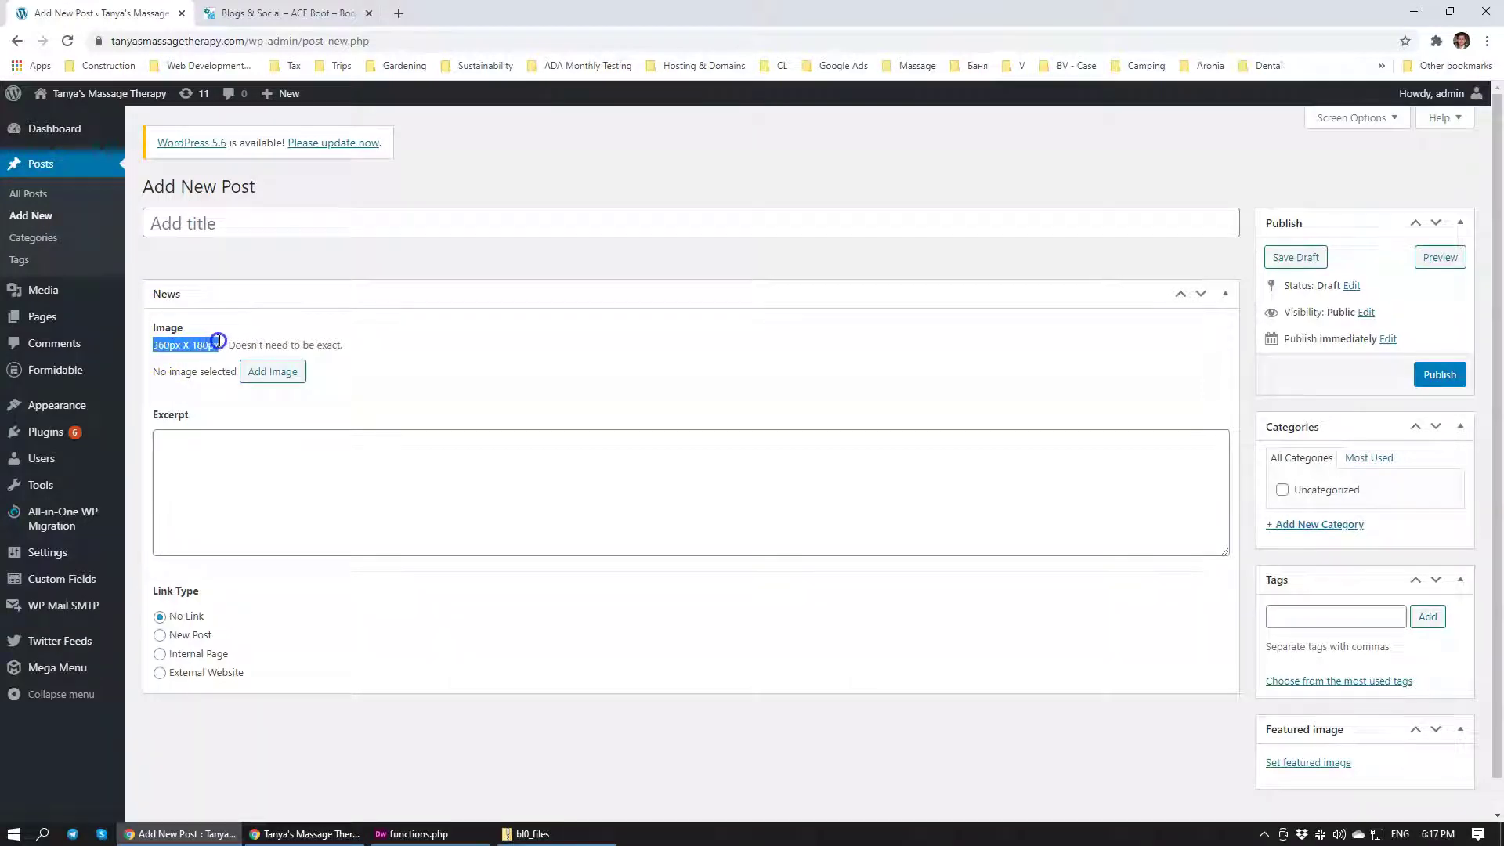
left_click(223, 348)
left_click_drag(232, 342, 345, 339)
left_click(350, 351)
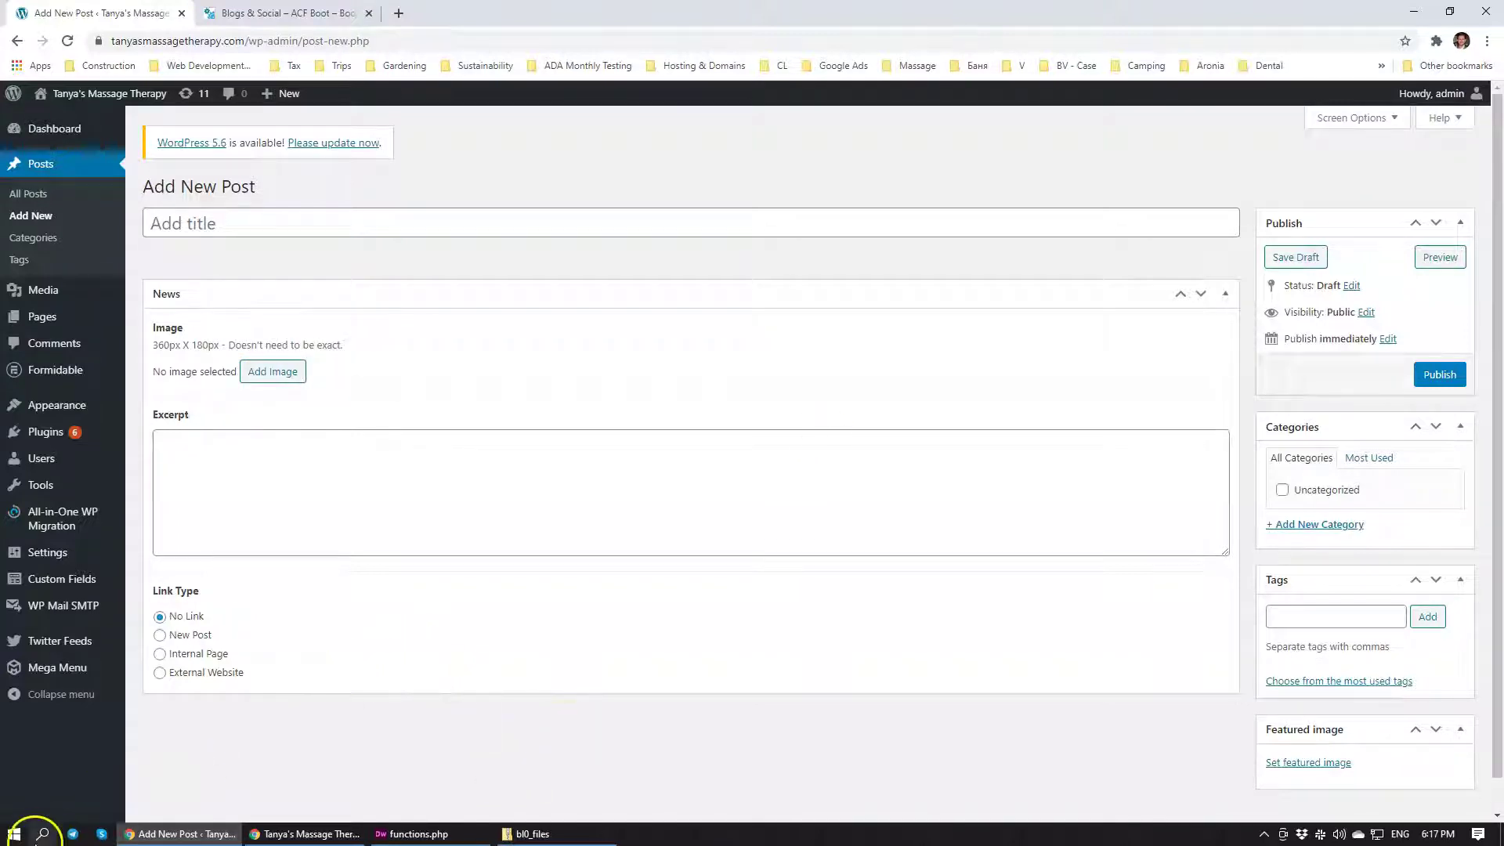
Step: Launch Adobe Photoshop and open the "6 - tanyasmassagetherapy.com" folder under Clients in File Explorer
left_click(16, 832)
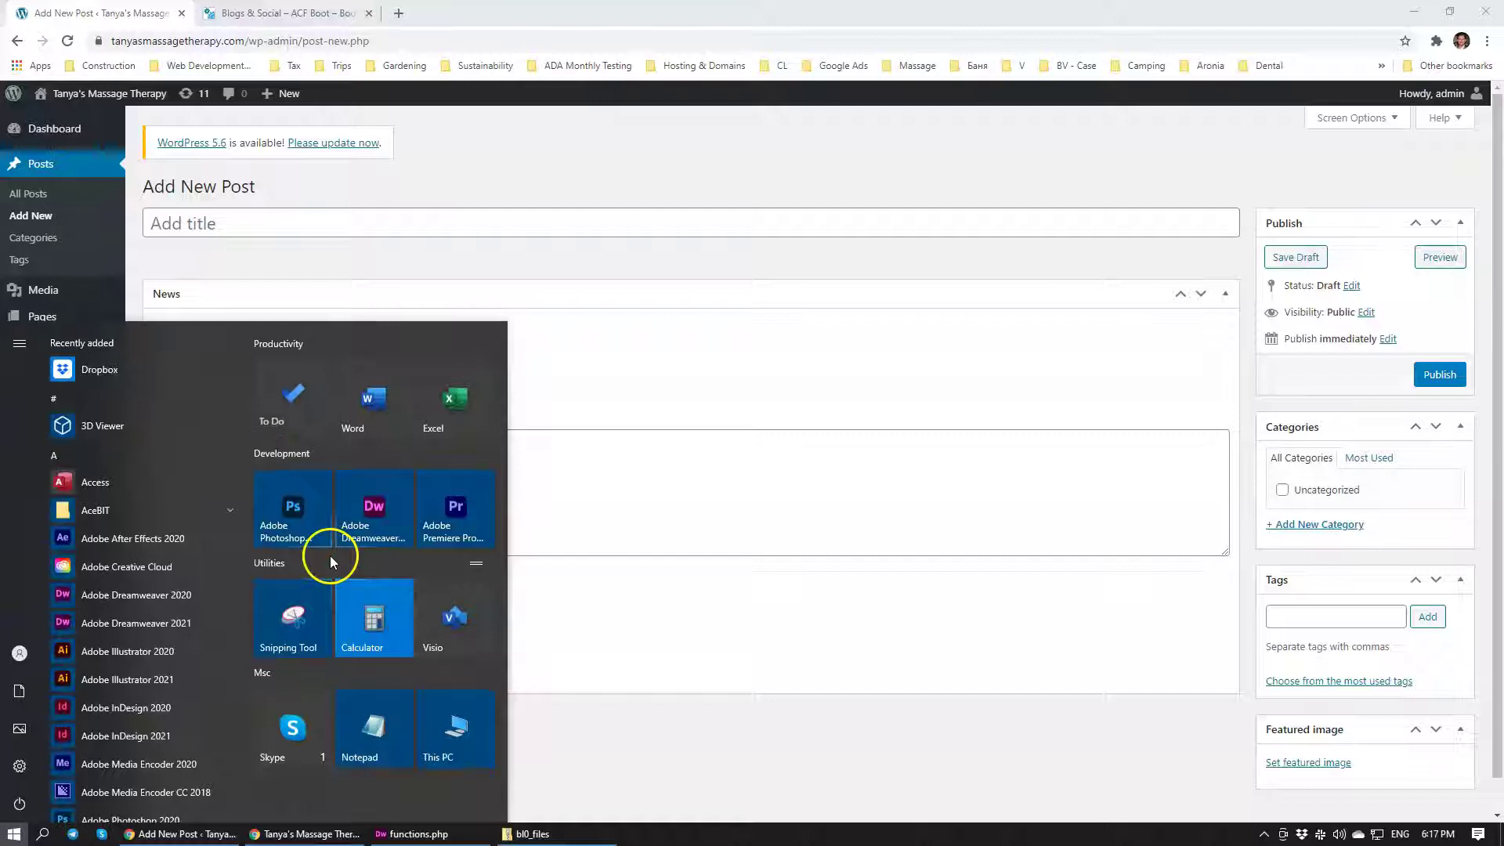
left_click(303, 519)
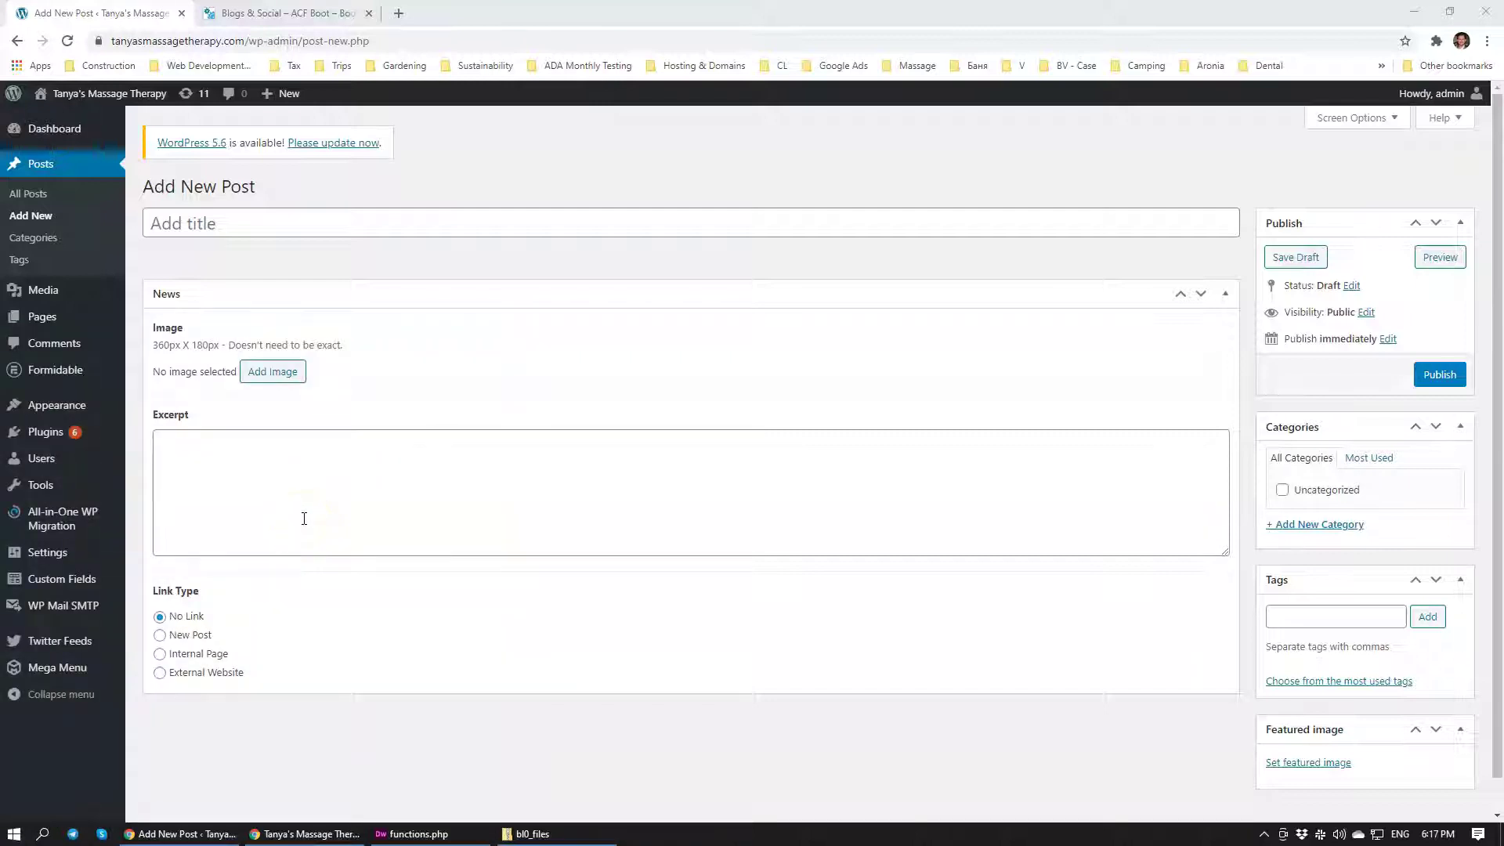
left_click(570, 840)
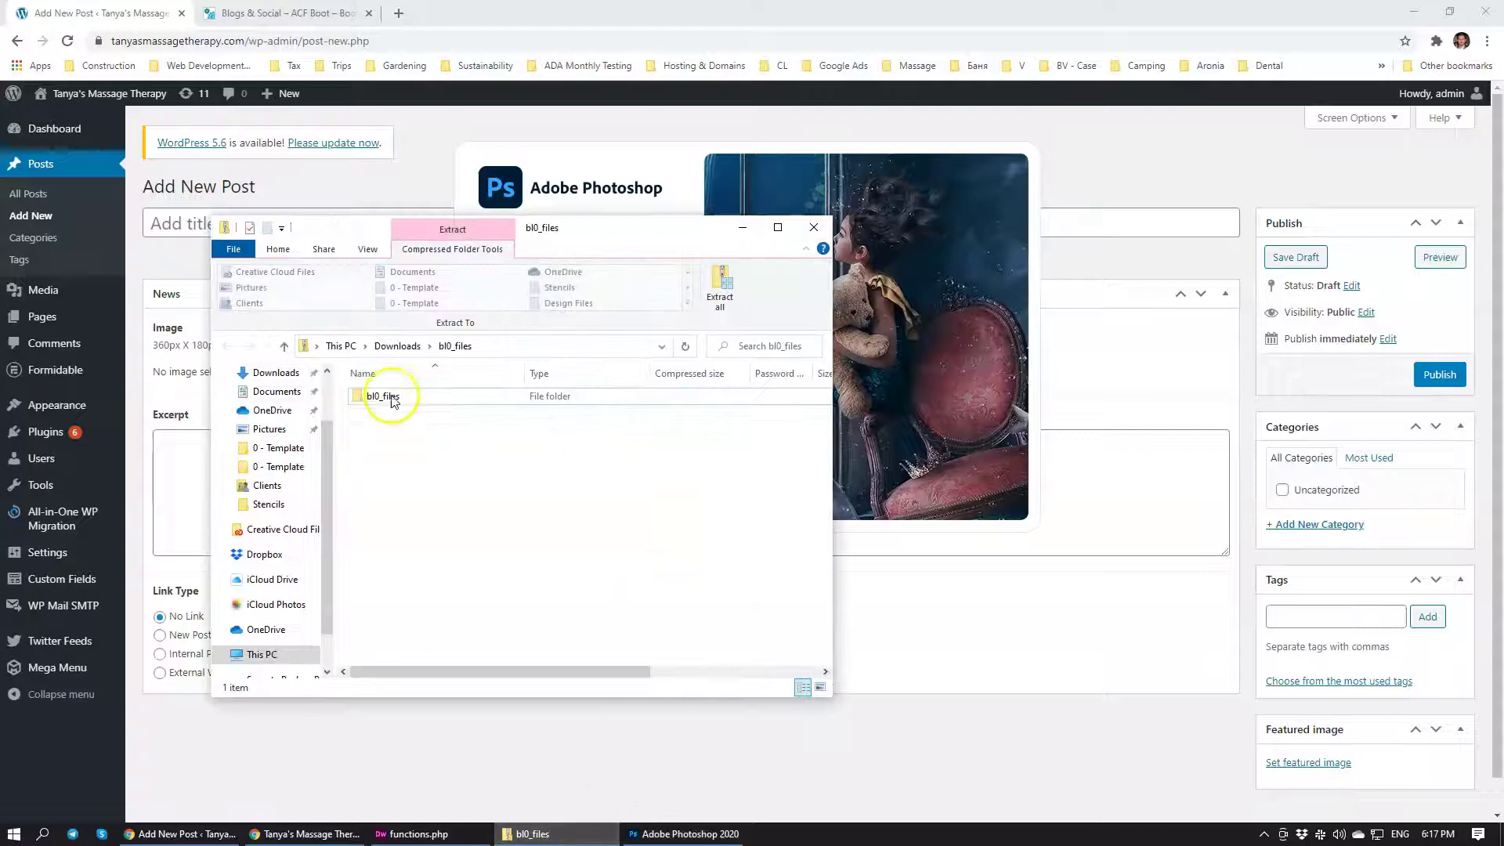
scroll(262, 404, "up", 1)
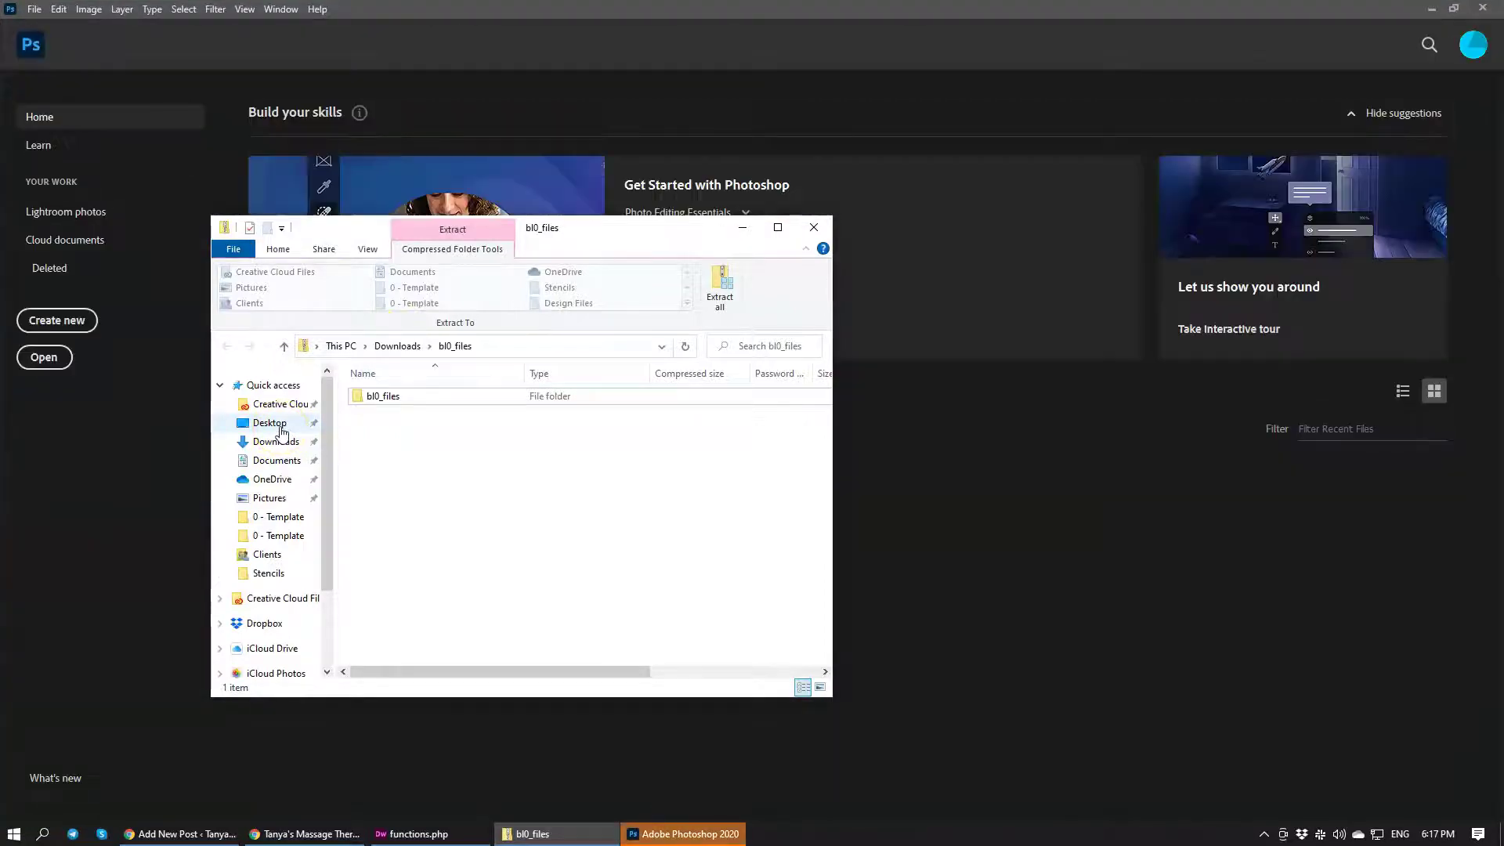
left_click(385, 398)
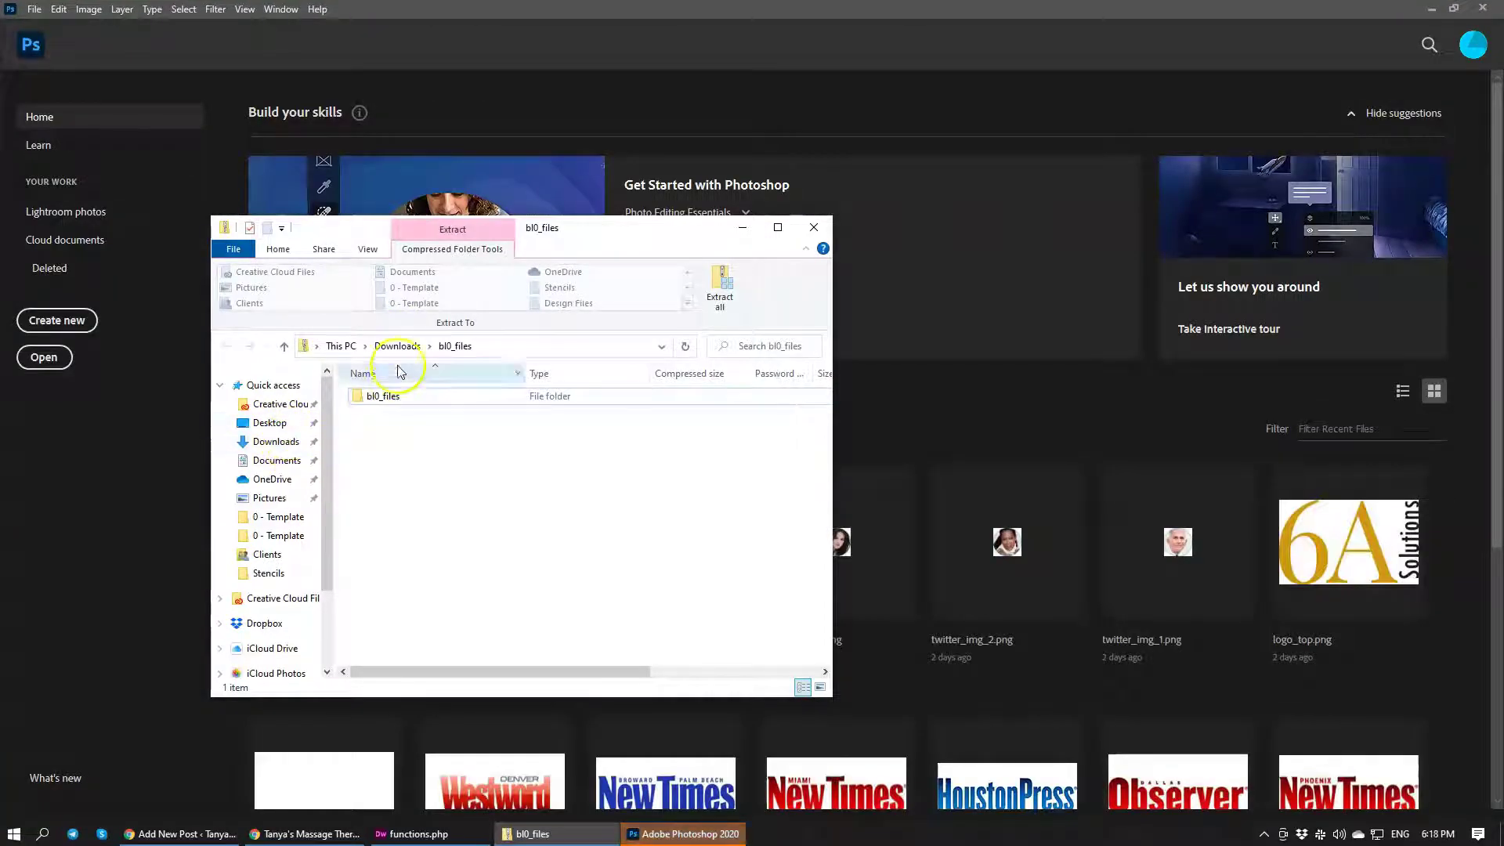
left_click(268, 553)
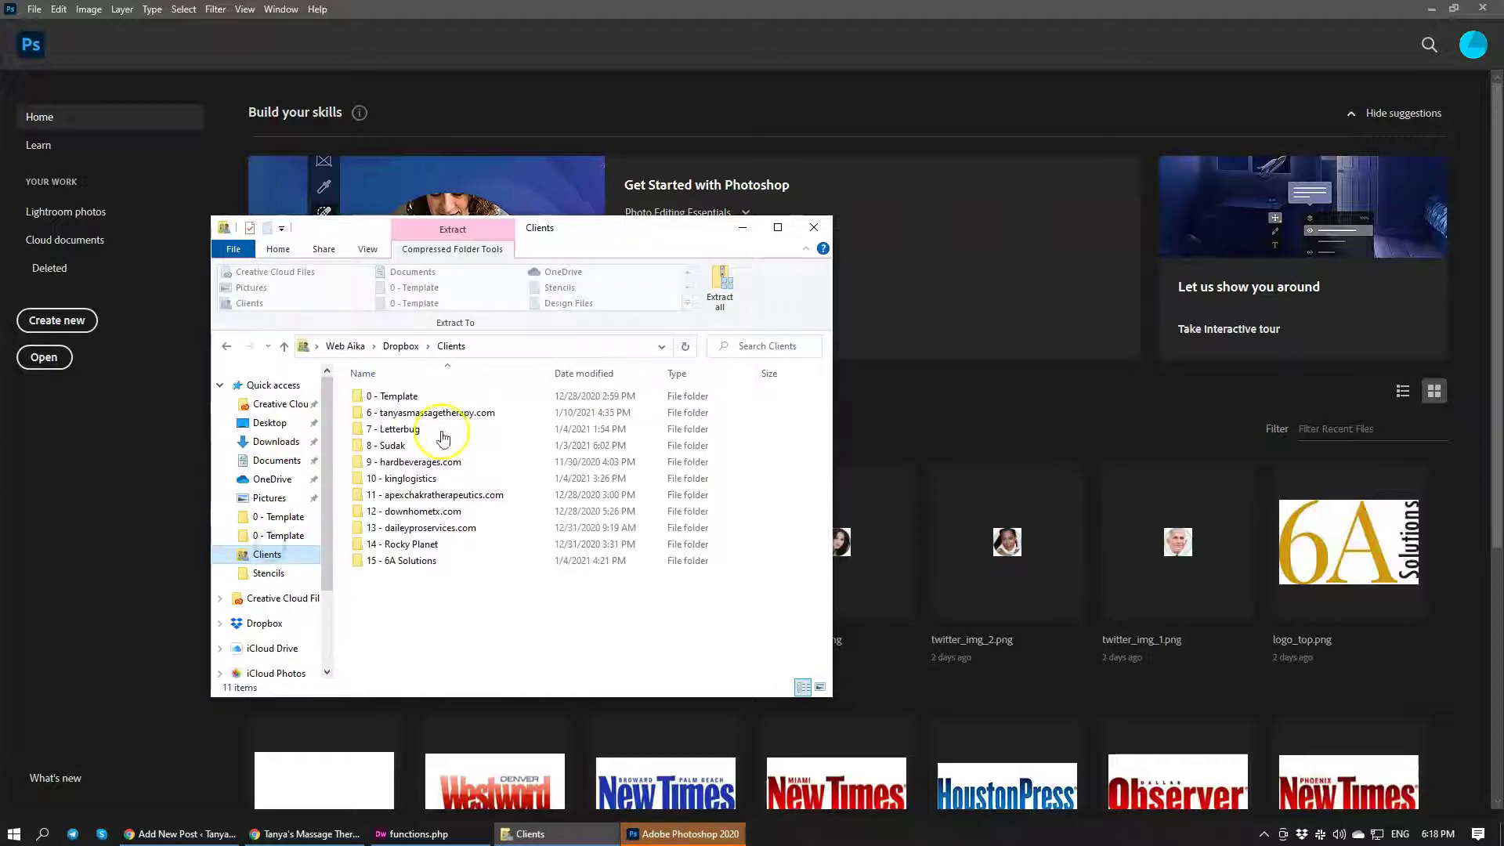
left_click(409, 412)
double_click(409, 413)
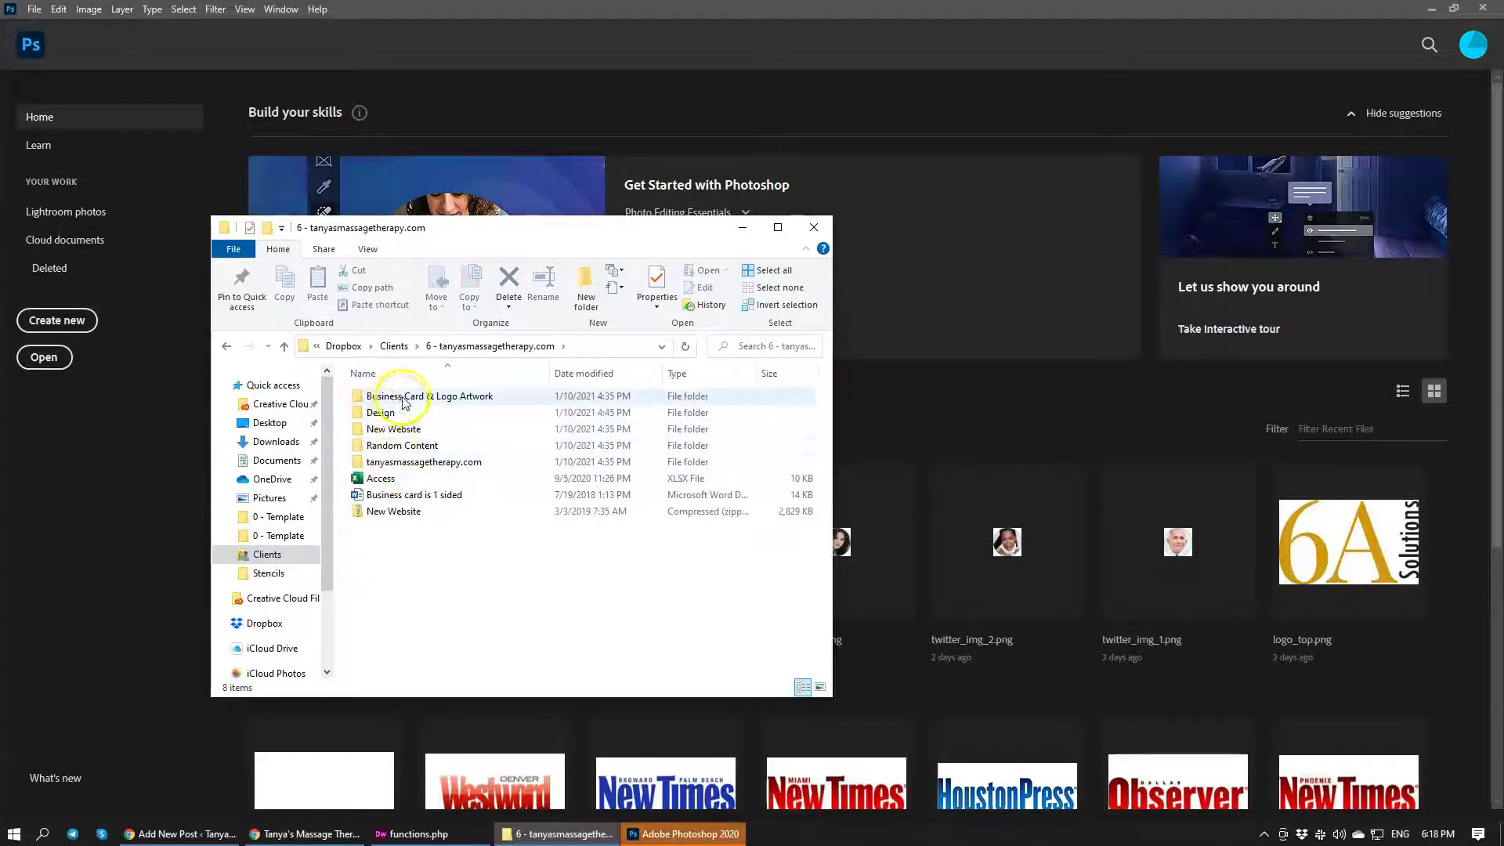
Step: Open the nine images from the Design folder, facials through spa_services, in Photoshop
double_click(381, 413)
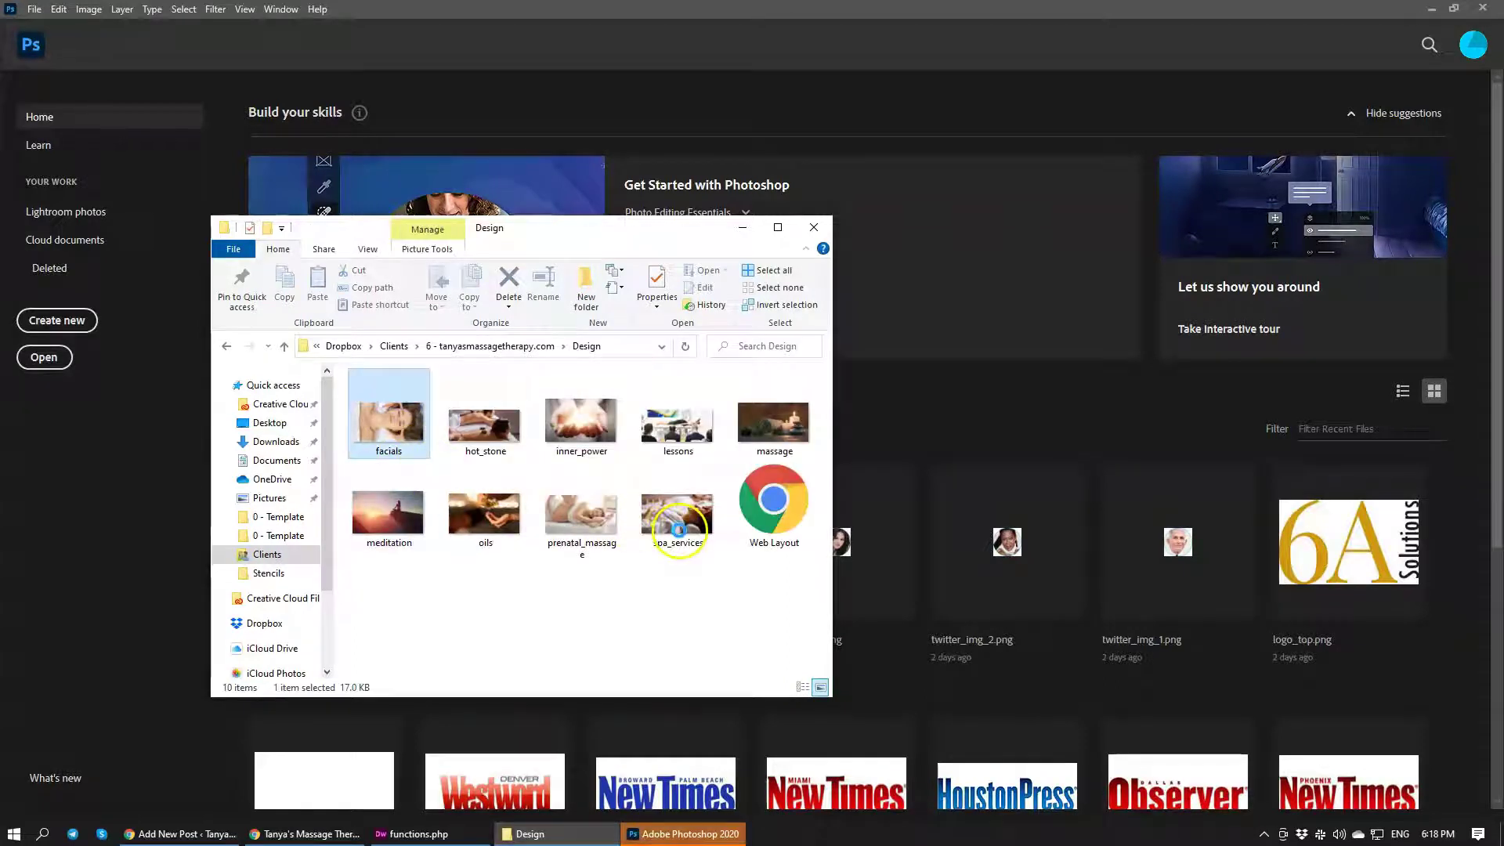
left_click(672, 531, "shift")
left_click_drag(682, 439, 985, 406)
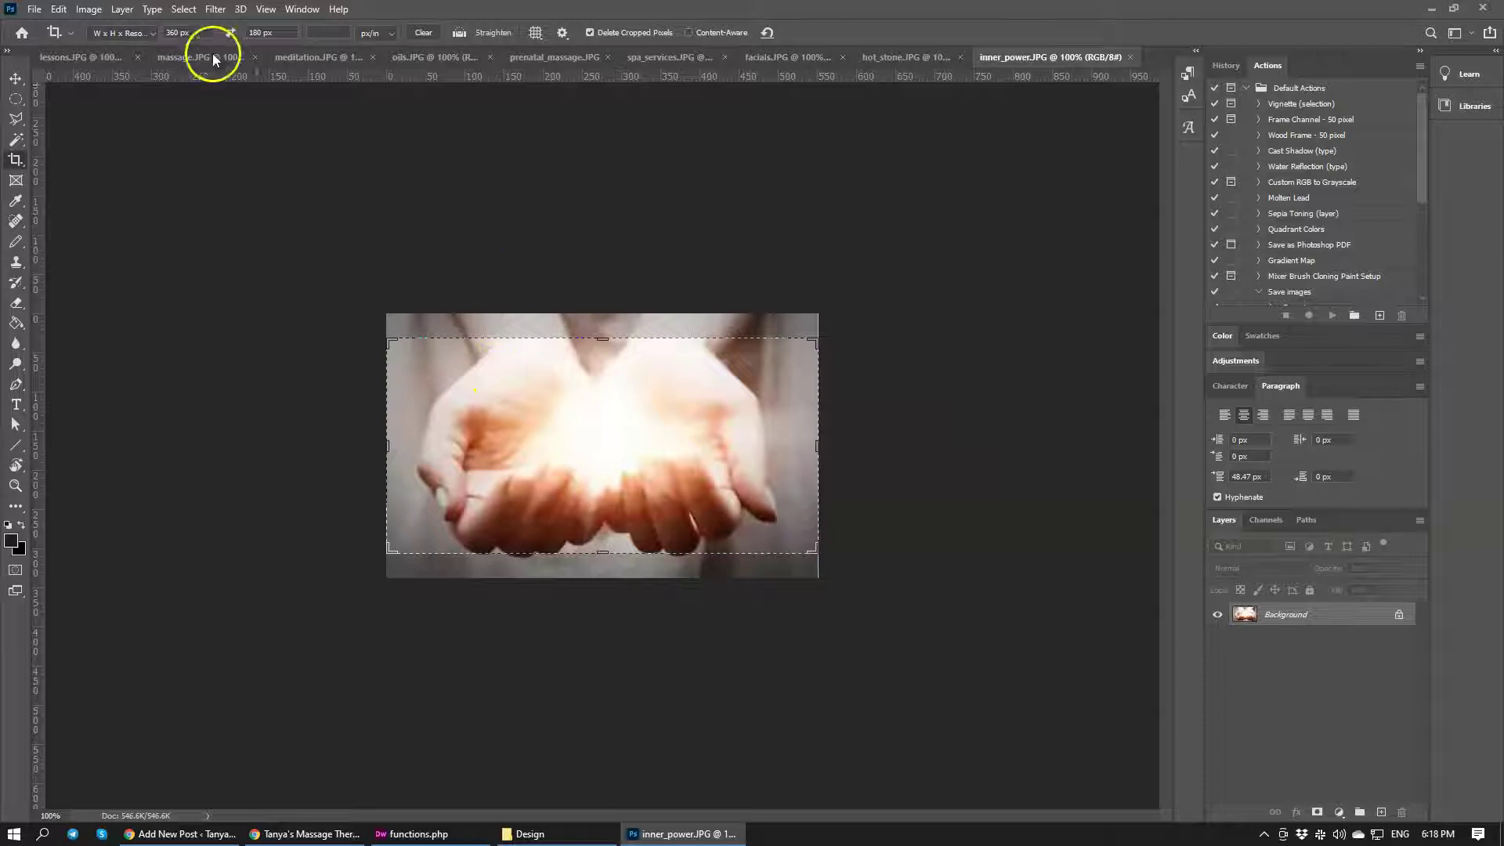
Step: Look through the opened hot_stone, facials, spa_services and prenatal_massage images, ending on inner_power.JPG
left_click(898, 58)
left_click(754, 59)
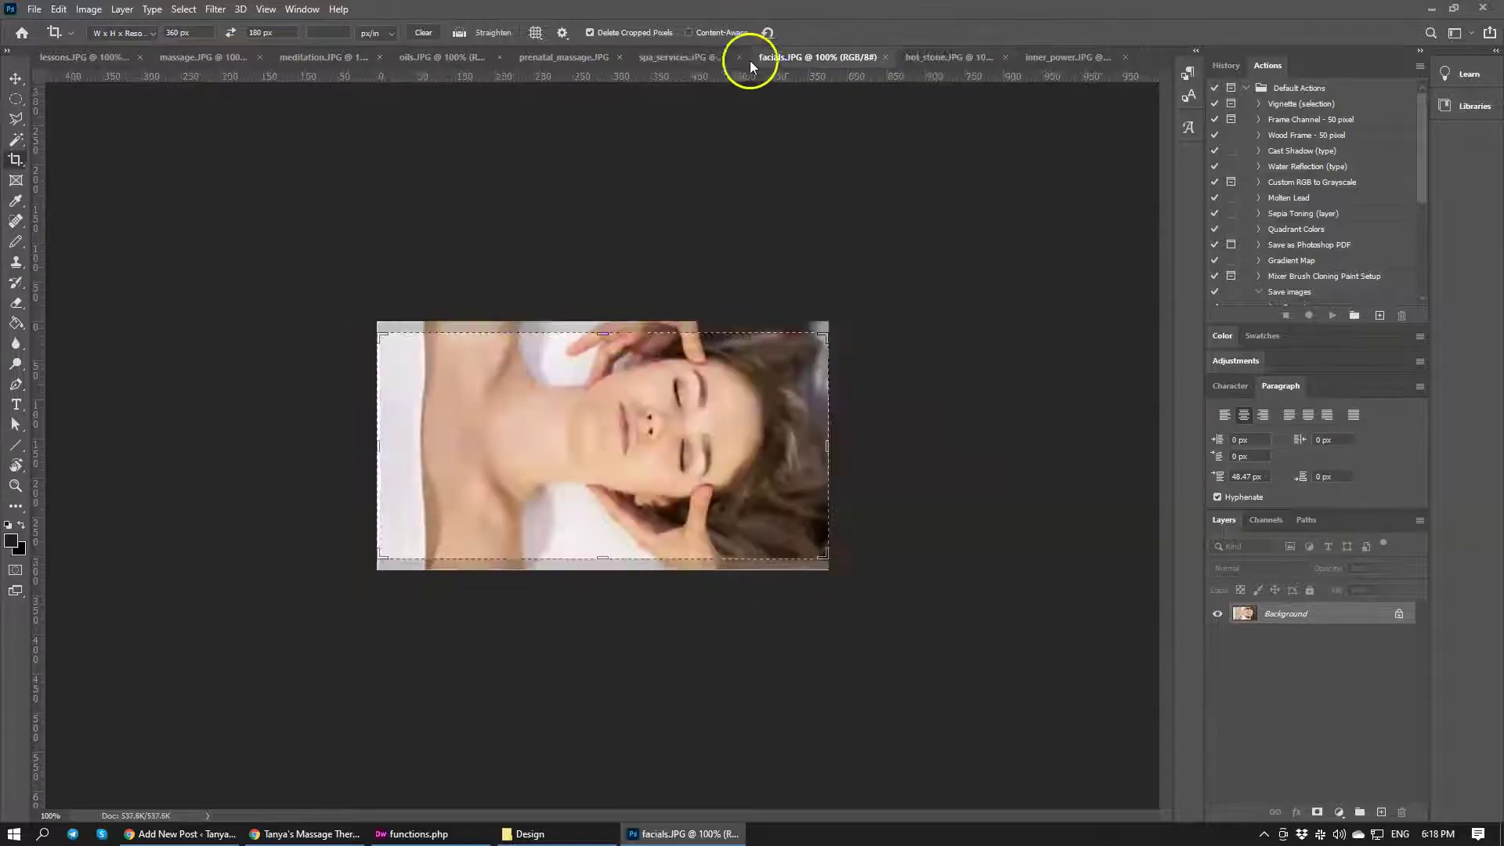
left_click(668, 58)
left_click(552, 61)
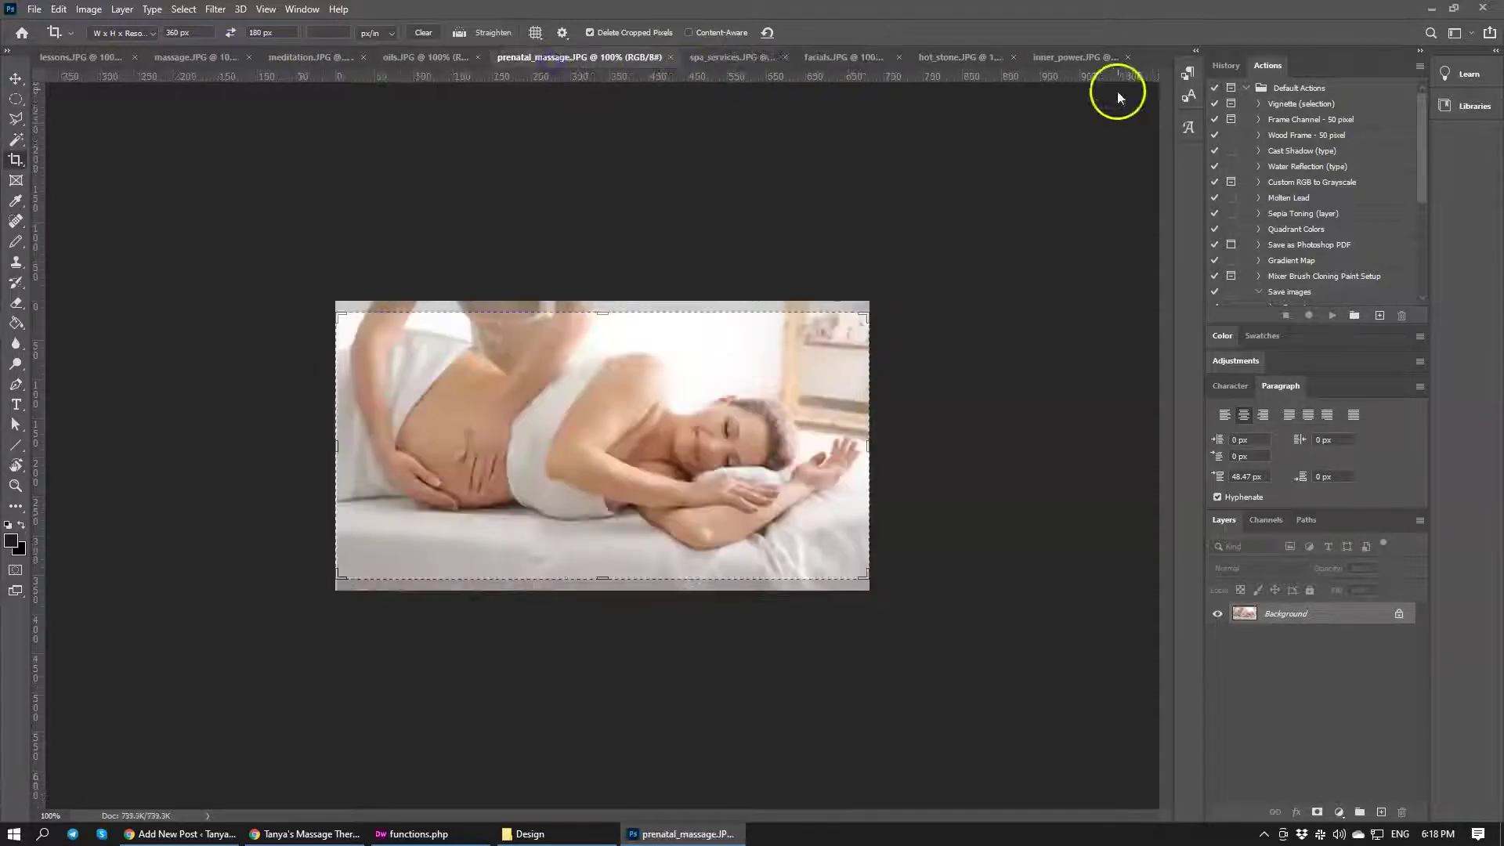
left_click(1034, 57)
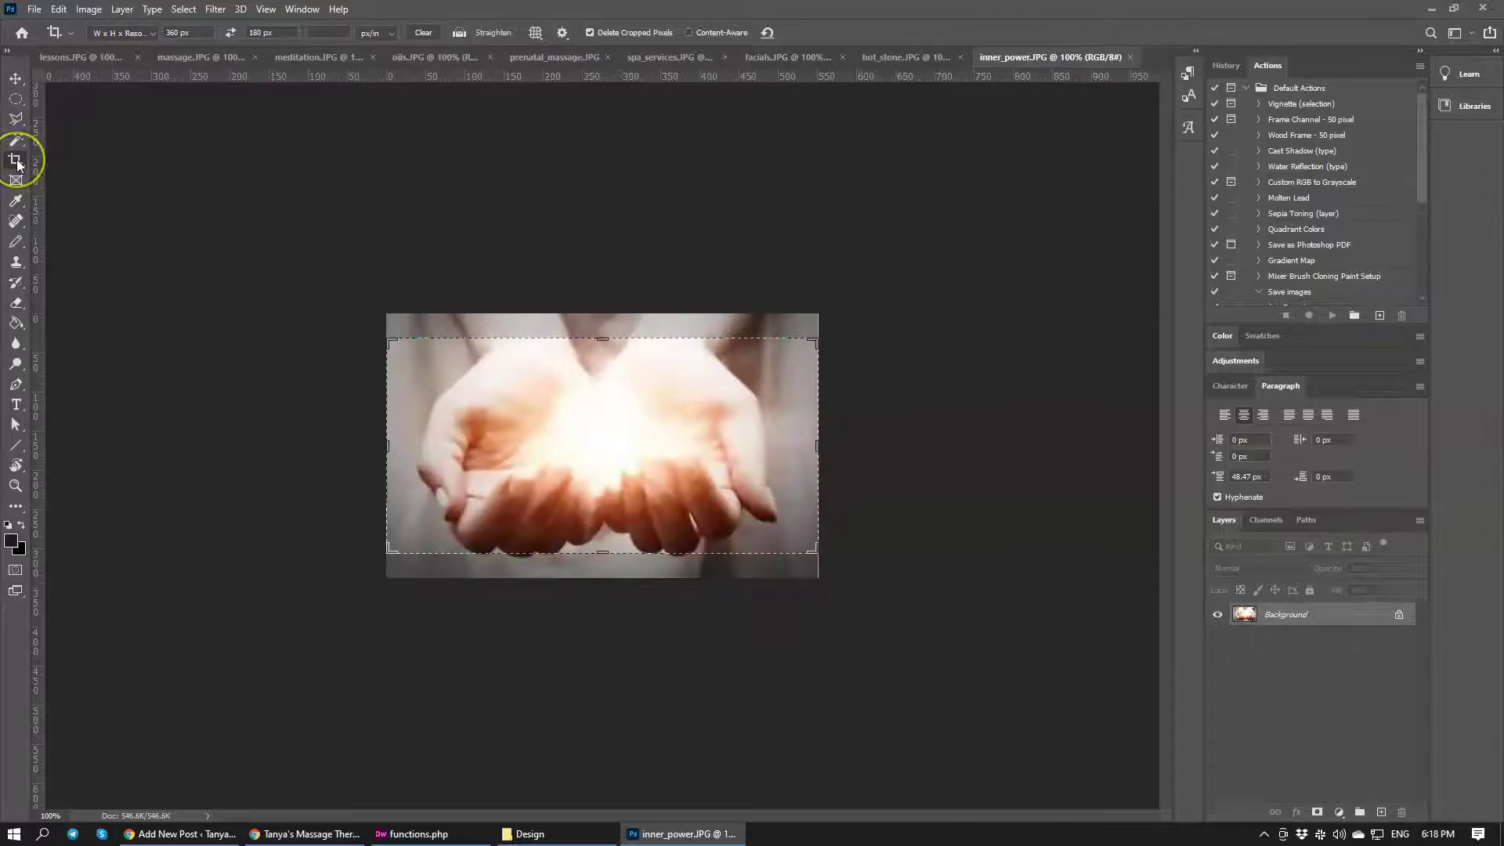
Step: Check the Crop tool's 360 px by 180 px size and preview its frame on the images from hot_stone to oils
left_click(179, 31)
left_click(284, 36)
left_click(881, 58)
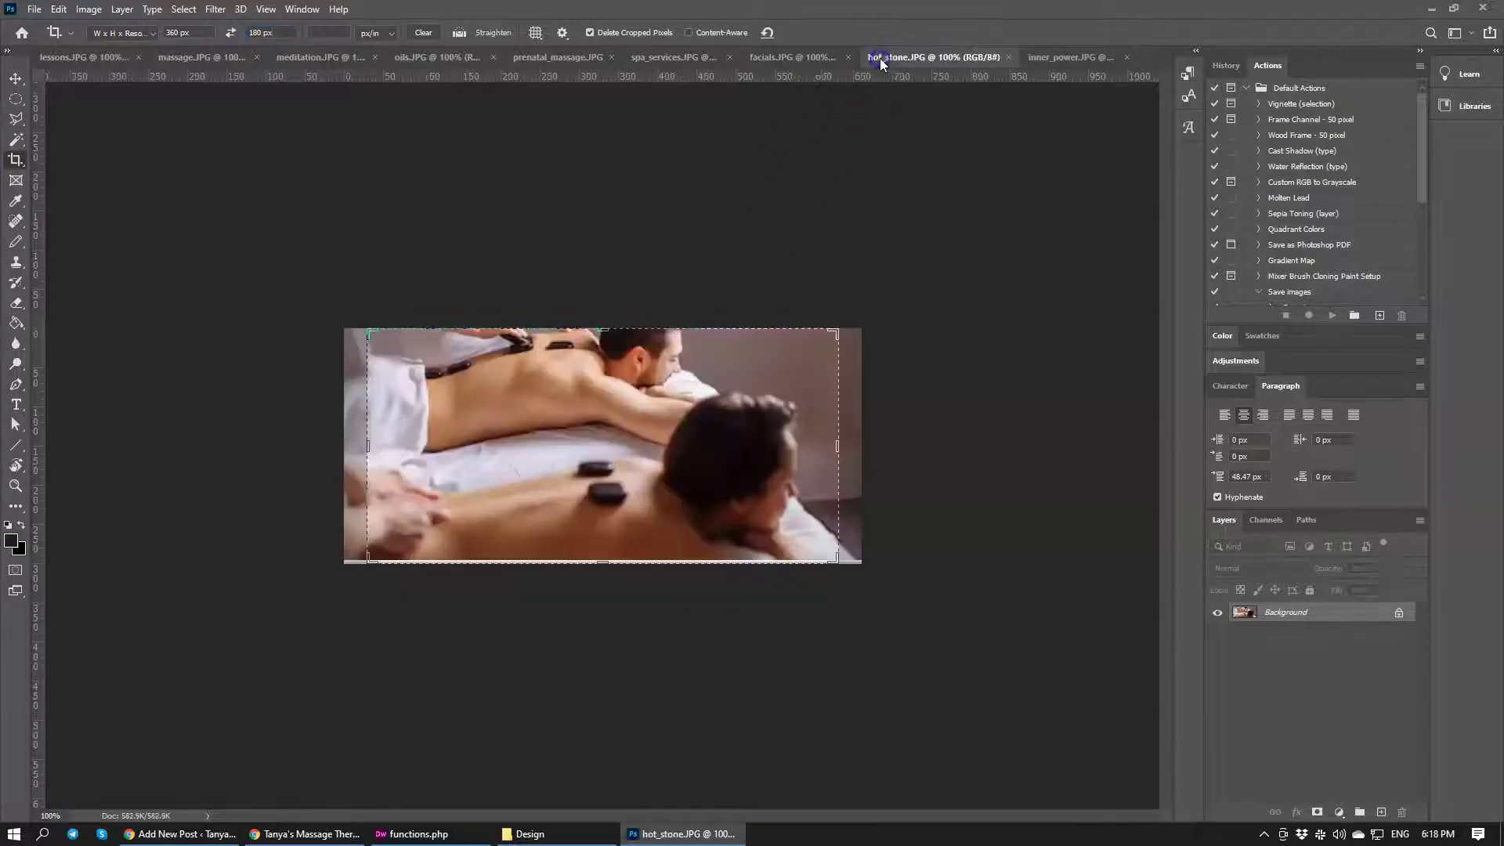
left_click(791, 59)
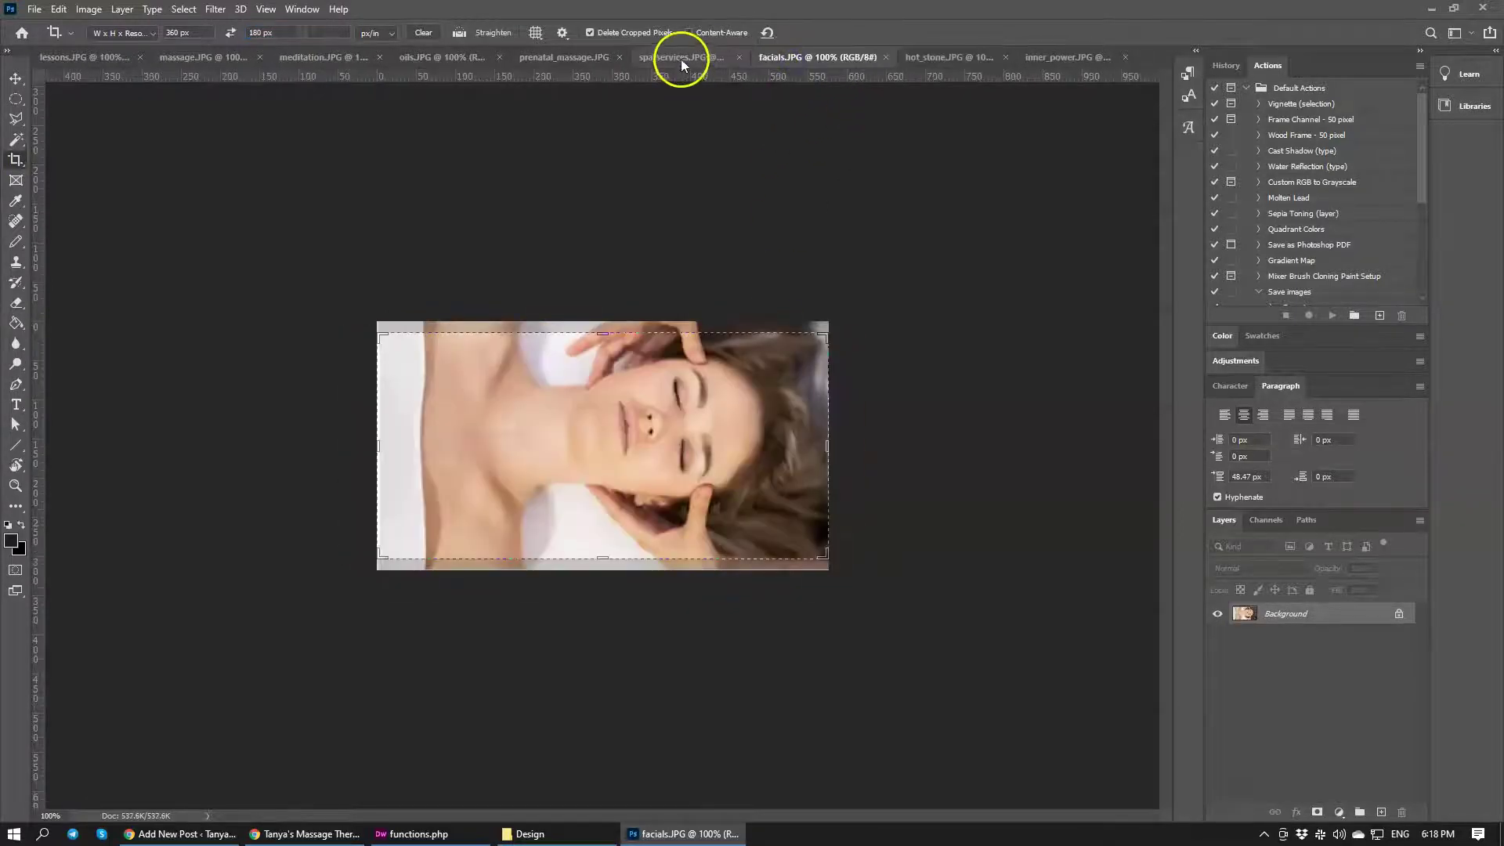
left_click(646, 62)
left_click(556, 58)
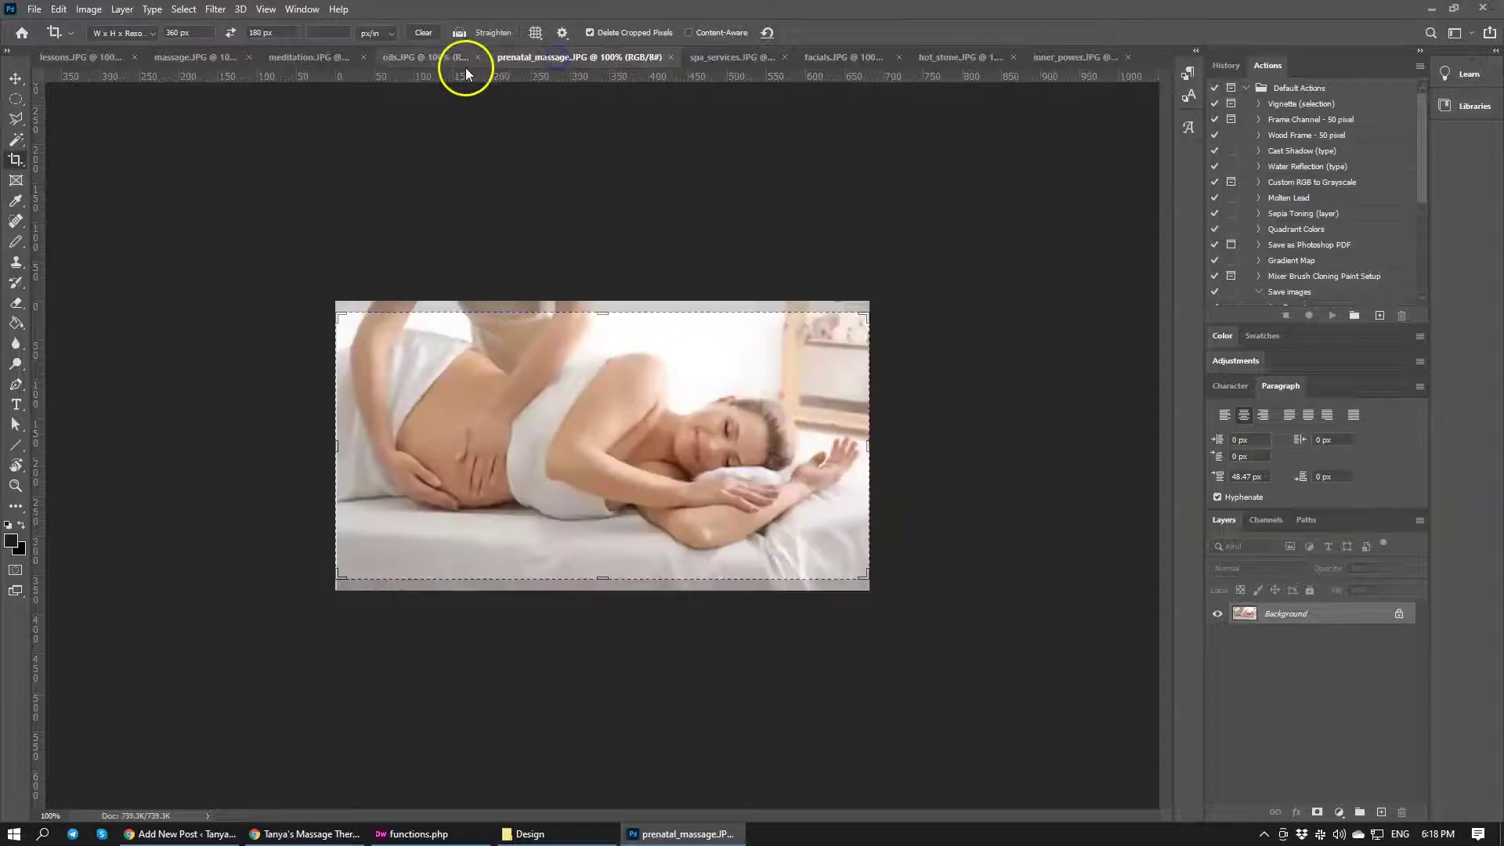
left_click(437, 58)
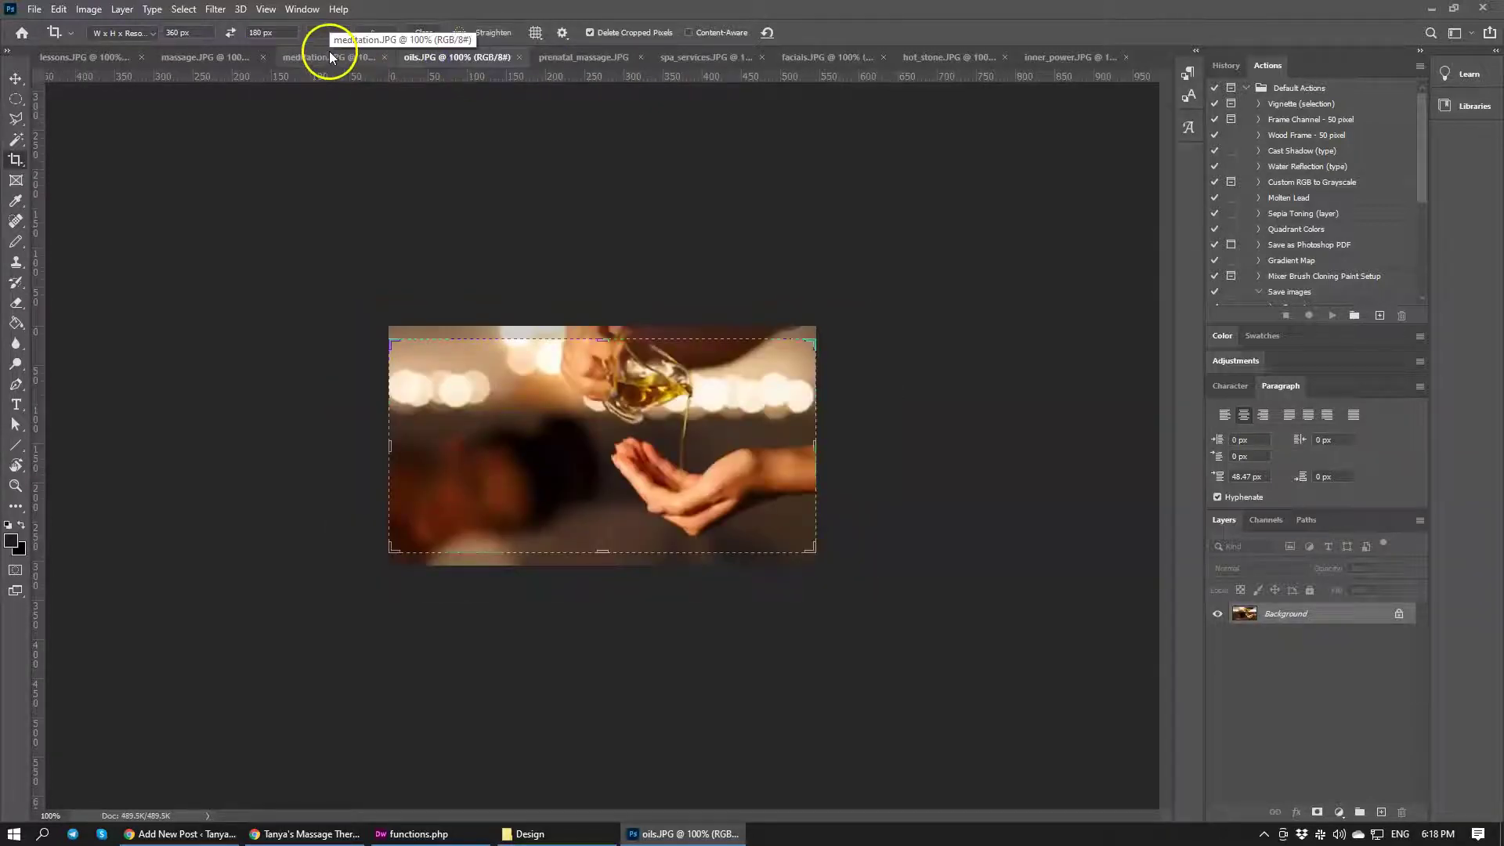
Step: Crop meditation.JPG to 360 px by 180 px, with the picture shifted down inside the crop frame
left_click(330, 56)
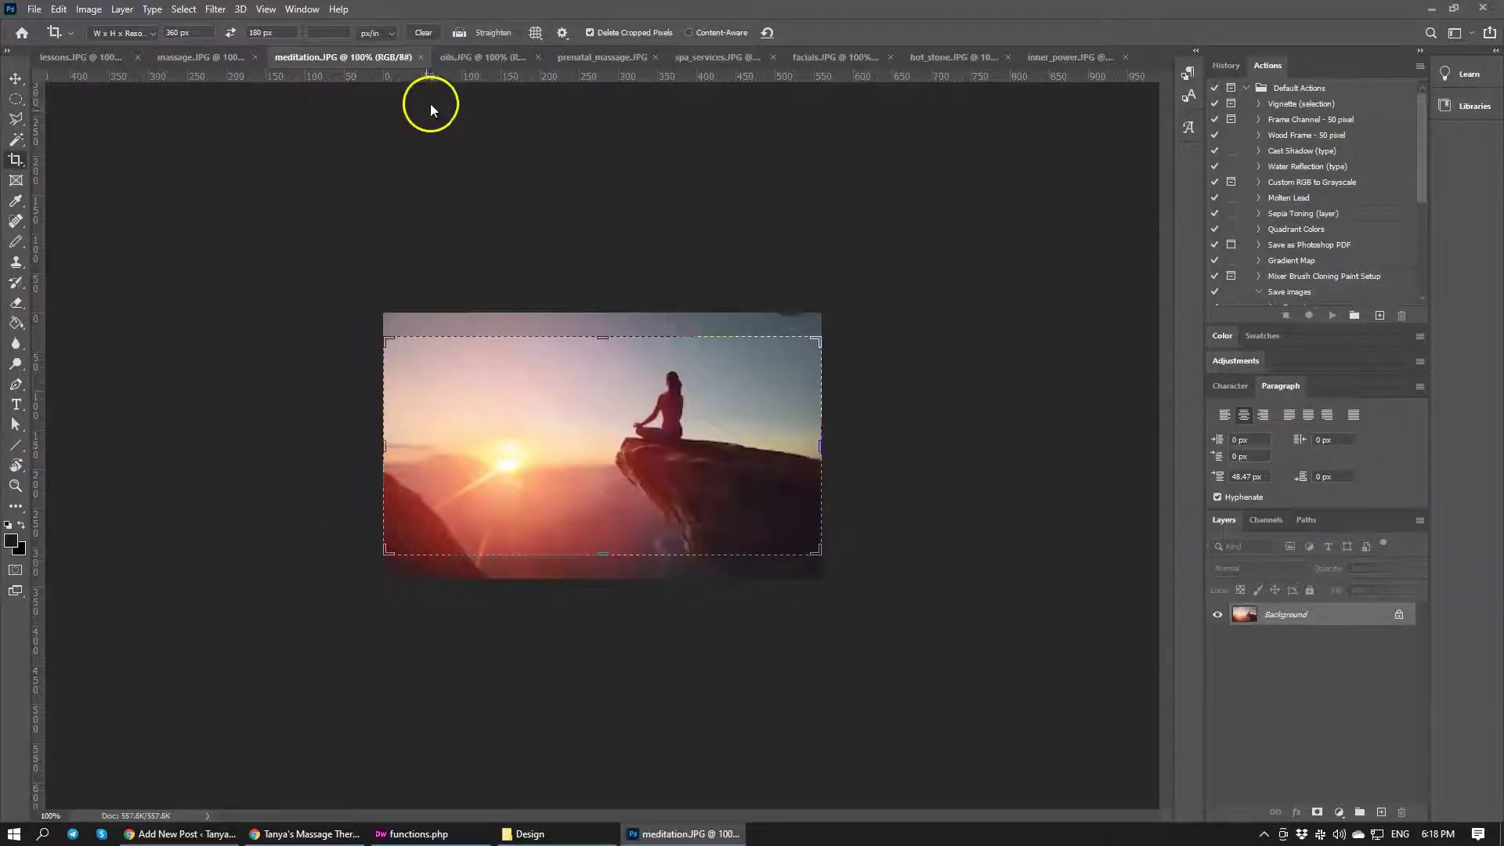
left_click(600, 449)
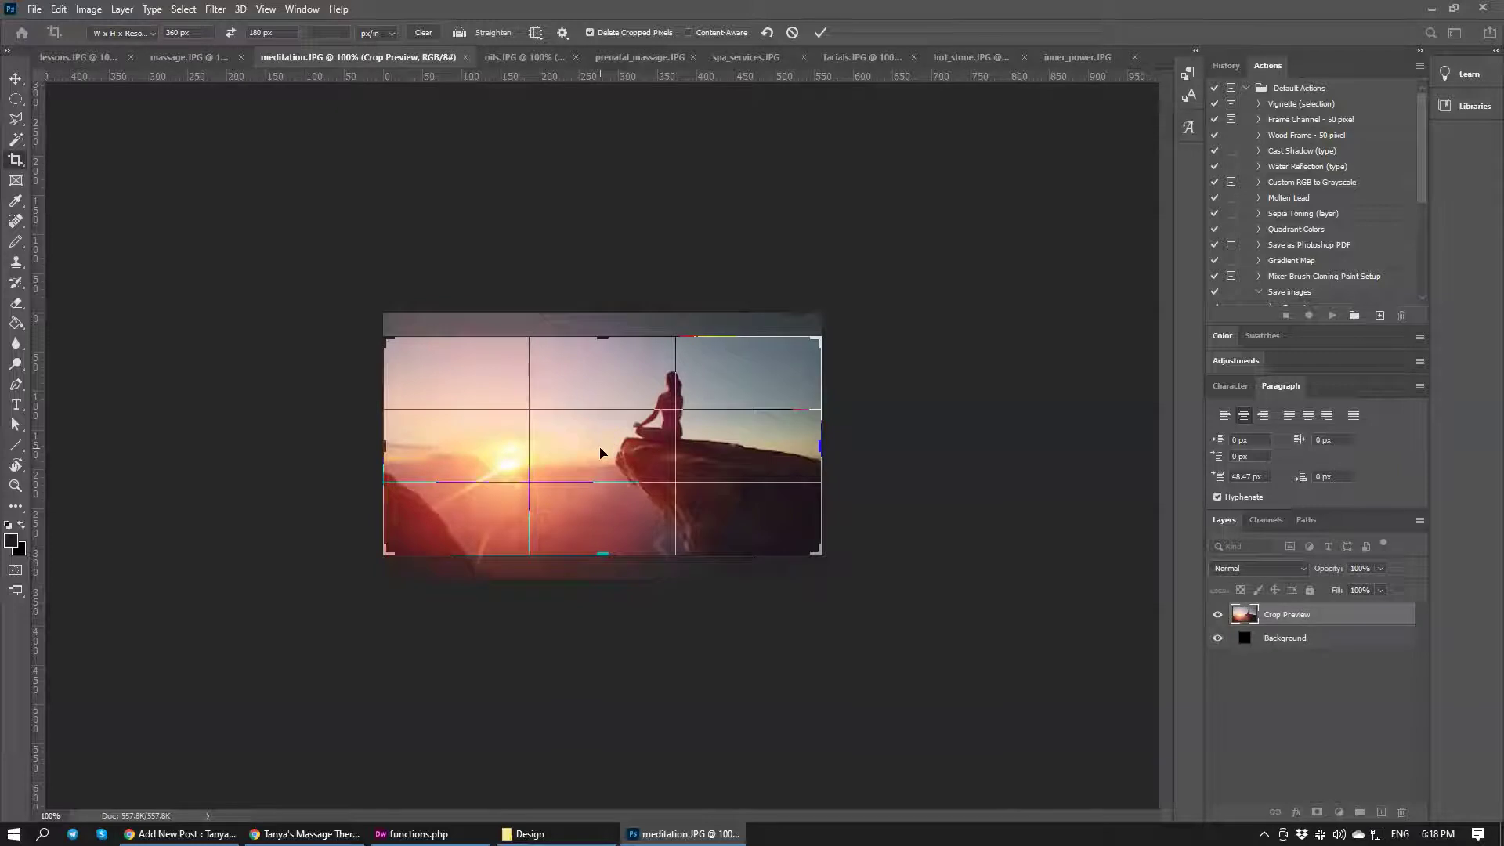
left_click_drag(600, 453, 602, 464)
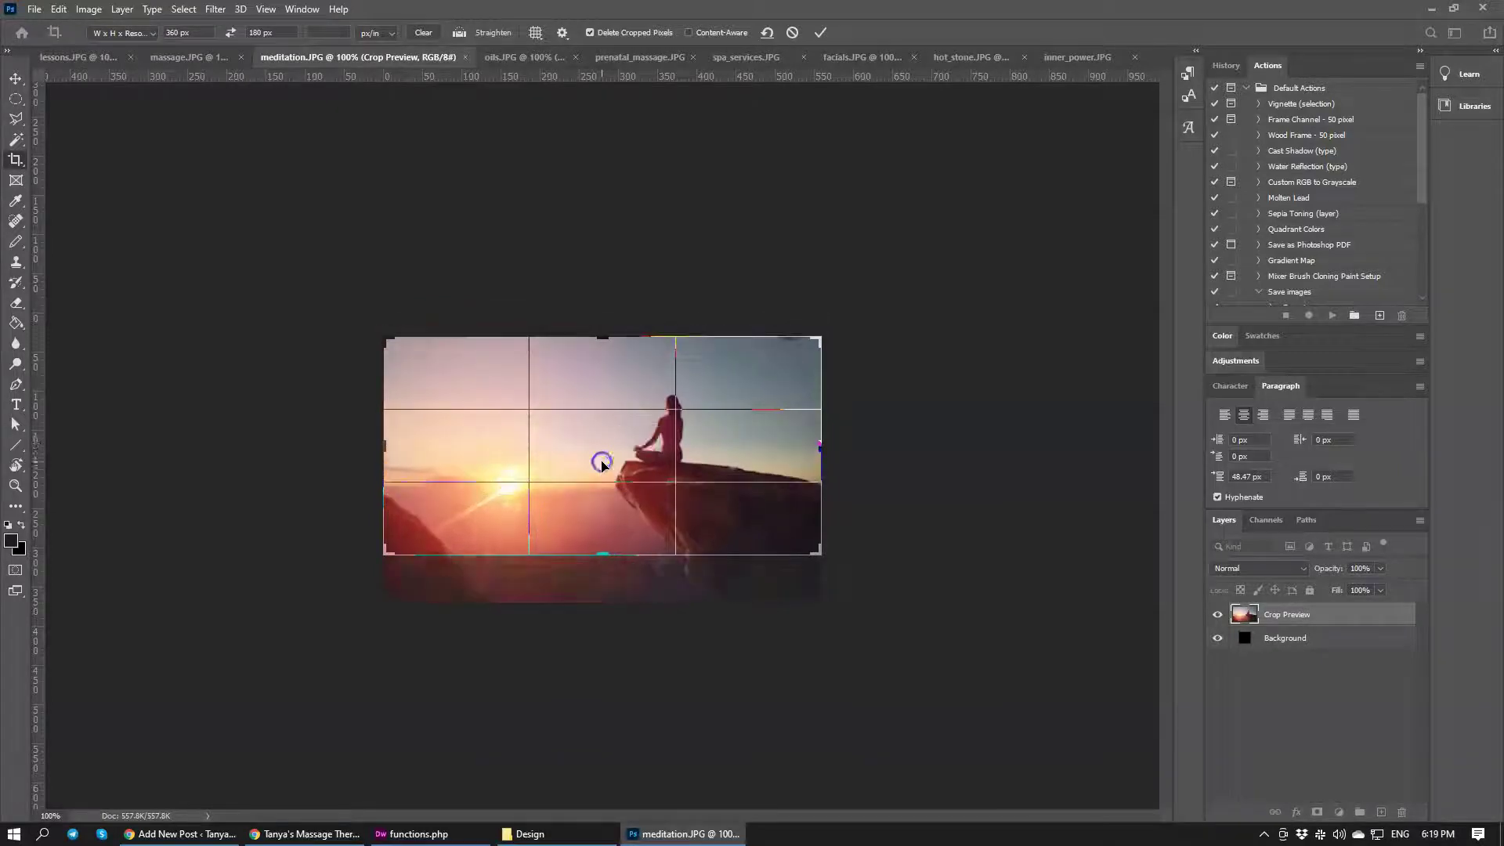
left_click(821, 33)
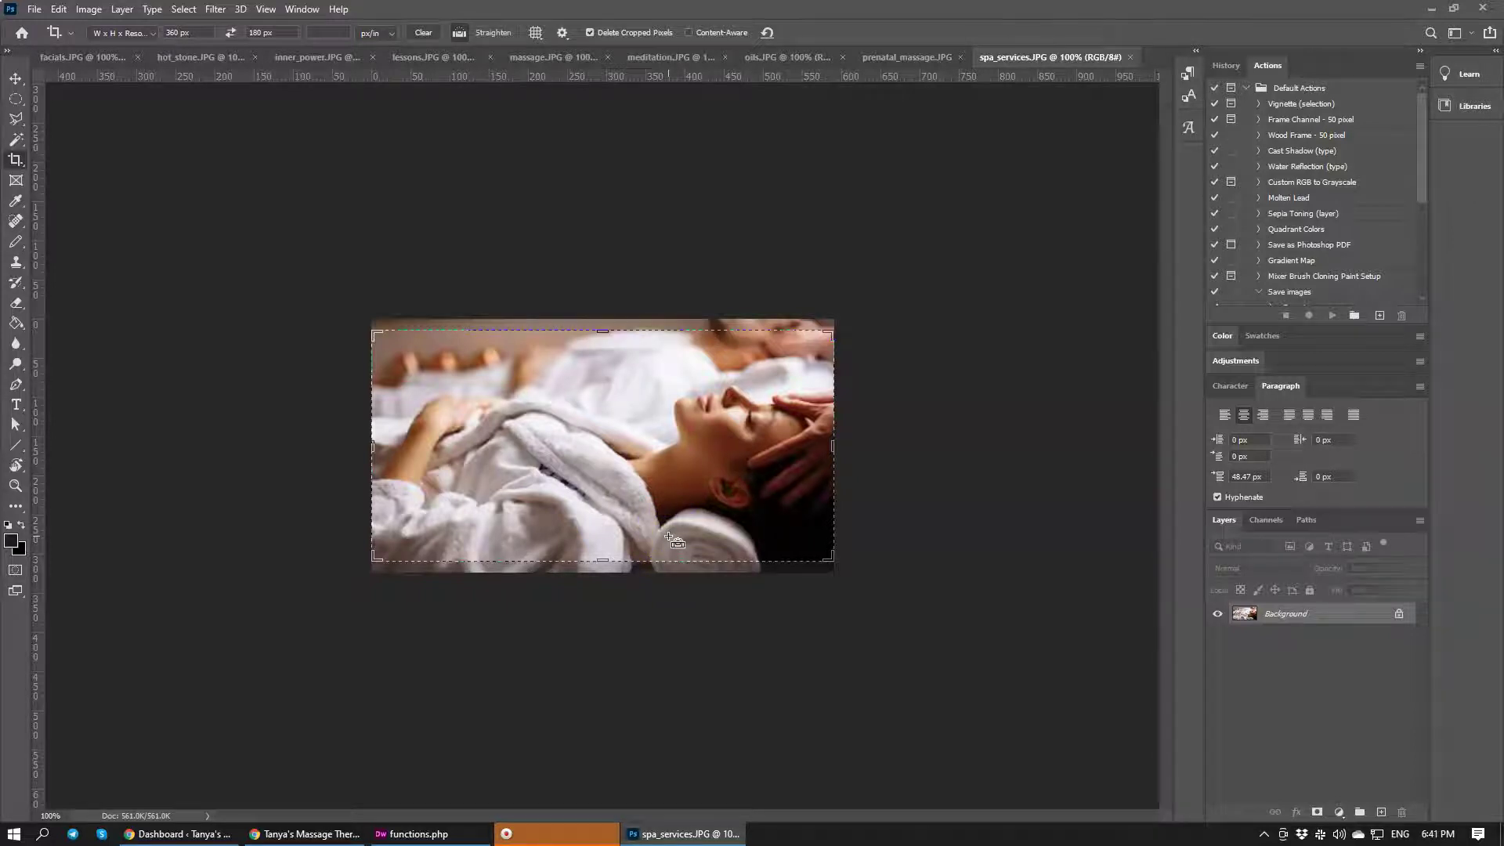
Step: View the Save for Web settings for spa_services.JPG, close them without saving, and crop the image to 360 px by 180 px
key("ctrl+alt+shift+s")
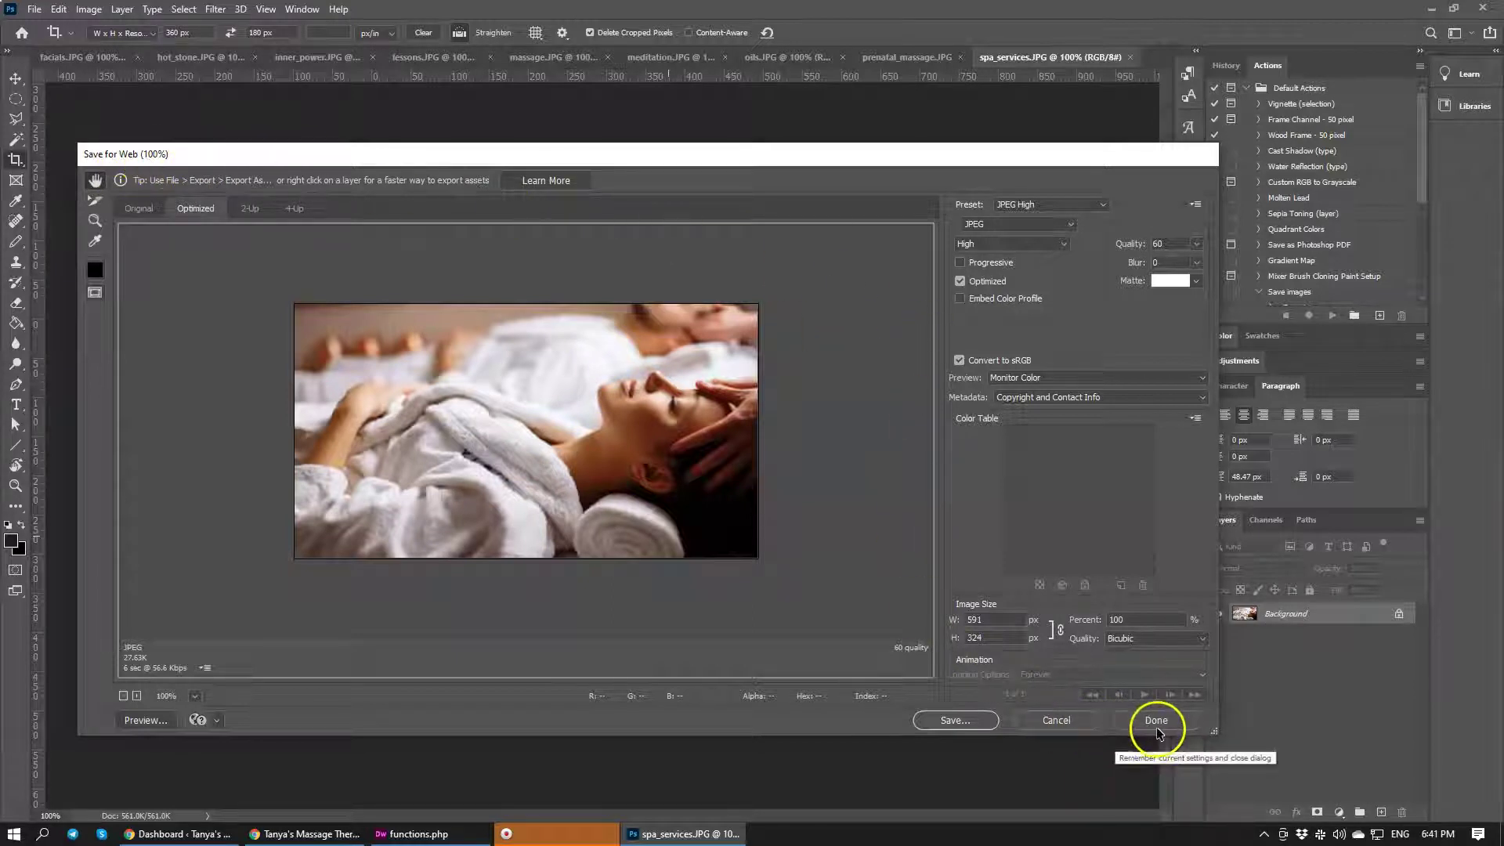
left_click(1054, 717)
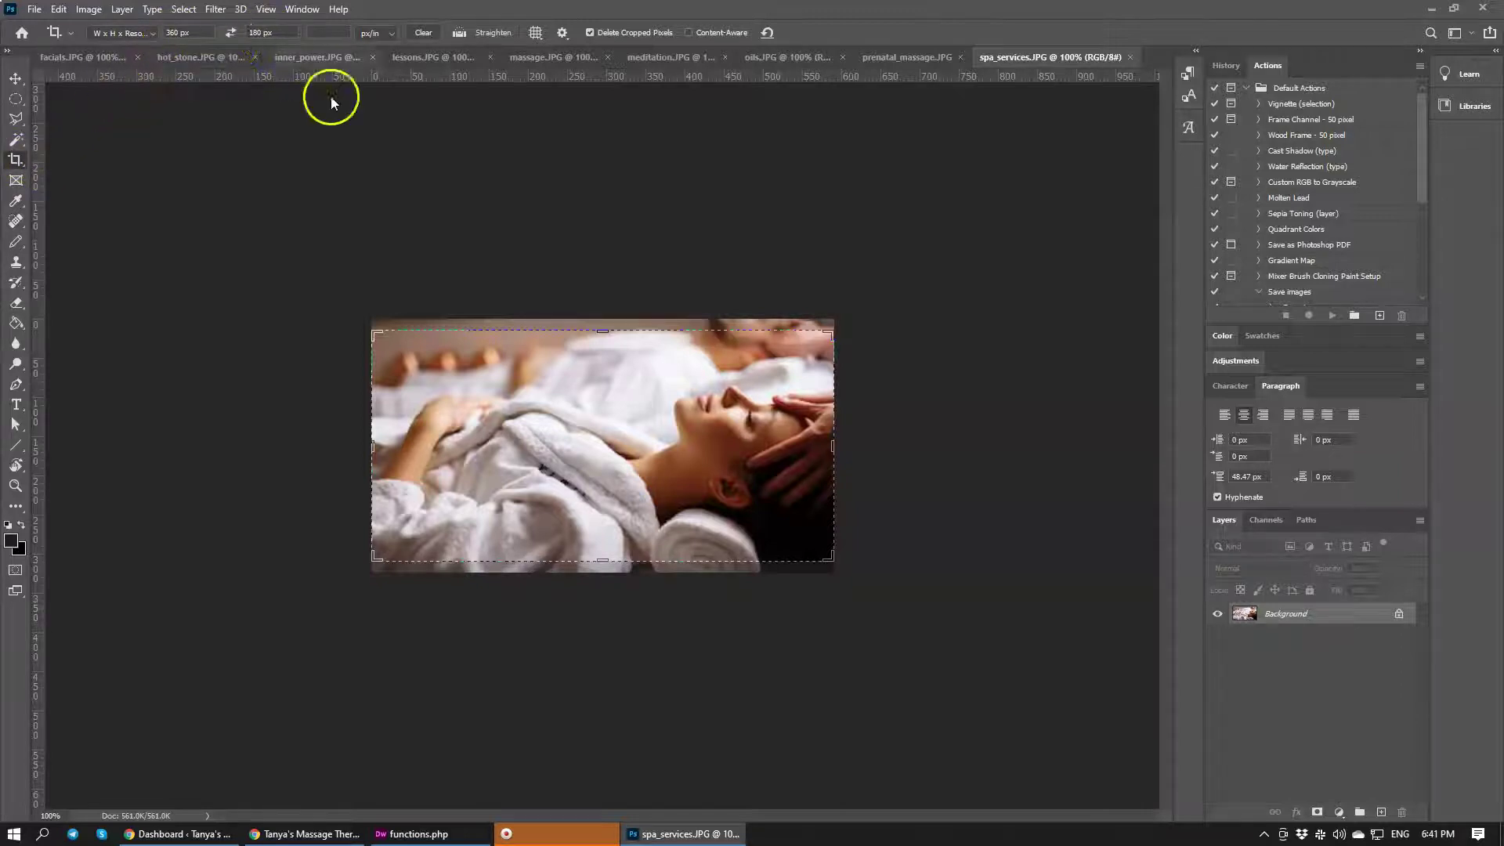
left_click(615, 426)
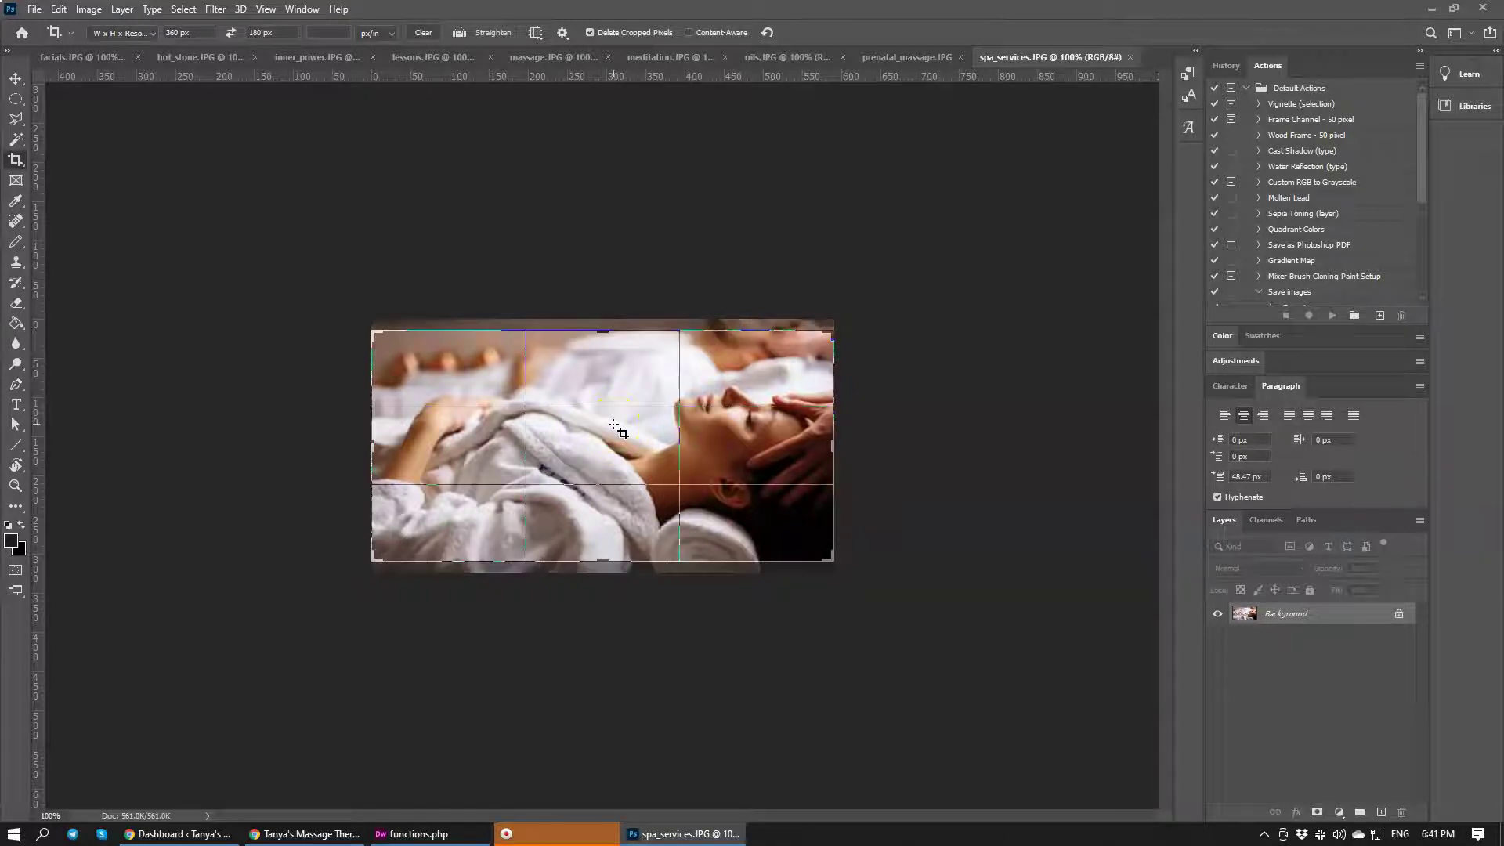
key("Return")
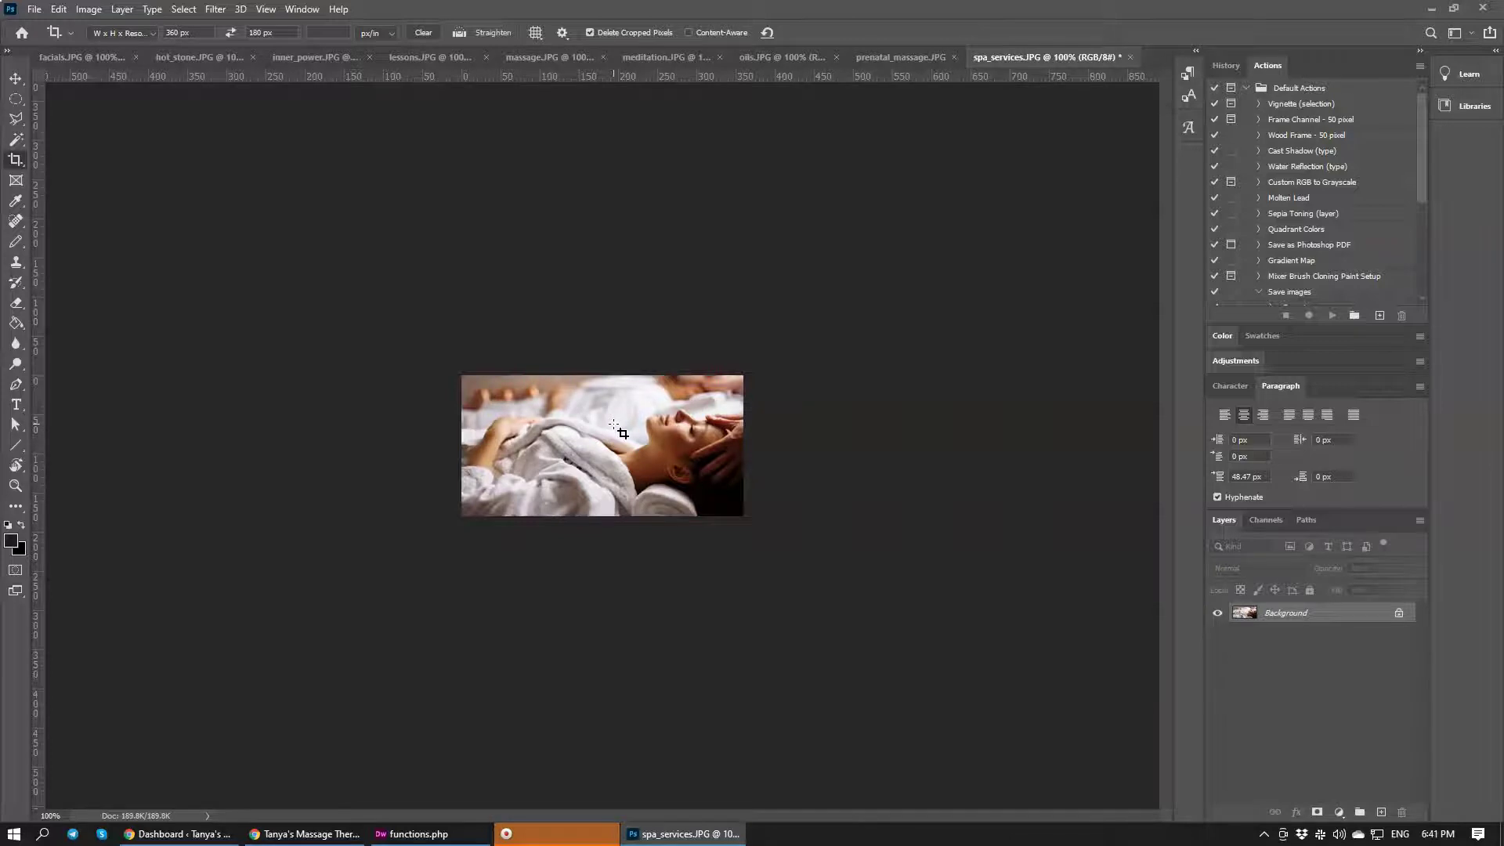
Step: Export the cropped spa_services.JPG for web as JPEG High over the existing file, and close the document without saving changes
key("ctrl")
key("ctrl+alt+shift+s")
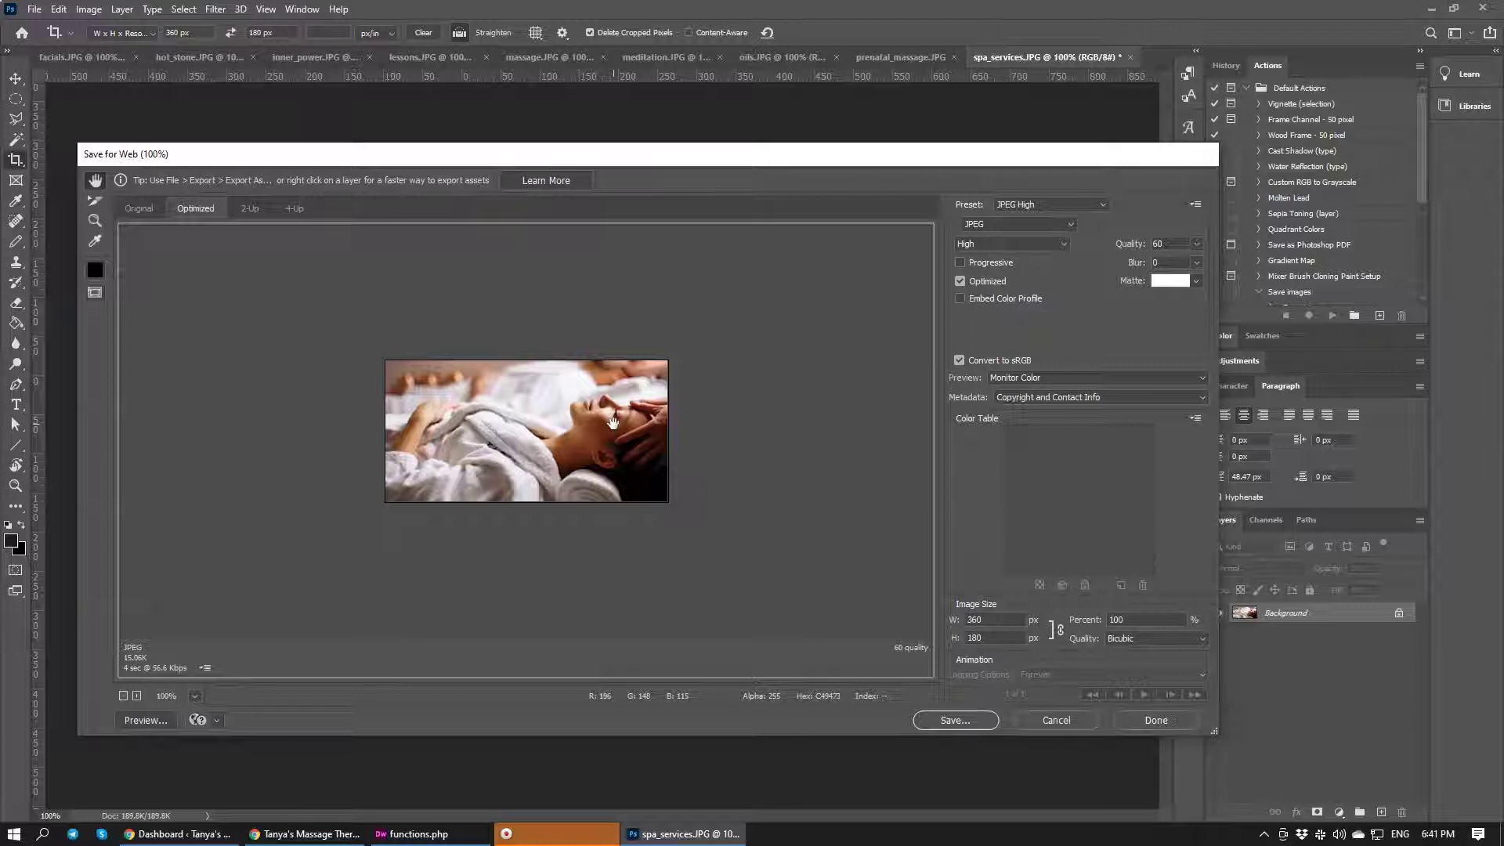
key("Return")
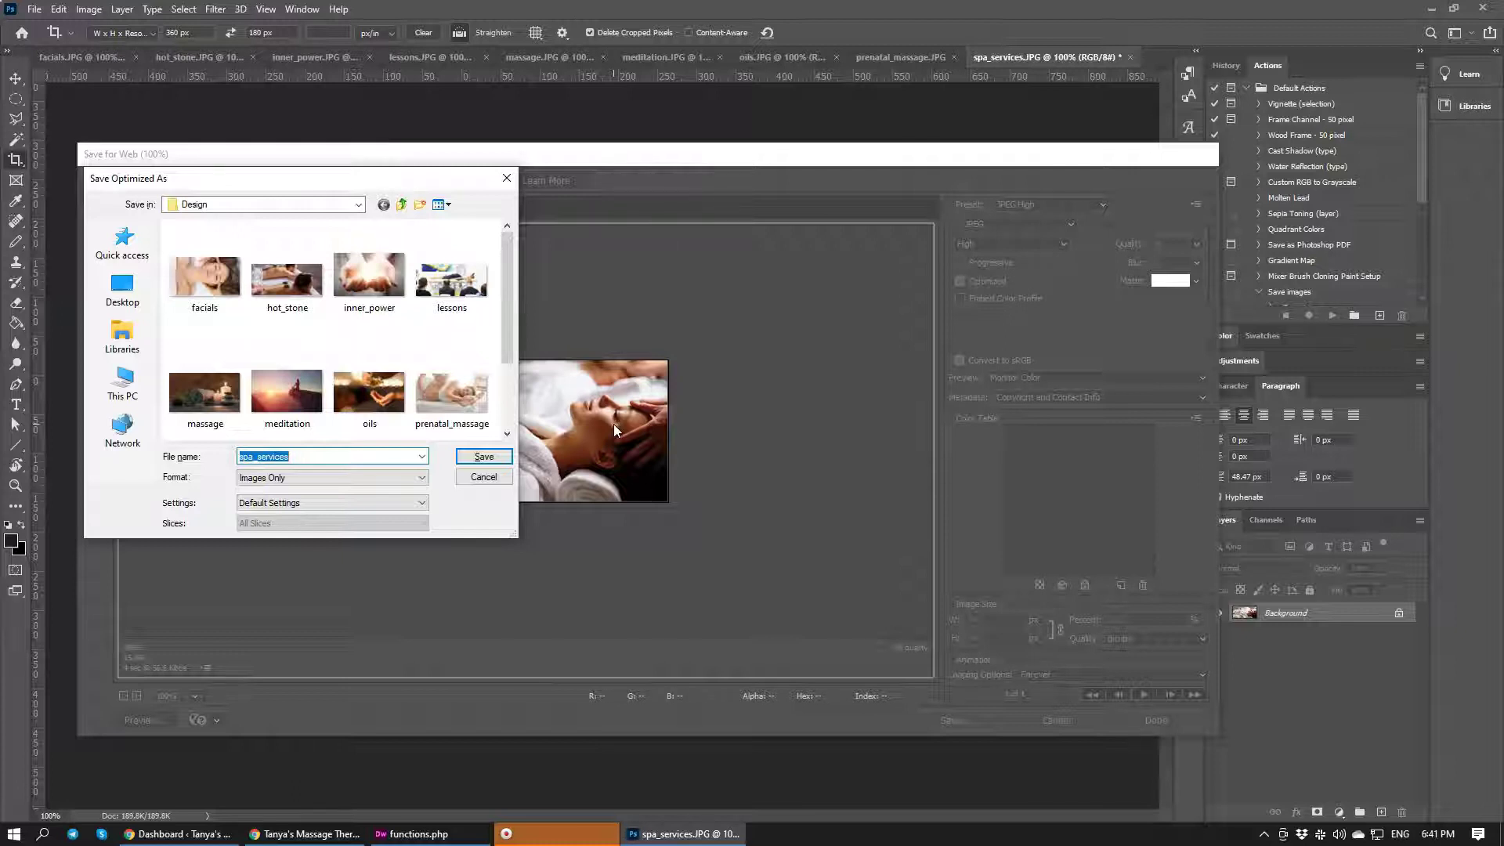
key("Return")
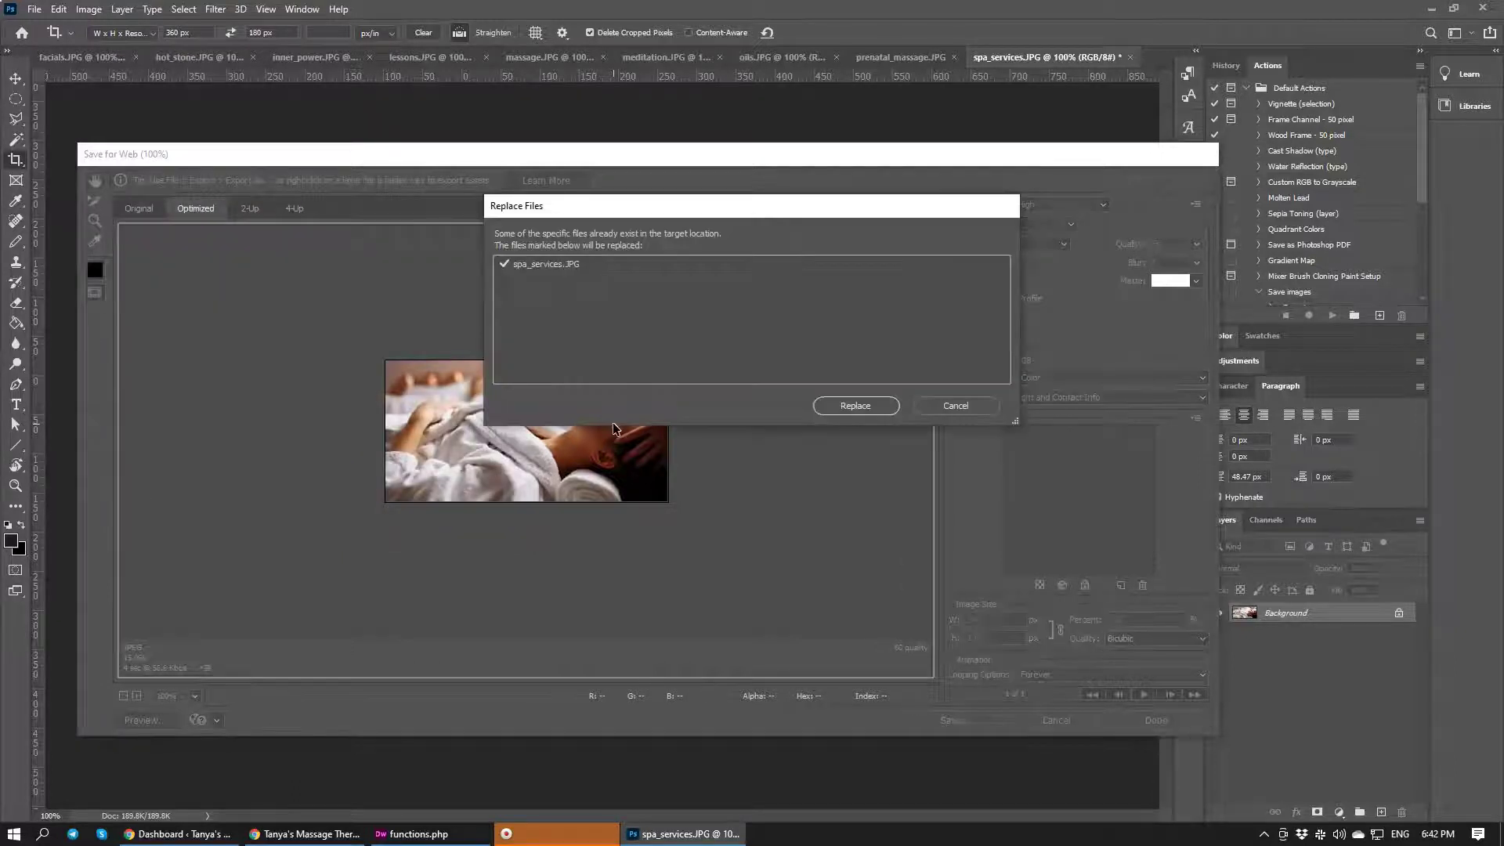
key("Return")
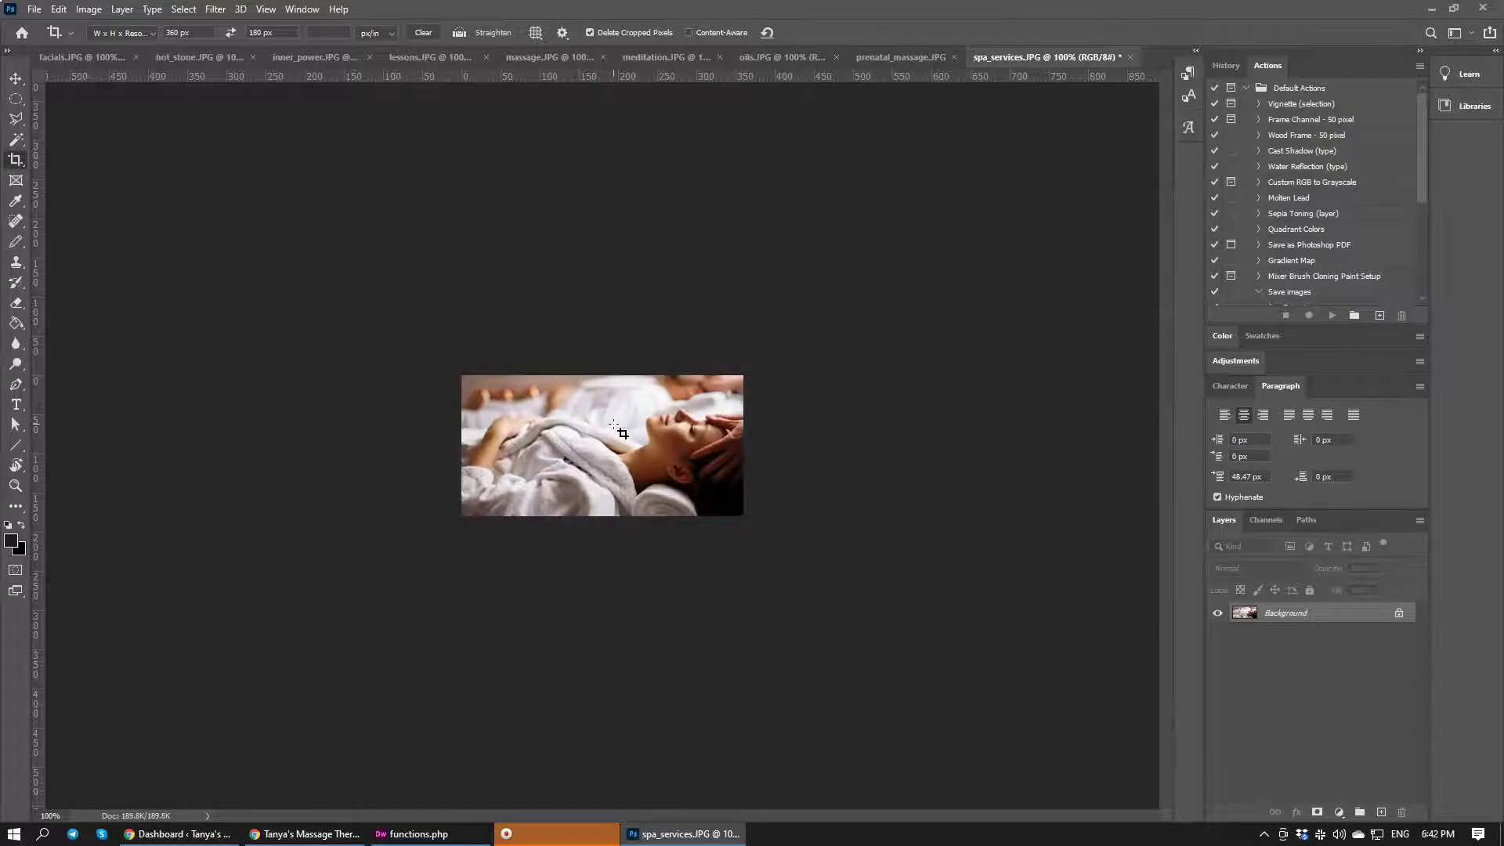
key("ctrl")
key("ctrl+w")
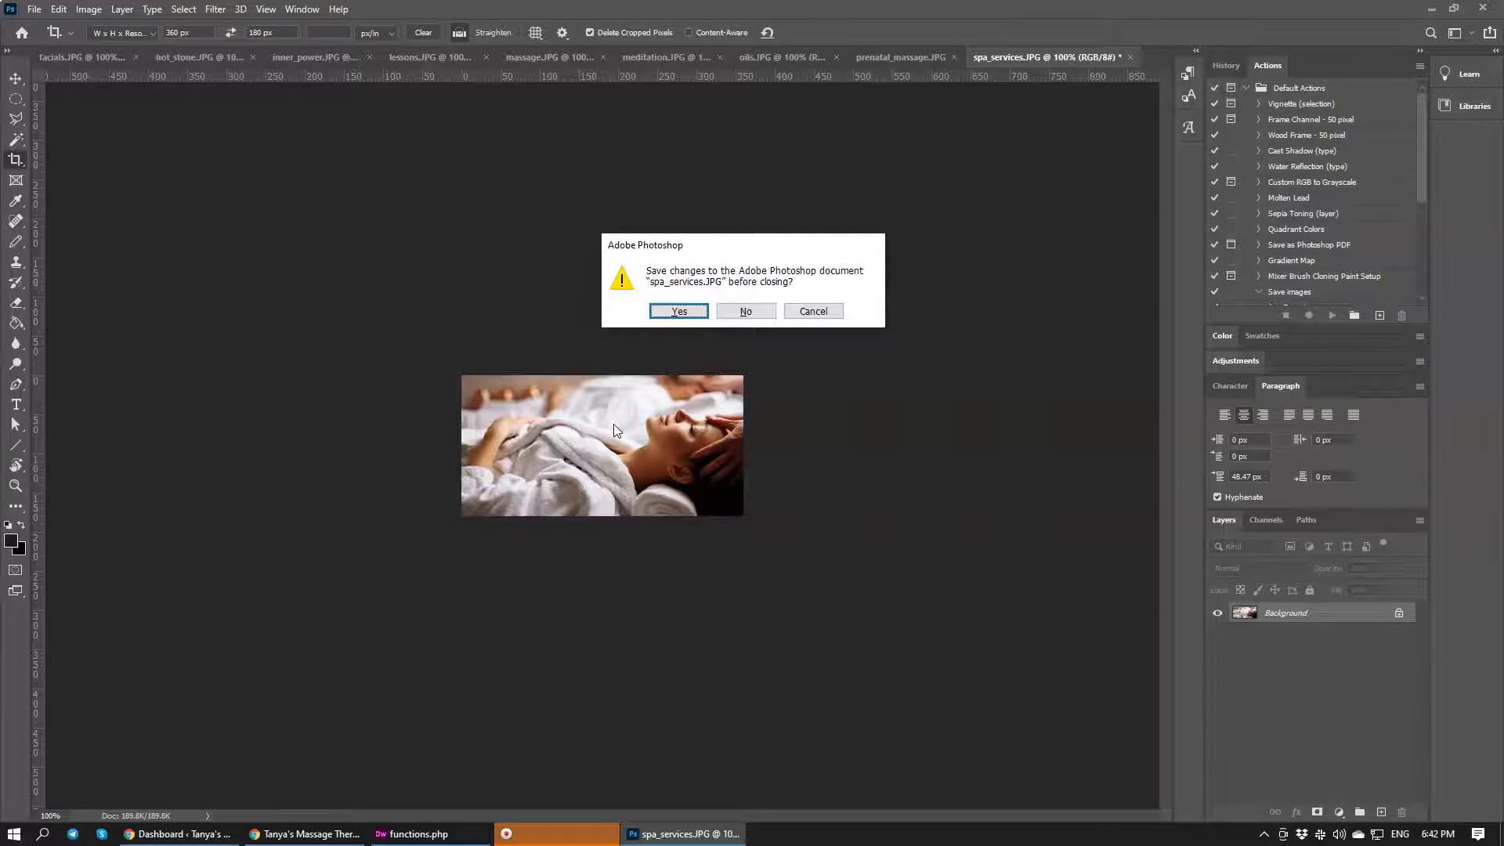
key("Tab")
key("Return")
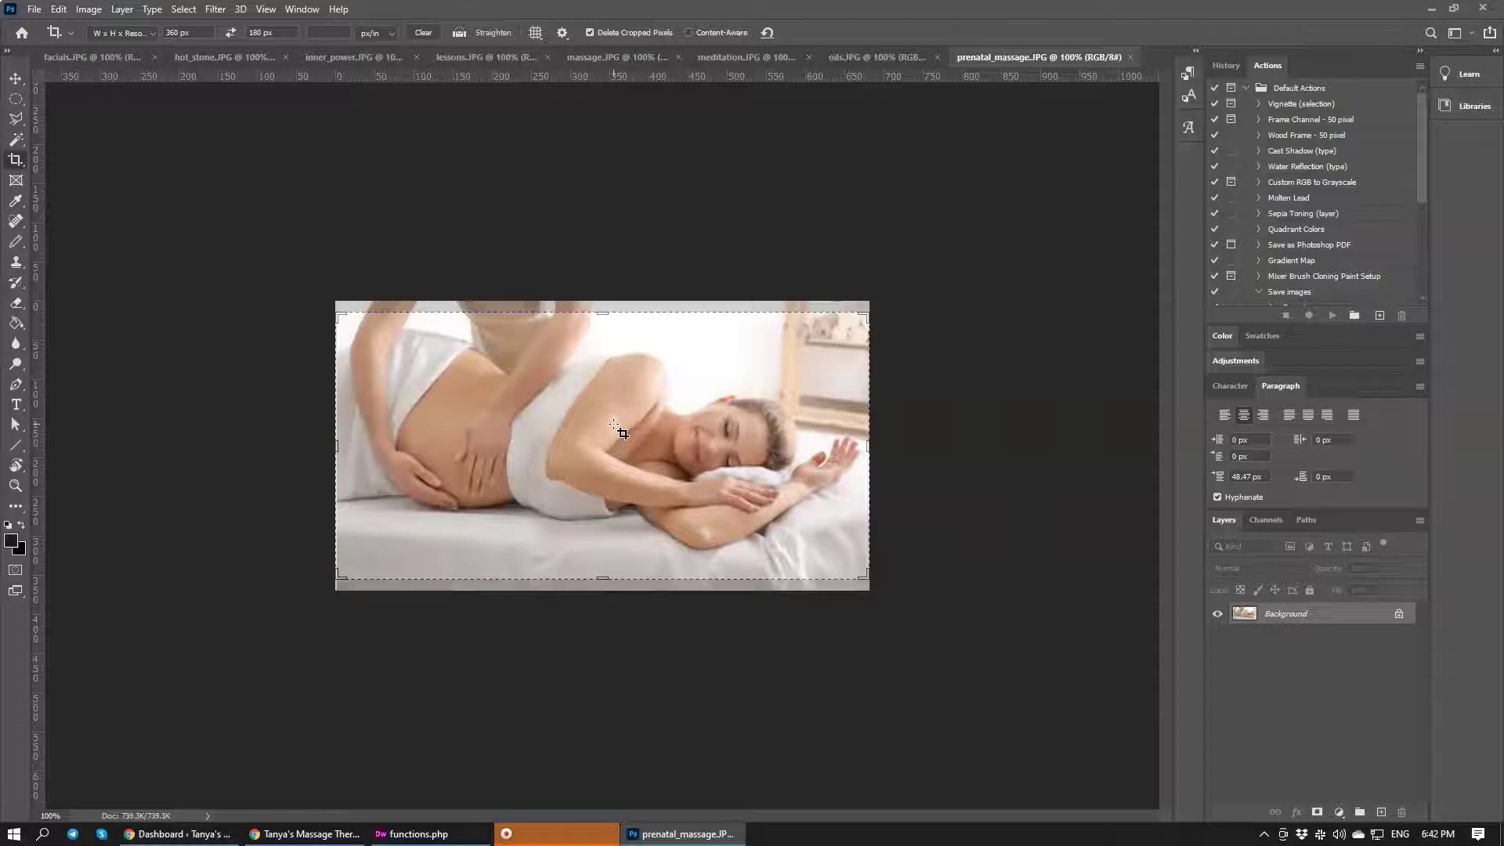
key("ctrl+alt+shift+s")
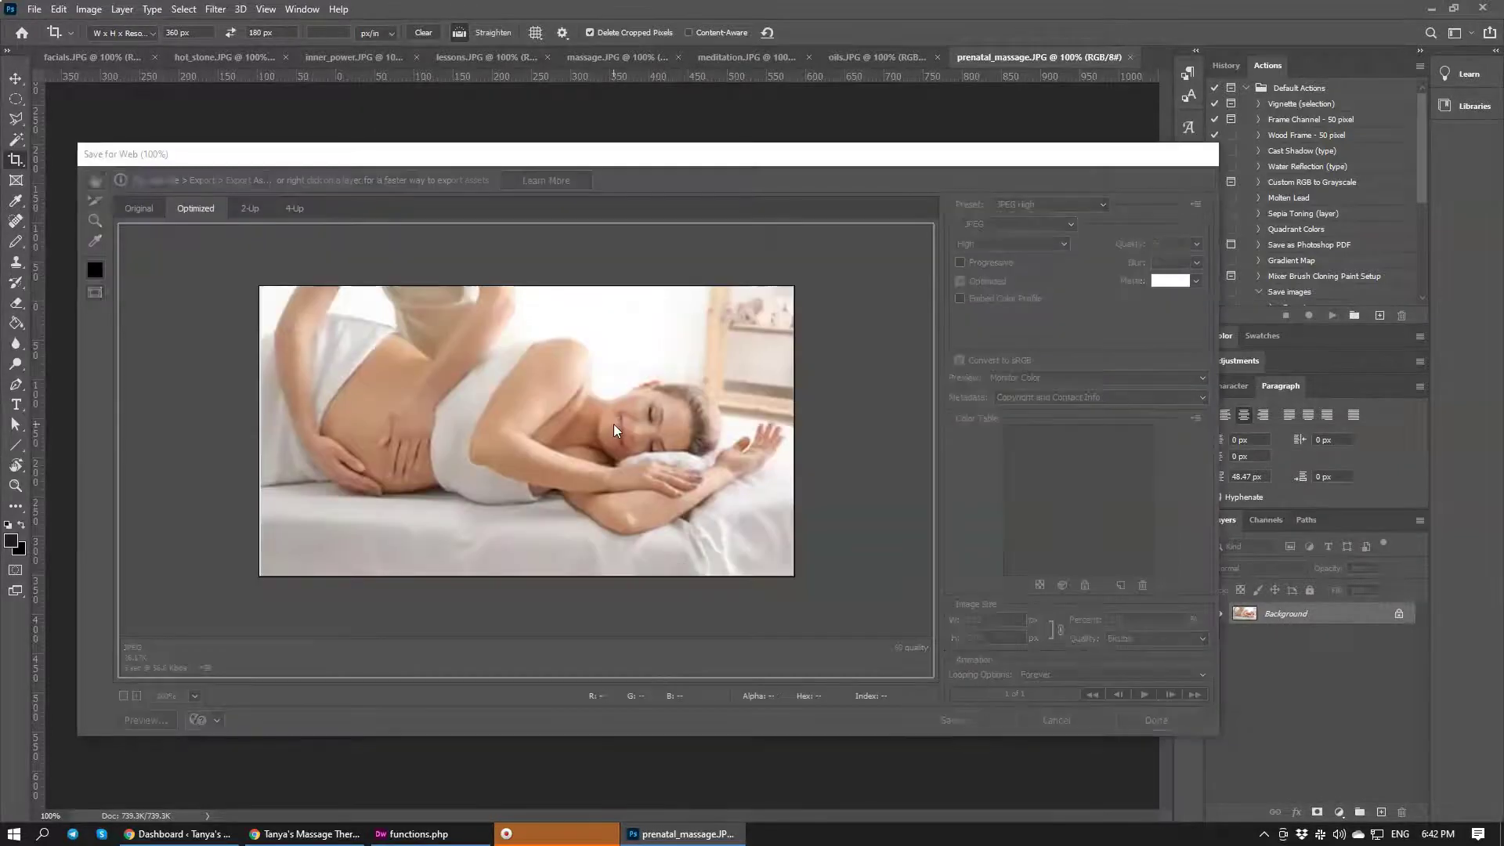
left_click(484, 477)
left_click(944, 649)
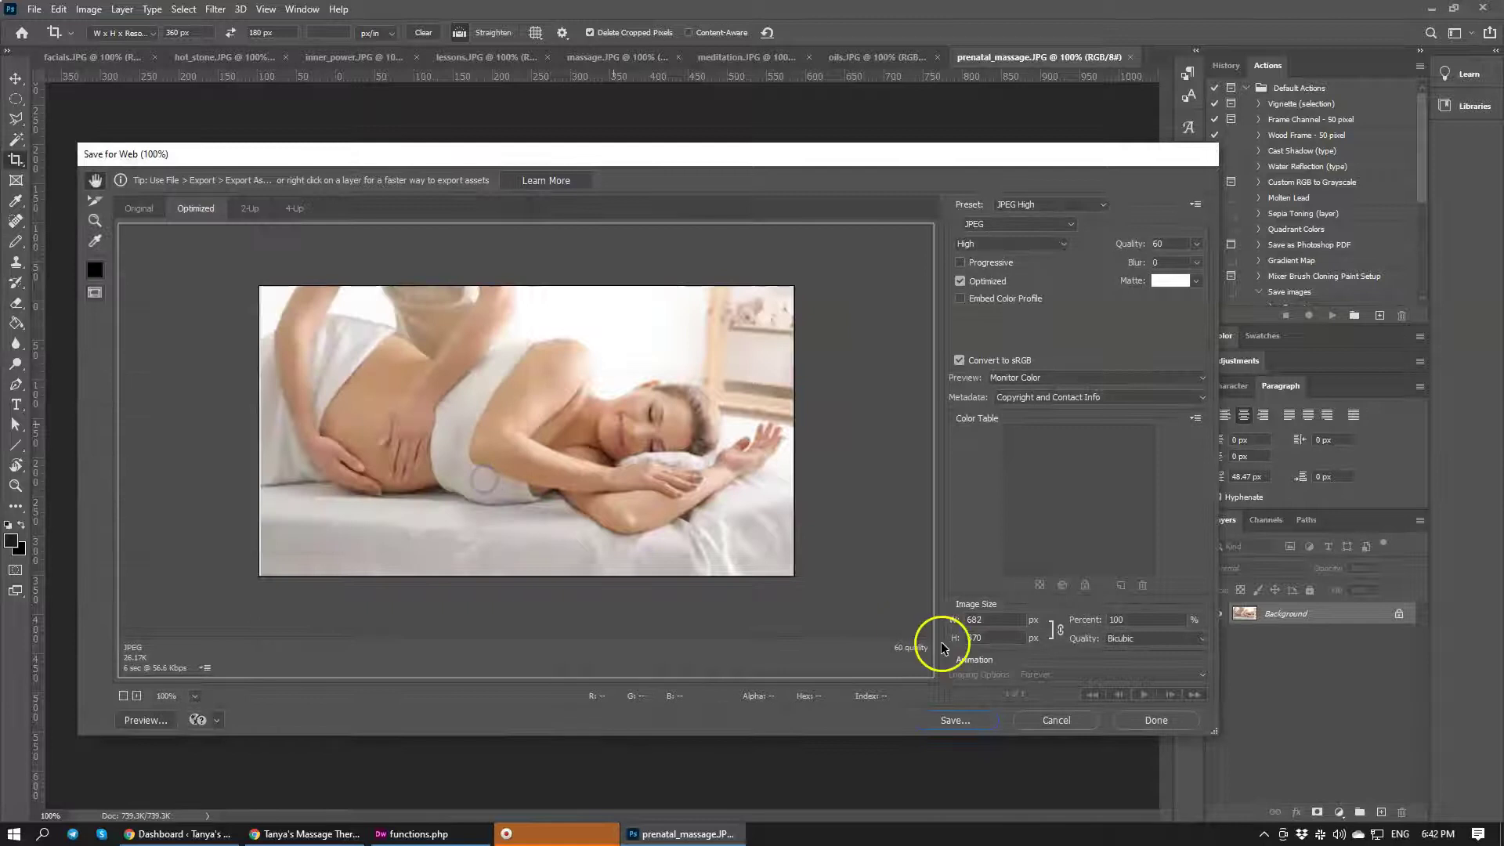
left_click(1047, 721)
left_click(1004, 614)
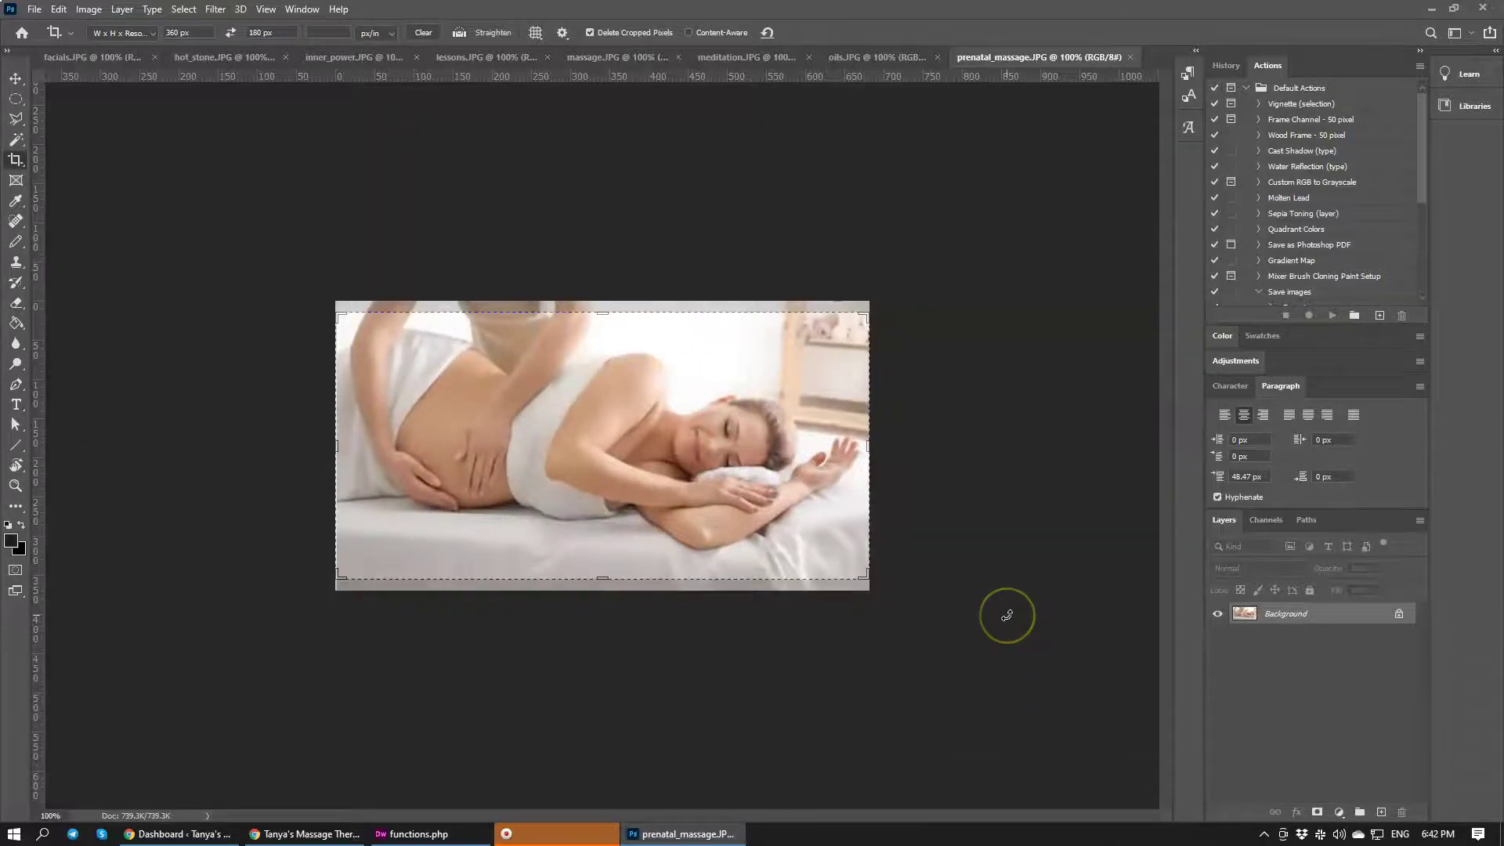
Step: Crop prenatal_massage.JPG to 360 px by 180 px and export it for web over the existing file, closing the document unsaved
key("Return")
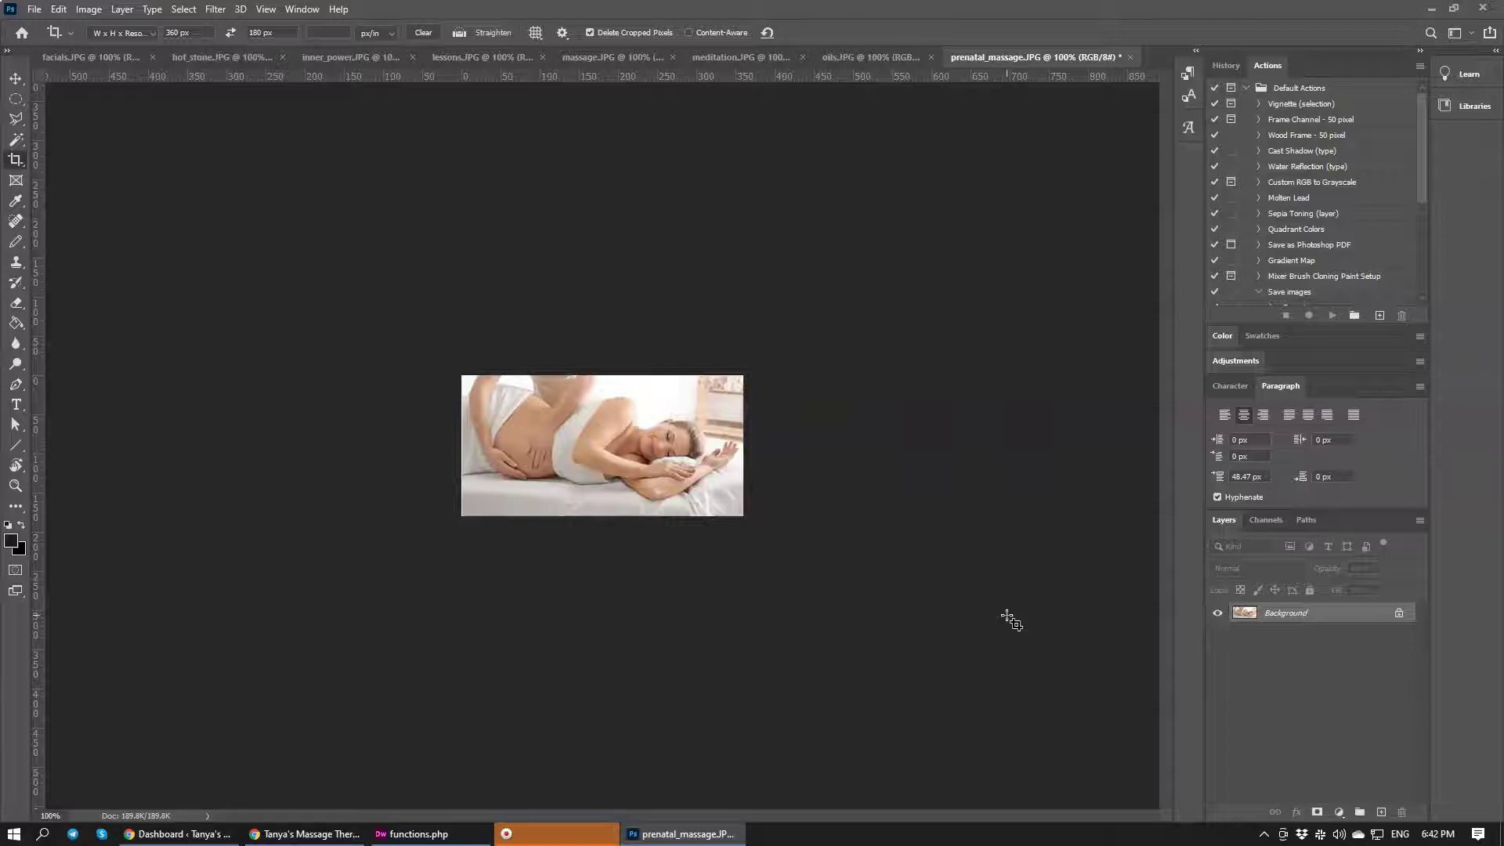
key("ctrl+alt+shift+s")
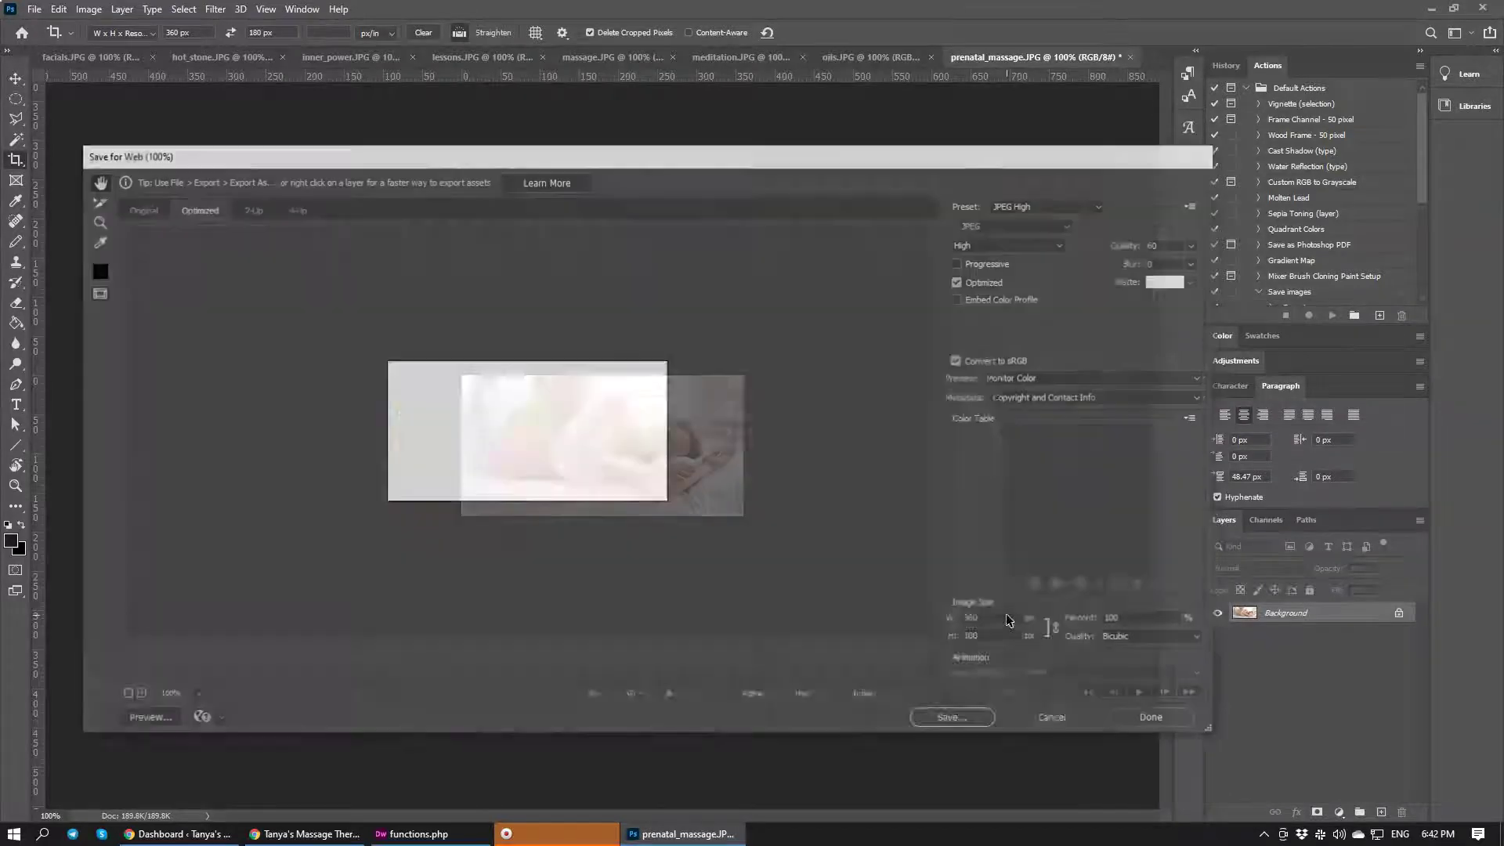
key("Return")
key("Return")
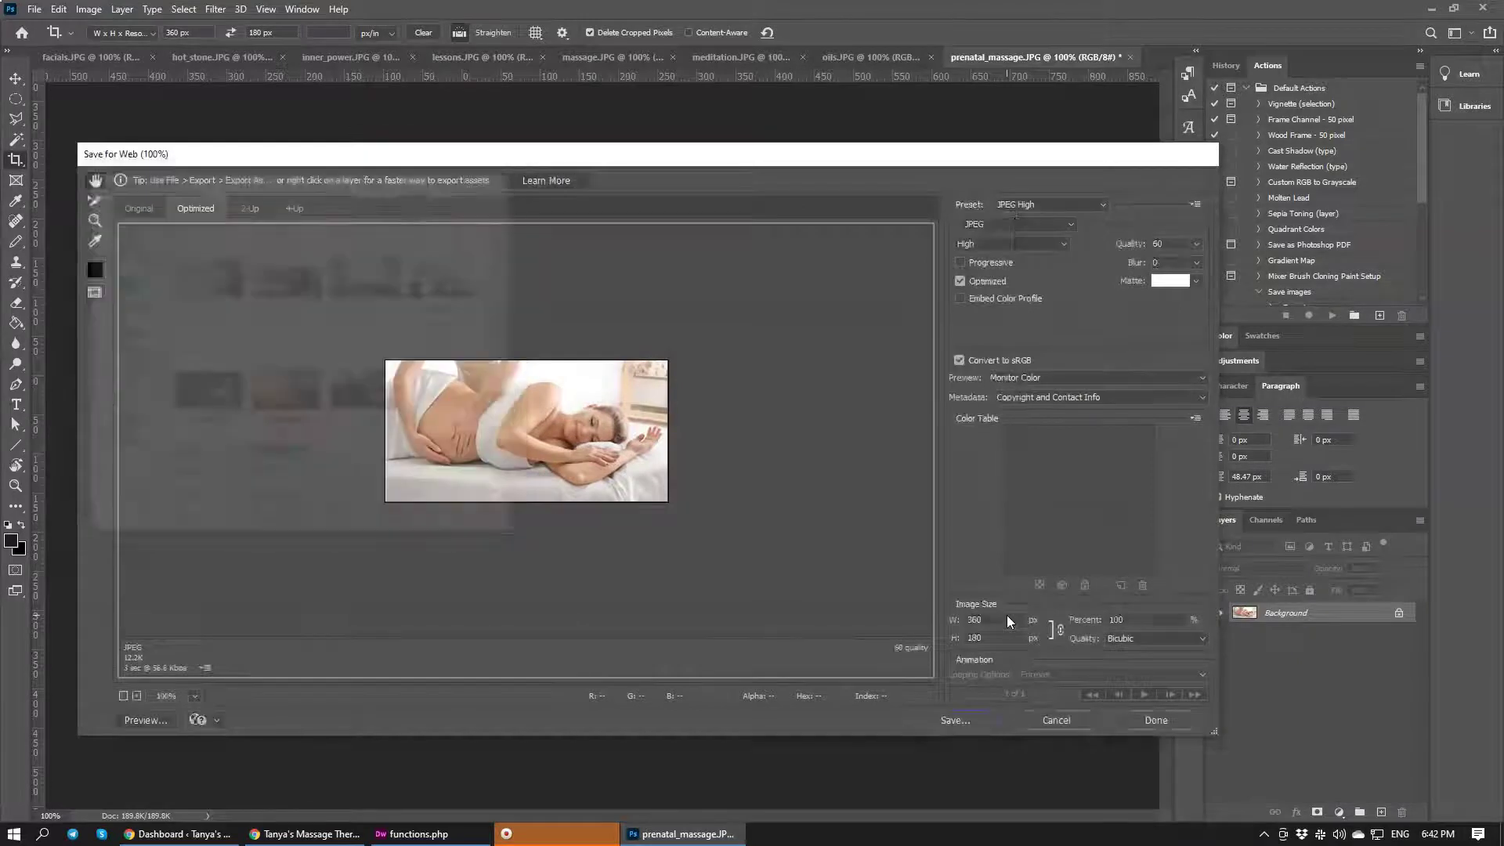
key("Return")
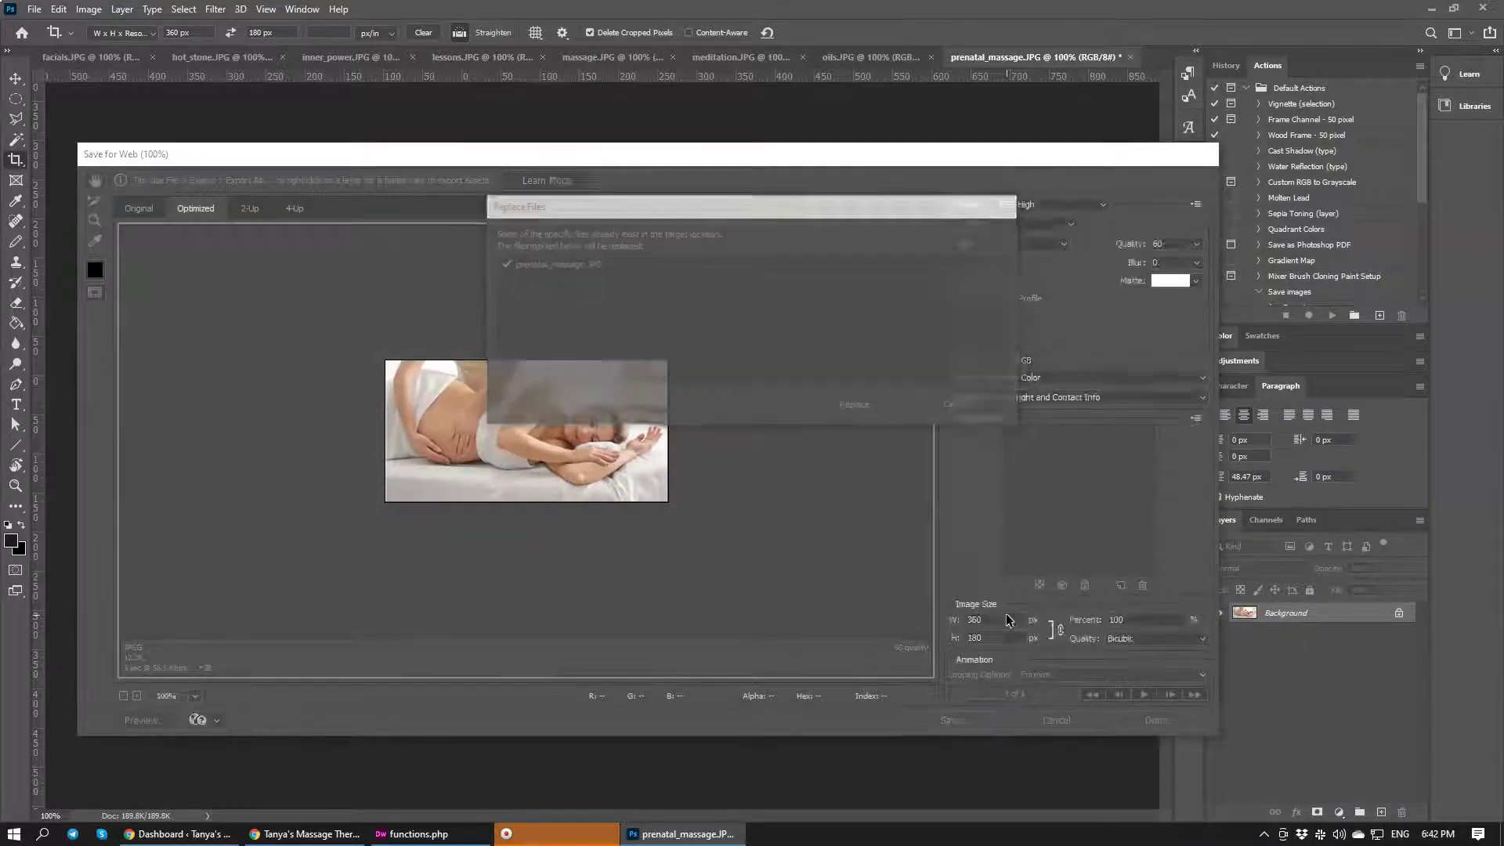
key("ctrl+w")
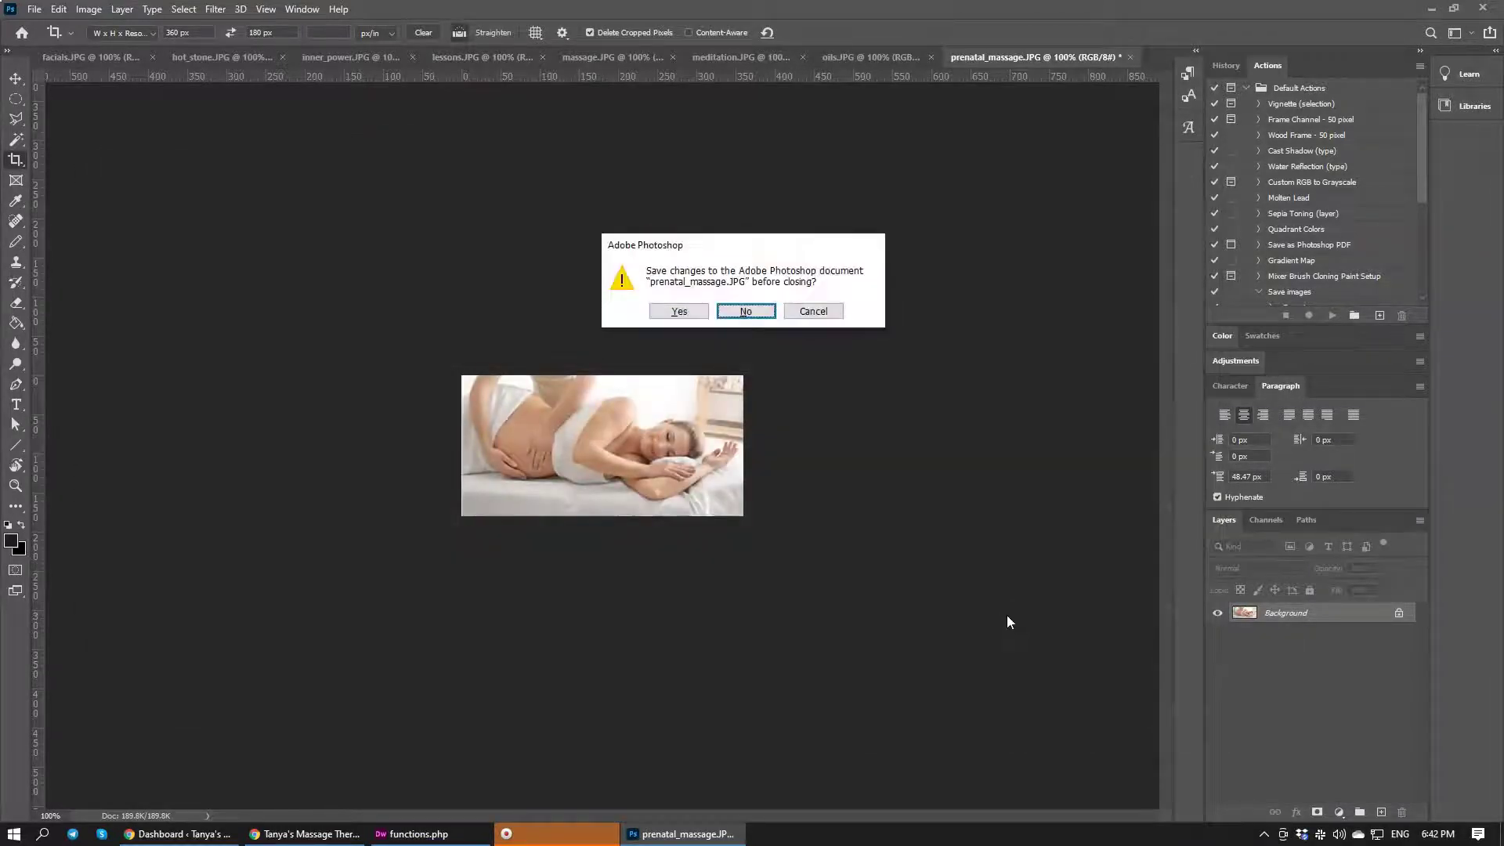
key("n")
key("ctrl+alt+shift+s")
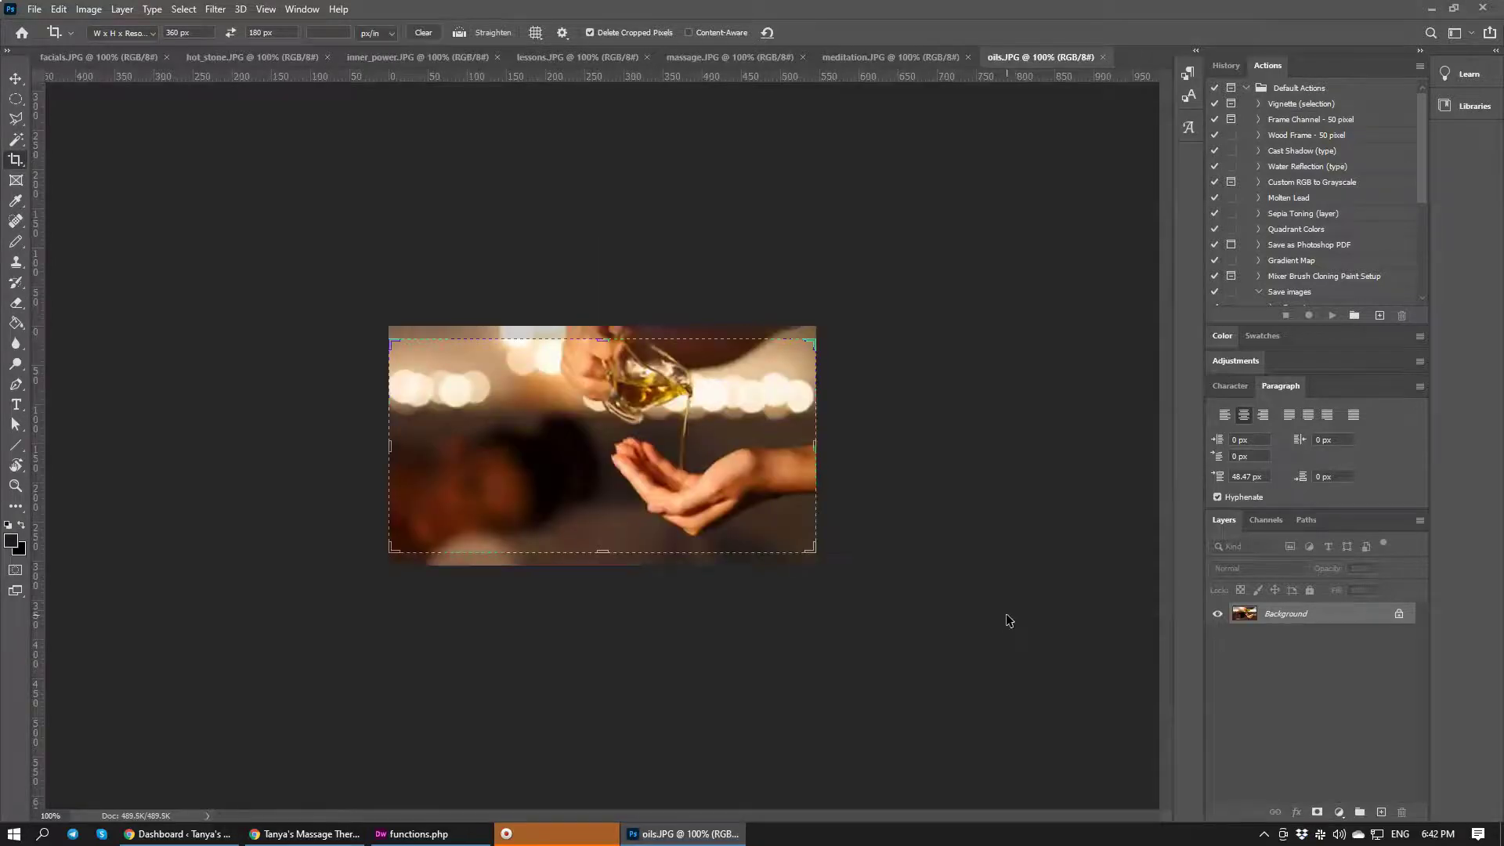
key("Return")
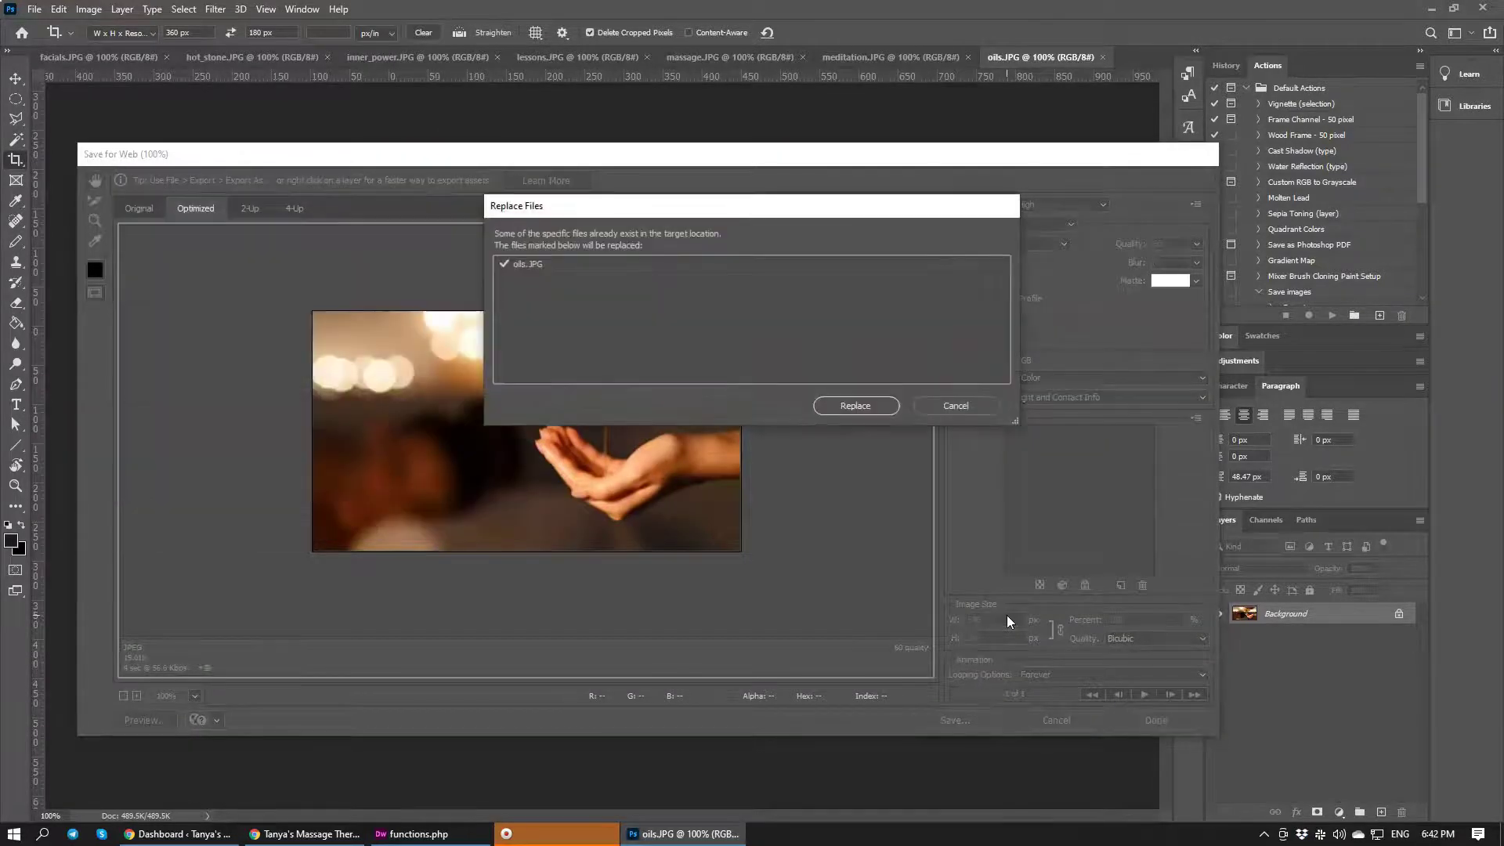
left_click(948, 404)
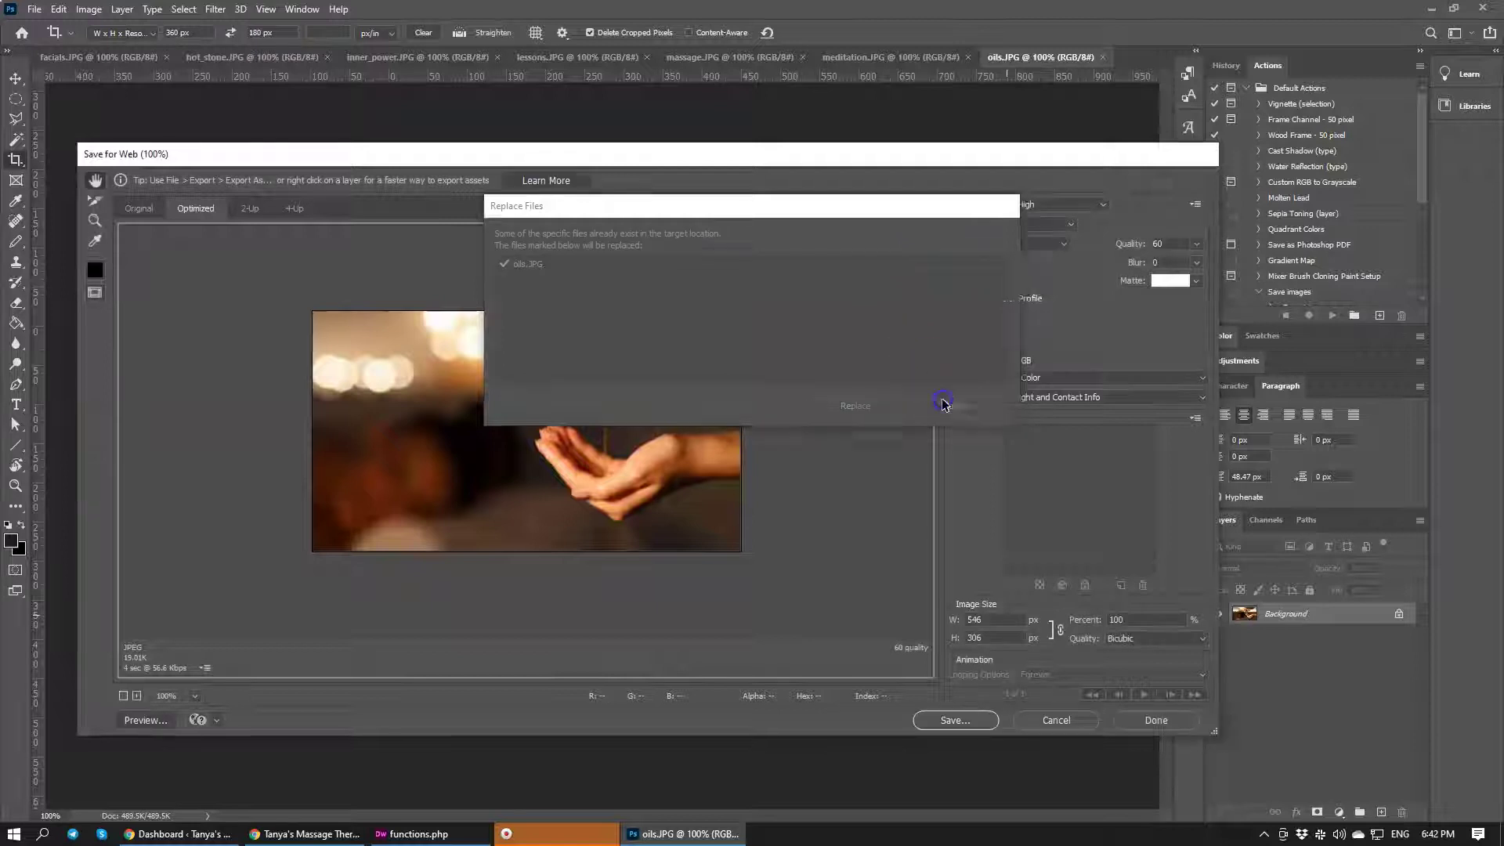
left_click(1093, 722)
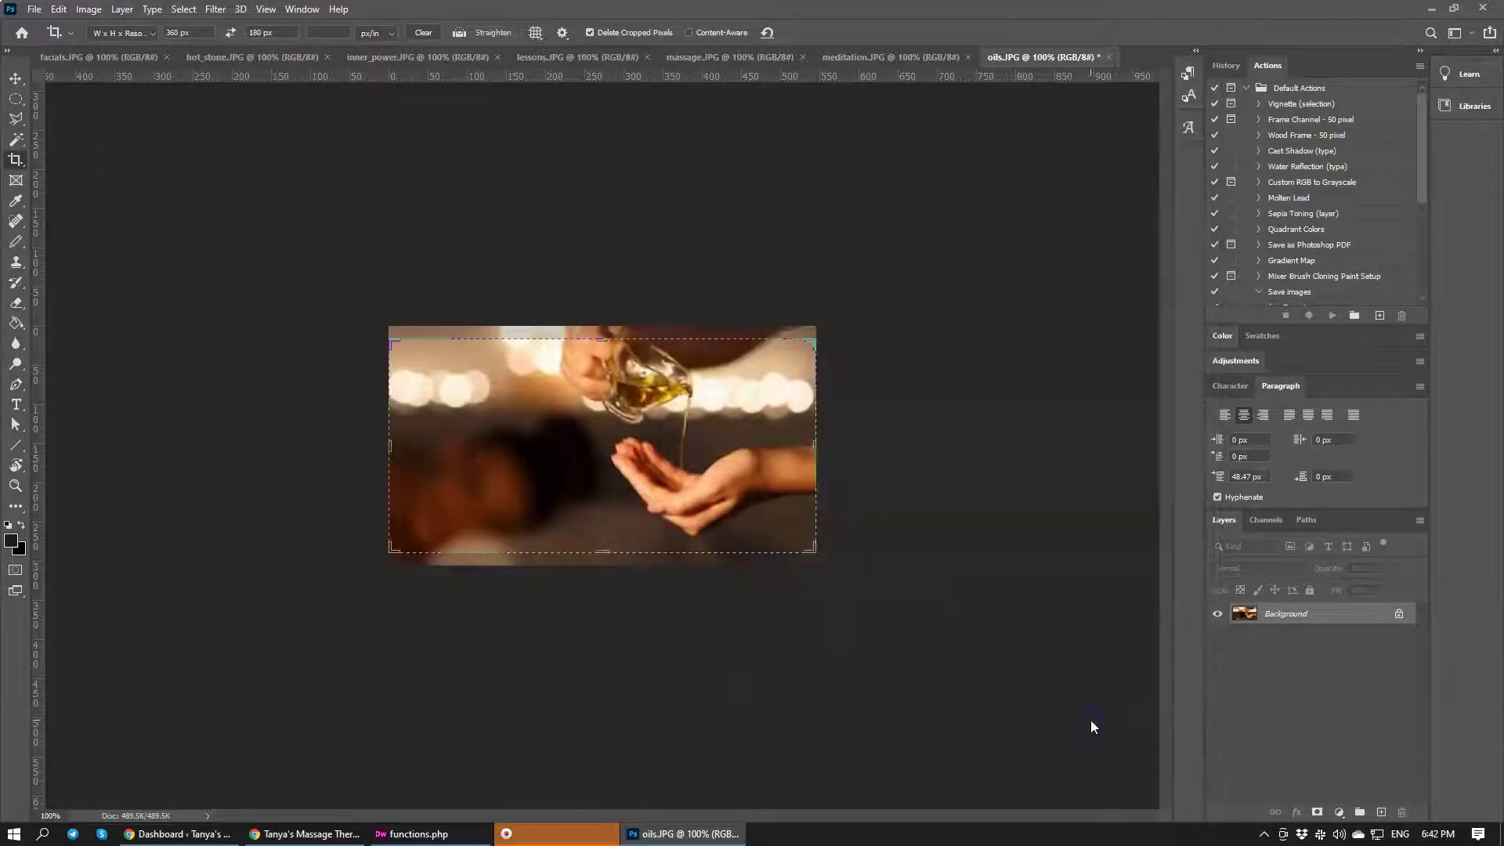
Step: Crop oils.JPG to 360 px by 180 px and export it for web over the existing file, closing the document unsaved
key("Return")
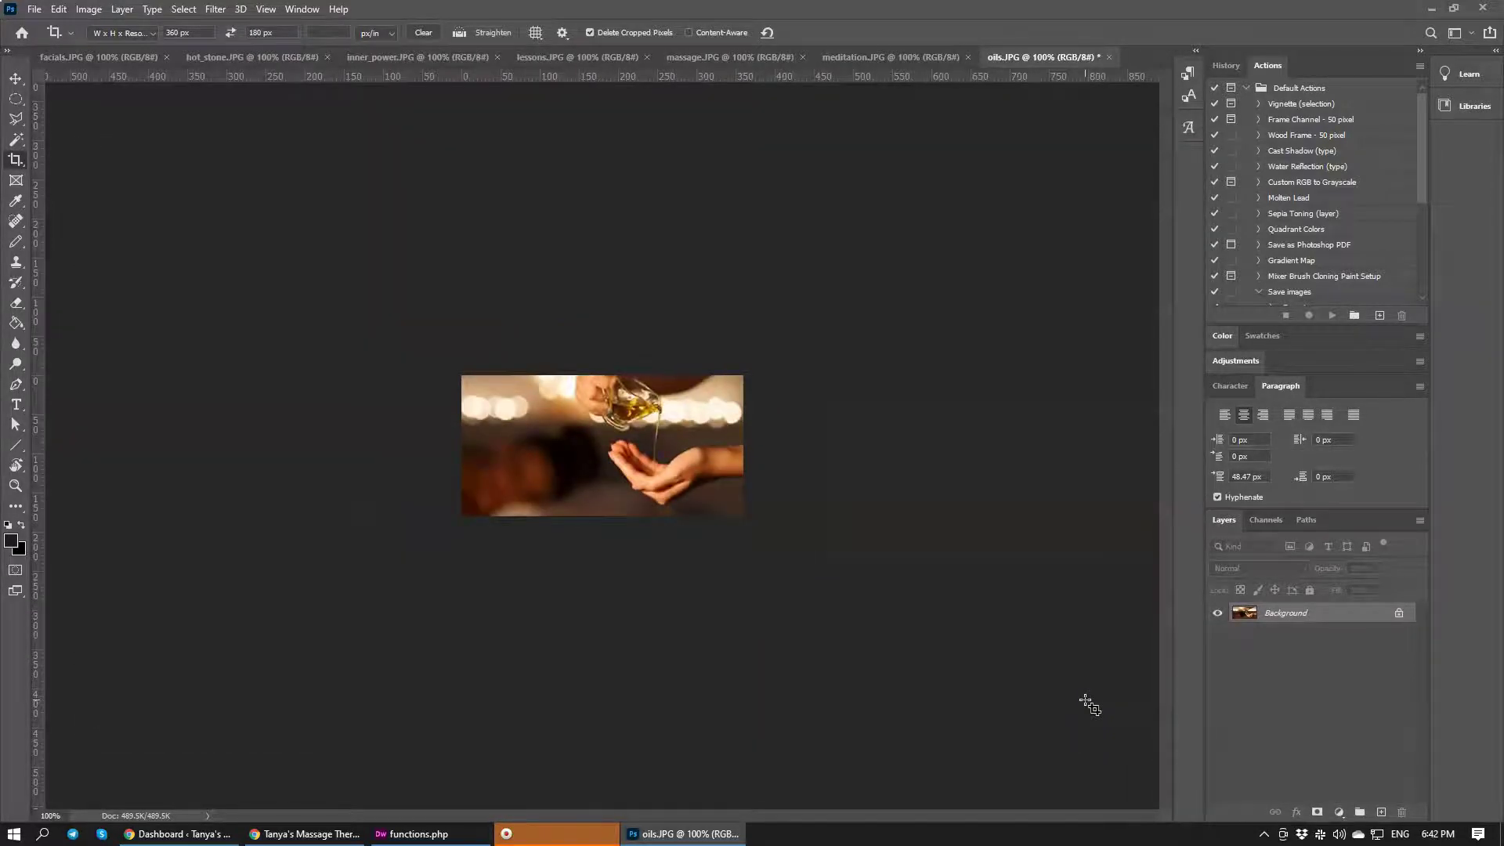
key("ctrl+alt+shift+s")
key("Return")
key("Return")
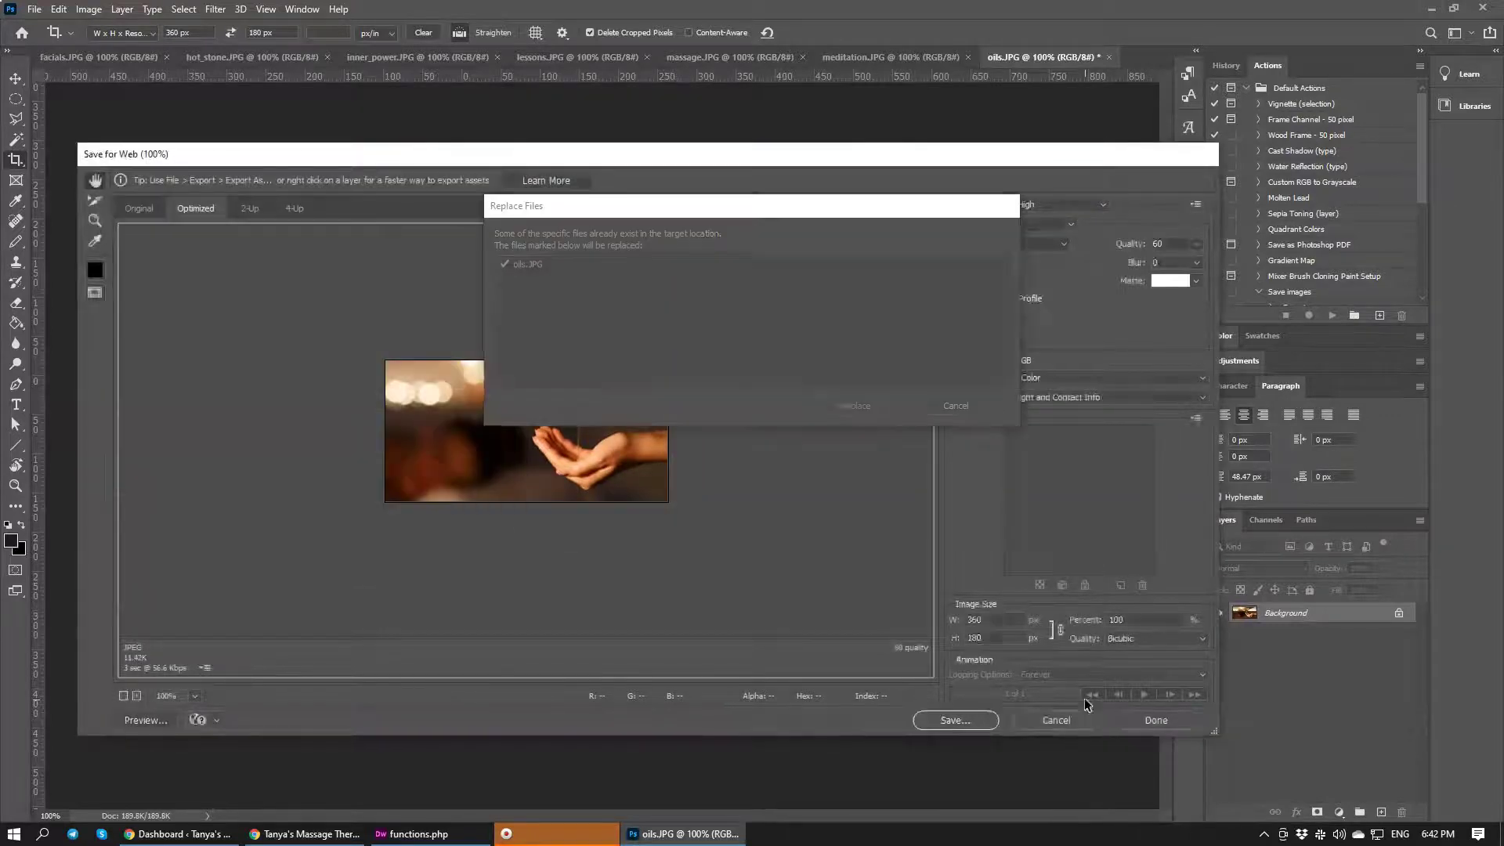
key("ctrl+w")
key("n")
Step: Export the cropped meditation.JPG for web over the existing file, and close the document without saving changes
key("Return")
key("ctrl+alt+shift+s")
key("Return")
key("Return")
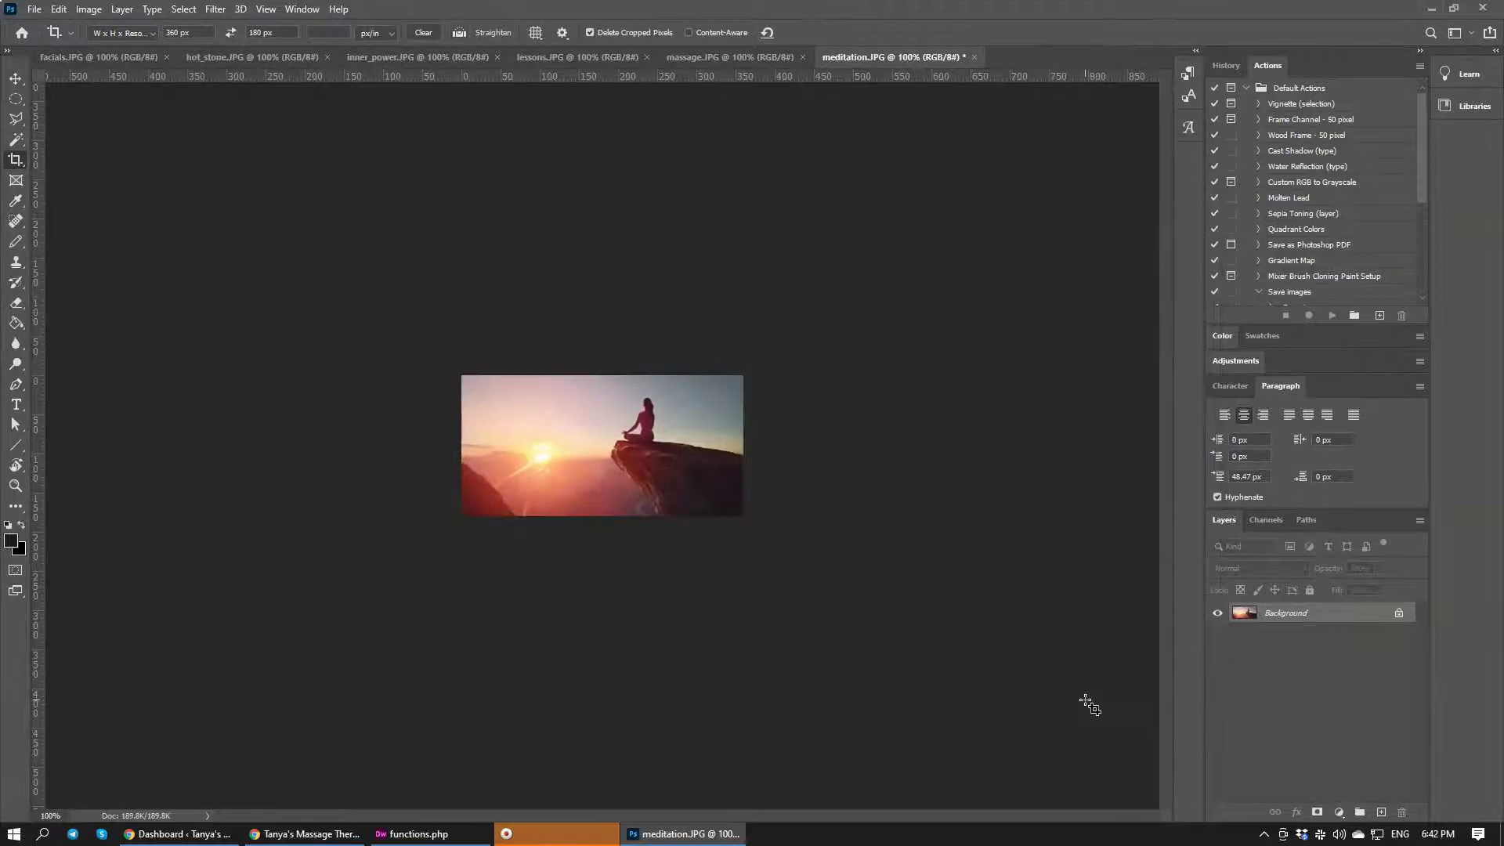
key("ctrl+w")
key("n")
Step: Crop massage.JPG to 360 px by 180 px and export it for web over the existing file, closing the document unsaved
key("Return")
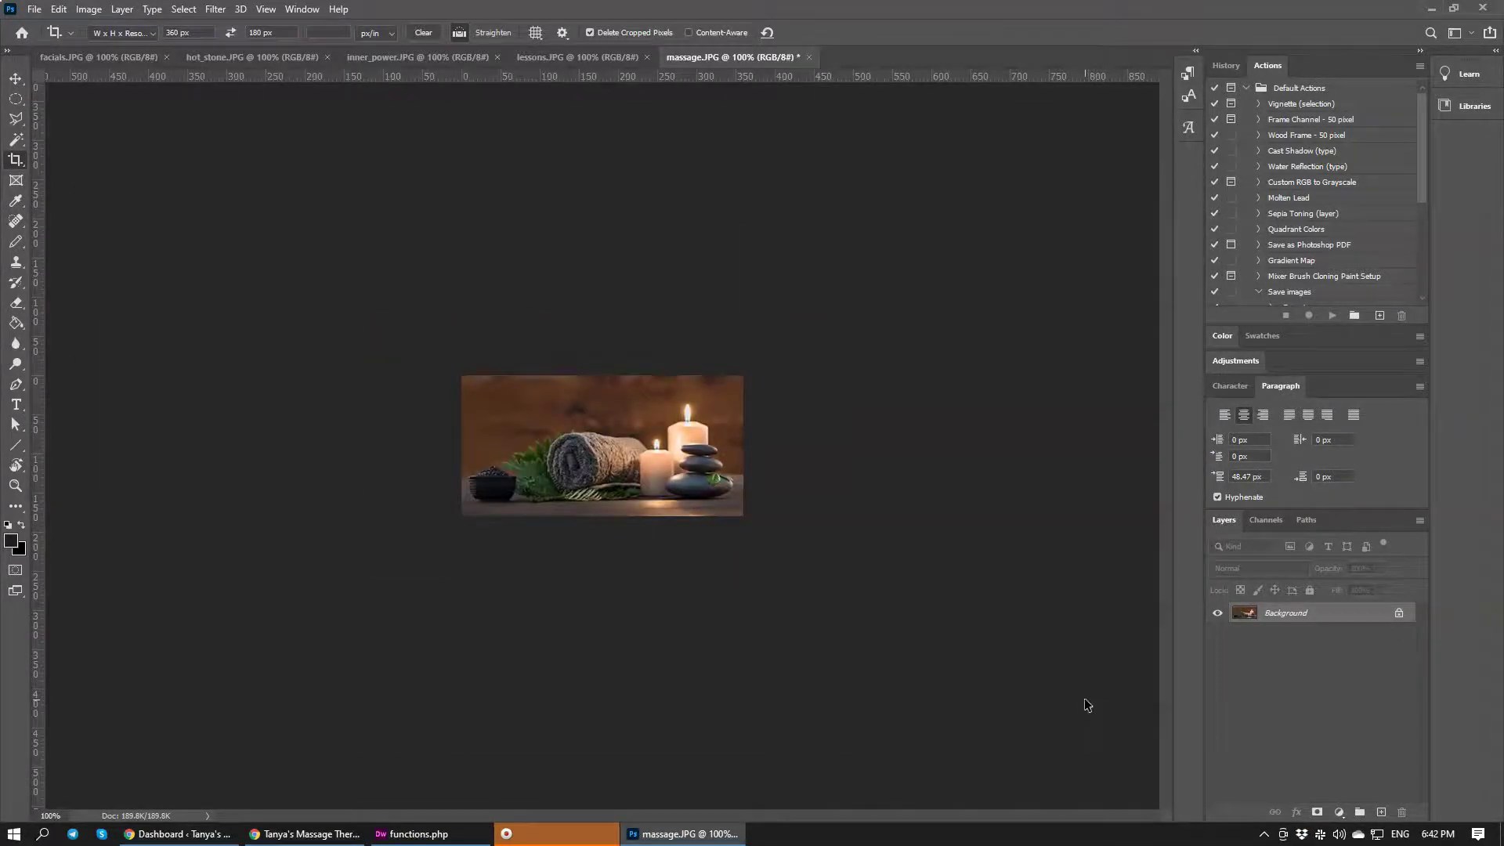
key("ctrl+alt+shift+s")
key("Return")
key("Return")
key("ctrl+w")
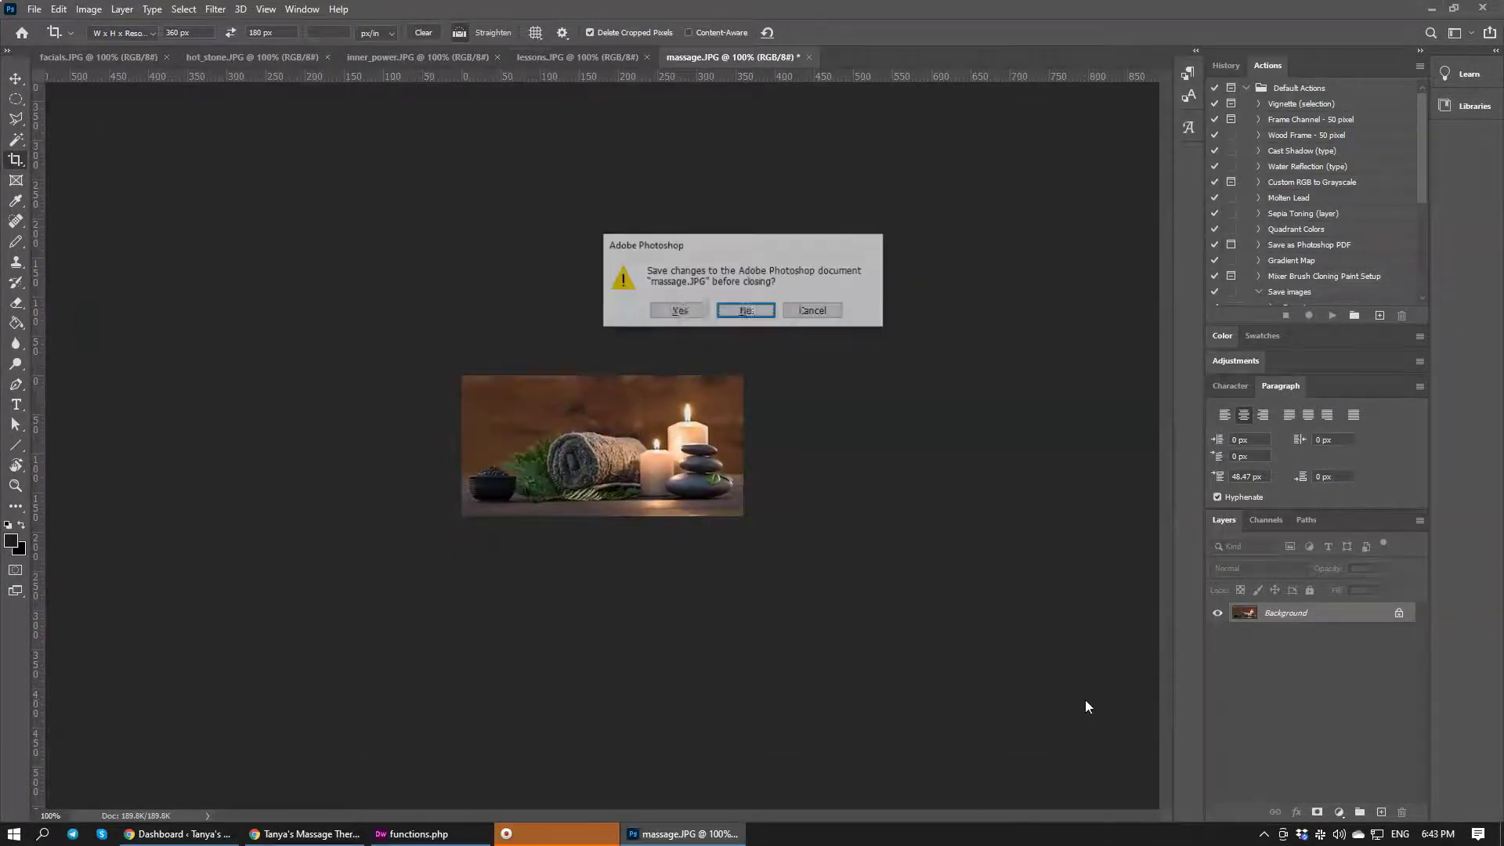
key("n")
Step: Crop lessons.JPG to 360 px by 180 px and export it for web over the existing file, closing the document unsaved
key("Return")
key("ctrl+alt+shift+s")
key("Return")
key("Return")
key("ctrl+w")
key("n")
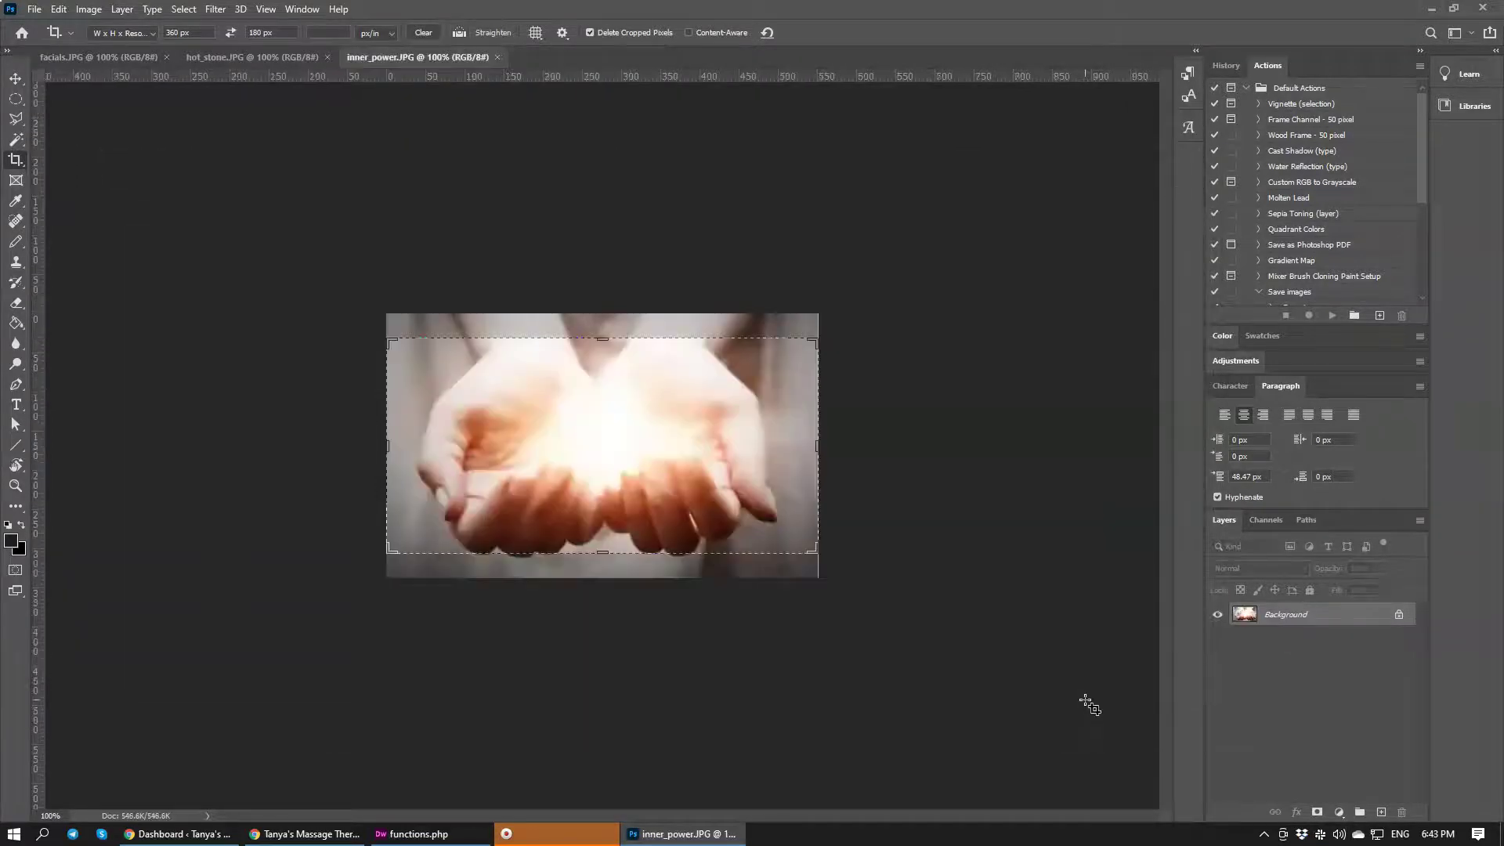
Step: Crop inner_power.JPG to 360 px by 180 px and export it for web over the existing file, closing the document unsaved
key("Return")
key("ctrl+alt+shift+s")
key("Return")
key("Return")
key("ctrl+w")
key("n")
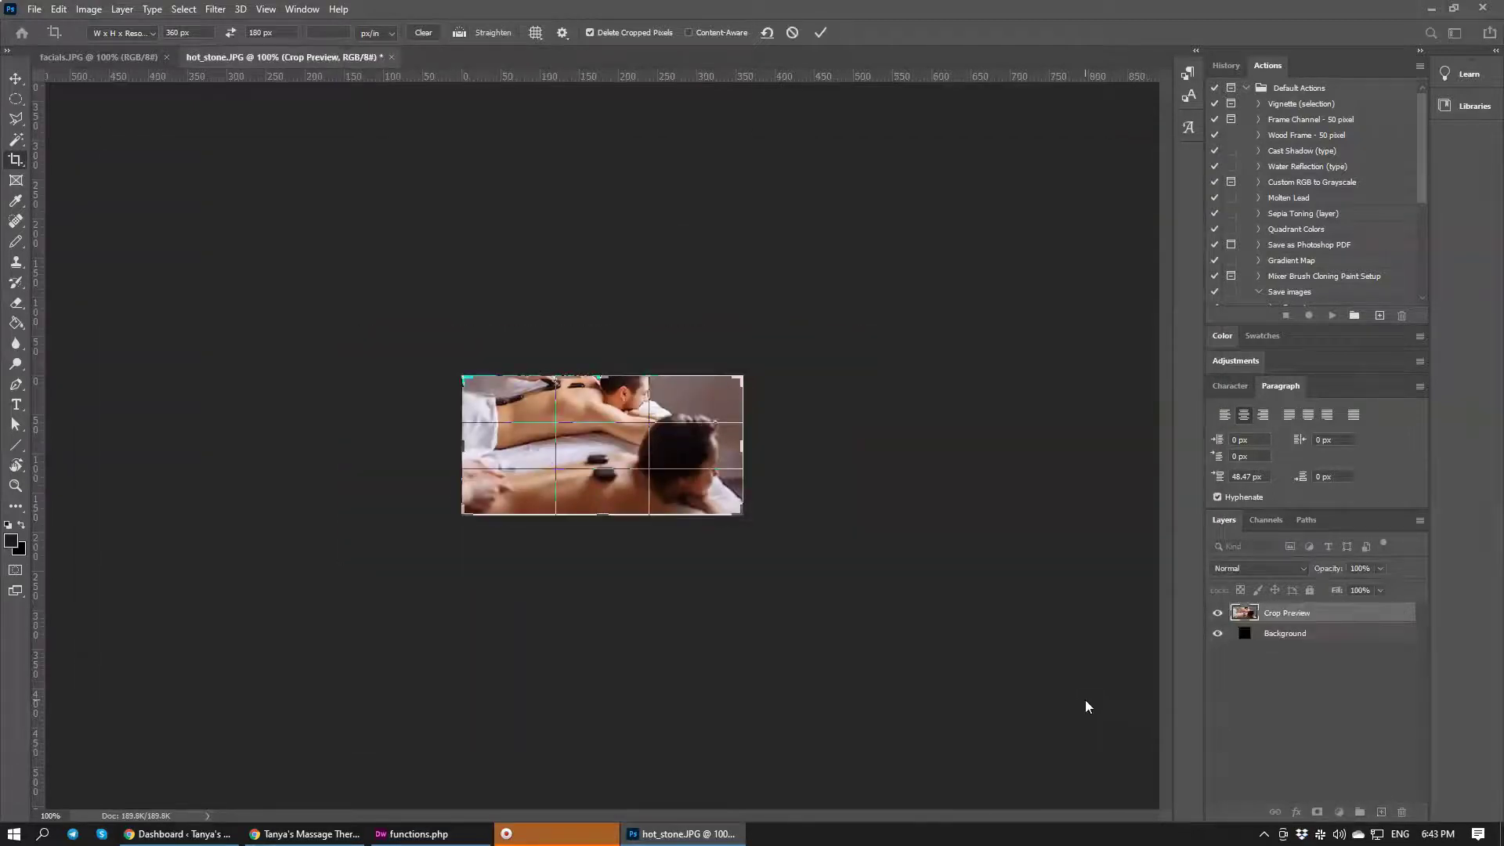
Step: Crop hot_stone.JPG to 360 px by 180 px and export it for web over the existing file, closing the document unsaved
key("Return")
key("ctrl+alt+shift+s")
key("Escape")
key("Return")
key("ctrl+w")
key("Return")
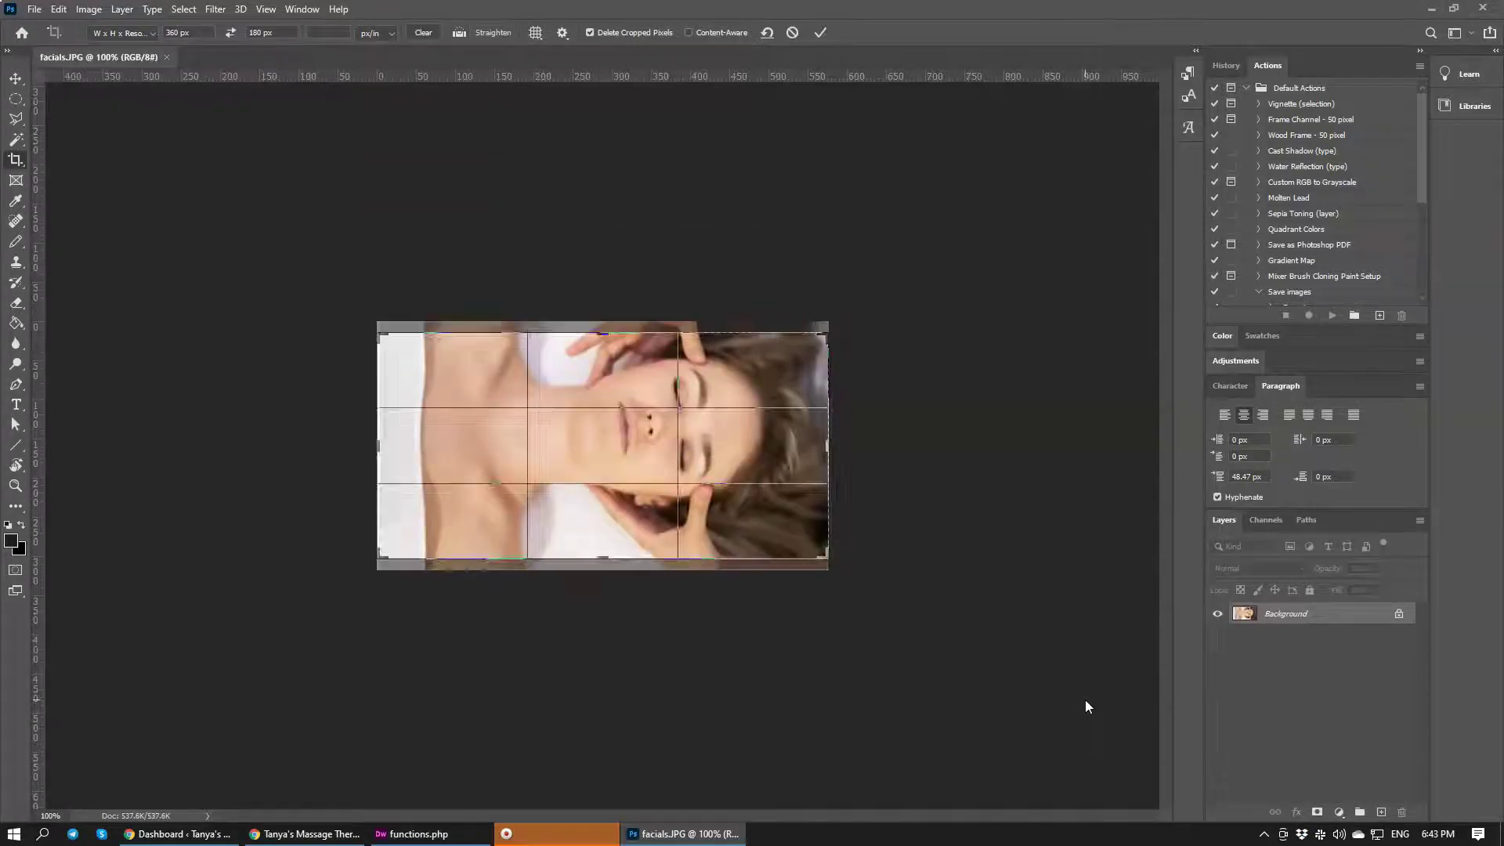
Step: Crop facials.JPG to 360 px by 180 px and export it for web over the existing file, closing the document unsaved
key("Return")
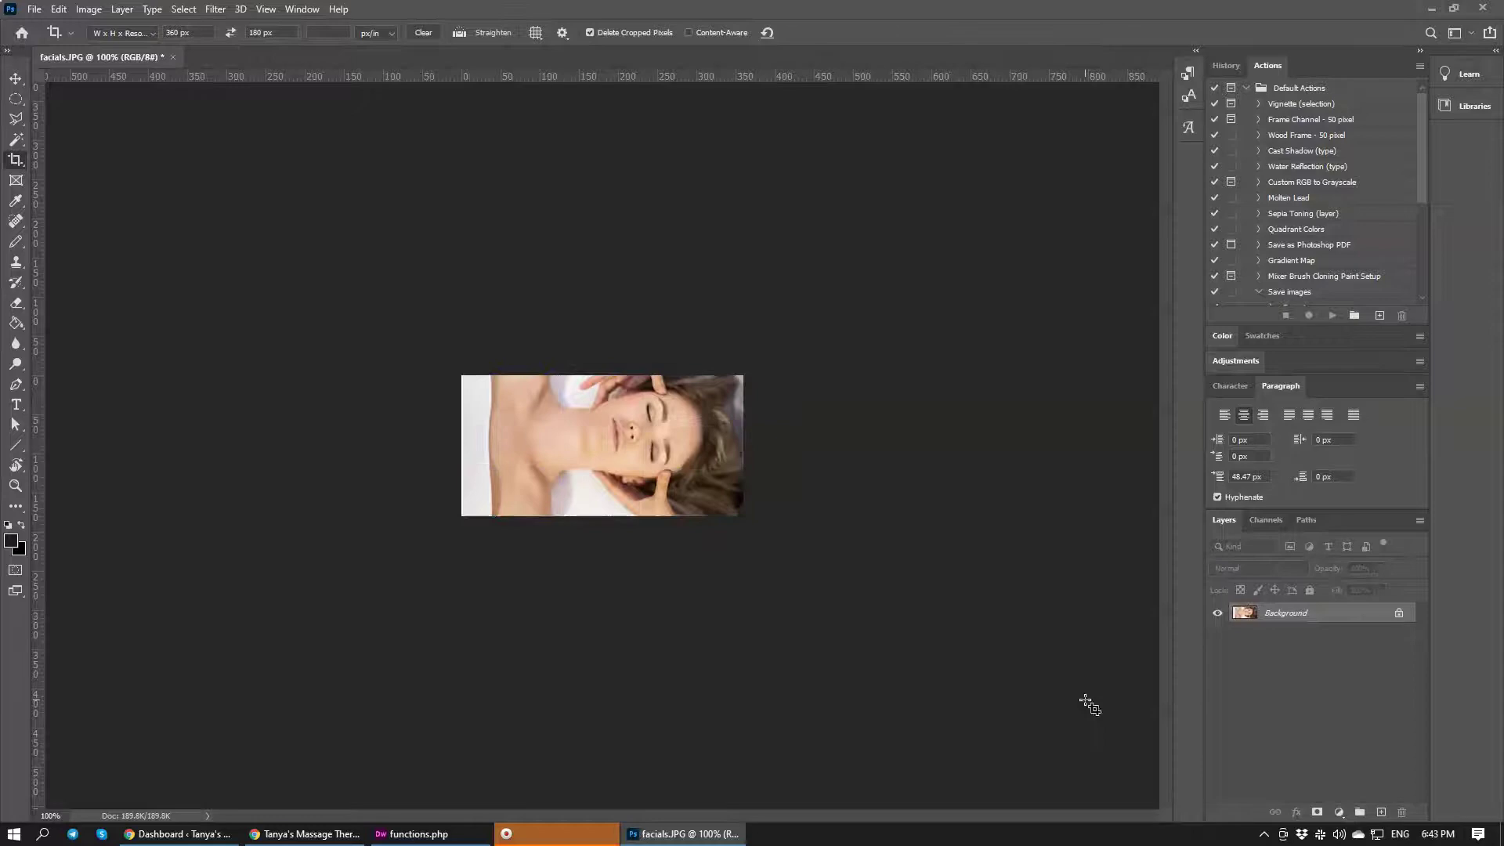
key("ctrl+alt+shift+s")
key("ctrl+w")
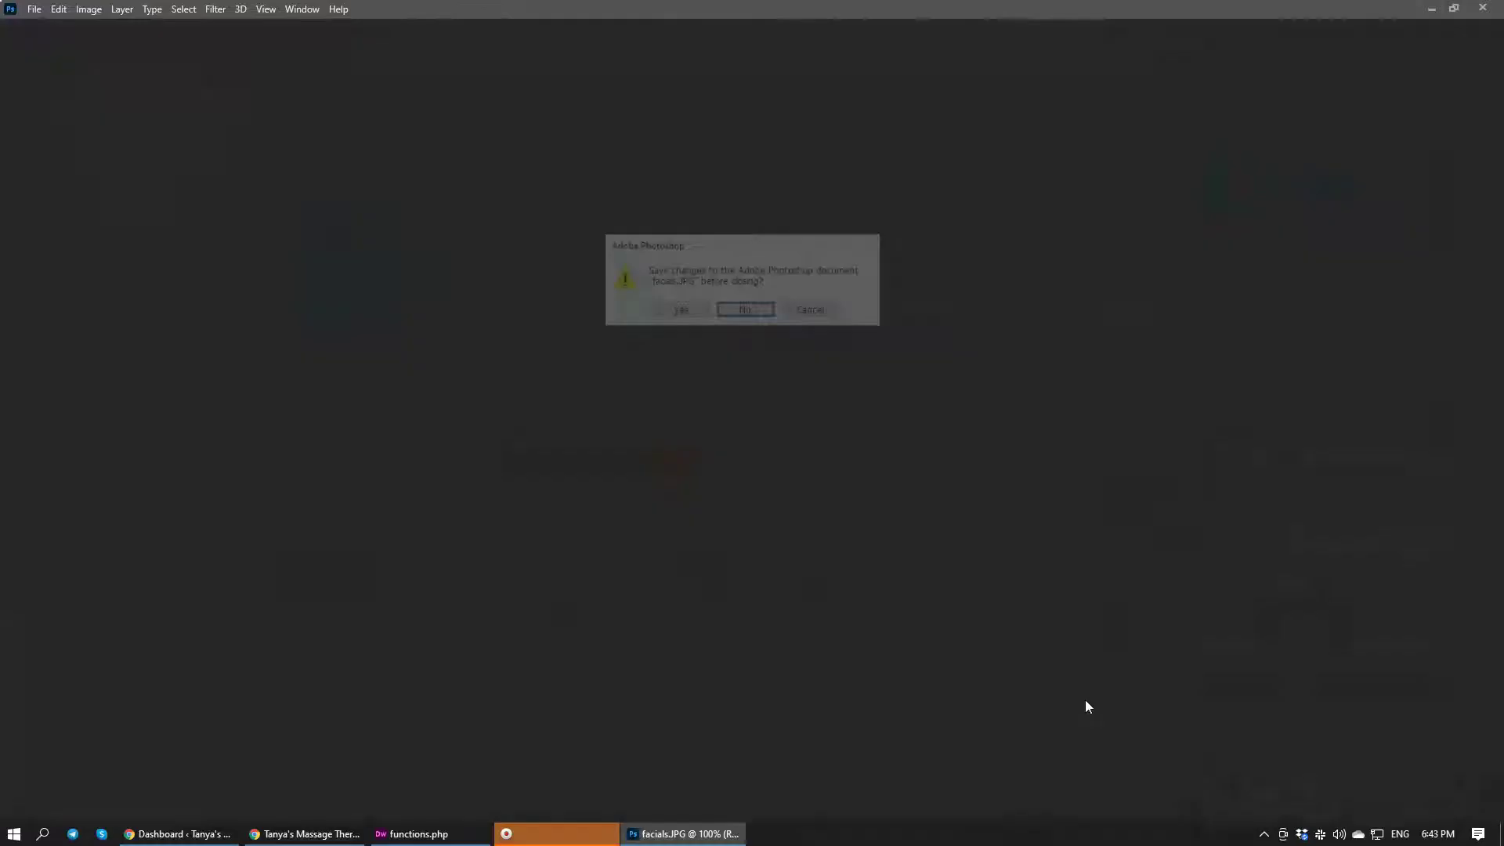
key("n")
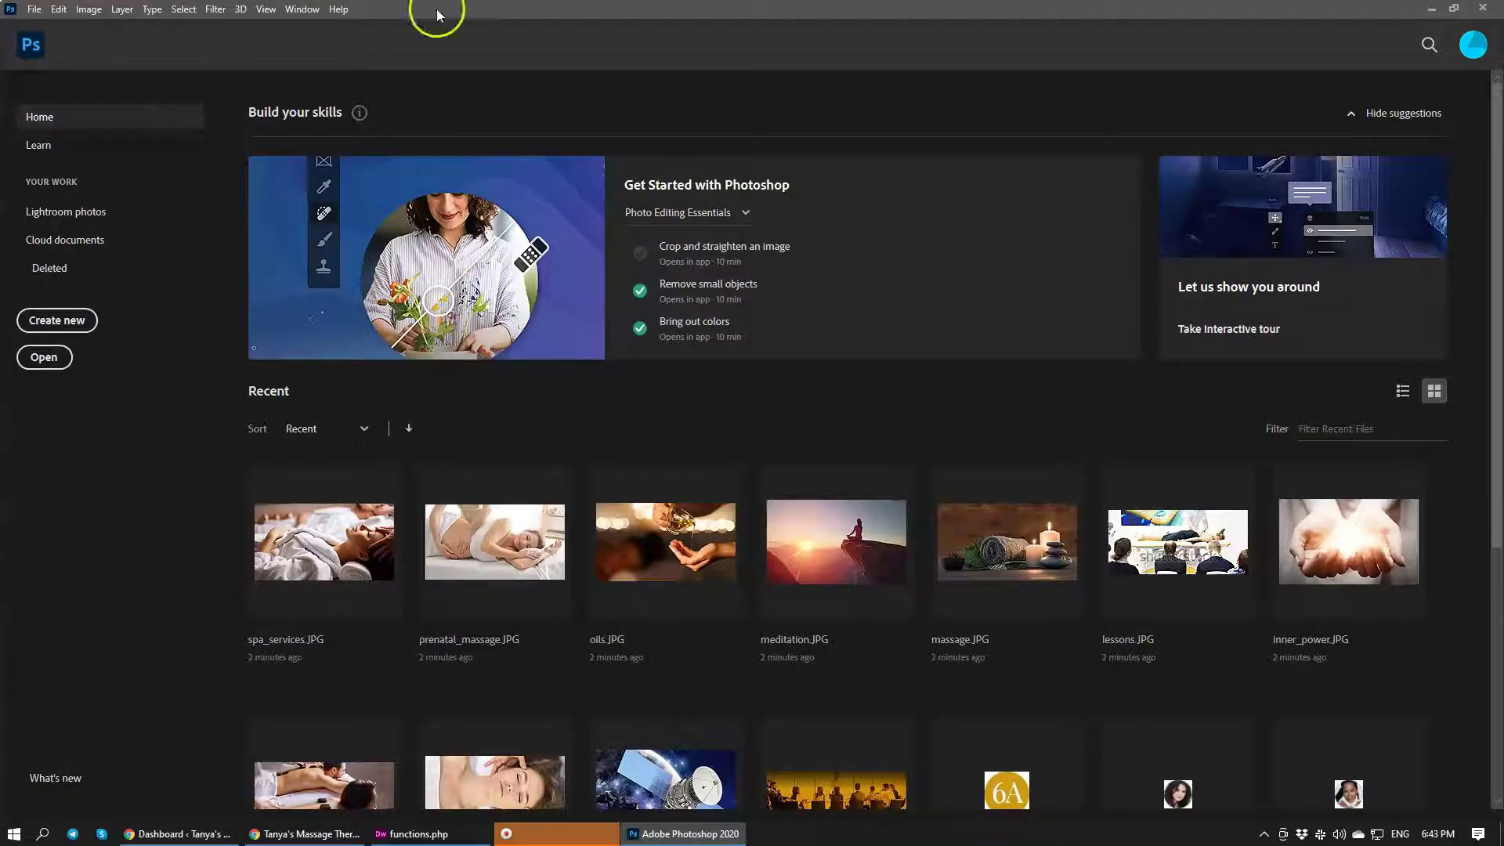
Step: Close Photoshop, switch to the WordPress dashboard in Chrome, and start a new post titled Massage Therapy
left_click(1488, 7)
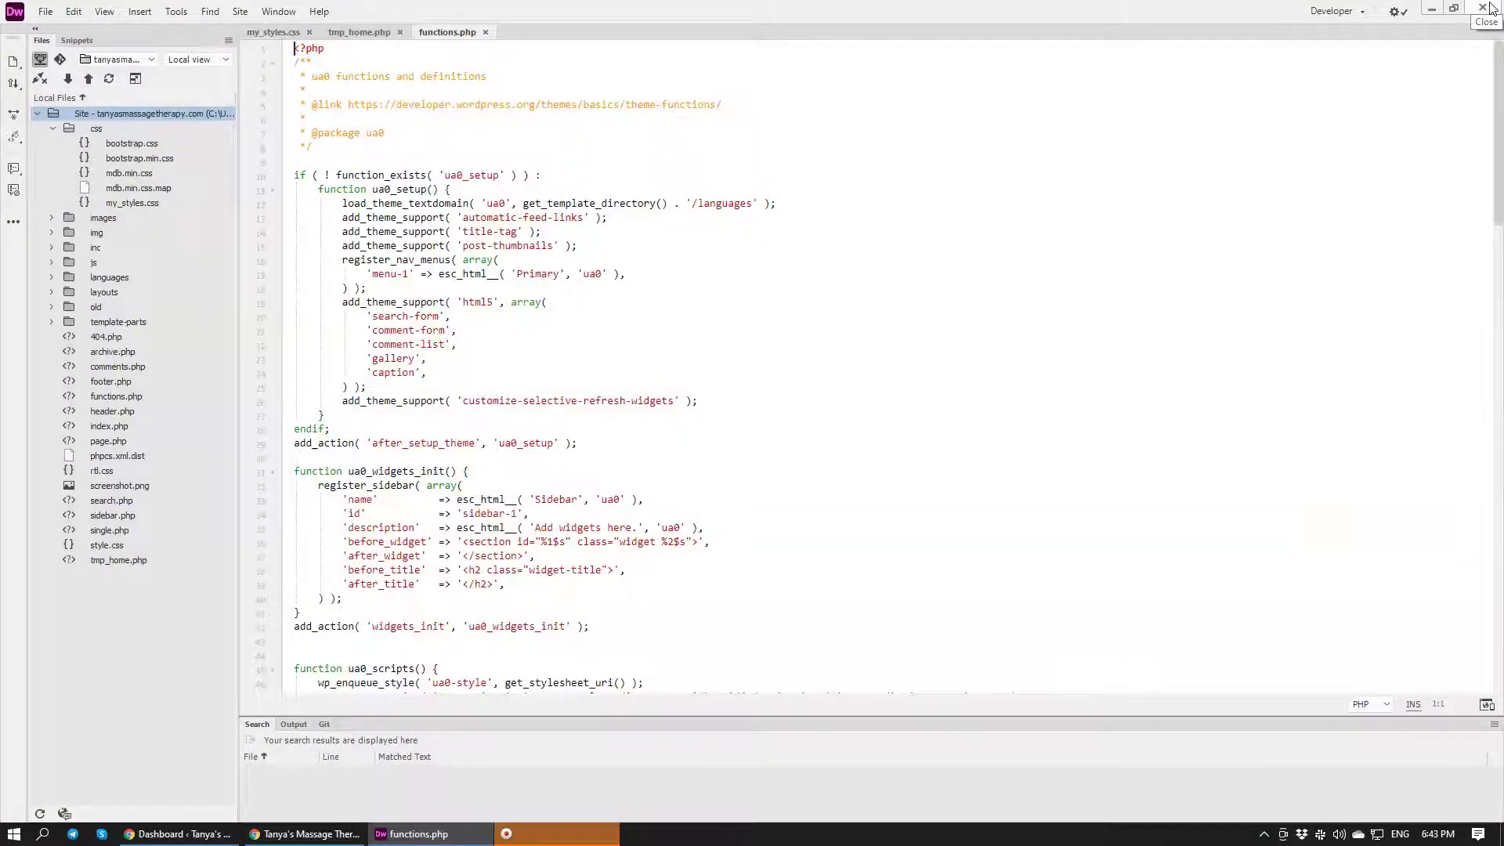
left_click(910, 513)
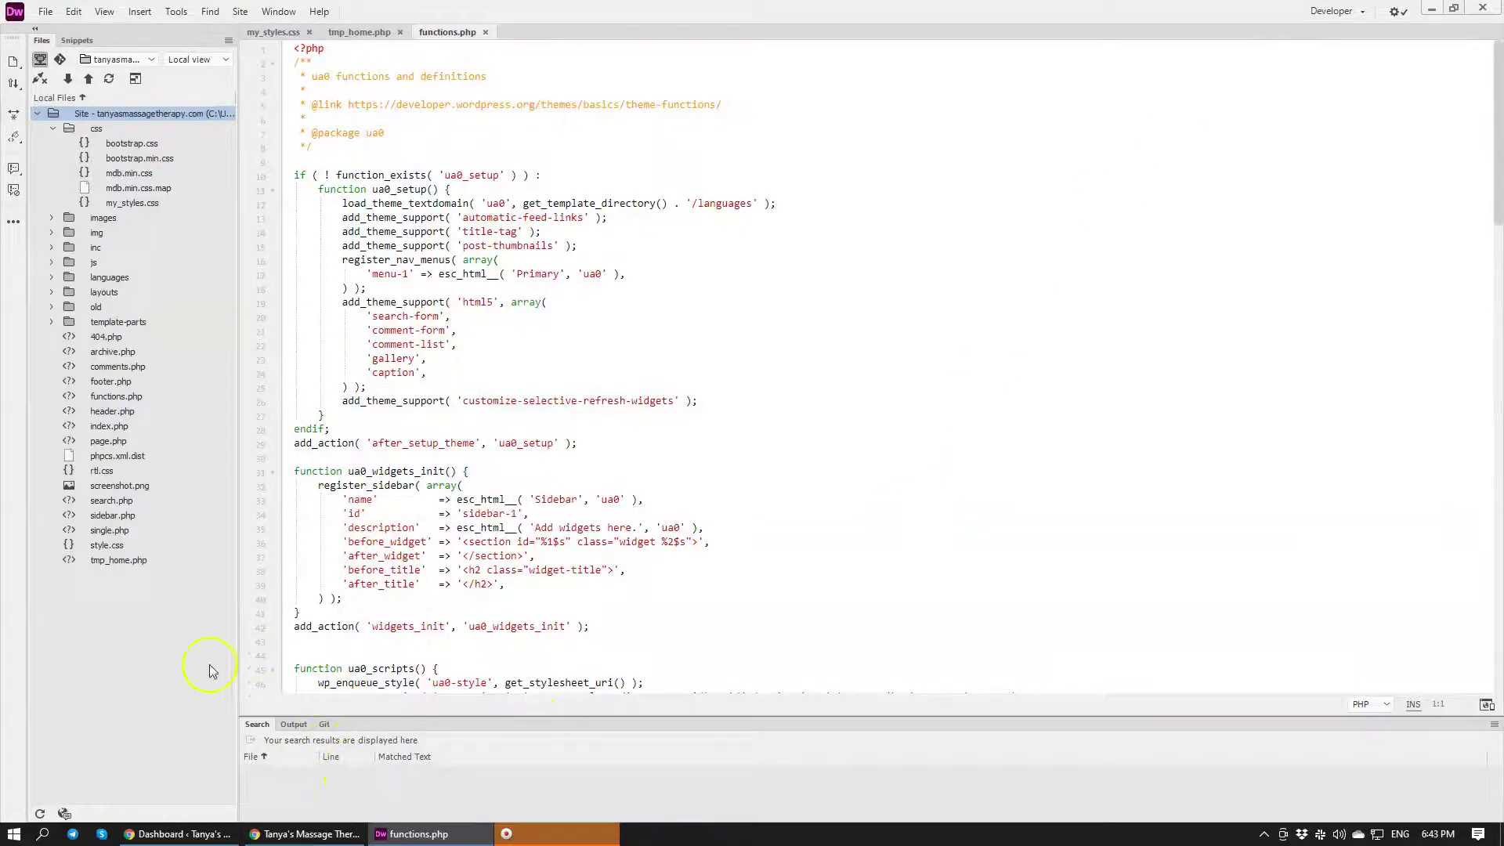
left_click(184, 835)
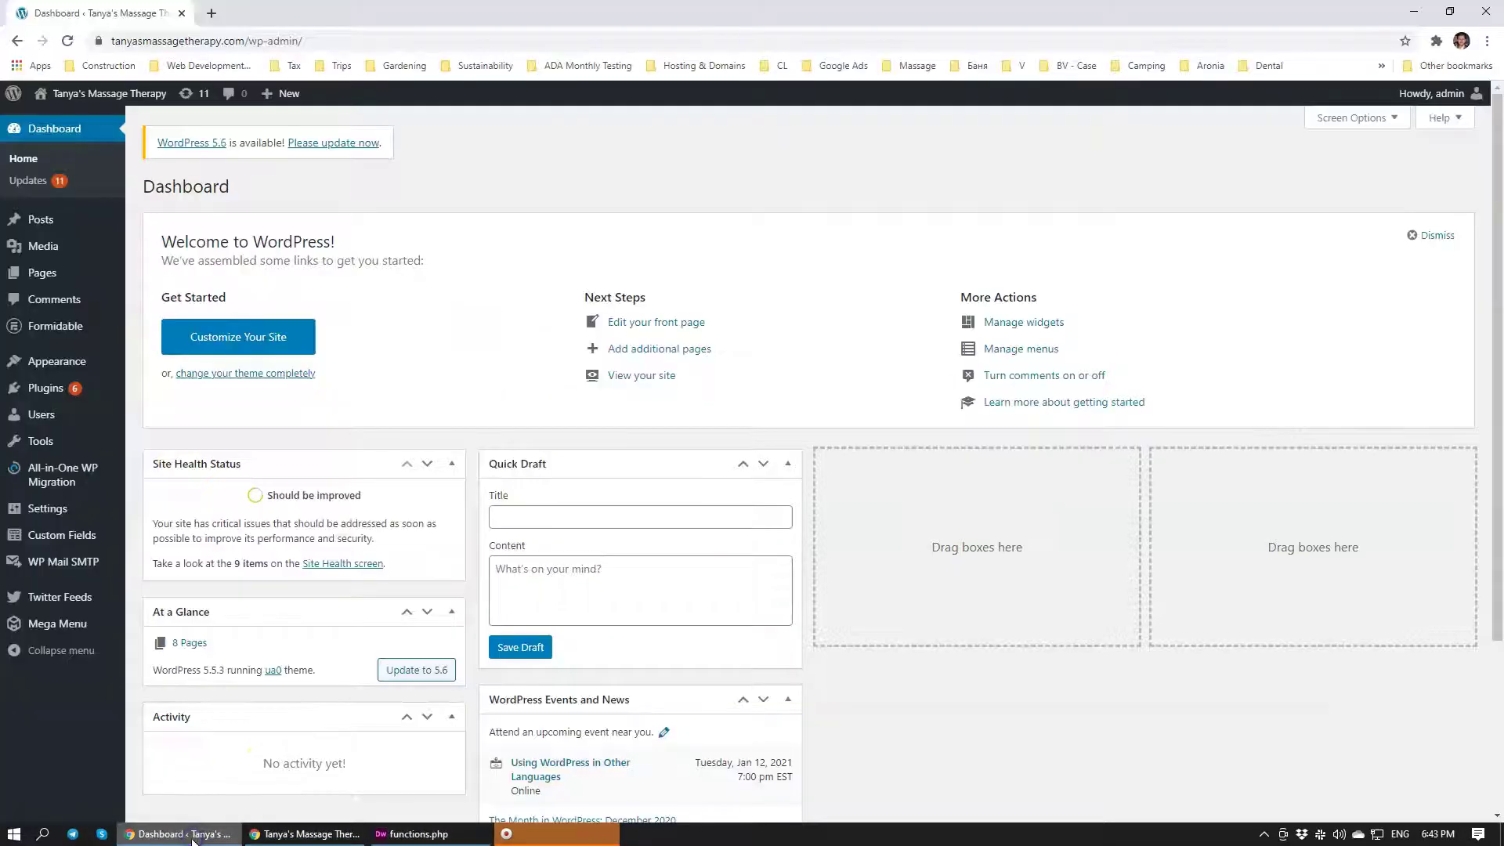
left_click(43, 220)
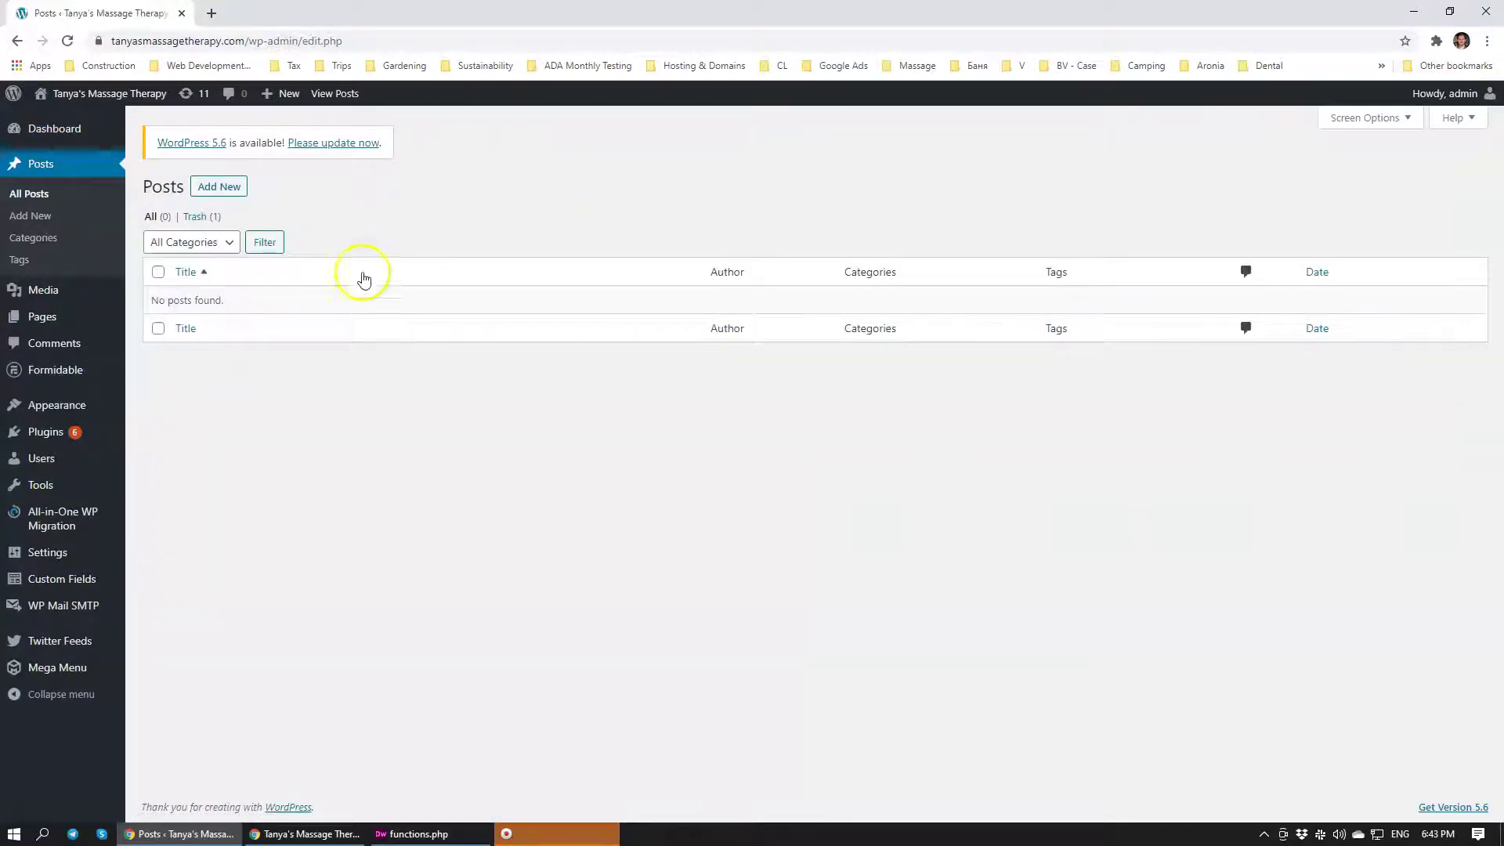
left_click(220, 187)
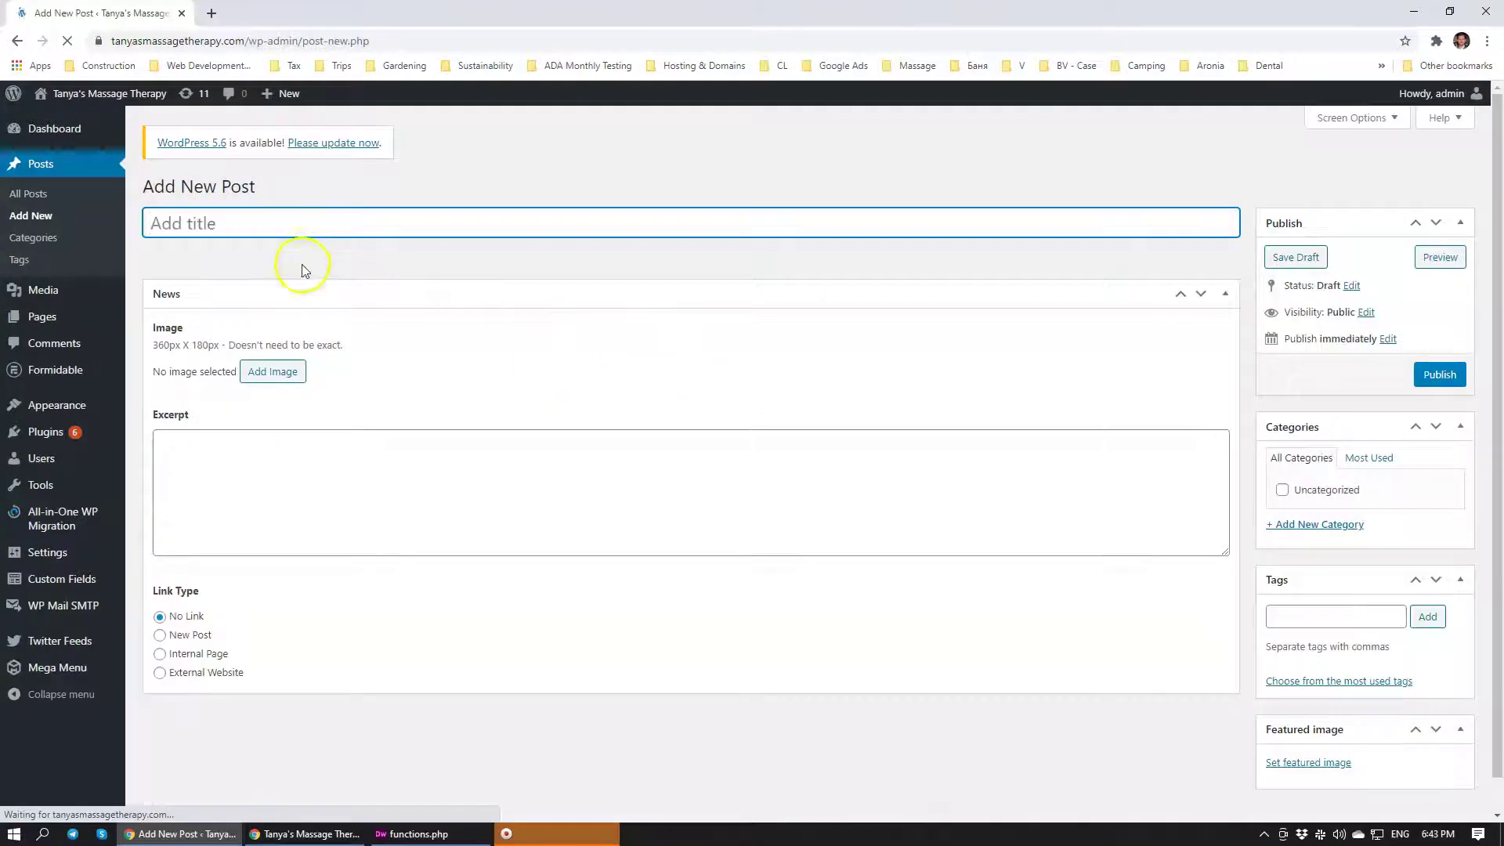
left_click(294, 226)
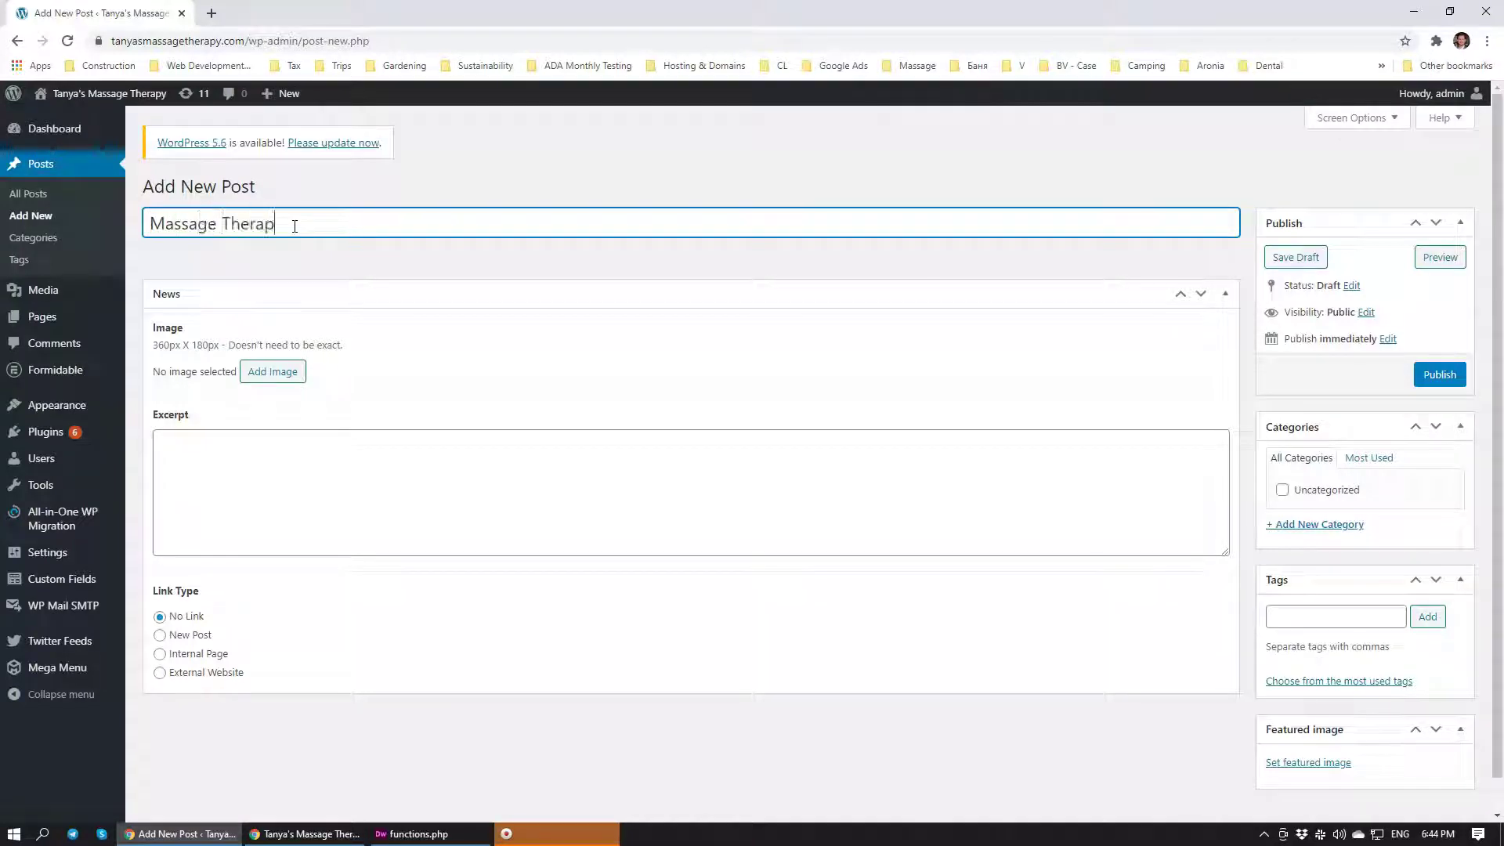
Step: Look over the Latest news and Twitter Feed sections on the tanyasmassagetherapy.com home page in a separate tab, closing it when done
left_click(212, 12)
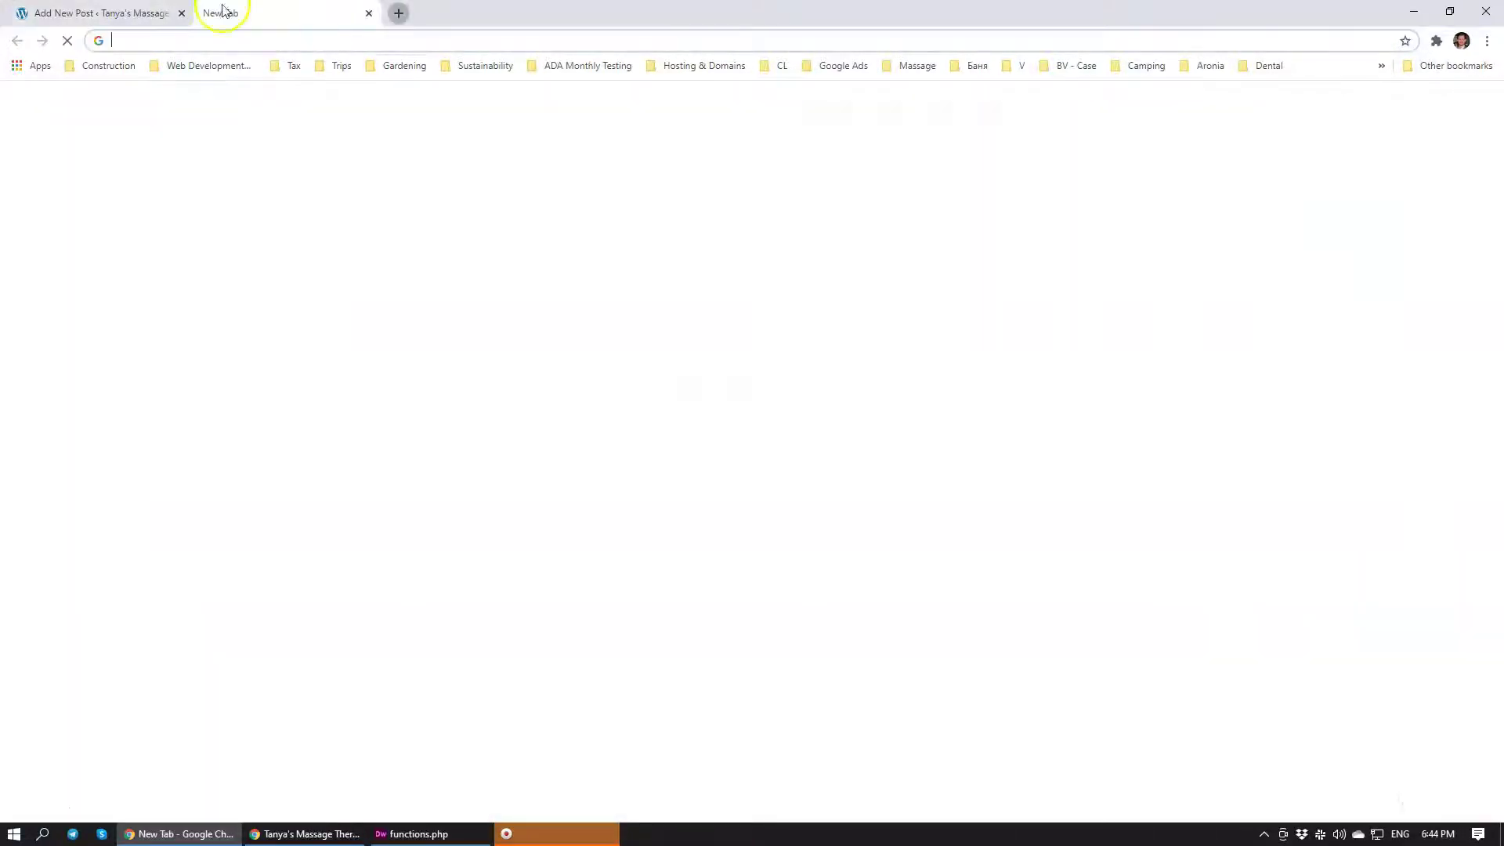
type("tanyasmassagetherapy.com")
key("Return")
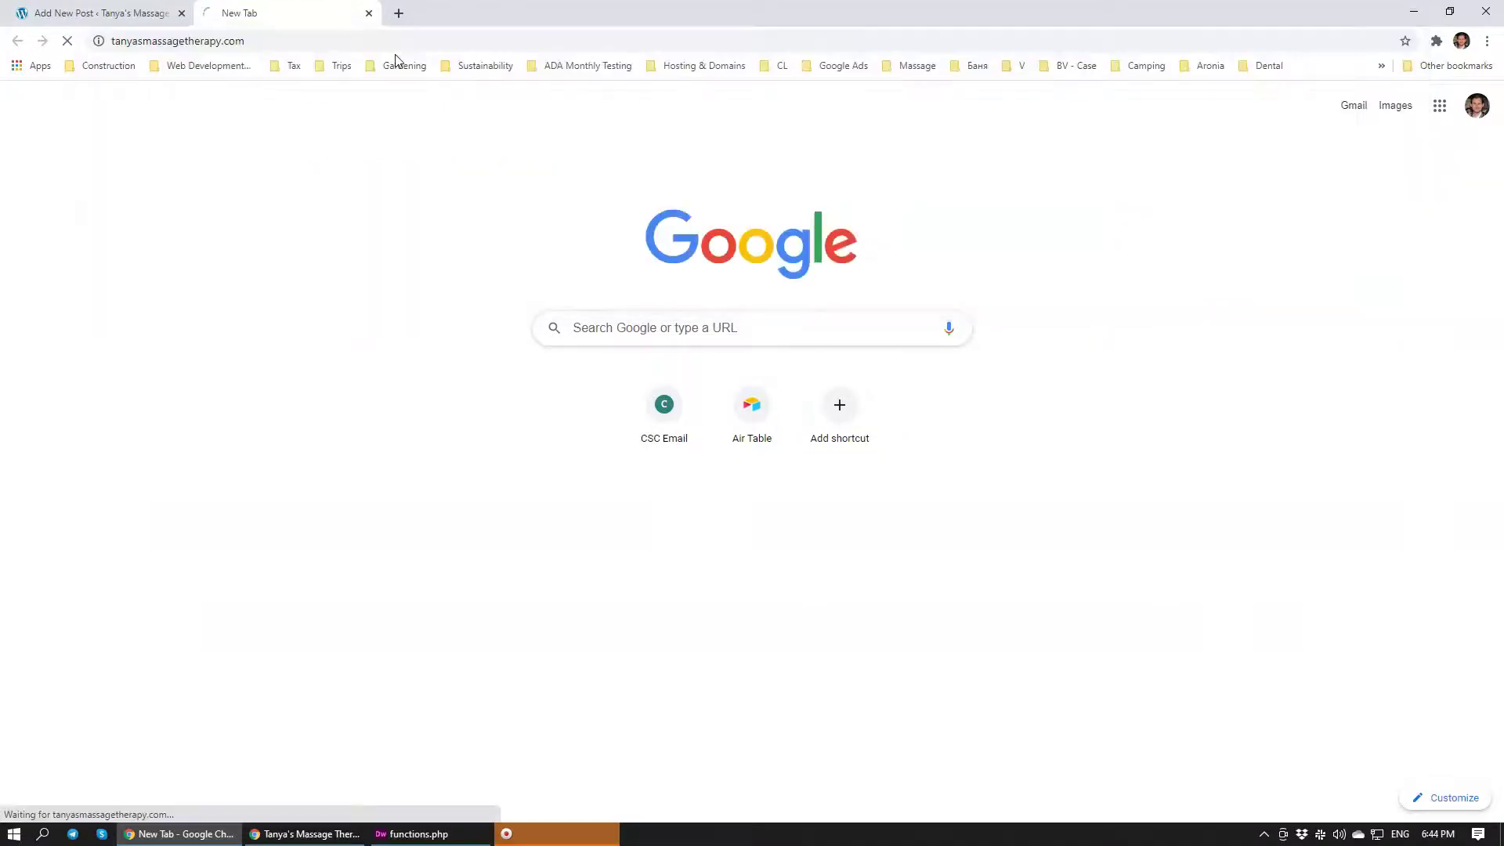
scroll(435, 248, "down", 1)
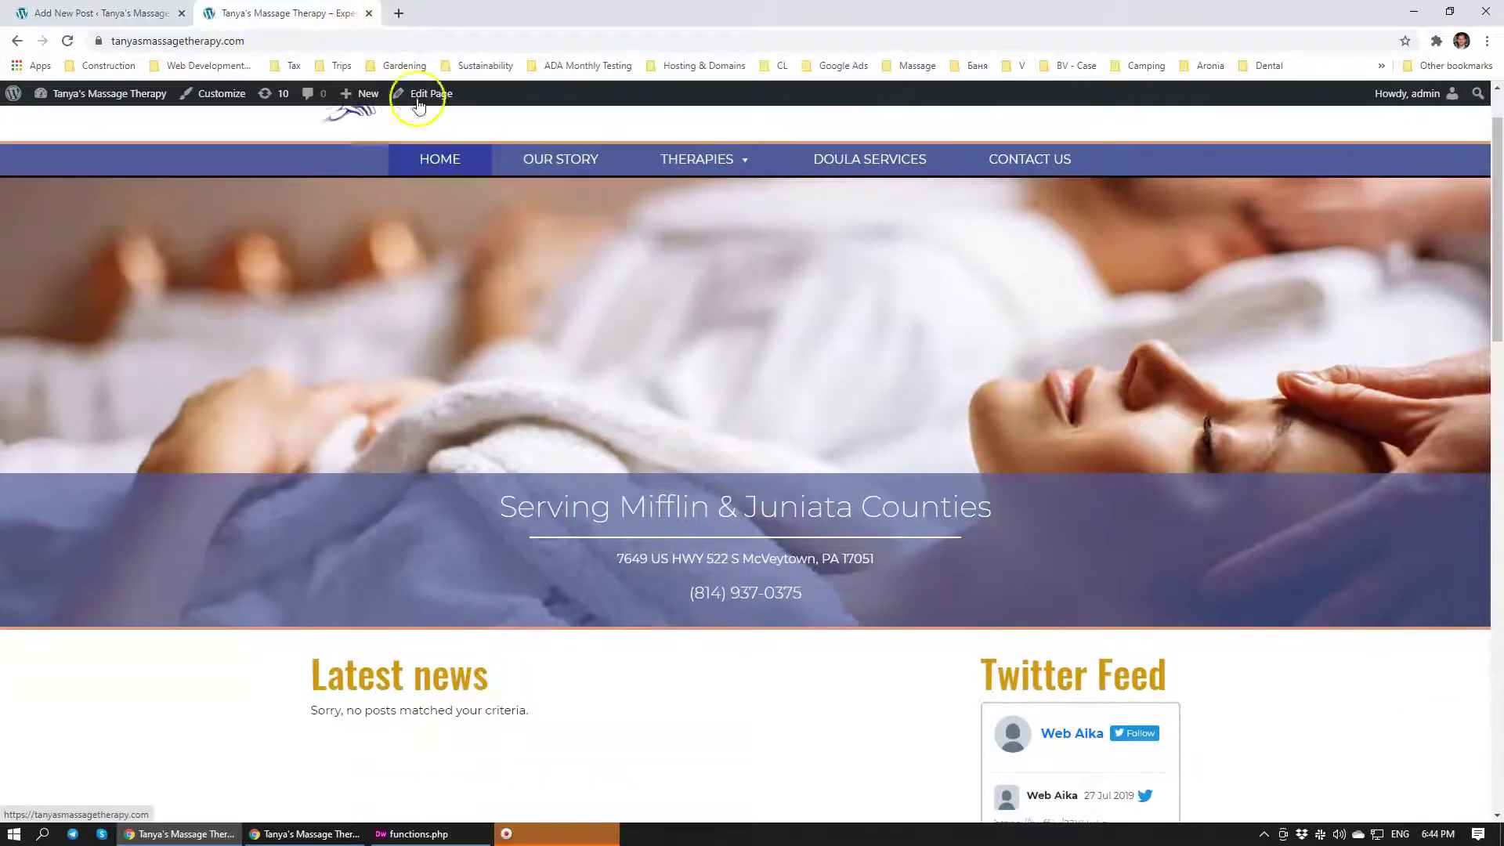
scroll(458, 274, "down", 4)
scroll(457, 274, "up", 2)
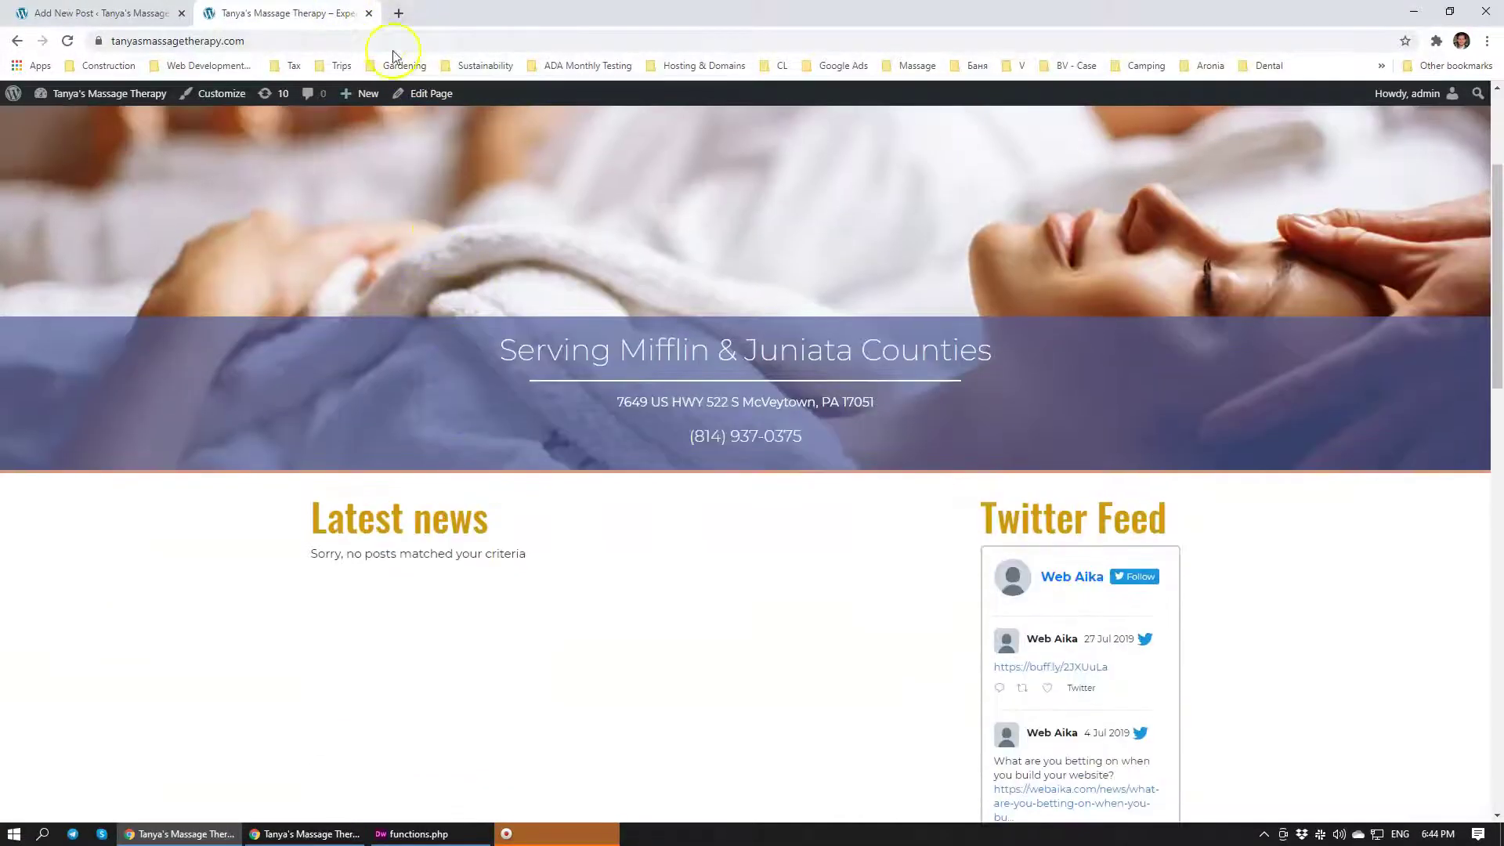
left_click(369, 13)
Step: Open 6a.acfboot.com in the Incognito browser and move it into a window of its own
left_click(305, 833)
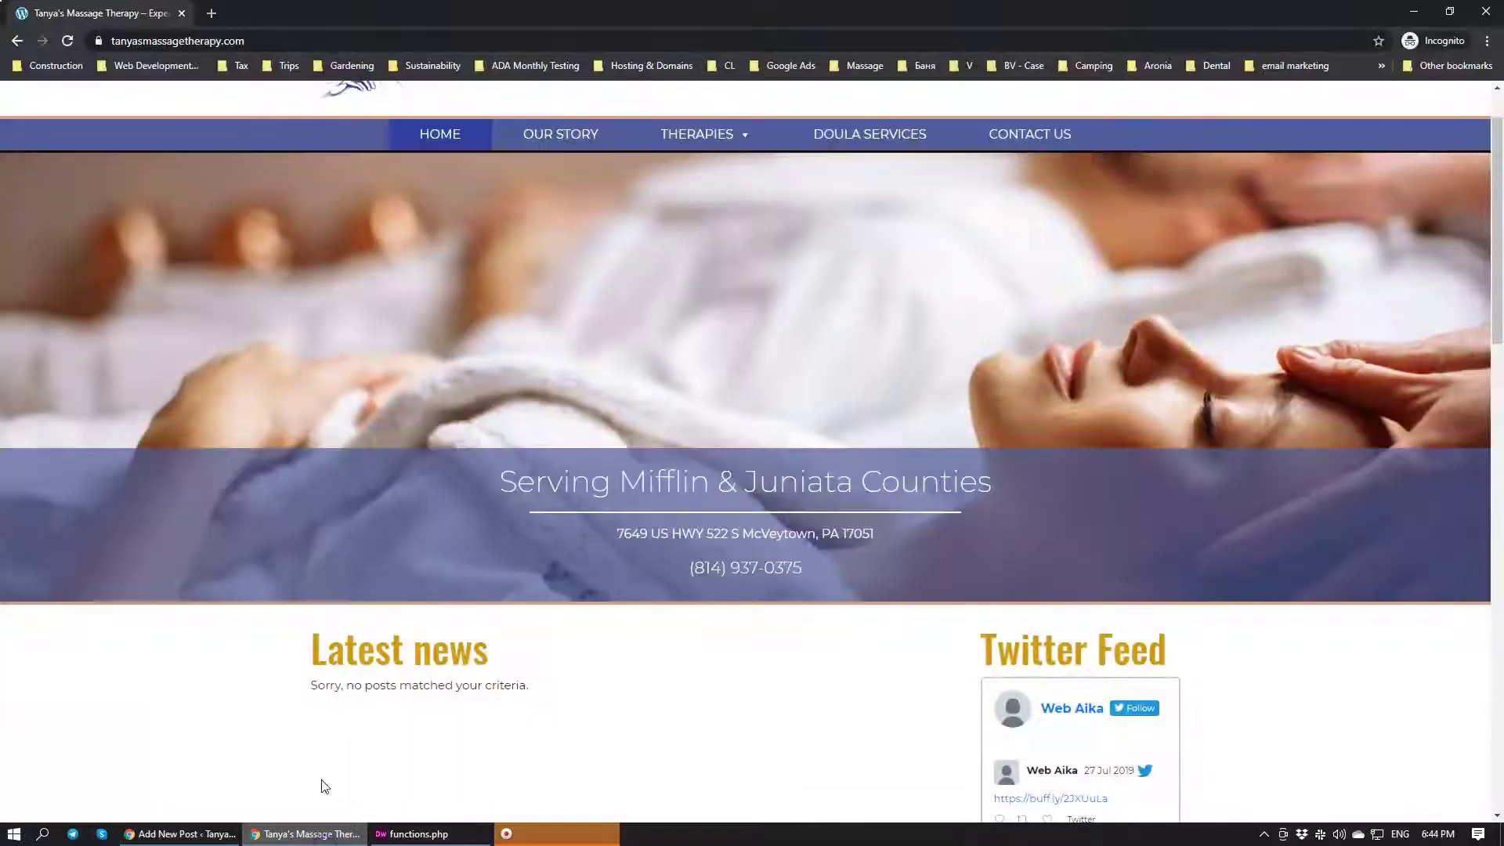
left_click(210, 14)
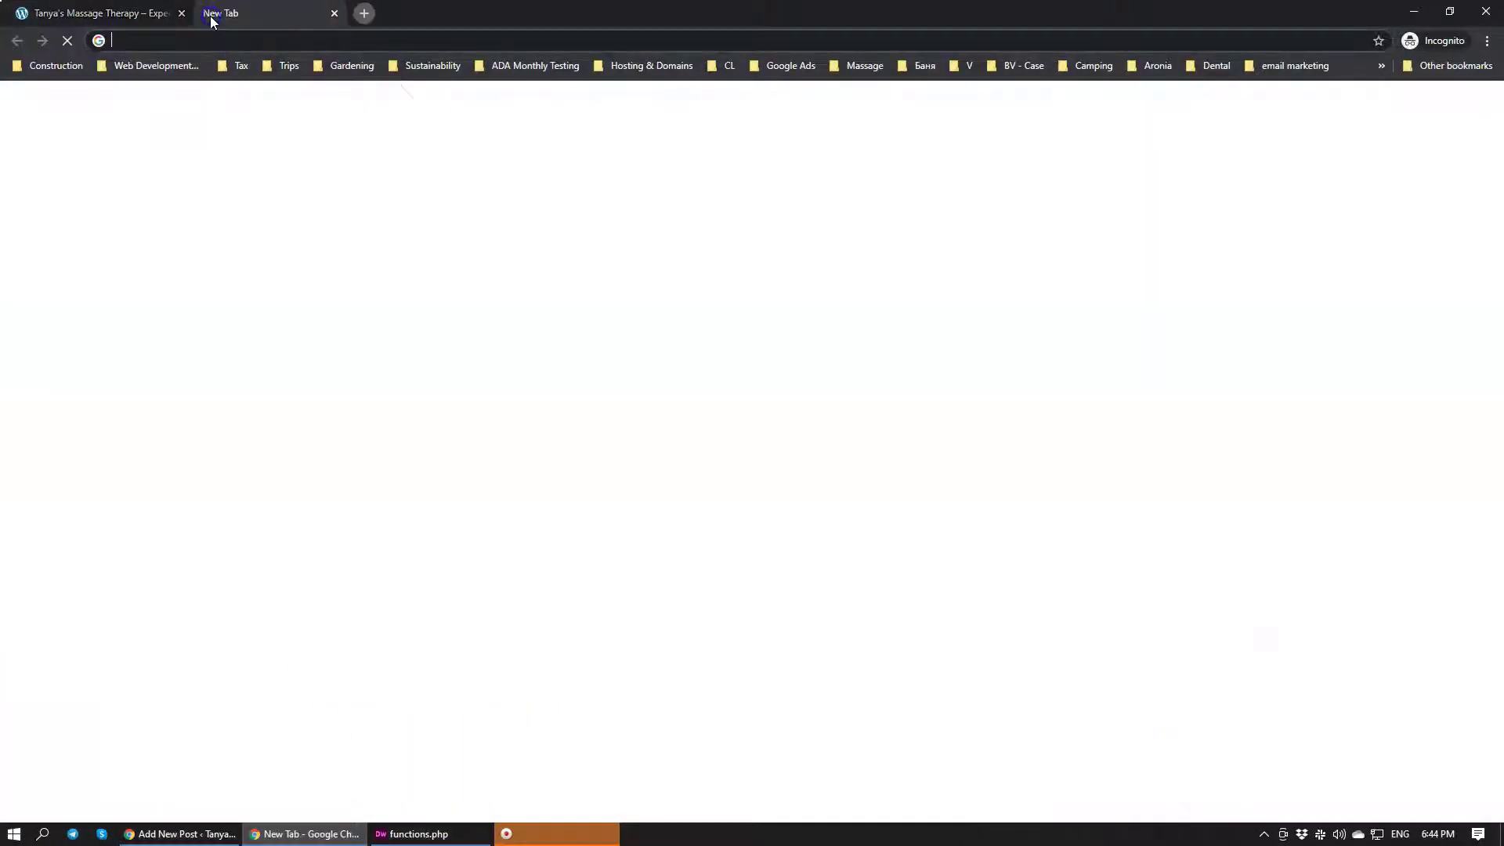
type("6a.acfboot.com")
key("Return")
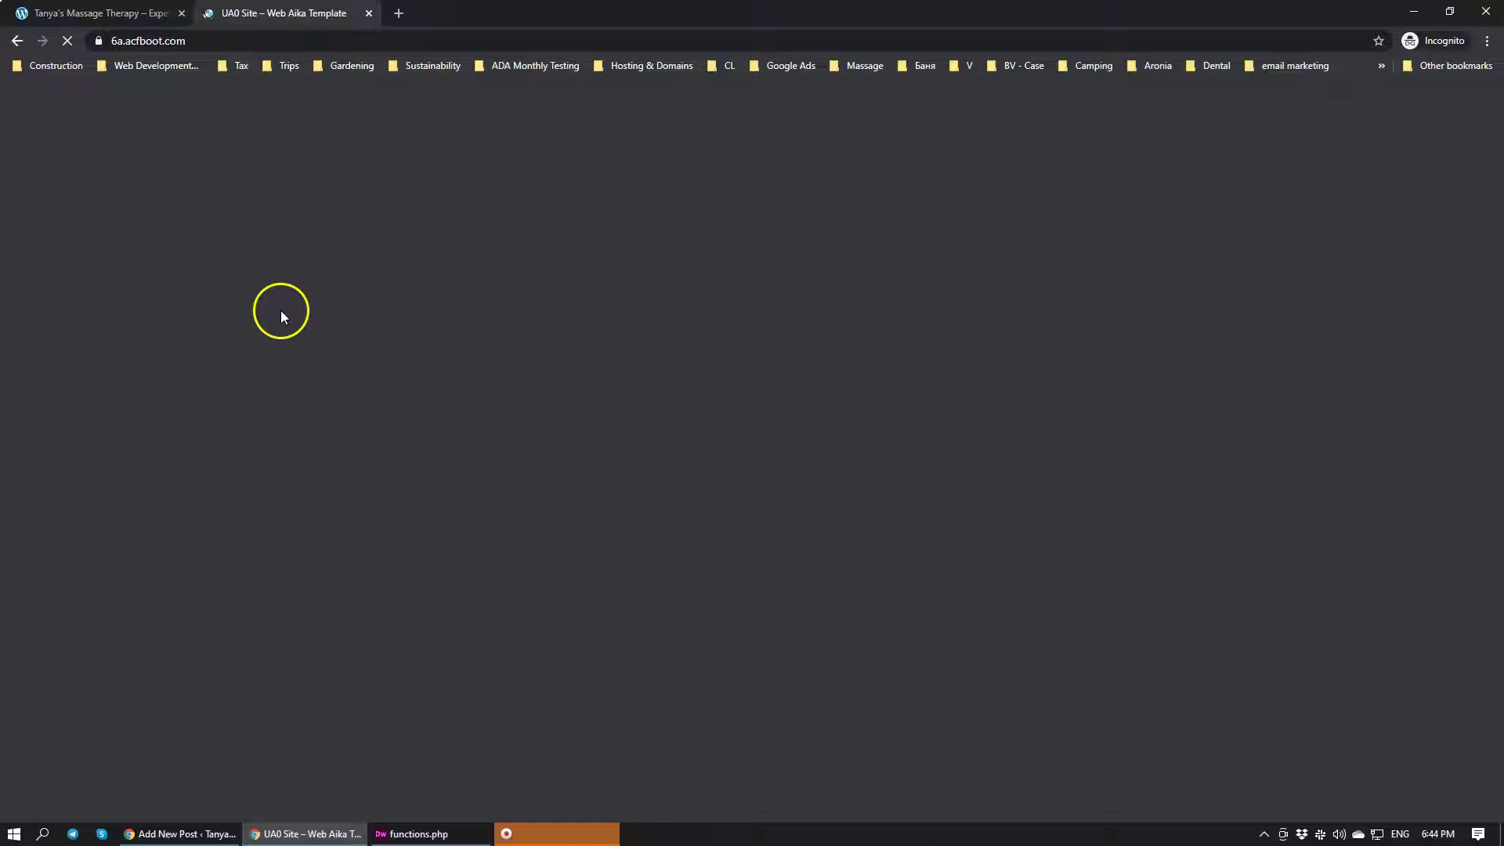
left_click_drag(100, 14, 99, 15)
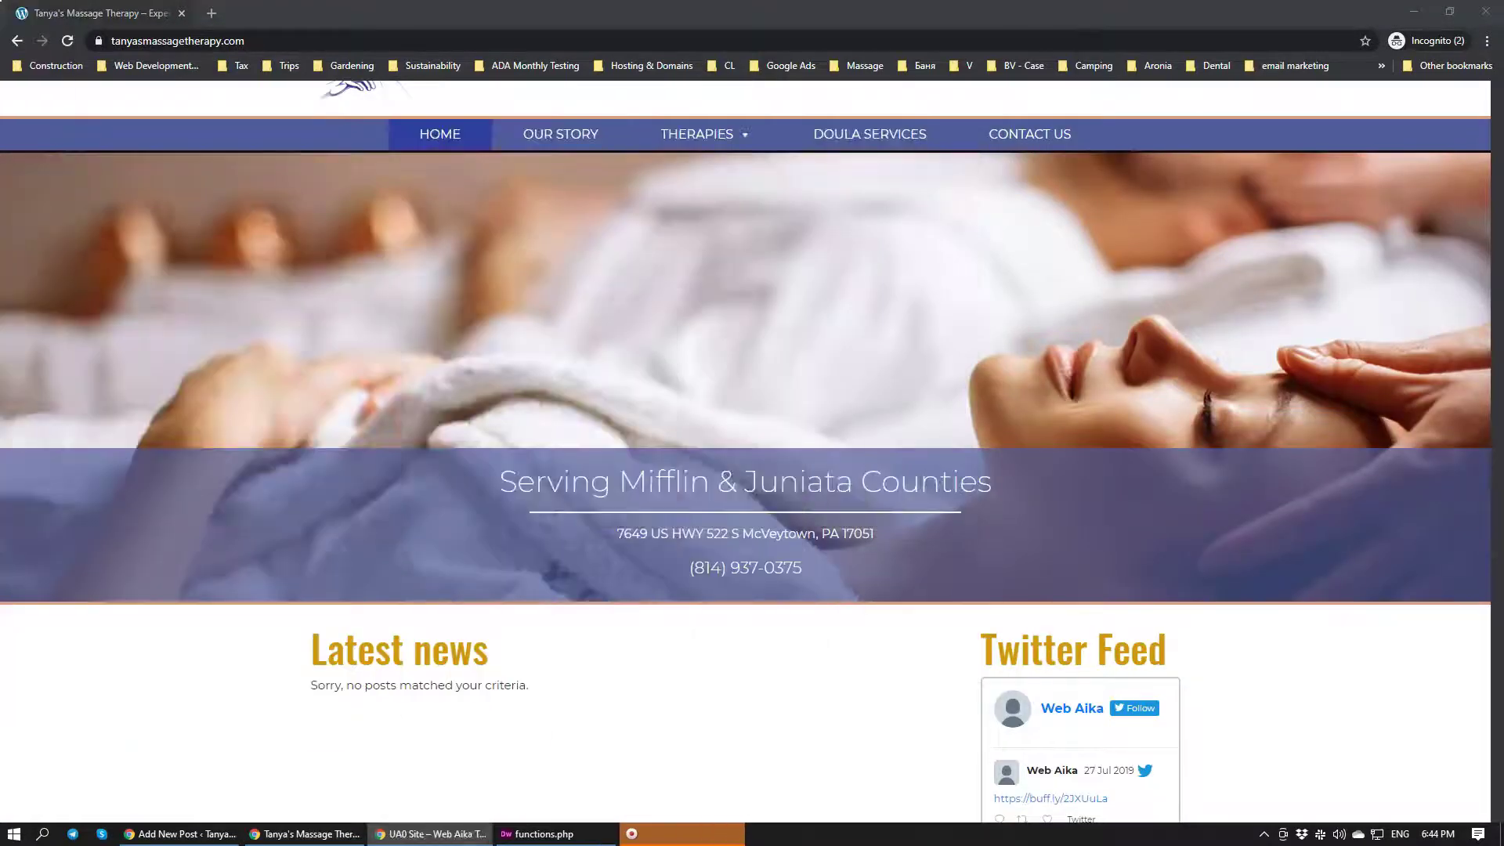
Step: Fill the Massage Therapy post's excerpt with the lorem ipsum text ending in "commodo consequat."
left_click(189, 834)
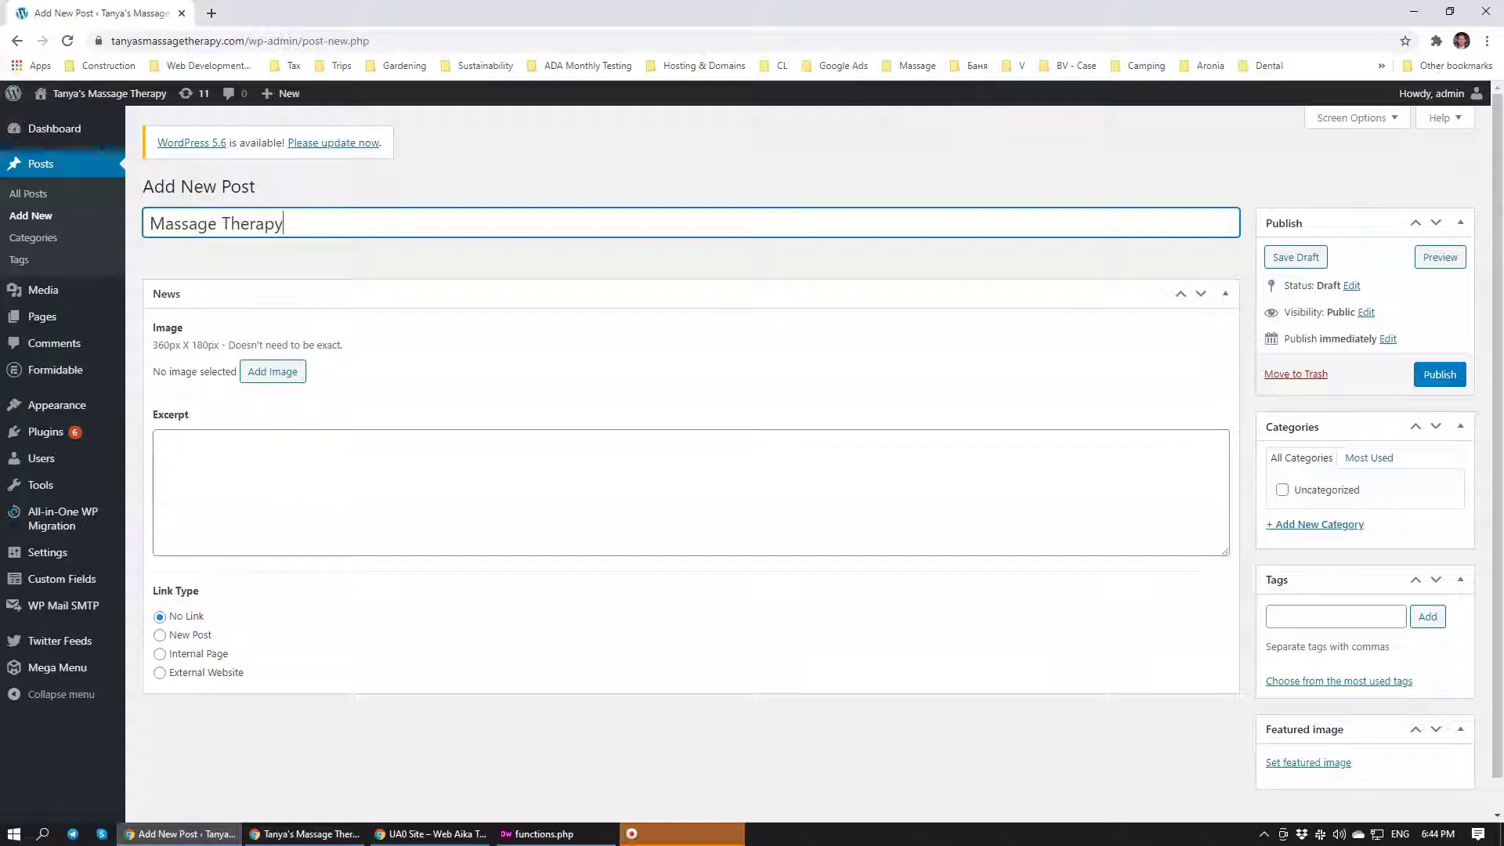
key("alt+Tab")
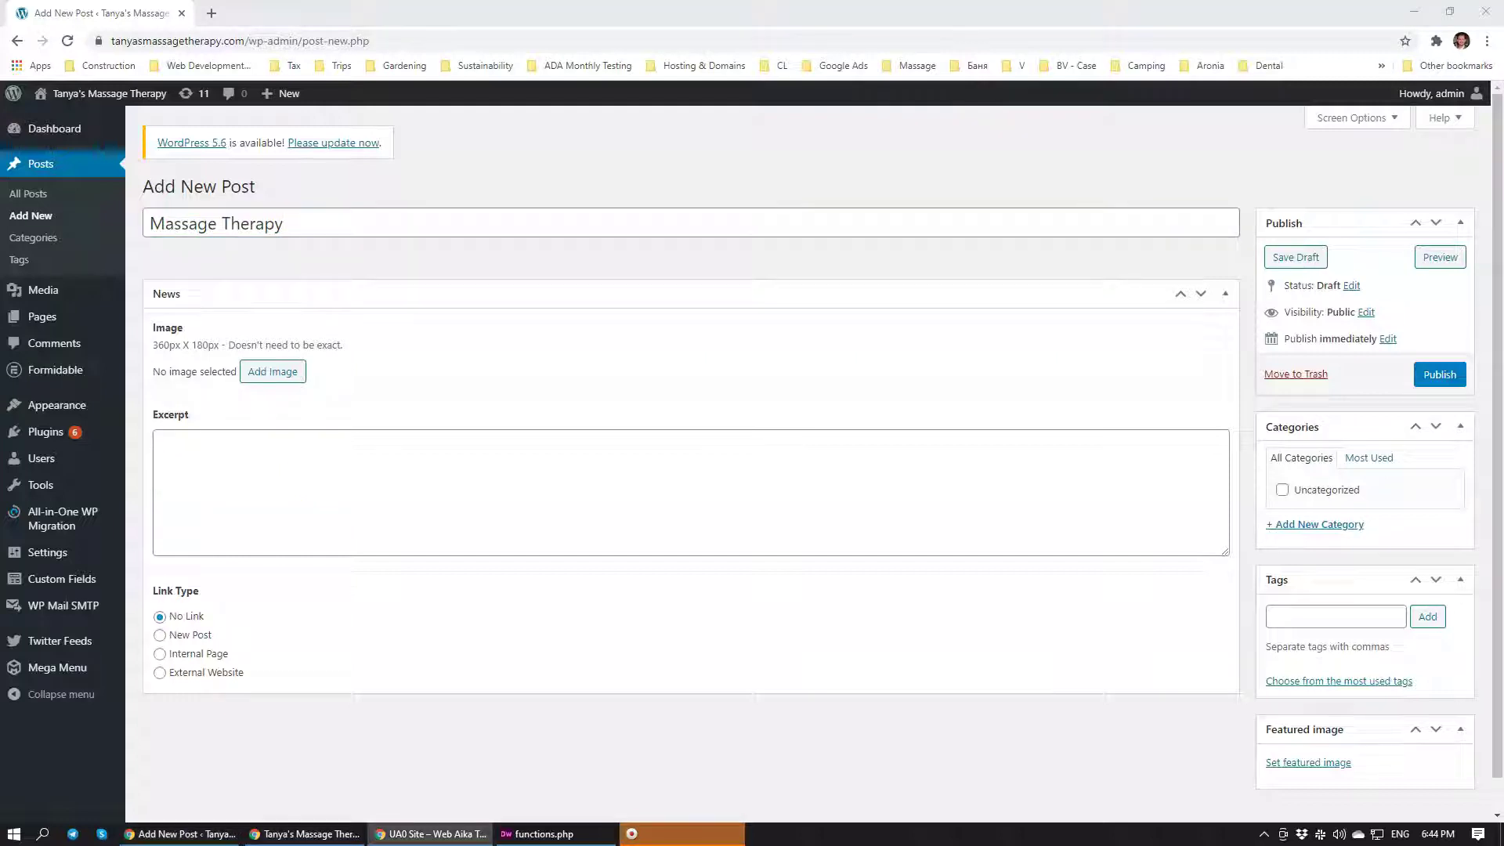
left_click(178, 470)
type("Lorem ipsum dolor sit amet, consectetur adipiscing elit, sed do eiusmod tempor incididunt ut labore et dolore magna aliqua. Ut enim ad minim veniam, quis nostrud exercitation ullamco laboris nisi ut aliquip ex ea commodo consequat.")
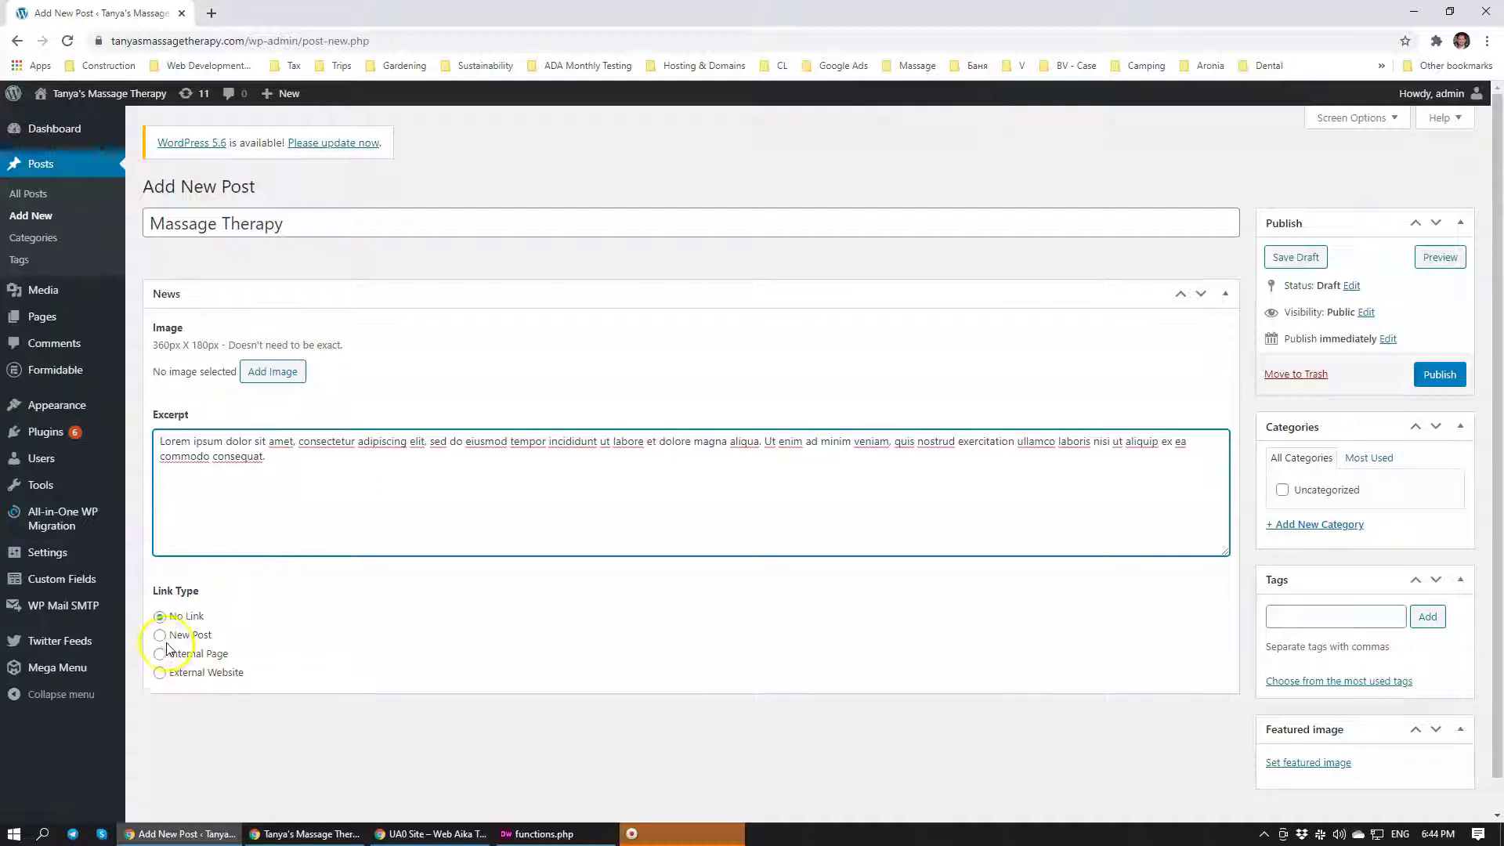
Step: Set the post's link type to New Post and paste the lorem ipsum text five times as the first body paragraph
left_click(165, 638)
scroll(235, 619, "down", 4)
left_click(252, 608)
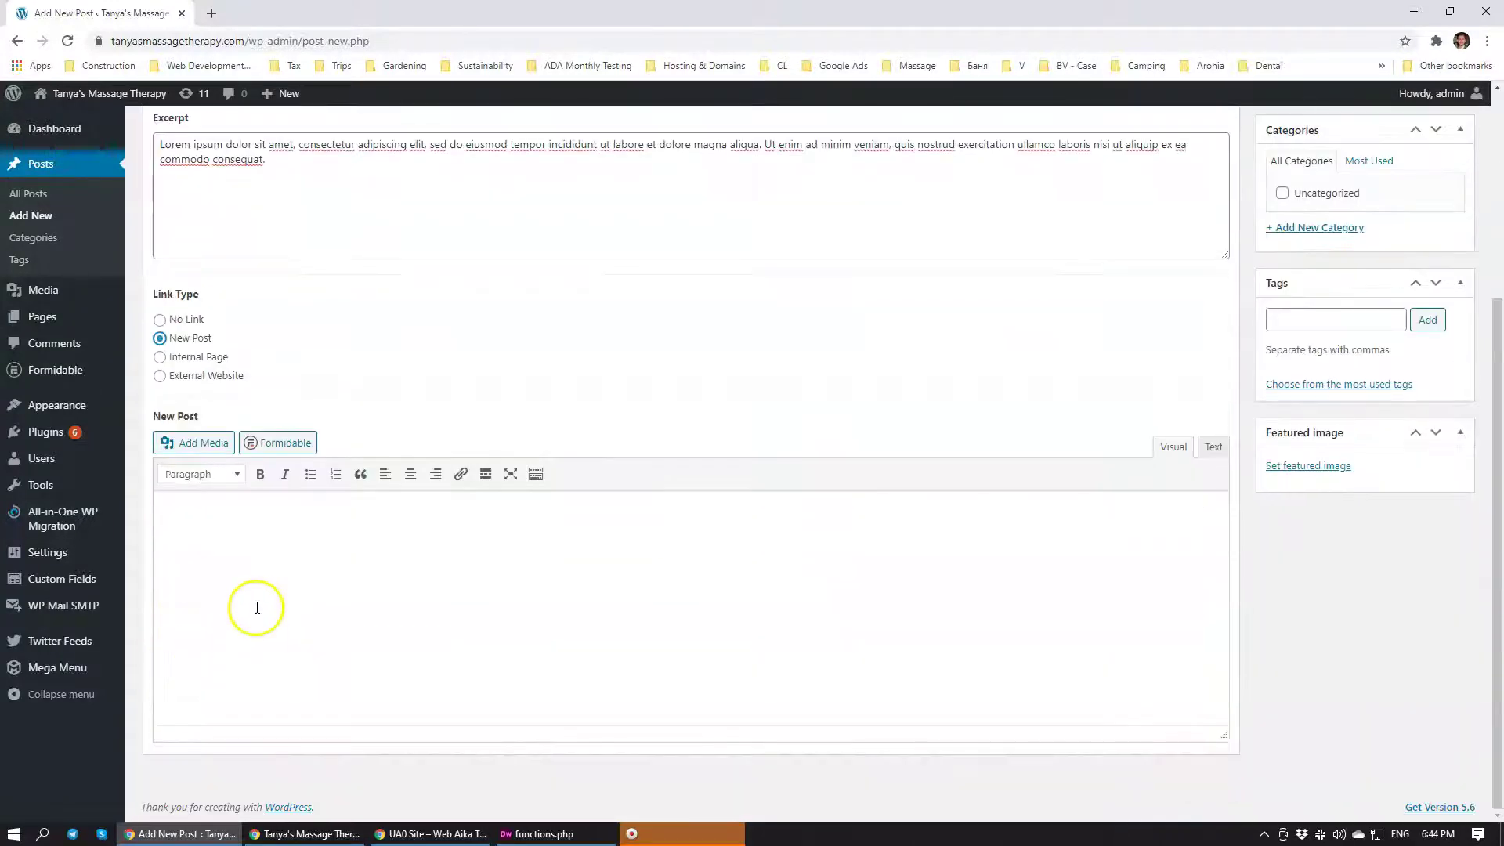
key("ctrl+v")
key("ctrl+v")
key("ctrl+v")
key("ctrl+v")
key("ctrl+v")
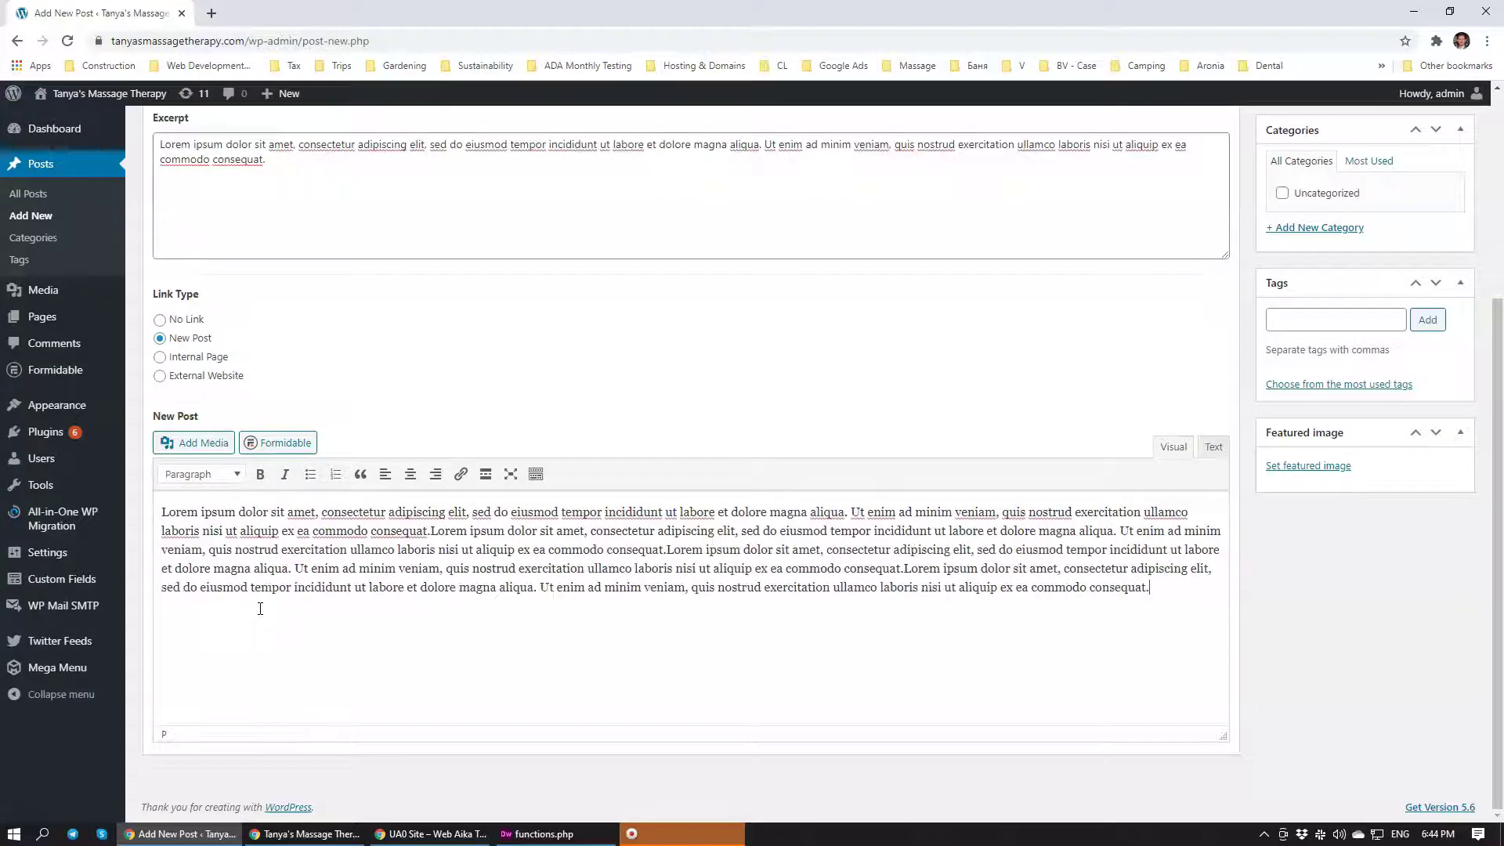
Step: Append three more lorem ipsum paragraphs to the post body, with the text repeated twice in the last one
key("Return")
type("Lorem ipsum dolor sit amet, consectetur adipiscing elit, sed do eiusmod tempor incididunt ut labore et dolore magna aliqua. Ut enim ad minim veniam, quis nostrud exercitation ullamco laboris nisi ut aliquip ex ea commodo consequat.")
key("Return")
type("Lorem ipsum dolor sit amet, consectetur adipiscing elit, sed do eiusmod tempor incididunt ut labore et dolore magna aliqua. Ut enim ad minim veniam, quis nostrud exercitation ullamco laboris nisi ut aliquip ex ea commodo consequat.")
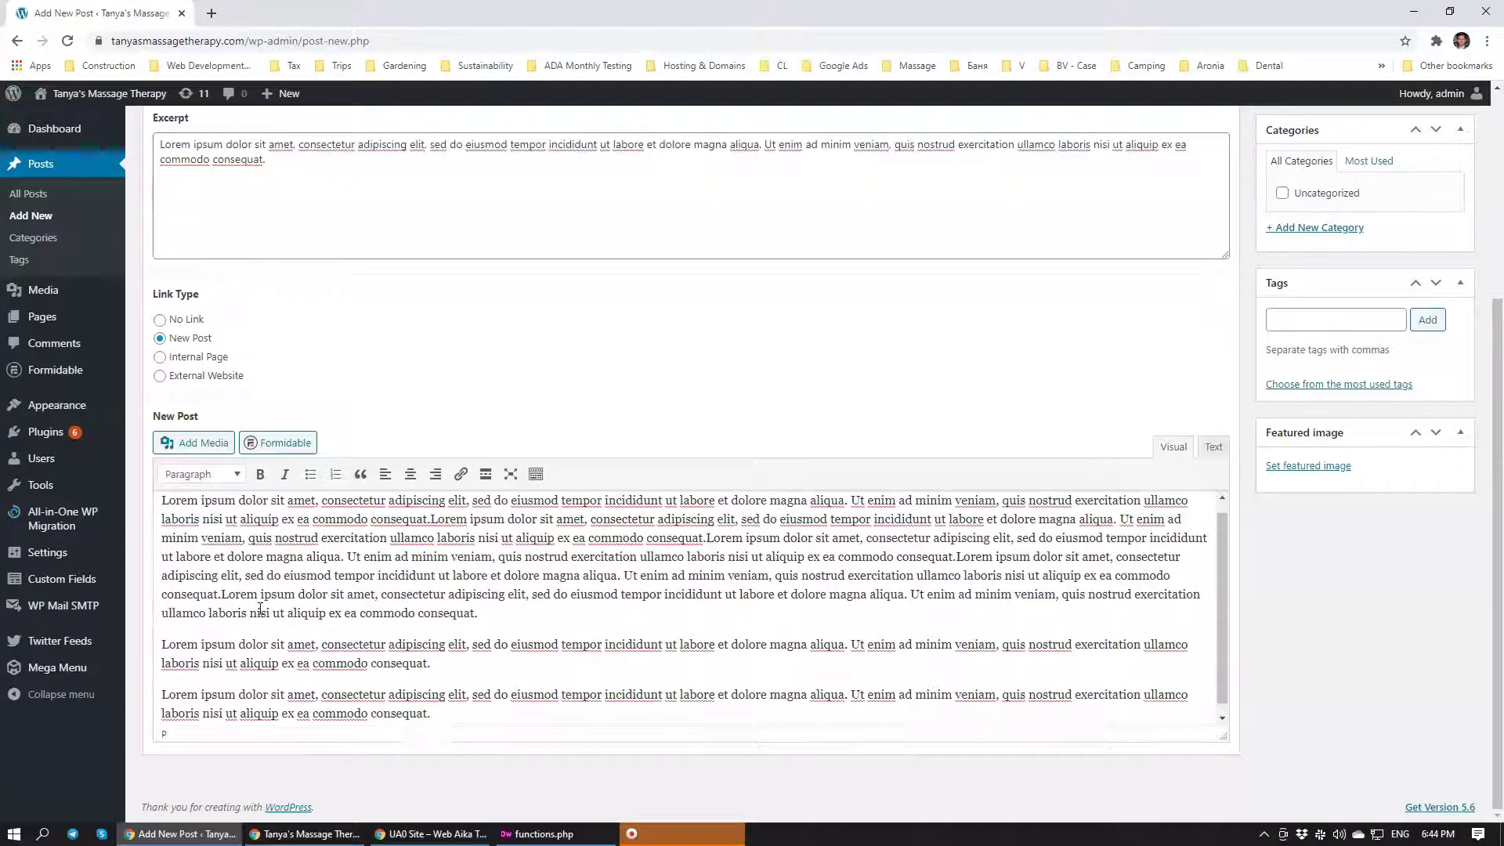
key("Return")
type("Lorem ipsum dolor sit amet, consectetur adipiscing elit, sed do eiusmod tempor incididunt ut labore et dolore magna aliqua. Ut enim ad minim veniam, quis nostrud exercitation ullamco laboris nisi ut aliquip ex ea commodo consequat.")
type("Lorem ipsum dolor sit amet, consectetur adipiscing elit, sed do eiusmod tempor incididunt ut labore et dolore magna aliqua. Ut enim ad minim veniam, quis nostrud exercitation ullamco laboris nisi ut aliquip ex ea commodo consequat.")
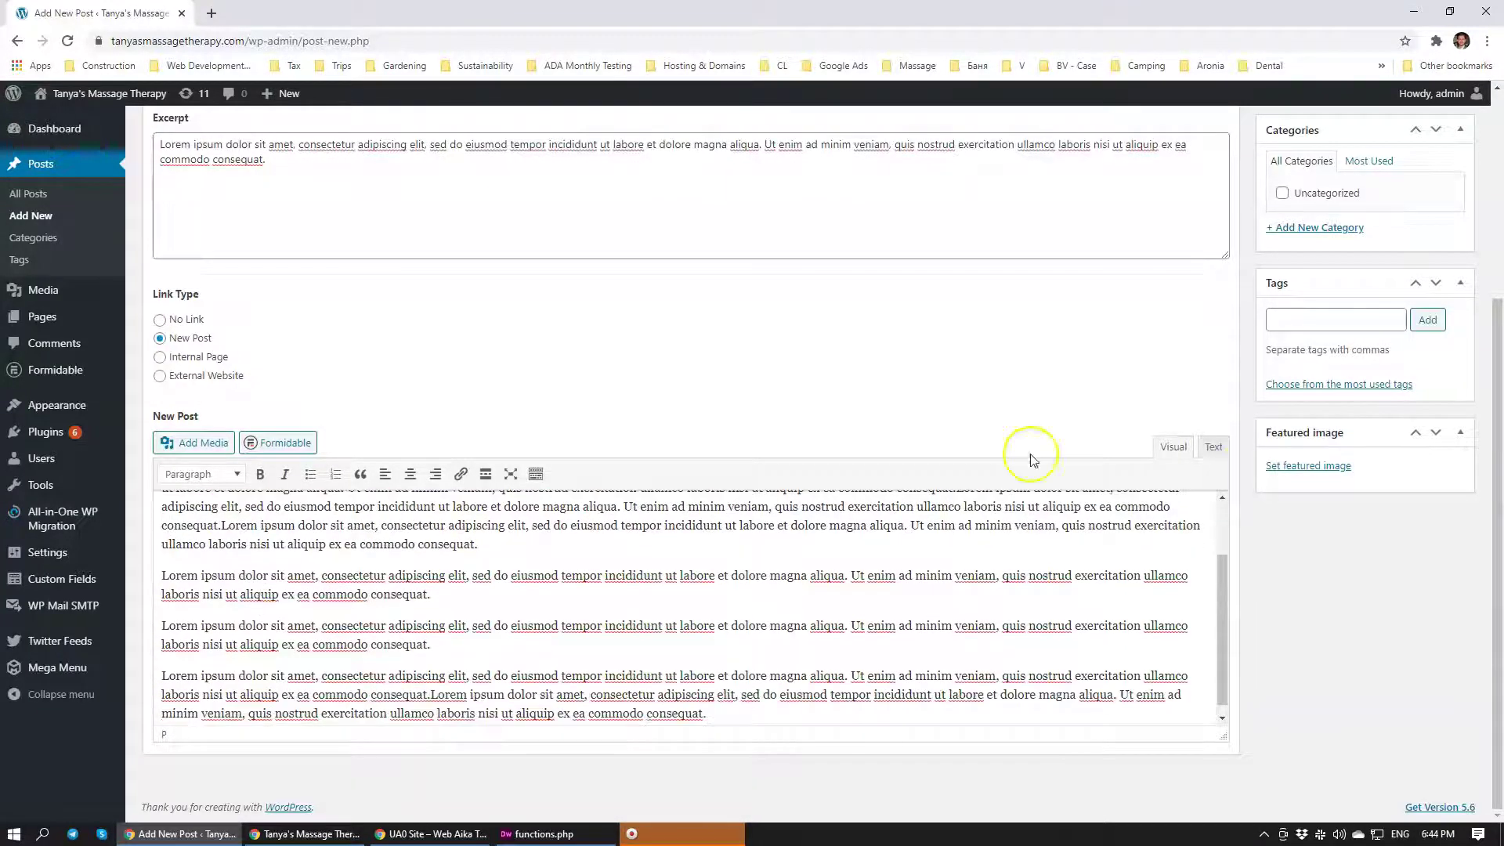
Step: Add a new category named Massage to the Massage Therapy post and publish the post
scroll(1395, 599, "up", 4)
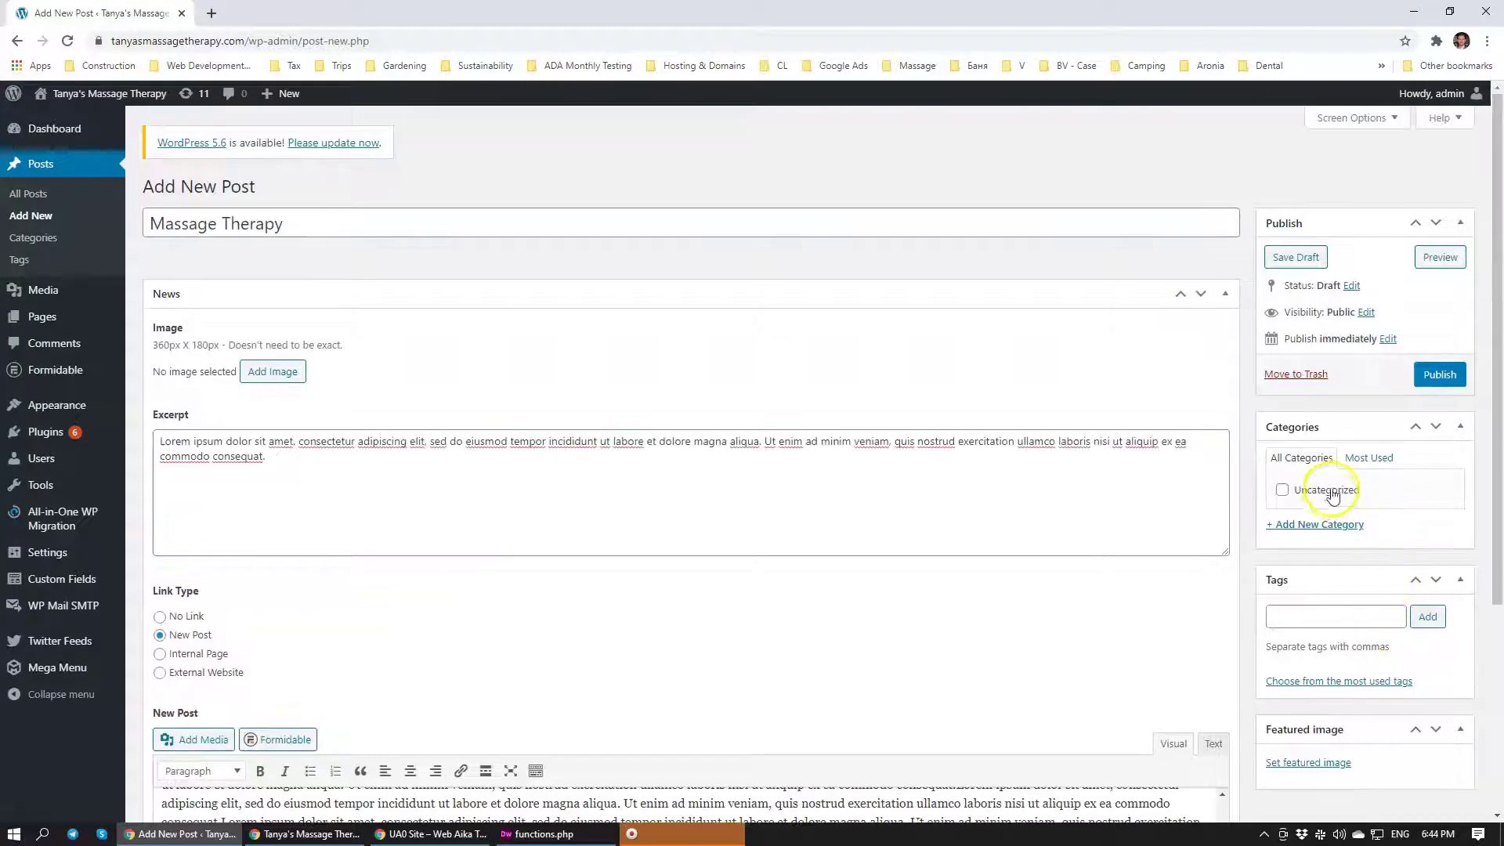
left_click(1324, 525)
left_click(1315, 556)
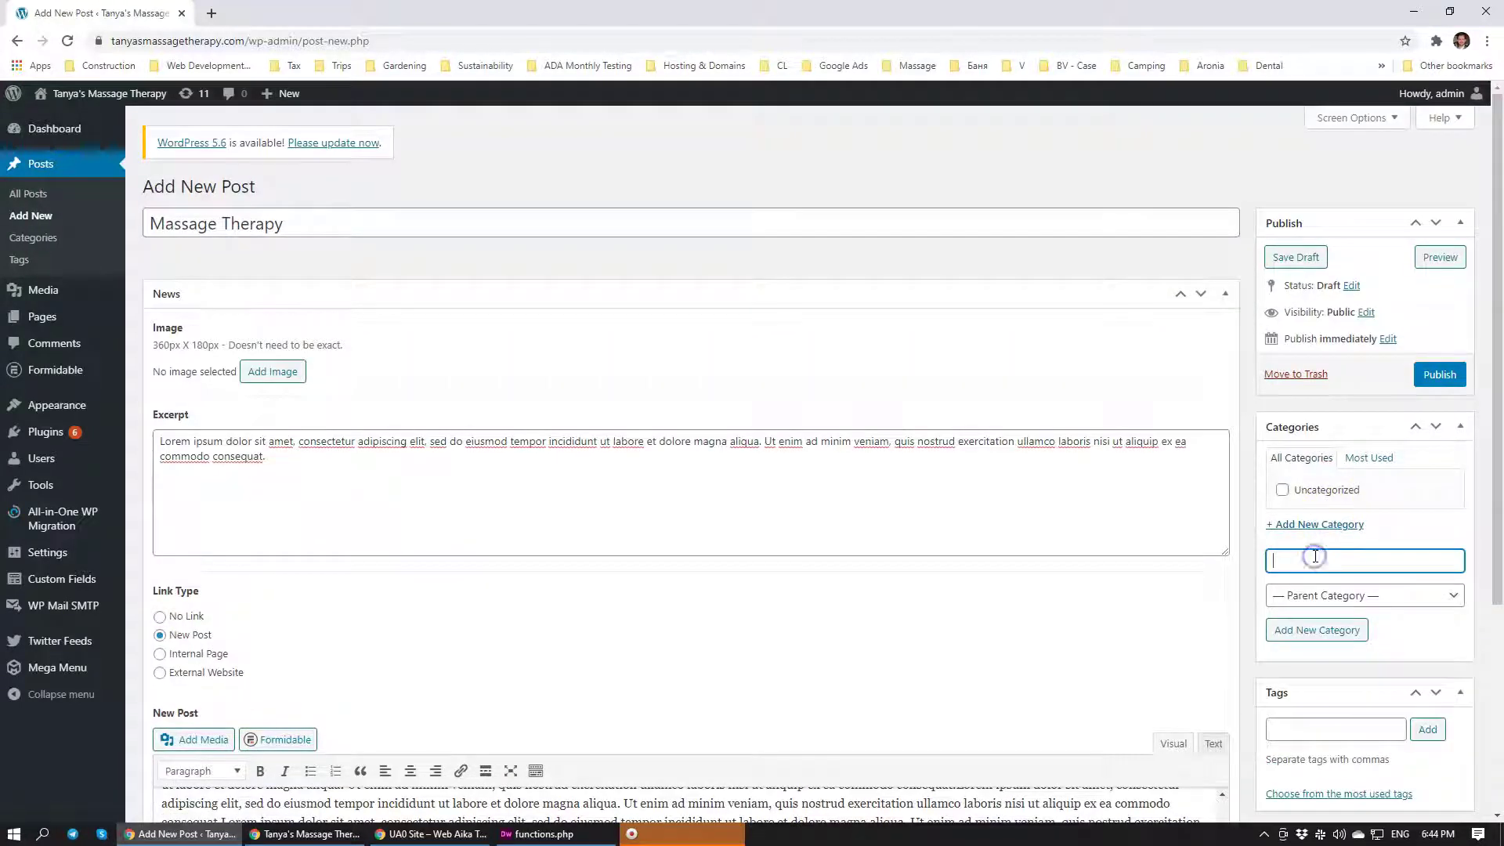
type("Massage")
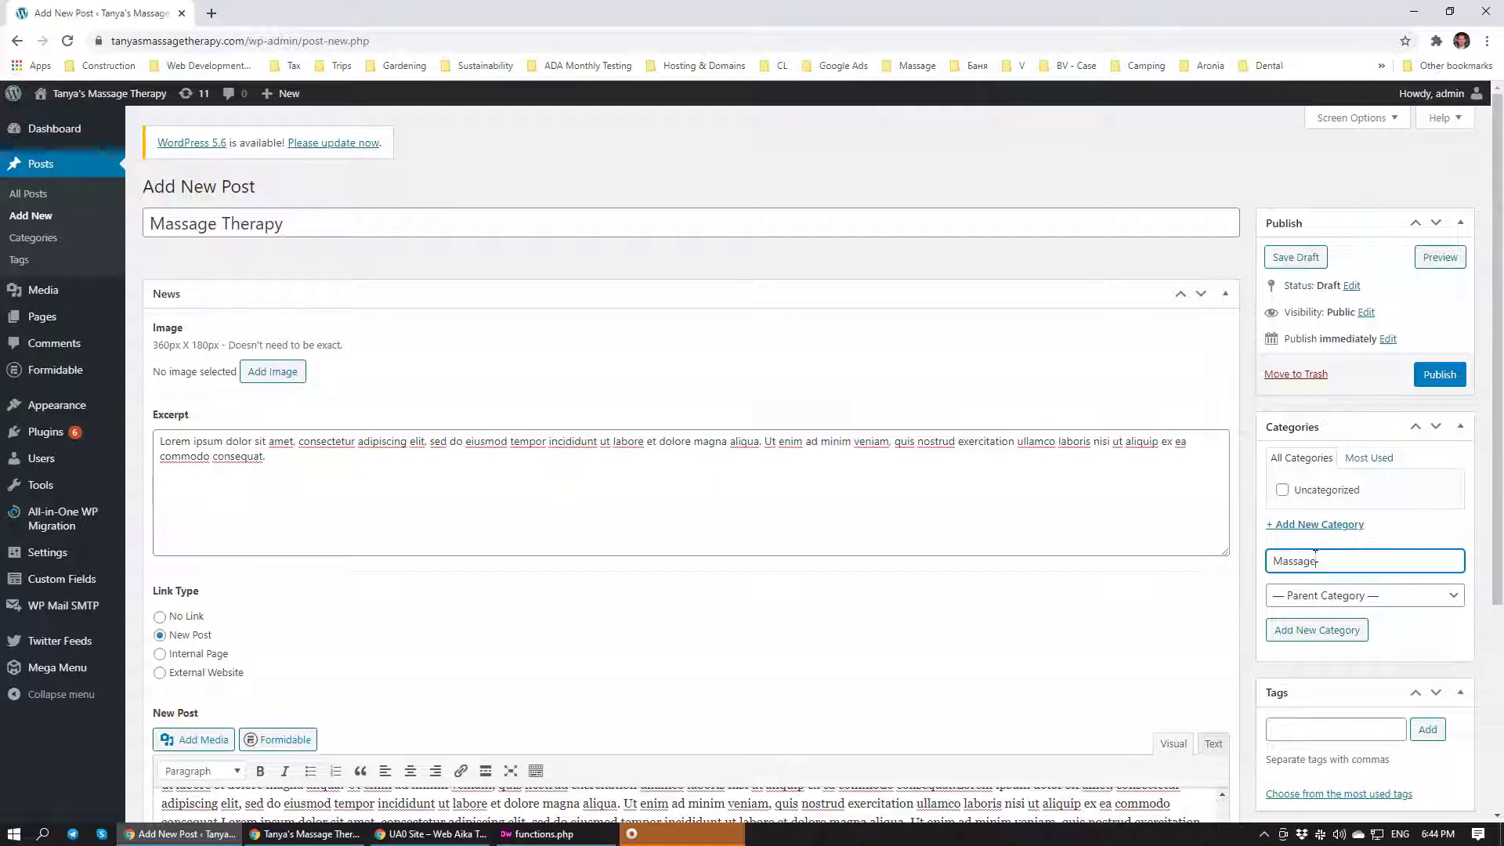
left_click(1319, 630)
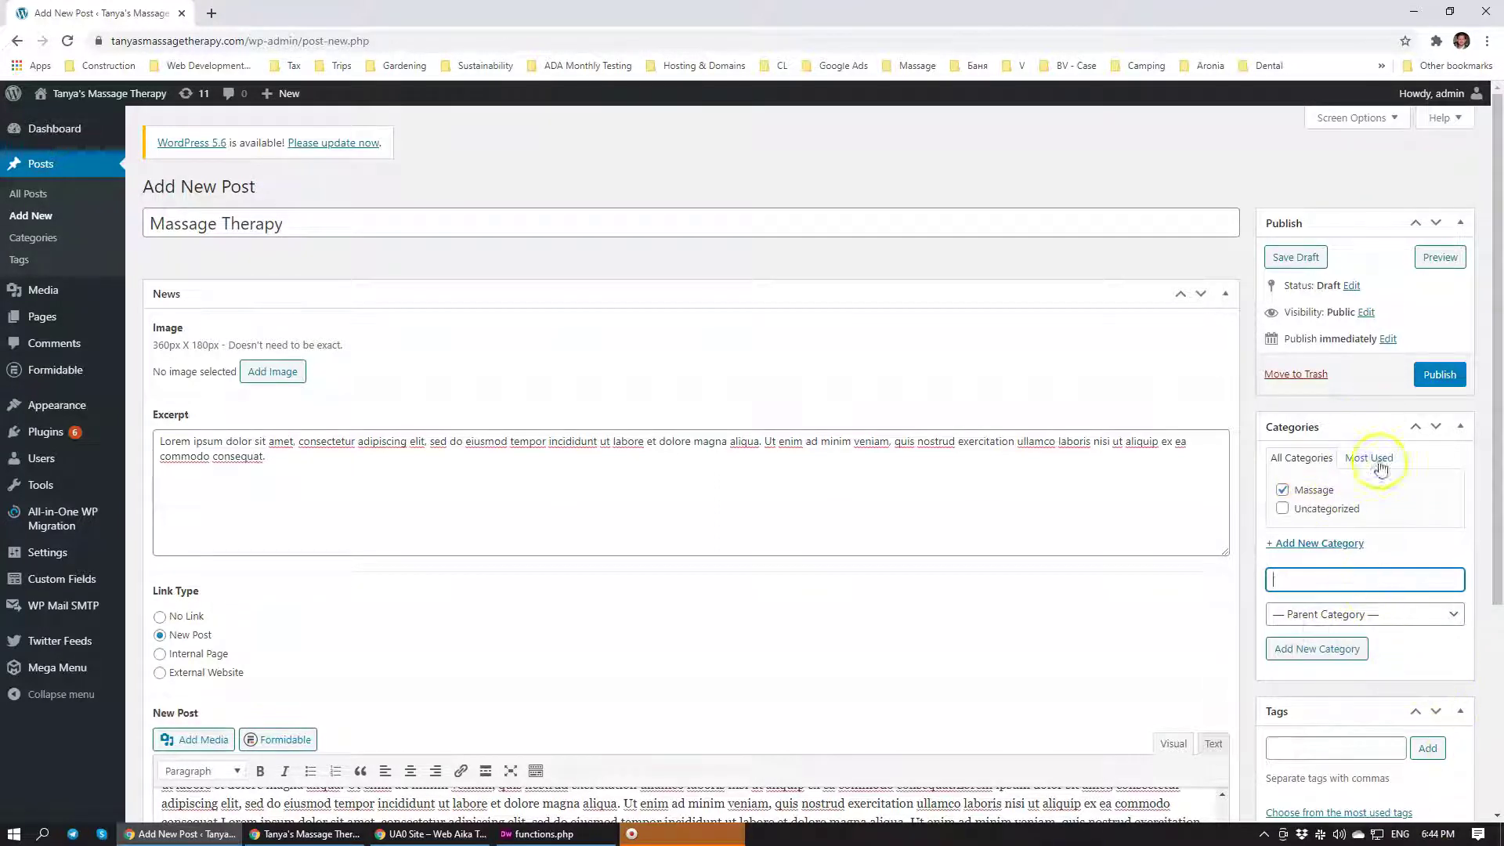
left_click(1442, 376)
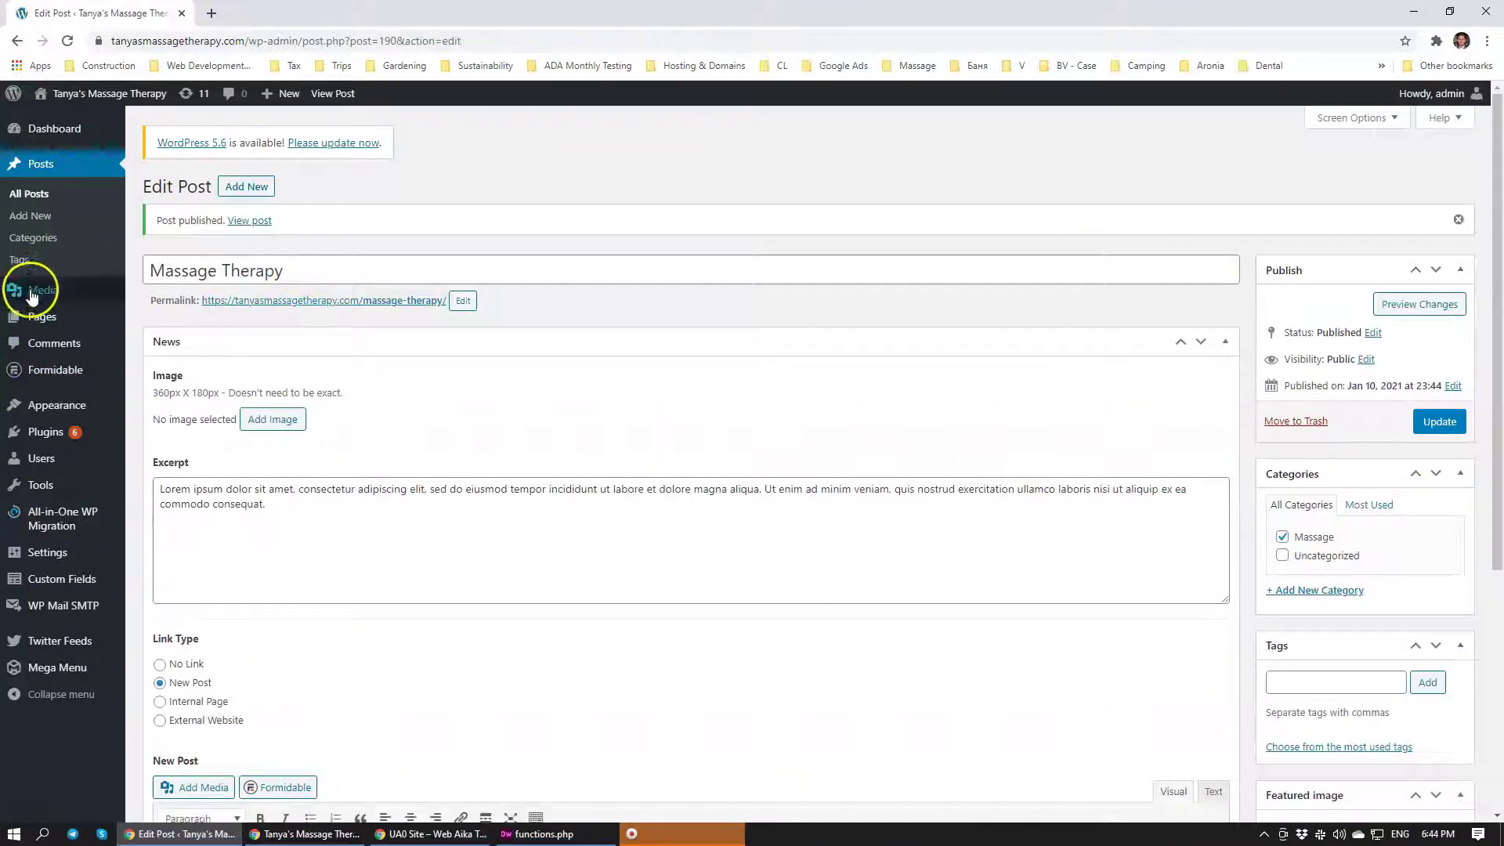
Step: Start another new post with a Meditation title and fill its excerpt with the same lorem ipsum text
mouse_move(41, 376)
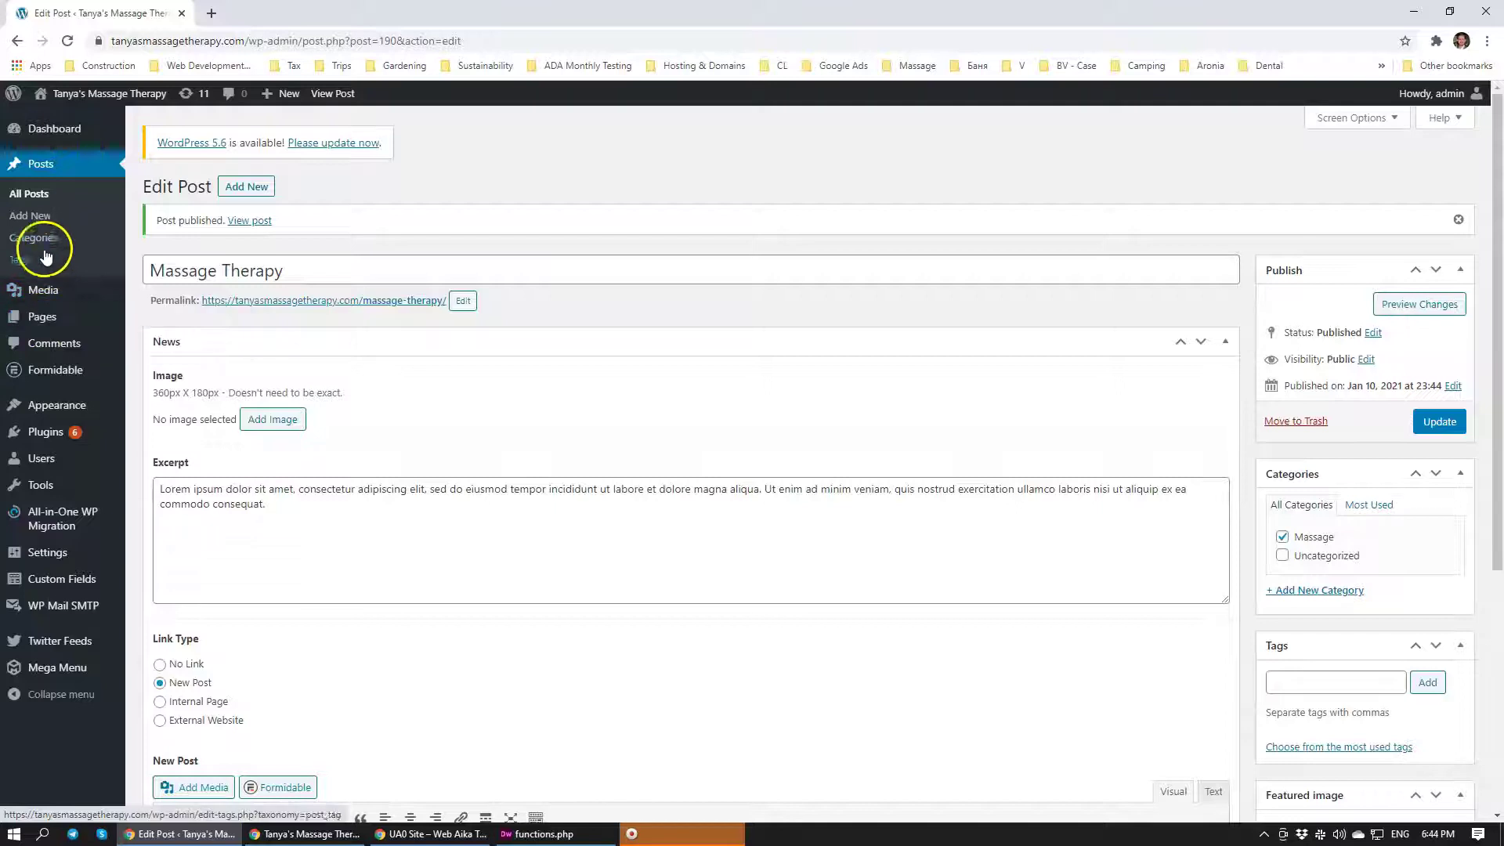
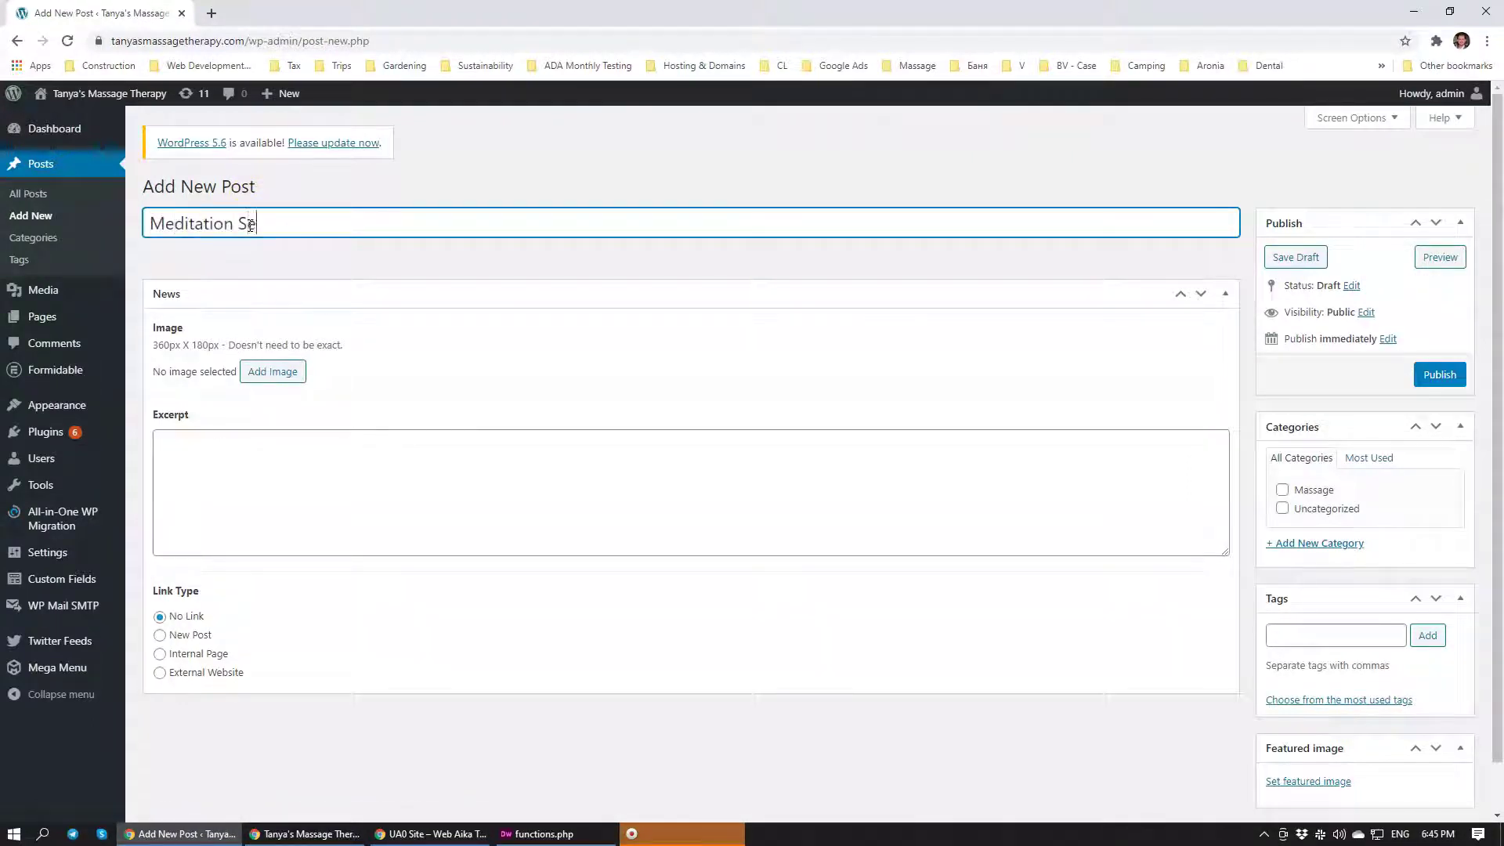
left_click(213, 463)
type("Lorem ipsum dolor sit amet, consectetur adipiscing elit, sed do eiusmod tempor incididunt ut labore et dolore magna aliqua. Ut enim ad minim veniam, quis nostrud exercitation ullamco laboris nisi ut aliquip ex ea commodo consequat.")
Step: Start an image upload for the Meditation Session post and browse to Dropbox > Clients > 6 - tanyasmassagetherapy.com > Design
left_click(274, 374)
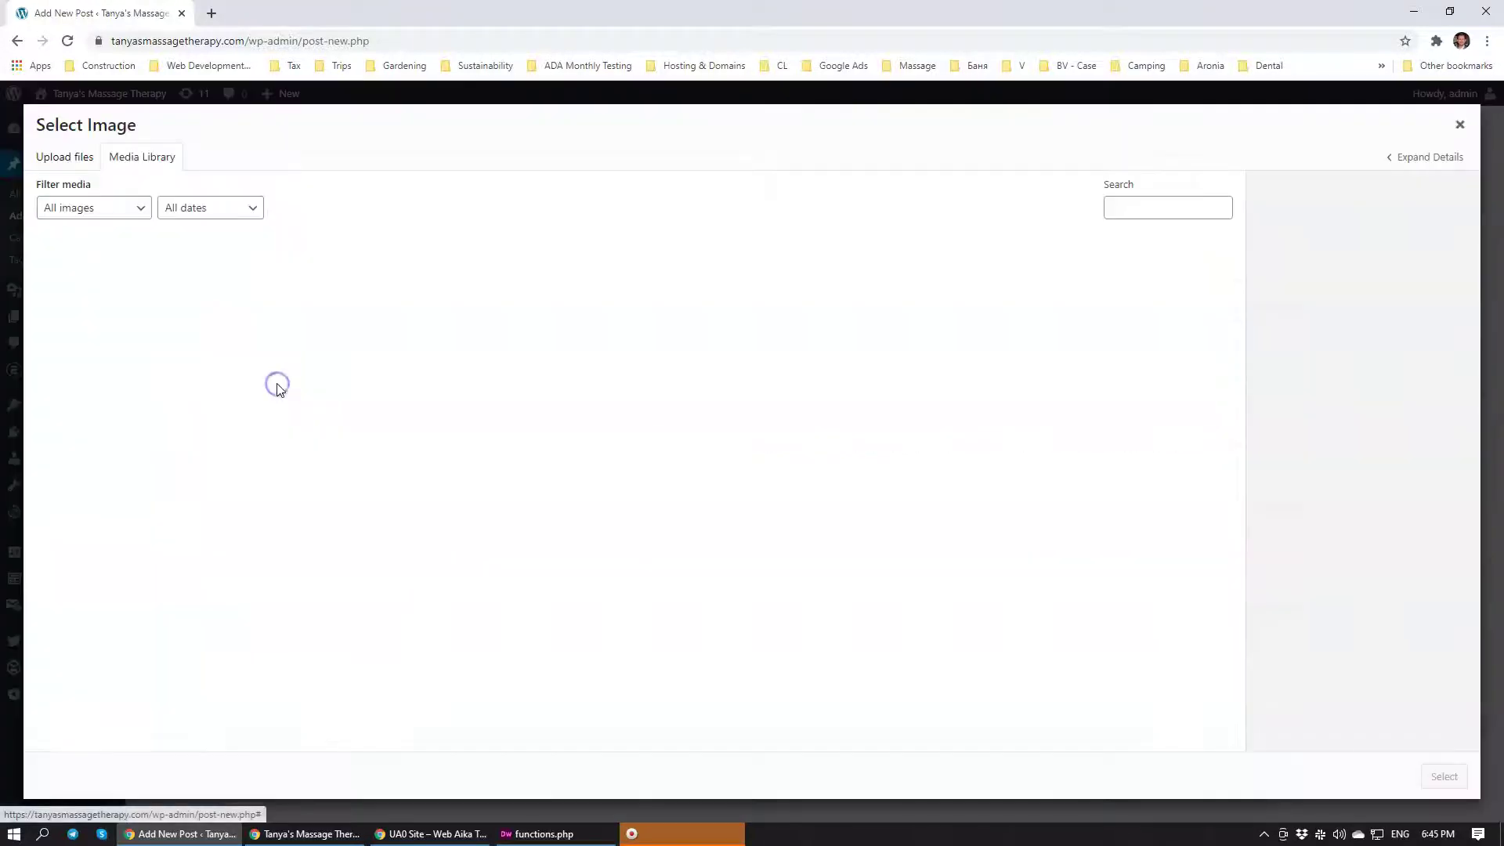
left_click(54, 155)
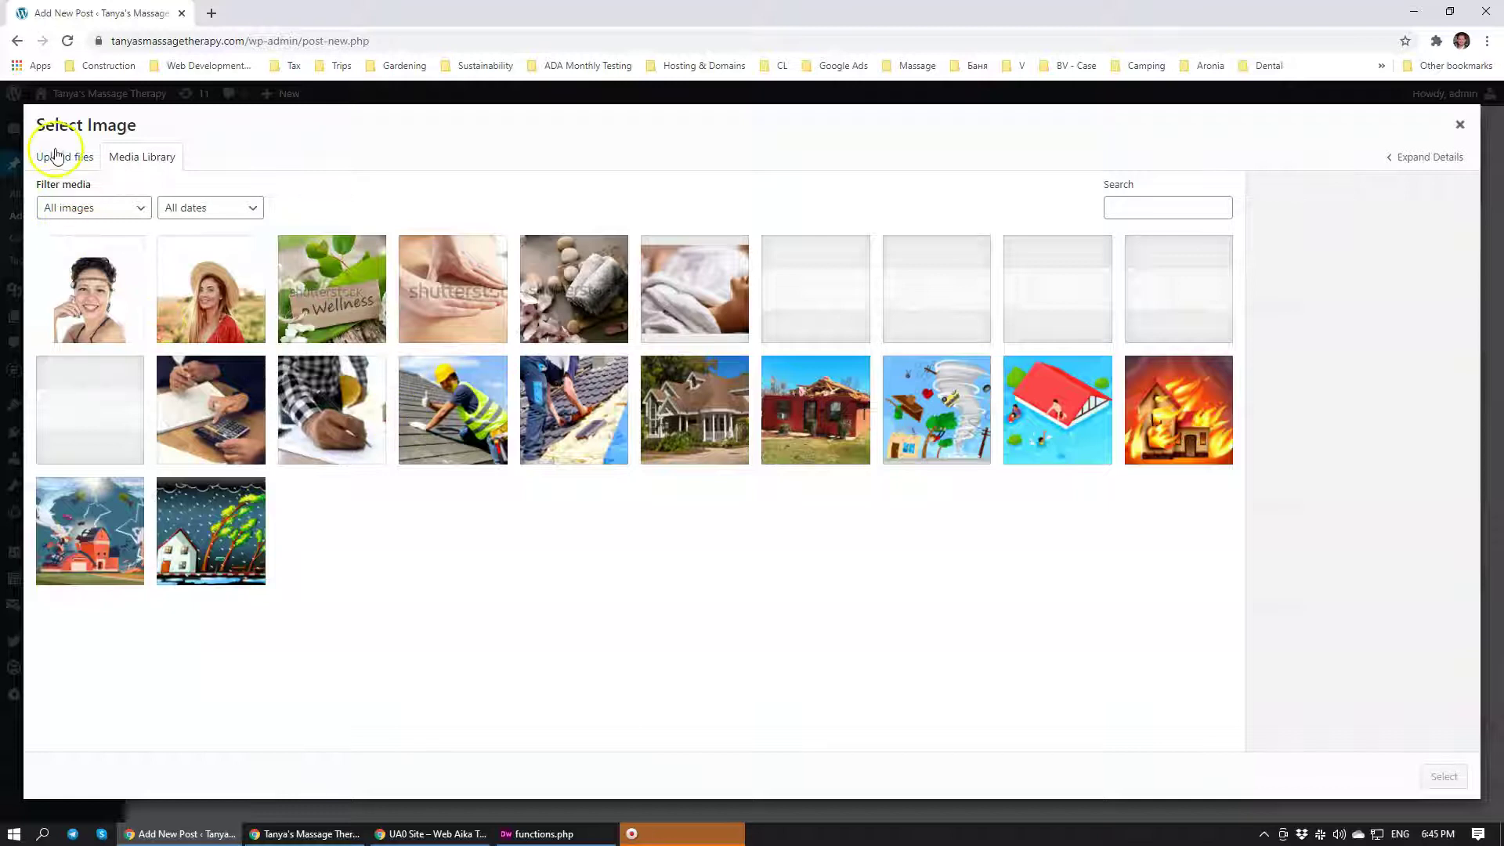
left_click(784, 431)
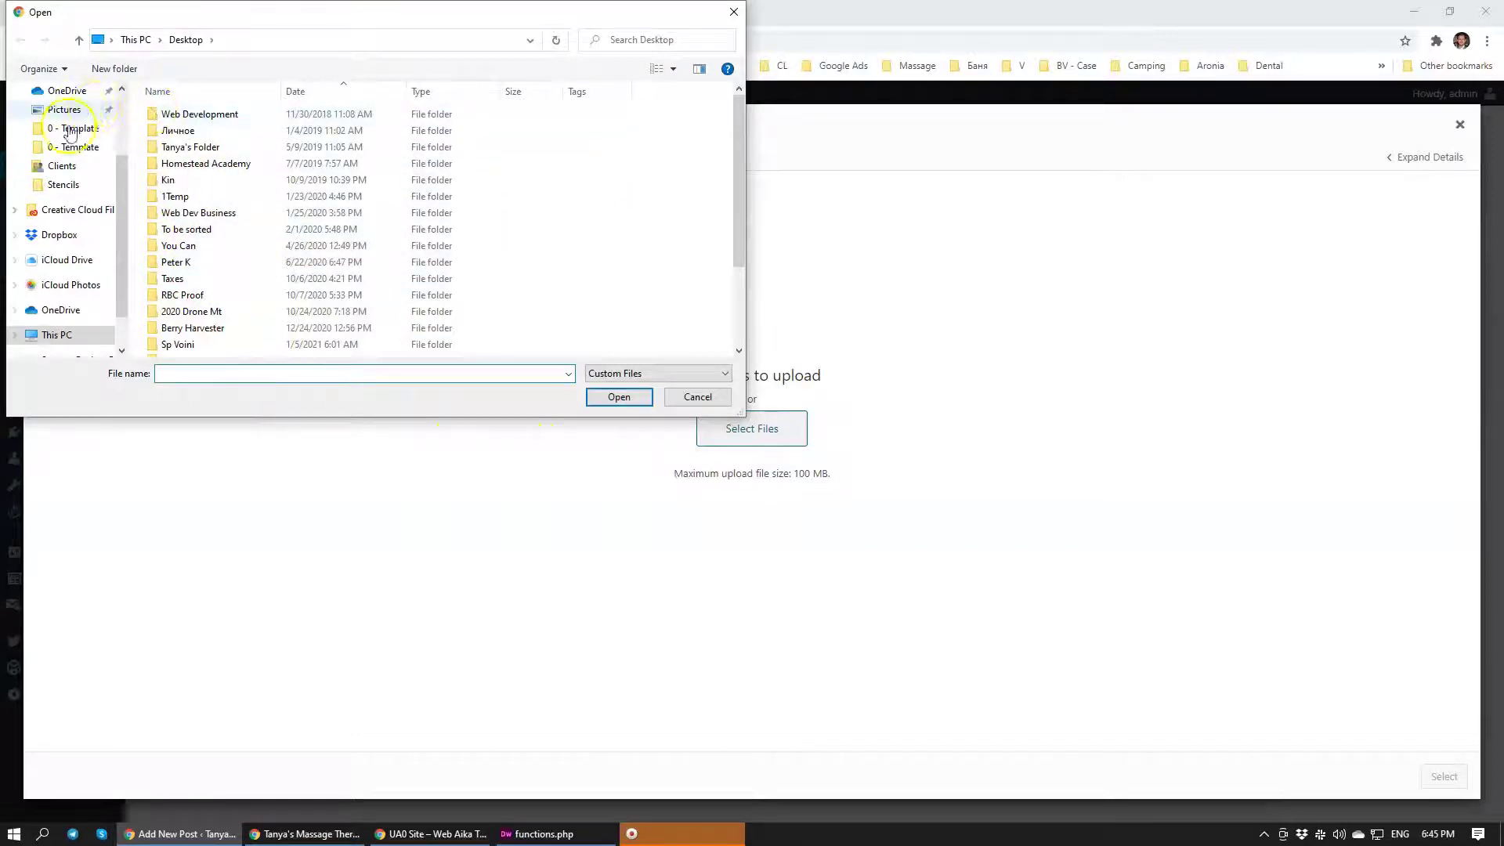
scroll(74, 157, "up", 3)
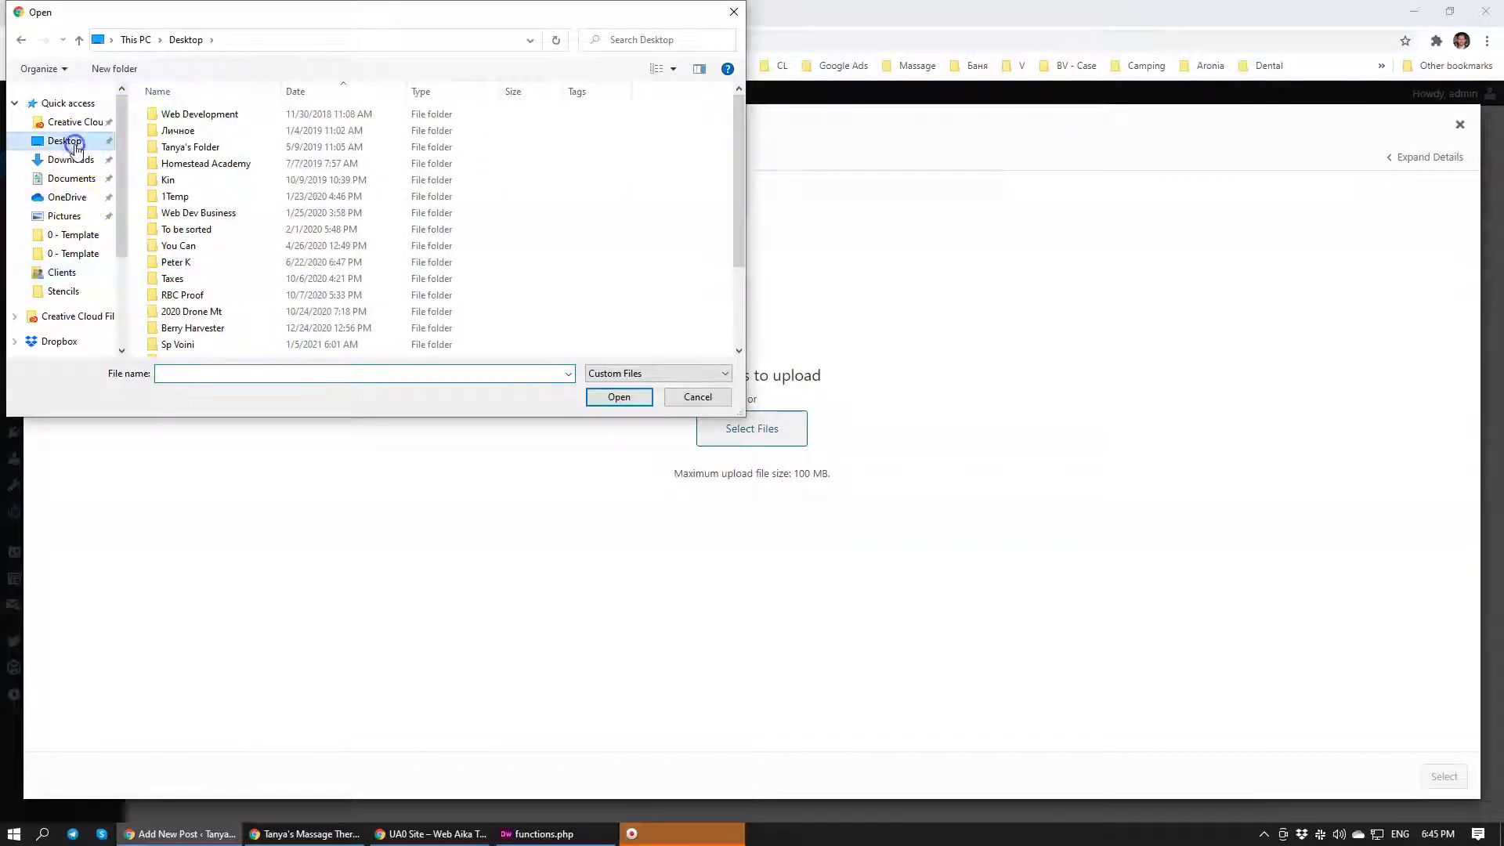
left_click(64, 141)
scroll(47, 276, "down", 2)
left_click(48, 274)
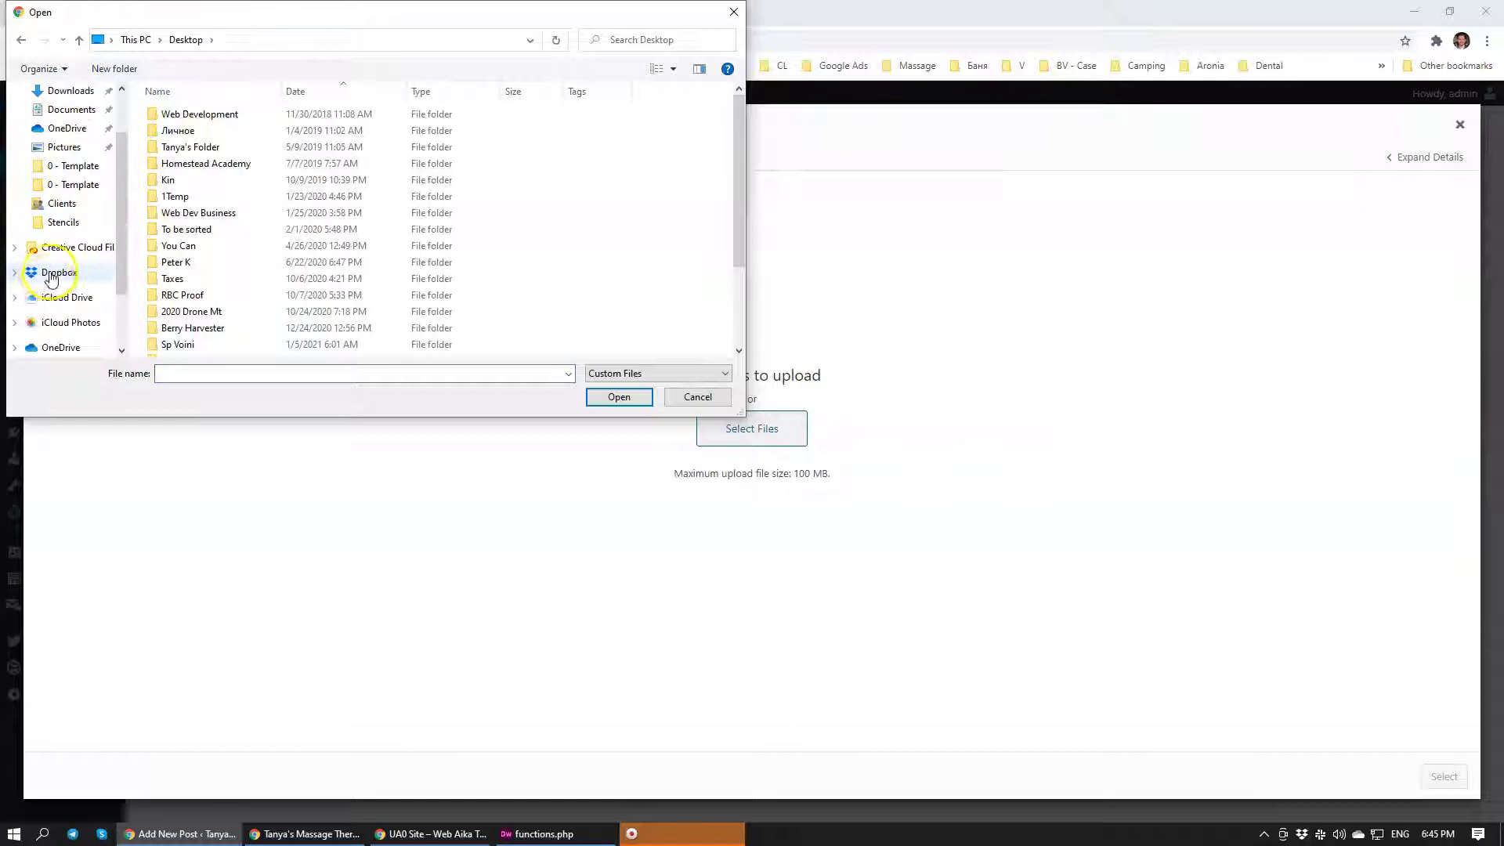
double_click(196, 116)
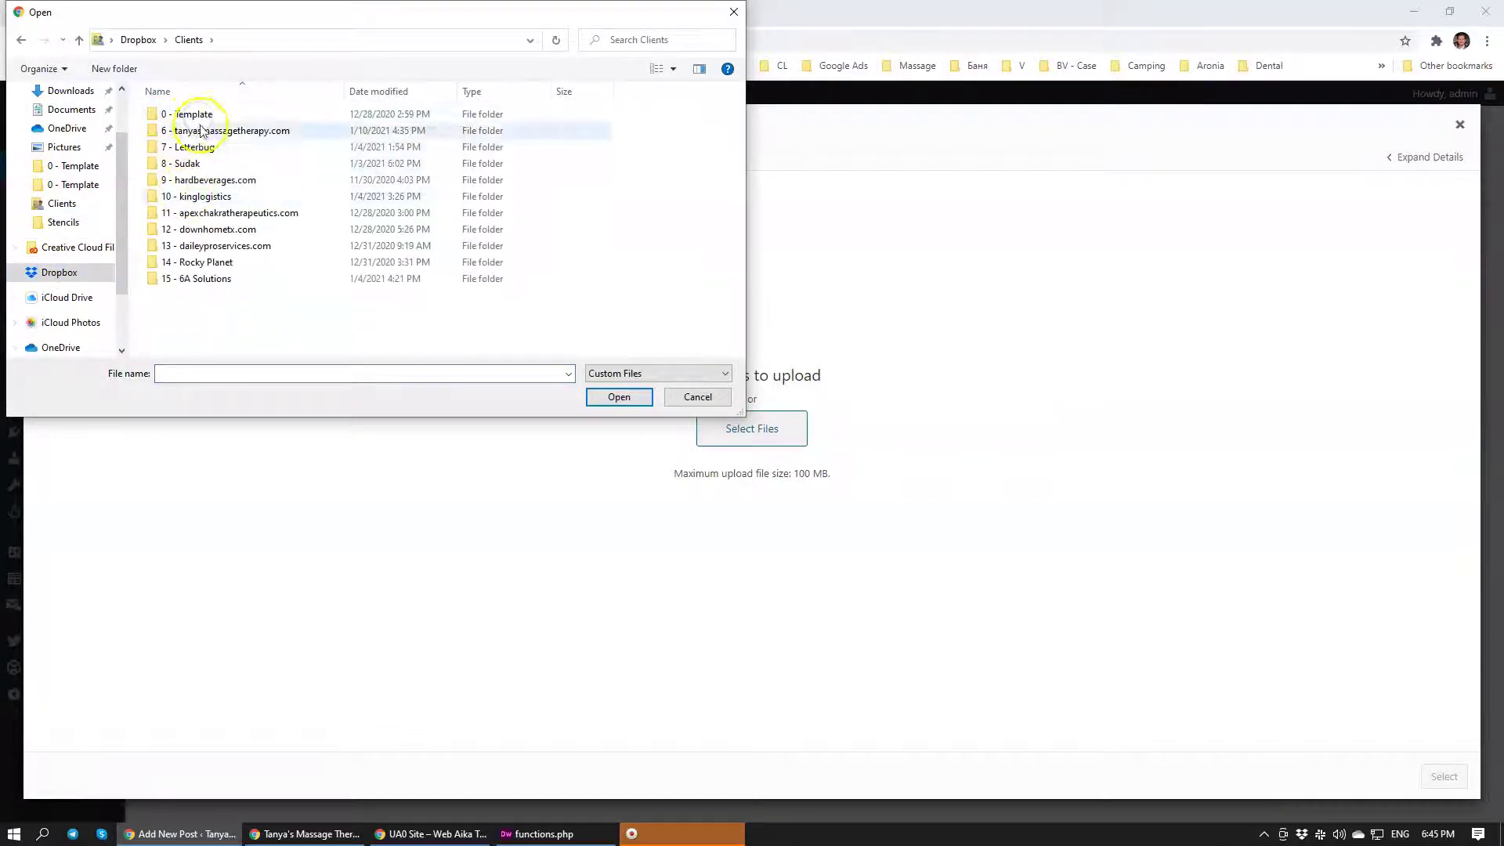
double_click(192, 130)
double_click(173, 132)
Step: Upload the nine images from facials through spa_services and set spa_services as the post's image
left_click(202, 151)
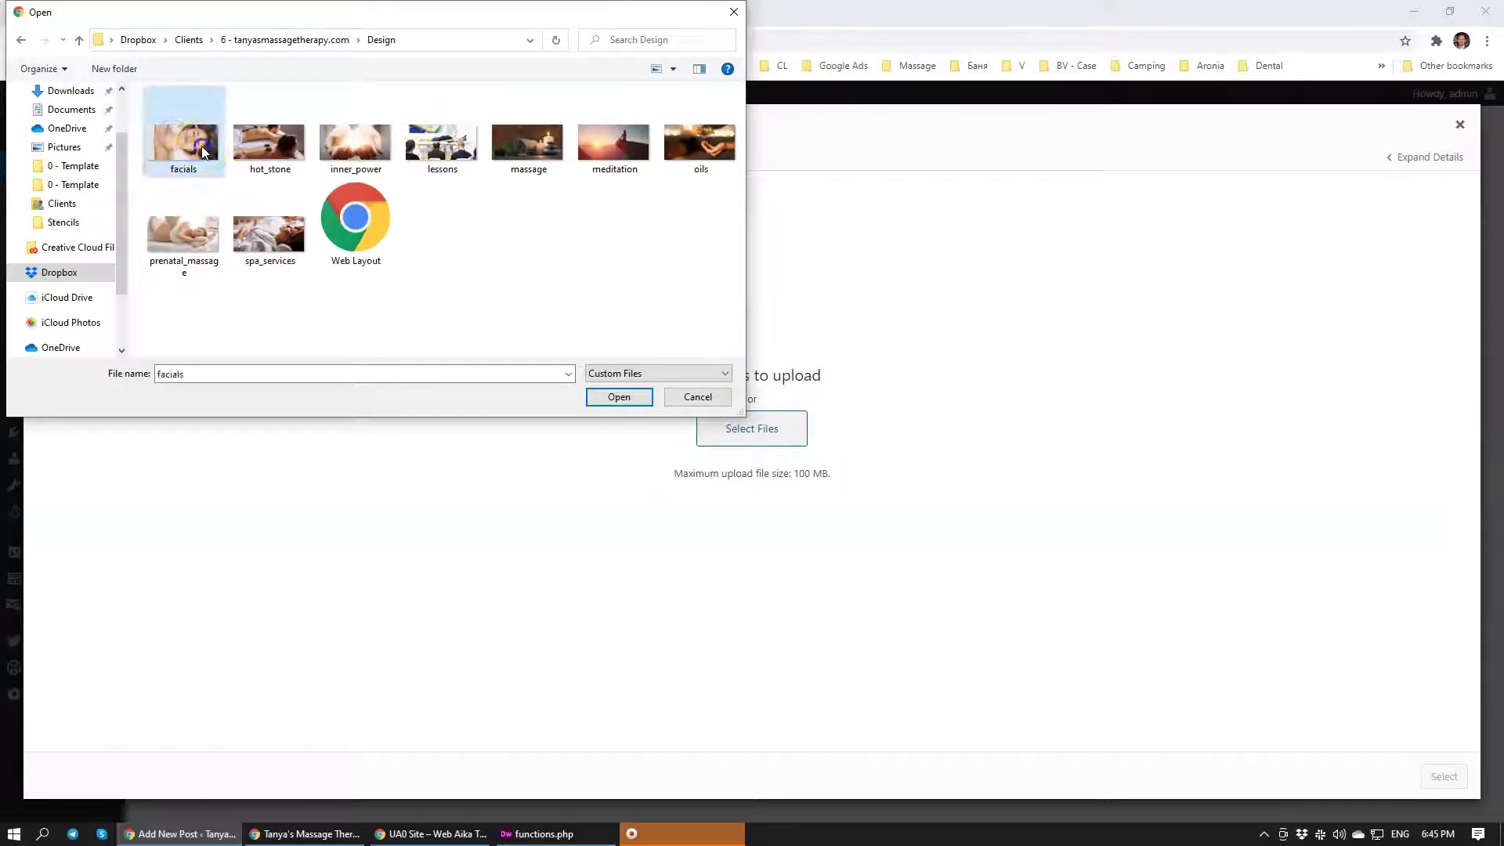
left_click(266, 230, "shift")
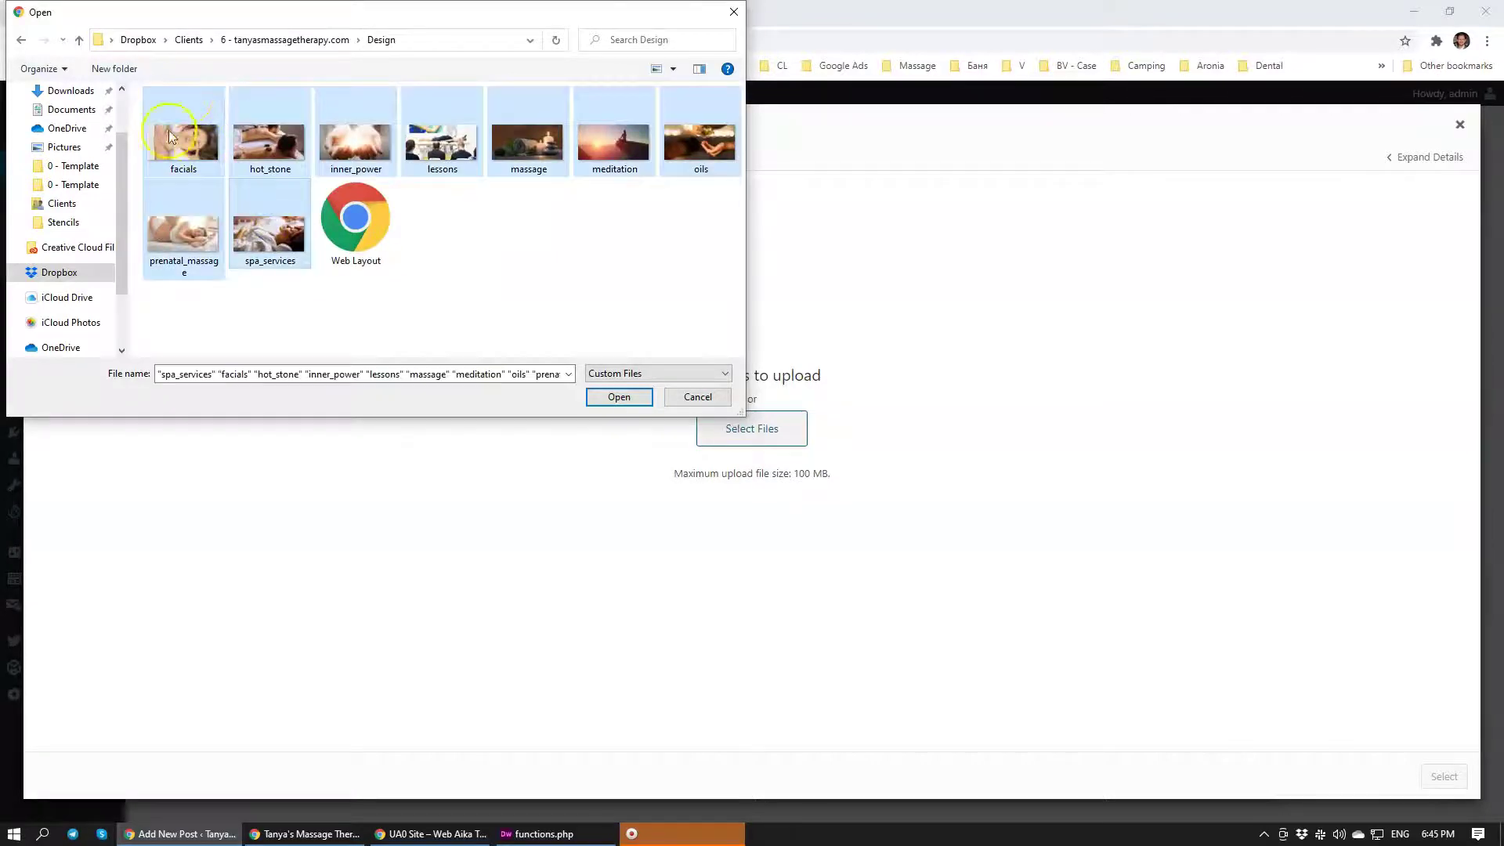
left_click(619, 397)
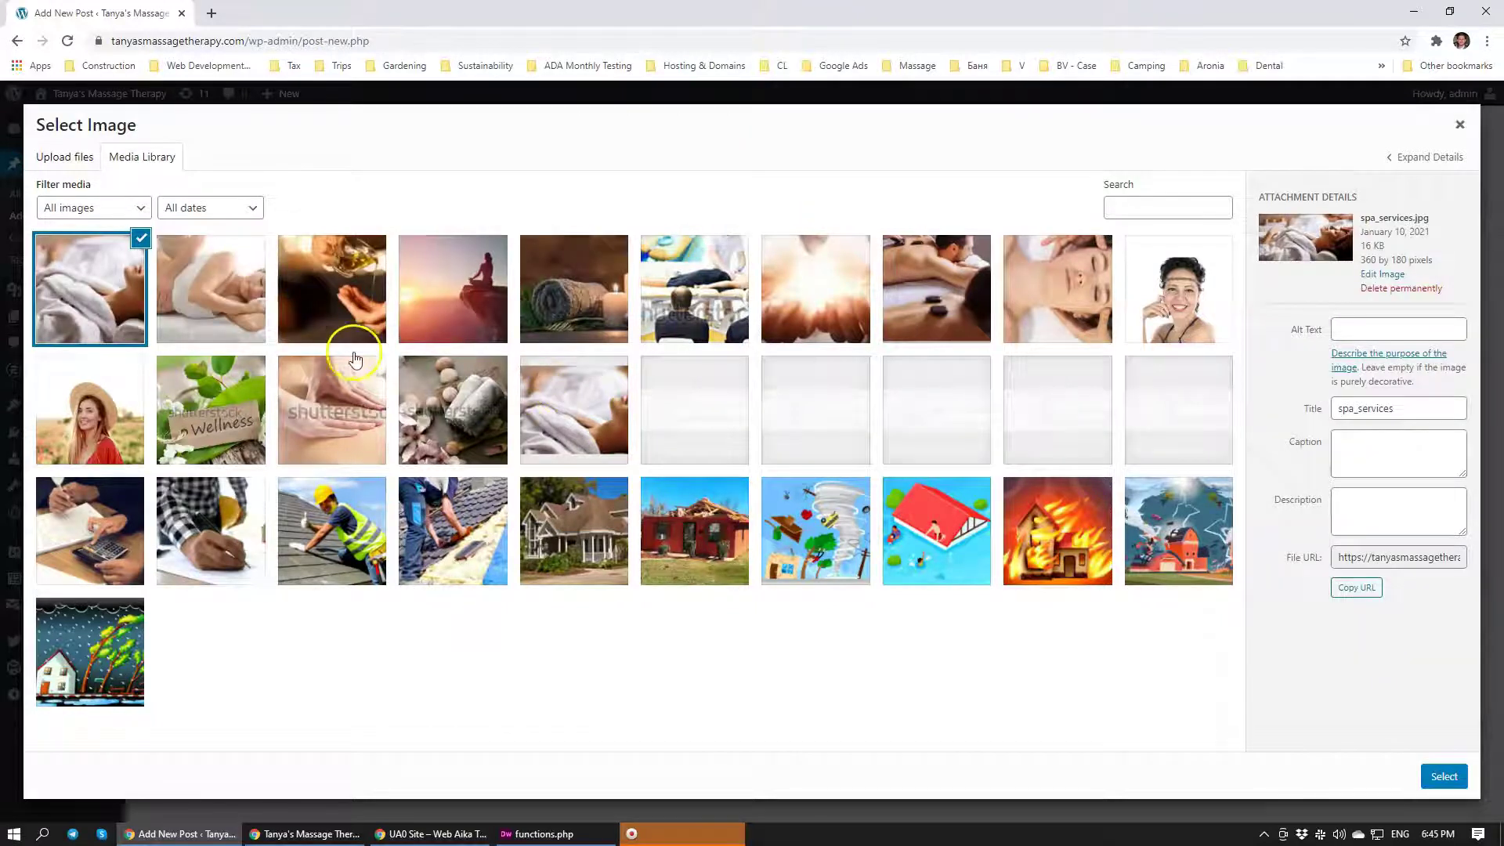
left_click(1438, 772)
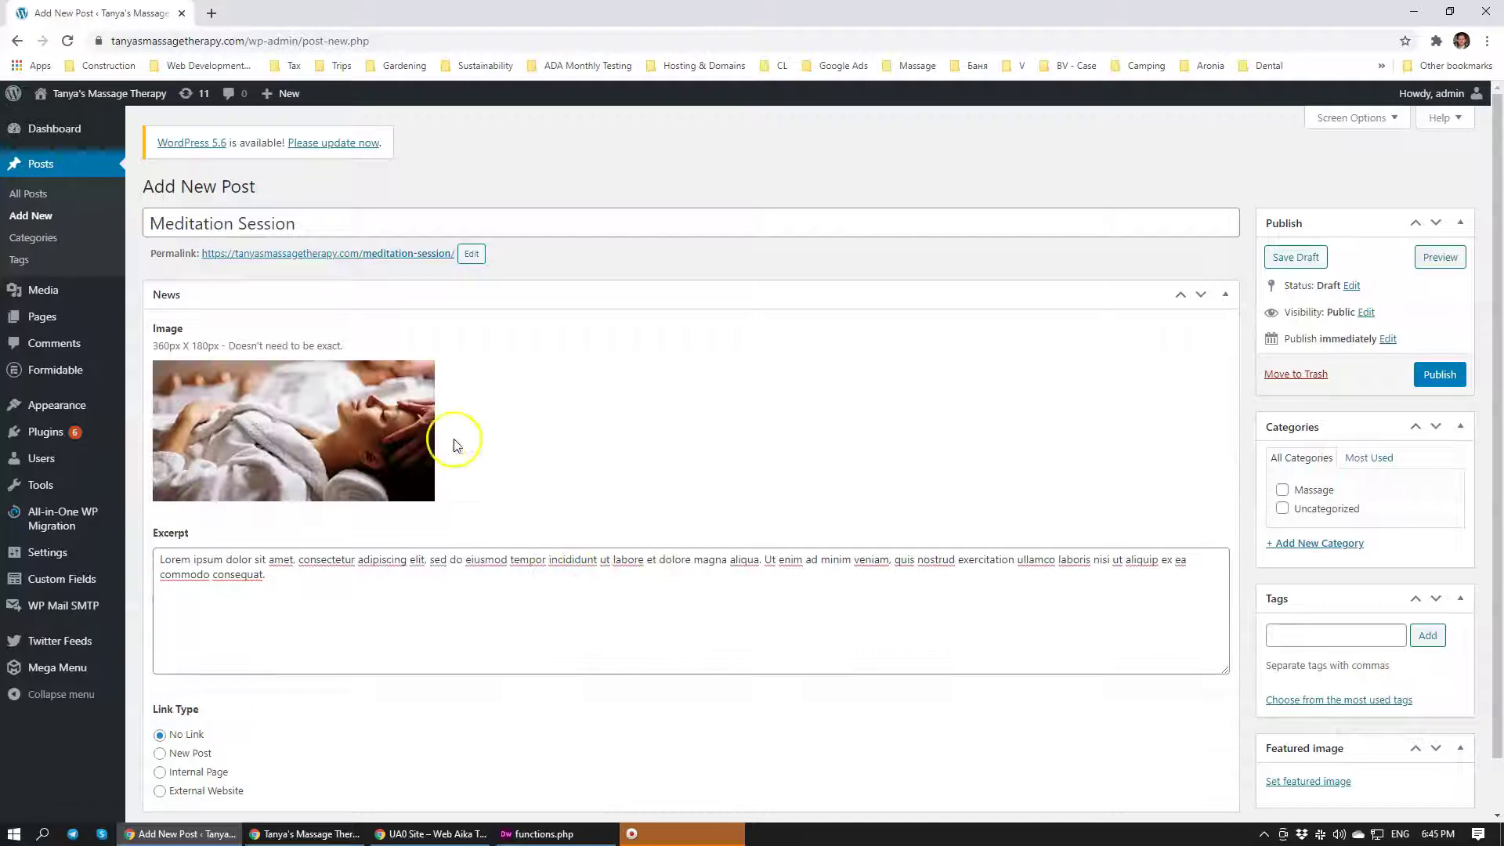
Step: Publish the Prenatal Massage post under a new category named Prenatal and start another new post
scroll(1136, 468, "down", 1)
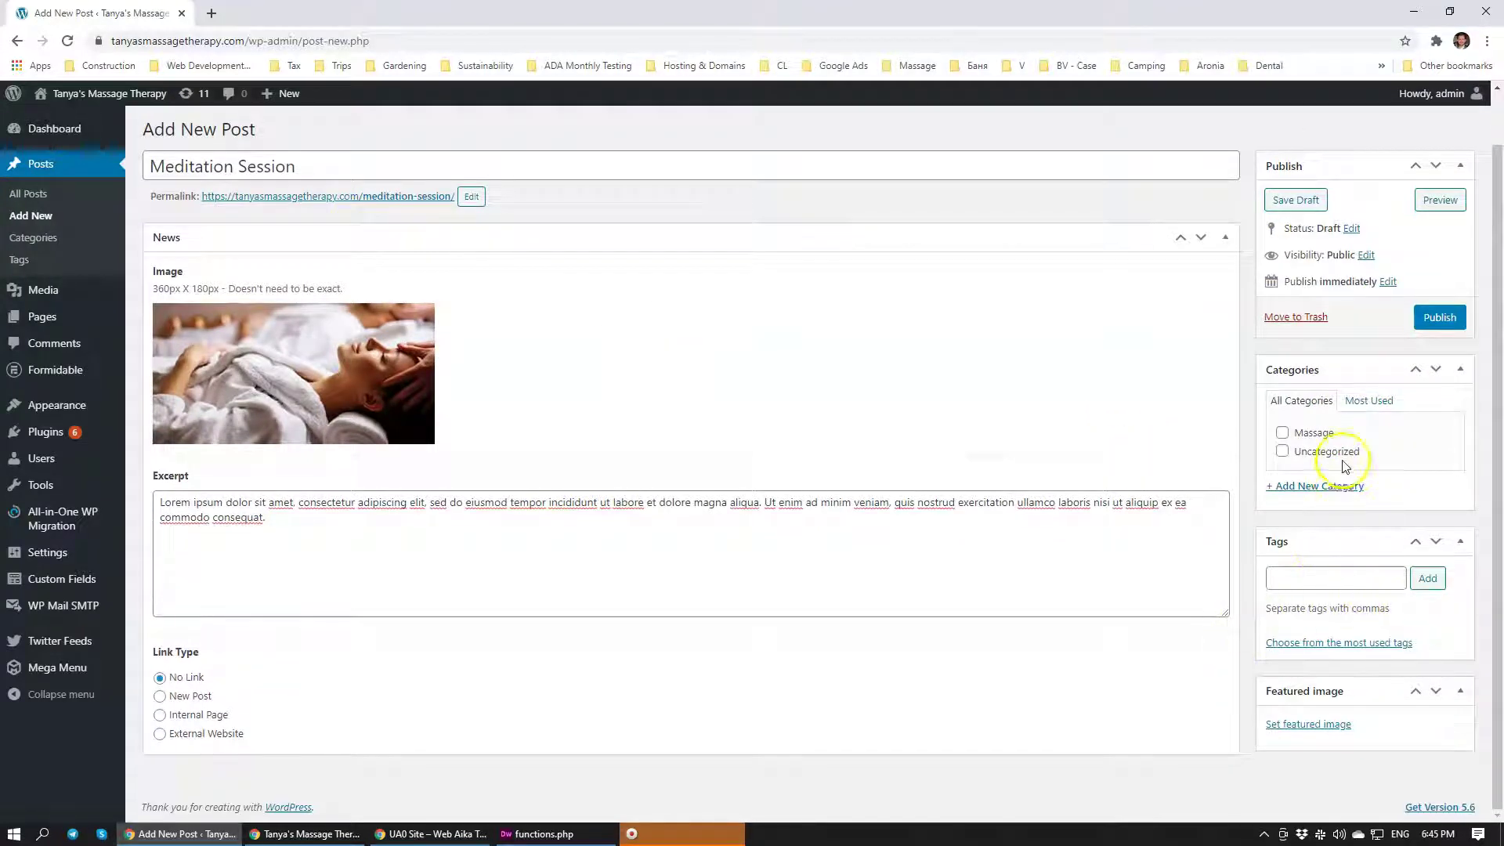
left_click(1333, 486)
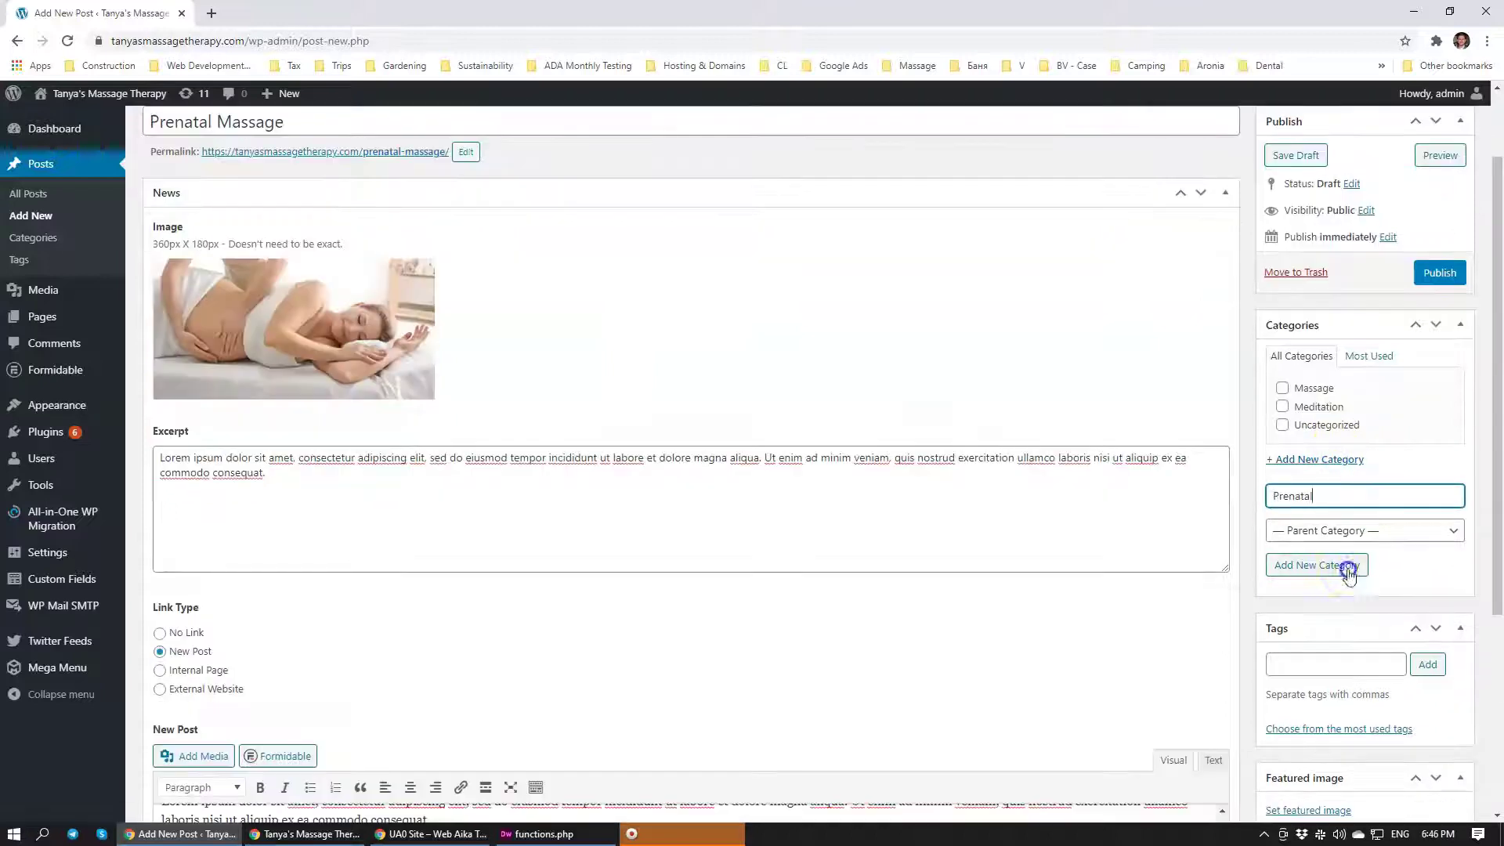
left_click(1344, 565)
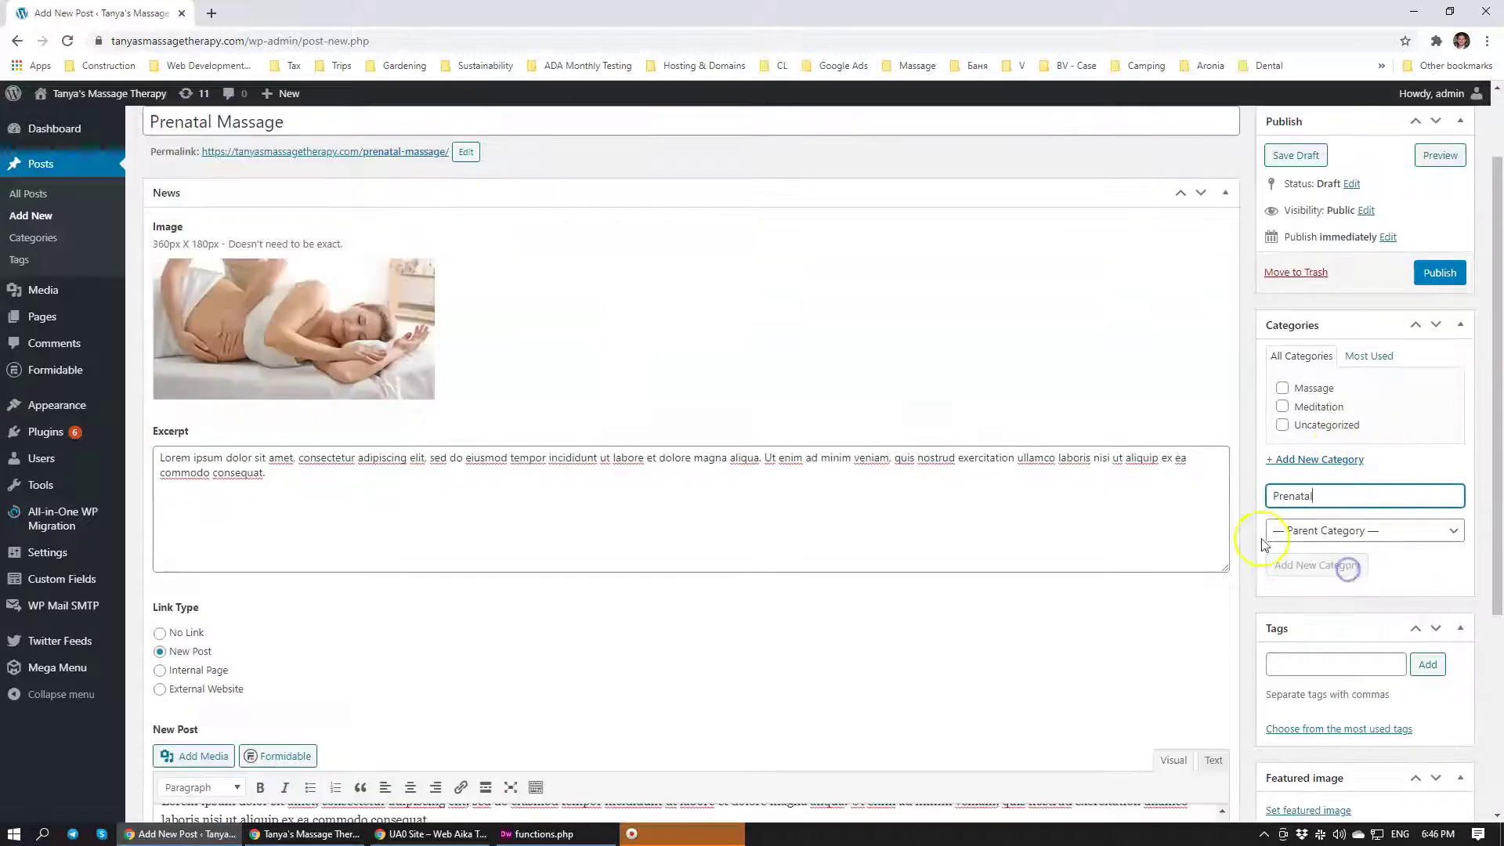
left_click(1447, 278)
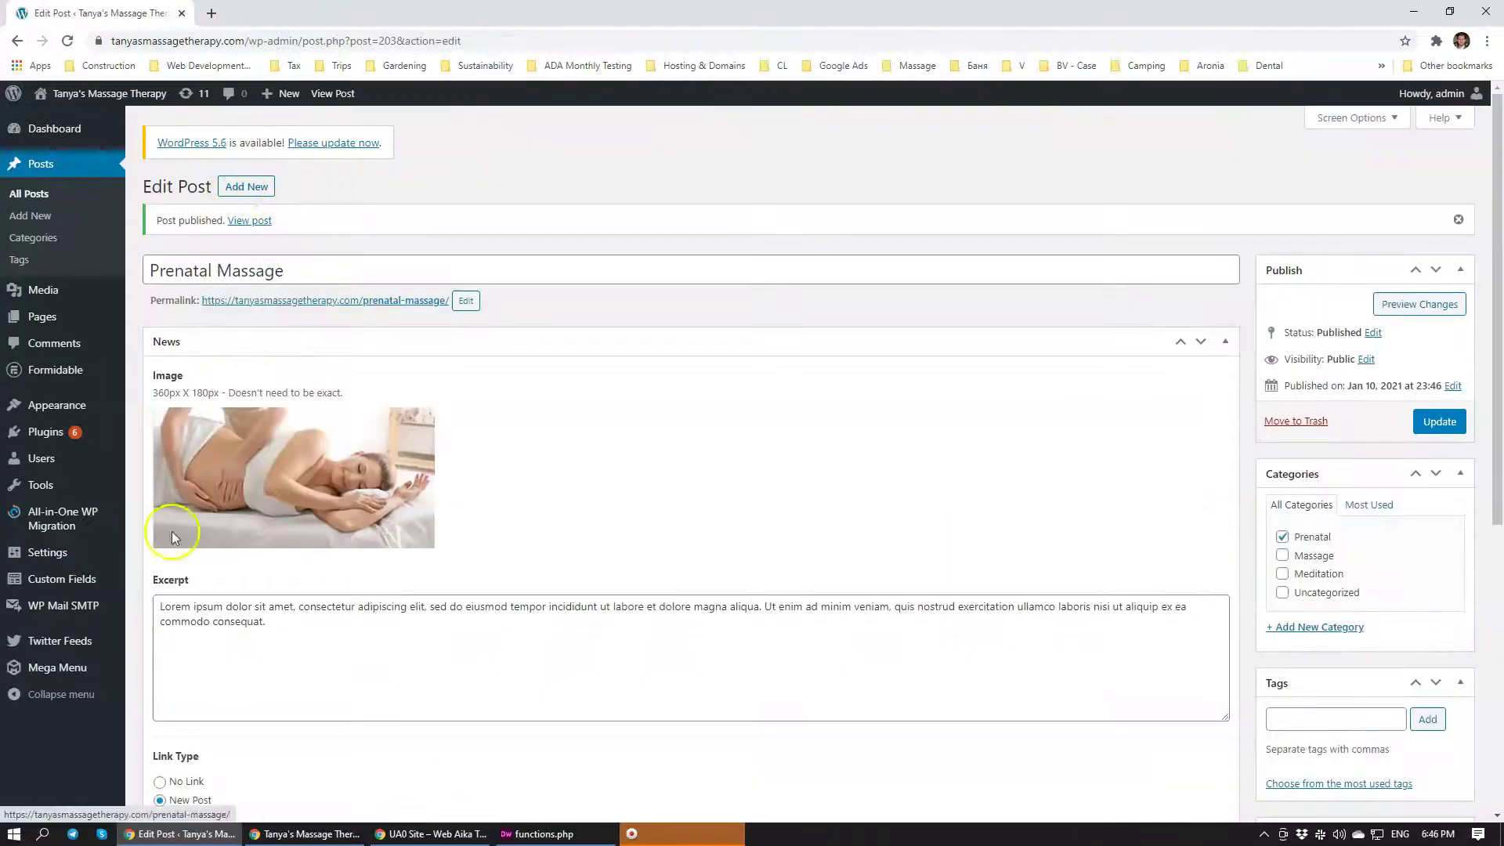
left_click(247, 192)
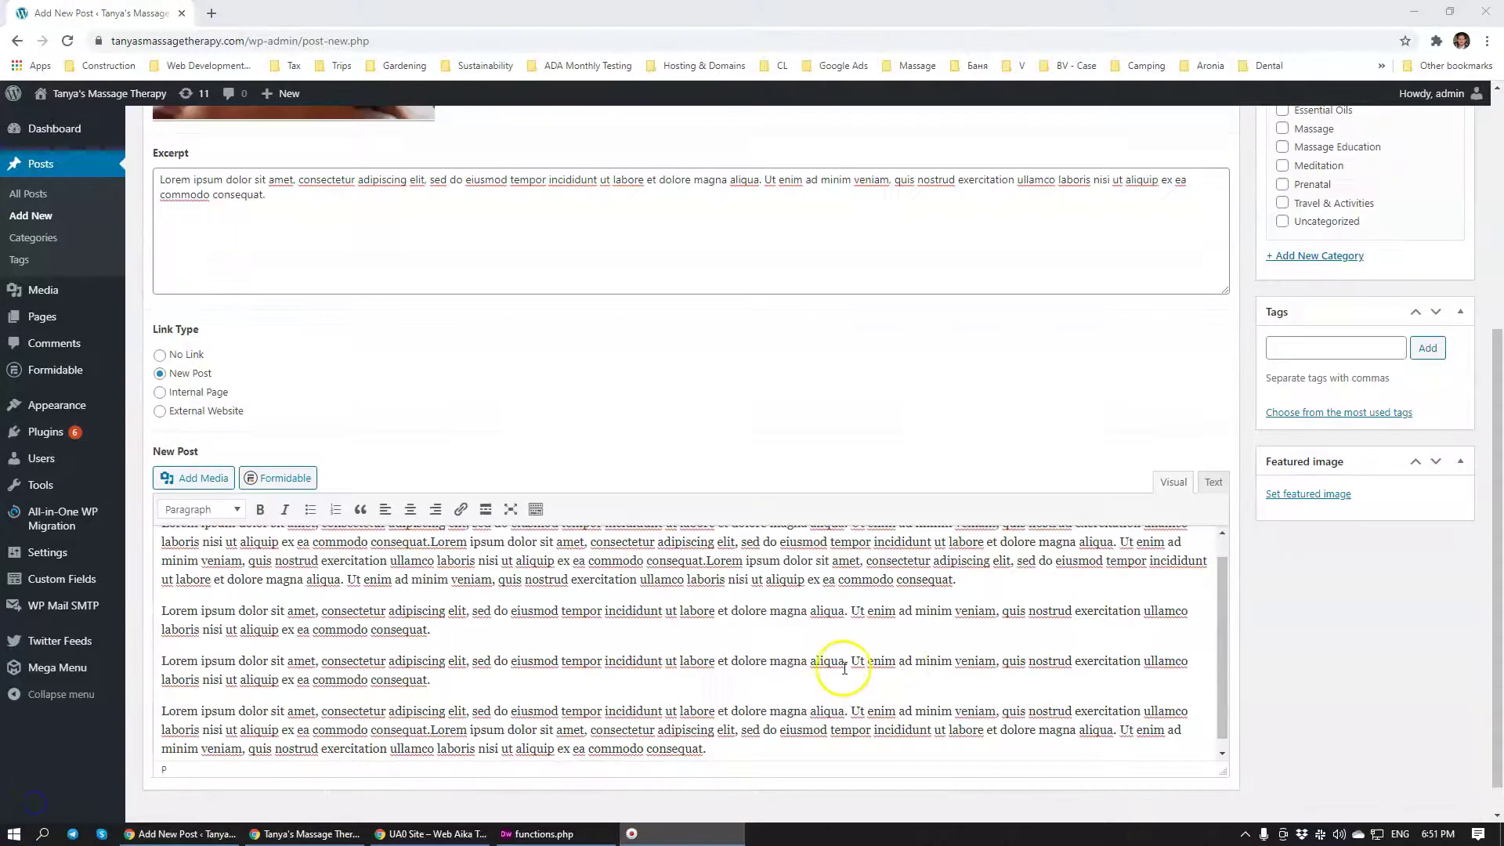
Step: Assign the Hot Stone Massage Lesson post to Massage Education, Massage and Essential Oils, and publish it
scroll(840, 663, "up", 5)
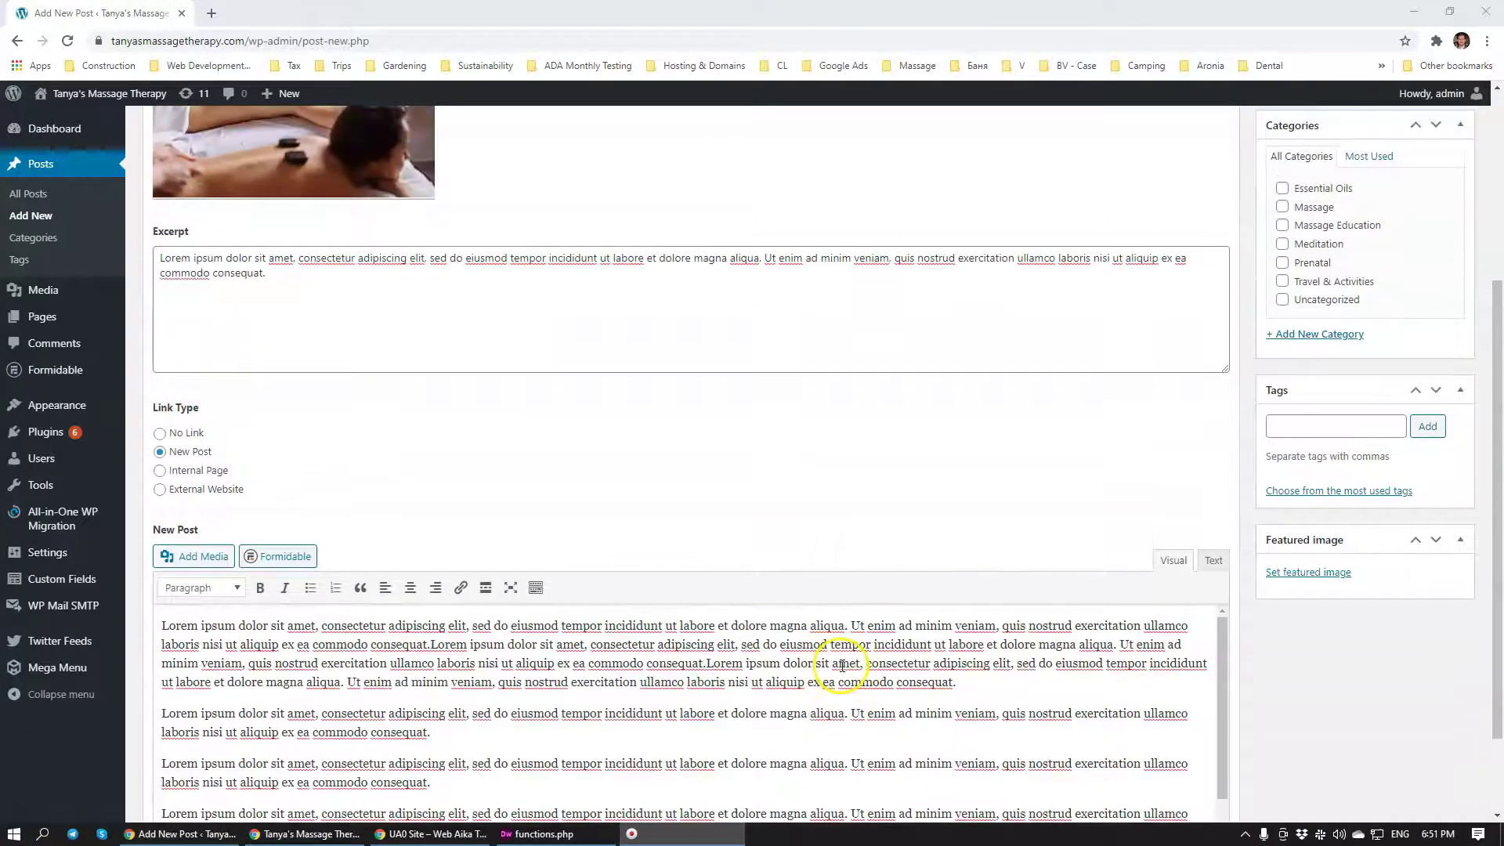
scroll(840, 663, "up", 2)
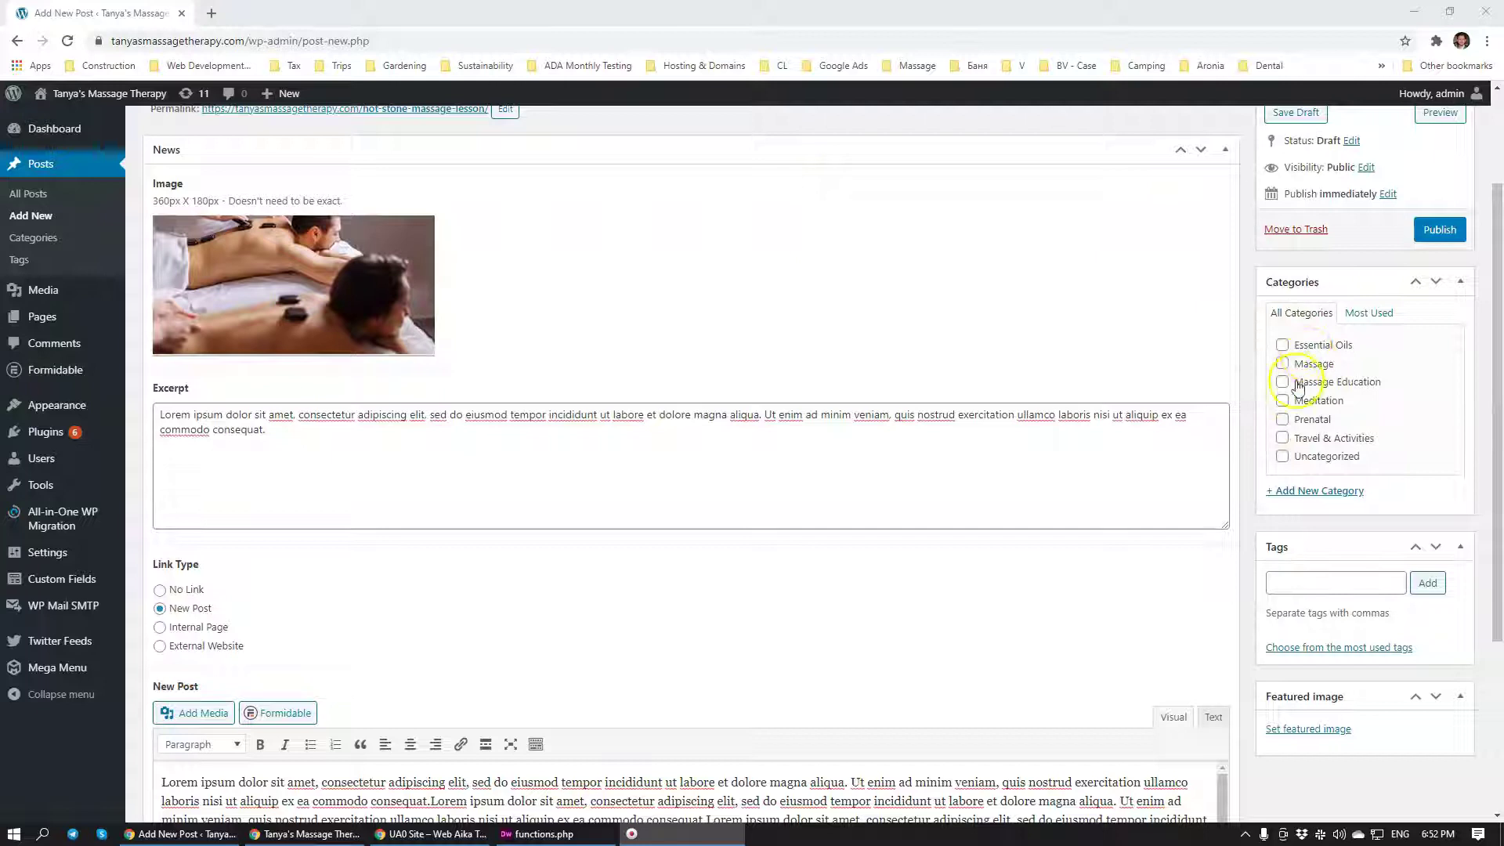
scroll(784, 333, "up", 2)
left_click_drag(167, 159, 357, 158)
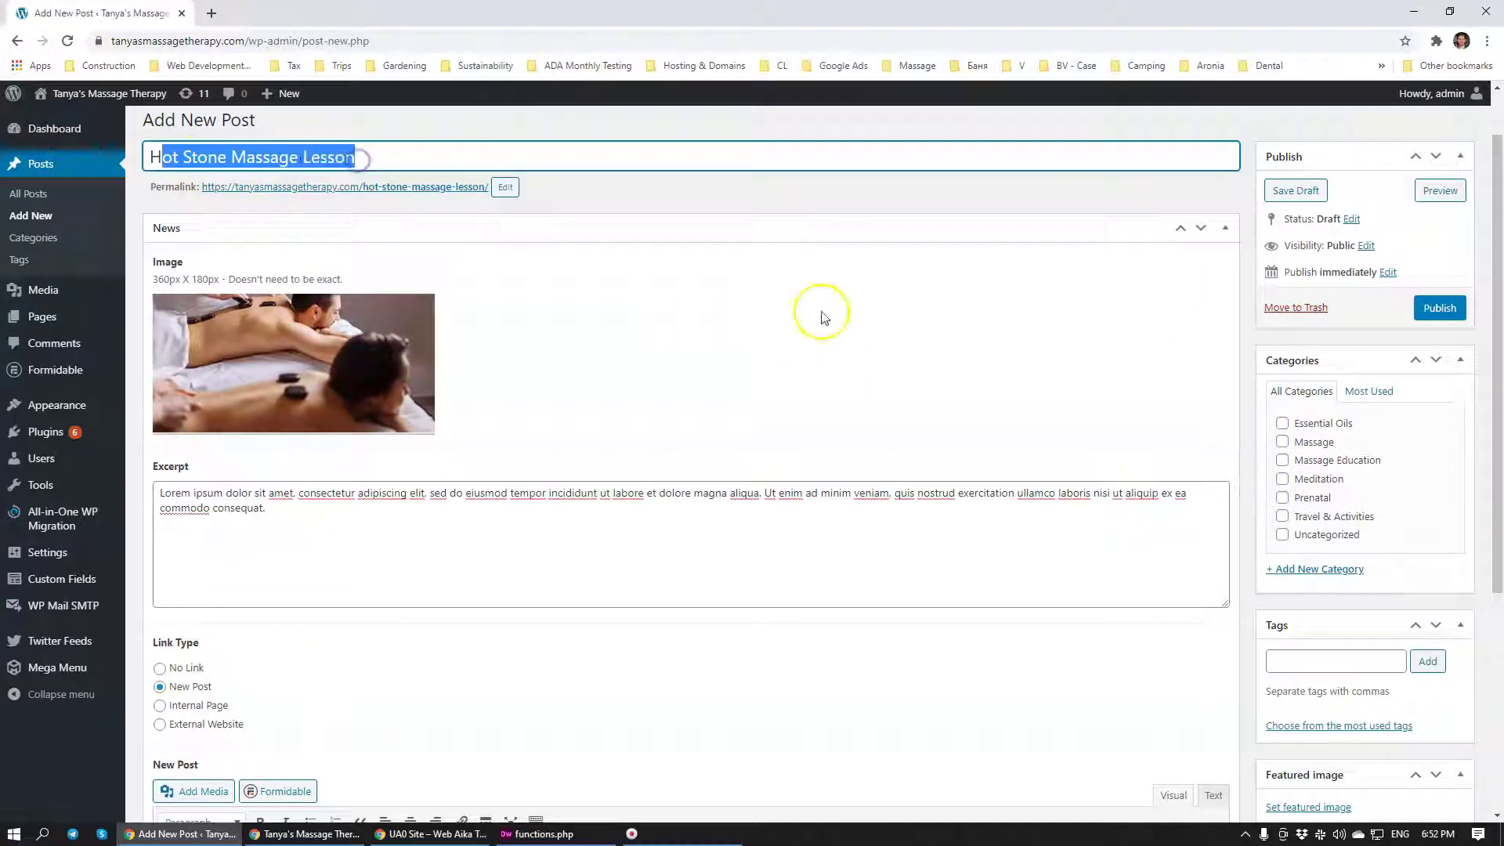
left_click(1282, 462)
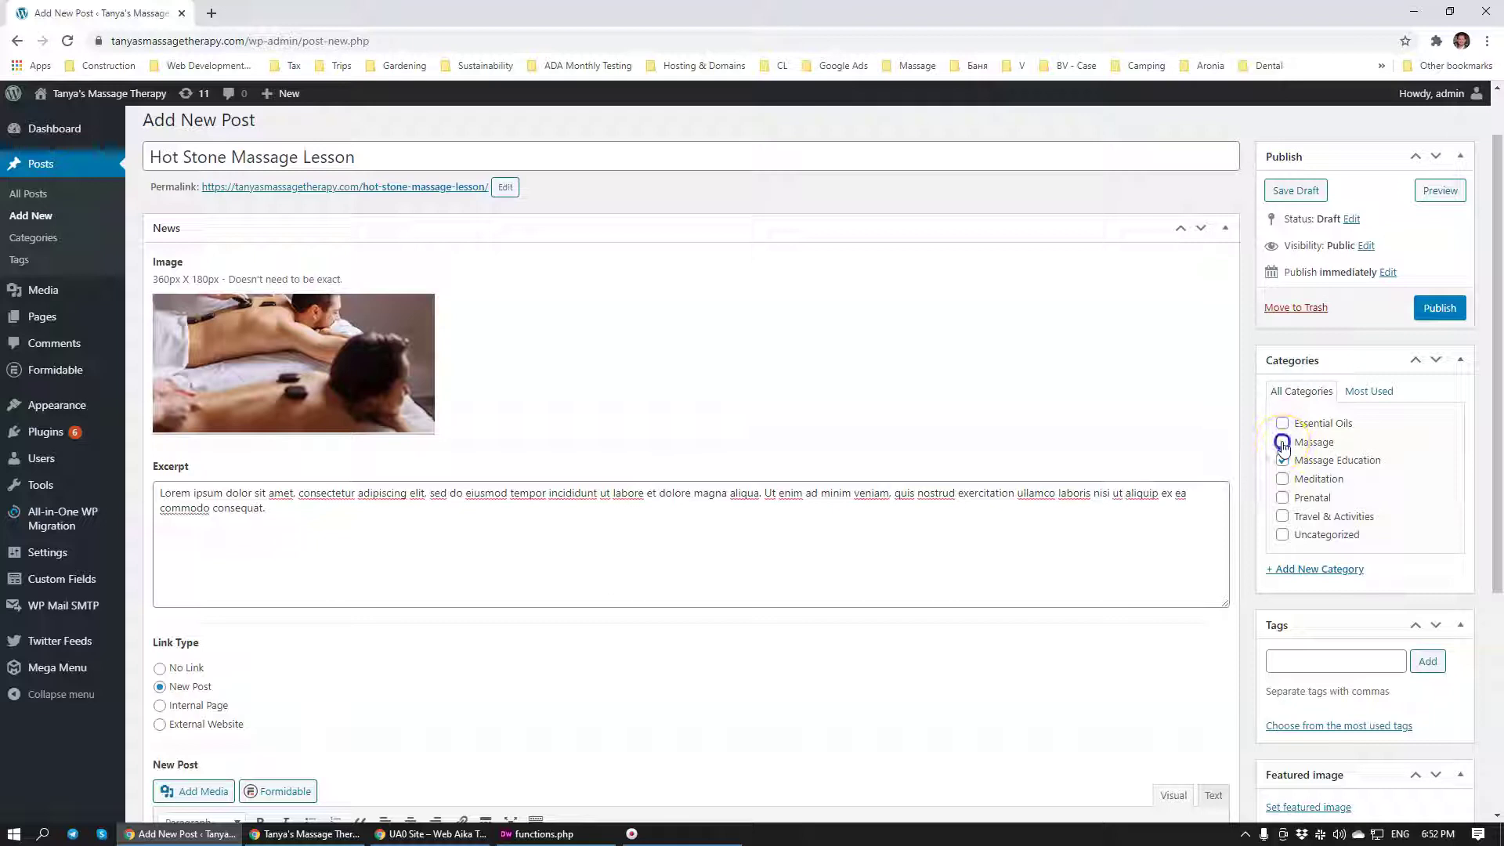
left_click(1289, 537)
left_click(1284, 425)
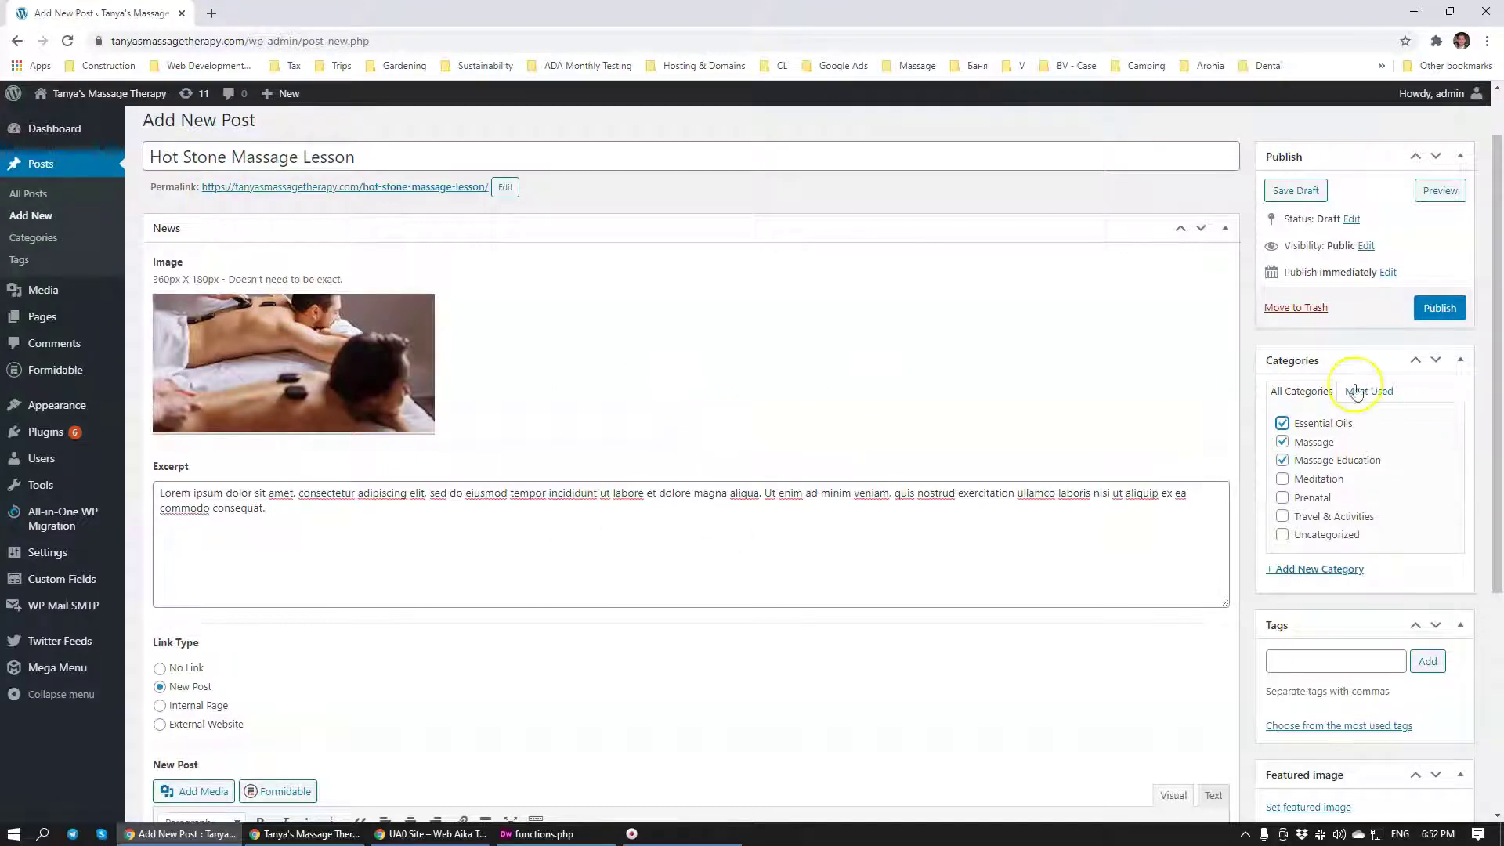
left_click(1438, 308)
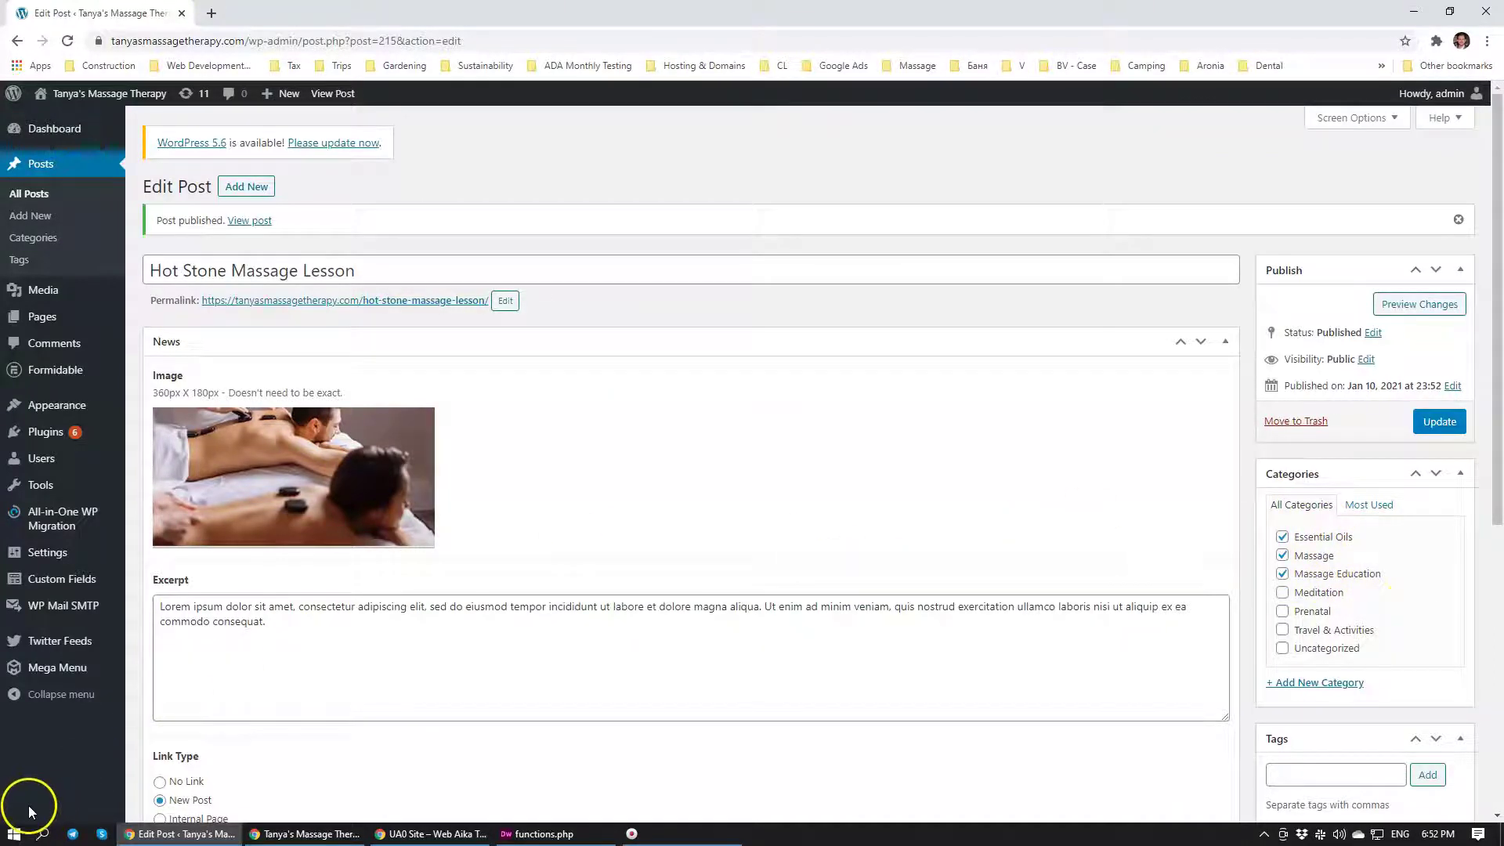
Step: Switch to the live tanyasmassagetherapy.com site, review the Latest news section and open the What is a facial? article
key("alt+Left")
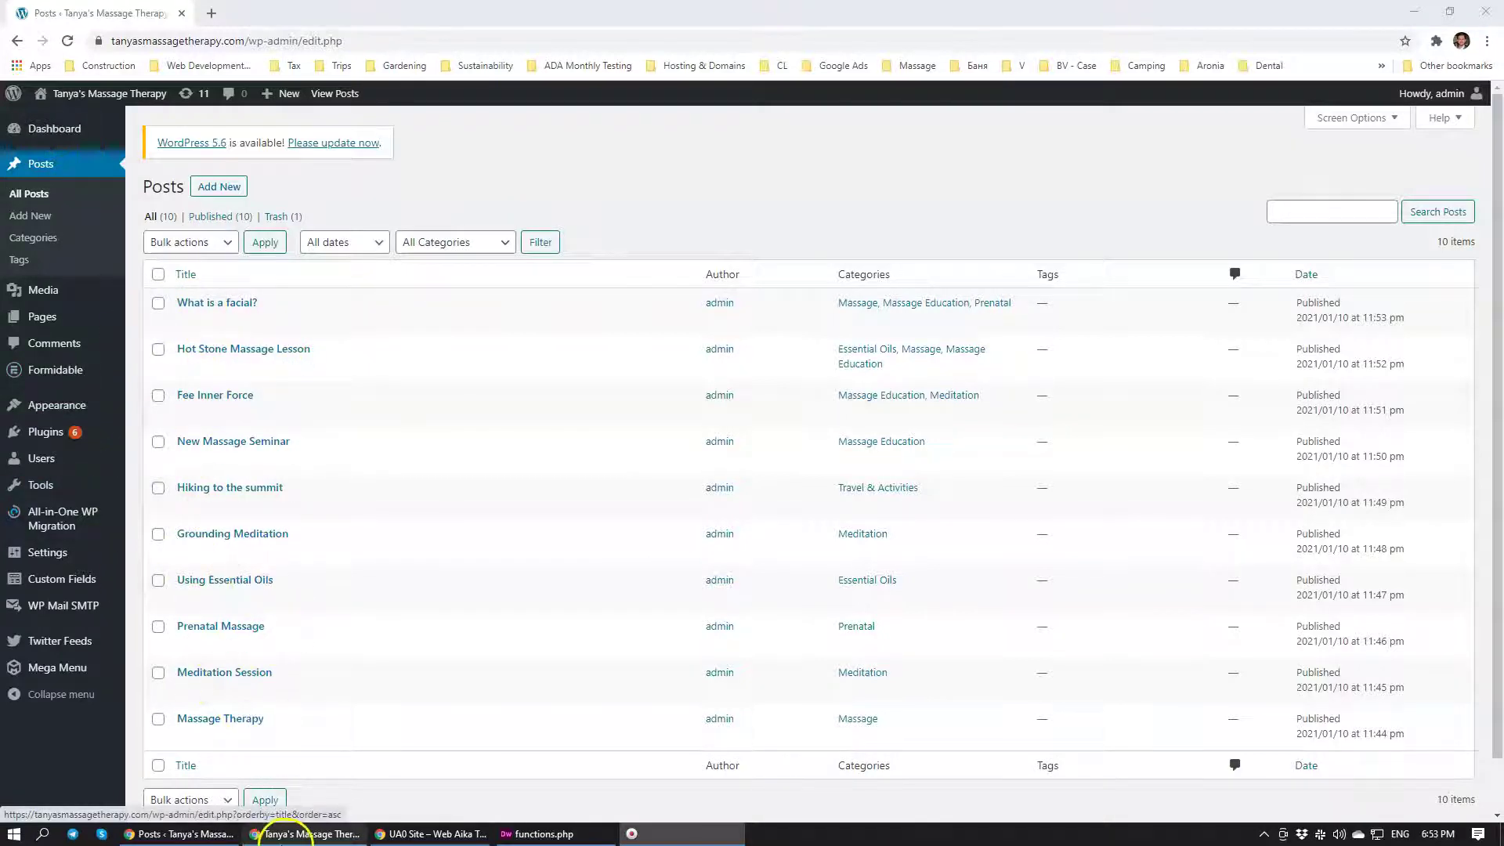
mouse_move(410, 840)
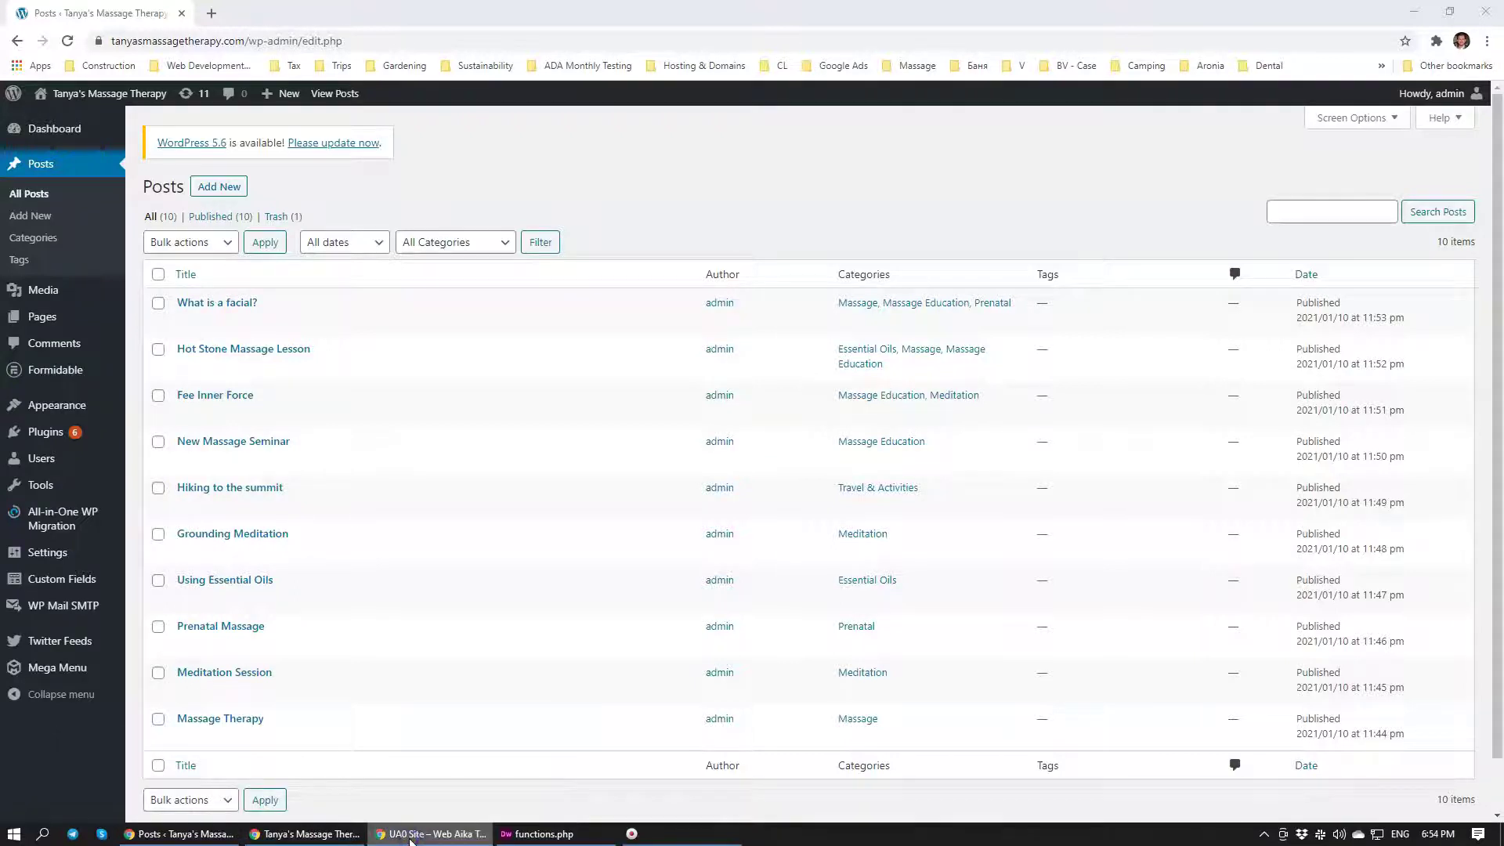
left_click(310, 835)
scroll(476, 500, "down", 5)
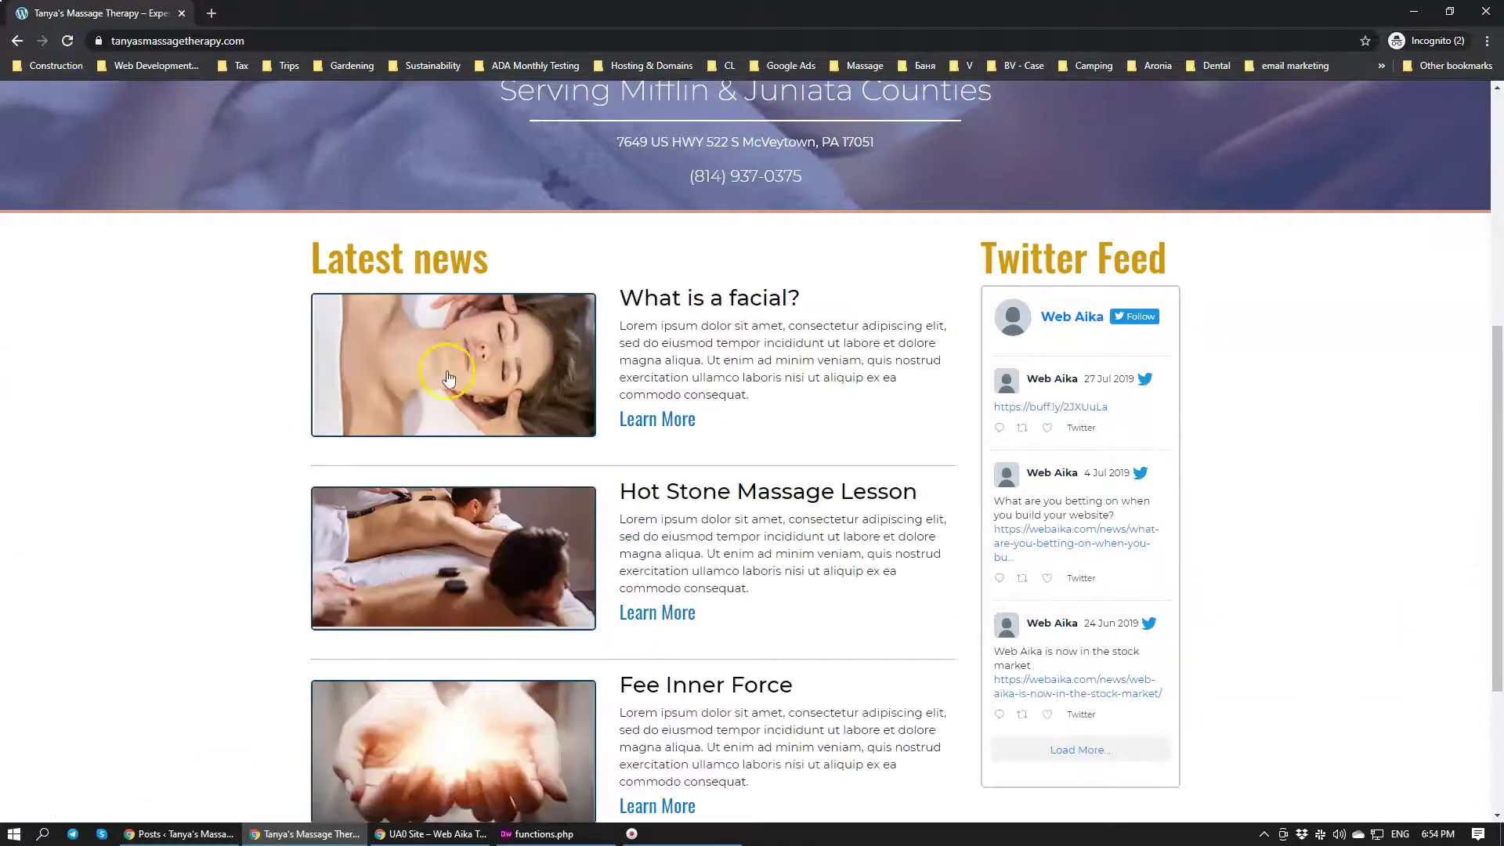
scroll(458, 388, "down", 3)
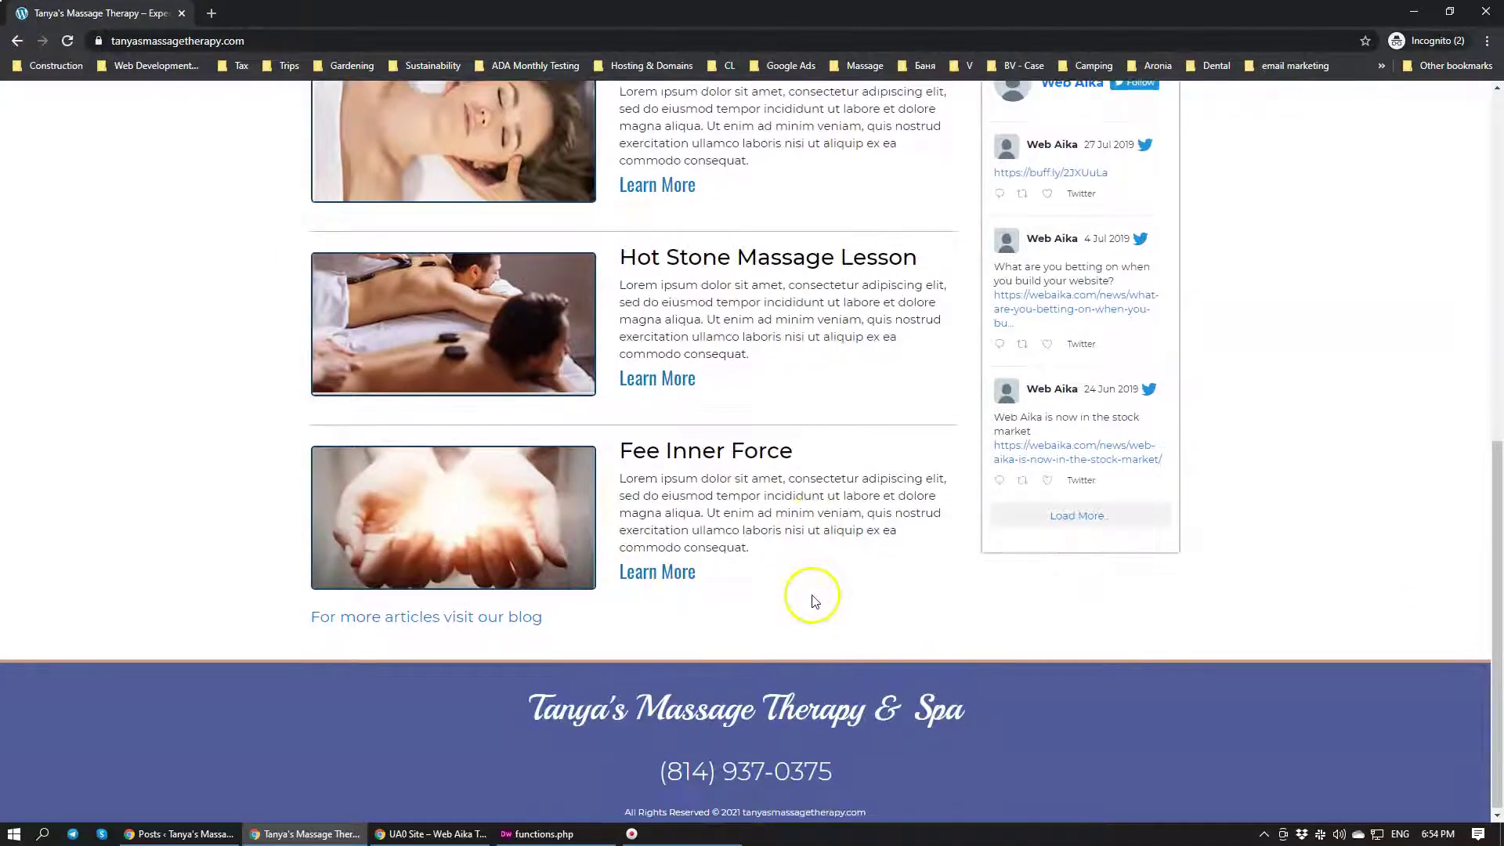
scroll(815, 611, "up", 4)
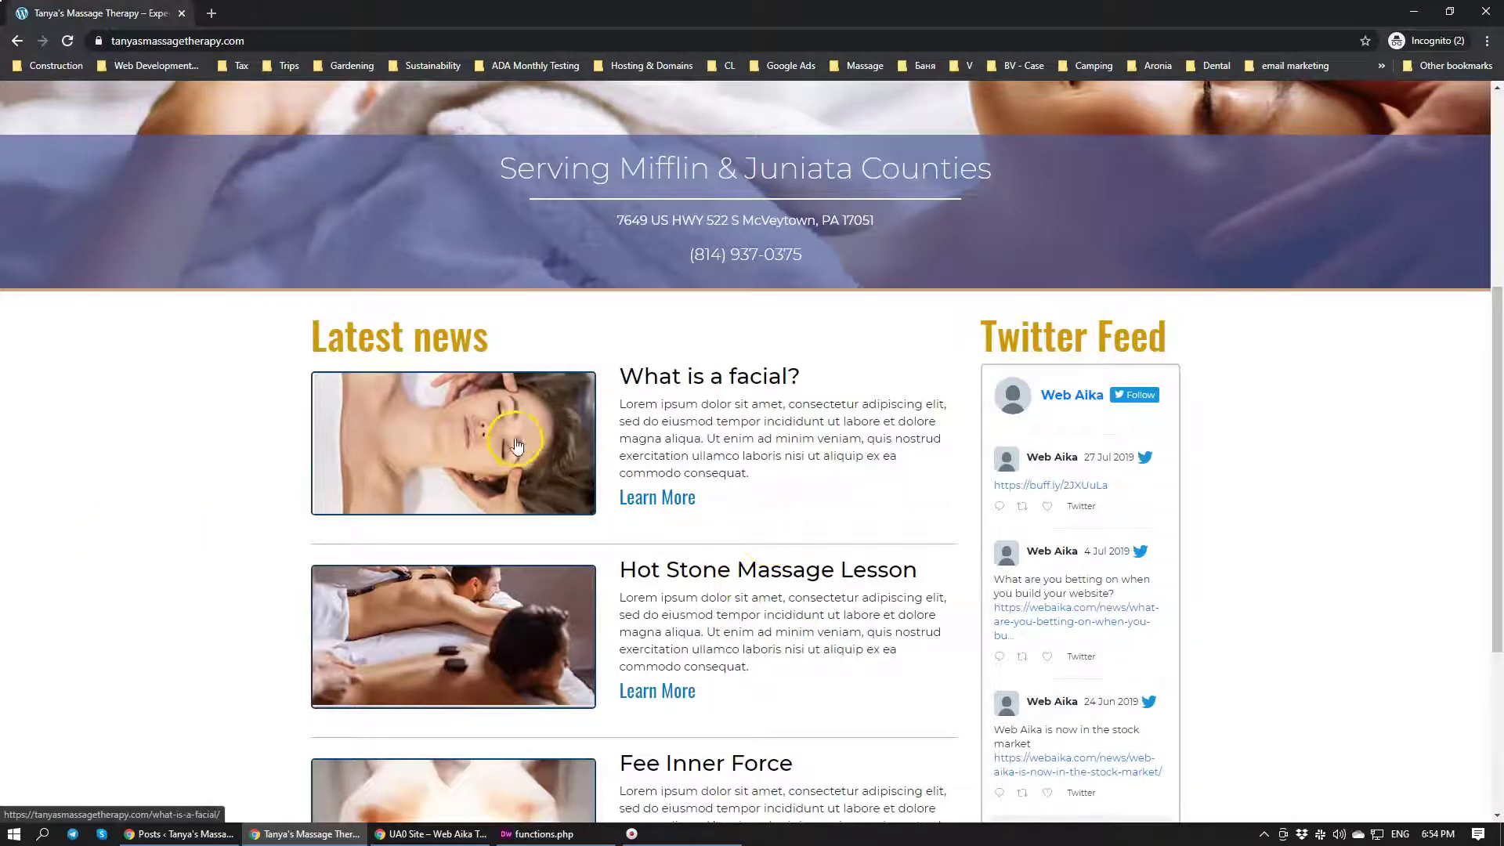
left_click(693, 374)
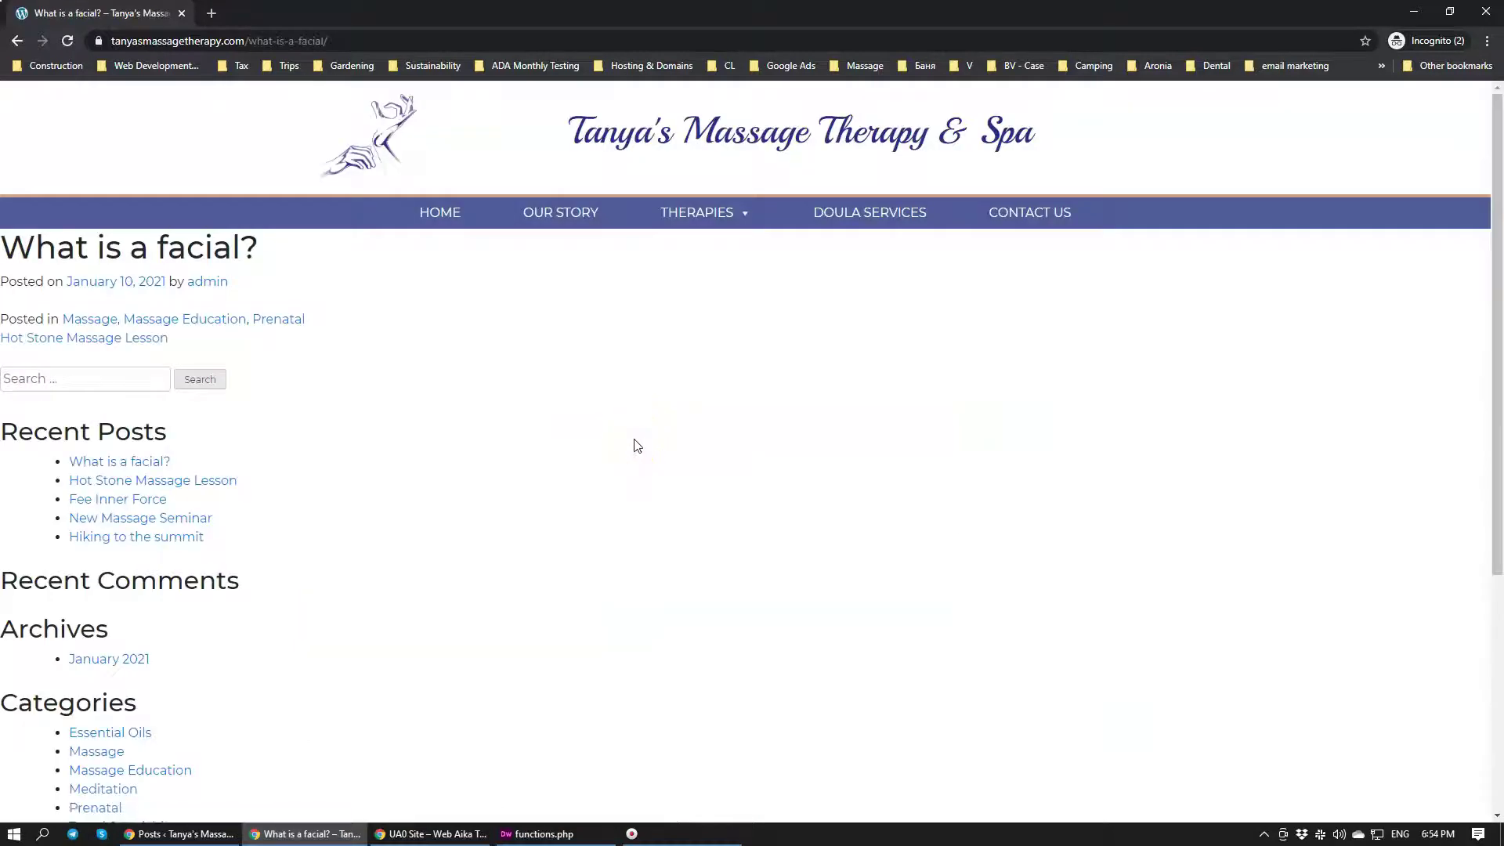
Step: Open acfboot.com in a new browser tab and log in to the site
left_click(184, 834)
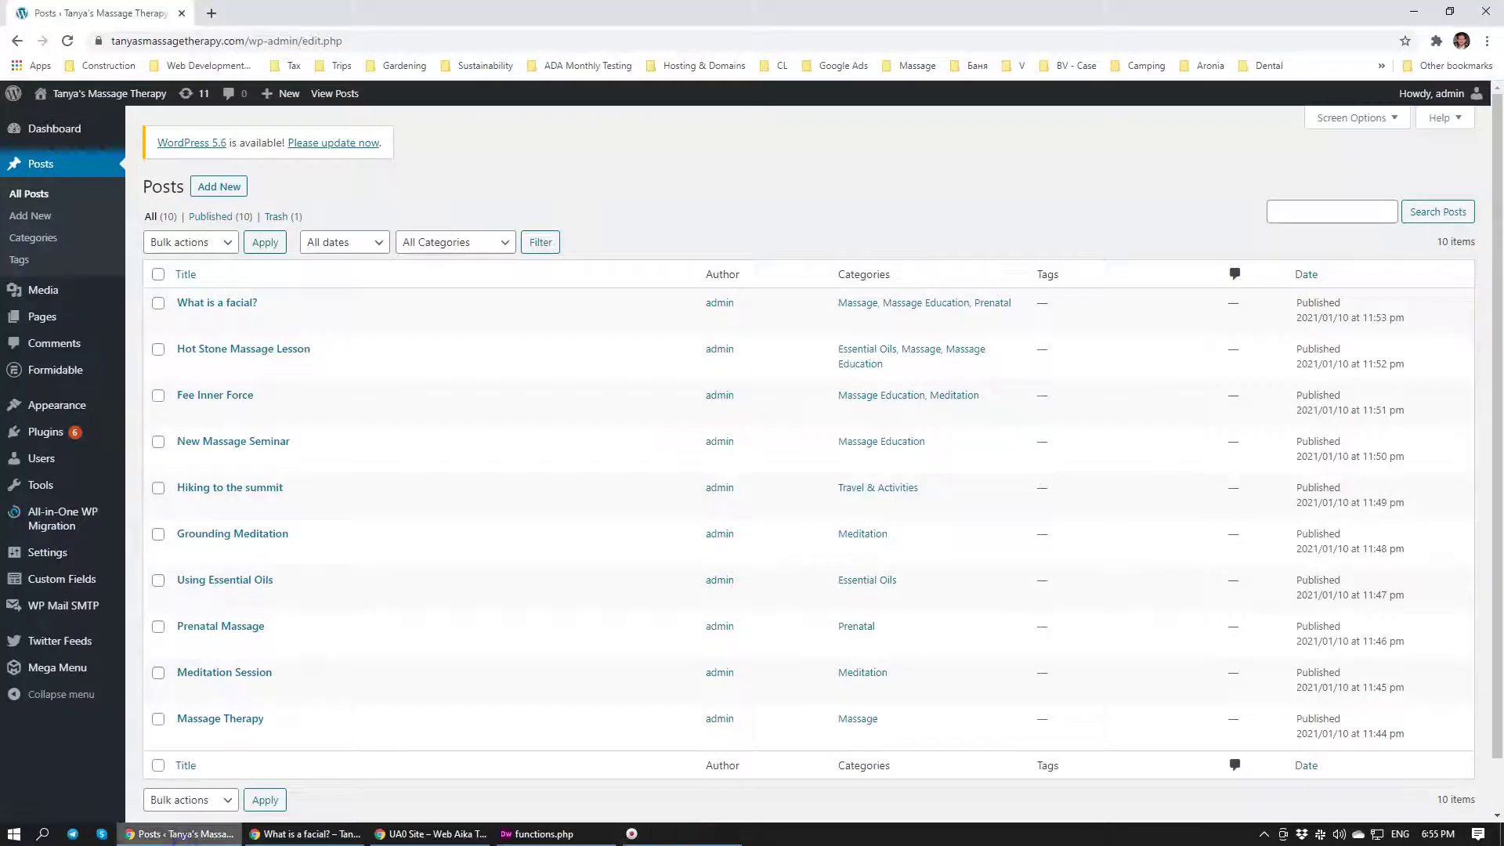
left_click(223, 12)
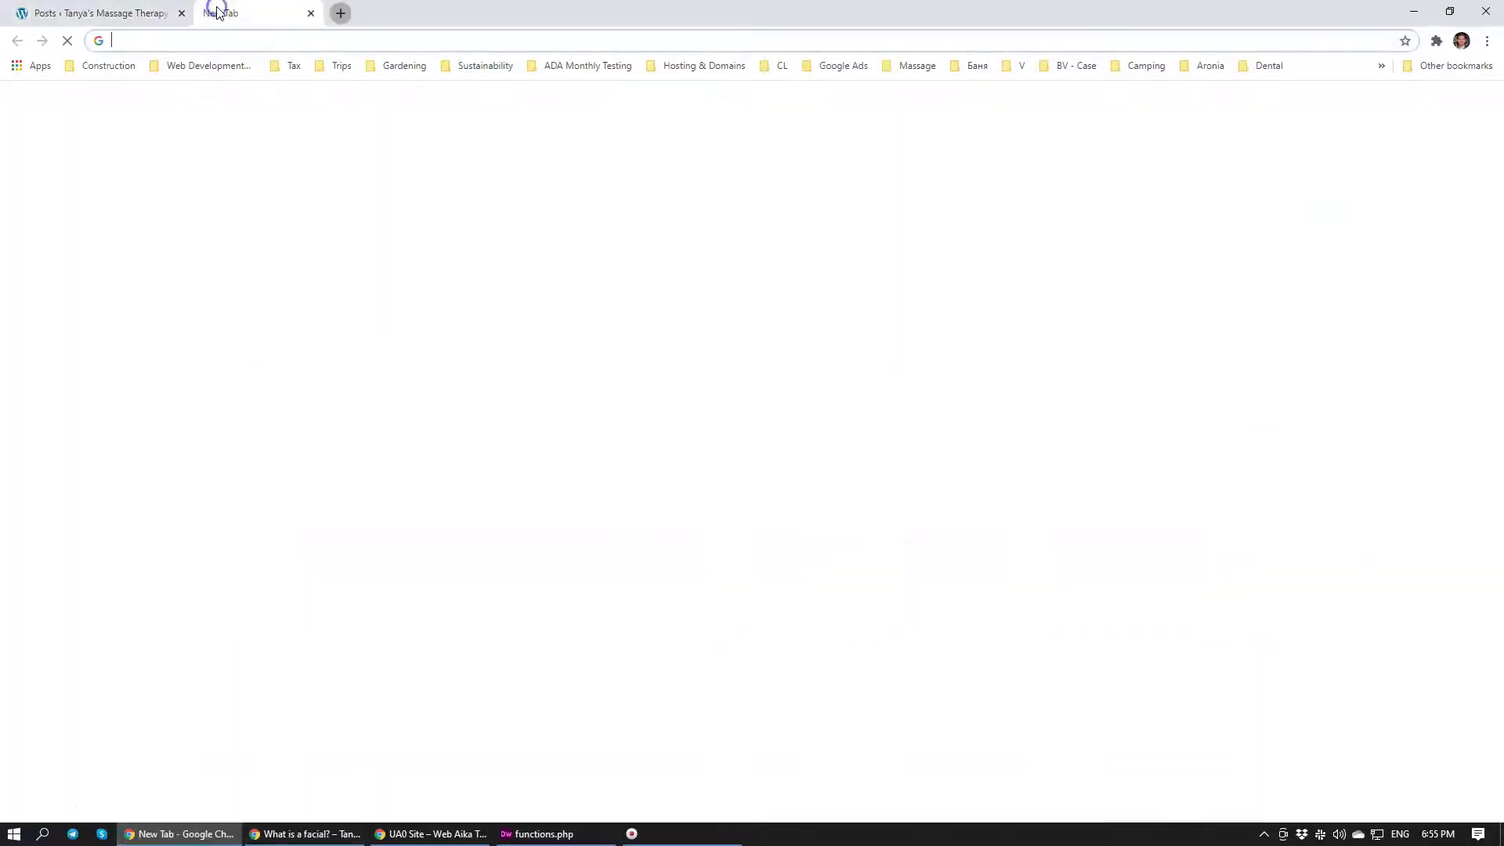
type("ac")
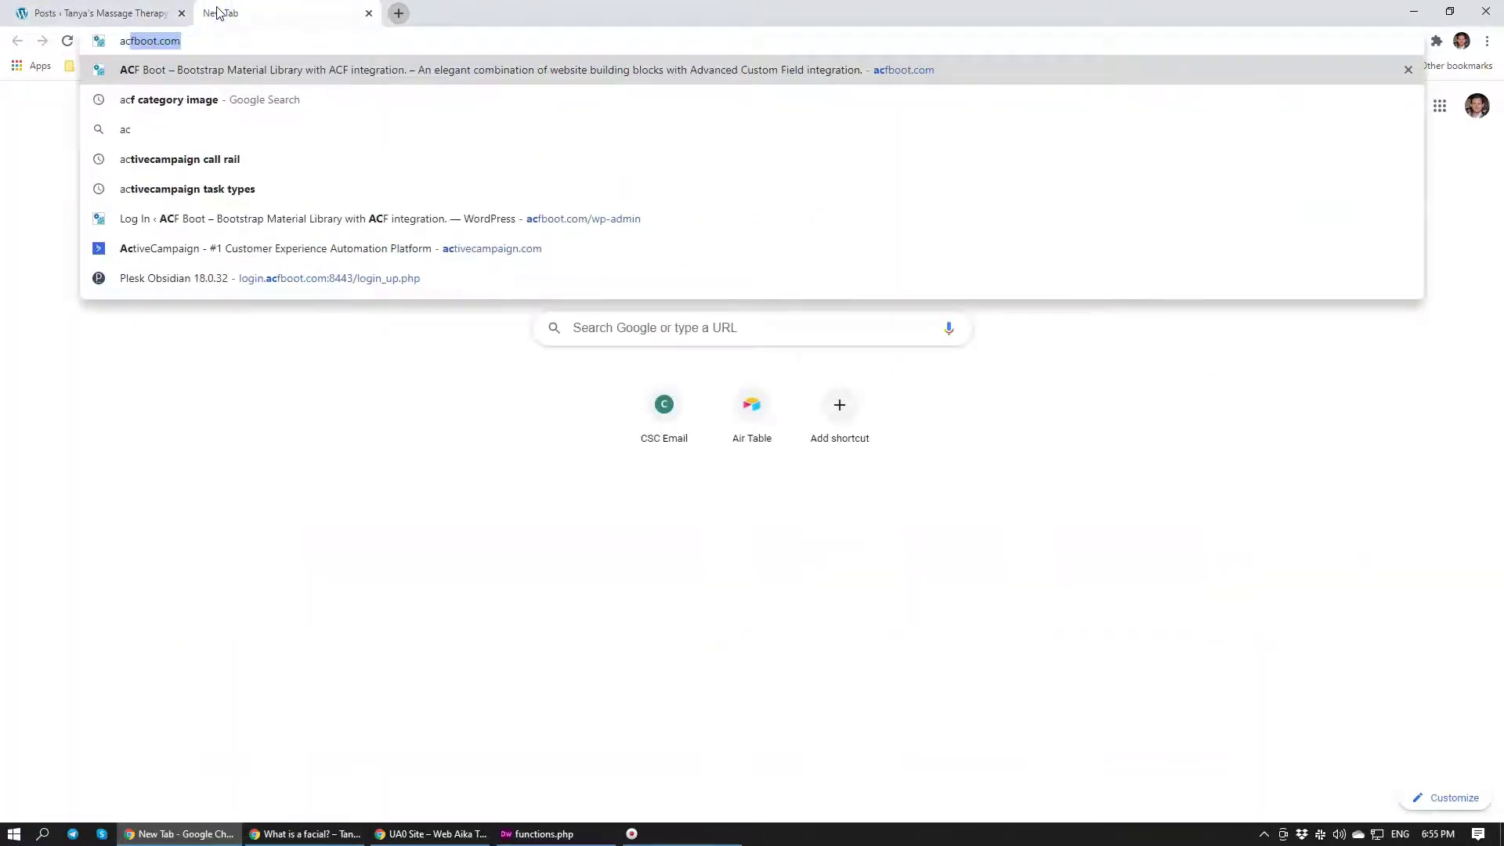
key("Right")
key("Return")
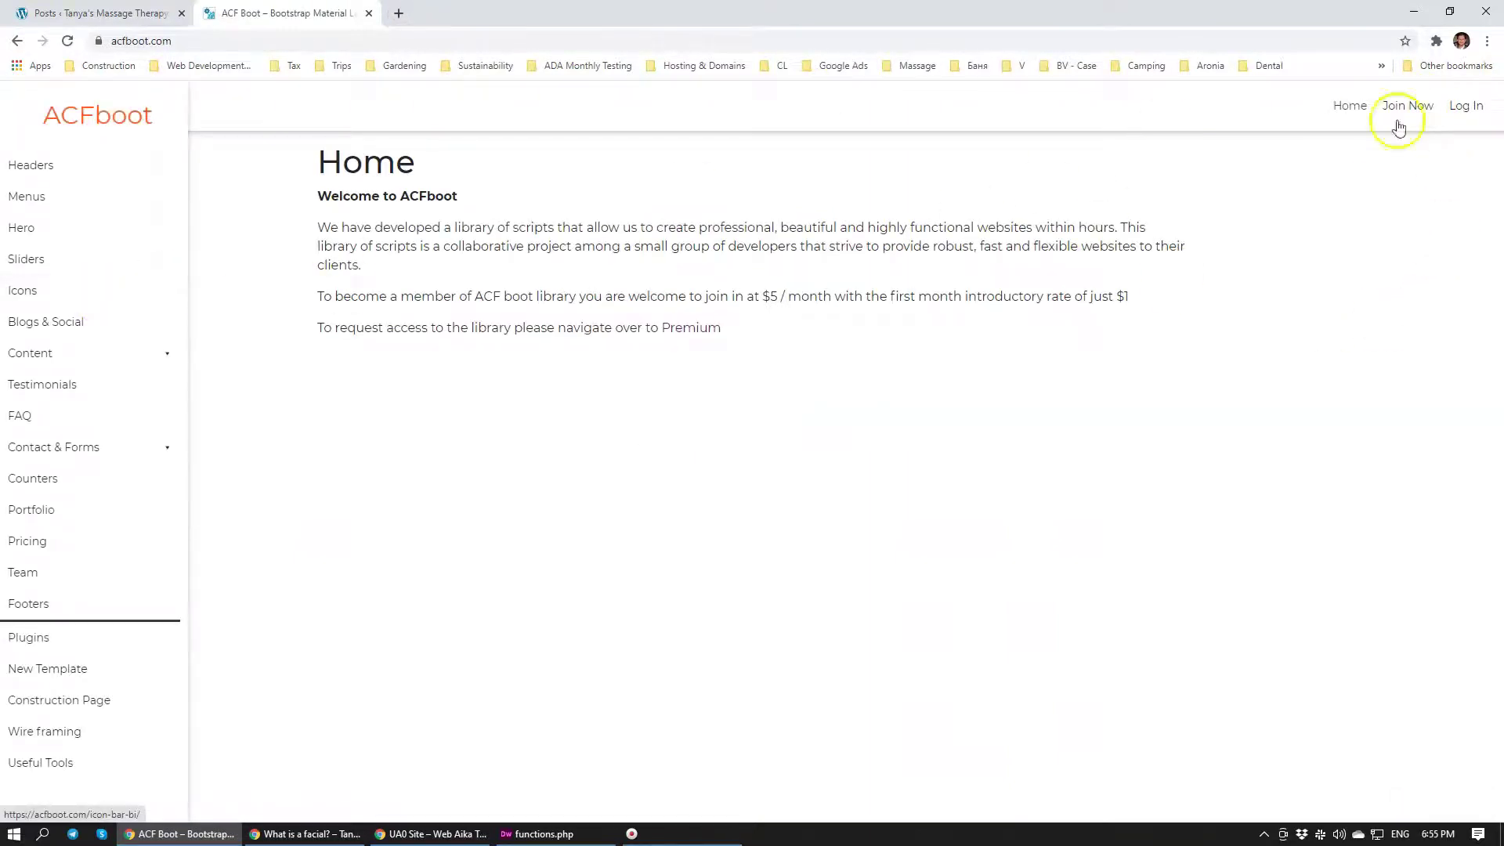
left_click(1464, 107)
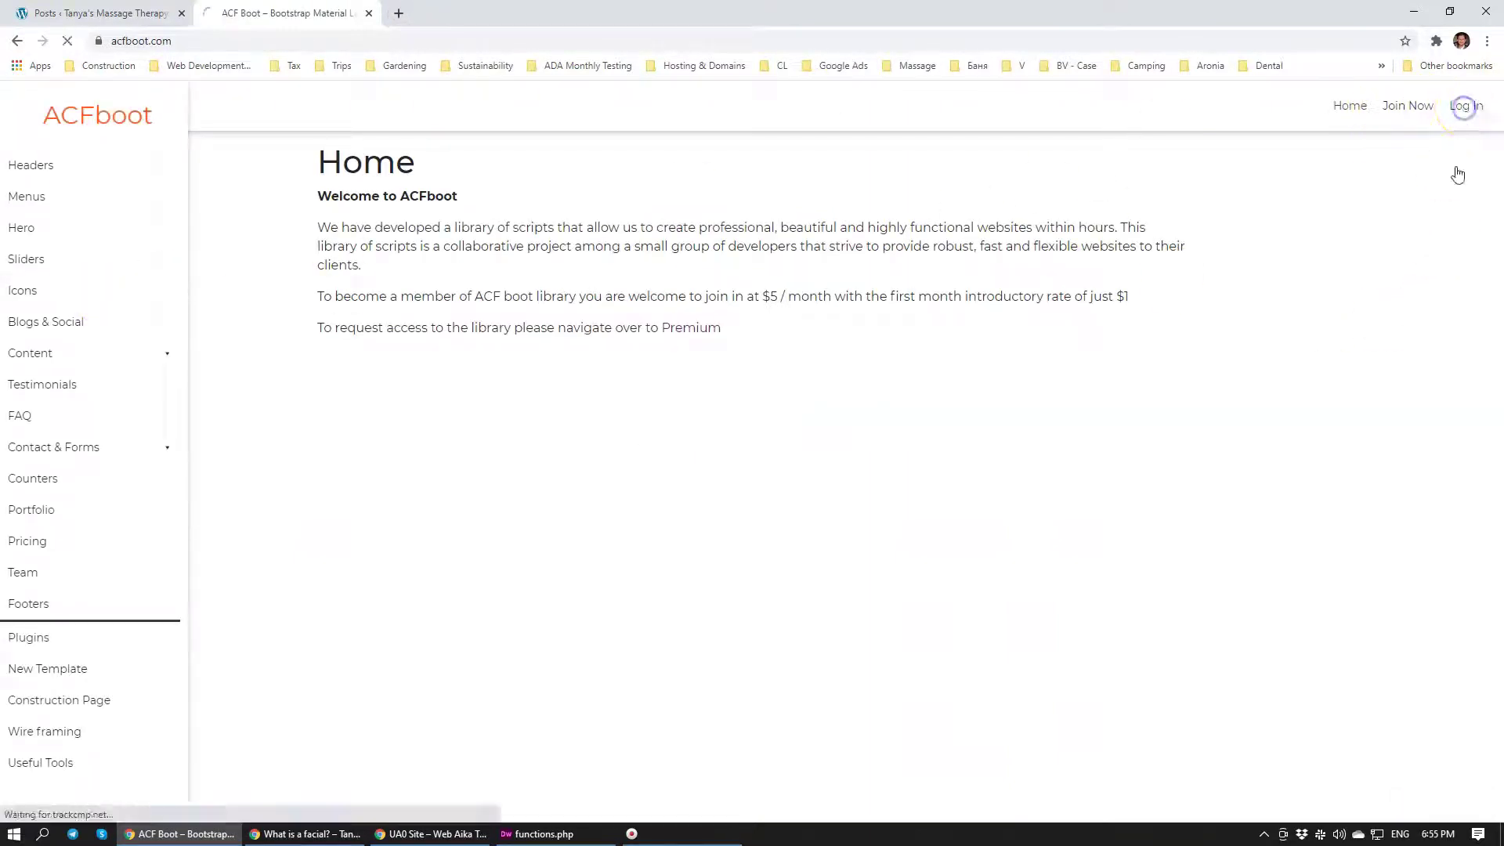
left_click(357, 391)
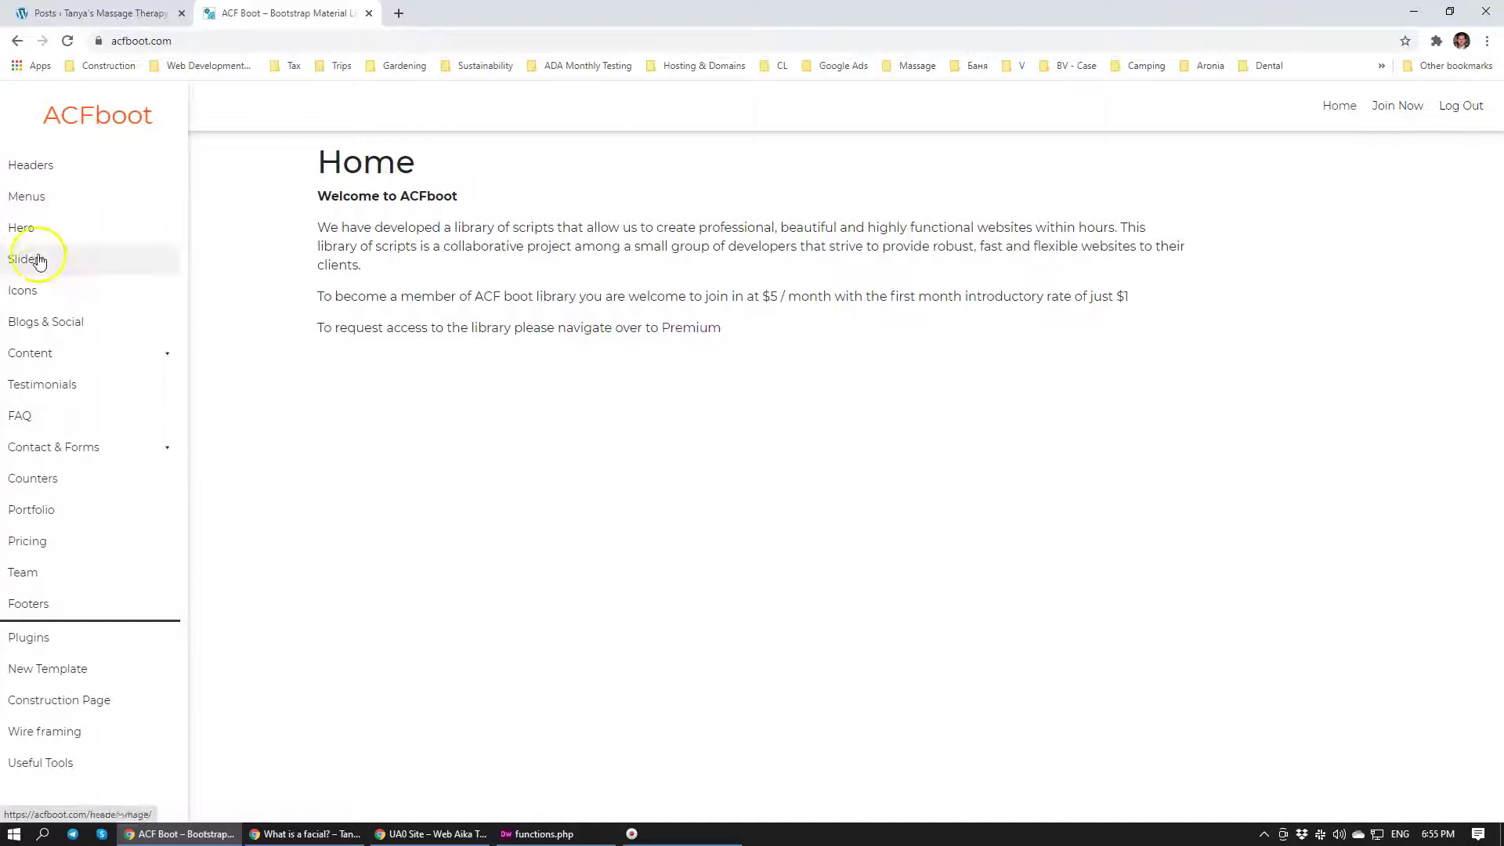
Step: Open the Blogs & Social section of the library and expand the code of the BL0 block
left_click(35, 322)
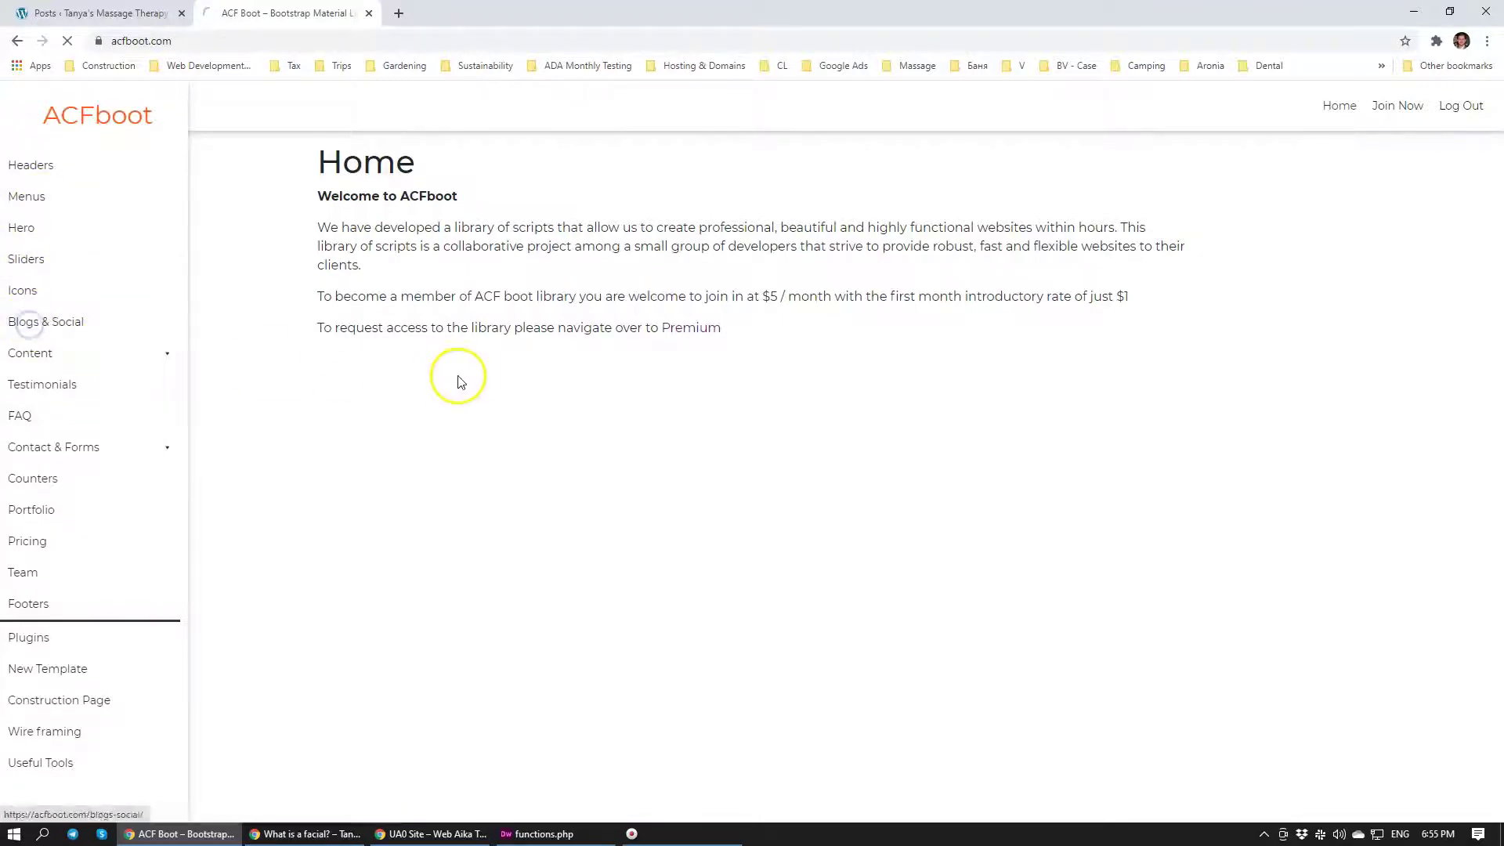
left_click(384, 673)
scroll(699, 538, "down", 5)
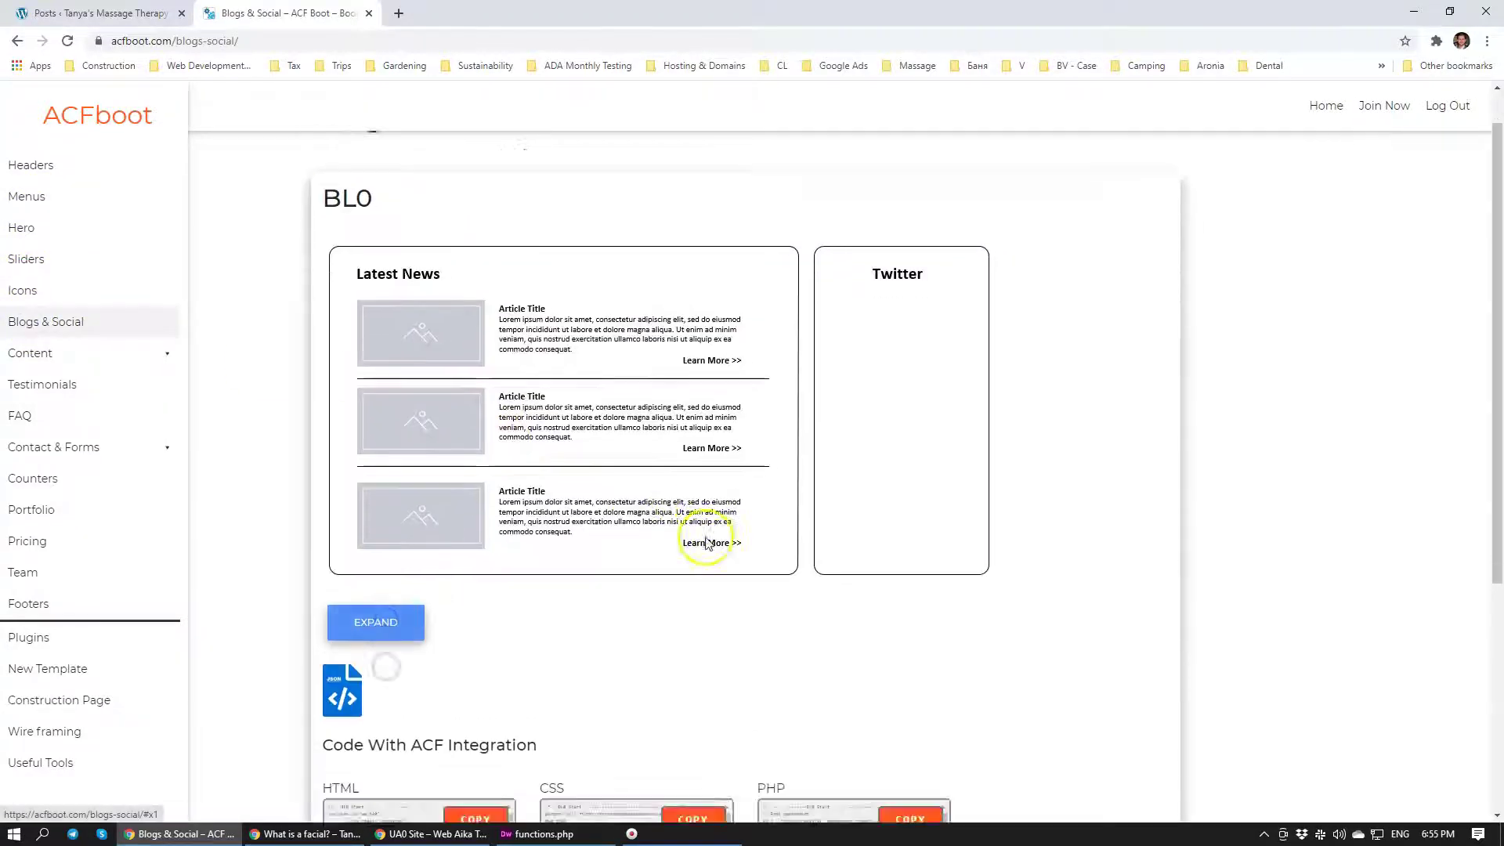
Step: Check the BL0 install instructions, extract the bl0_files archive onto the desktop and open the extracted folder
scroll(726, 513, "down", 2)
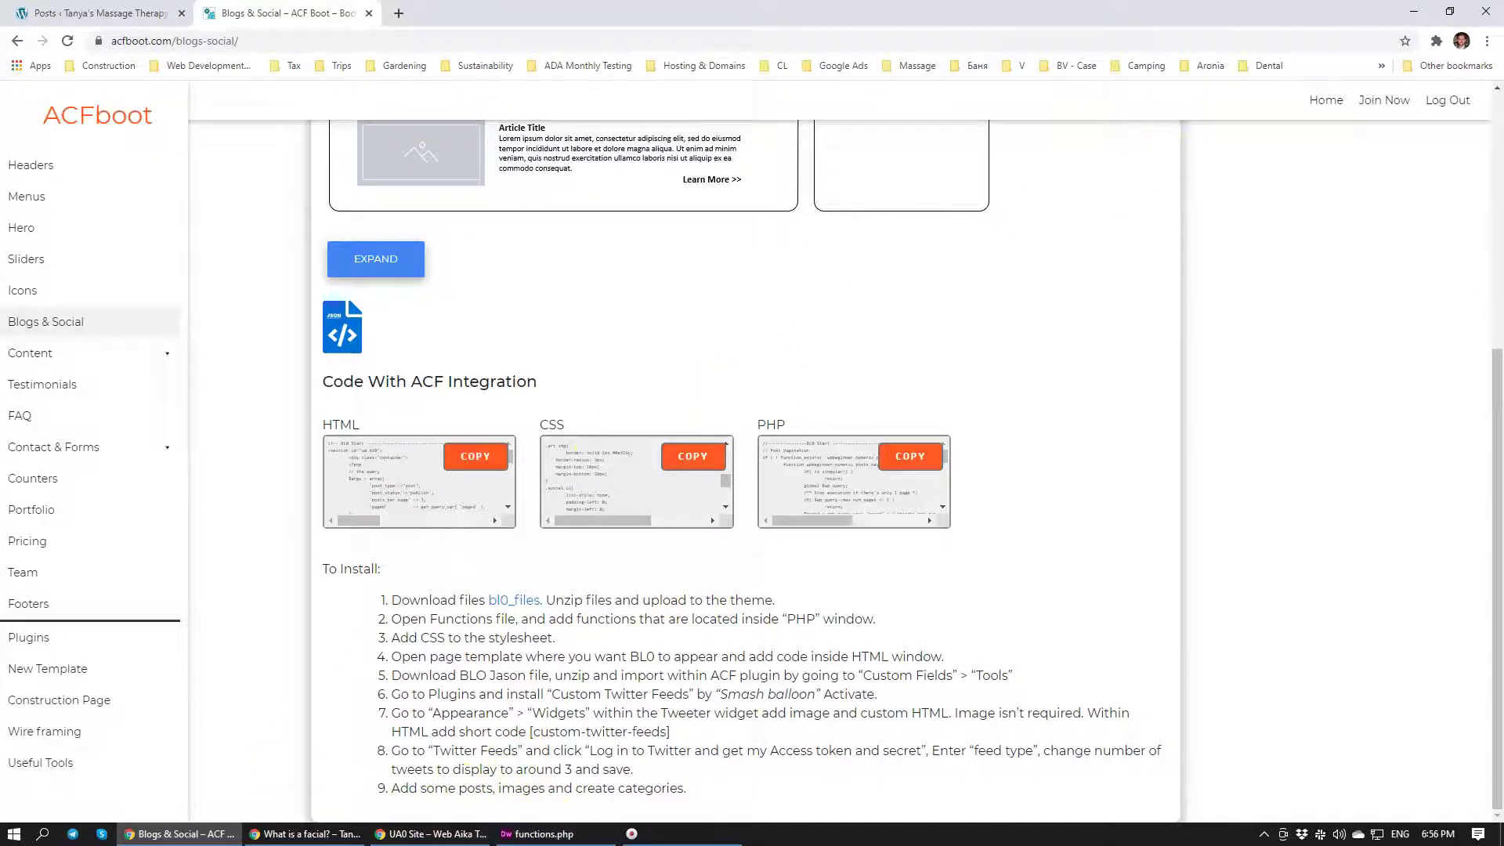
left_click(1414, 11)
left_click(1415, 11)
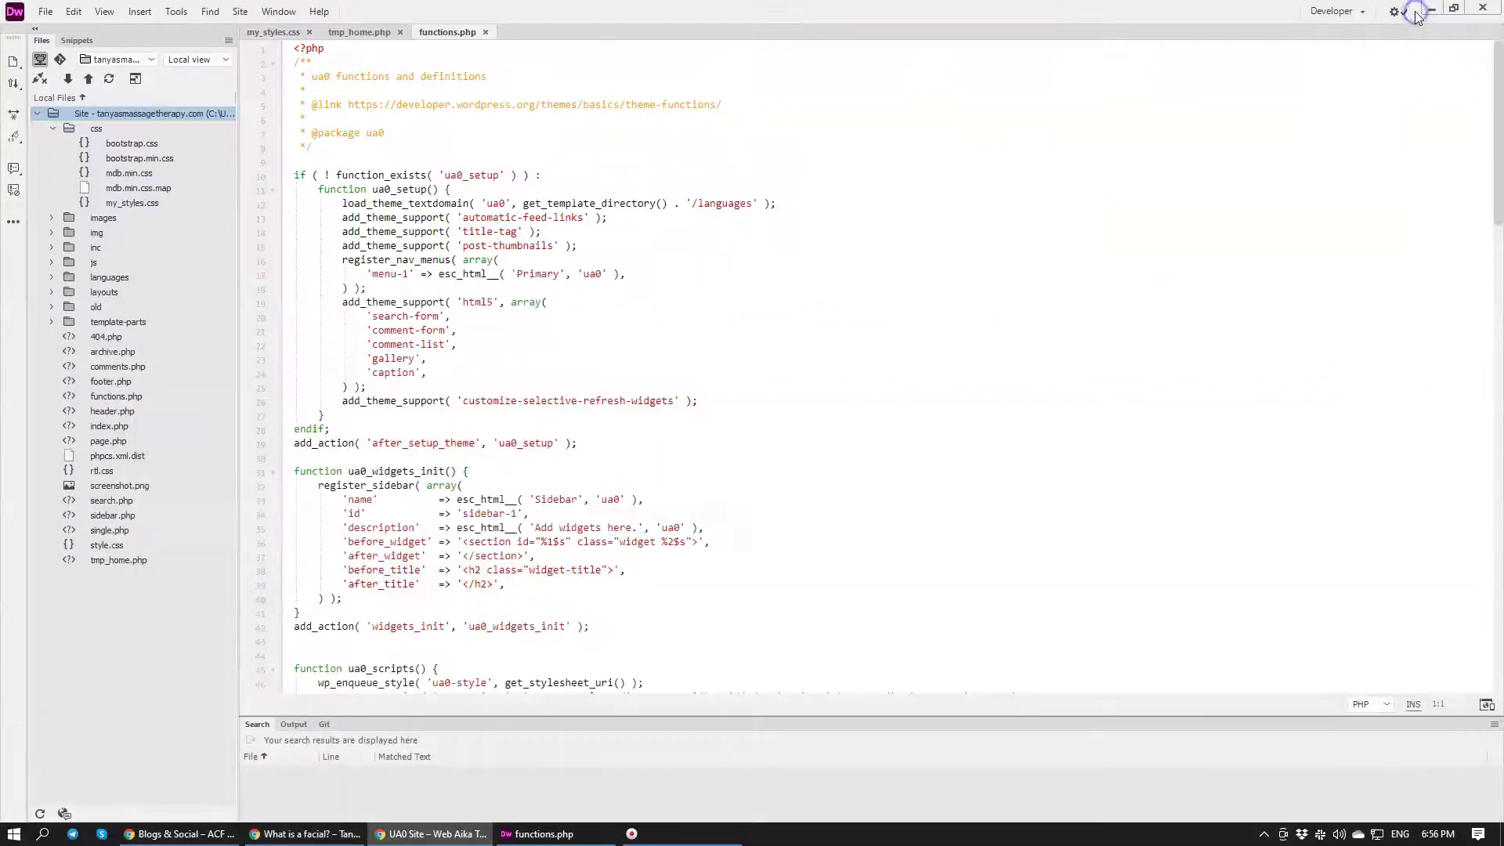
left_click(1432, 9)
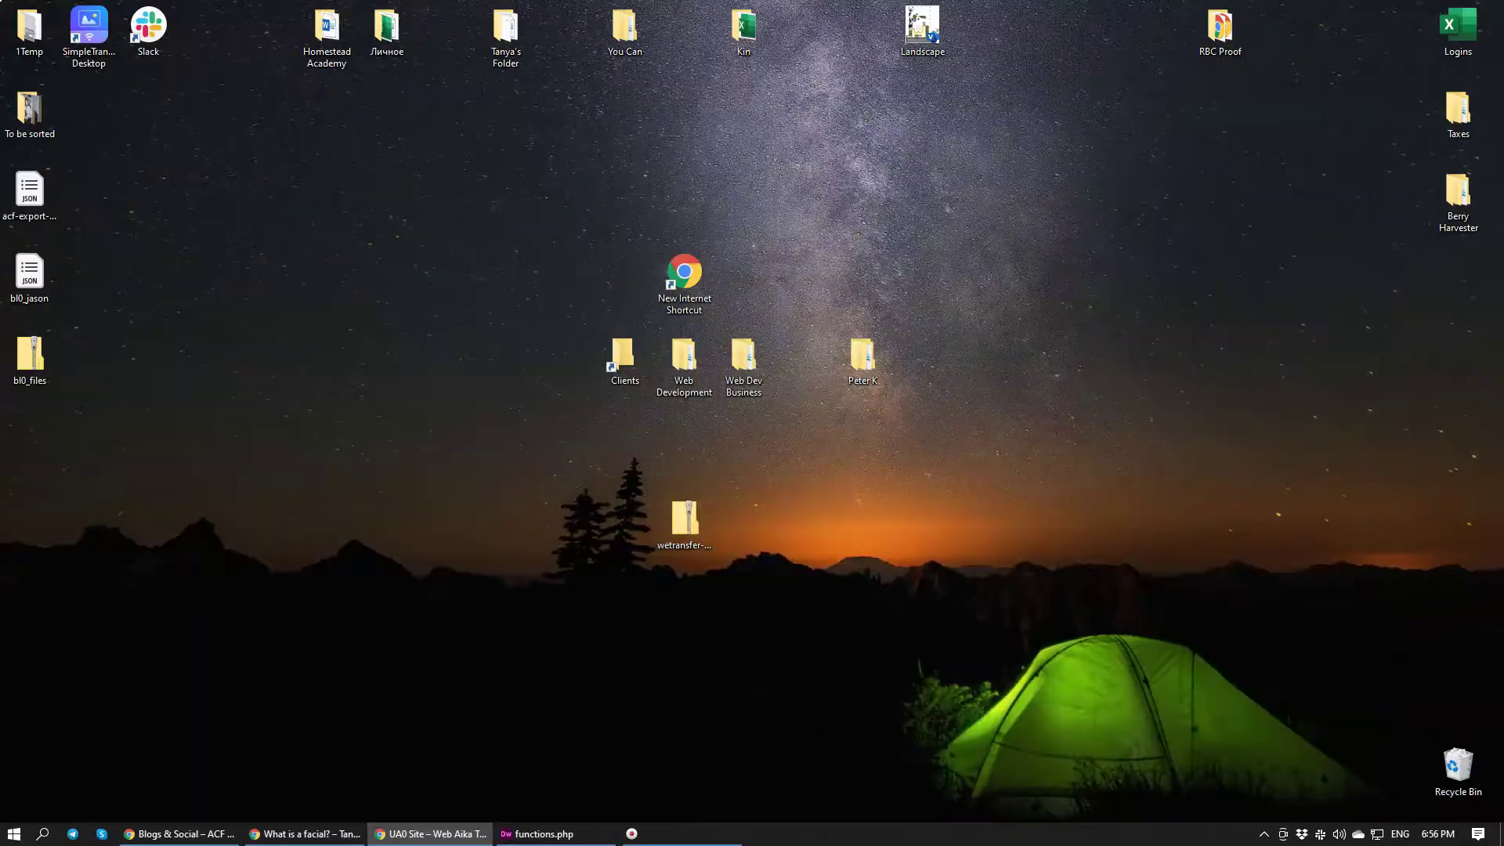
left_click_drag(30, 361, 392, 525)
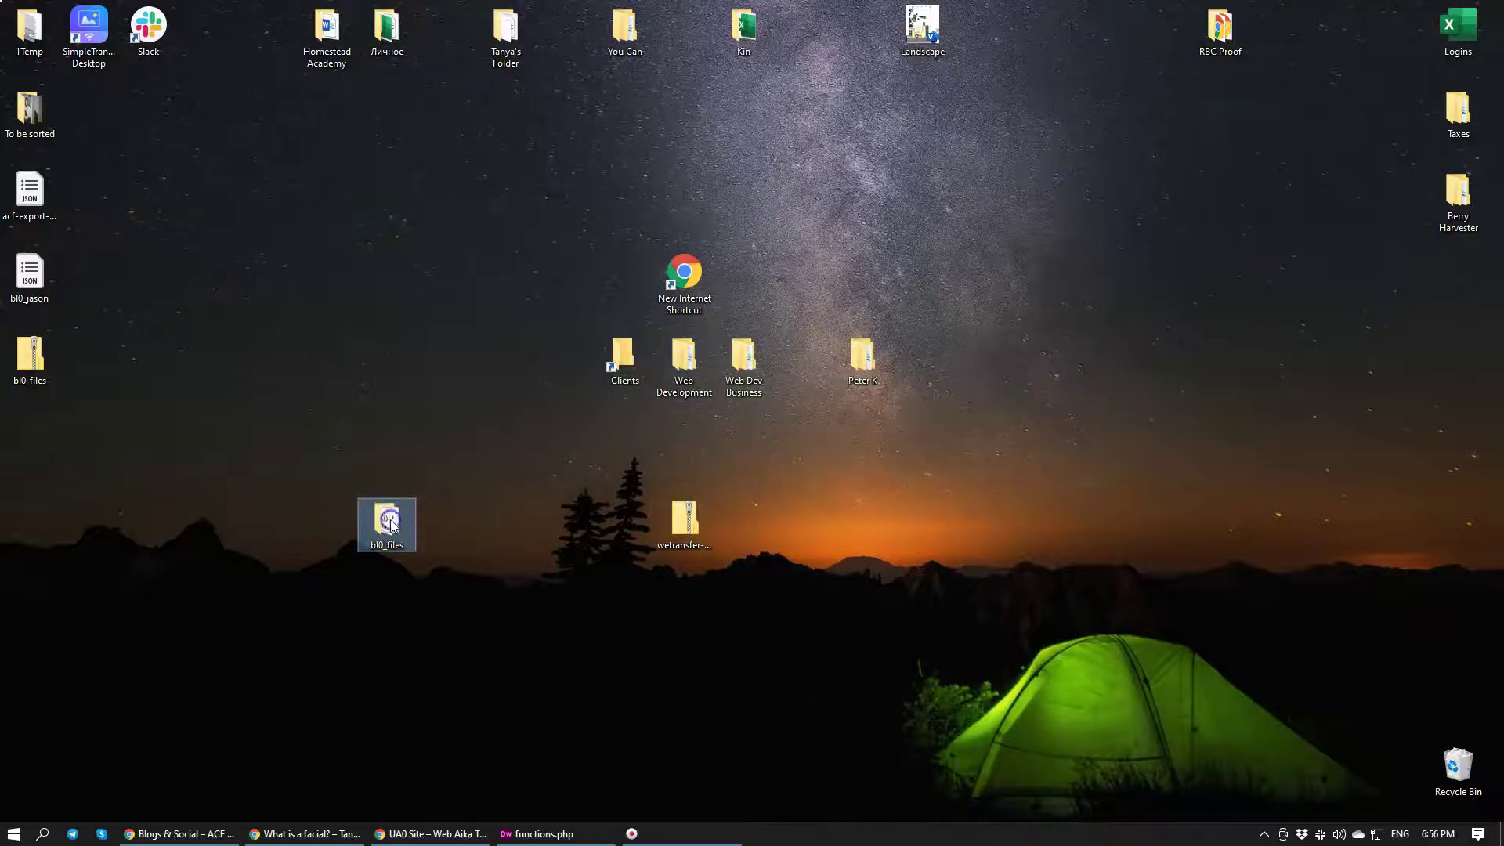
double_click(392, 524)
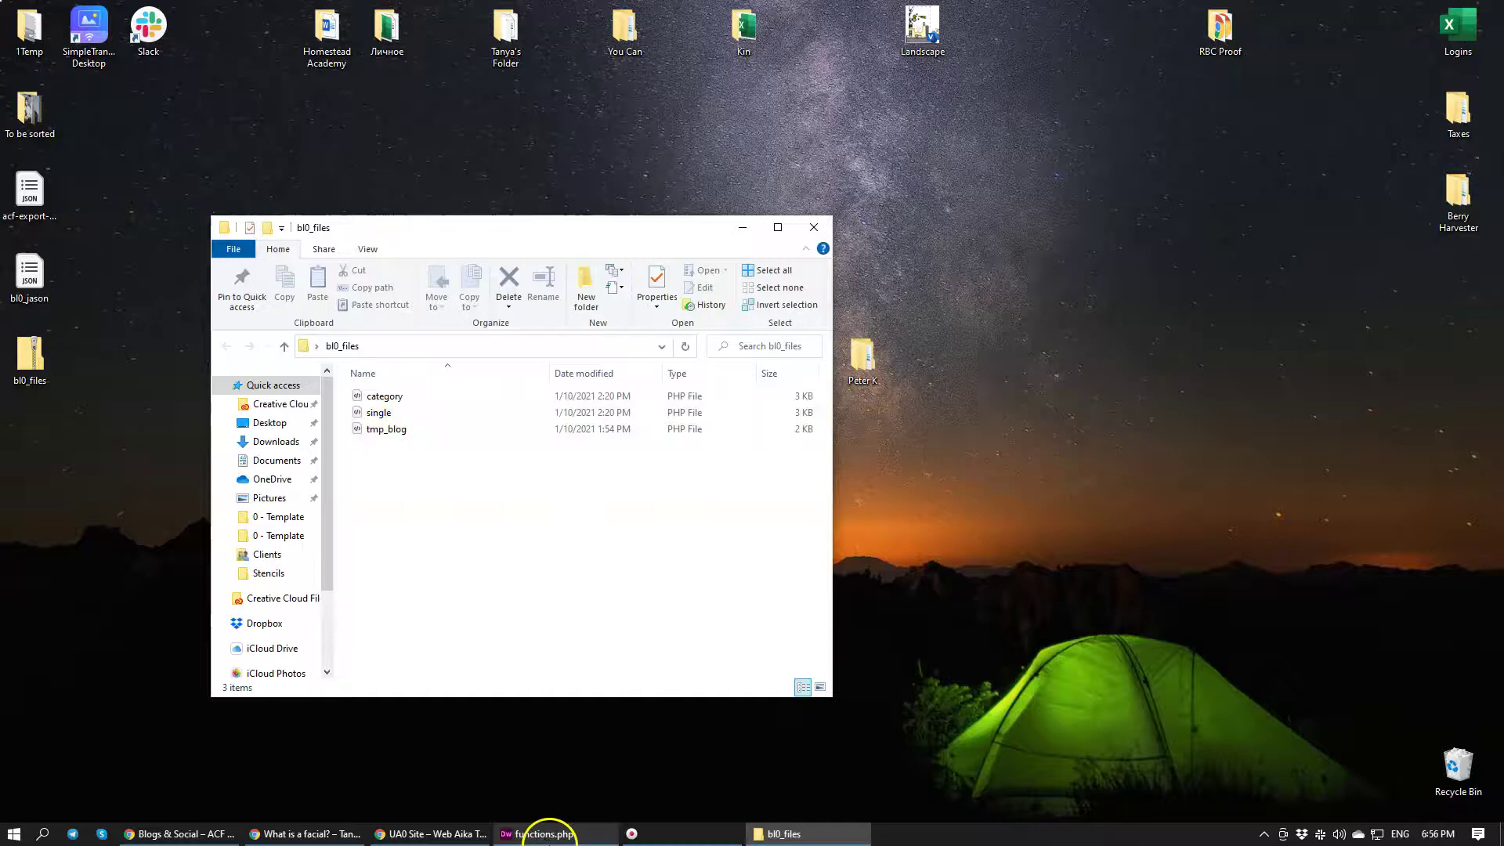
Step: Copy the category, single and tmp_blog PHP files into the site root in Dreamweaver, overwriting single.php, and upload them to the server
left_click(547, 834)
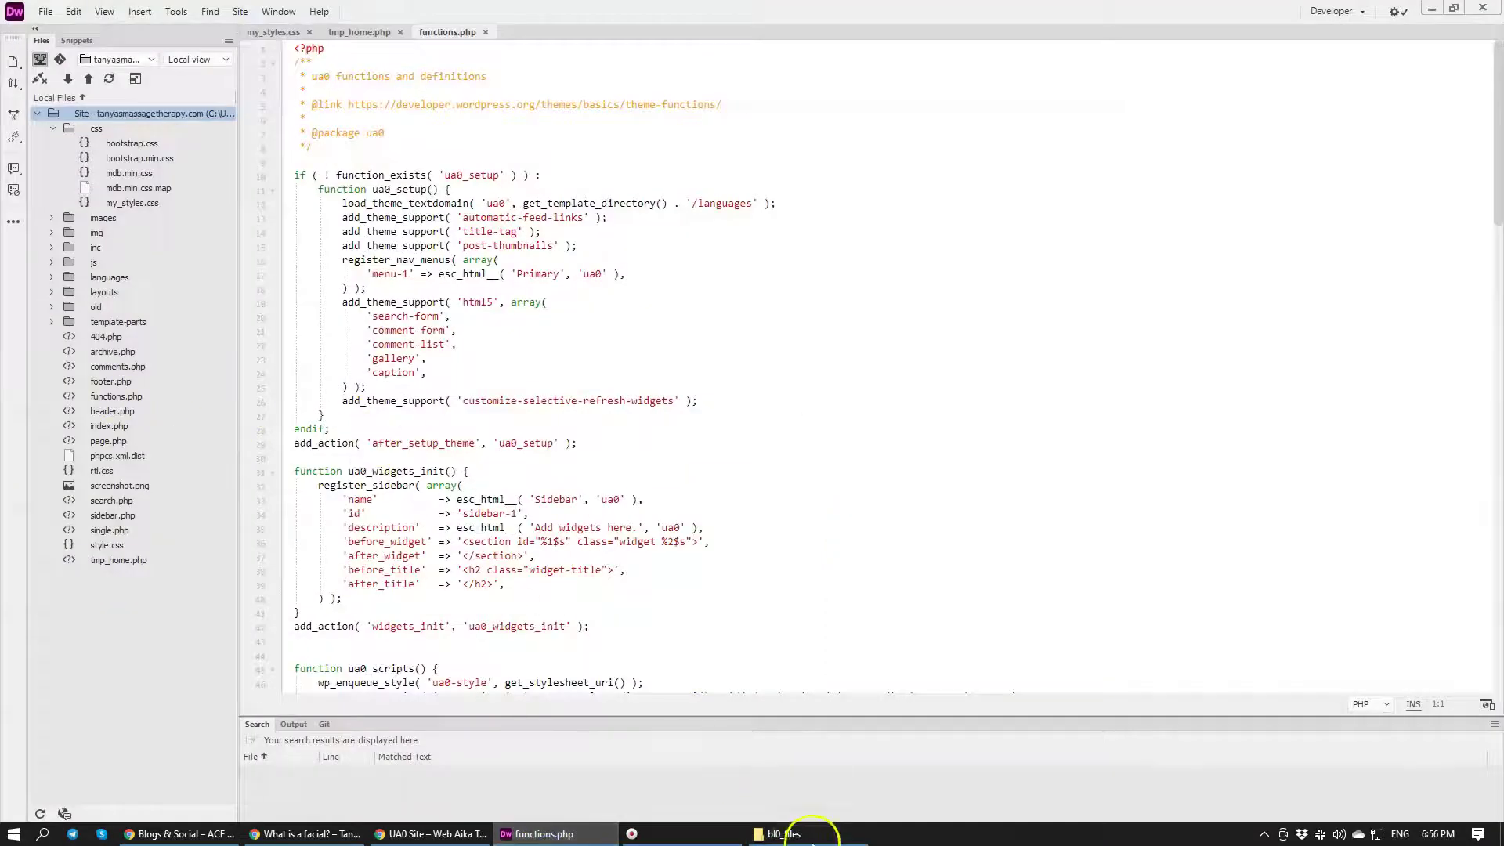
left_click(784, 834)
left_click_drag(430, 486, 118, 118)
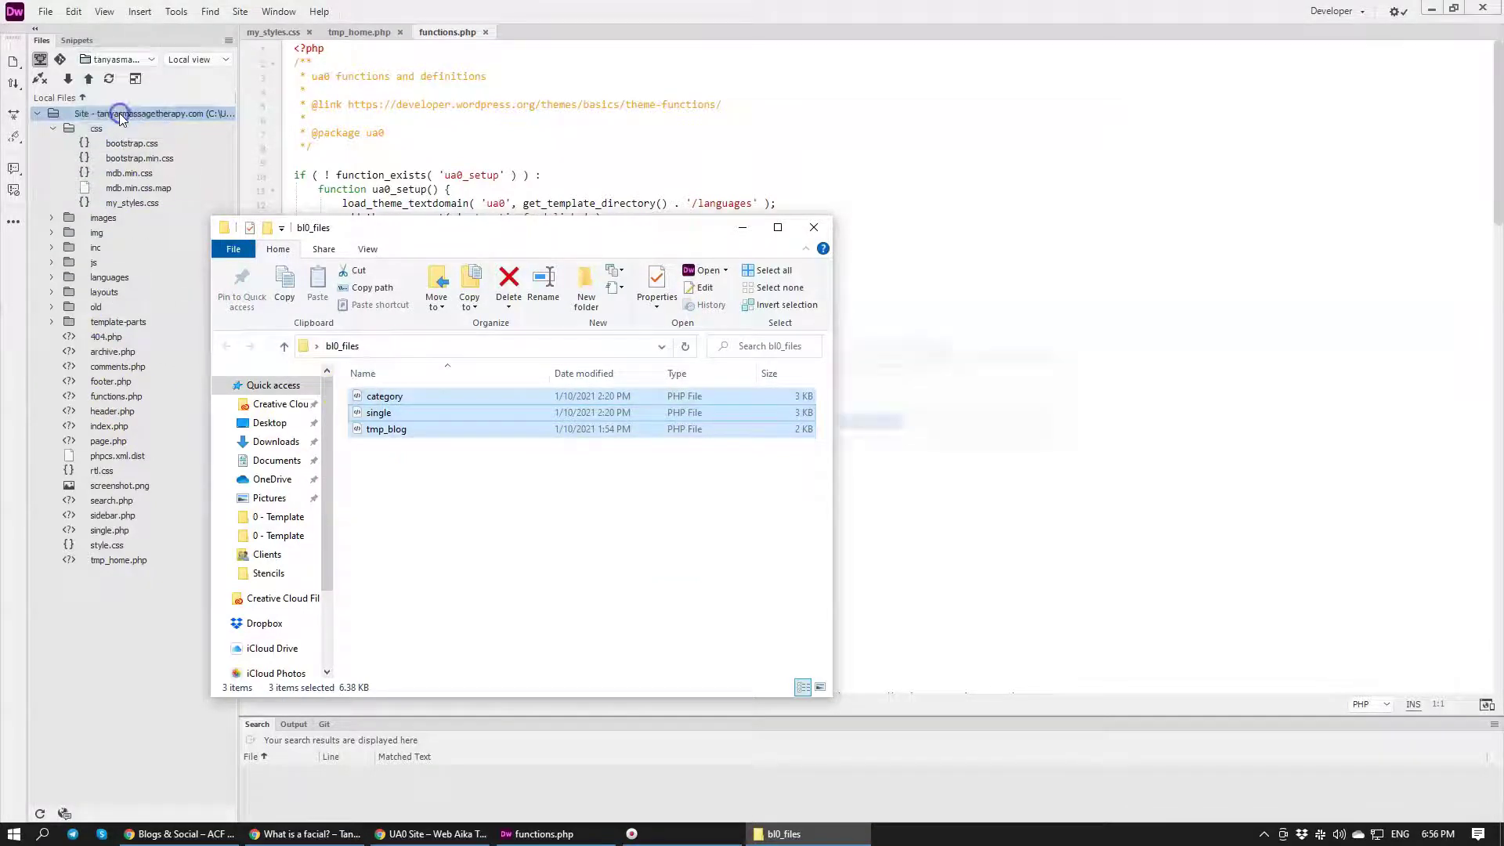
left_click(972, 321)
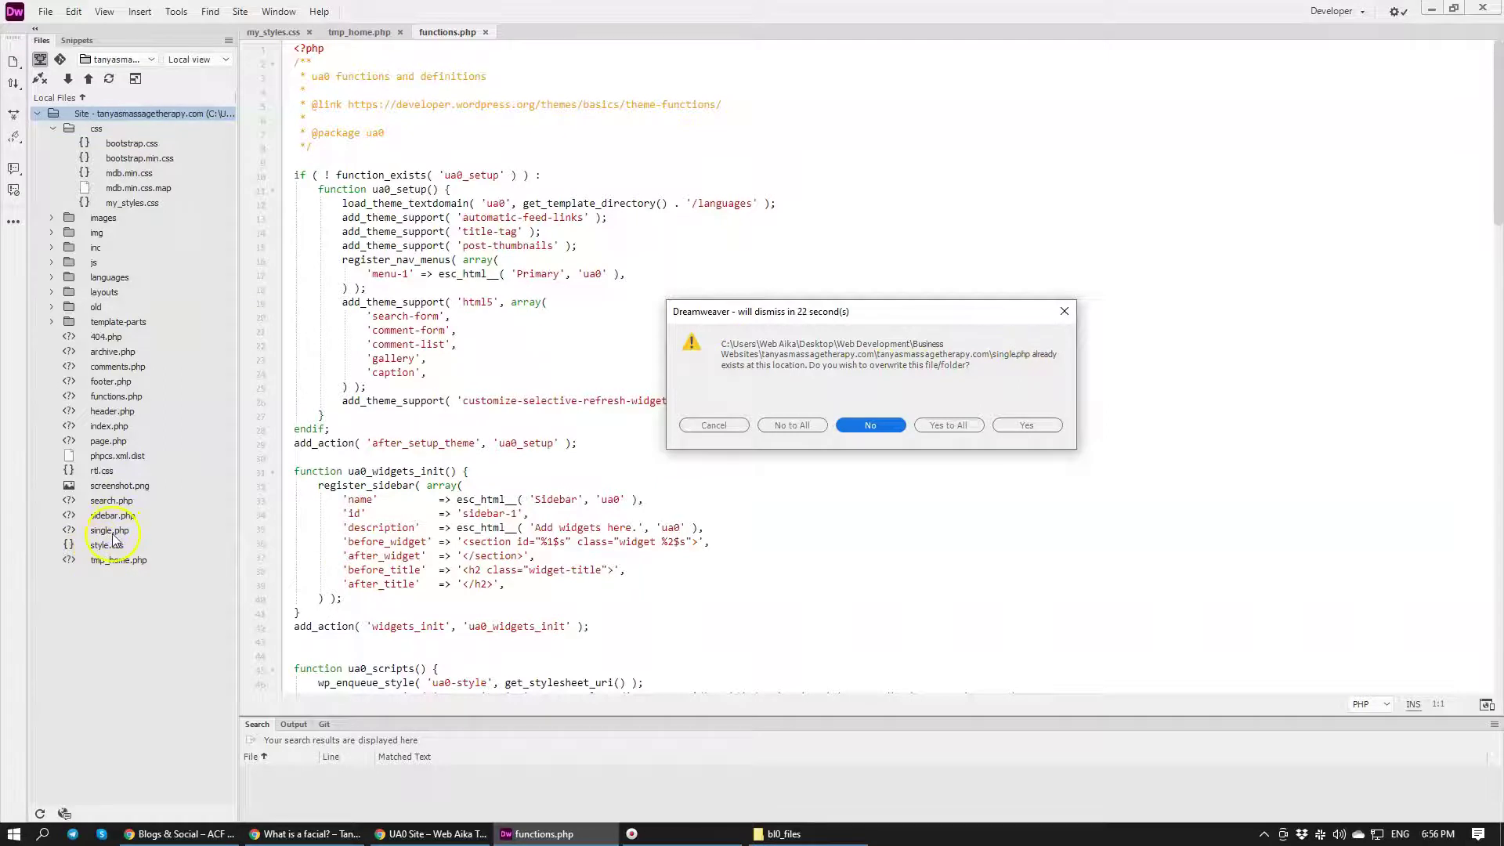
left_click(1011, 430)
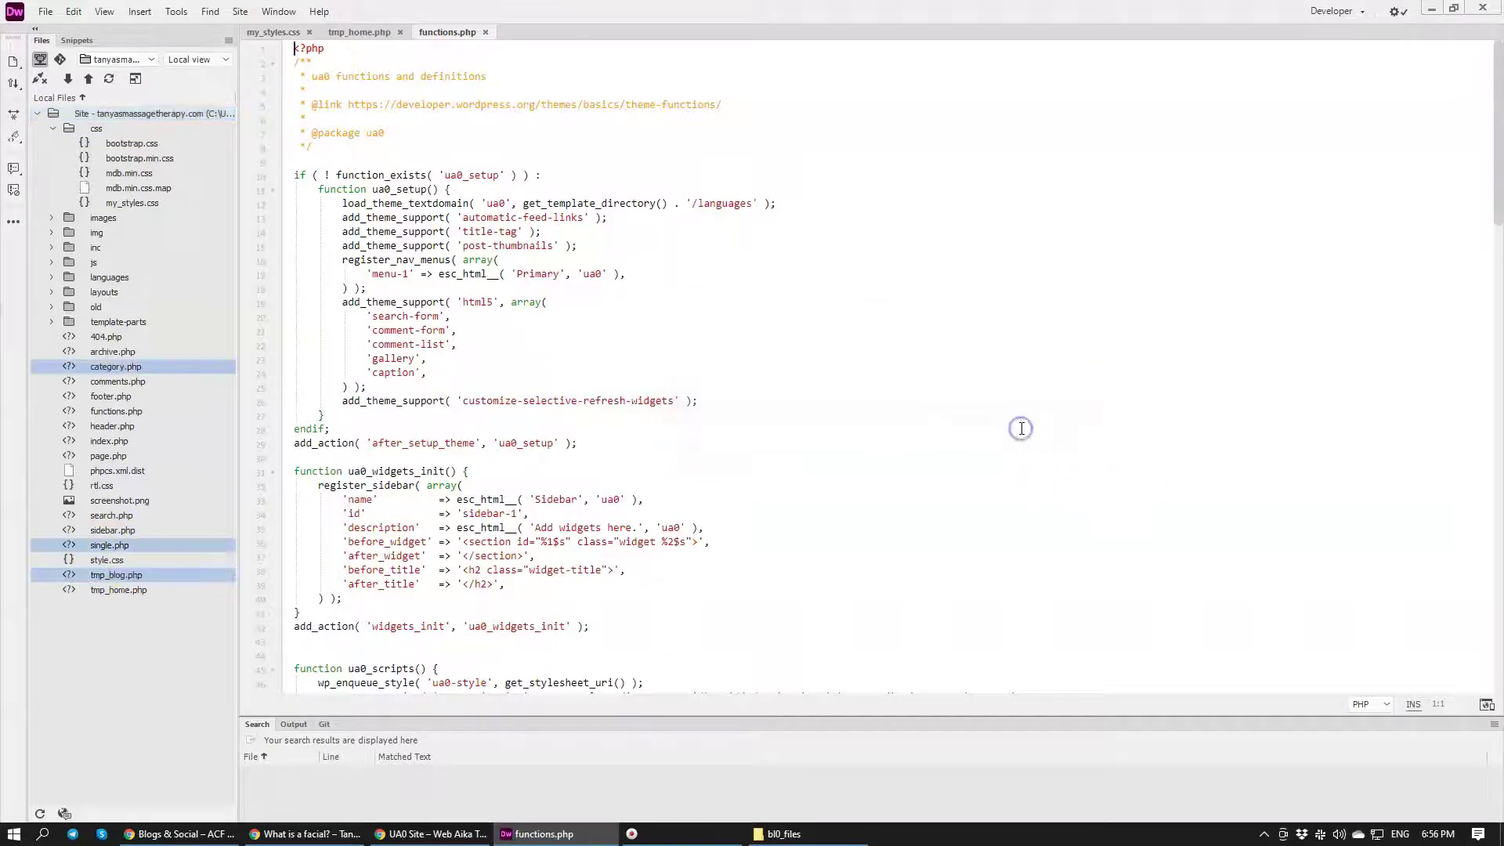
left_click(87, 78)
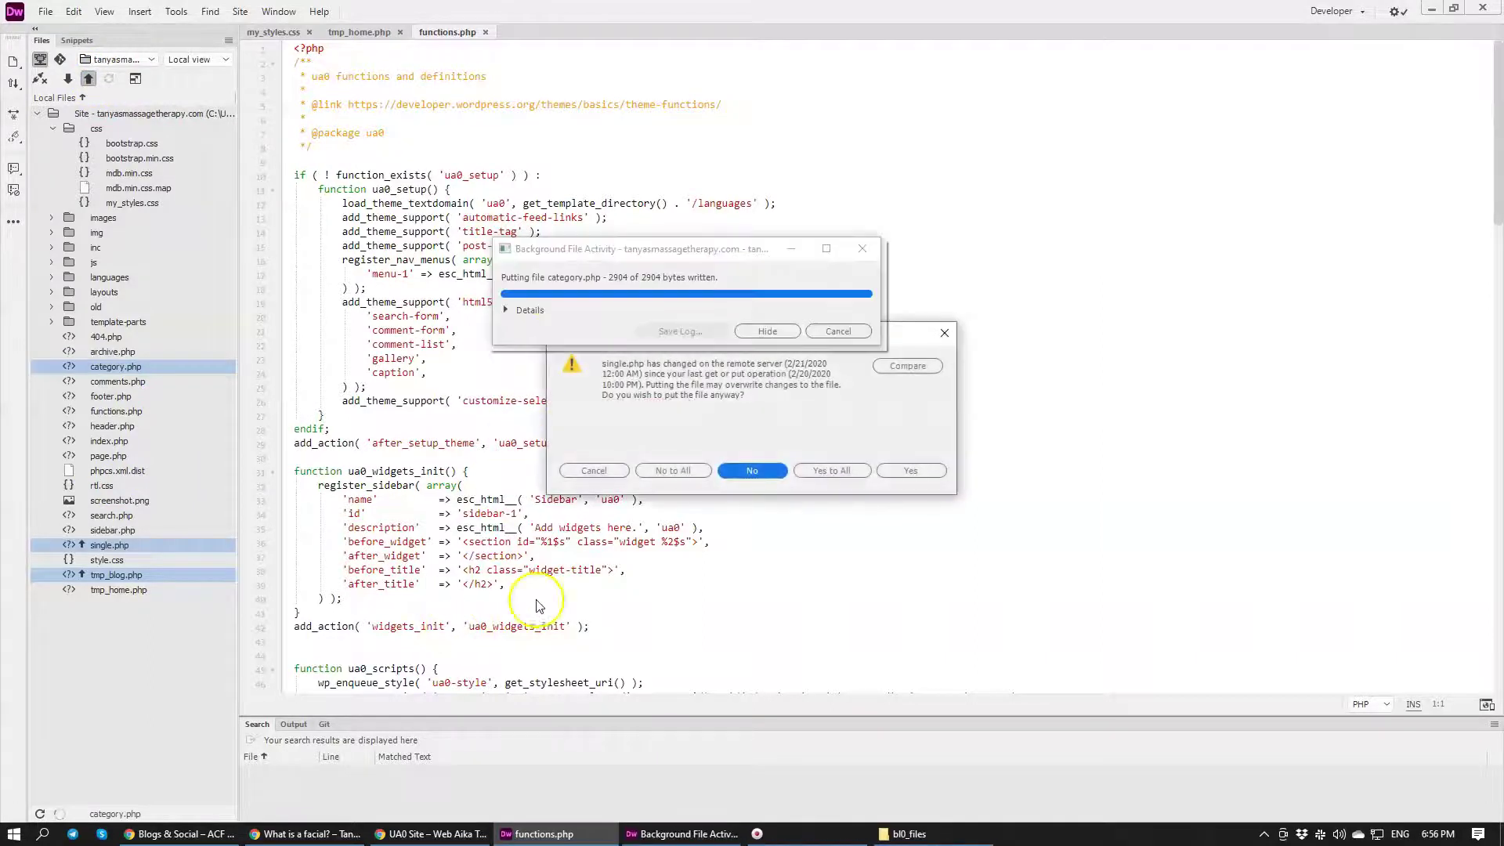
left_click(912, 471)
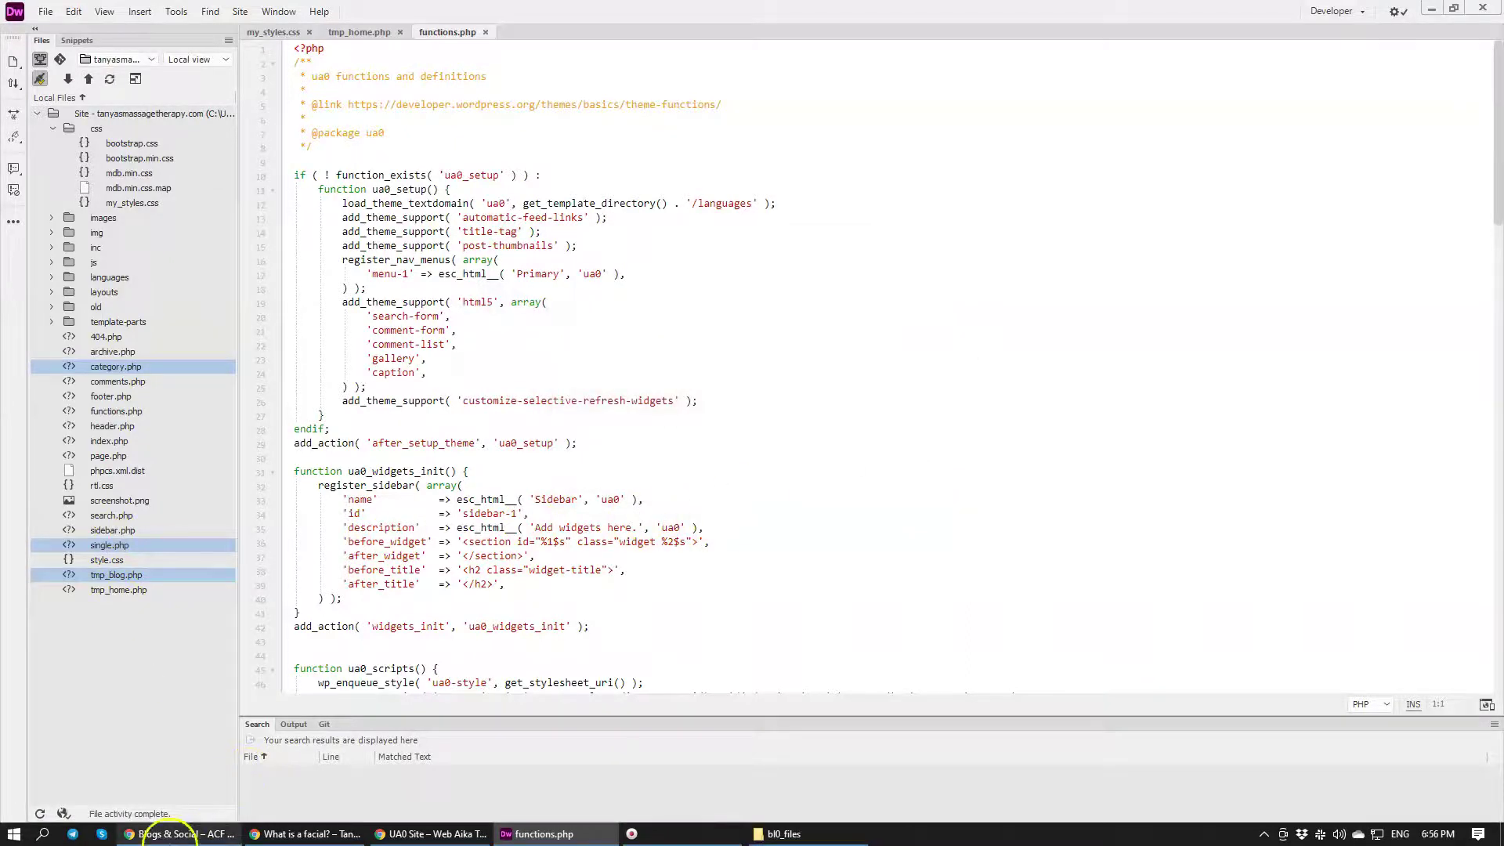
Step: Switch to the live tanyasmassagetherapy.com site and review the What is a facial? article and the Massage category page
left_click(176, 835)
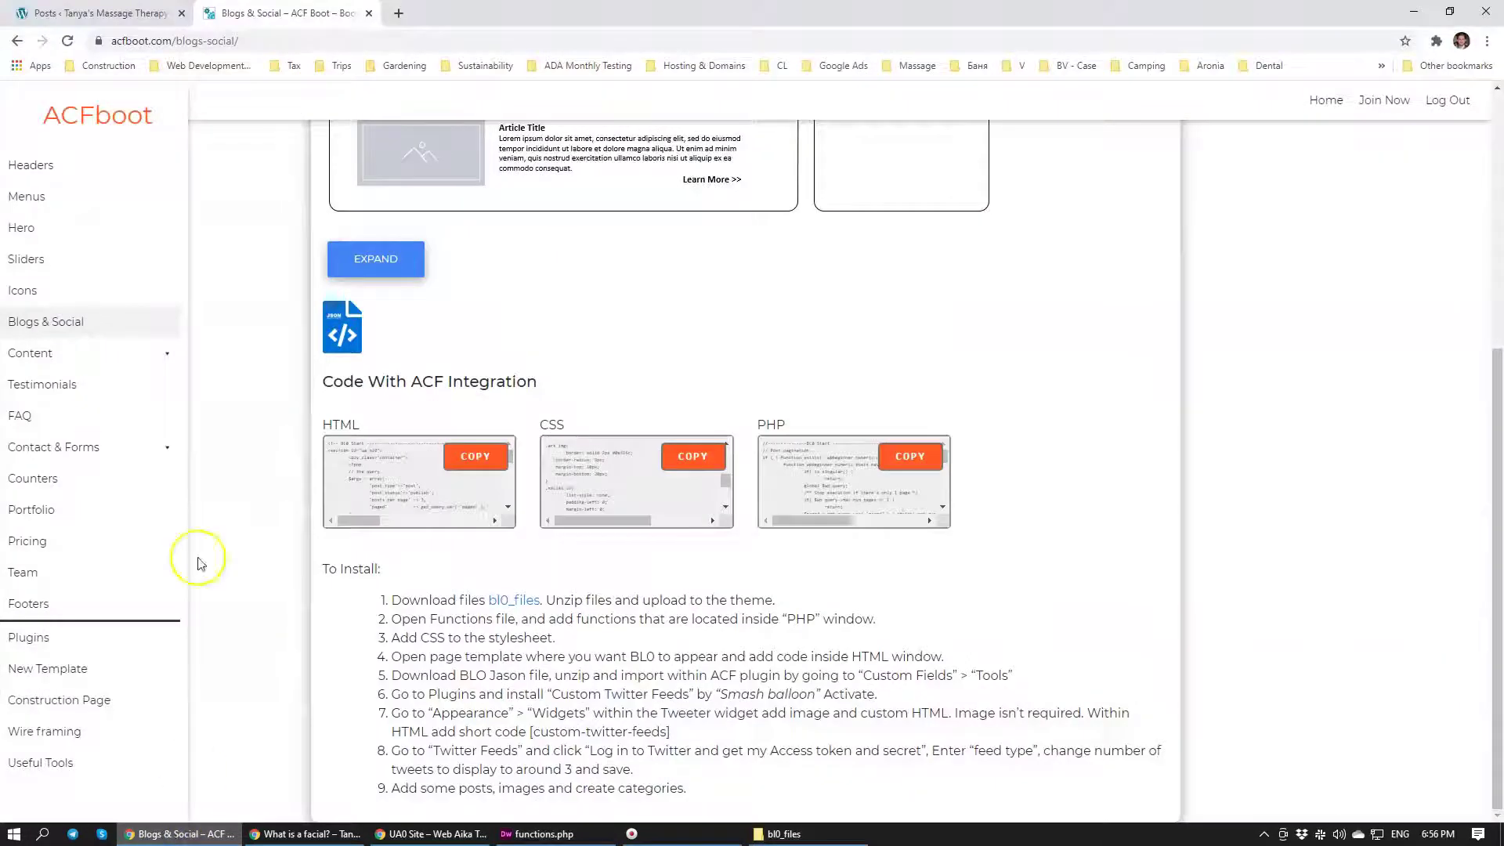
left_click(306, 833)
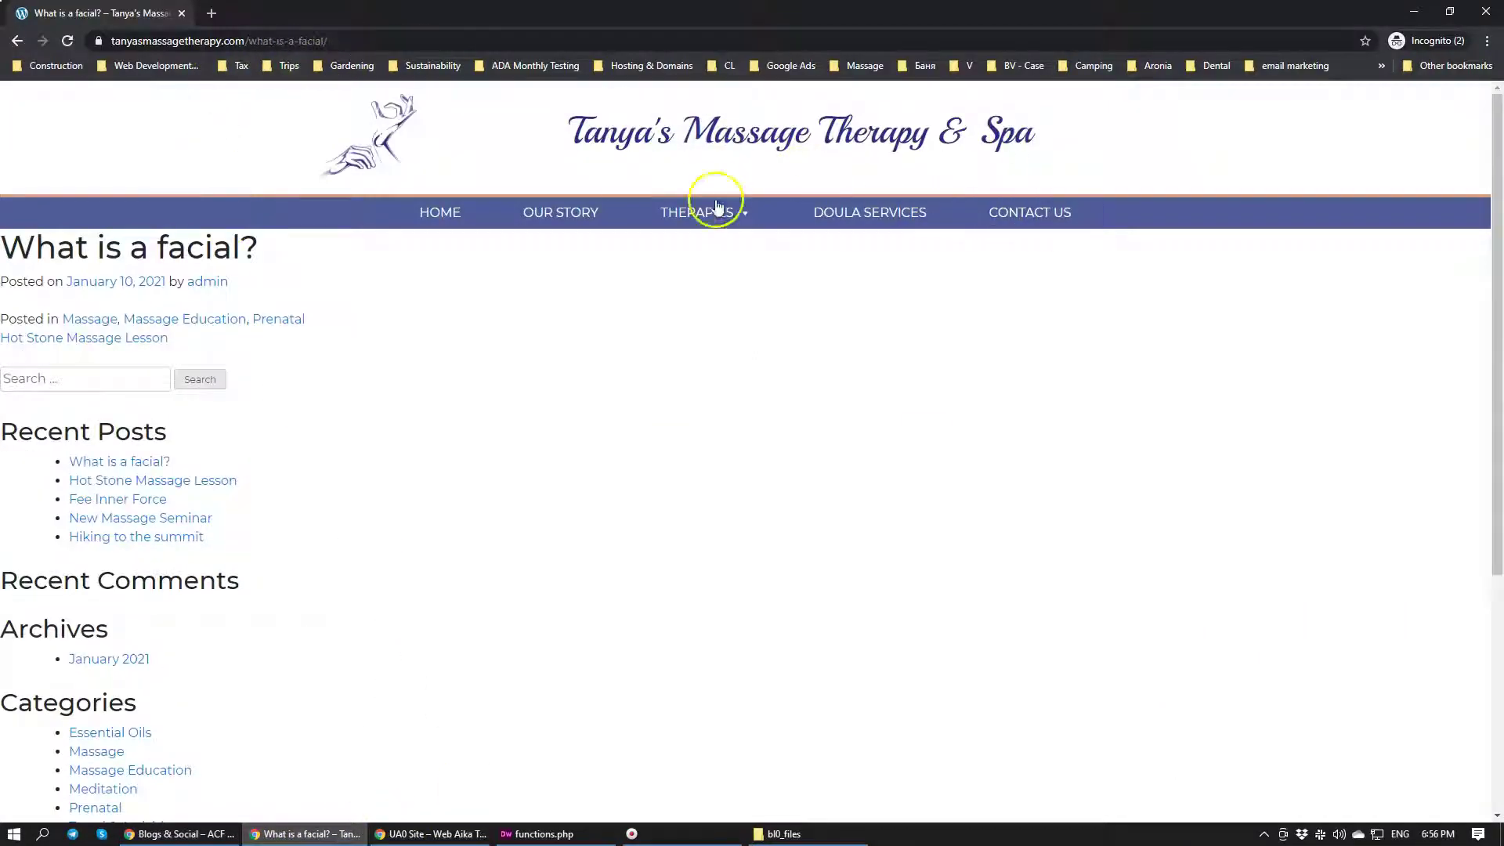
left_click(450, 210)
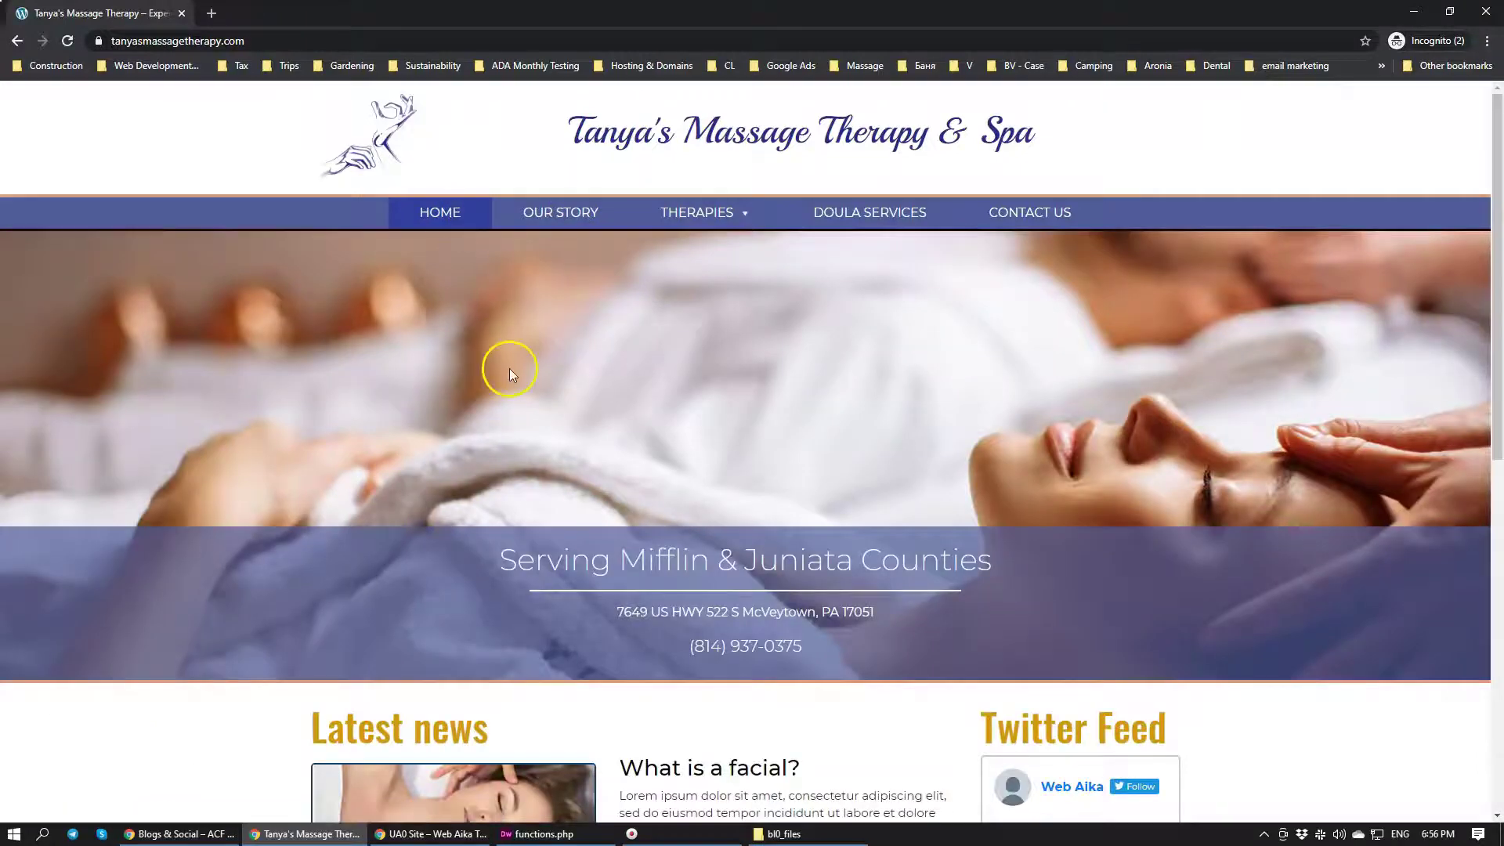
scroll(509, 368, "down", 4)
left_click(537, 487)
left_click(518, 477)
scroll(515, 475, "down", 2)
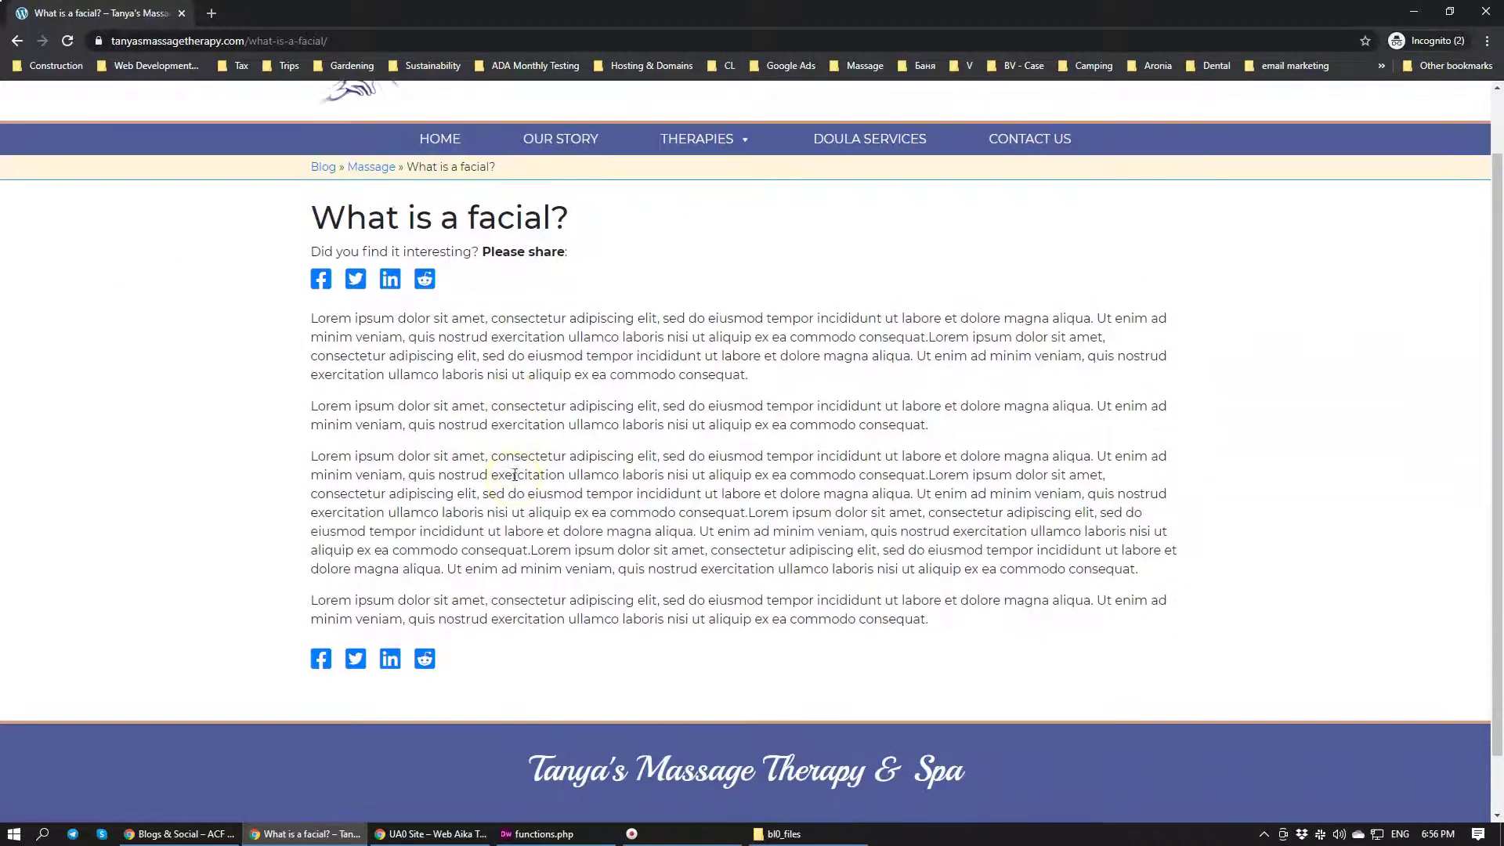
scroll(501, 470, "up", 2)
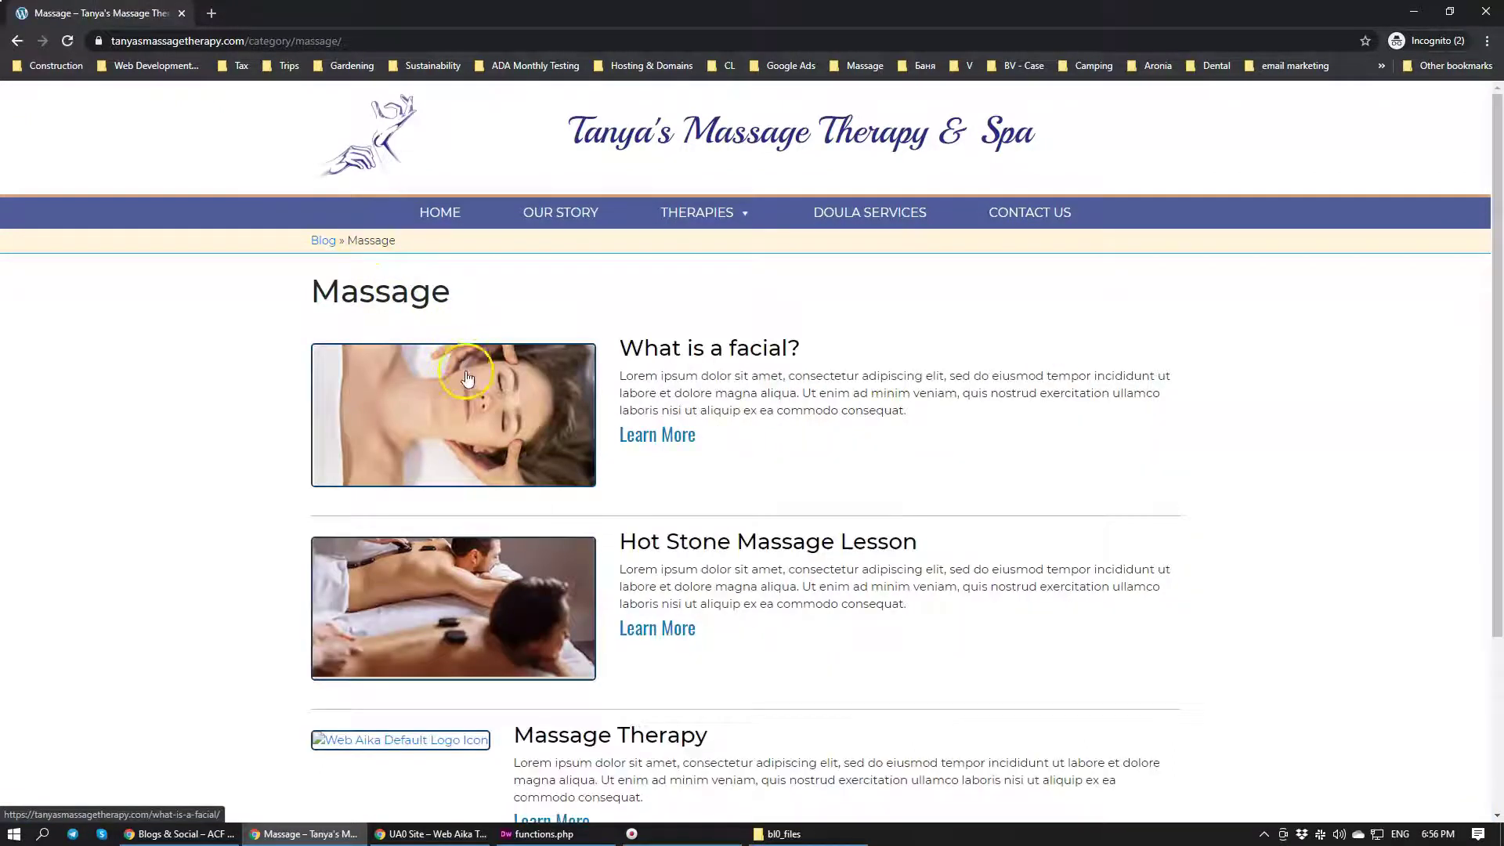
scroll(547, 534, "down", 1)
scroll(547, 536, "down", 3)
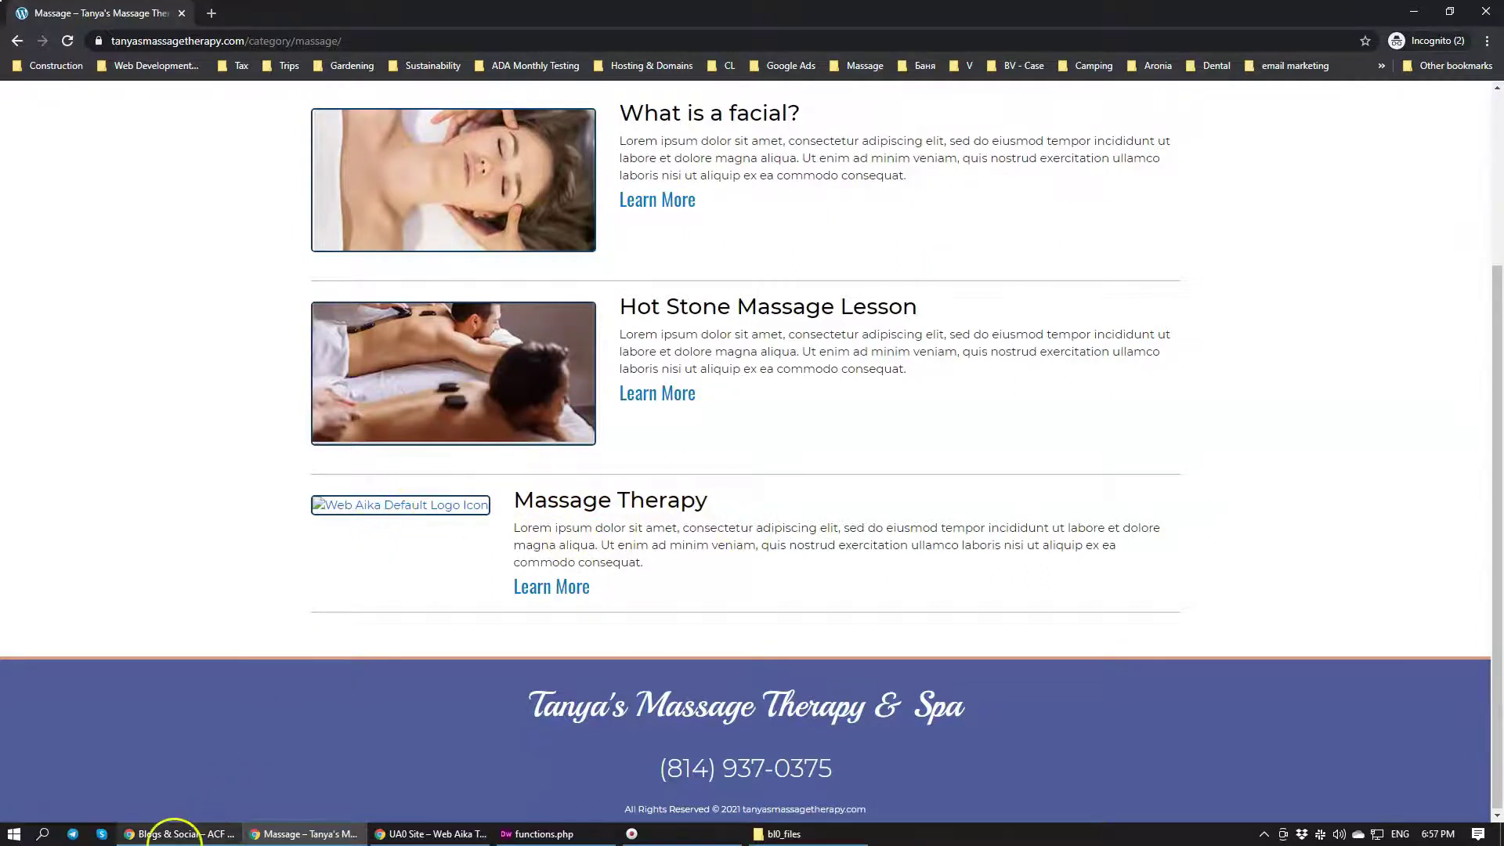
Step: Switch to the WordPress admin, set massage.jpg as the image of the Massage Therapy post and update the post
left_click(161, 834)
left_click(102, 13)
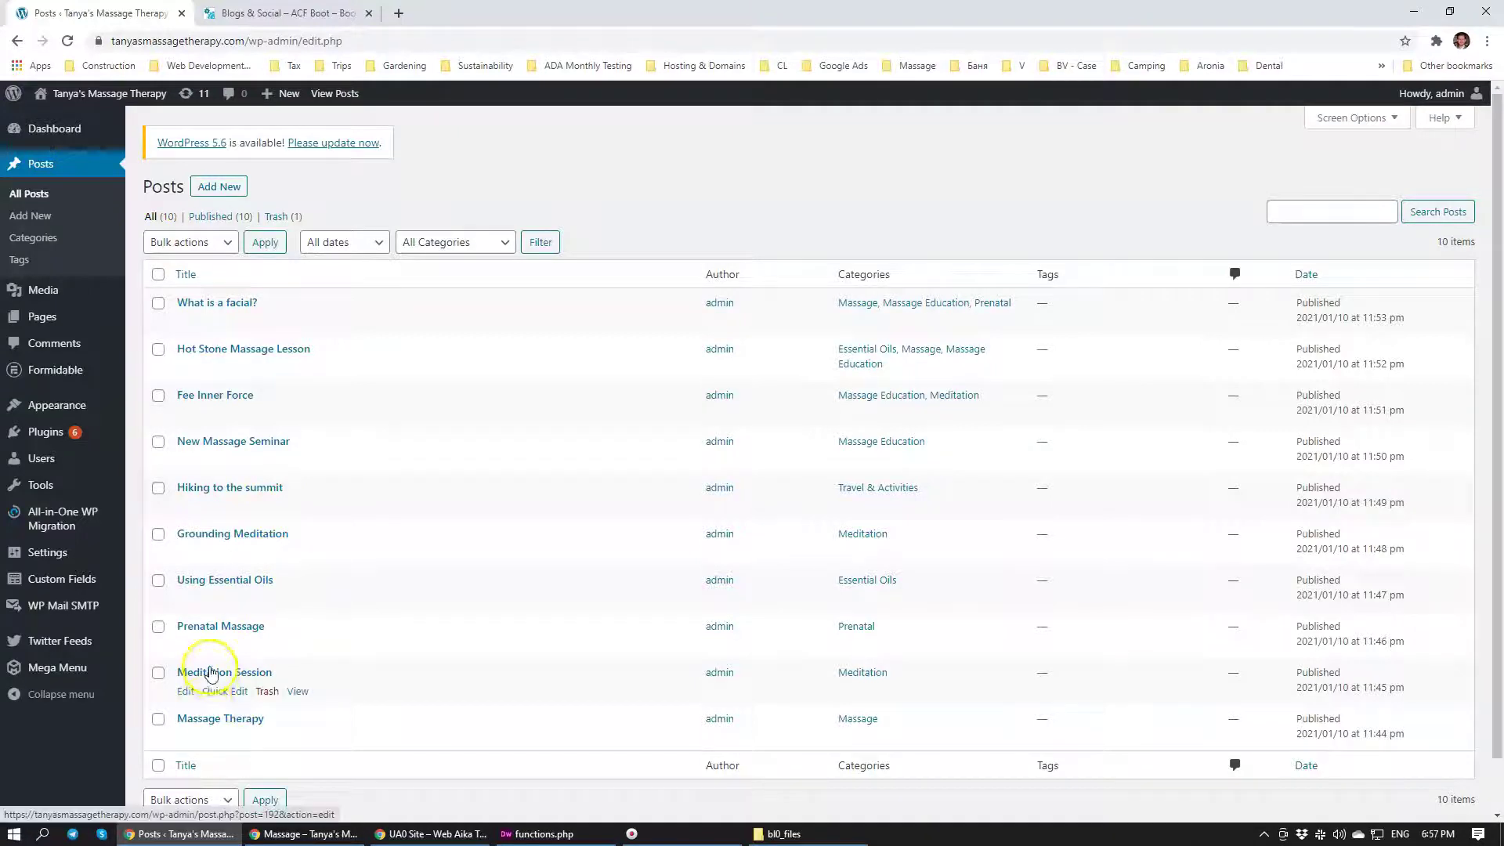
left_click(206, 717)
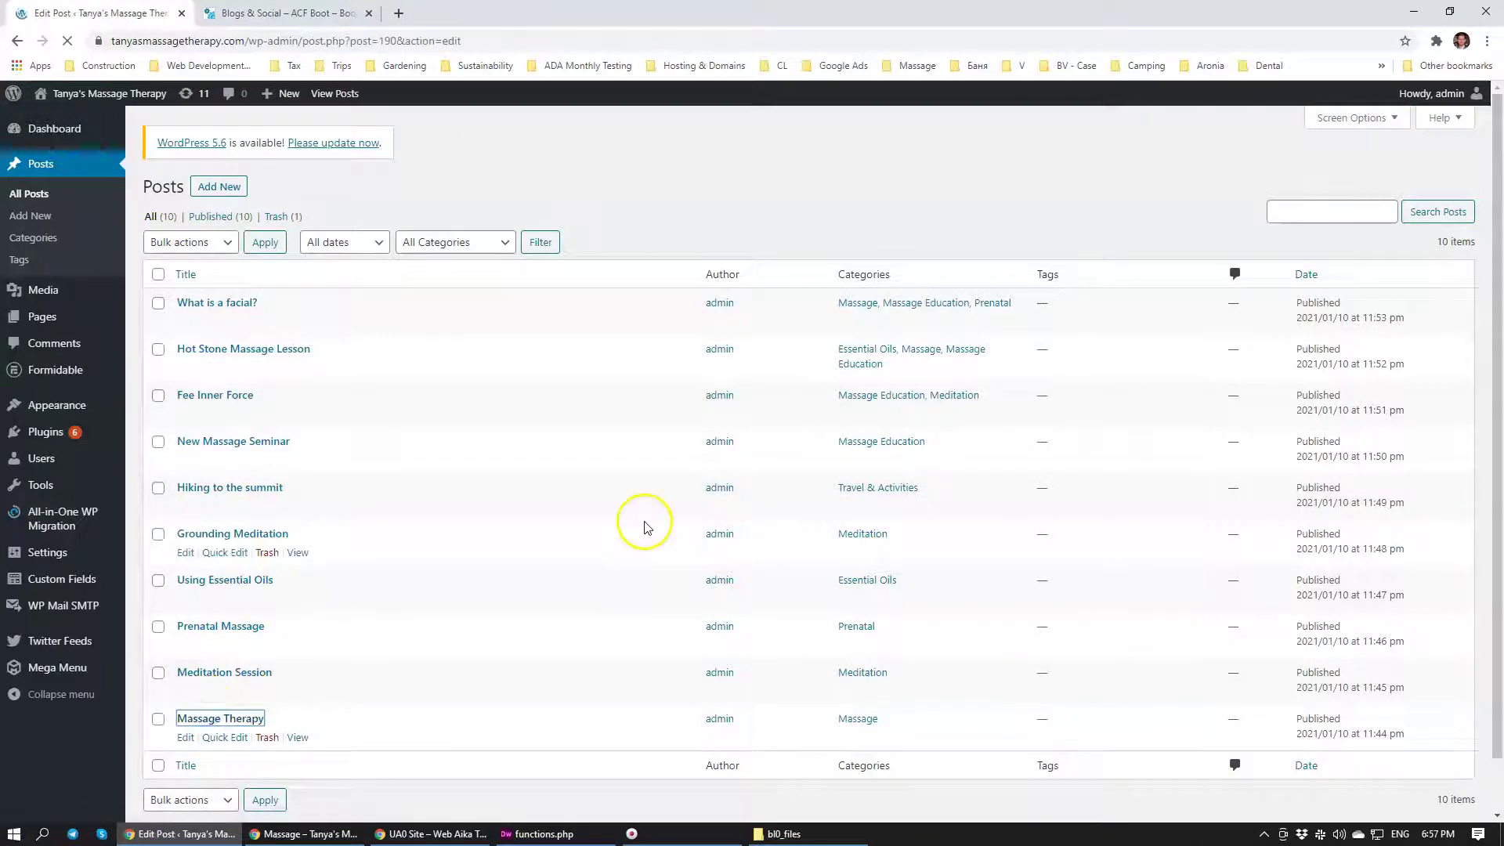
left_click(280, 374)
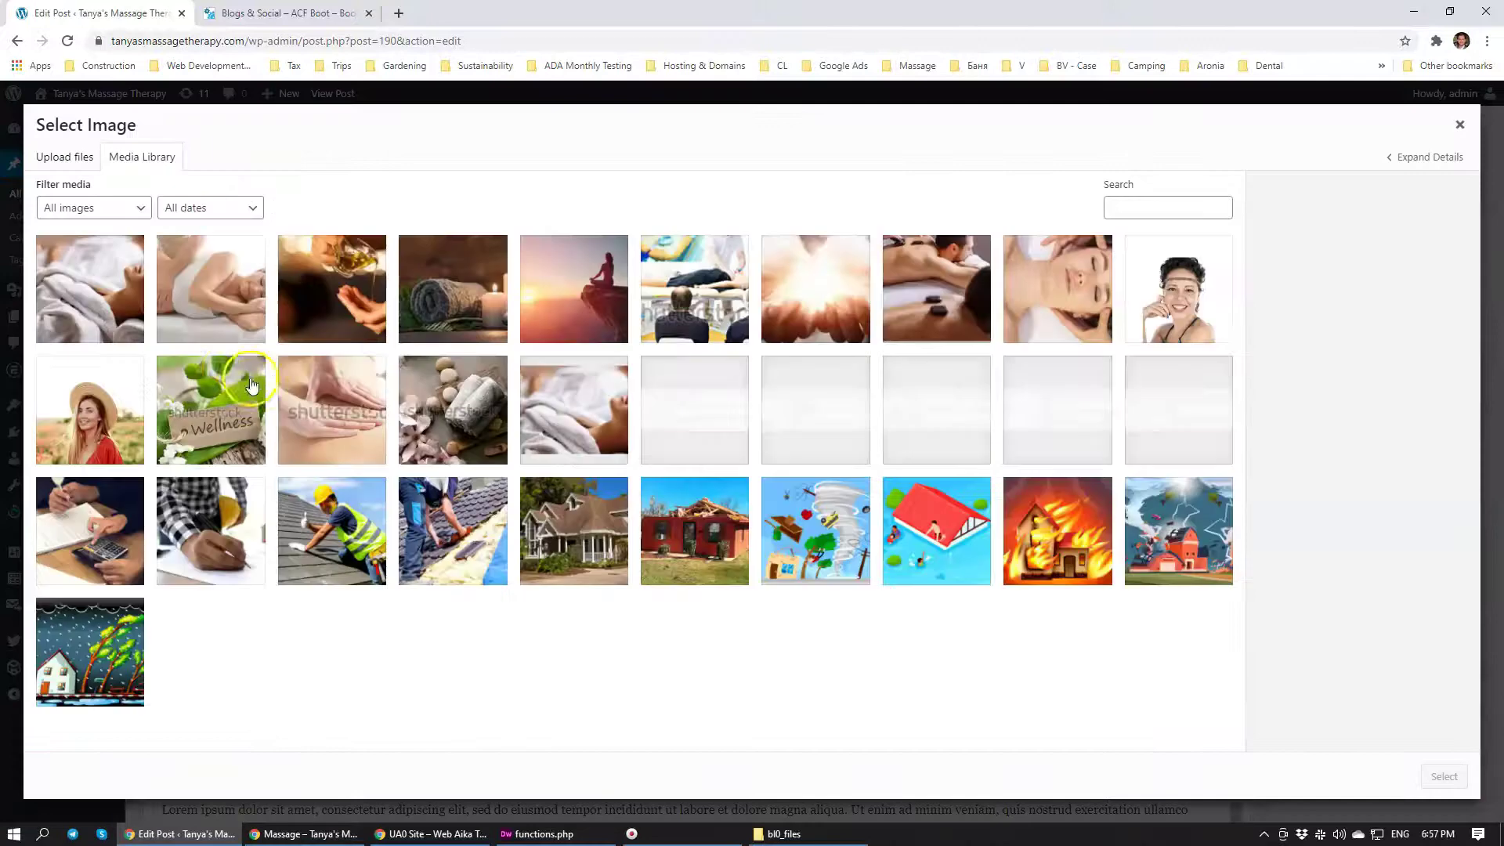
left_click(471, 272)
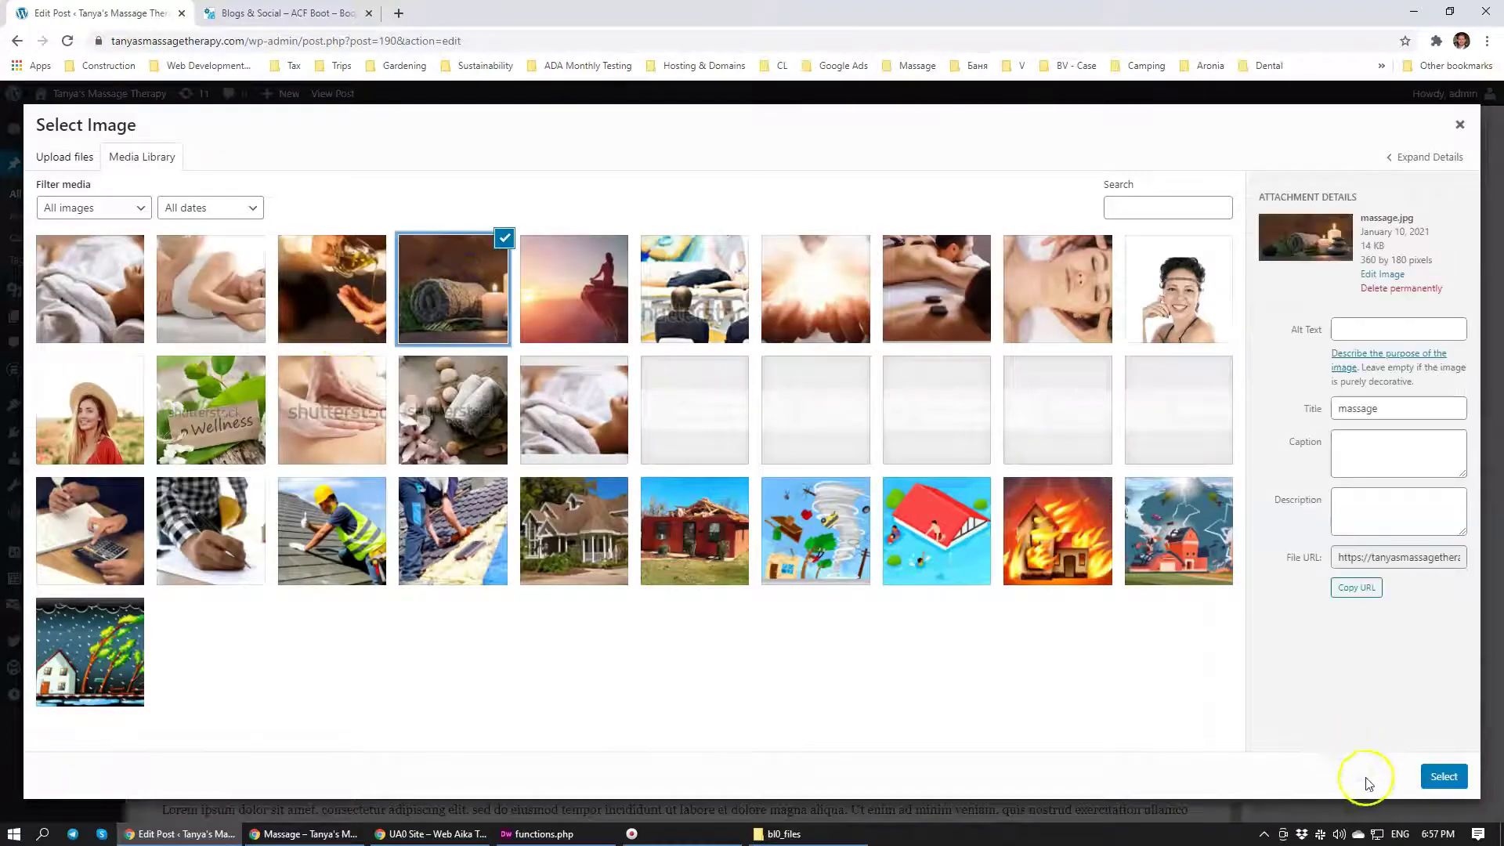
left_click(1441, 776)
left_click(1442, 374)
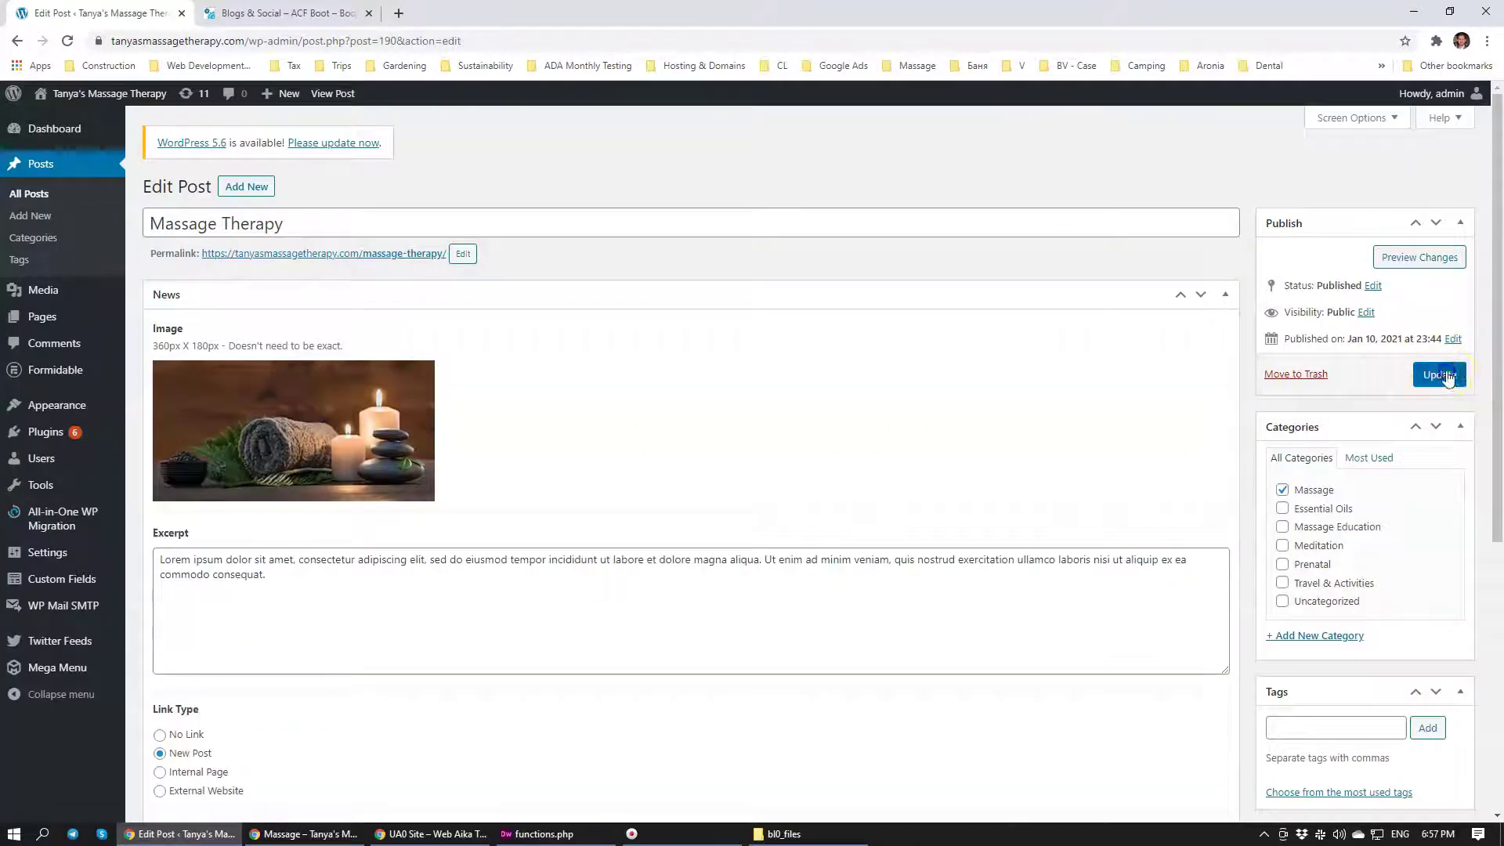
Step: Check the Massage category page on the live site and follow its Blog breadcrumb link
left_click(305, 833)
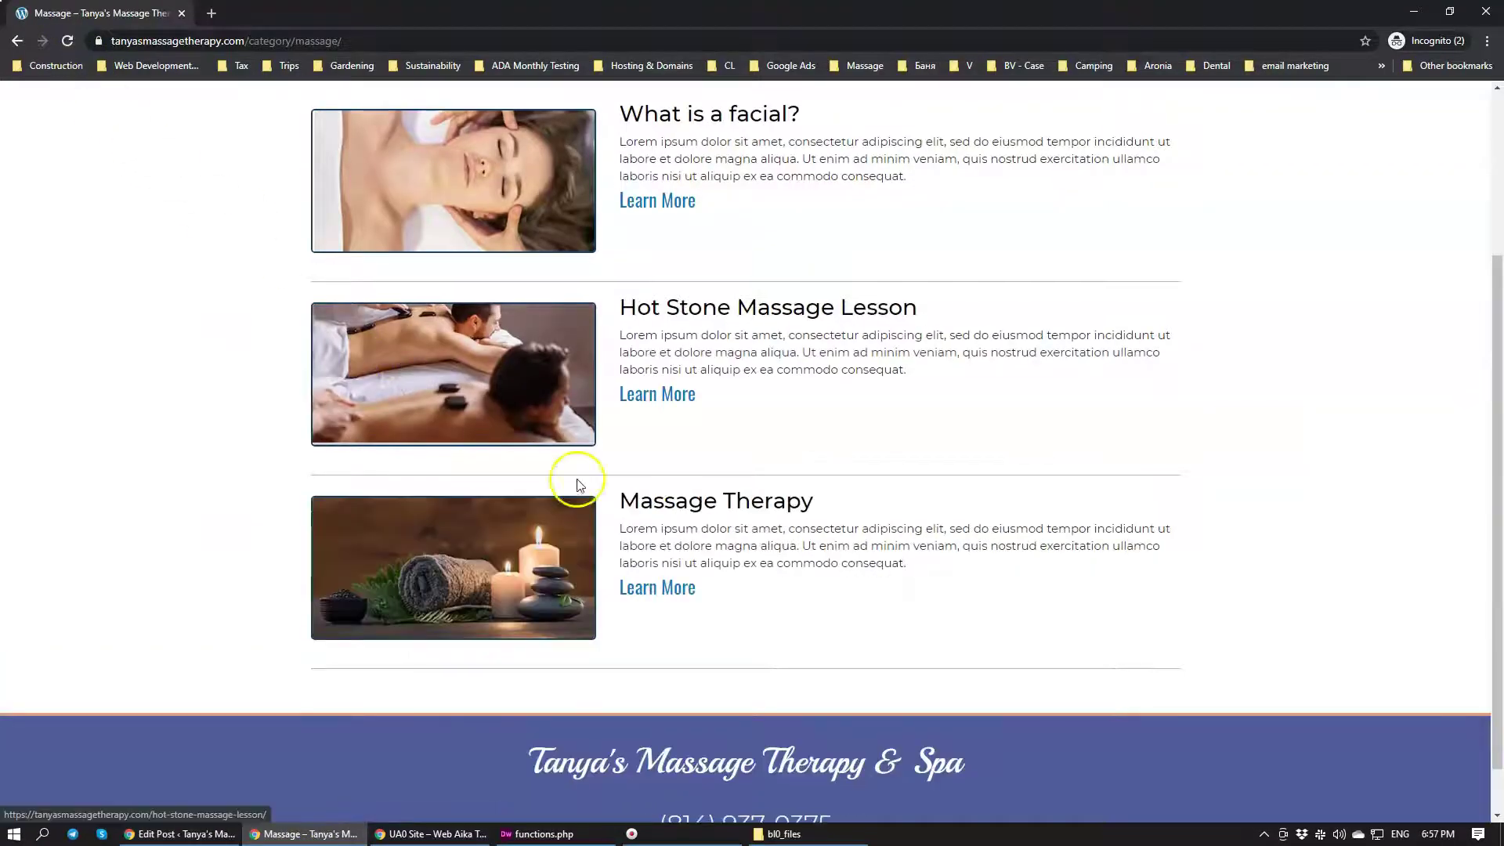
scroll(579, 490, "up", 3)
left_click(322, 240)
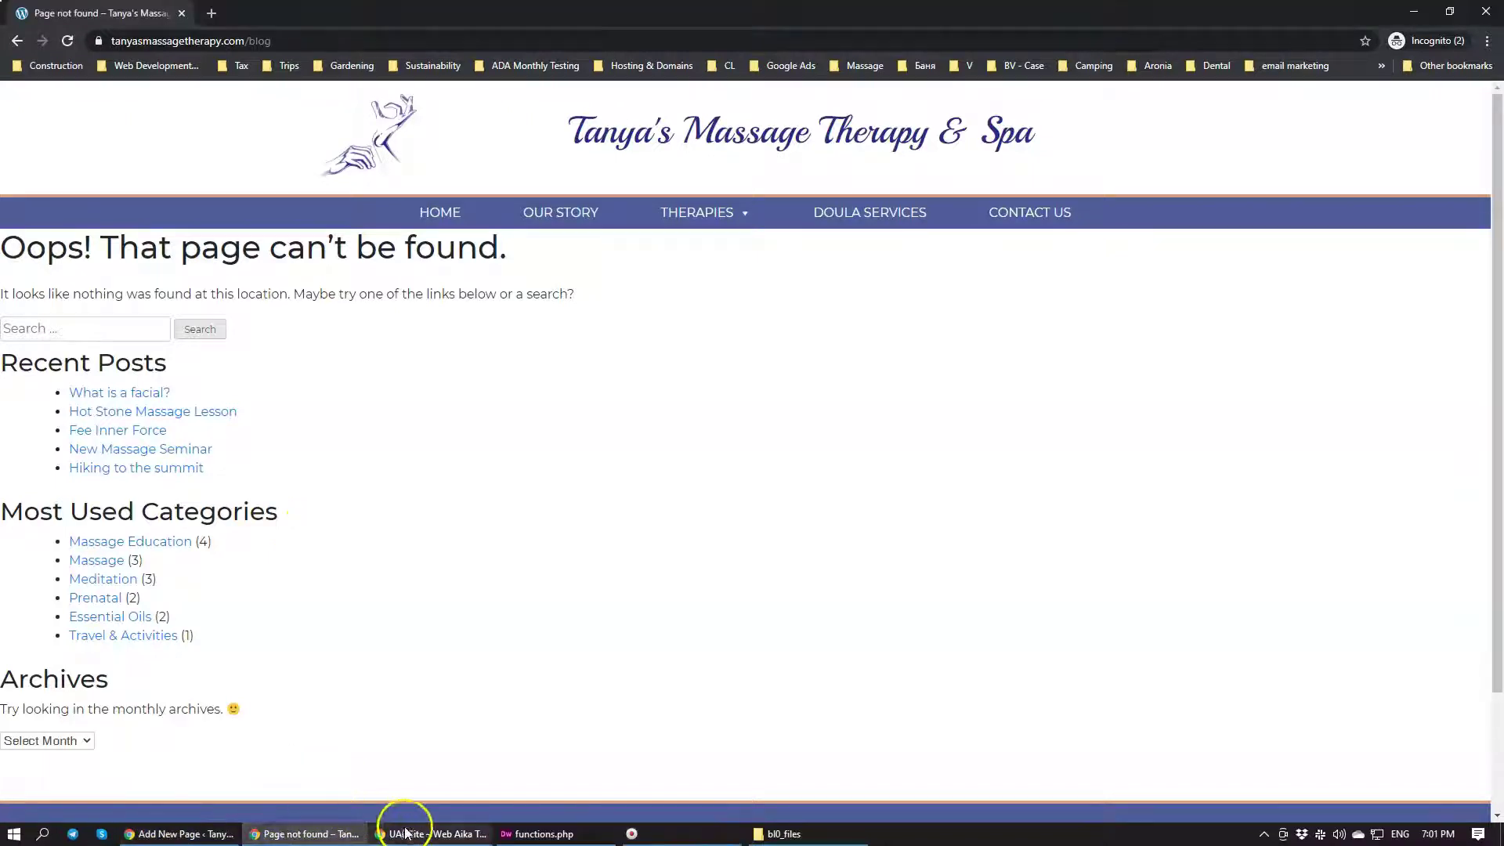
Step: Switch to the ACFboot Blogs & Social page and read the install instruction about creating the blog page
left_click(182, 834)
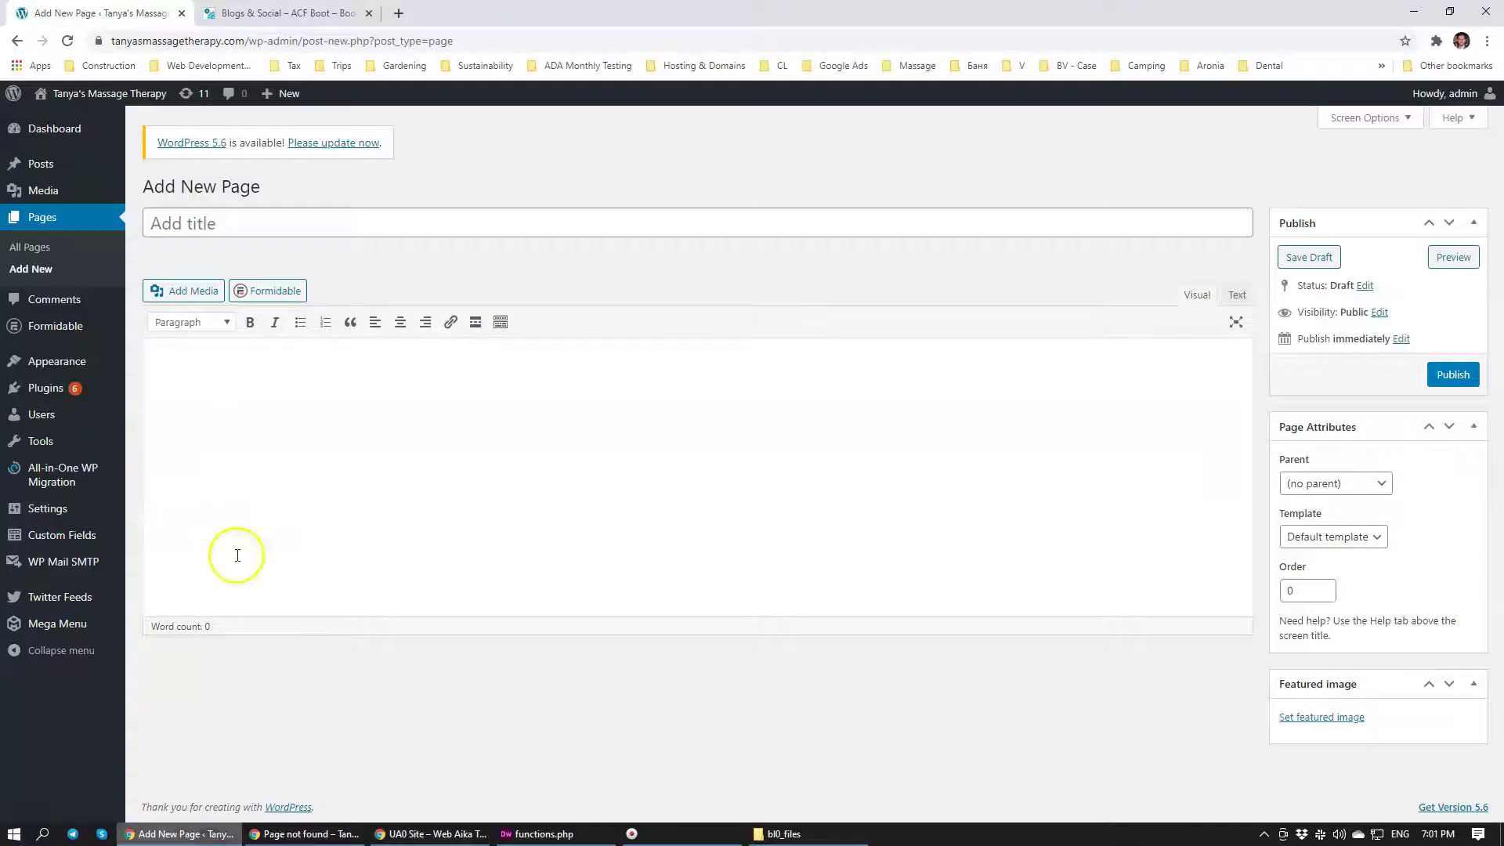
left_click(286, 14)
scroll(1053, 392, "down", 1)
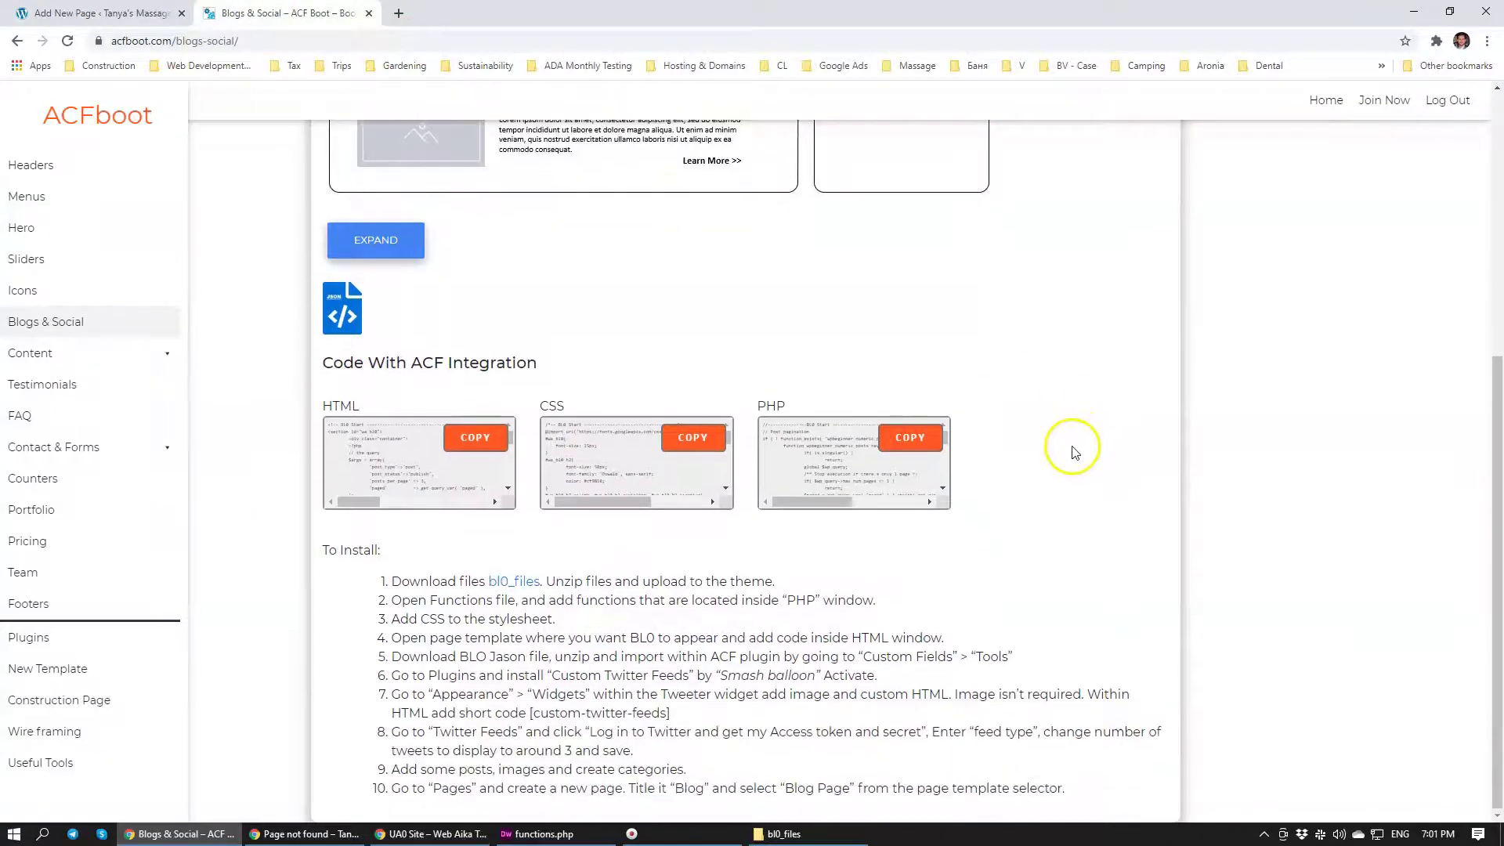
scroll(940, 384, "down", 1)
scroll(696, 374, "down", 1)
left_click_drag(589, 789, 633, 789)
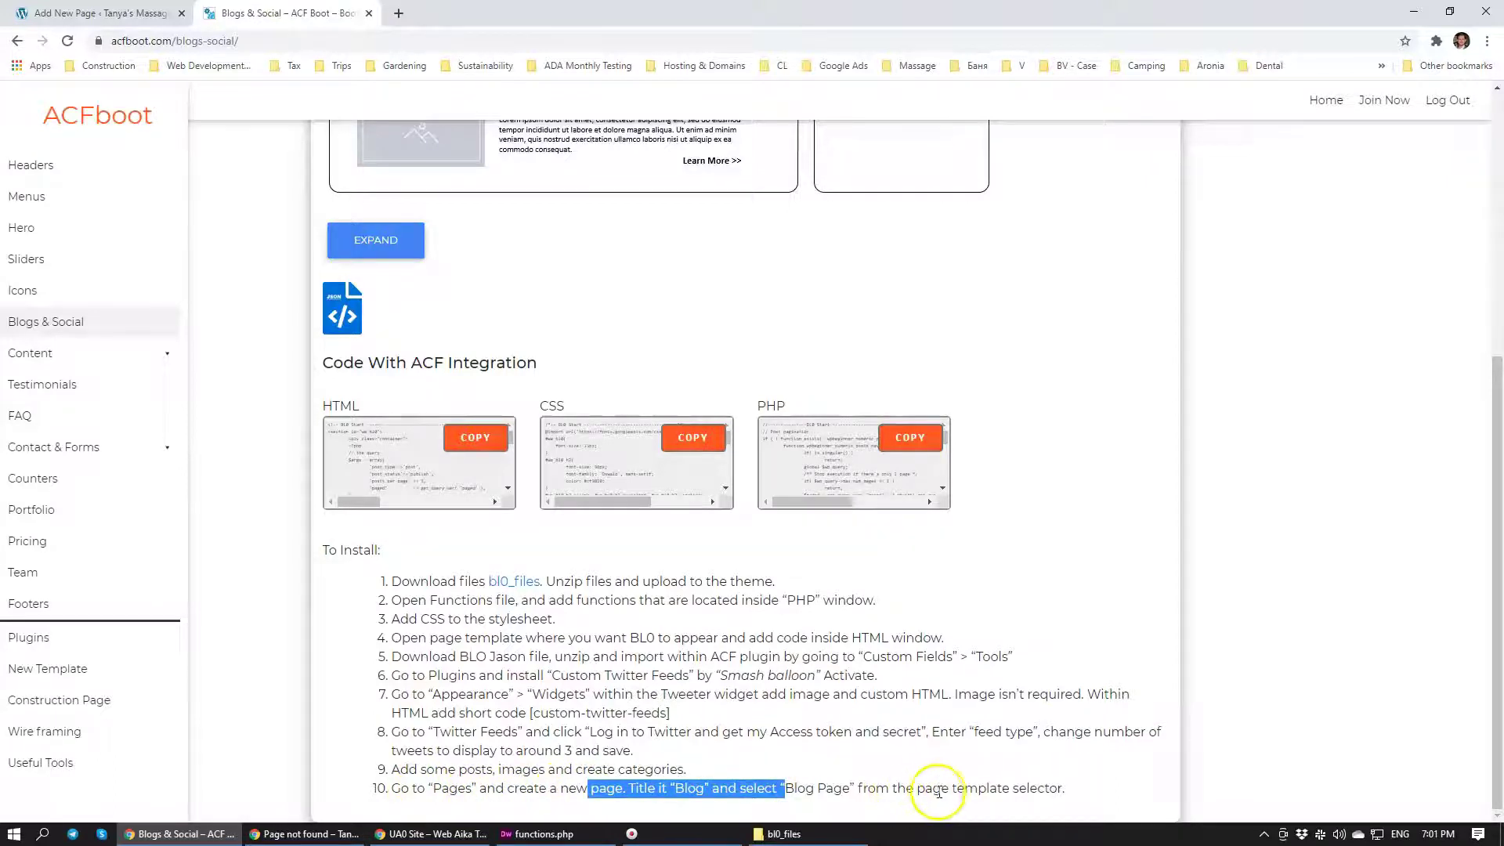
Step: Create a WordPress page titled Blog with the Blog Page template, publish it and view it on the live site
left_click(118, 13)
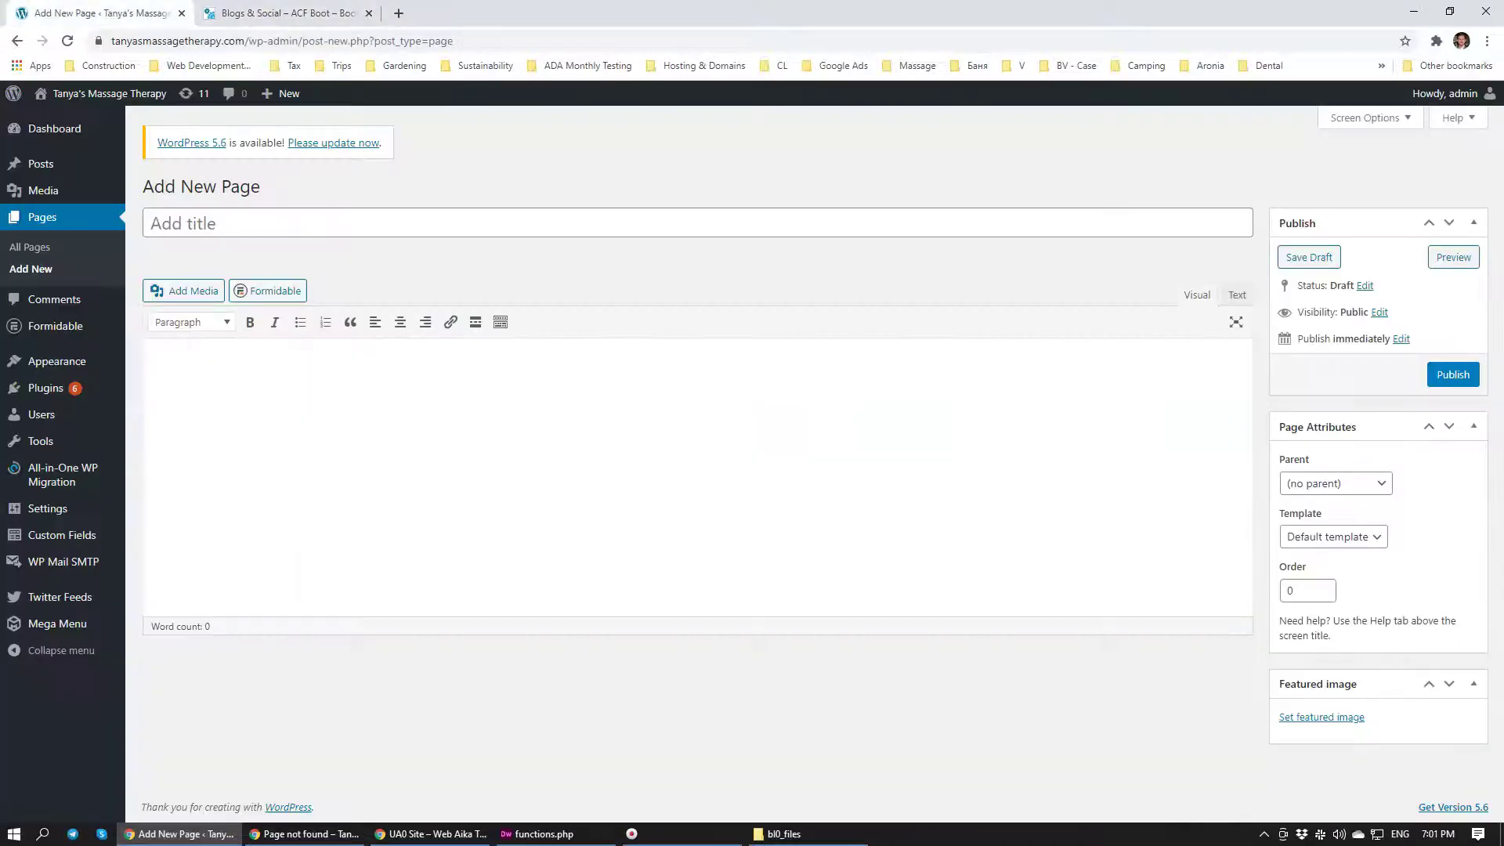
left_click(49, 218)
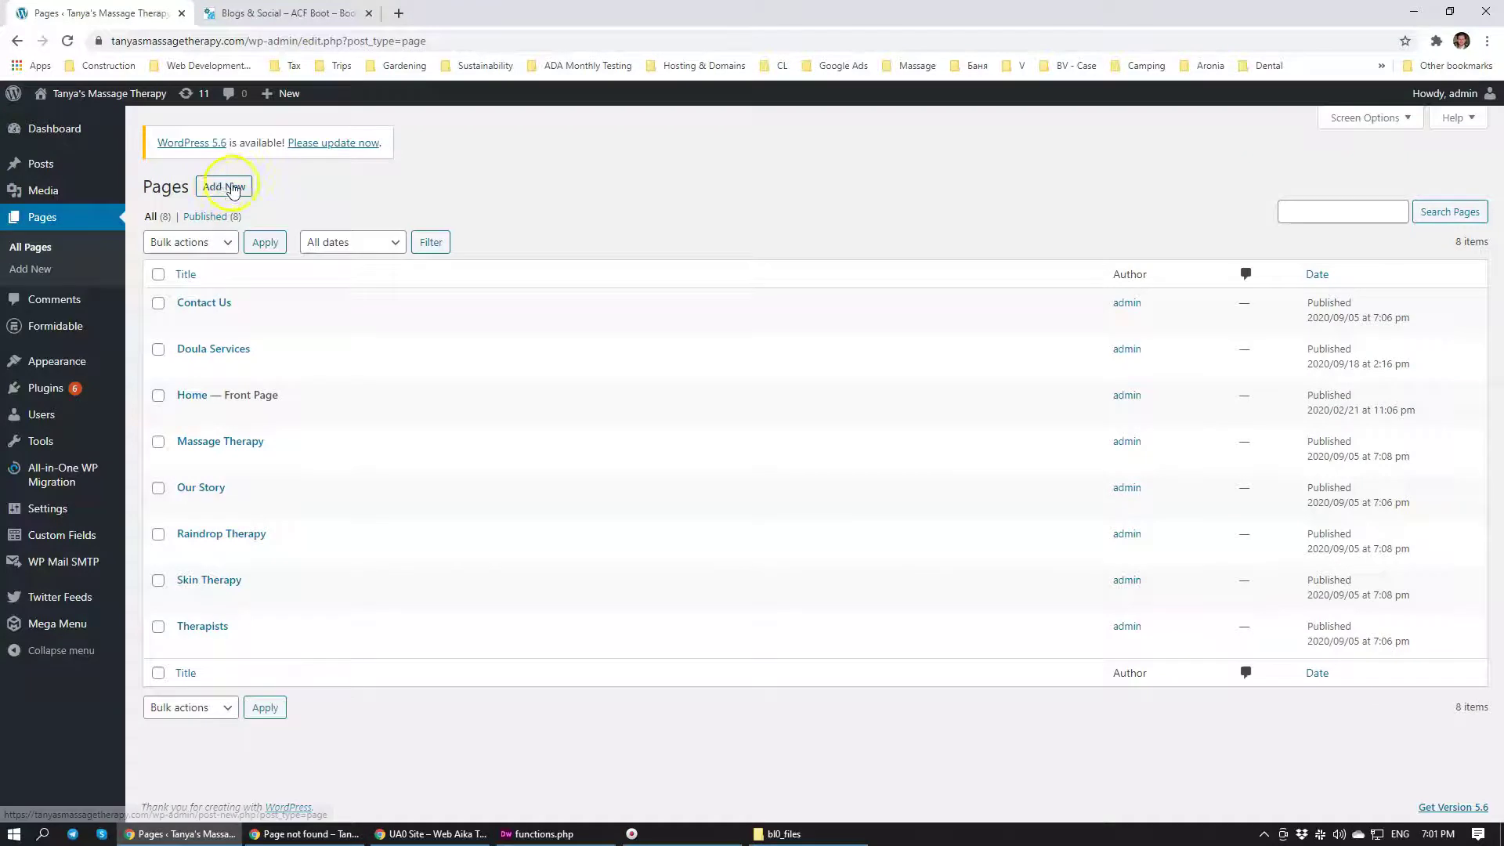
left_click(233, 189)
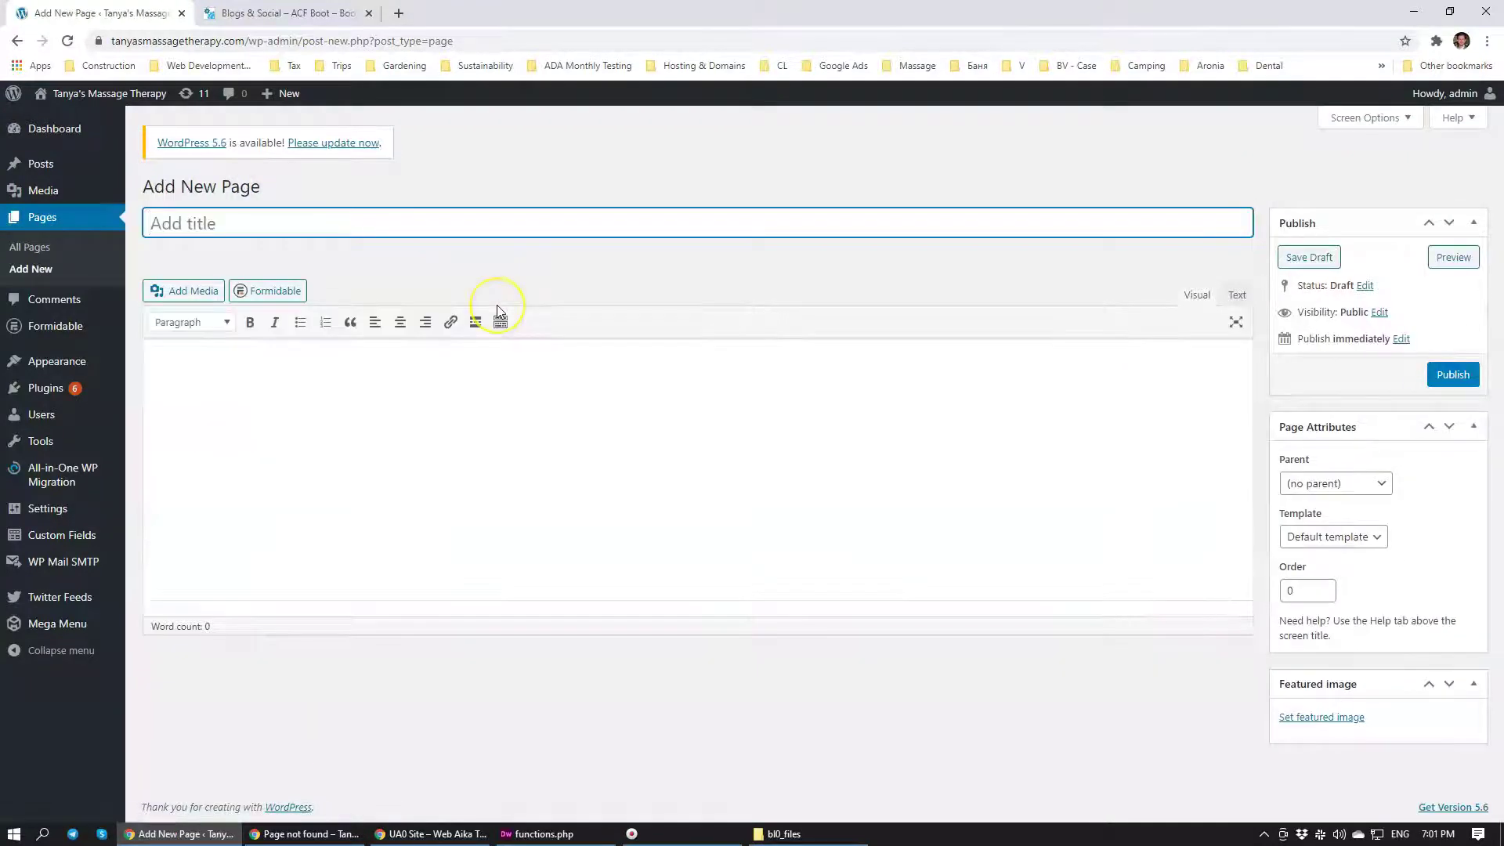
type("Blog")
left_click(541, 531)
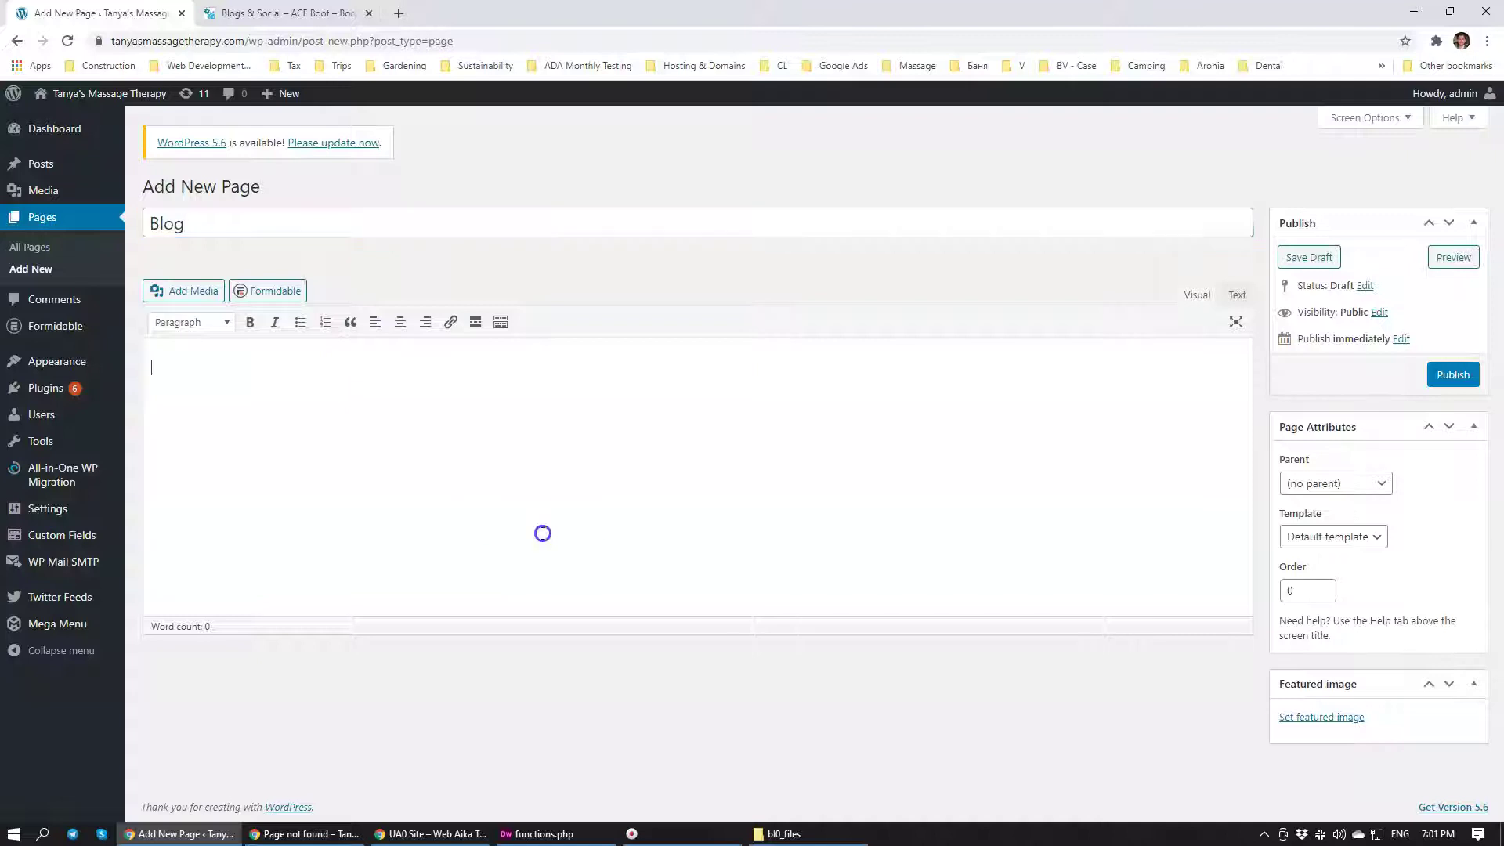
left_click(1341, 535)
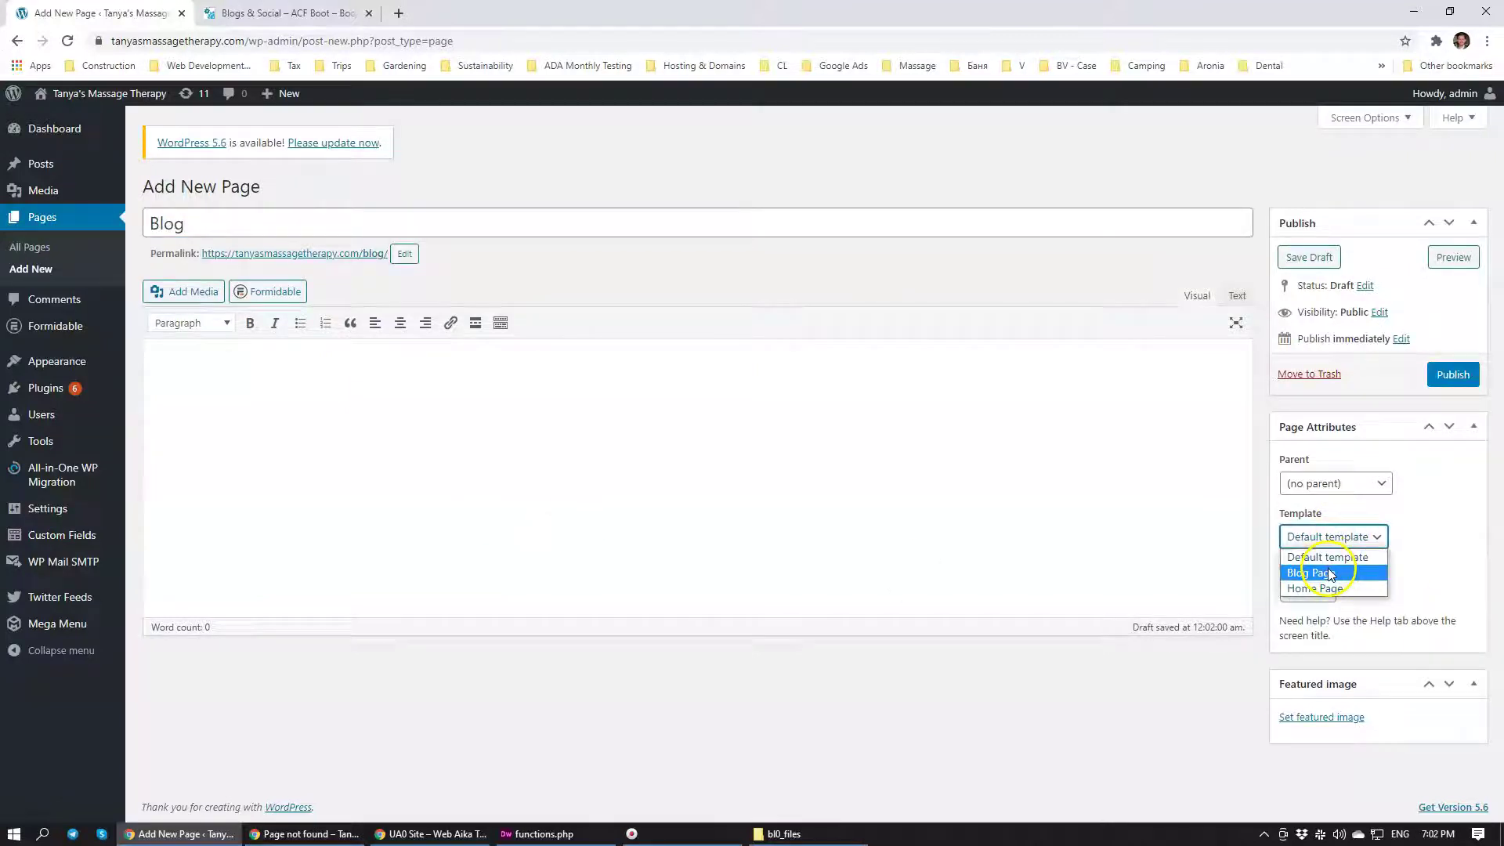
left_click(1328, 573)
left_click(1446, 377)
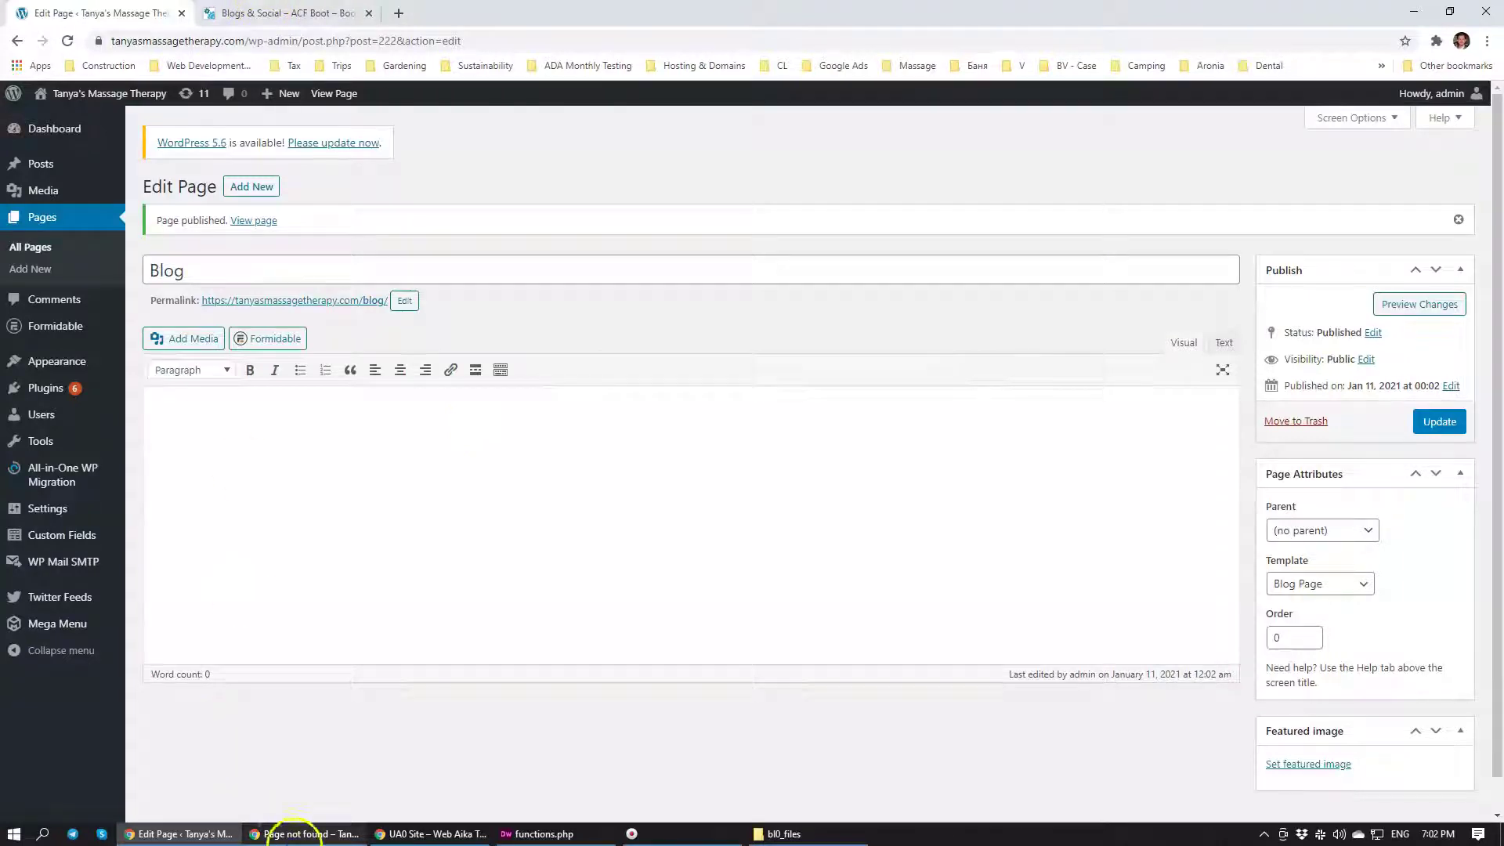
left_click(304, 834)
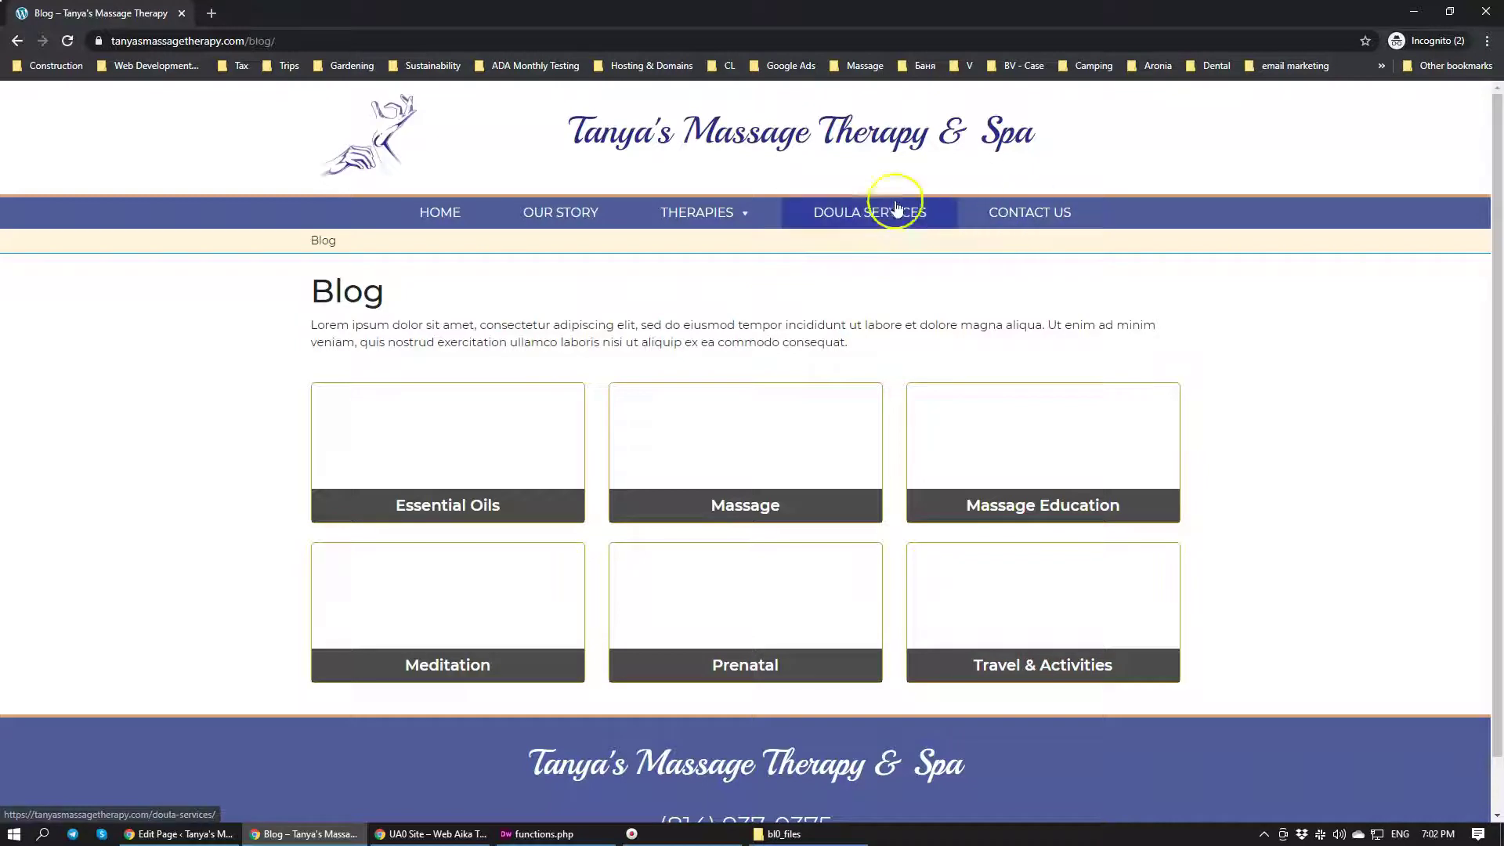
mouse_move(200, 836)
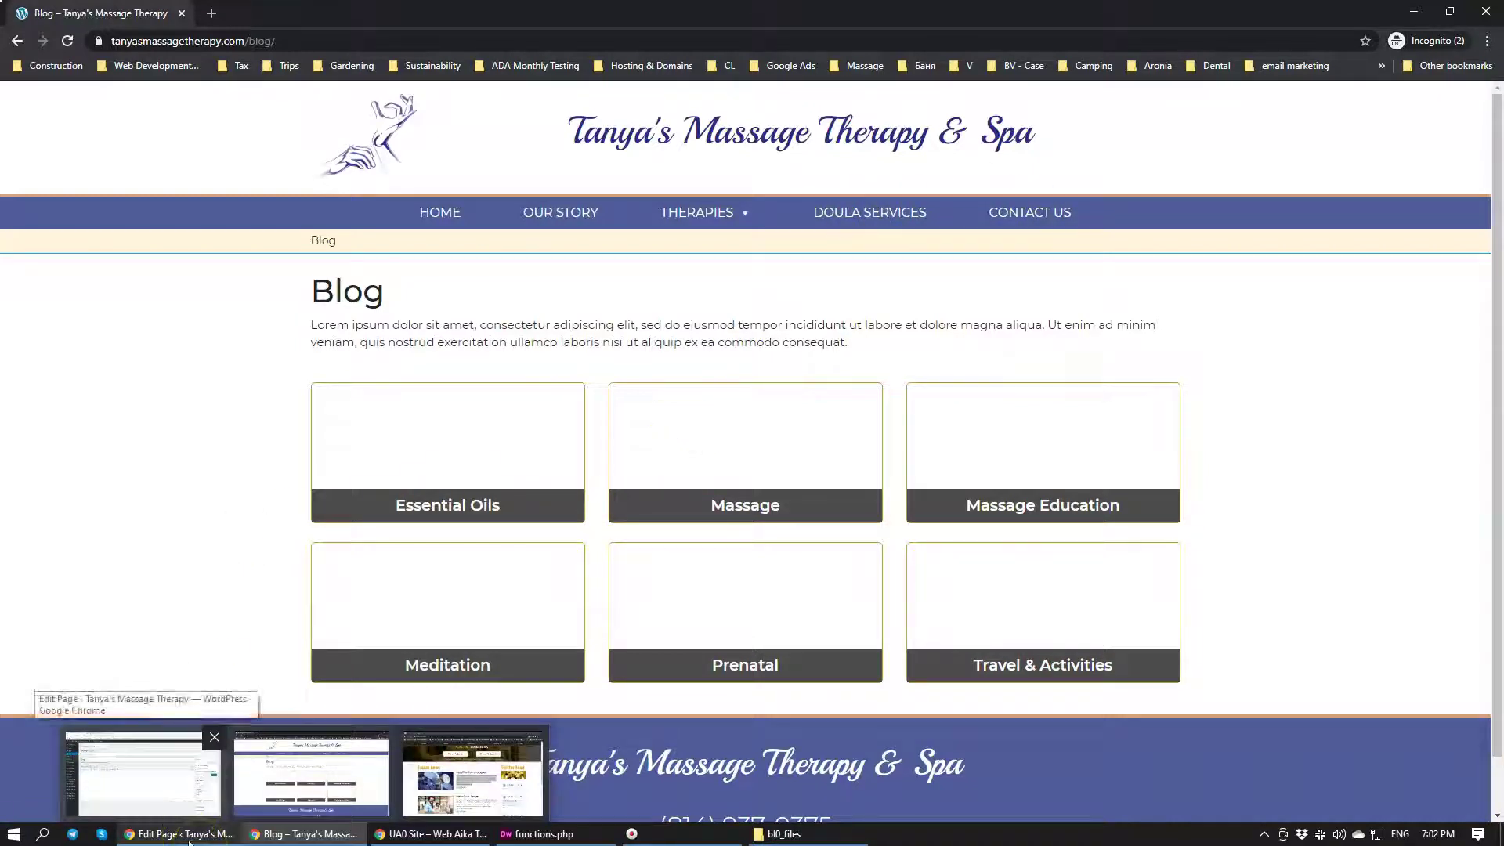
Step: Switch to the WordPress admin, set oils.jpg as the BL0 Cat Image of the Essential Oils category and update it
left_click(189, 838)
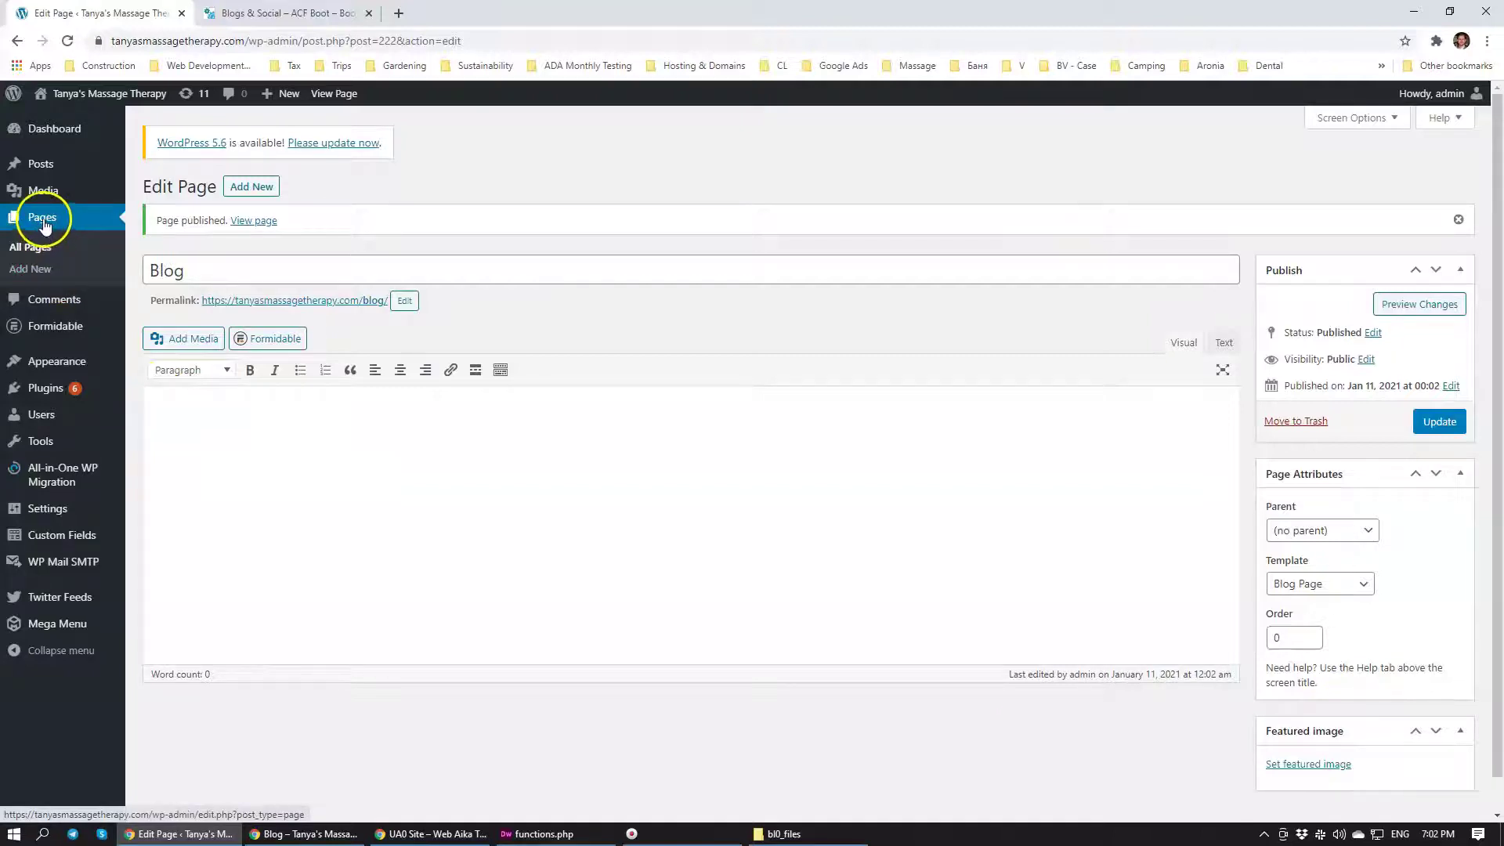
mouse_move(43, 163)
left_click(158, 218)
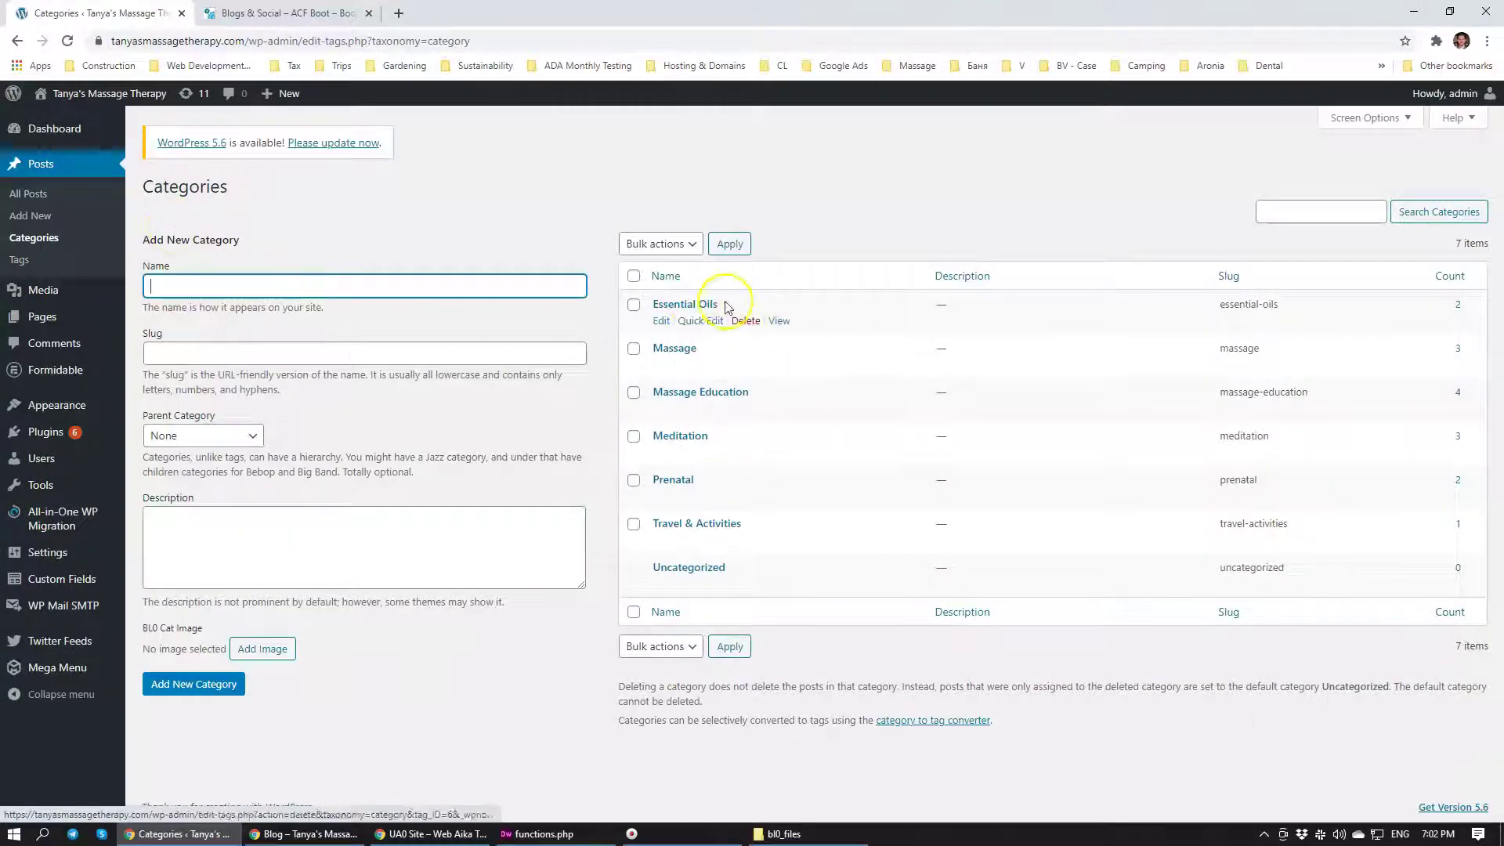
left_click(670, 304)
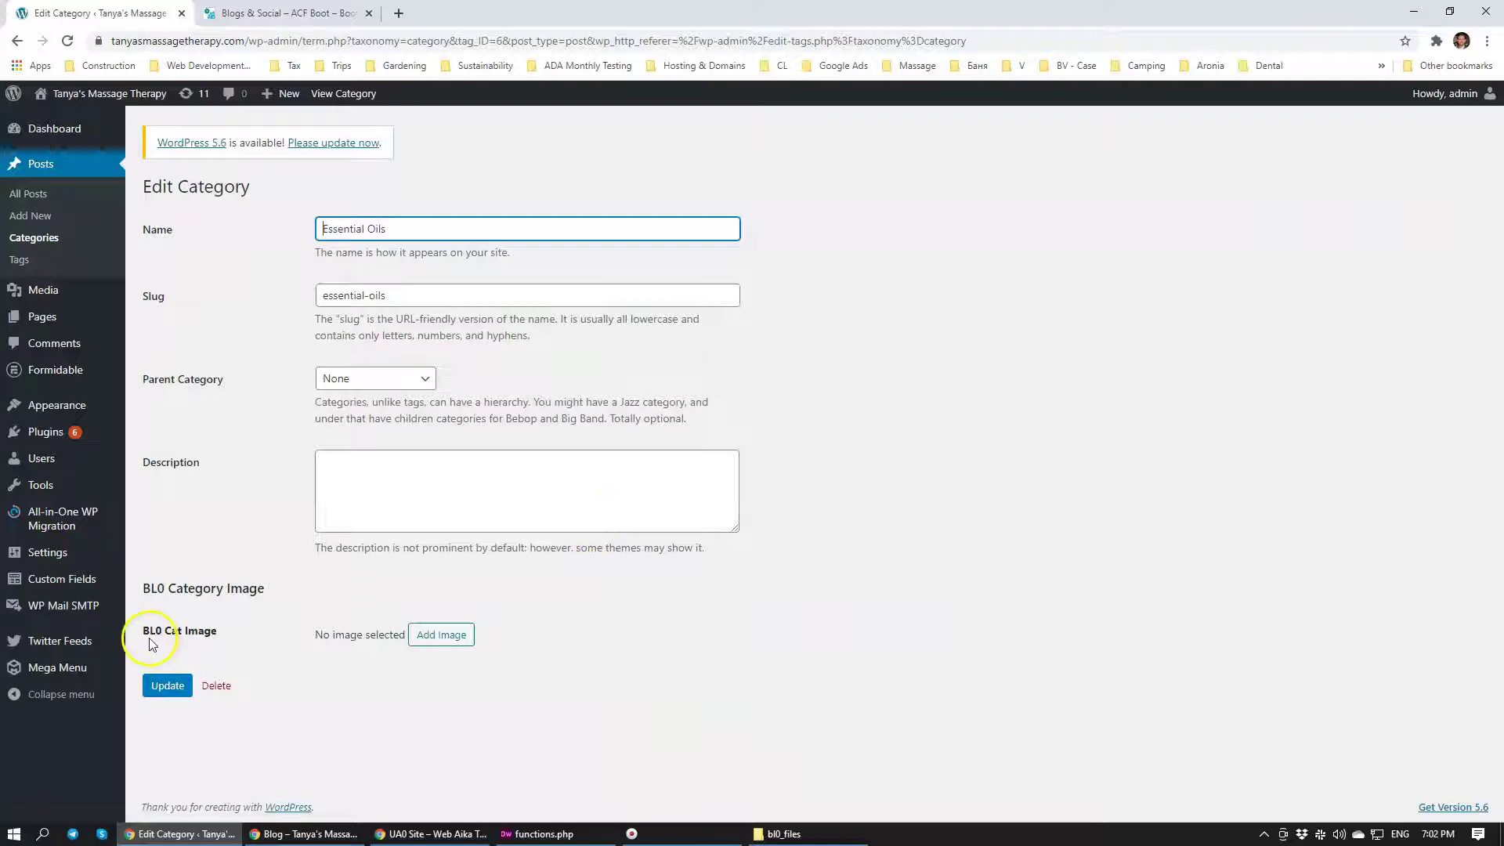
left_click(421, 641)
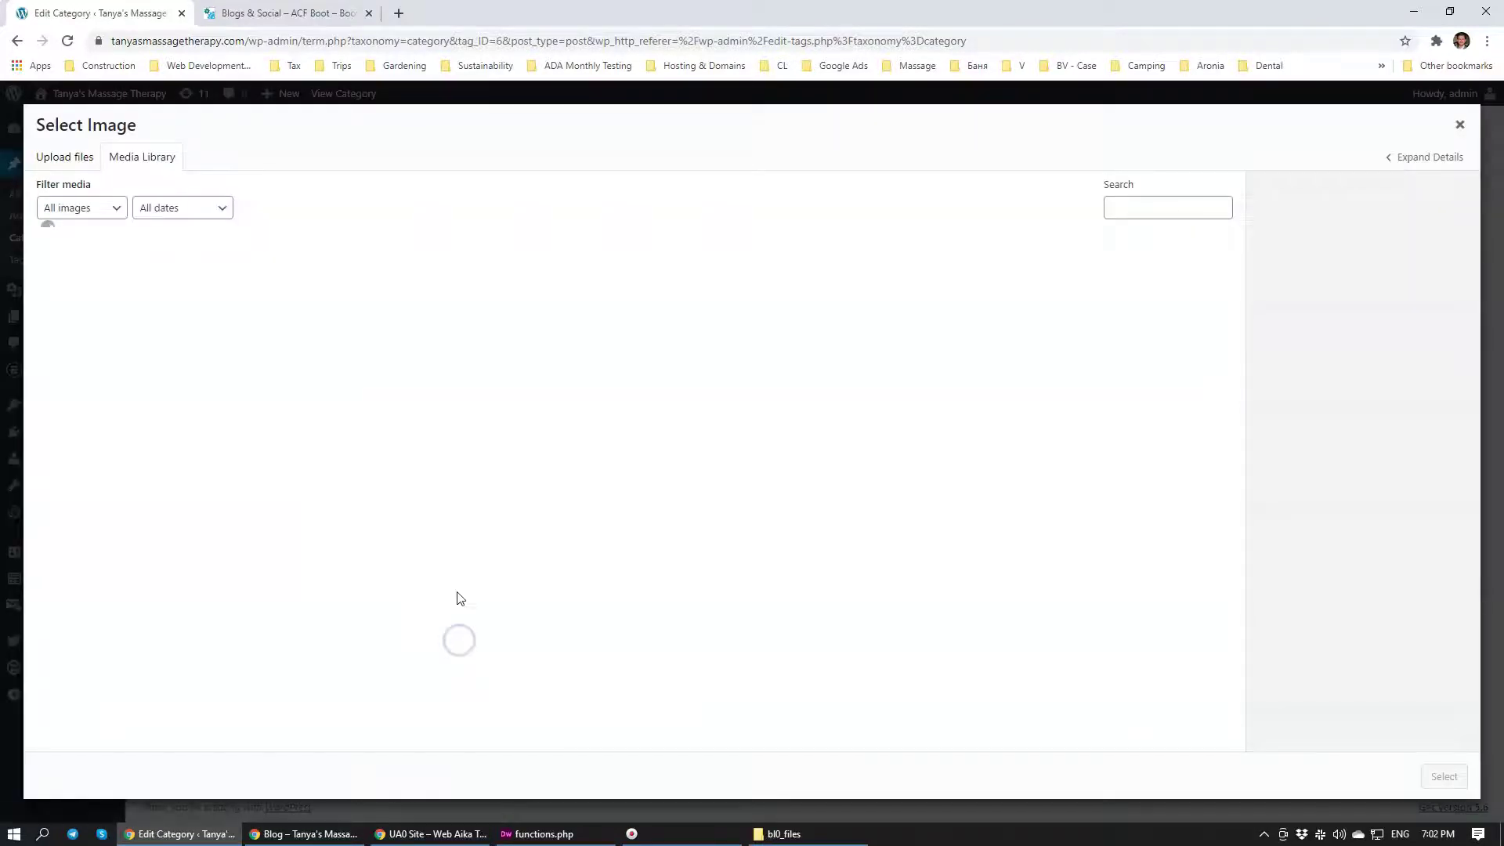
left_click(349, 290)
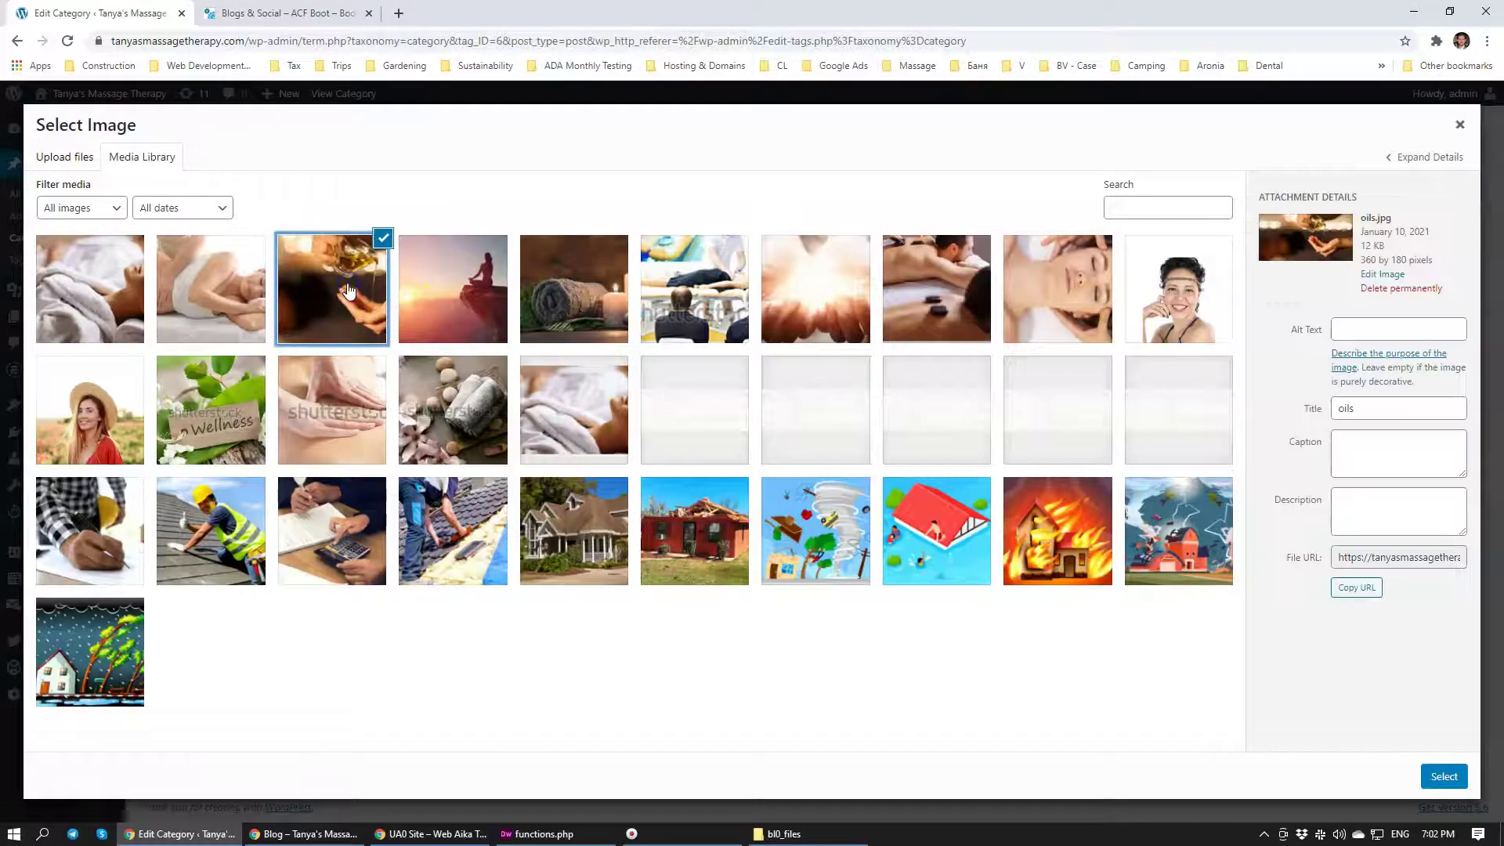
left_click(1444, 777)
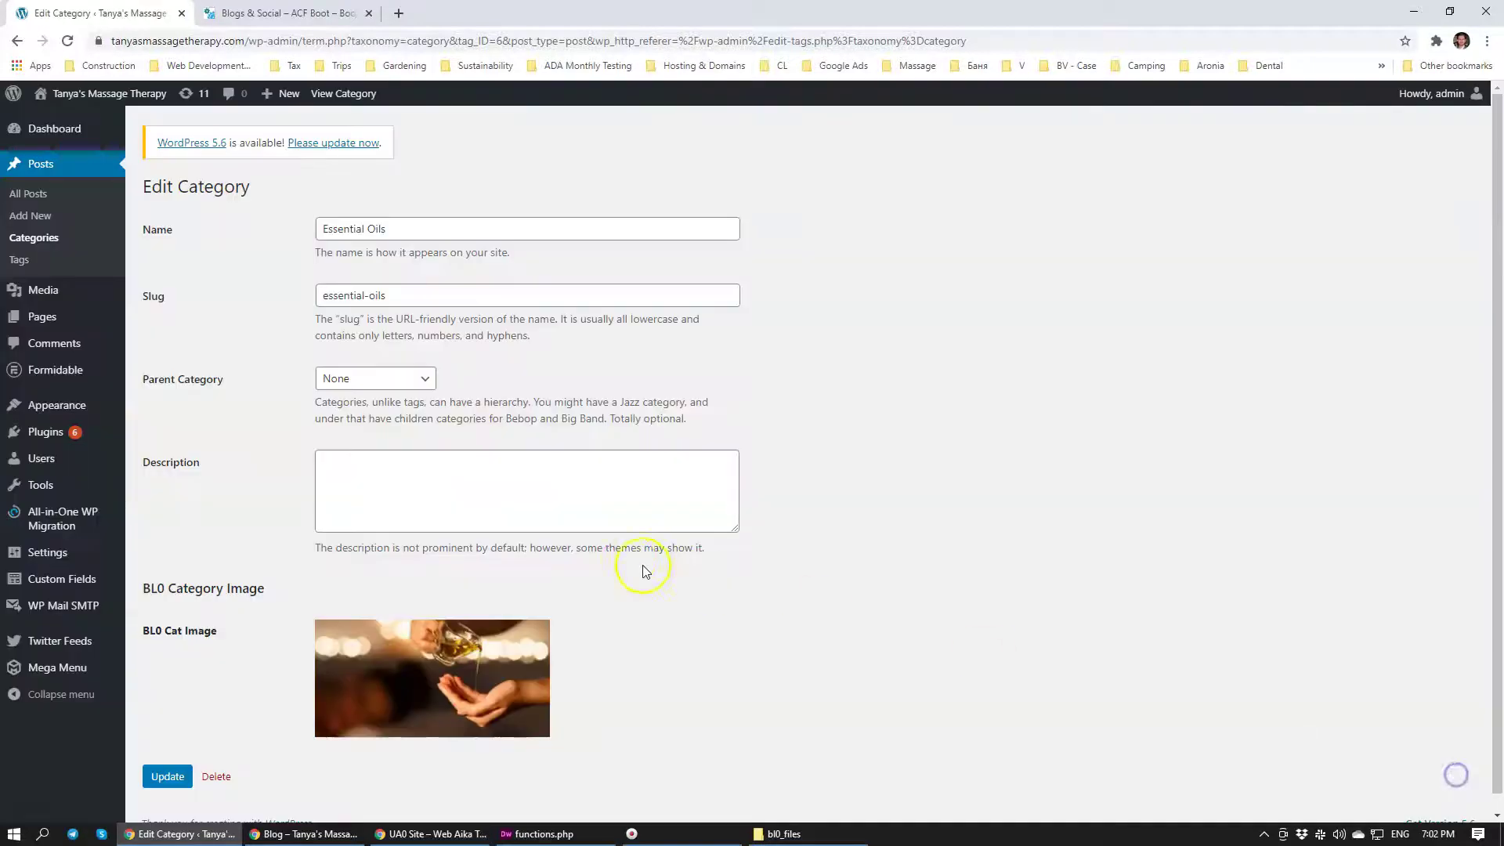
left_click(165, 776)
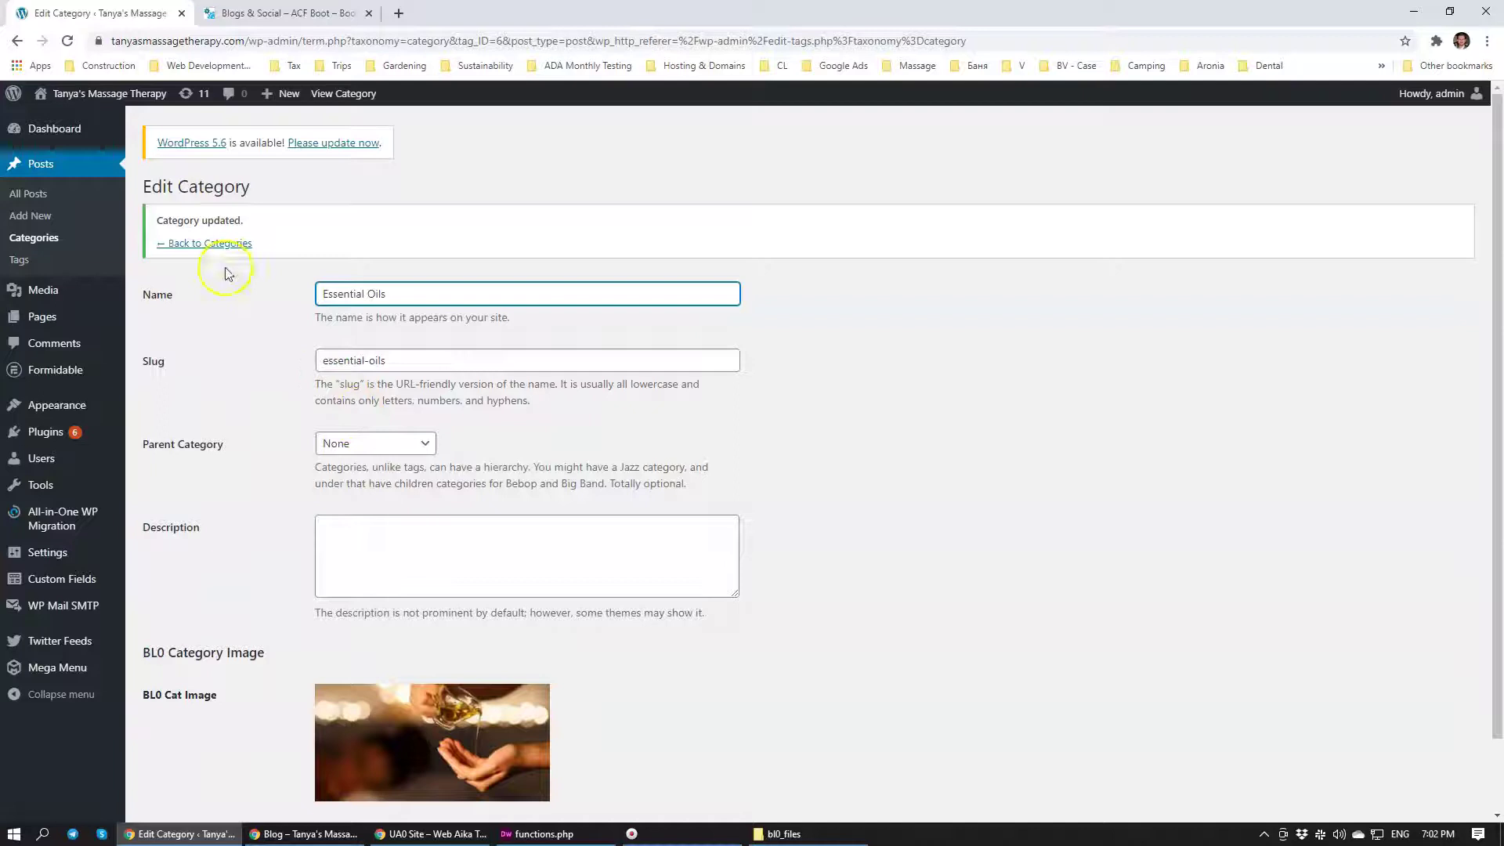
Step: Open the Massage category, start adding its BL0 Cat Image and return to the category list
left_click(204, 244)
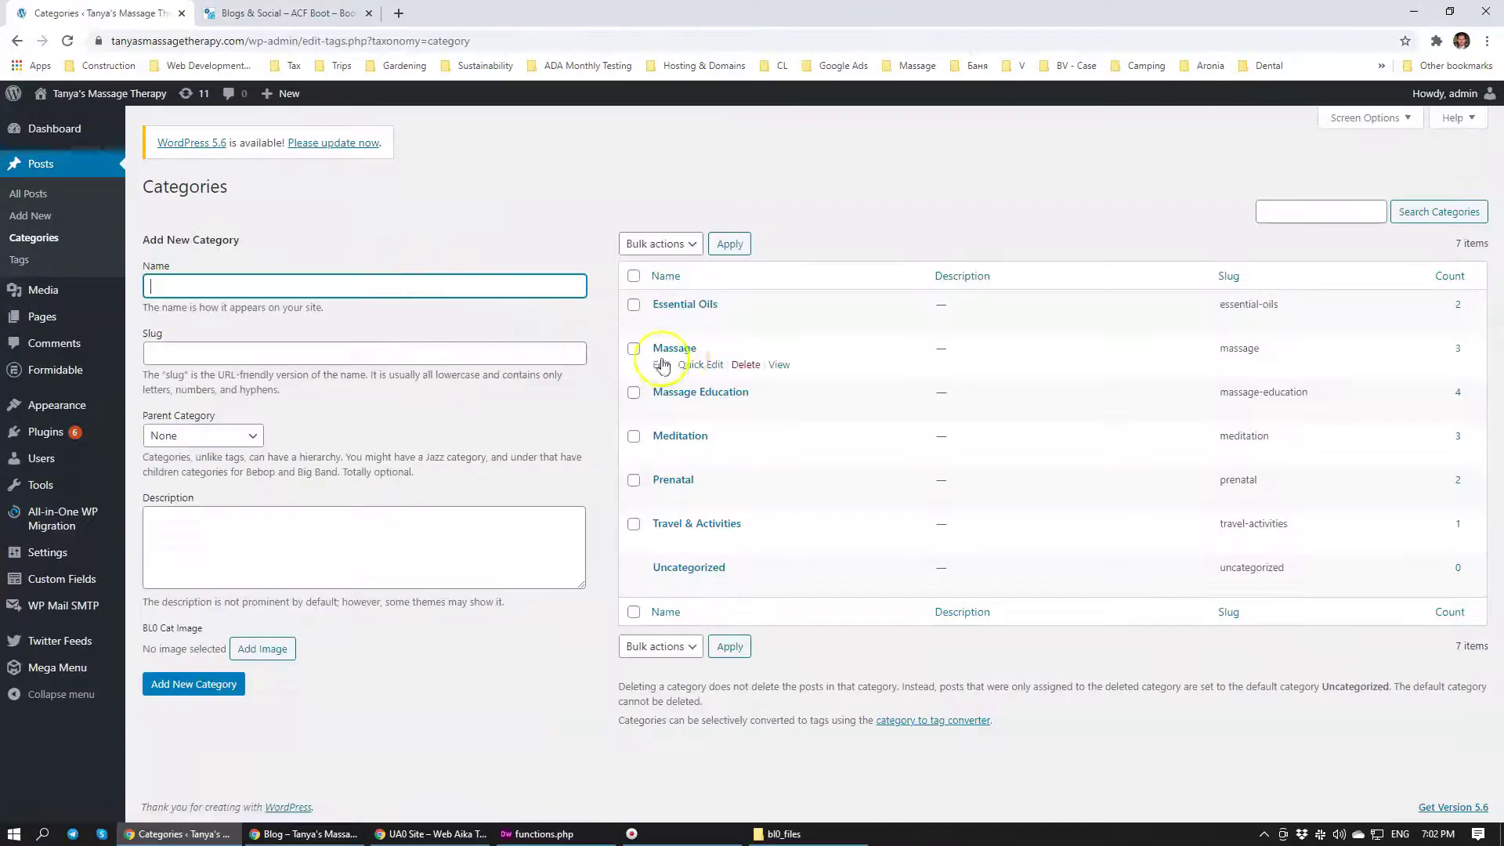
left_click(684, 351)
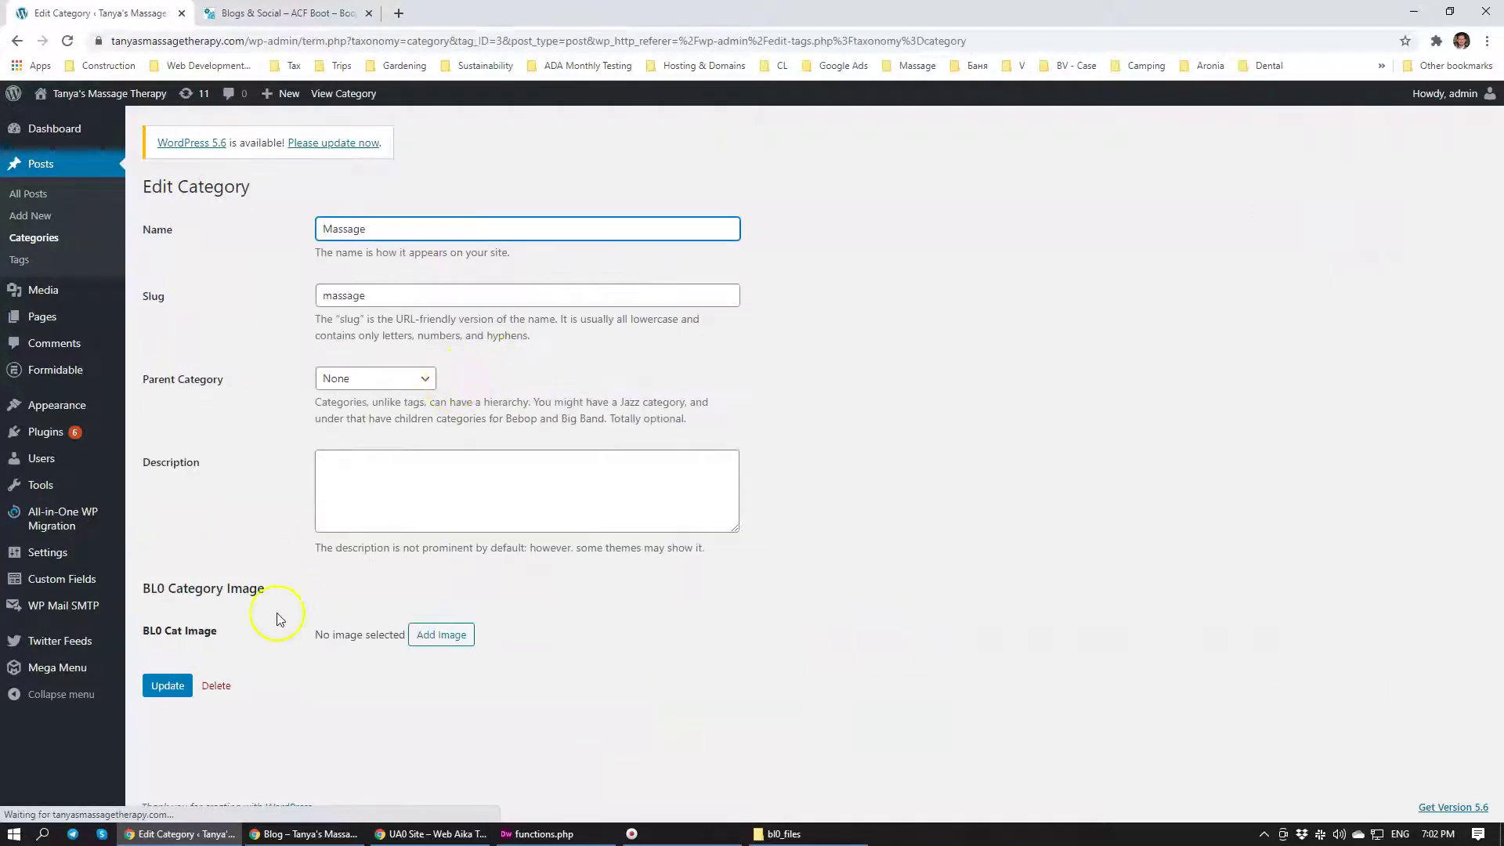
left_click(463, 637)
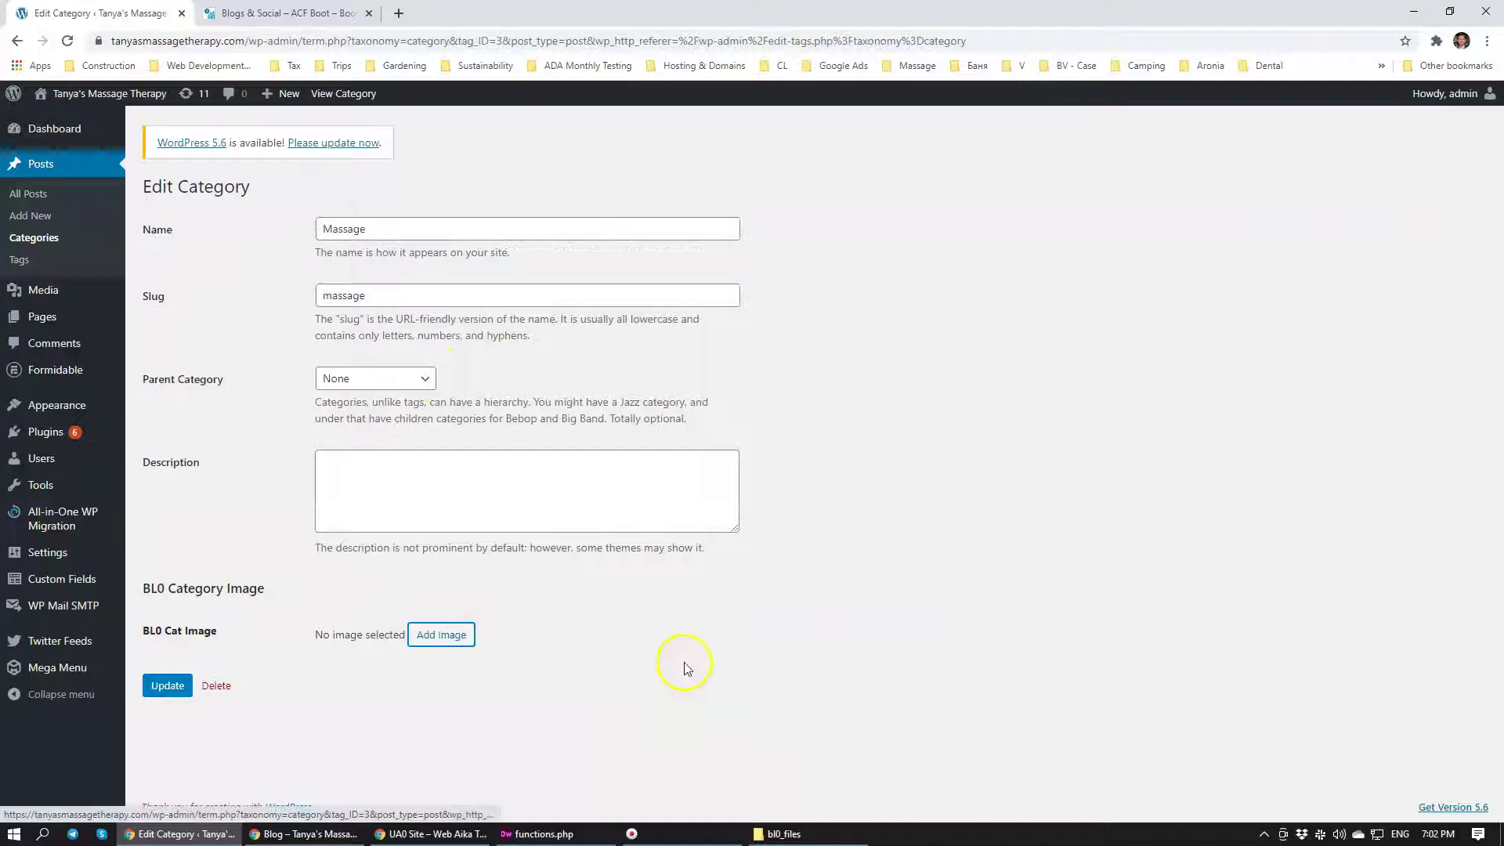
left_click(444, 649)
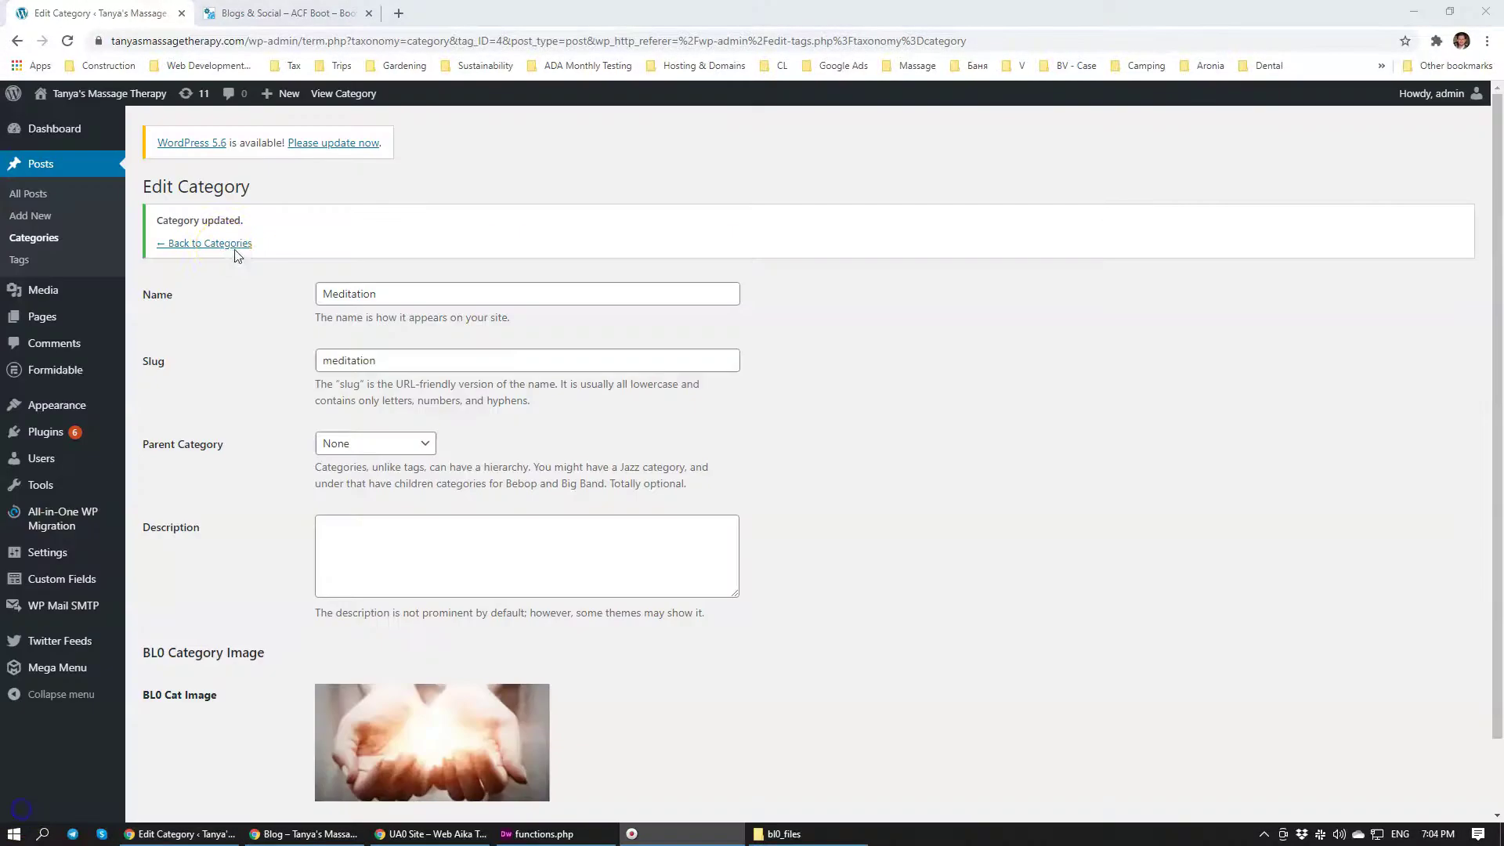
left_click(221, 244)
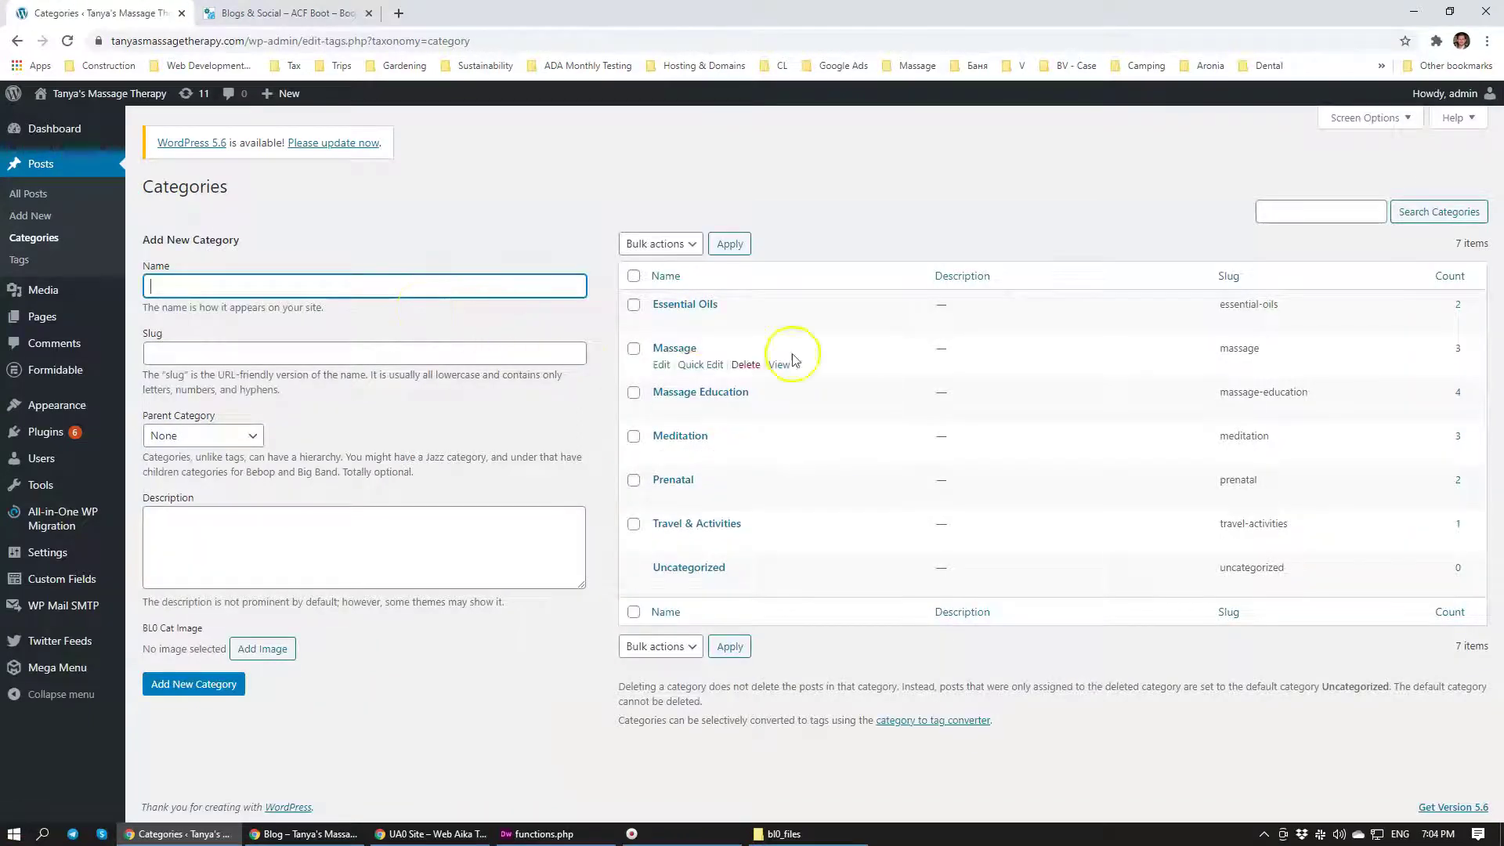
Step: Switch to the live Blog page and check its Massage Education category and the Fee Inner Force article
left_click(284, 13)
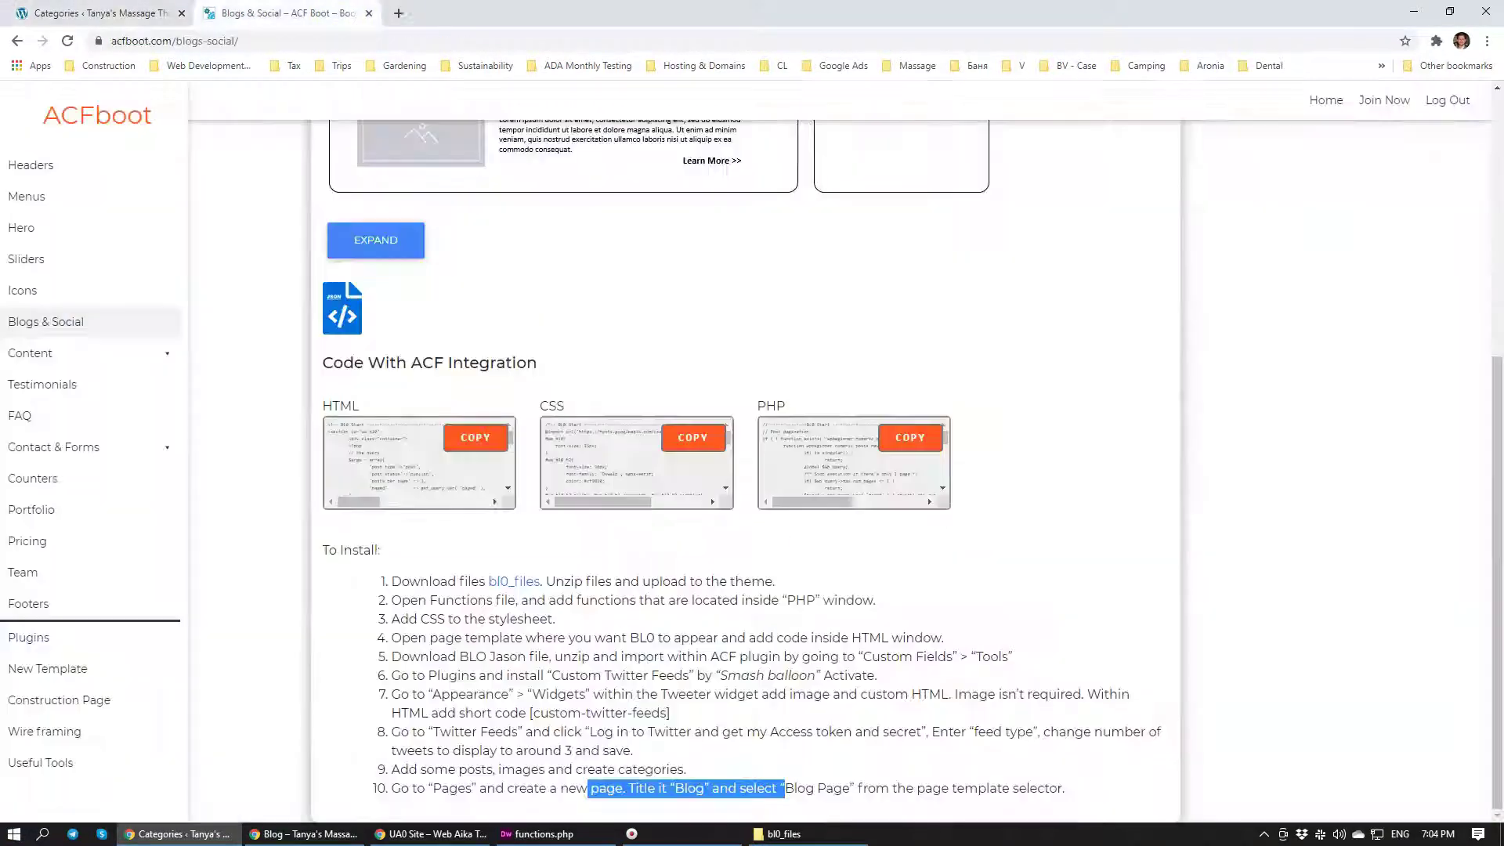
left_click(98, 14)
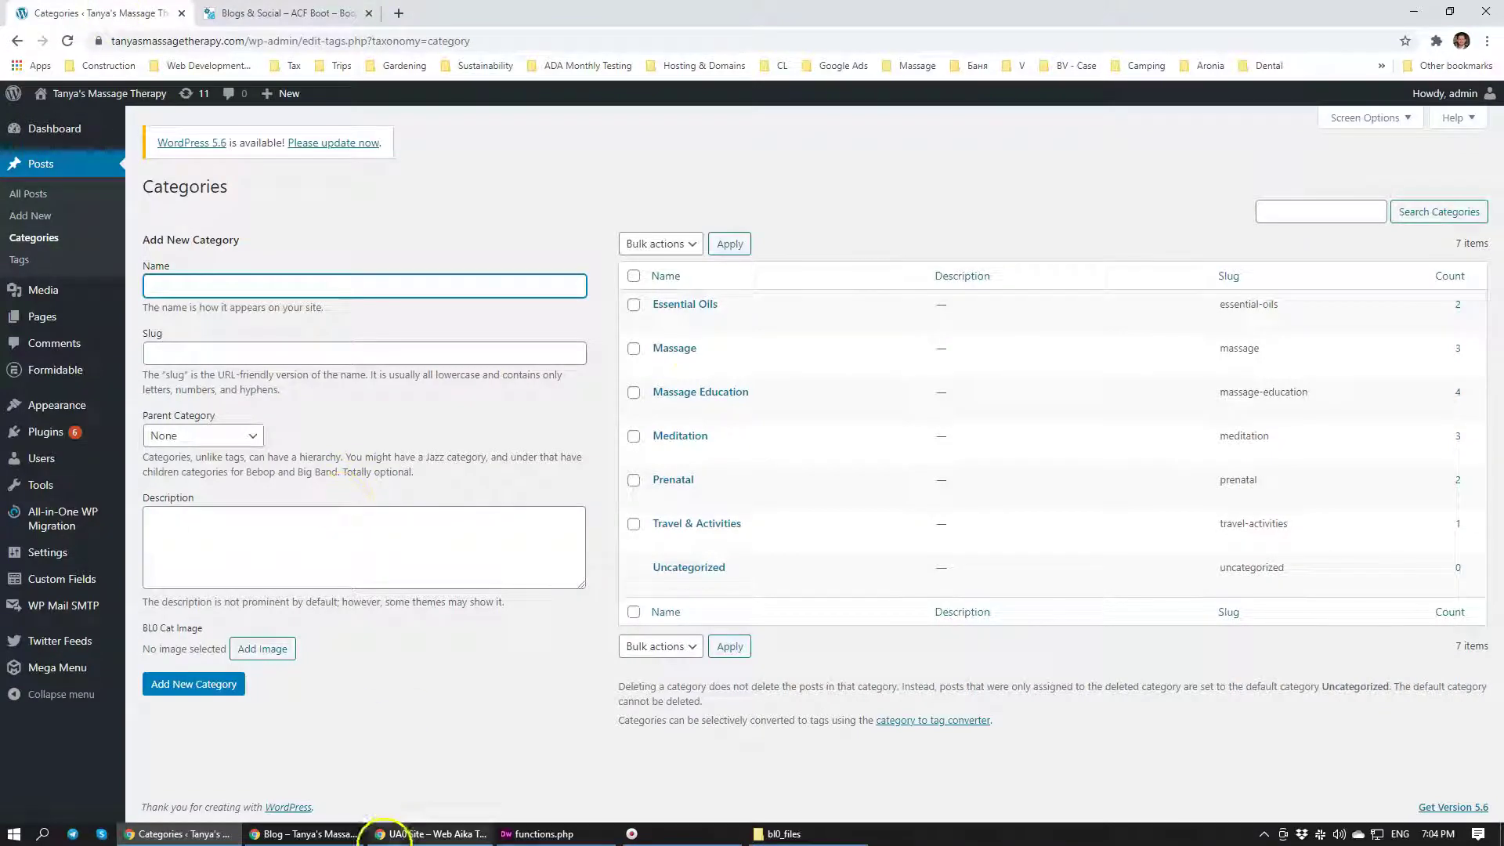
left_click(303, 834)
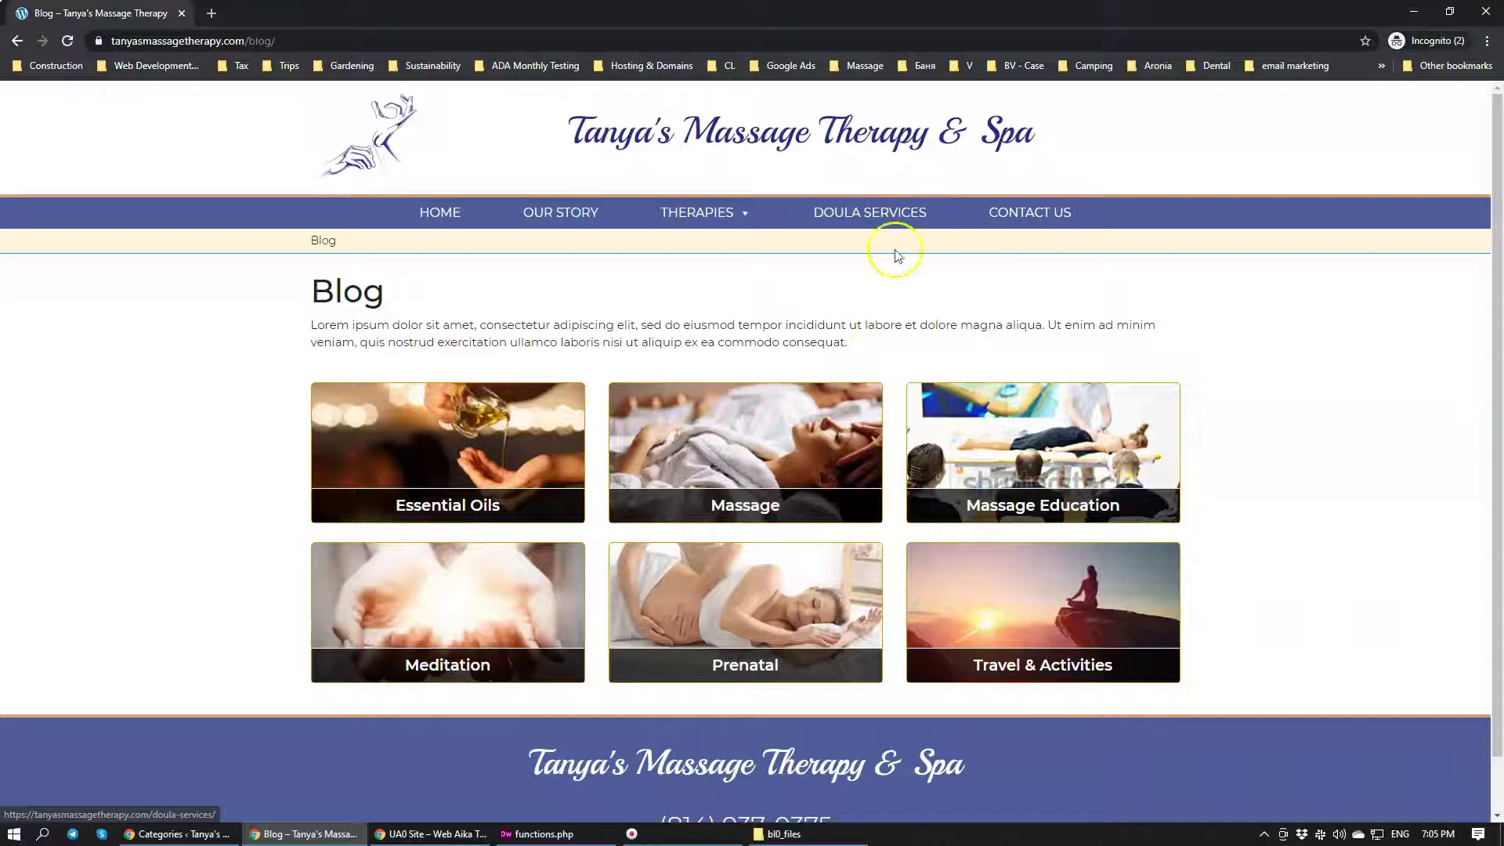
left_click(1005, 455)
scroll(507, 442, "down", 5)
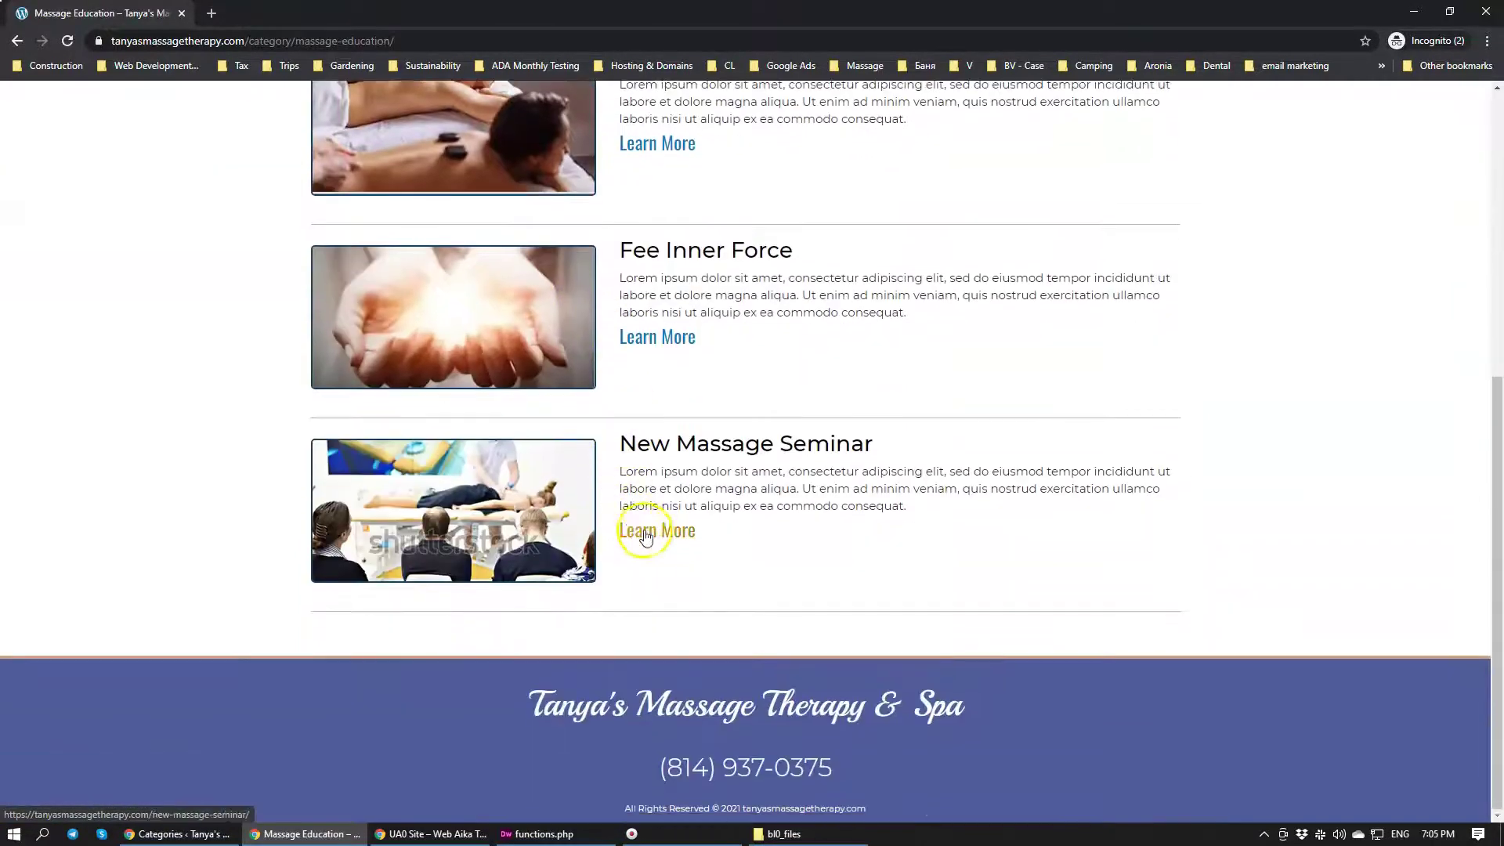
scroll(658, 537, "up", 1)
scroll(626, 394, "up", 1)
left_click(673, 494)
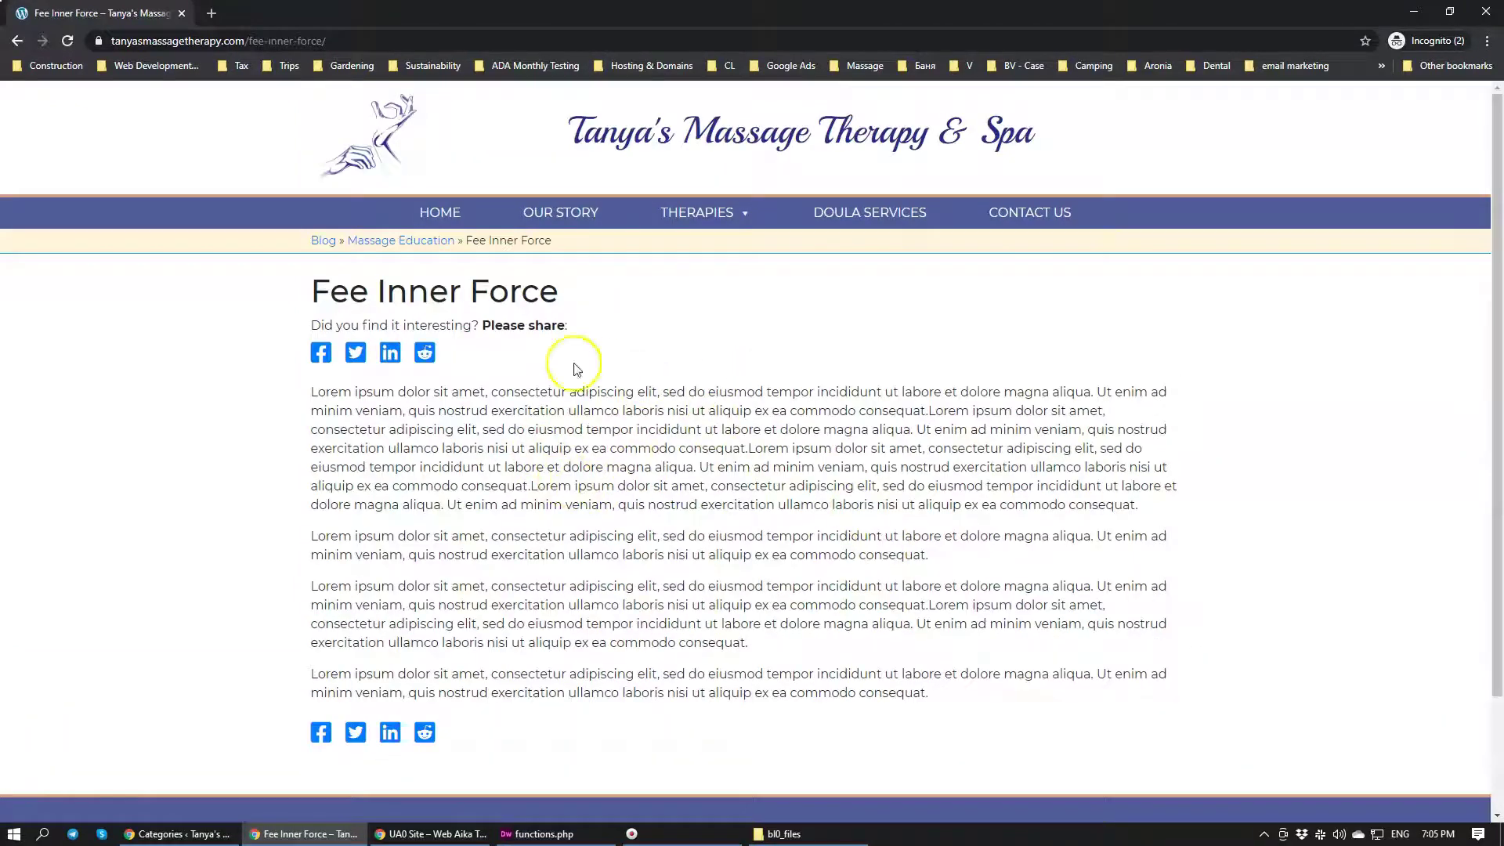
Step: Follow the breadcrumbs back to the Blog page and check the Essential Oils category page and its Blog link
left_click(389, 240)
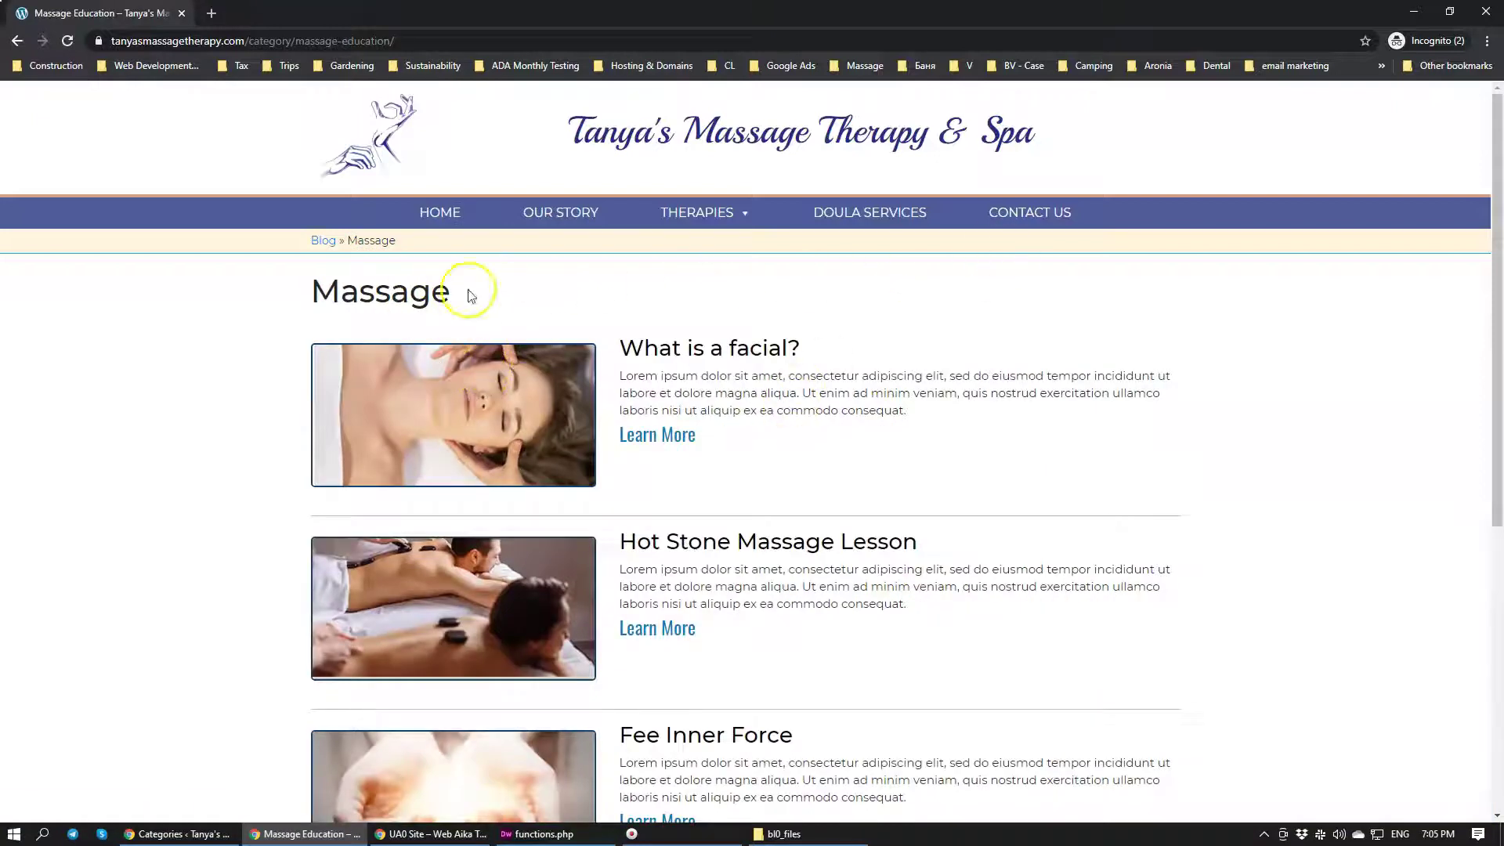
left_click(323, 241)
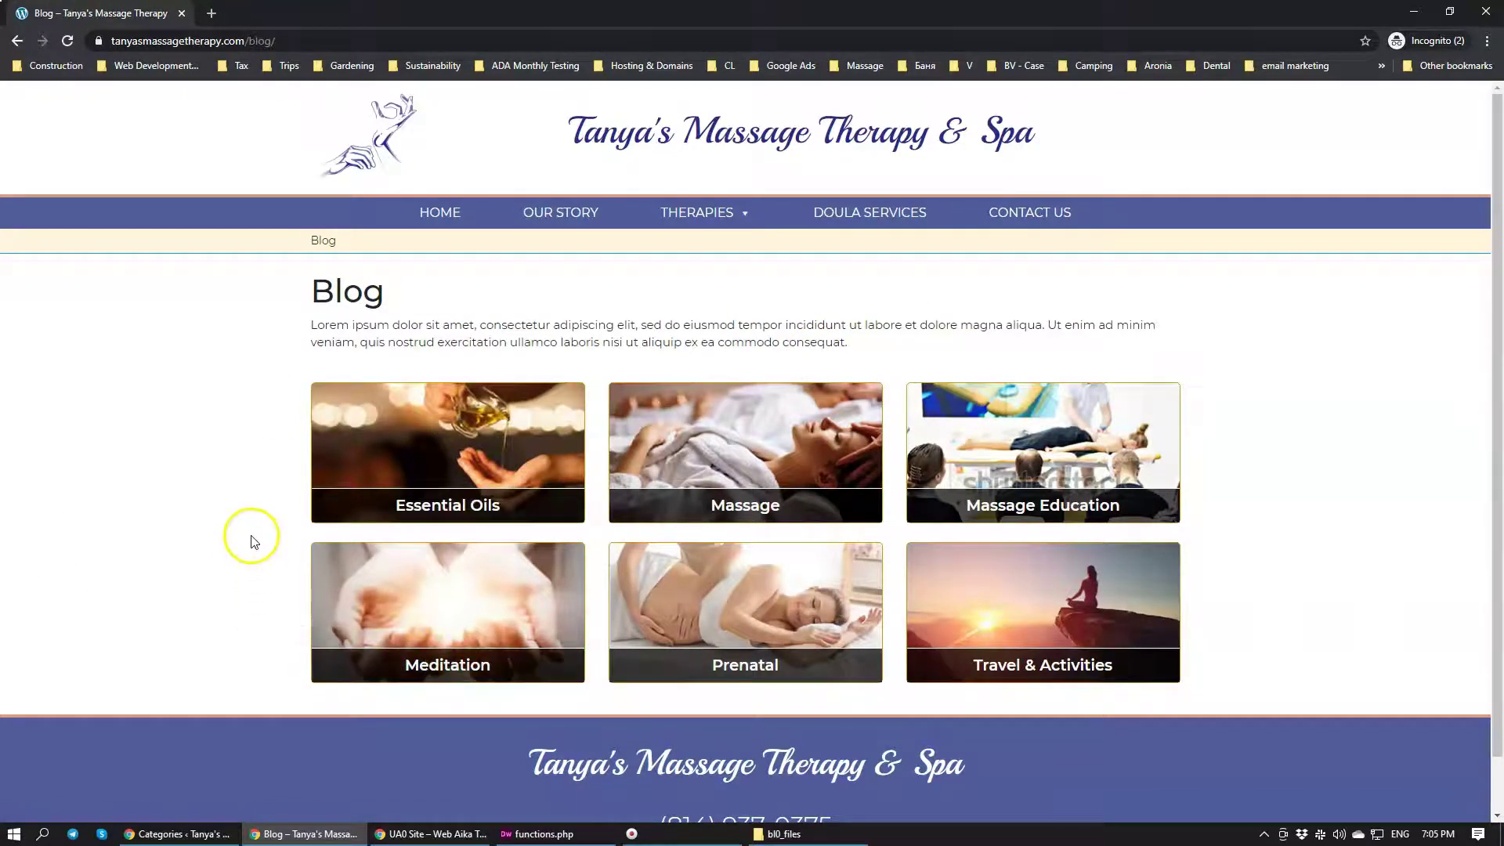
left_click(386, 447)
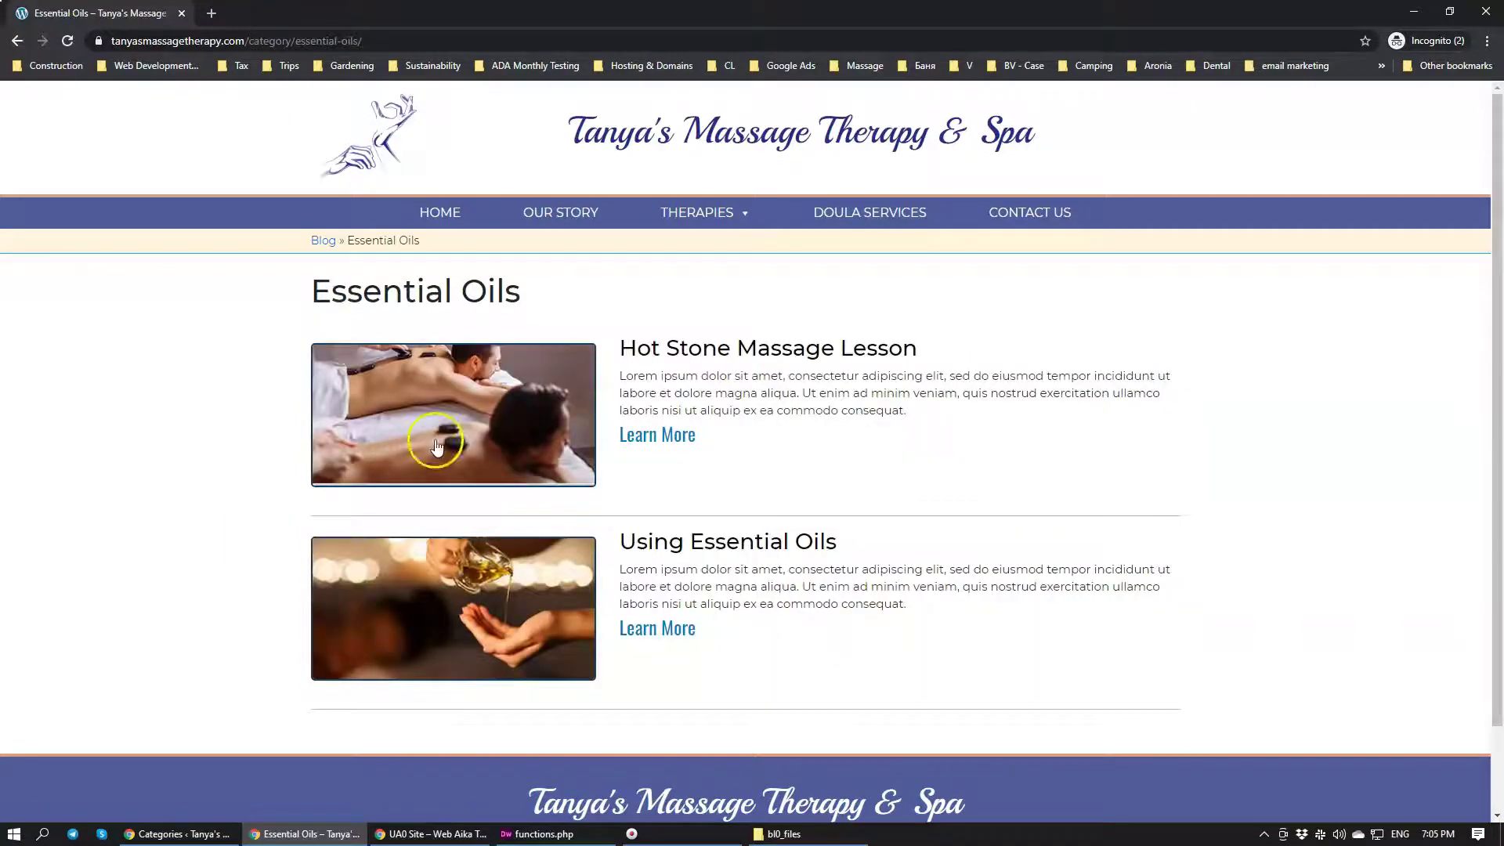
left_click(329, 241)
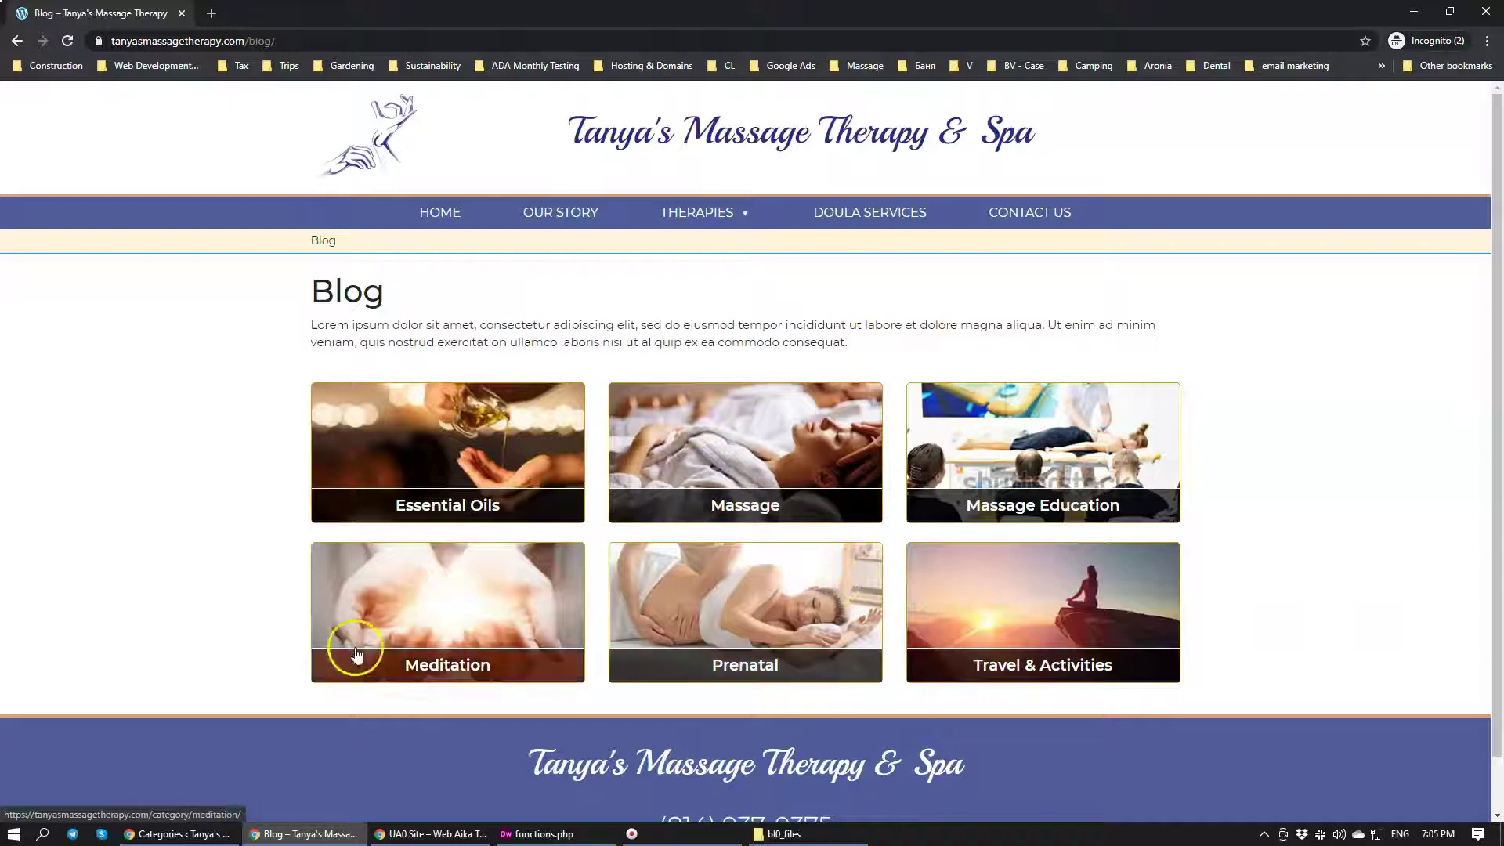
Step: Switch to the ACFboot Blogs & Social page and browse to the Content Blocks (BC) content section
left_click(194, 835)
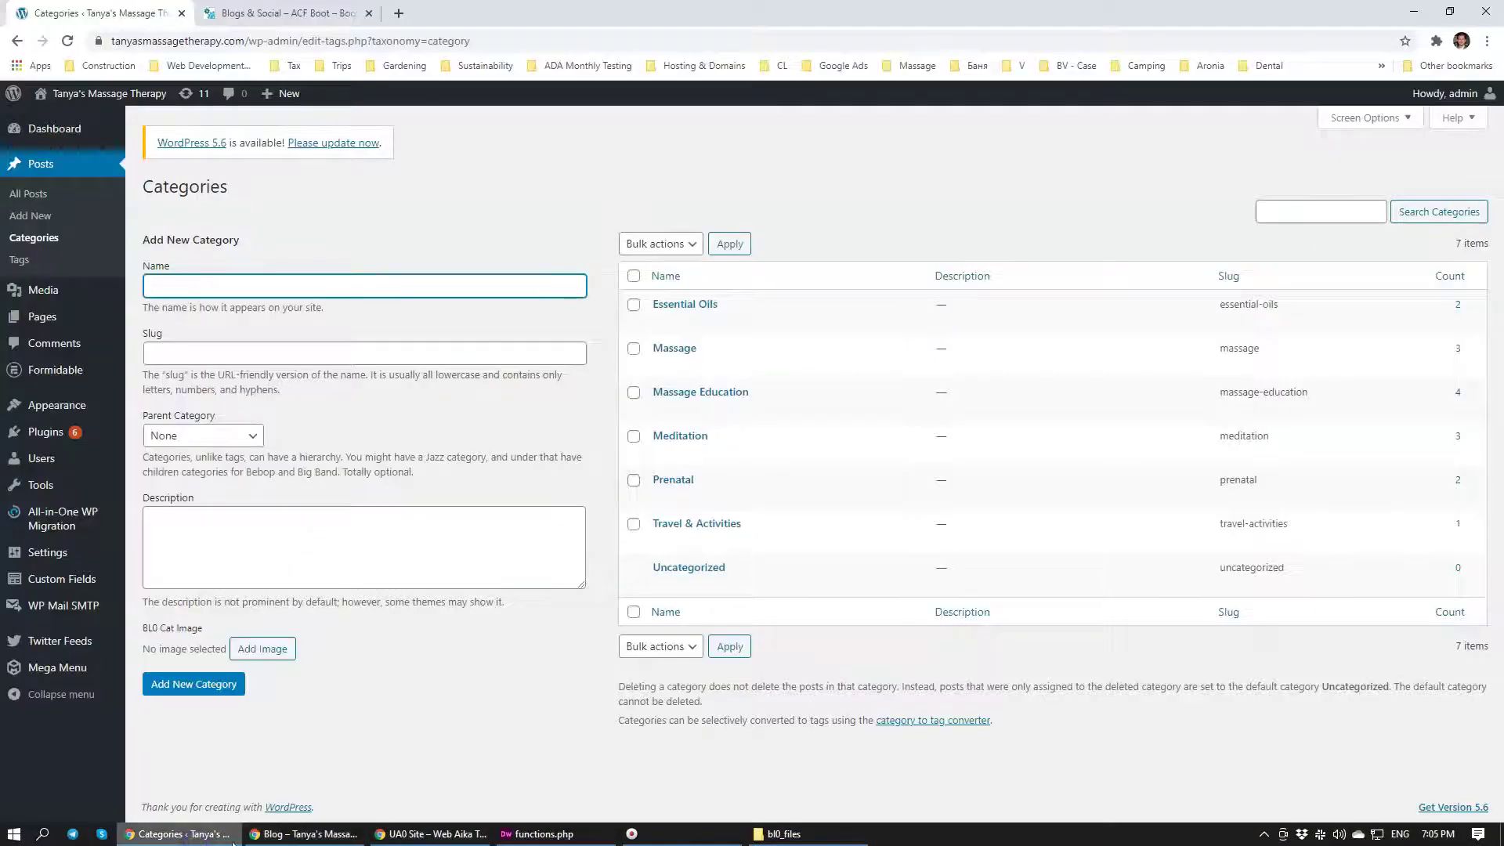
key("ctrl+Tab")
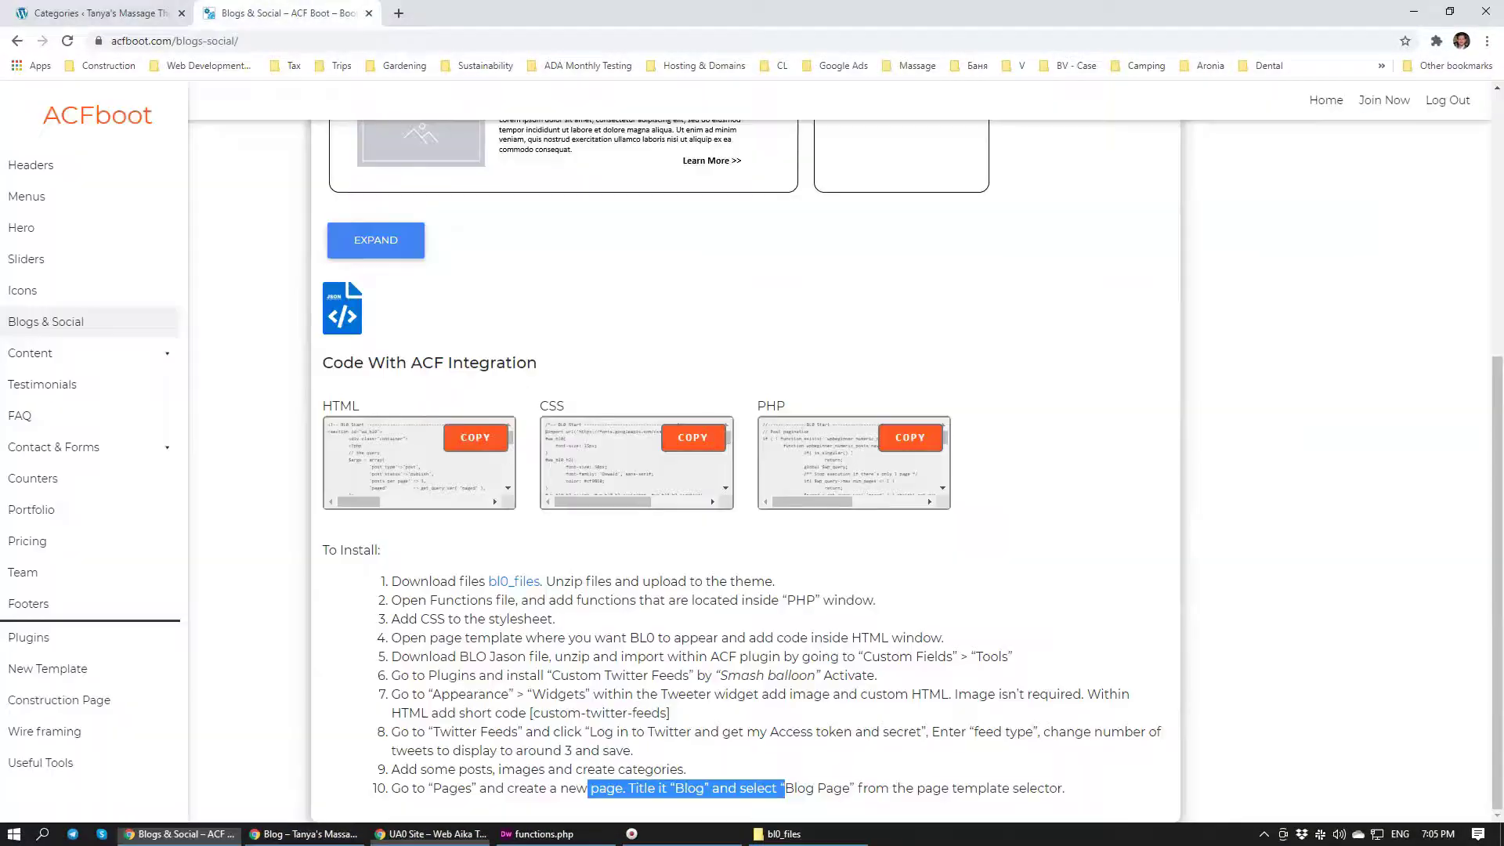
scroll(612, 412, "up", 5)
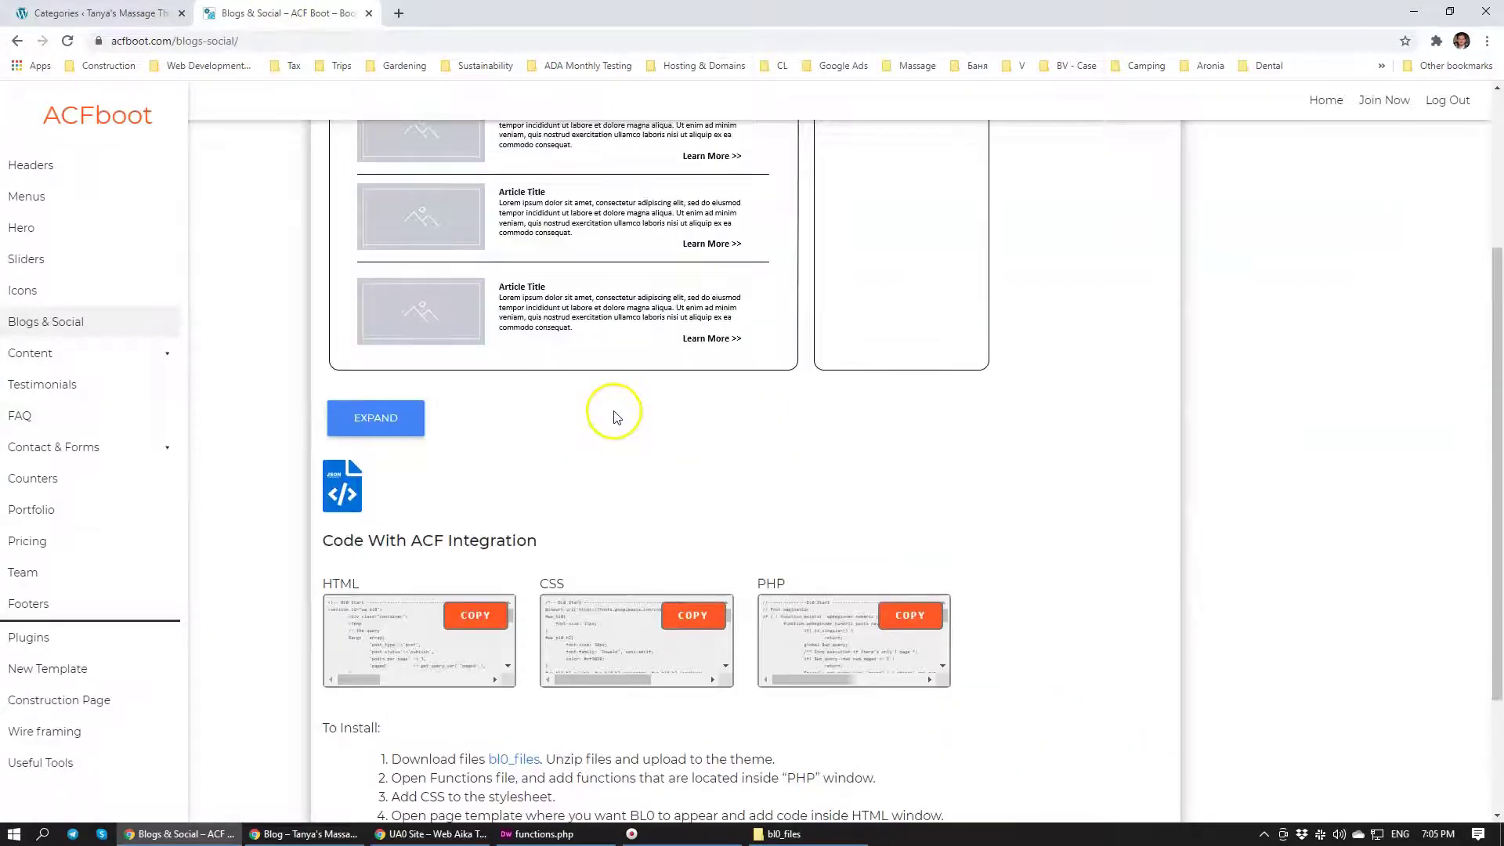
left_click(117, 352)
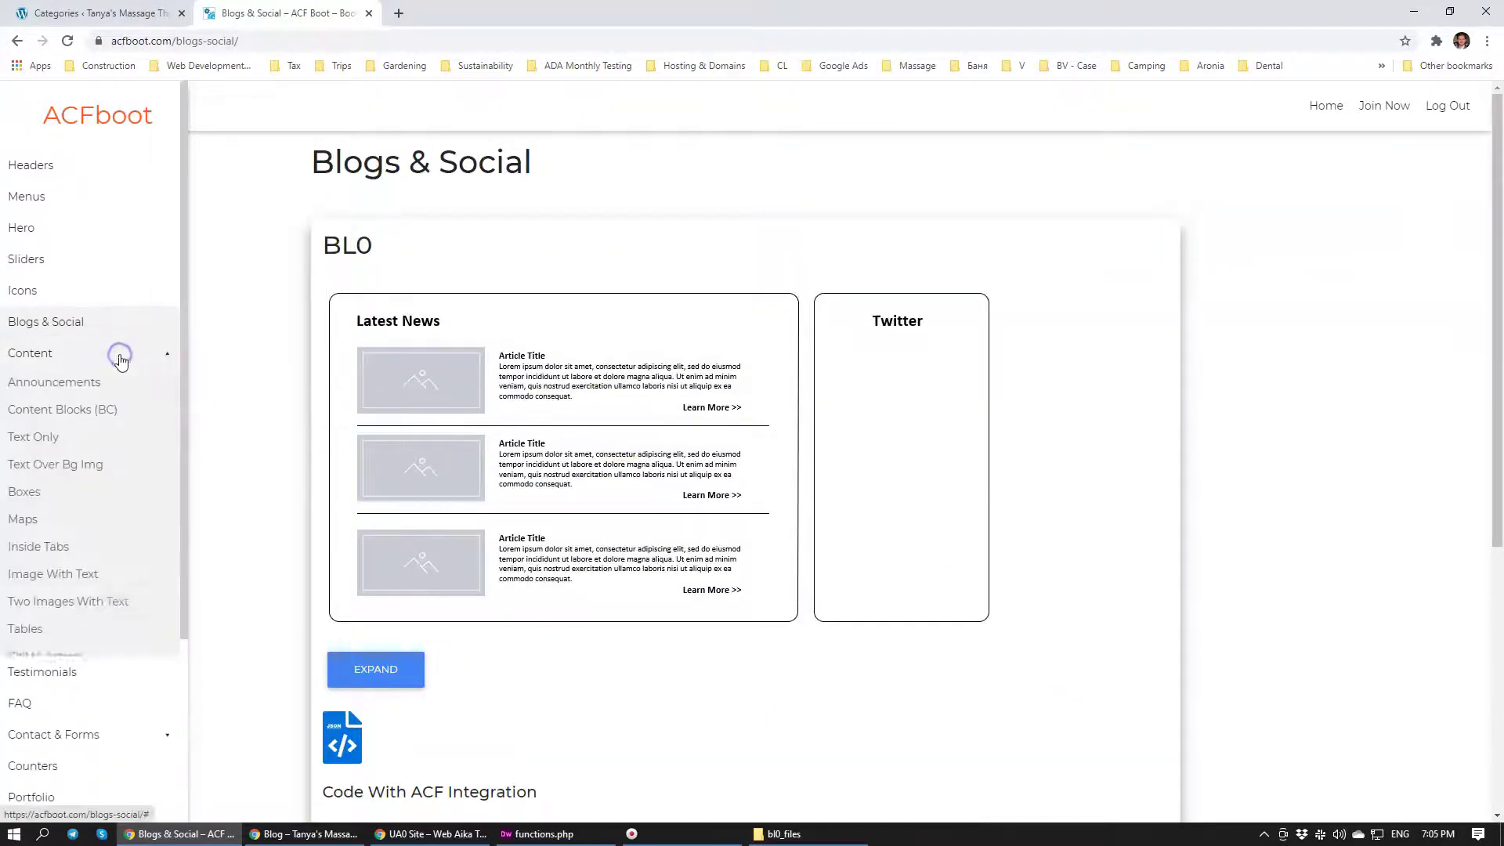
left_click(86, 410)
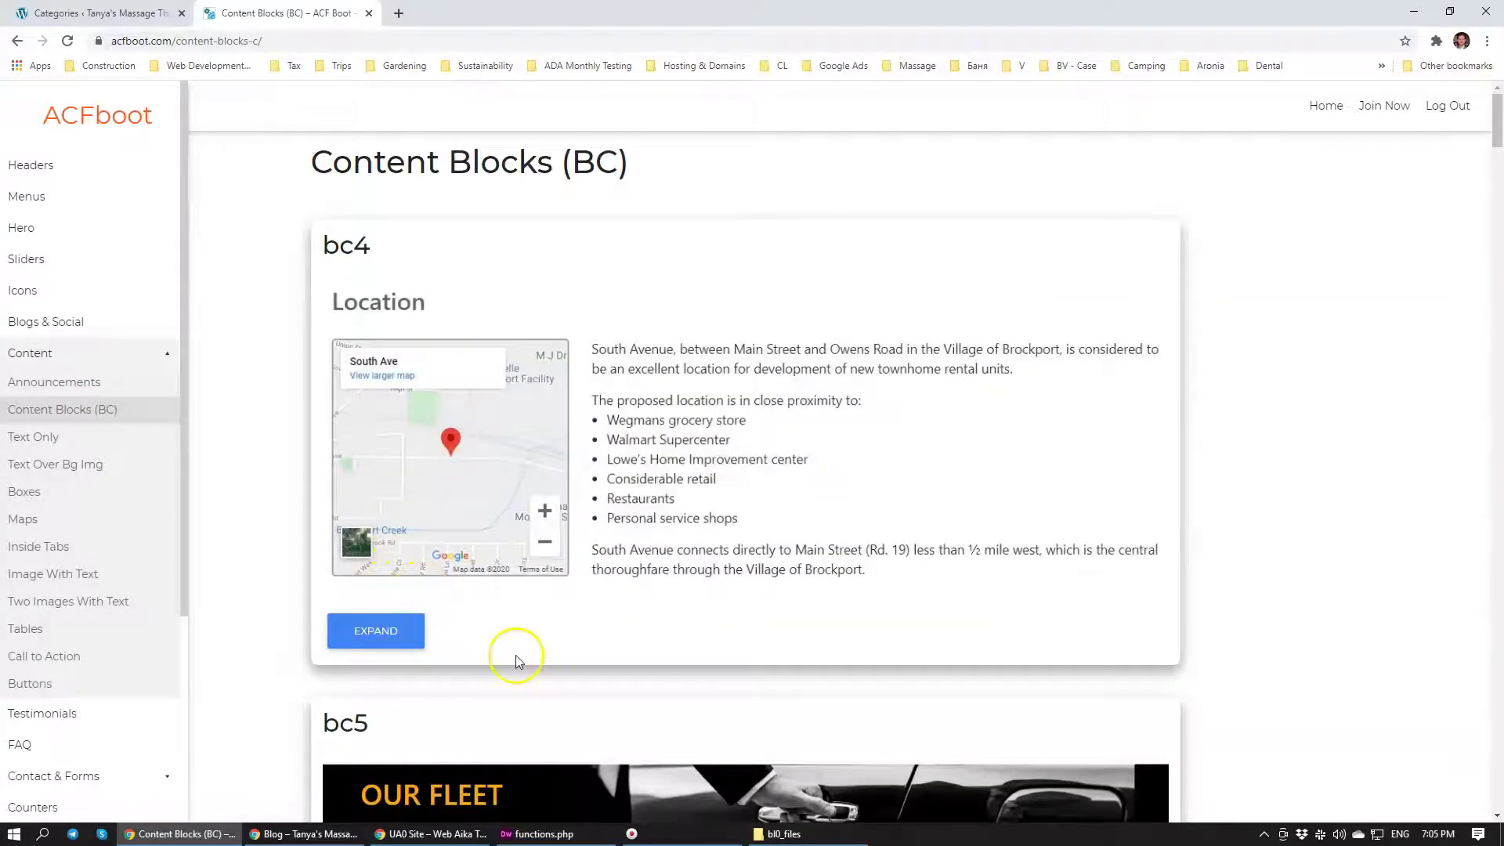
Step: In the WordPress admin, add the Blog page to the end of Main Menu, save the menu and check the live site
left_click(125, 16)
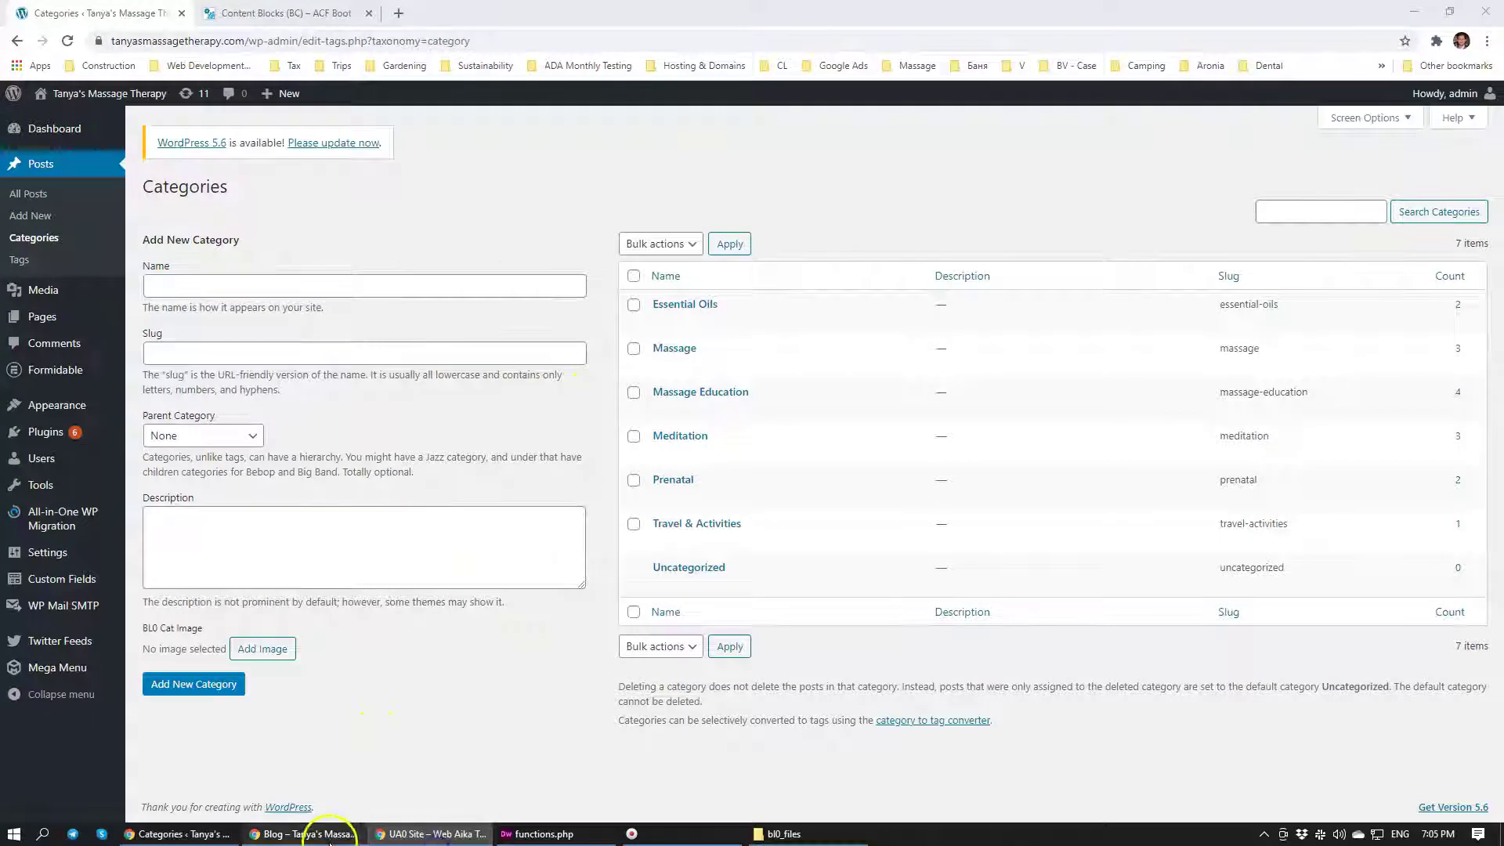
left_click(306, 834)
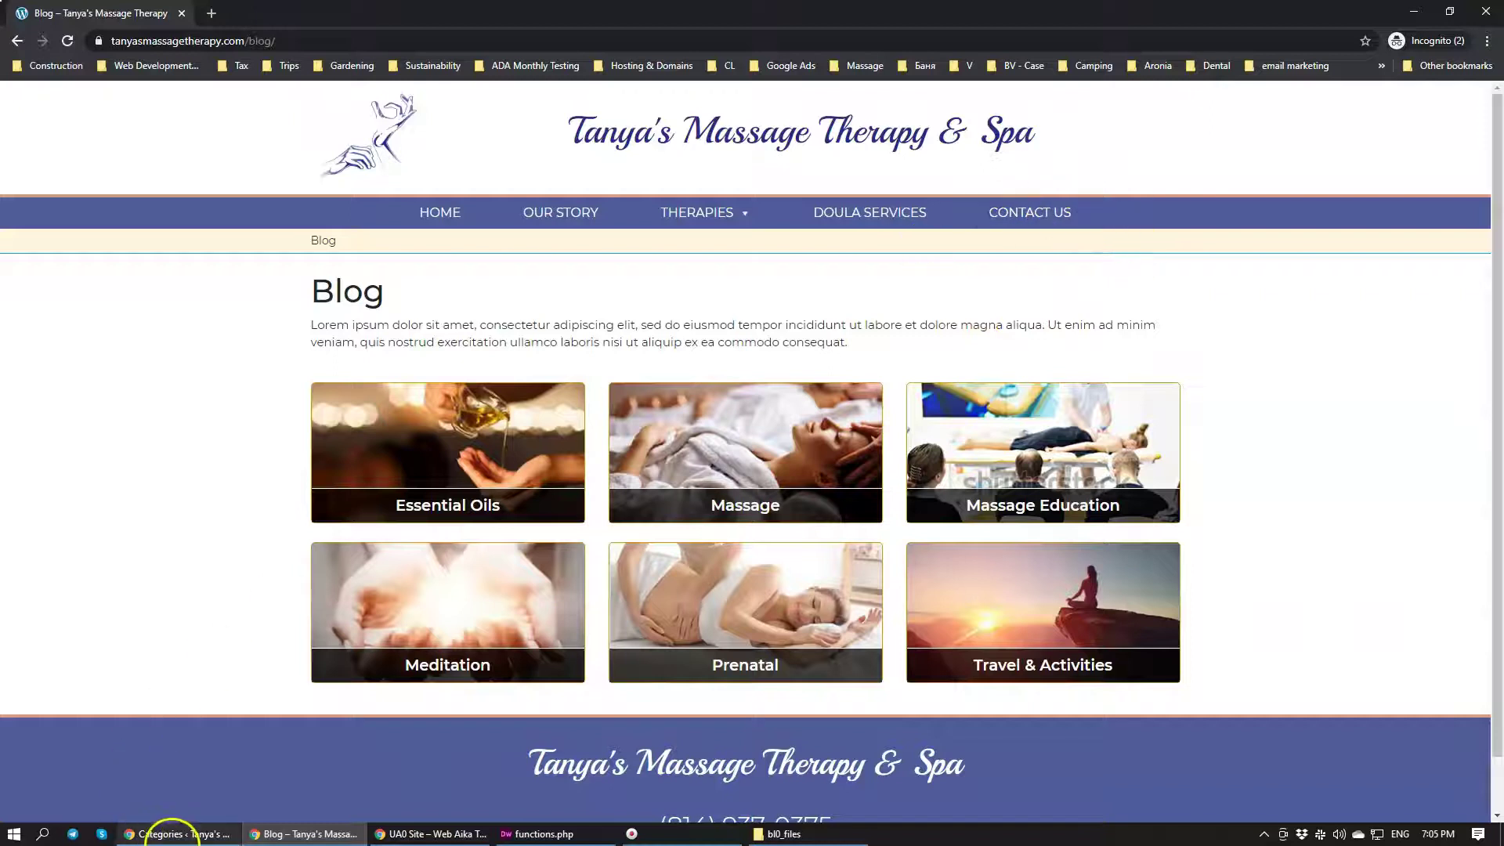
left_click(172, 836)
mouse_move(90, 403)
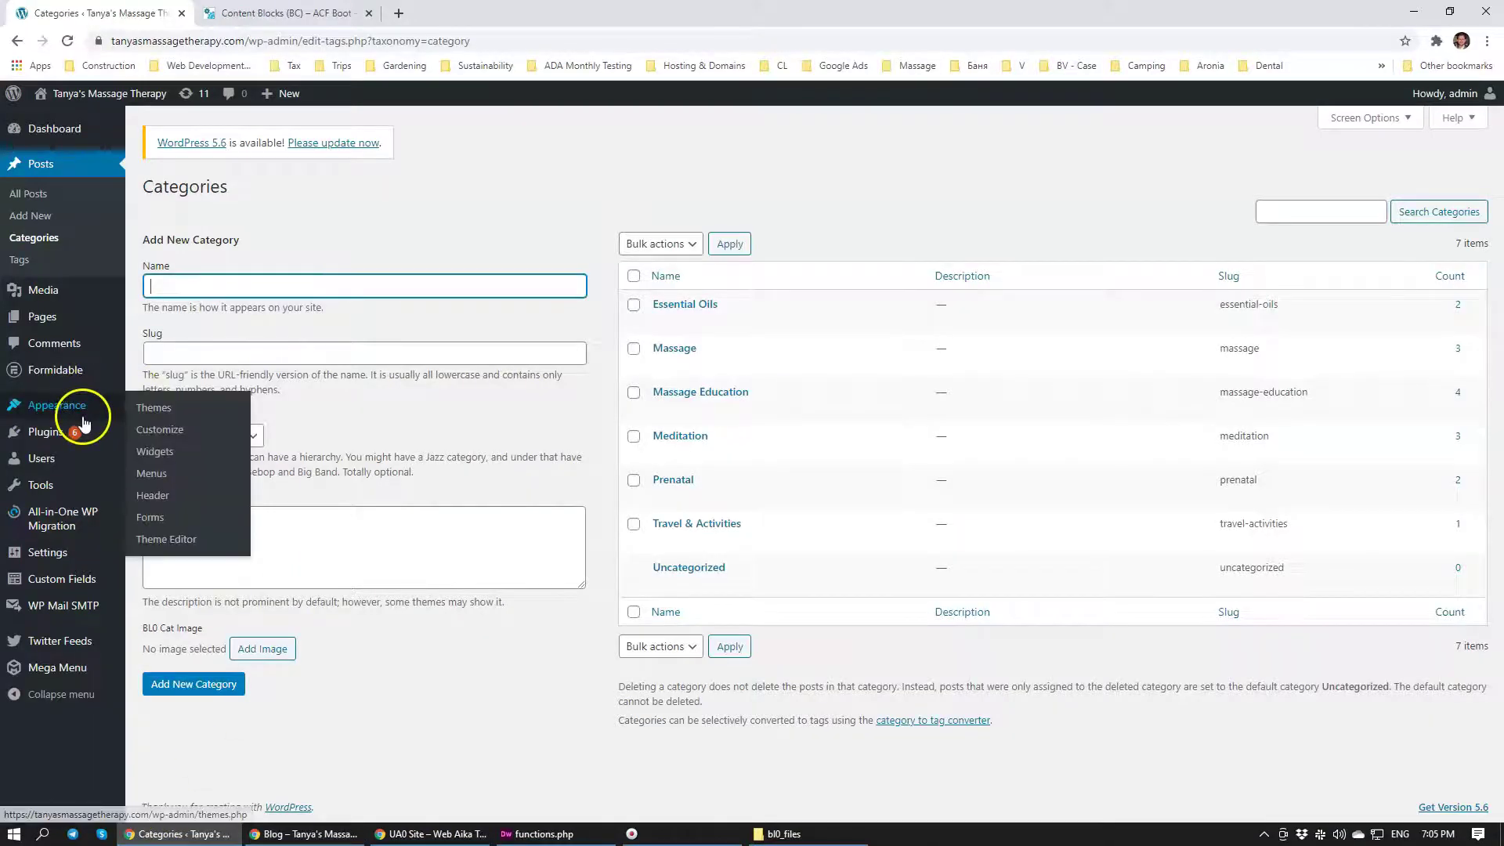
left_click(171, 474)
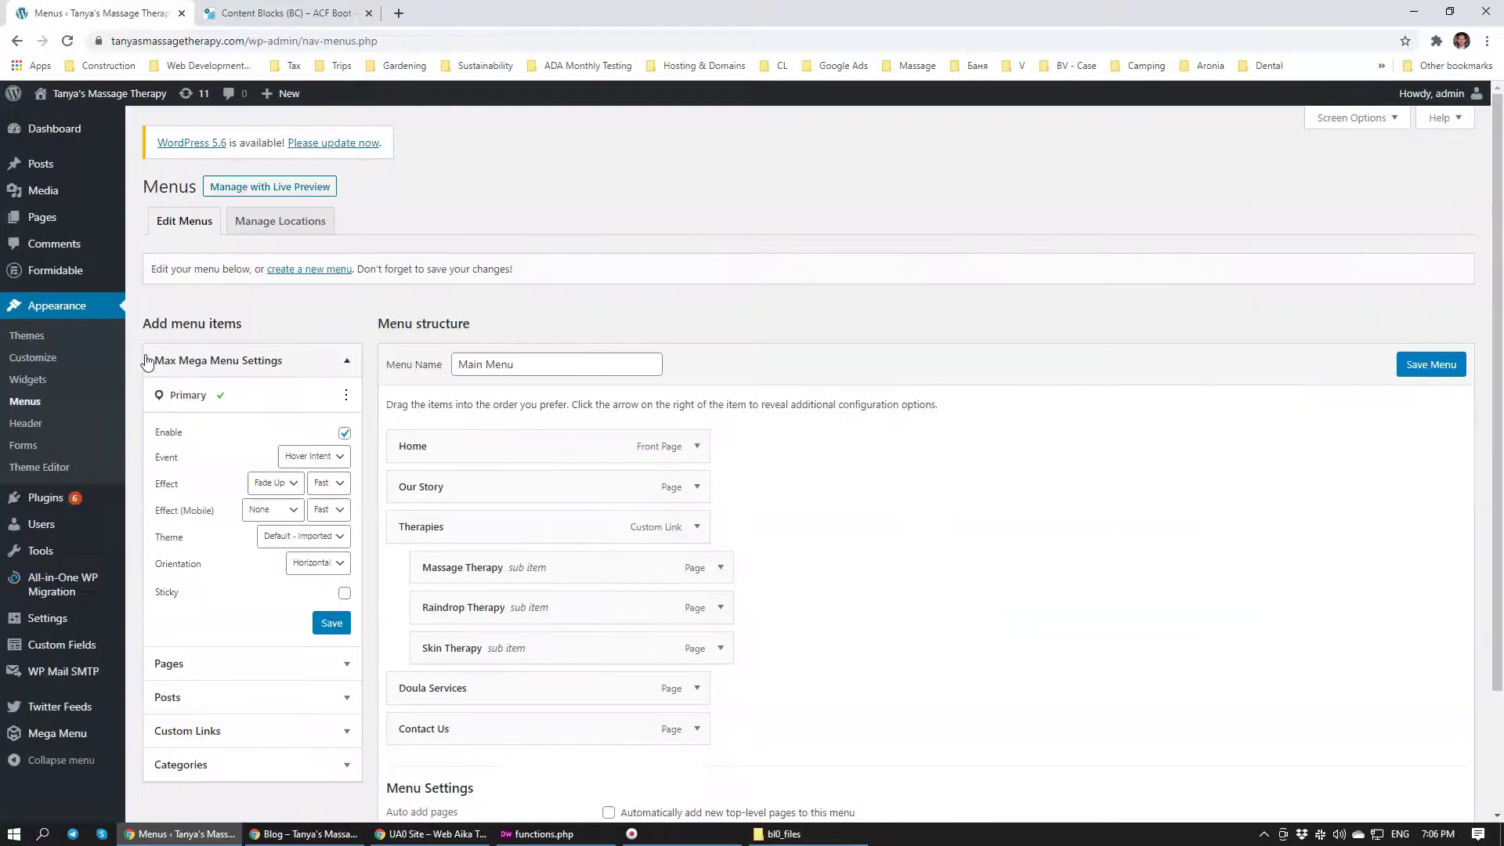
scroll(648, 554, "down", 1)
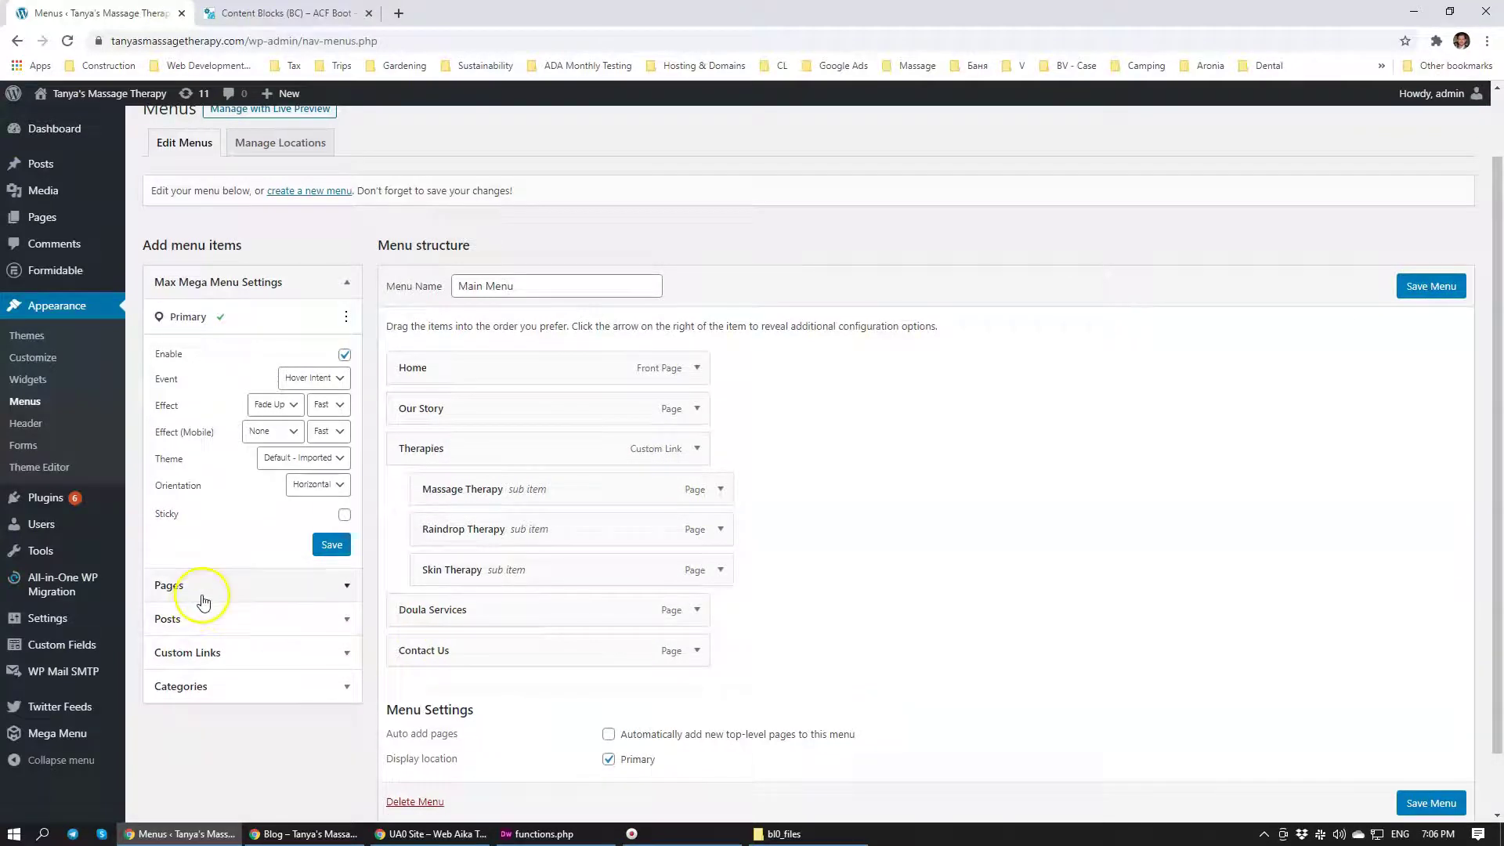
left_click(224, 587)
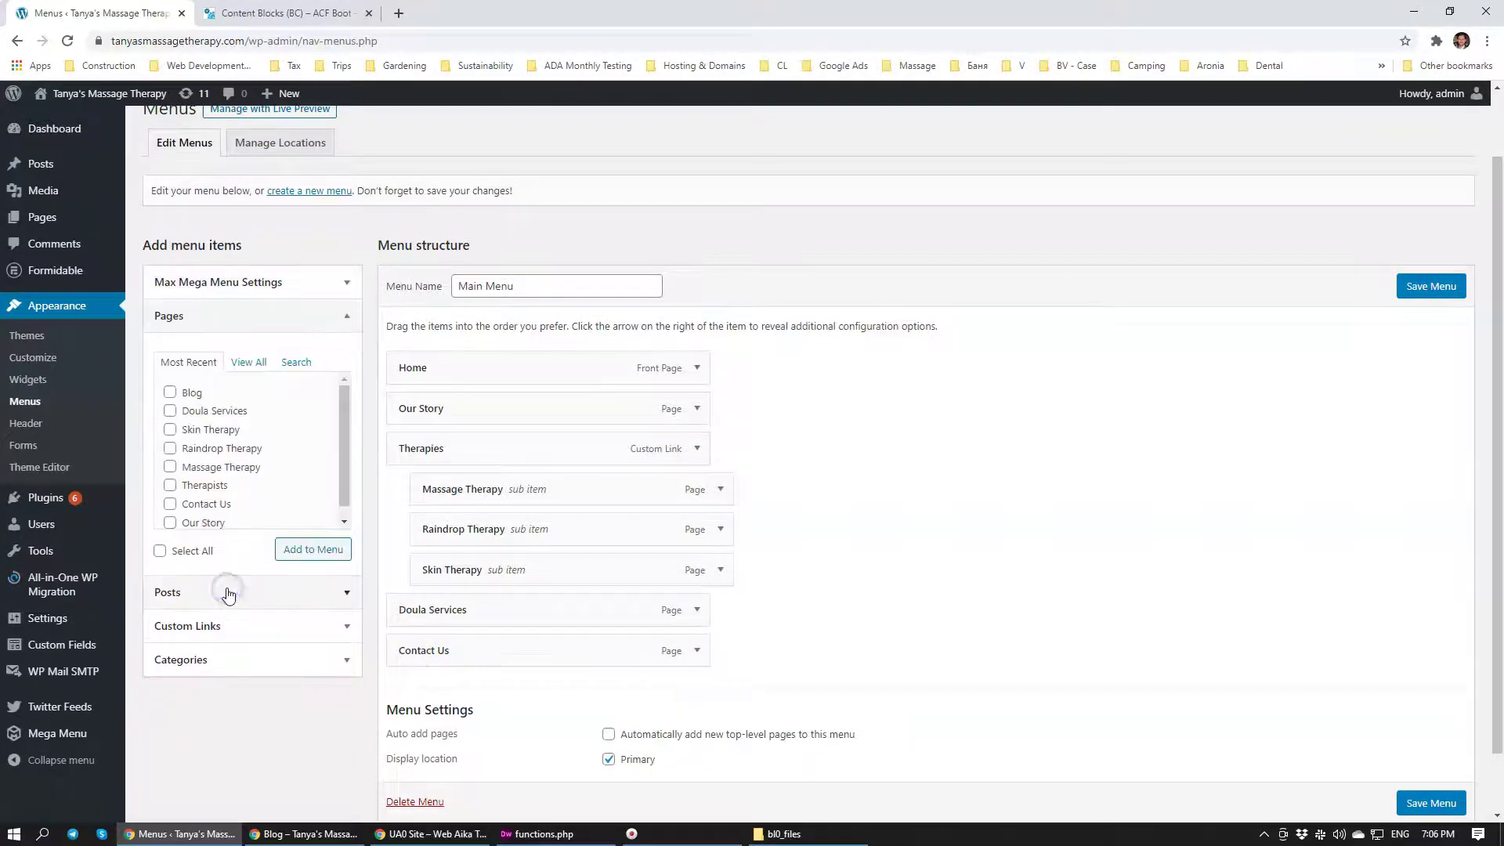
left_click(312, 549)
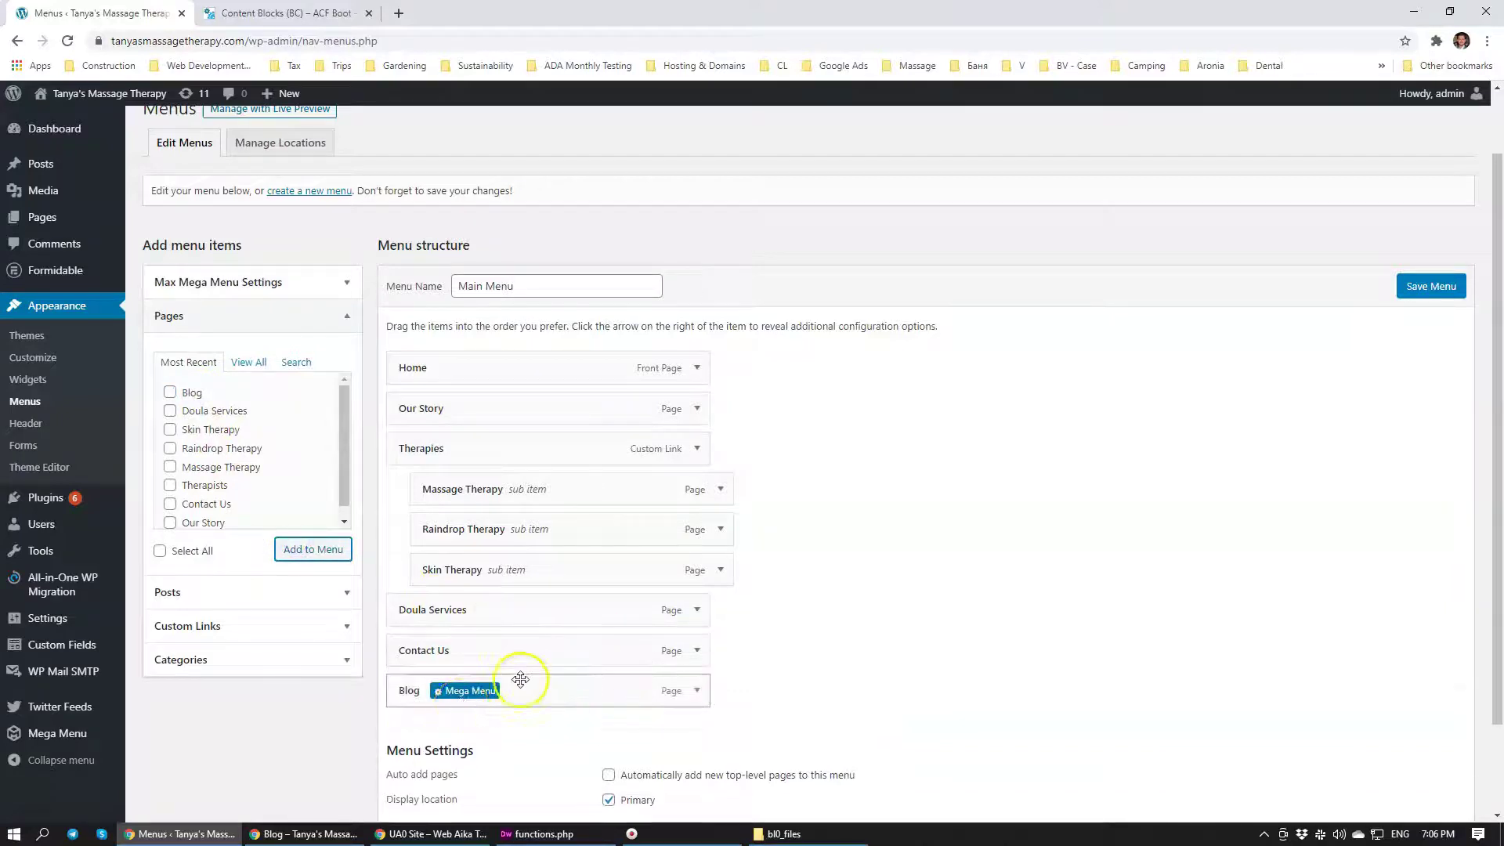
left_click(1436, 288)
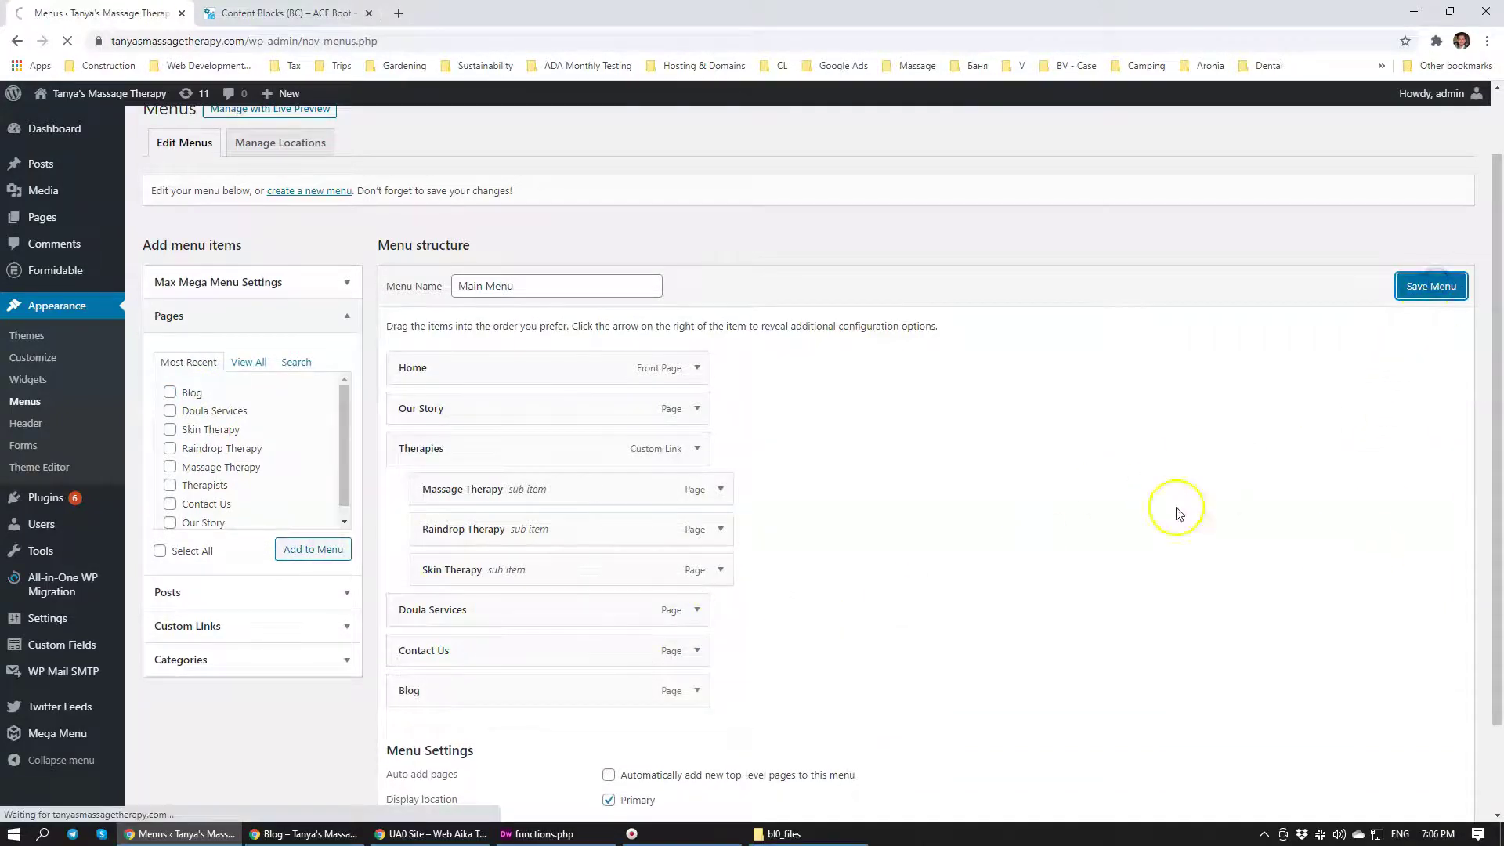
left_click(317, 835)
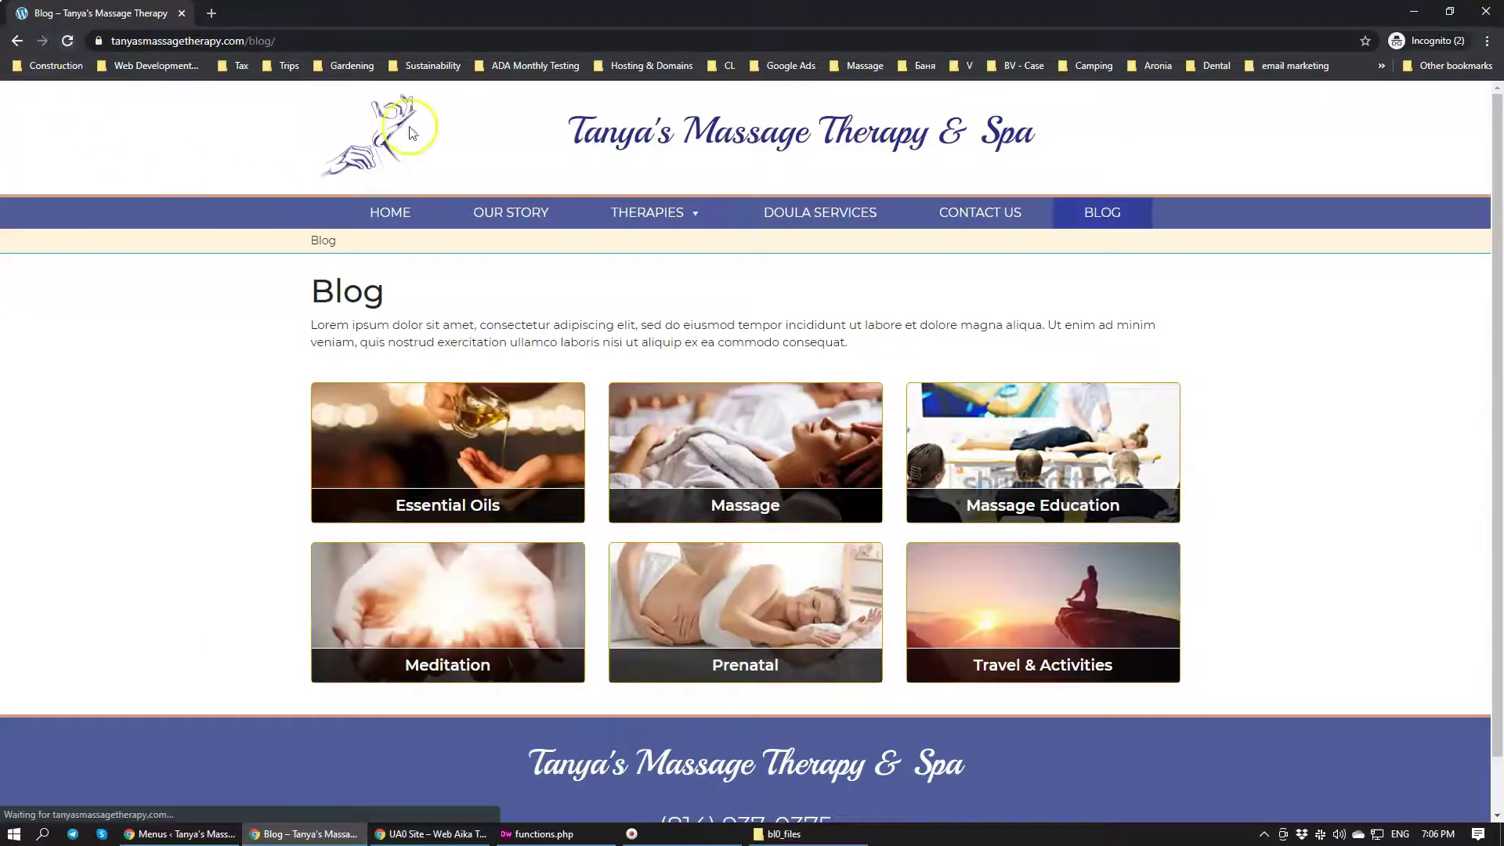
Step: Test the Blog menu item on the live site, then open the home page and review its Latest news and Twitter Feed sections
left_click(1097, 215)
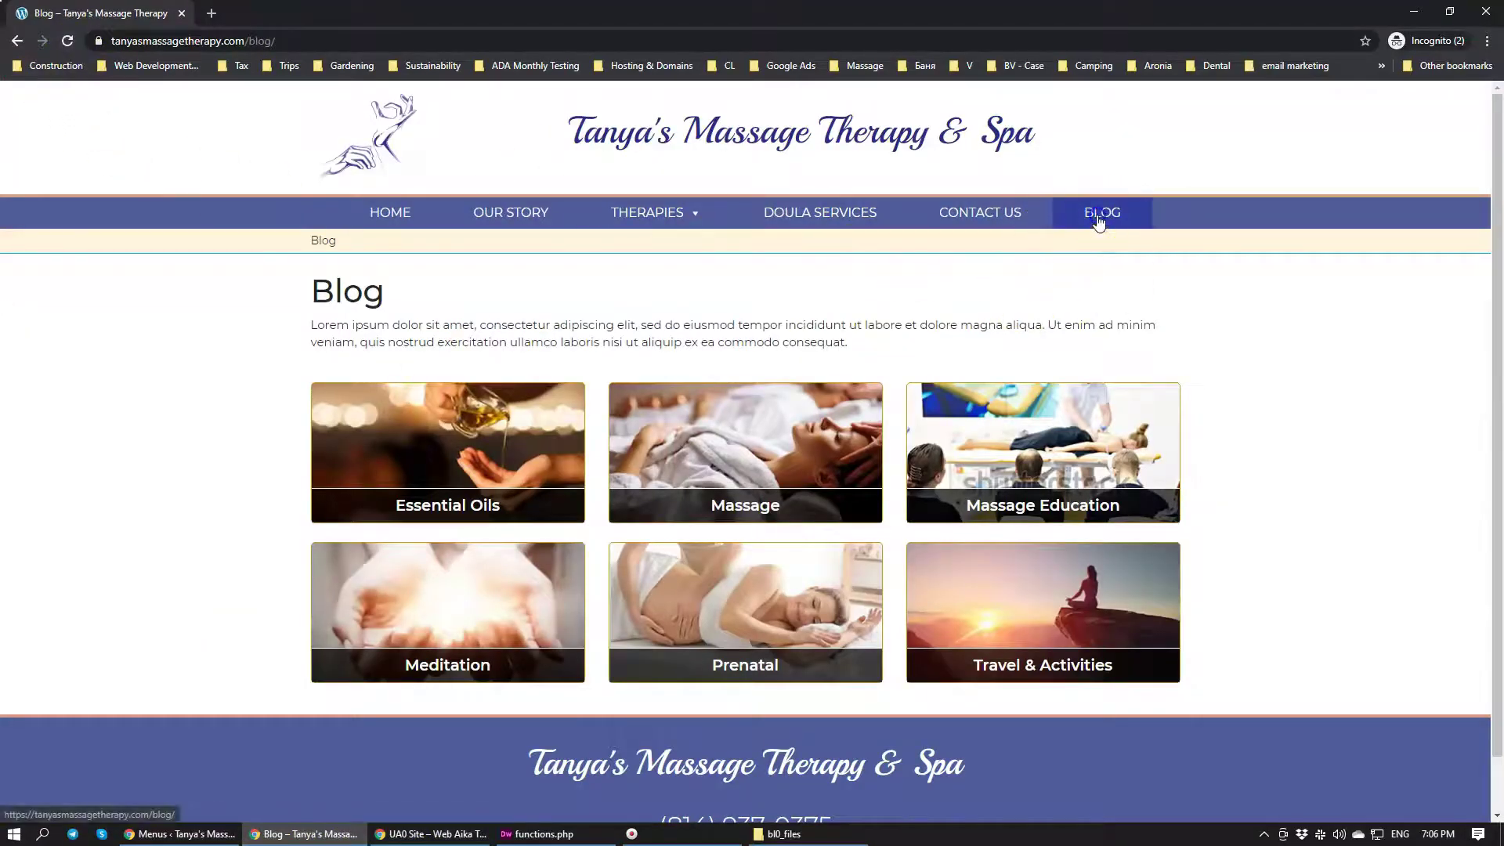
left_click(387, 218)
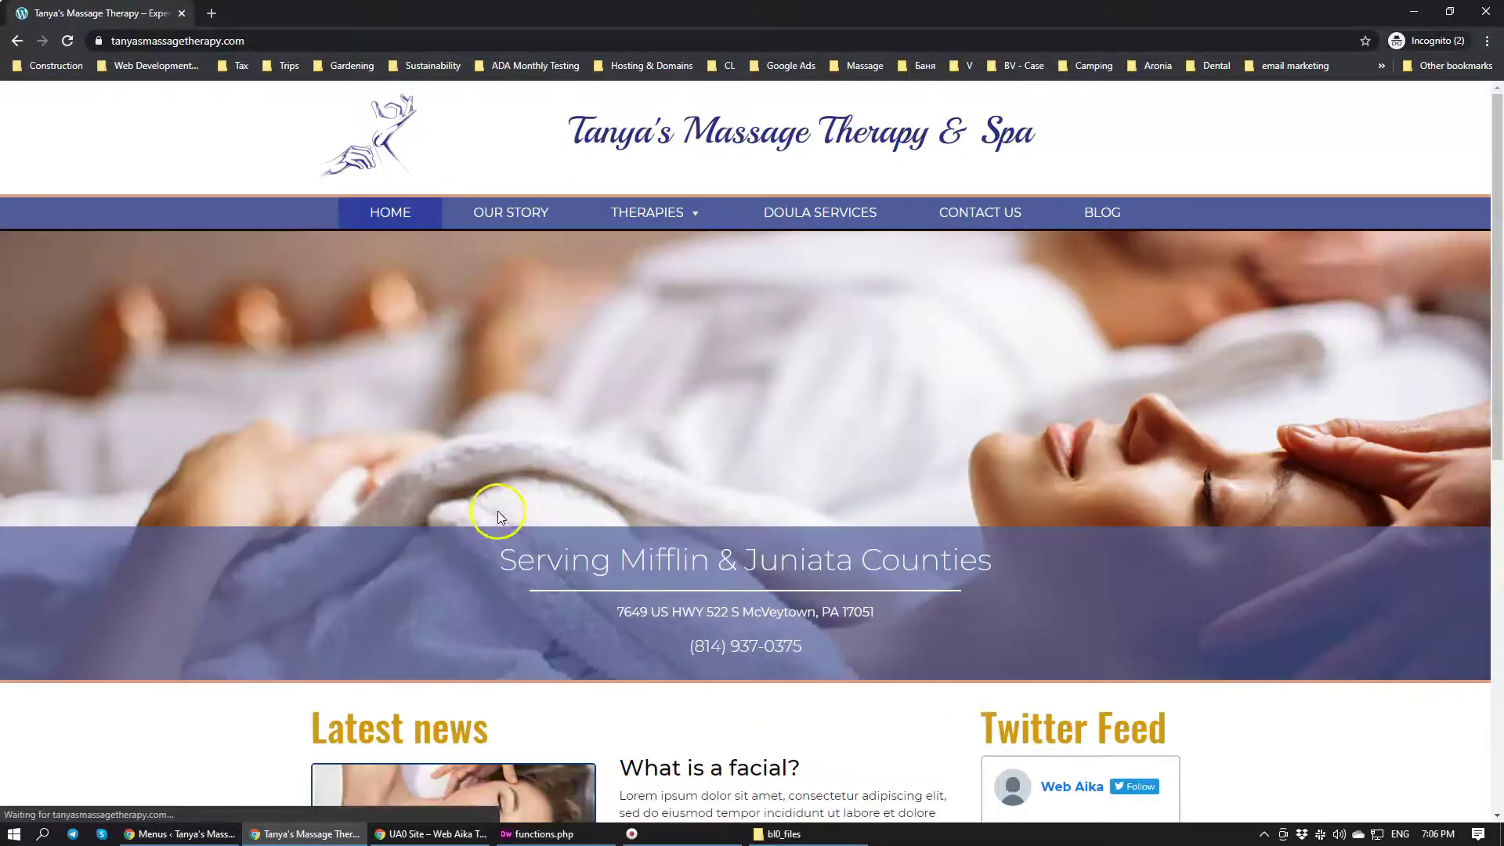
scroll(972, 486, "down", 3)
scroll(1067, 535, "down", 5)
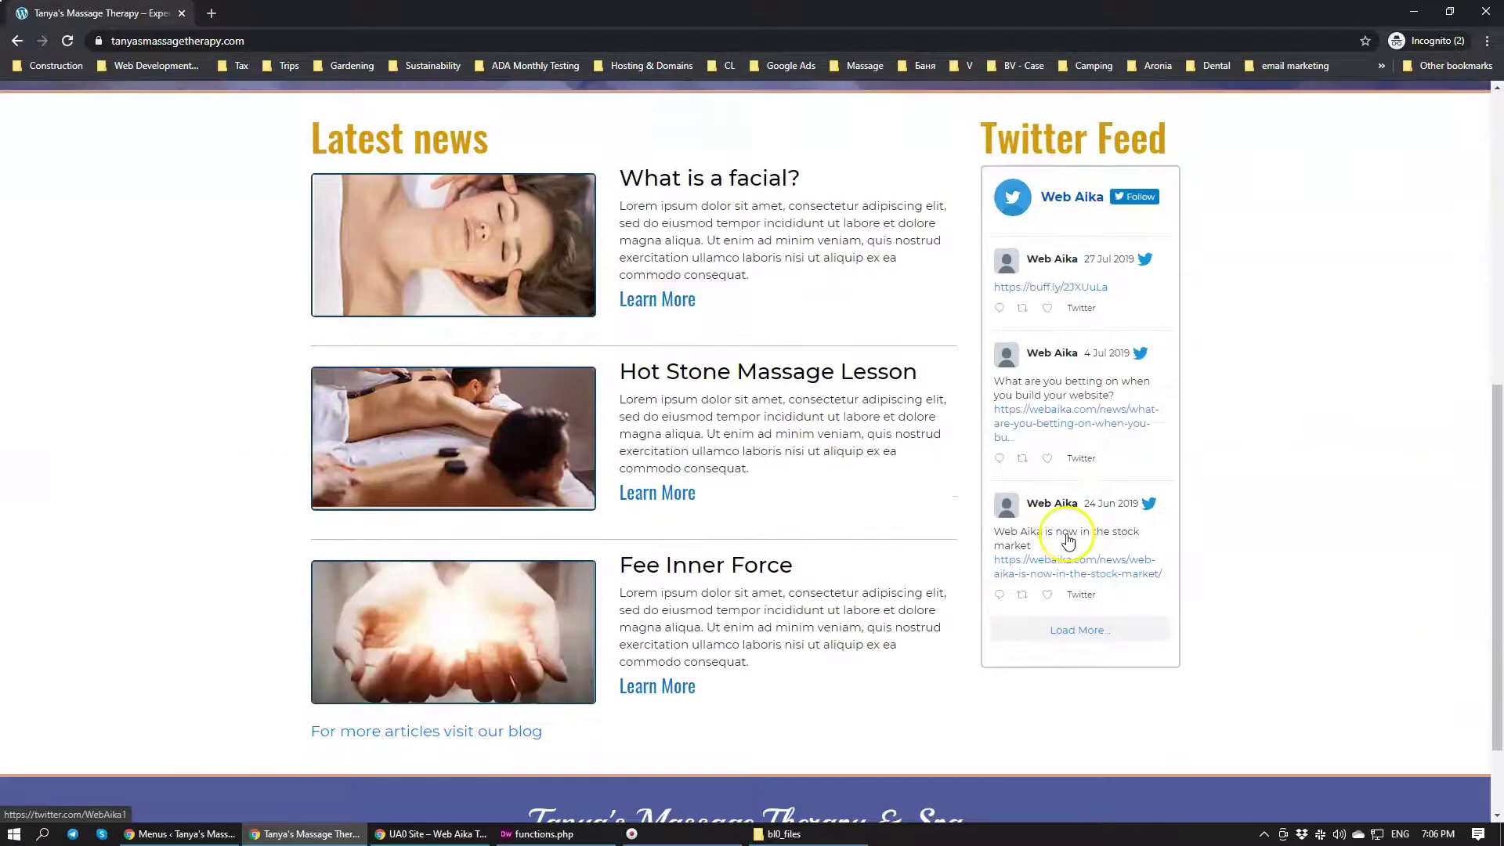
scroll(1196, 578, "up", 6)
scroll(1144, 369, "up", 2)
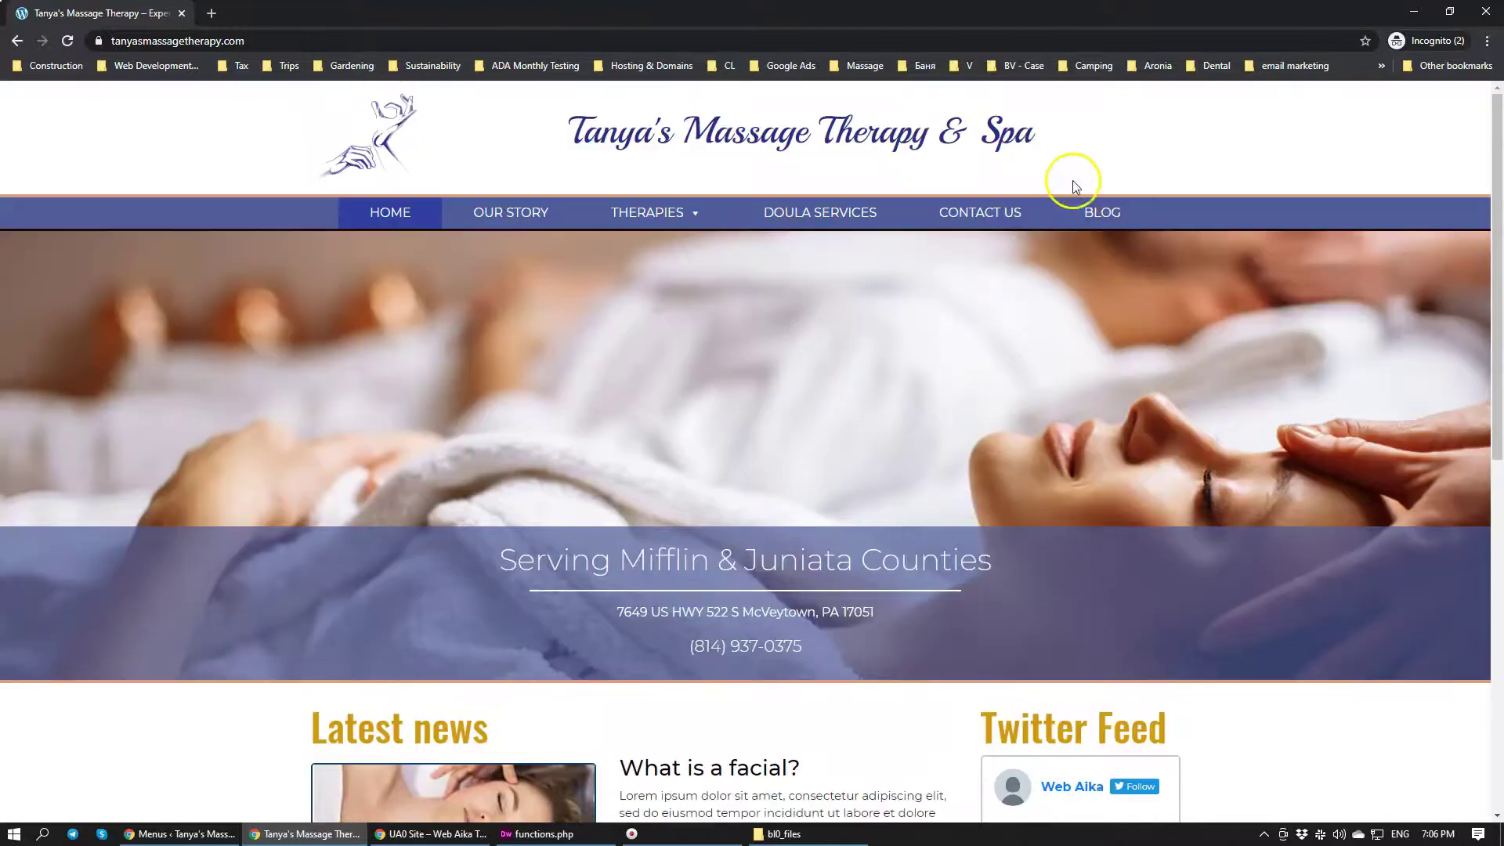
Step: Return to the Blog page through the site navigation and look through the articles in the Massage category
left_click(1101, 213)
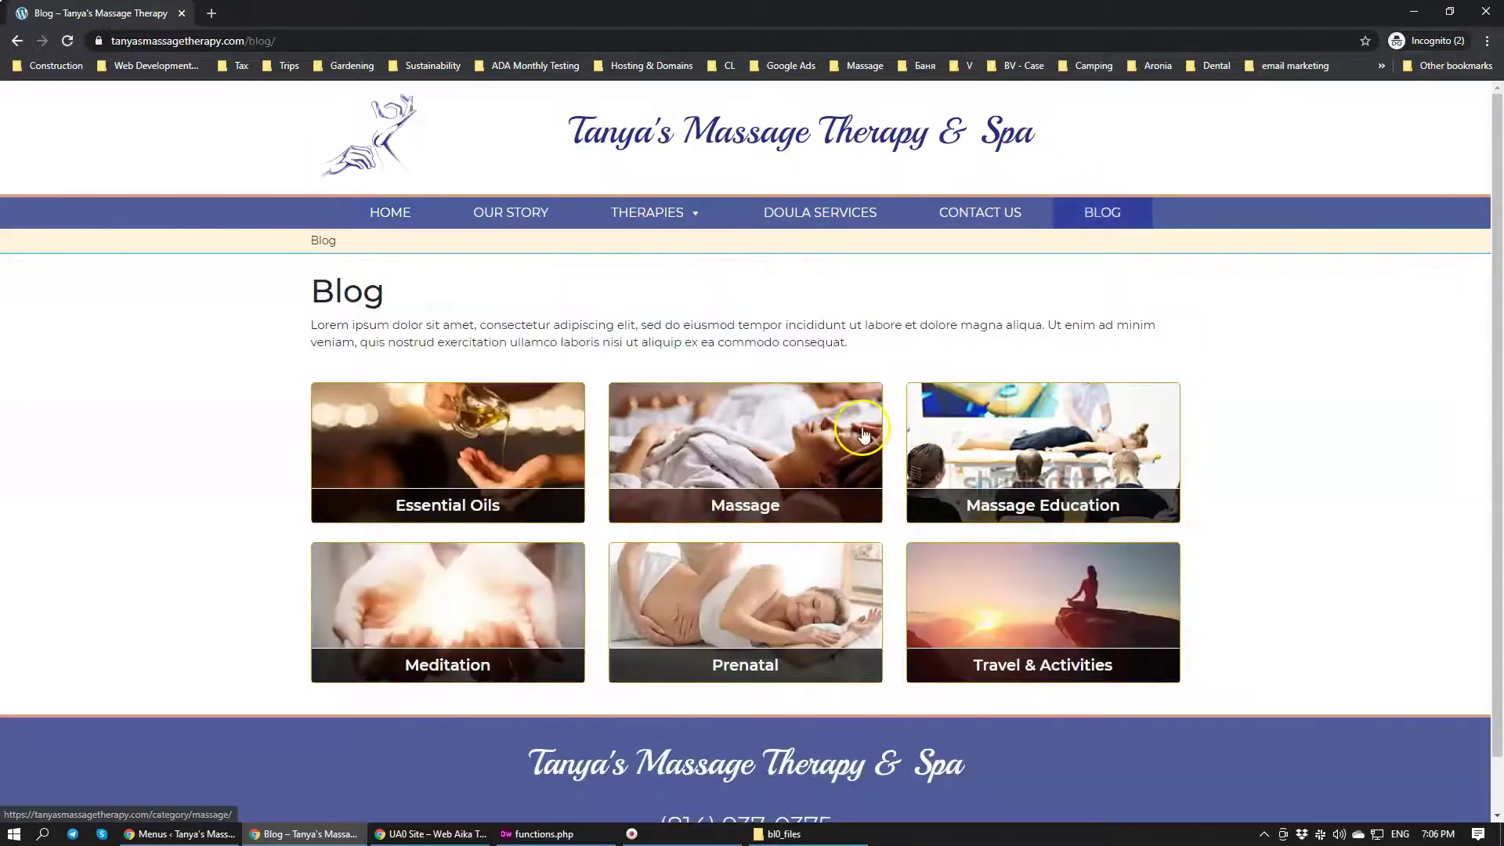
left_click(811, 482)
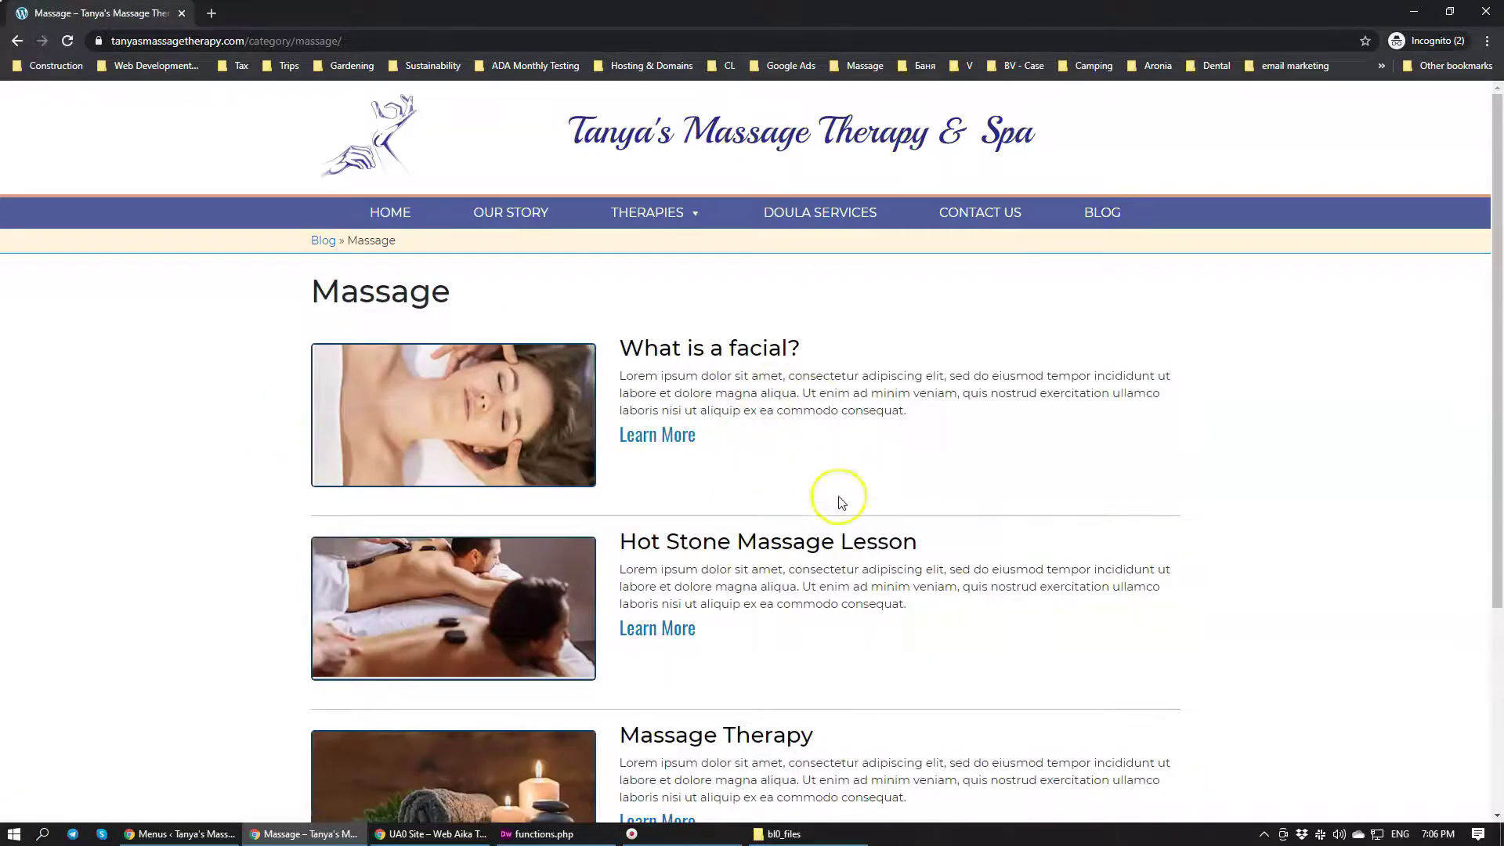
scroll(988, 532, "down", 2)
scroll(989, 533, "down", 1)
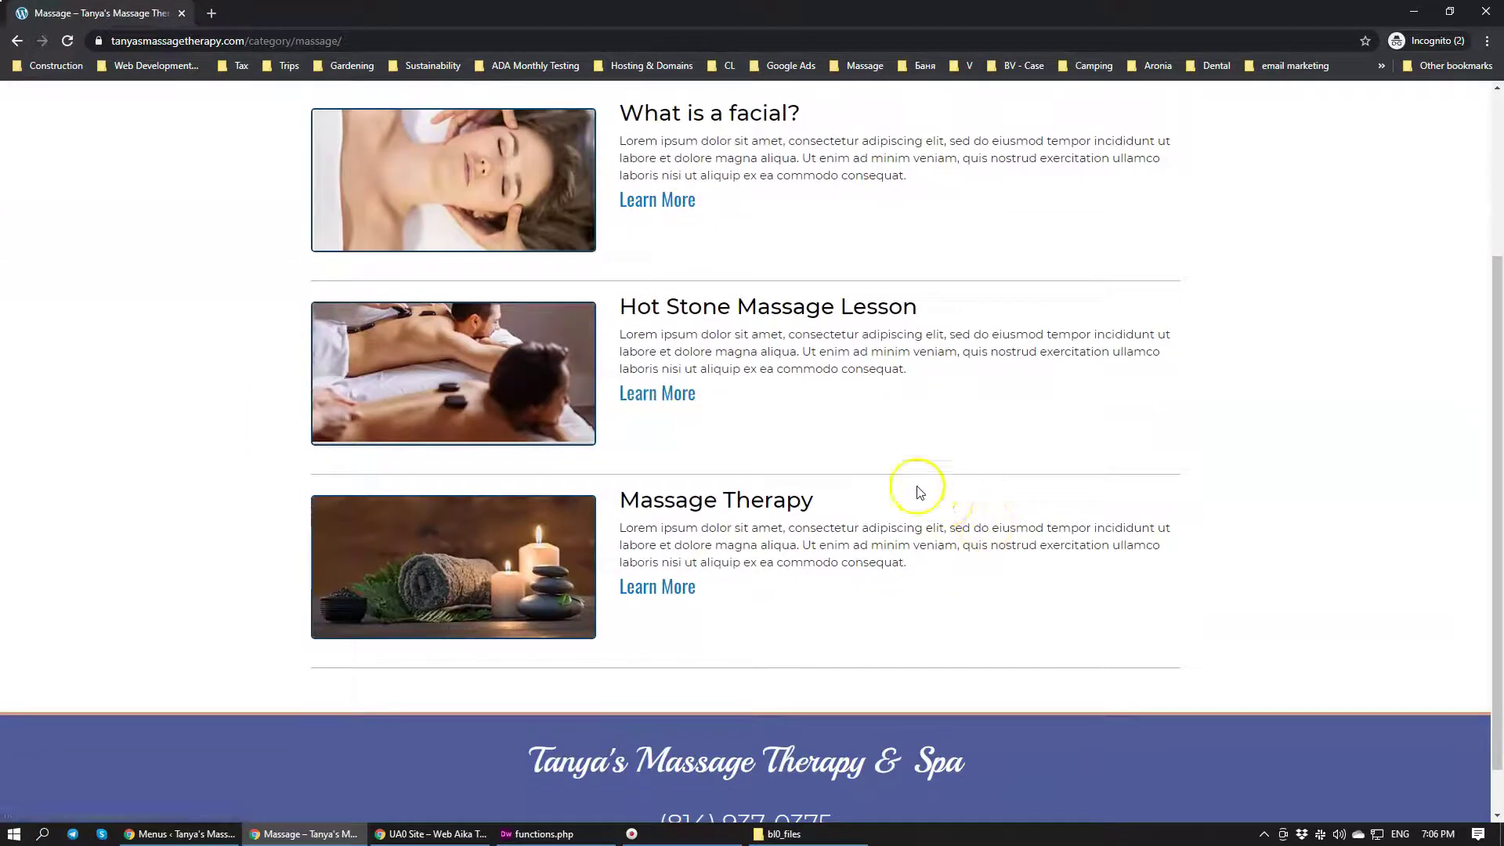
scroll(661, 420, "up", 3)
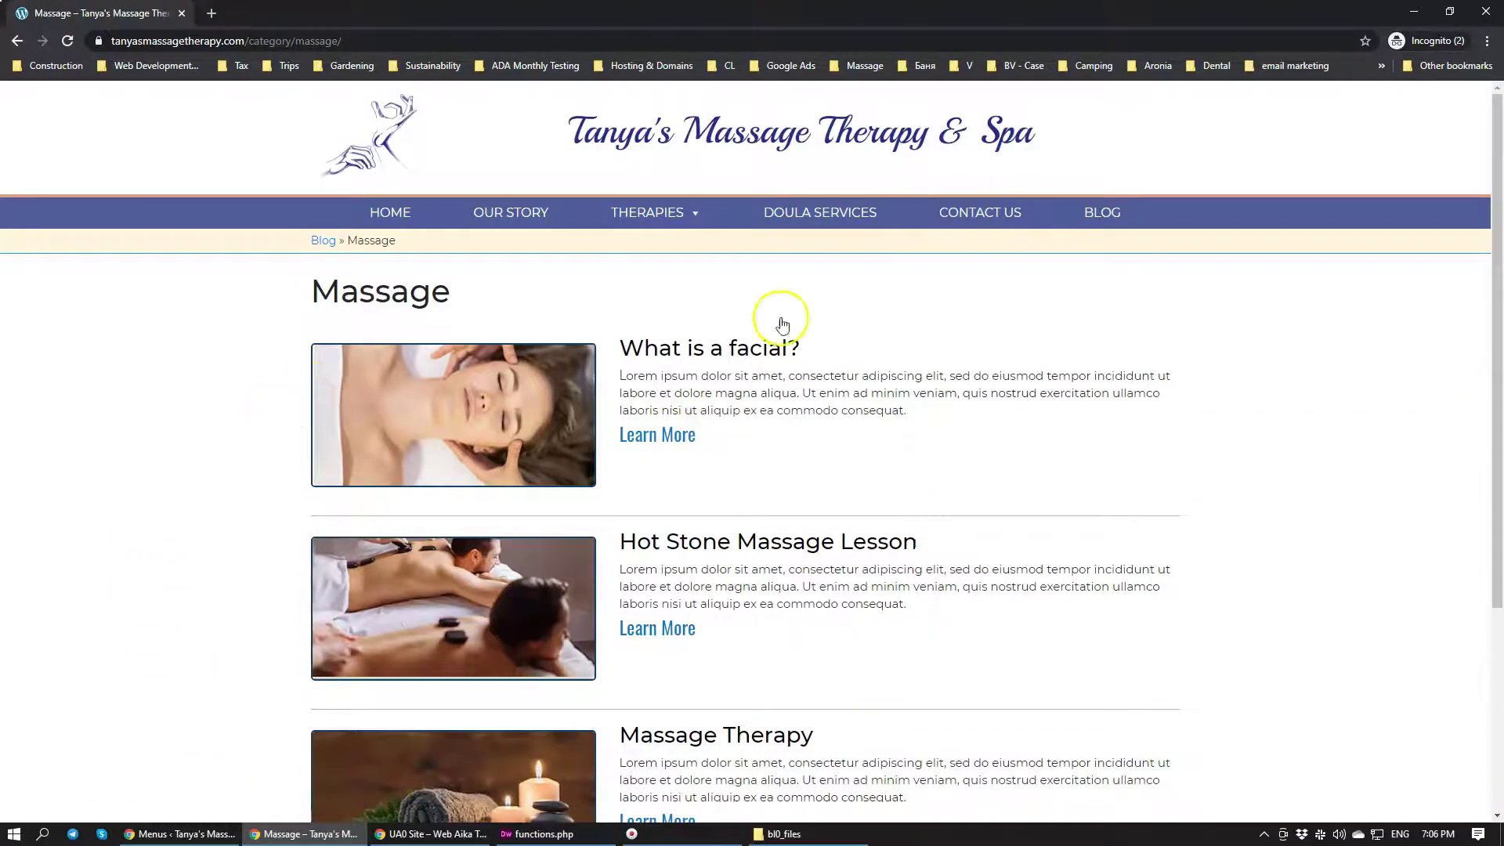
Step: Go from the Massage category back to the home page and look over the Latest news articles again
left_click(407, 216)
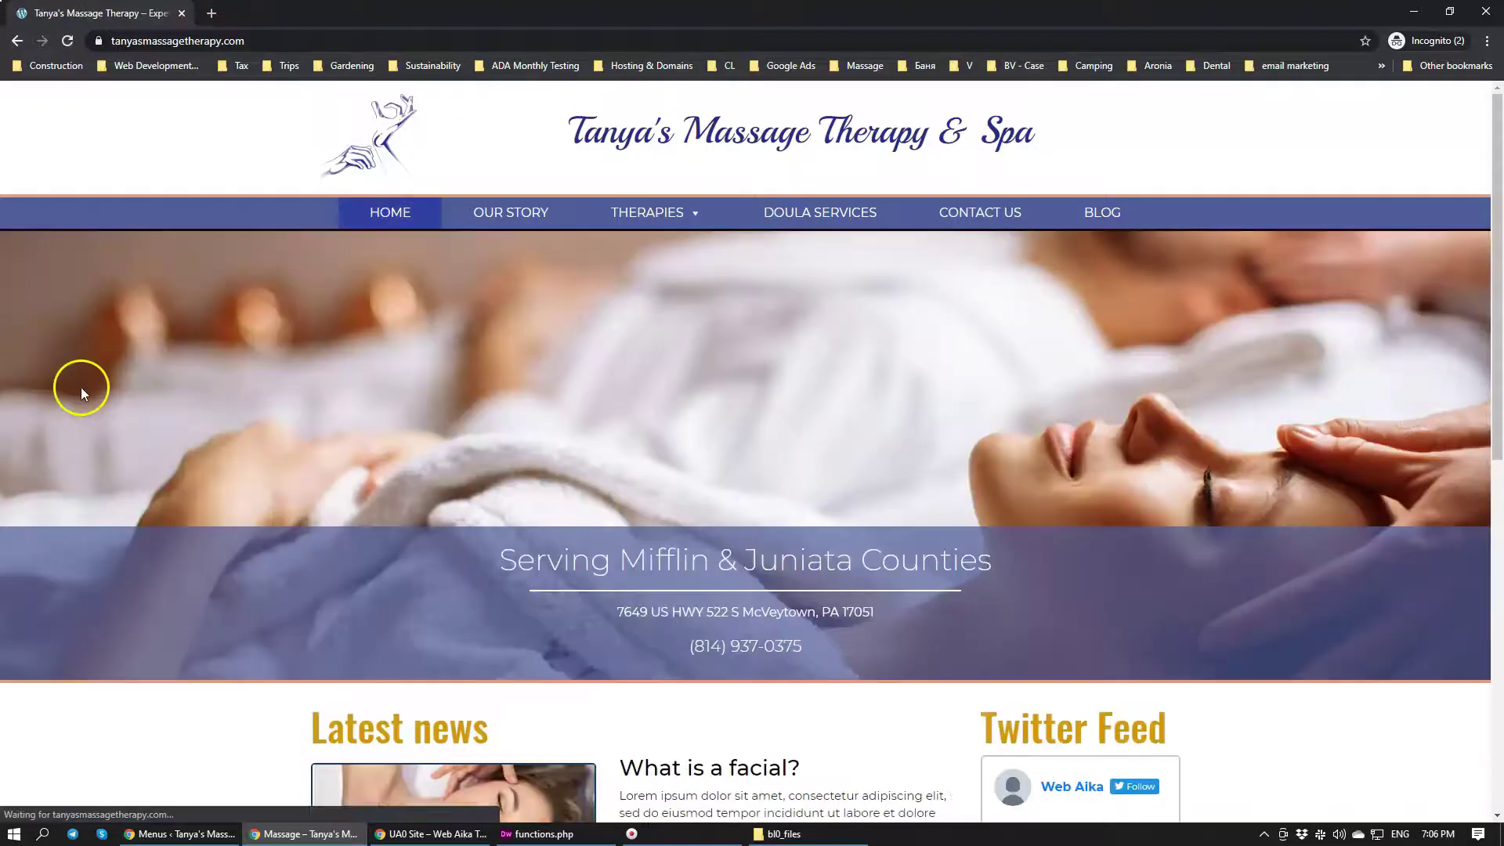
scroll(286, 507, "down", 1)
scroll(286, 508, "down", 2)
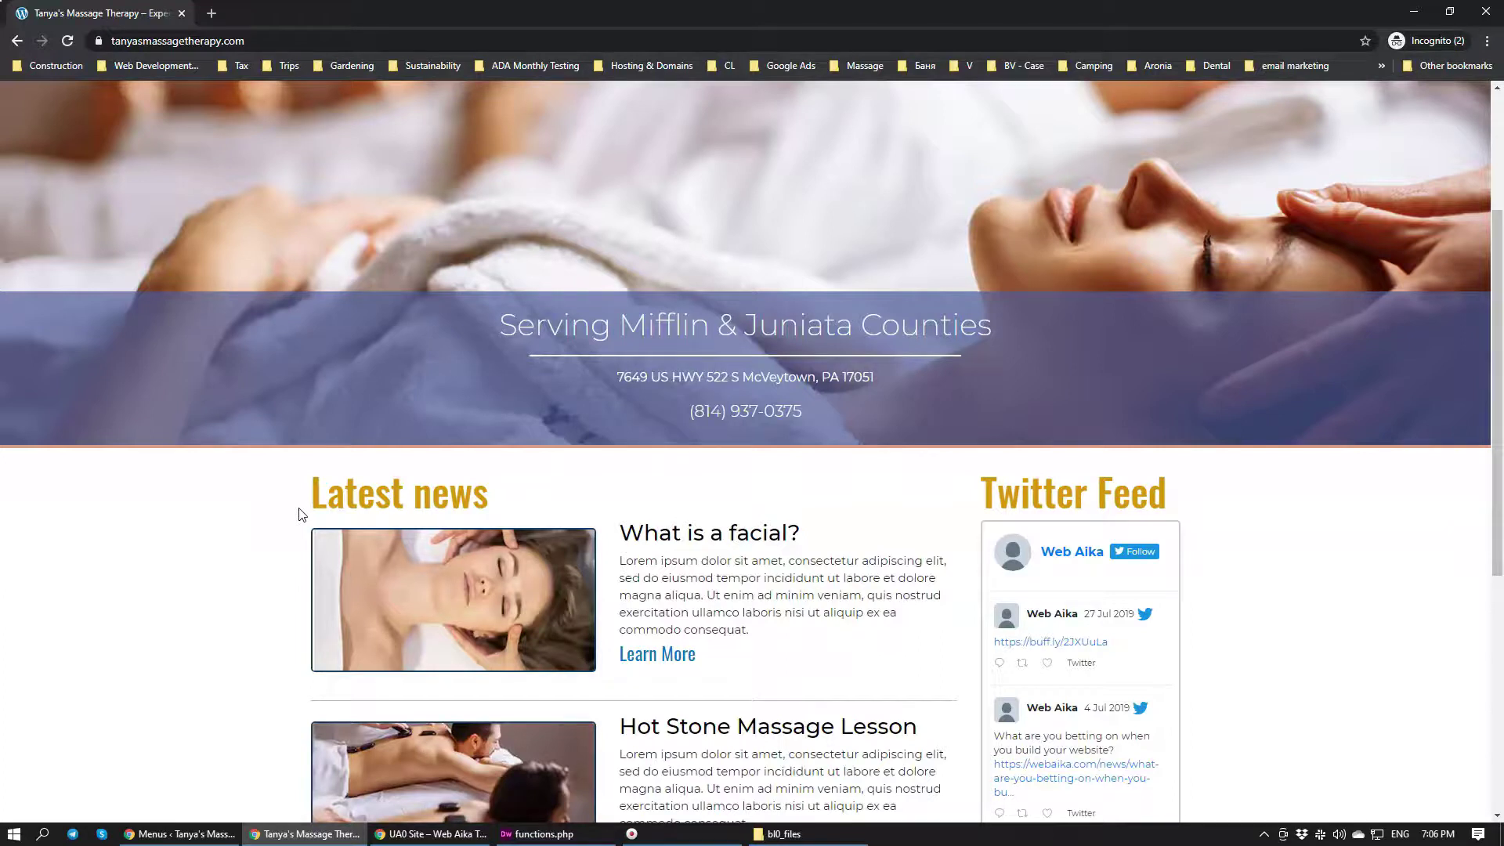
scroll(760, 598, "down", 6)
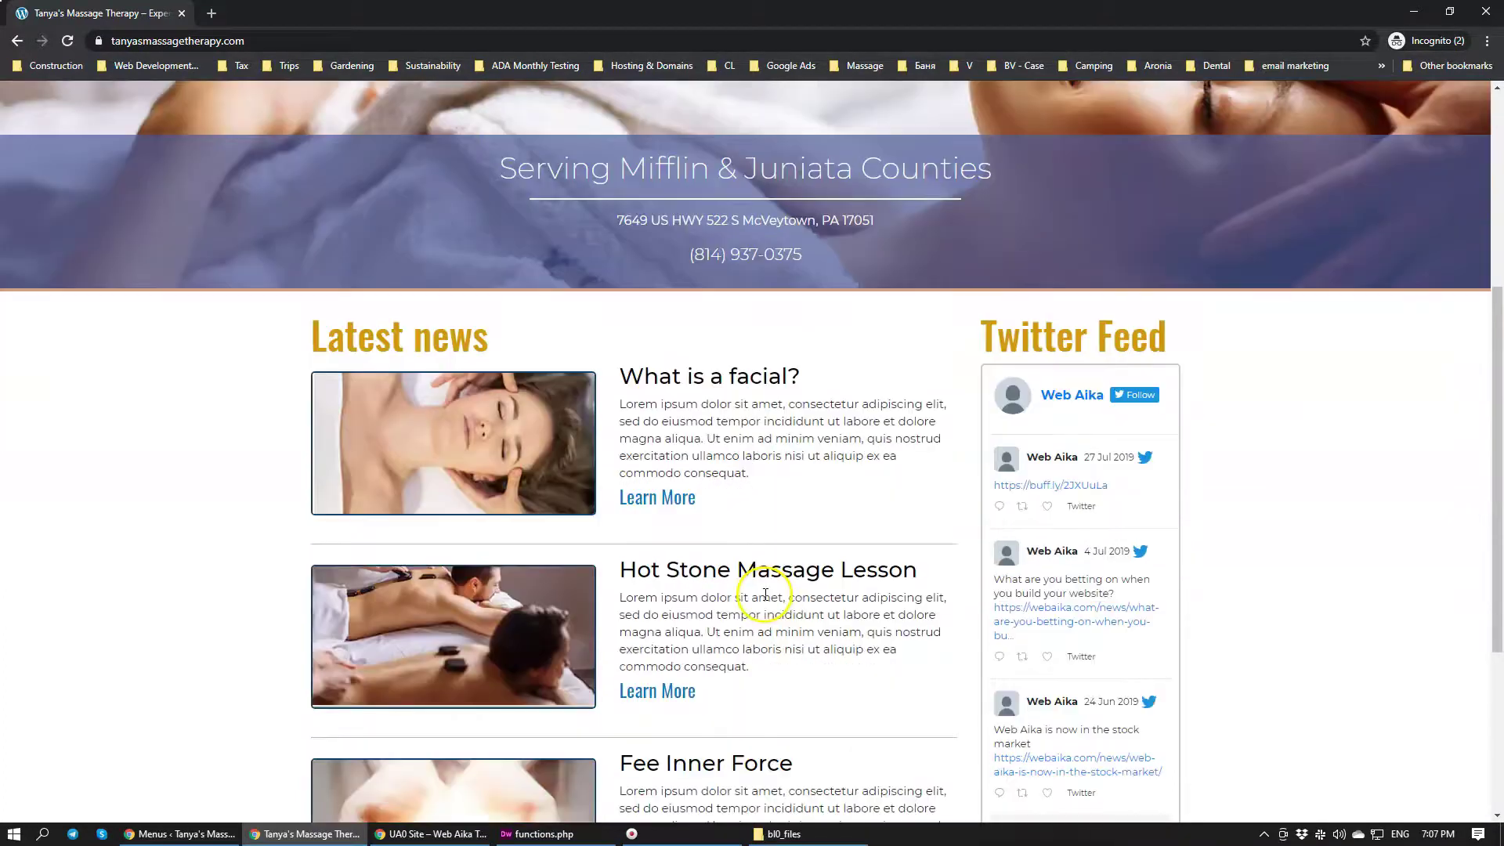
scroll(709, 619, "up", 3)
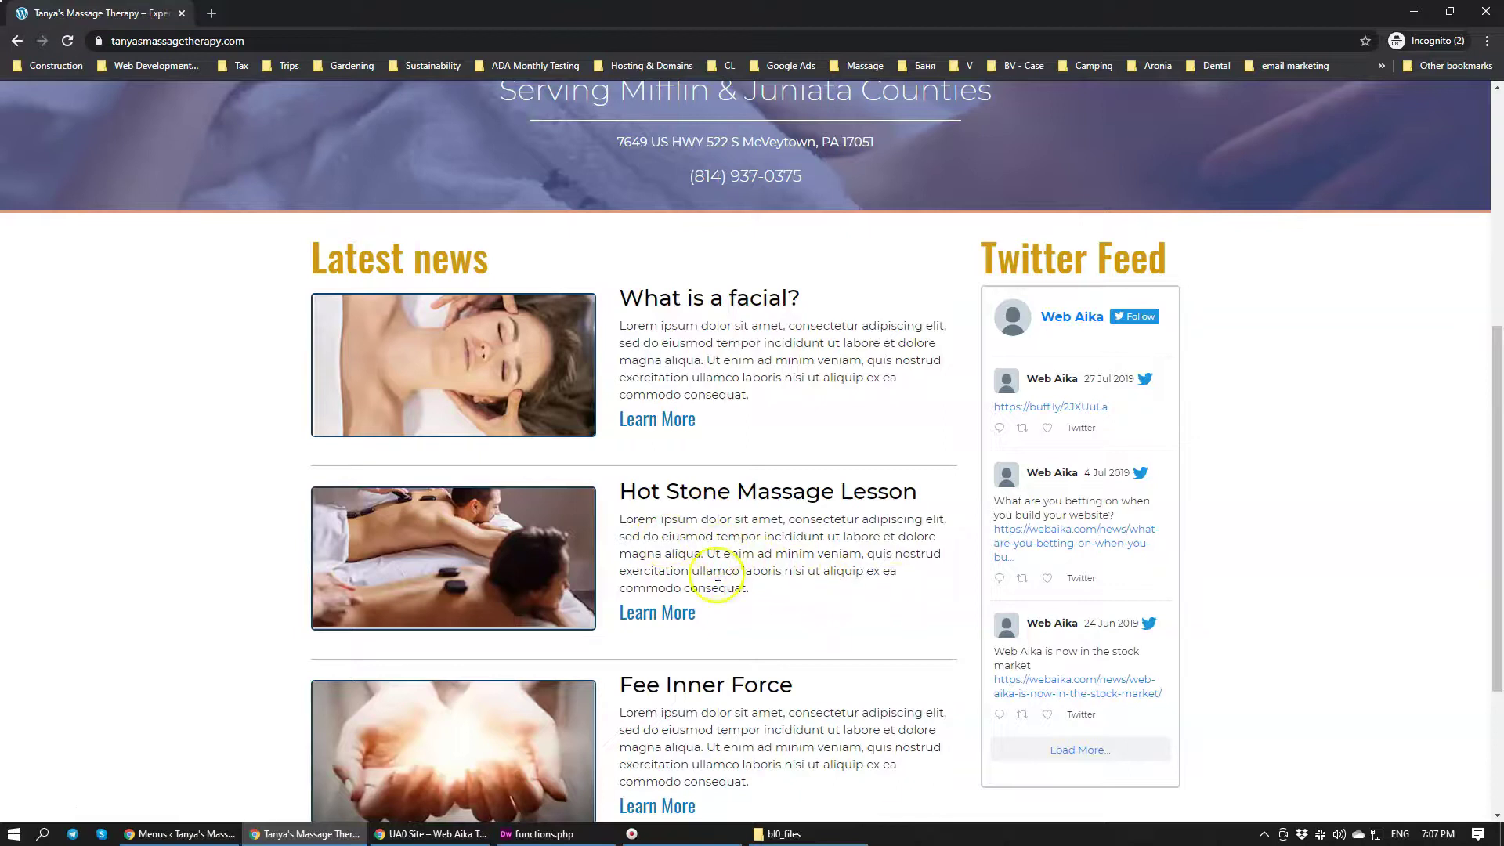
scroll(718, 576, "up", 4)
Step: Switch to the ACFboot website and view its Content Blocks (BC) page
left_click(179, 837)
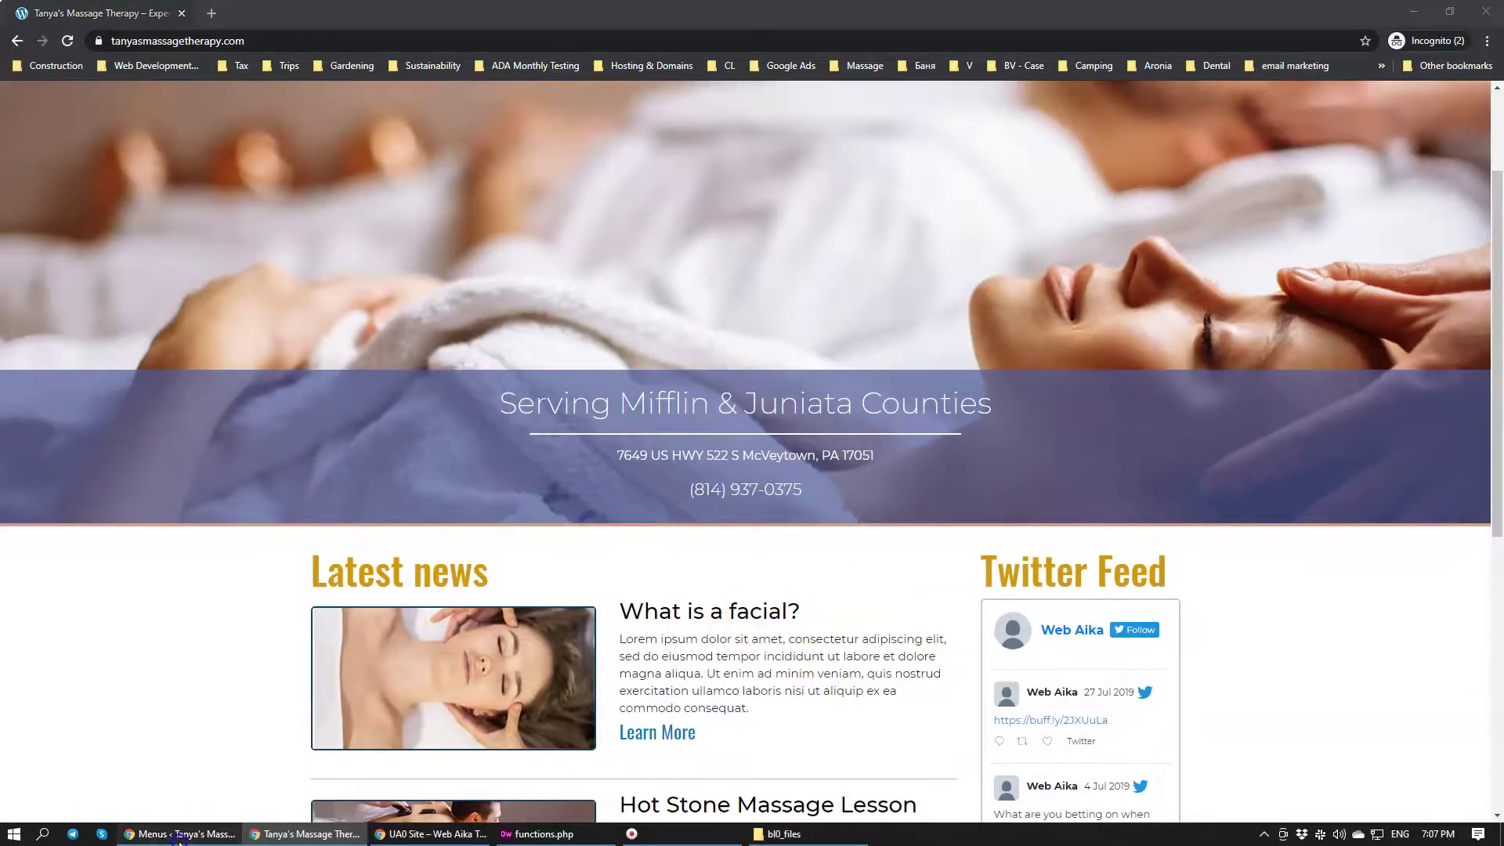
key("ctrl+Tab")
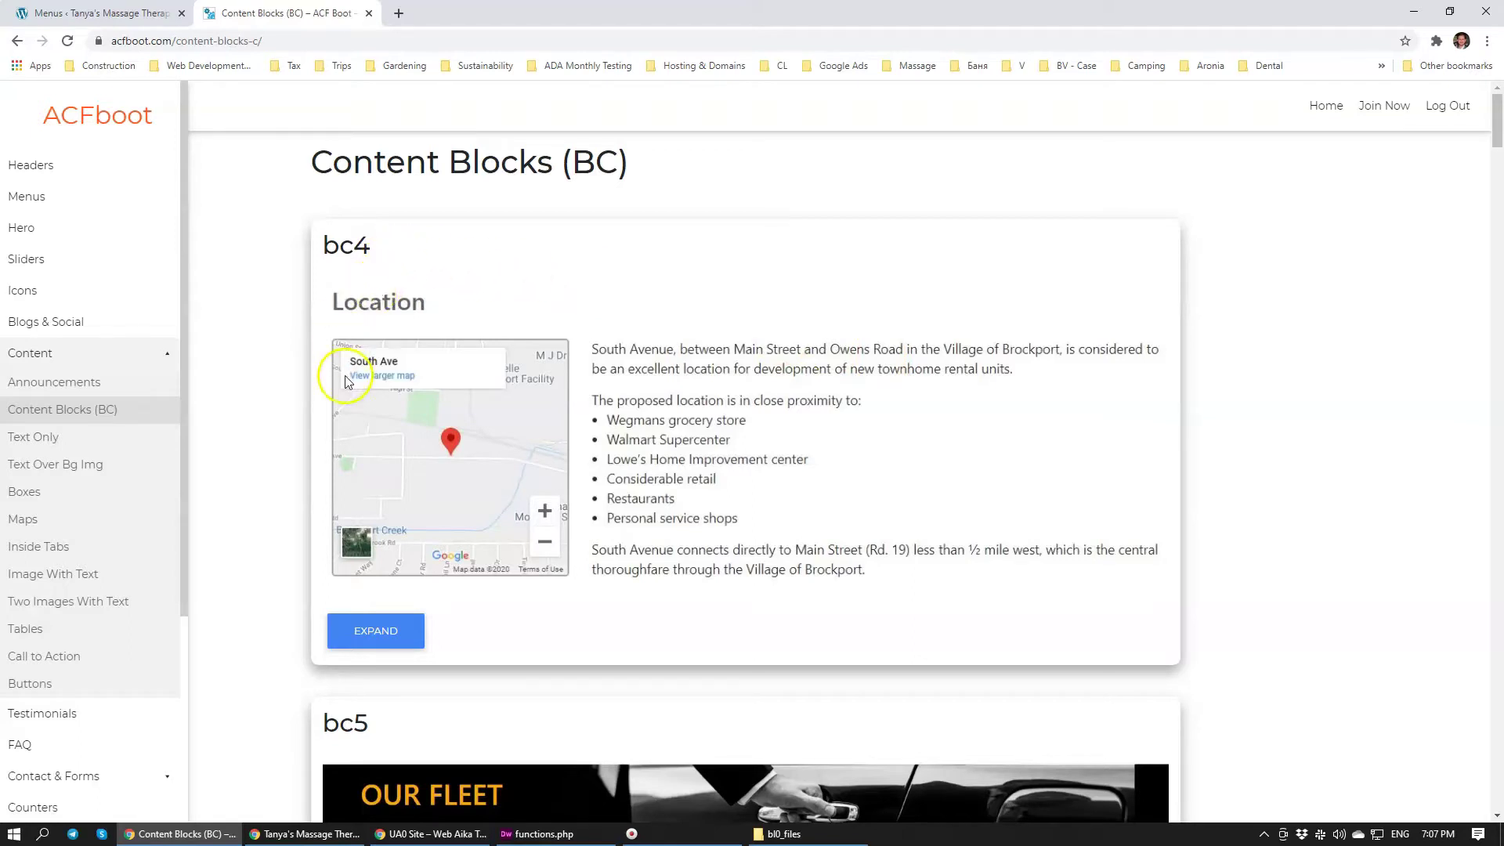
scroll(259, 380, "down", 1)
scroll(266, 387, "up", 1)
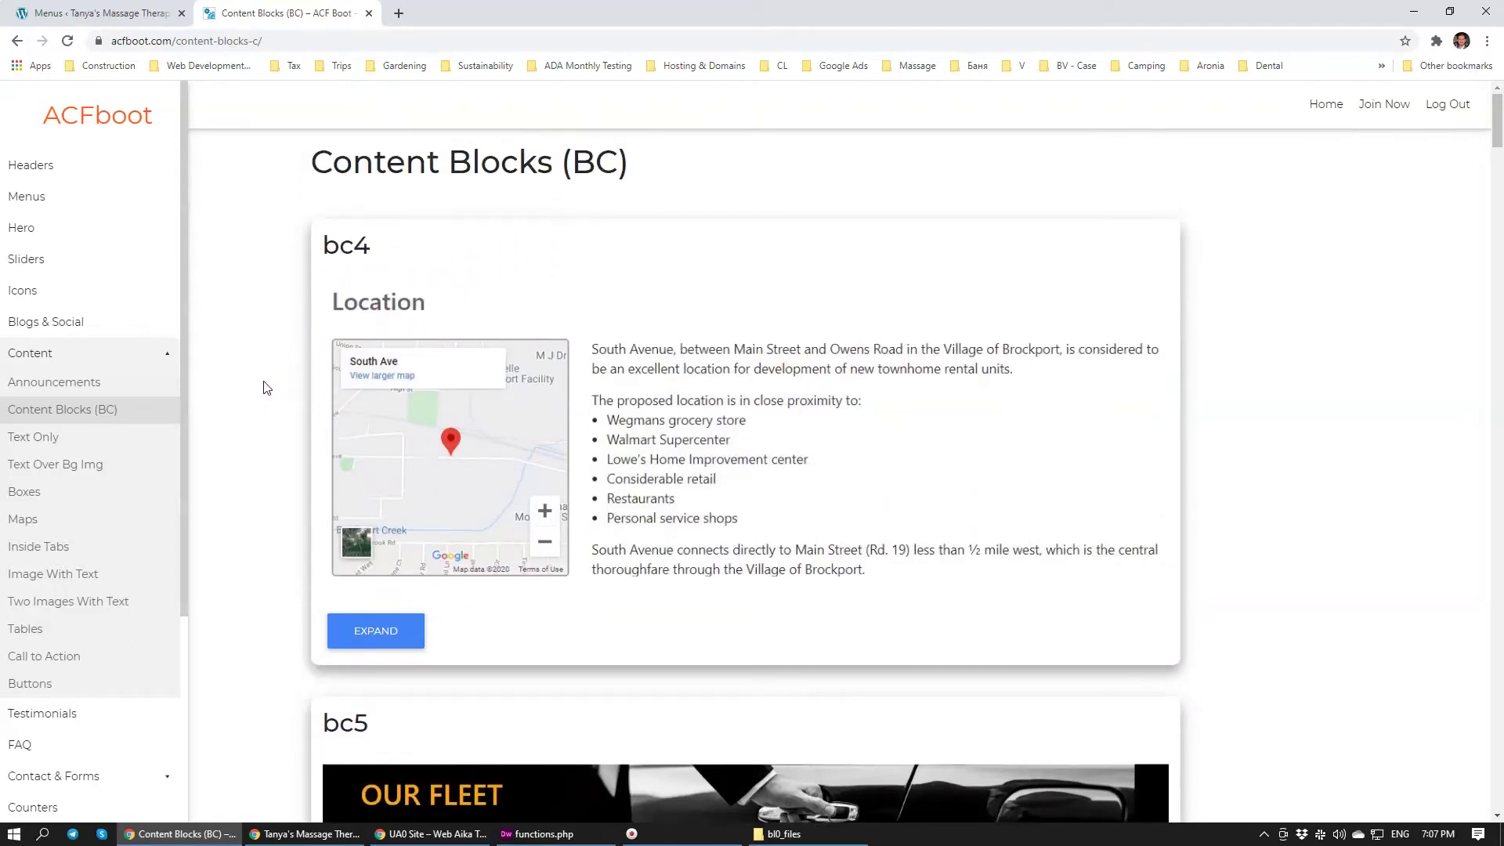